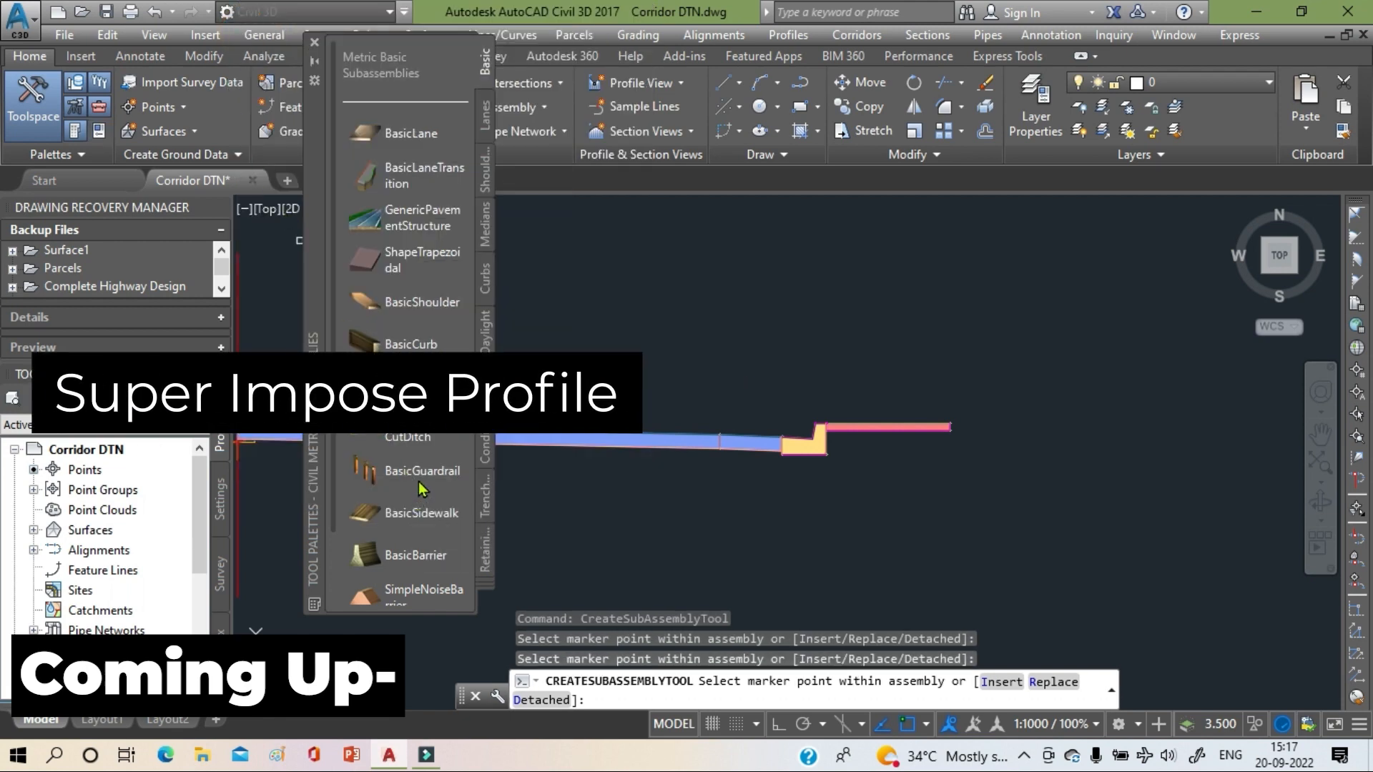
scroll(419, 482, down, 2)
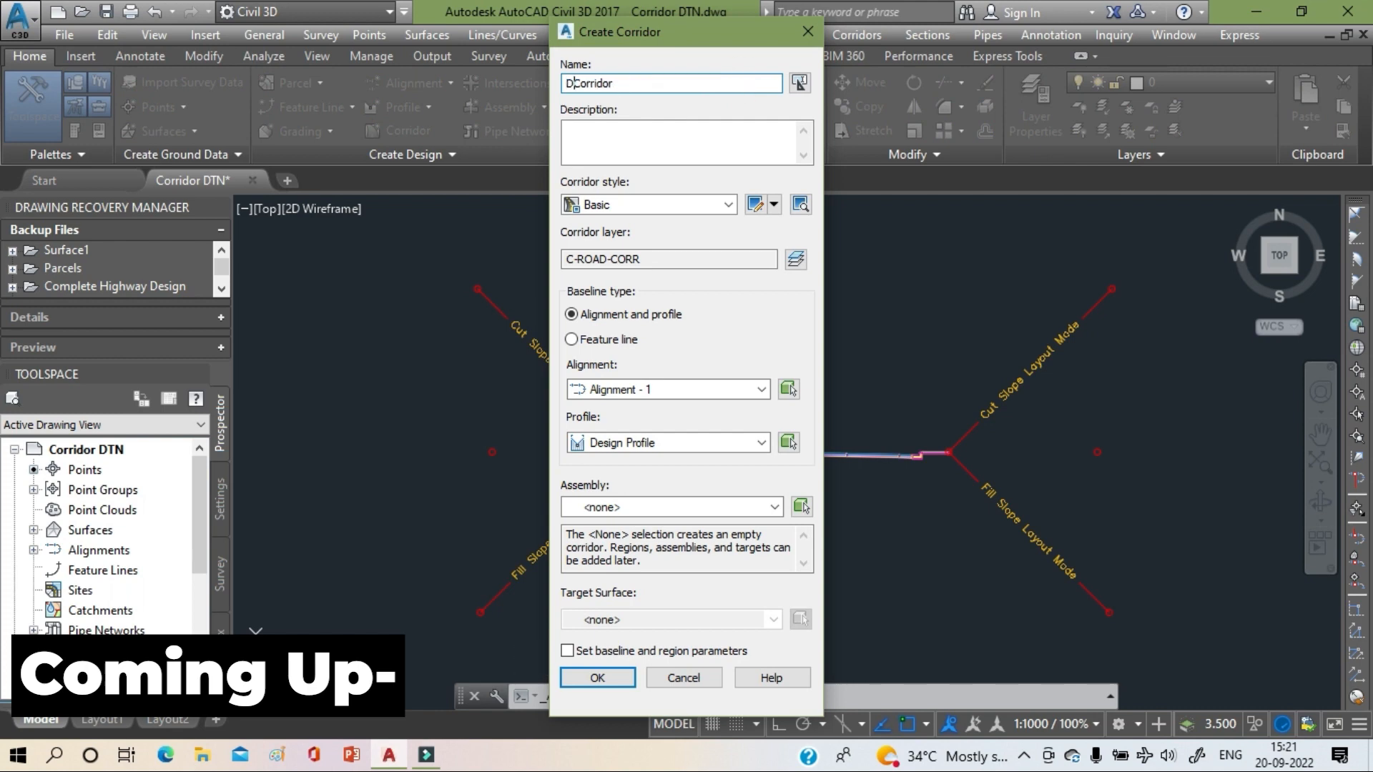
- Create the corridor DTN Corridor from Alignment - 1, the Existing Surface - Surface (1) profile and Assembly - 1, with a target surface
text(TN Corridor)
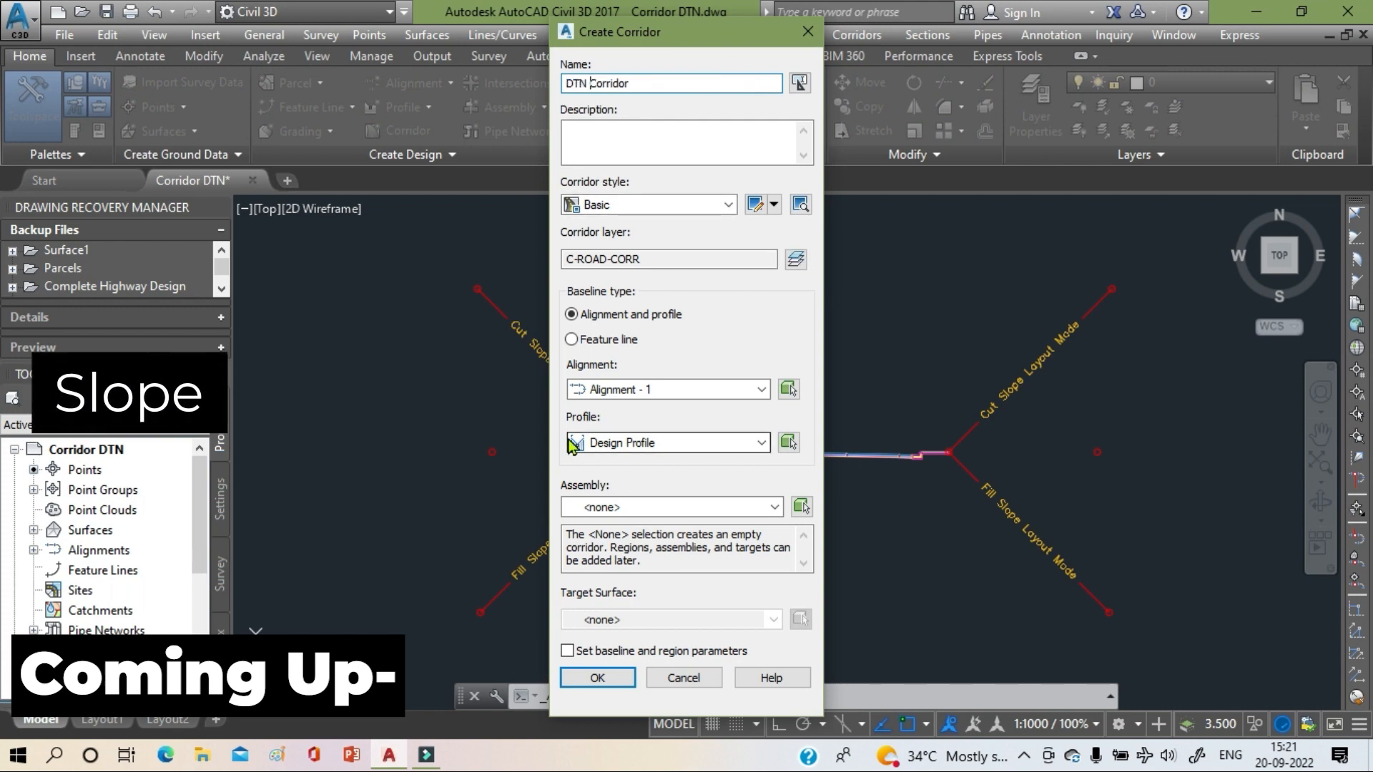
click(638, 449)
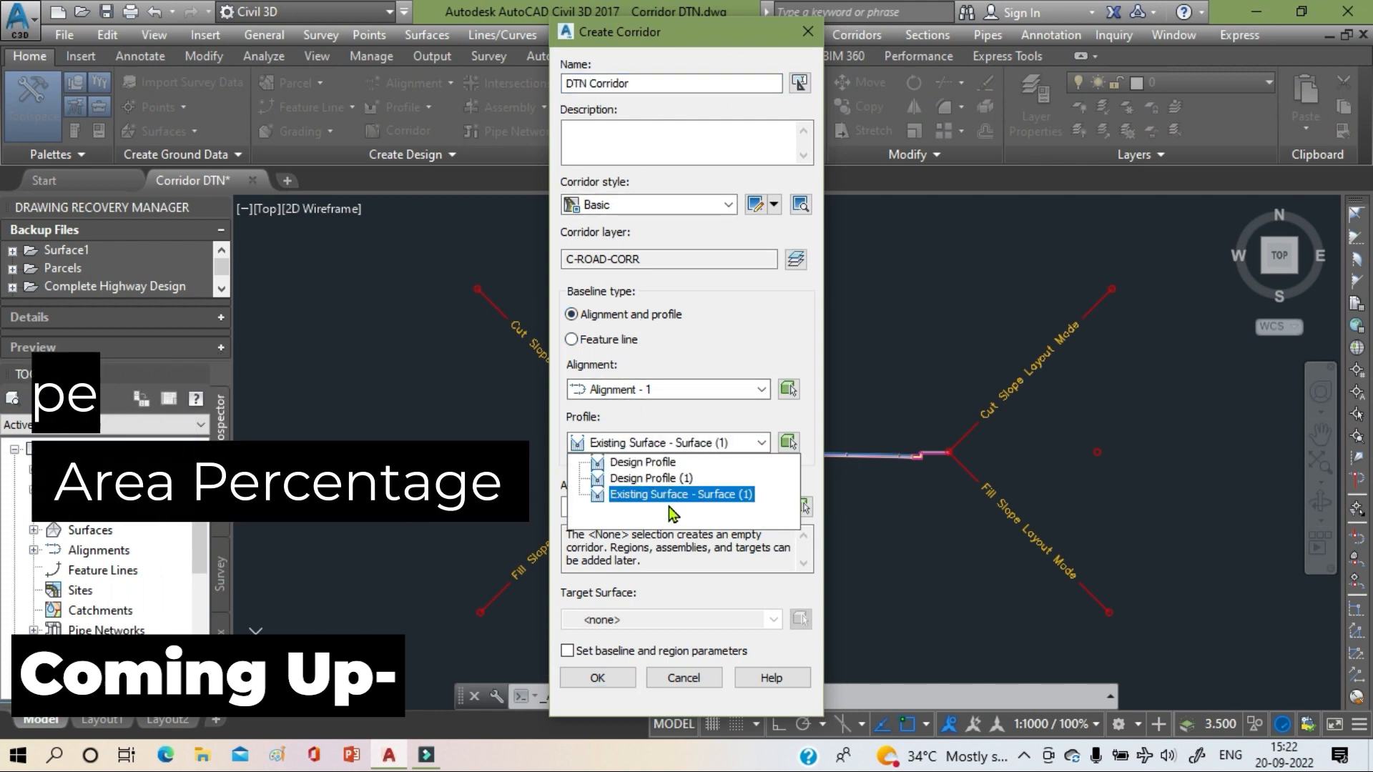
click(668, 496)
click(658, 507)
click(631, 539)
click(665, 619)
click(668, 647)
click(597, 677)
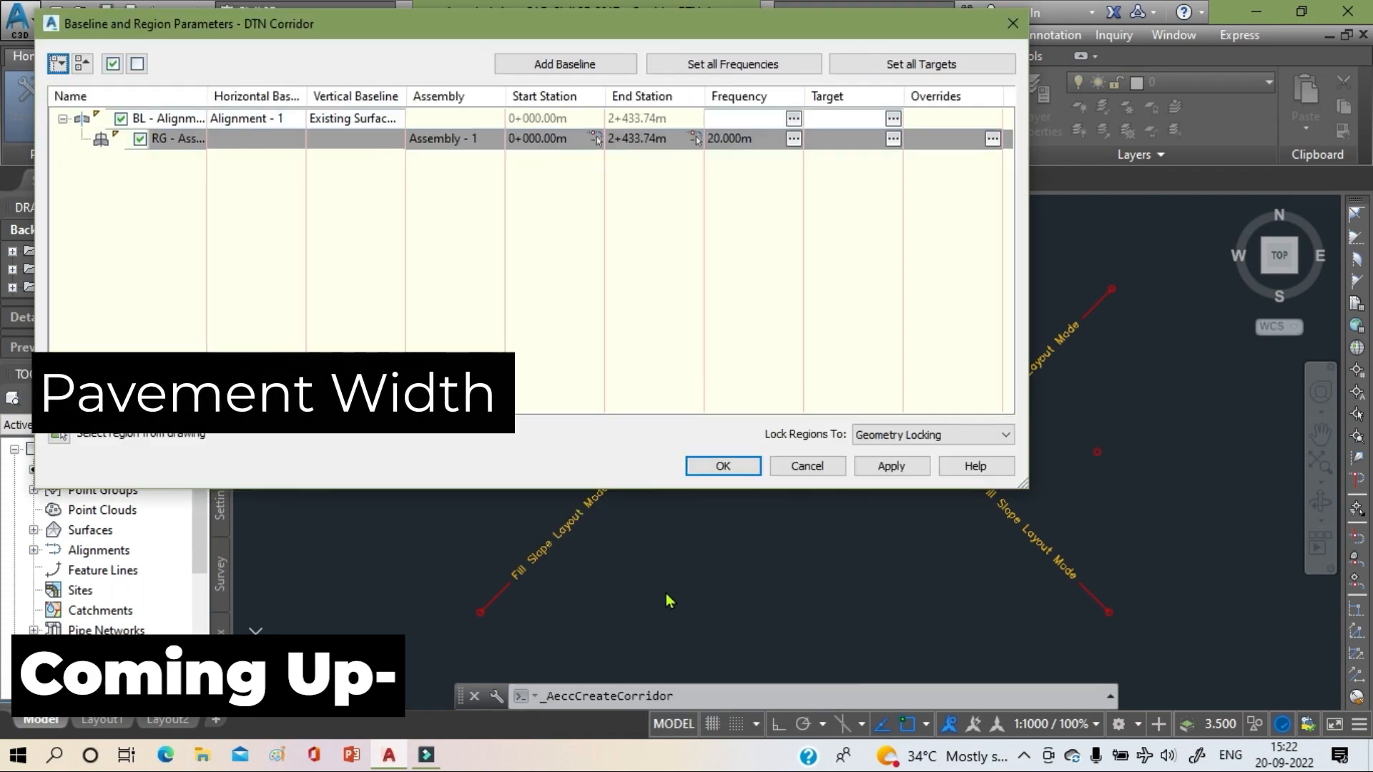
- Check the frequency settings of the Assembly - 1 region and accept the corridor's baseline and region parameters
click(792, 139)
click(442, 619)
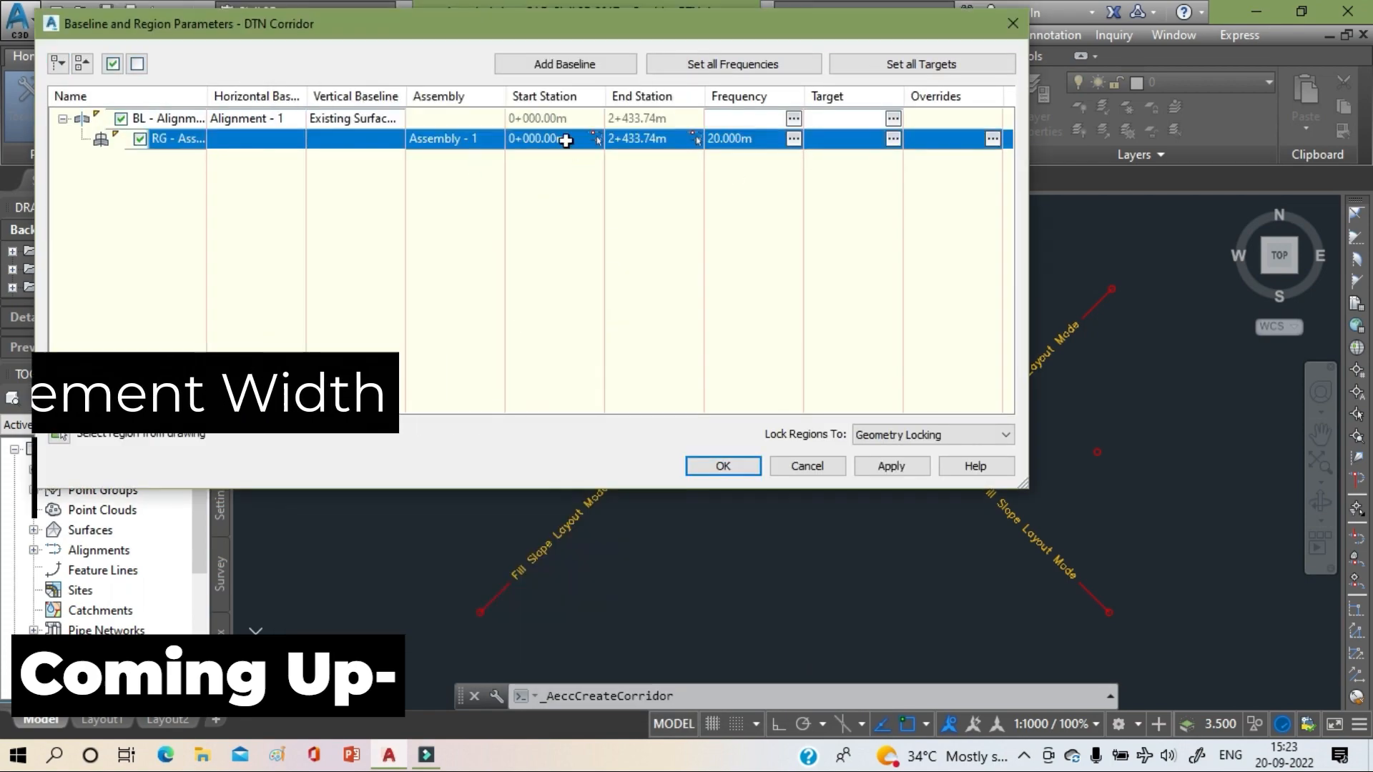
click(722, 466)
click(636, 333)
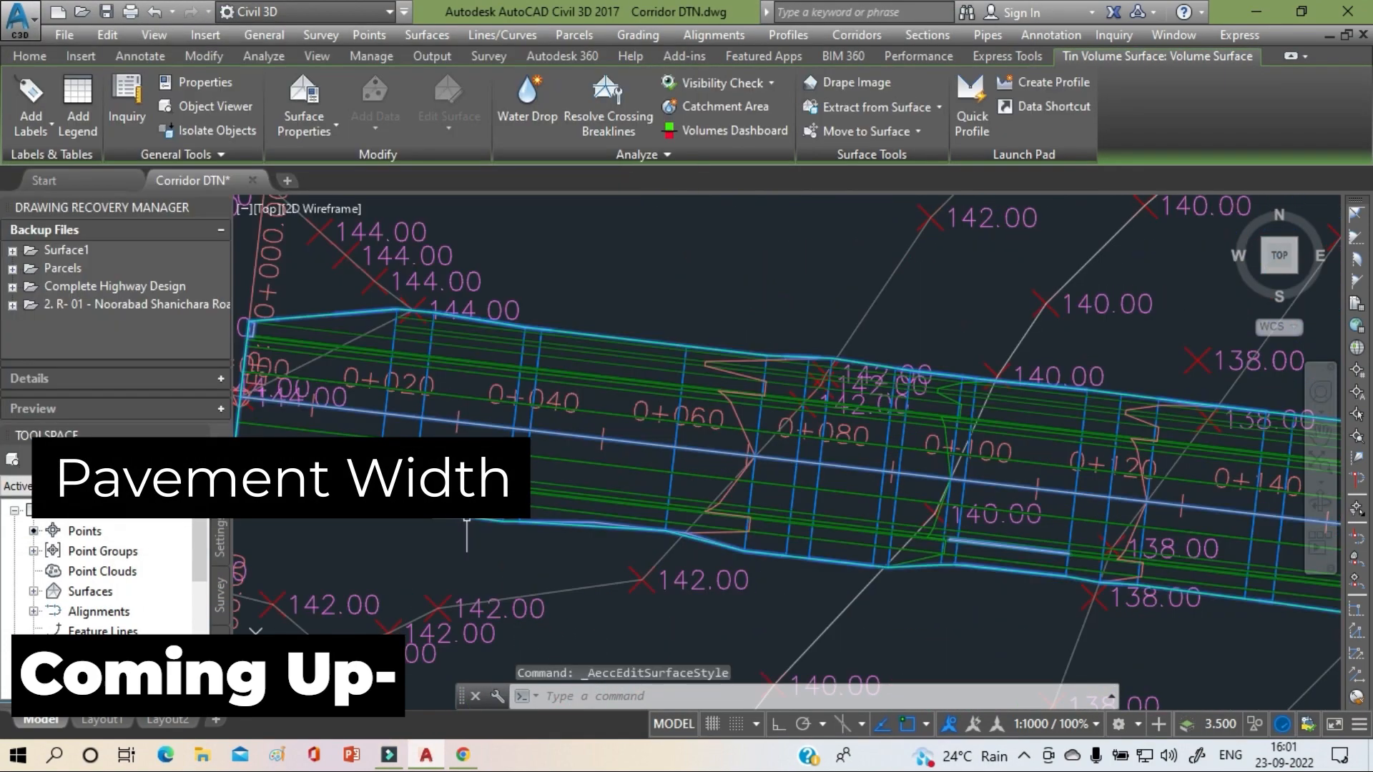
- Start creating sample lines from the corridor along Alignment - 1, using the by station range method
click(1226, 82)
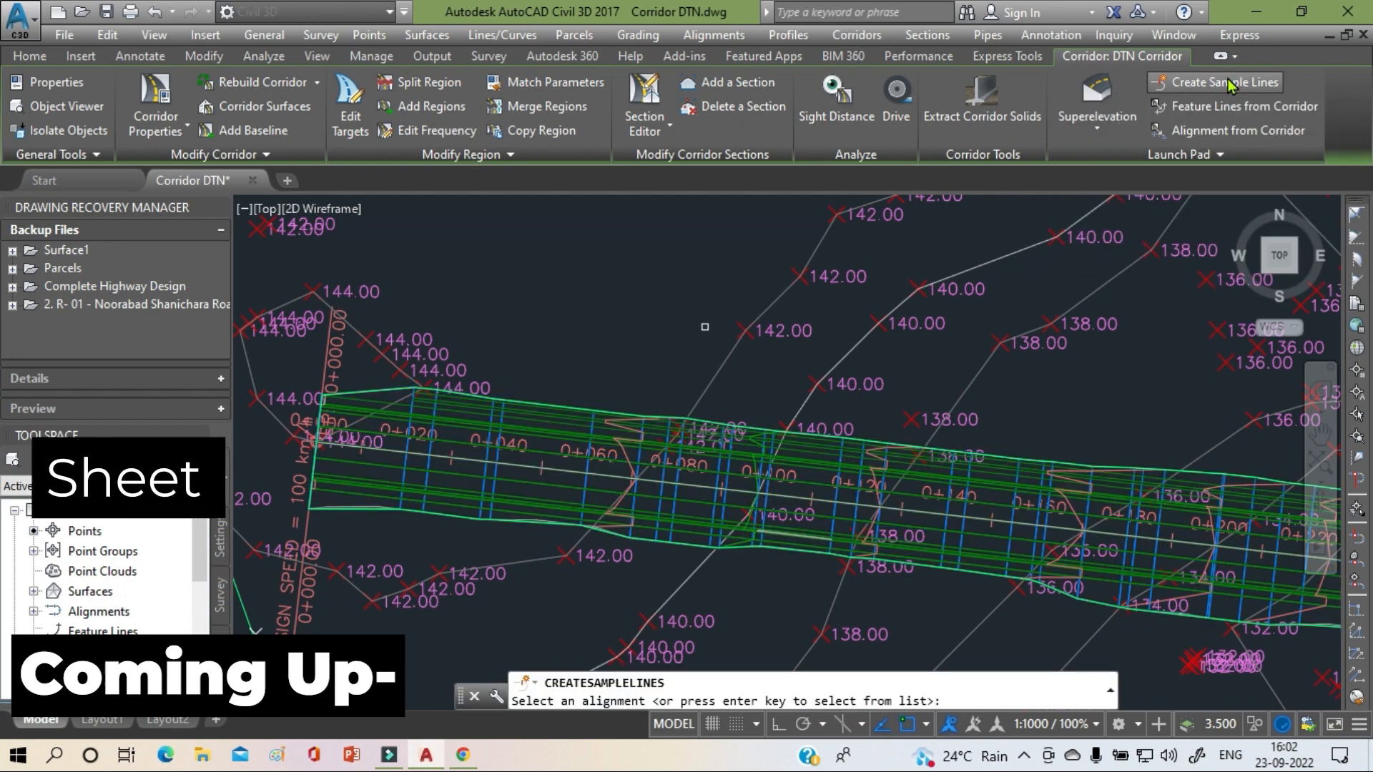
key(Return)
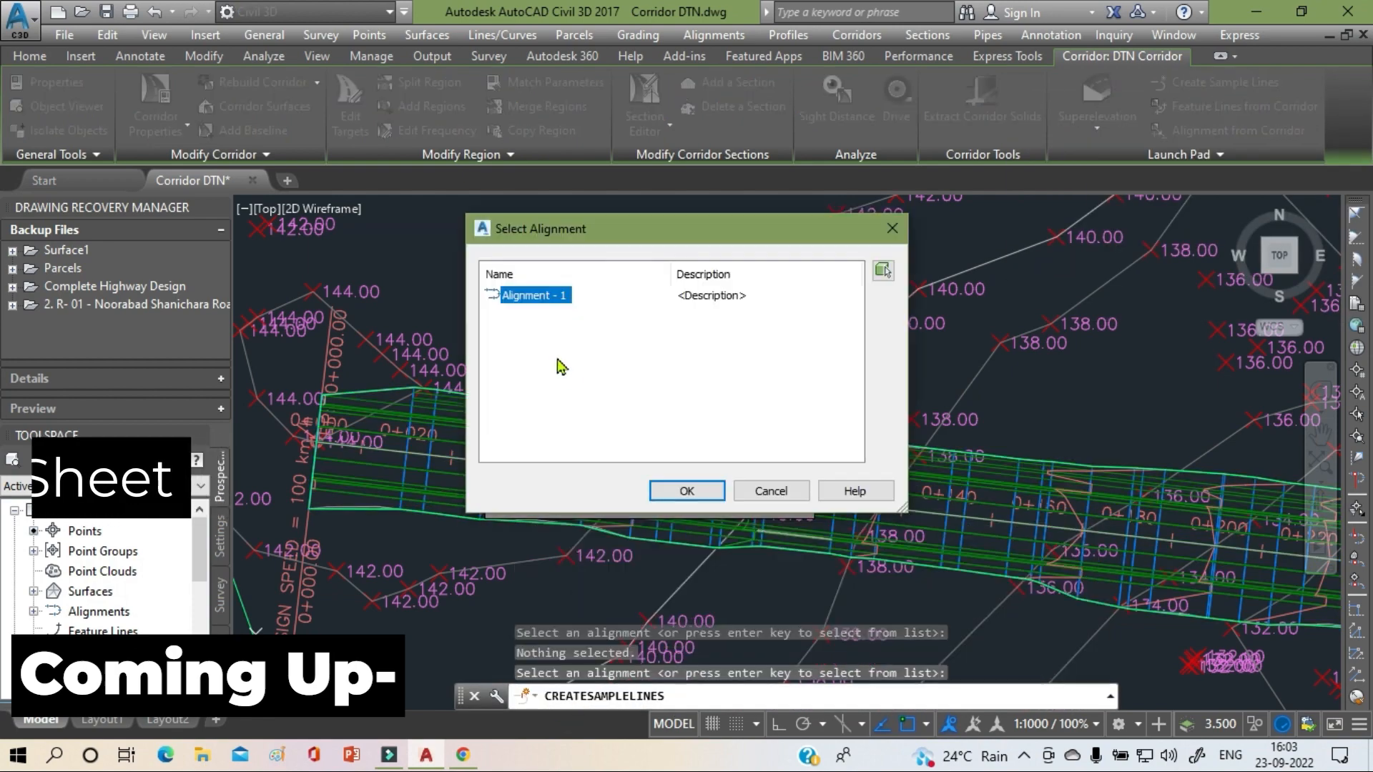
click(685, 494)
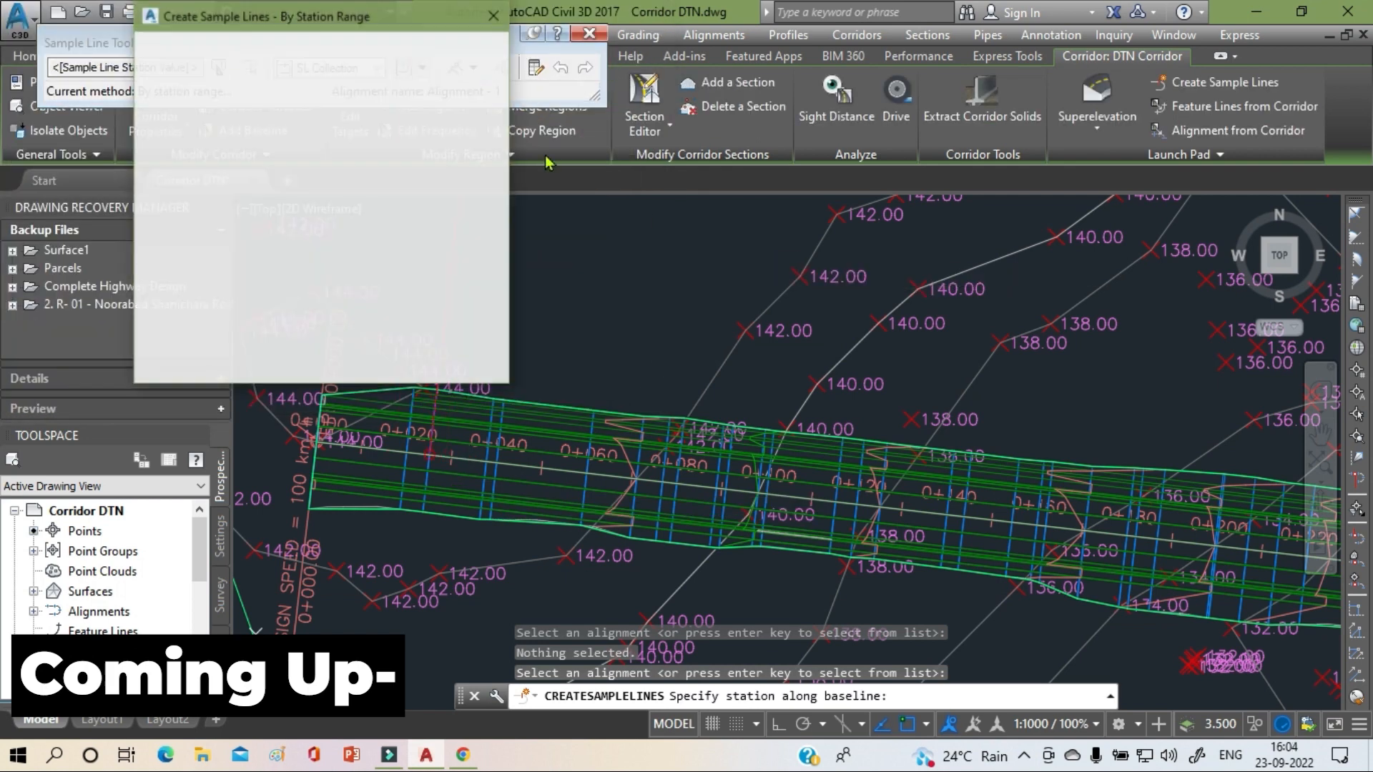
scroll(413, 204, down, 1)
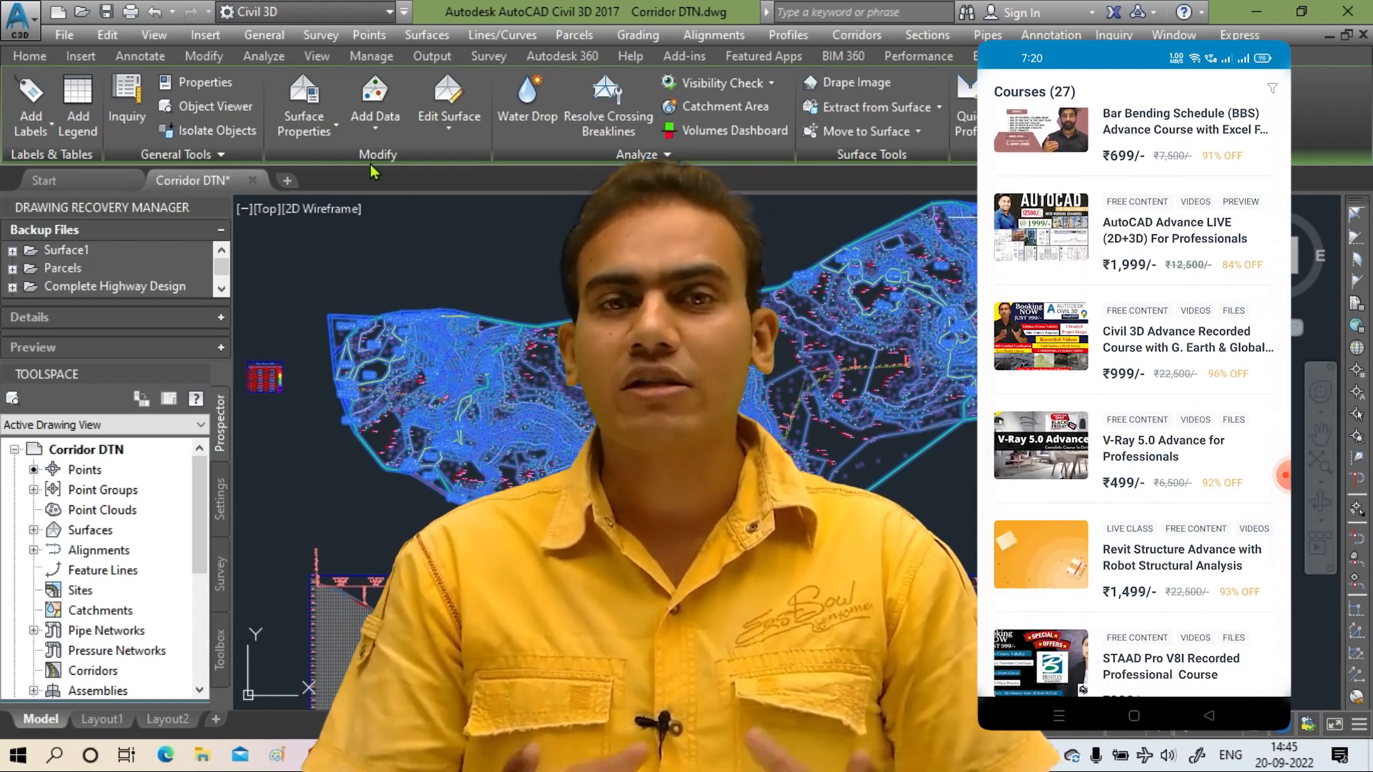
- Set the surface style of Existing Surface to Contours 1m and 5m (Background)
click(314, 138)
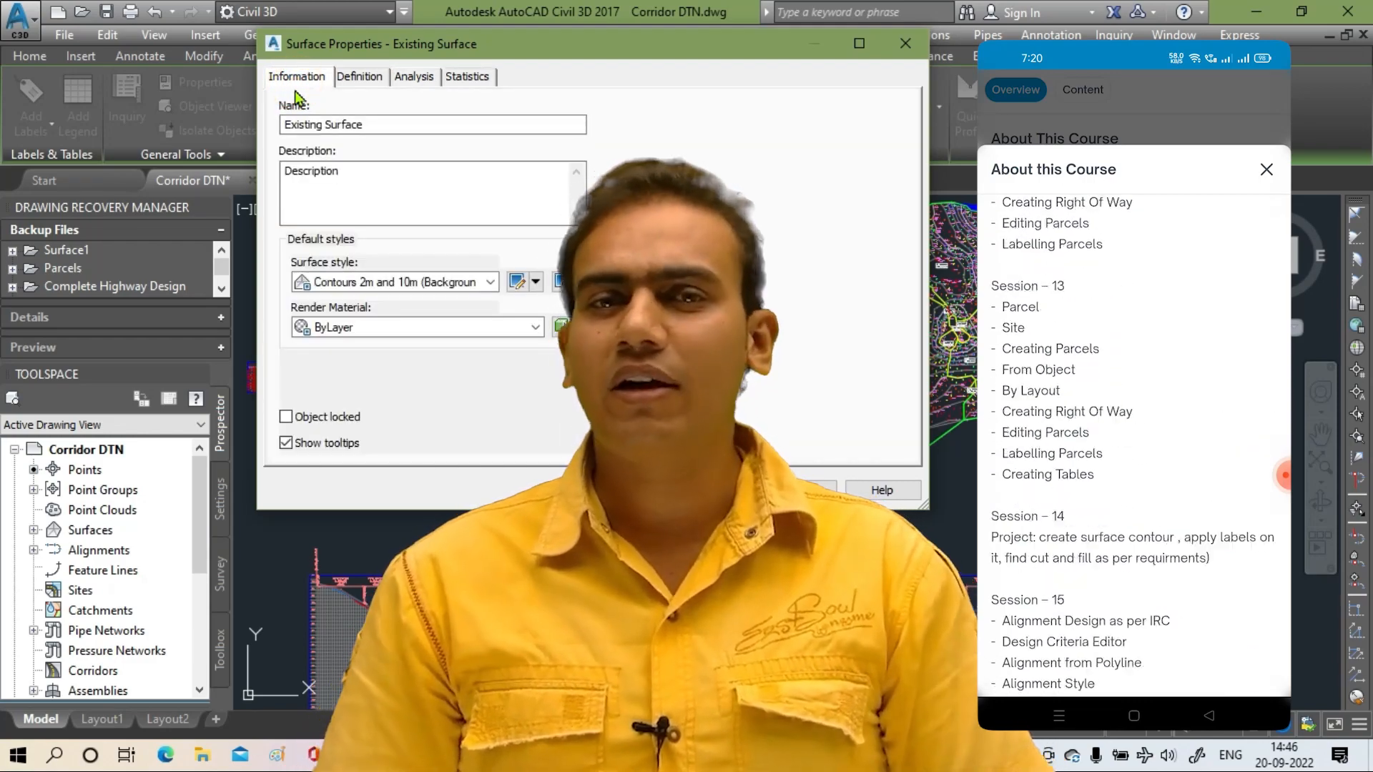
click(489, 282)
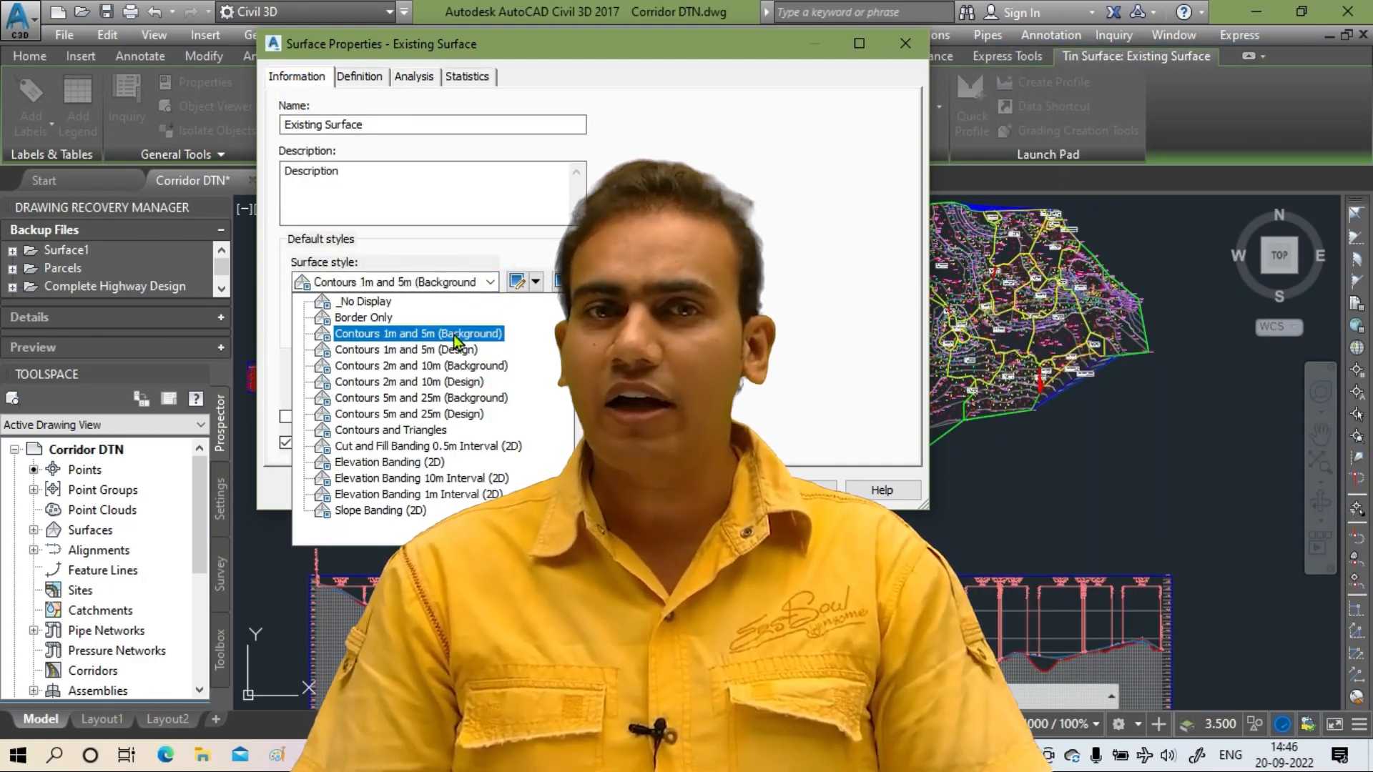
click(453, 334)
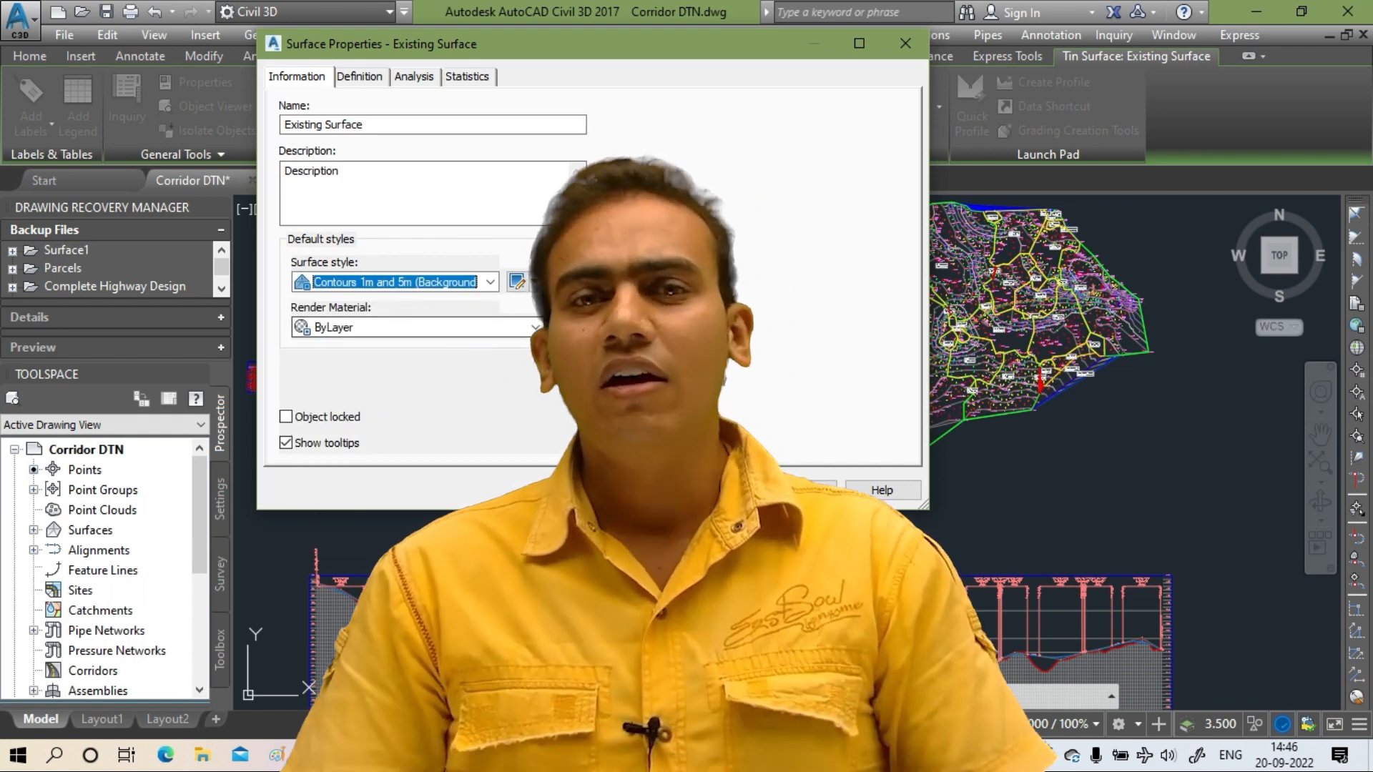
click(797, 490)
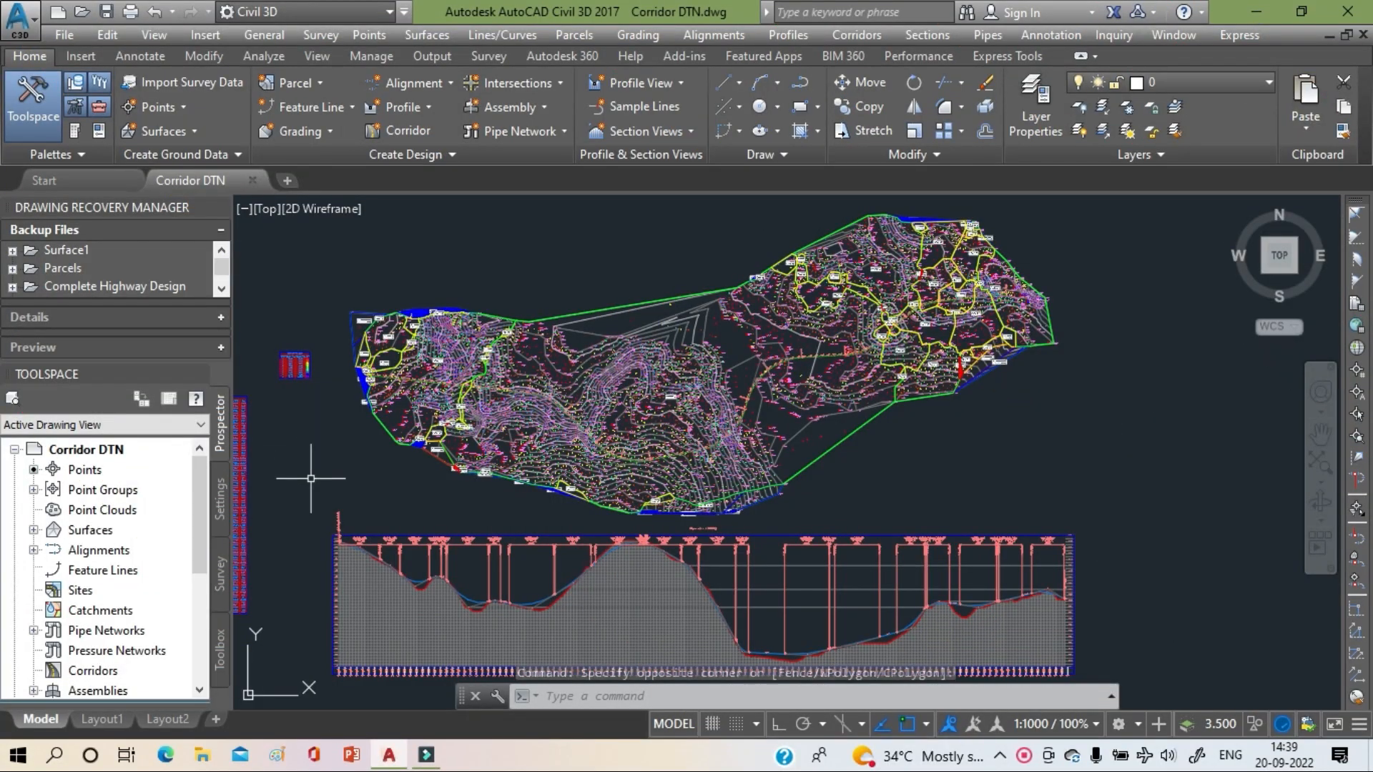
- Examine the Slope Arrows Table, then the coloured slope arrows and contour elevations on the existing surface
middle_drag(313, 479, 423, 445)
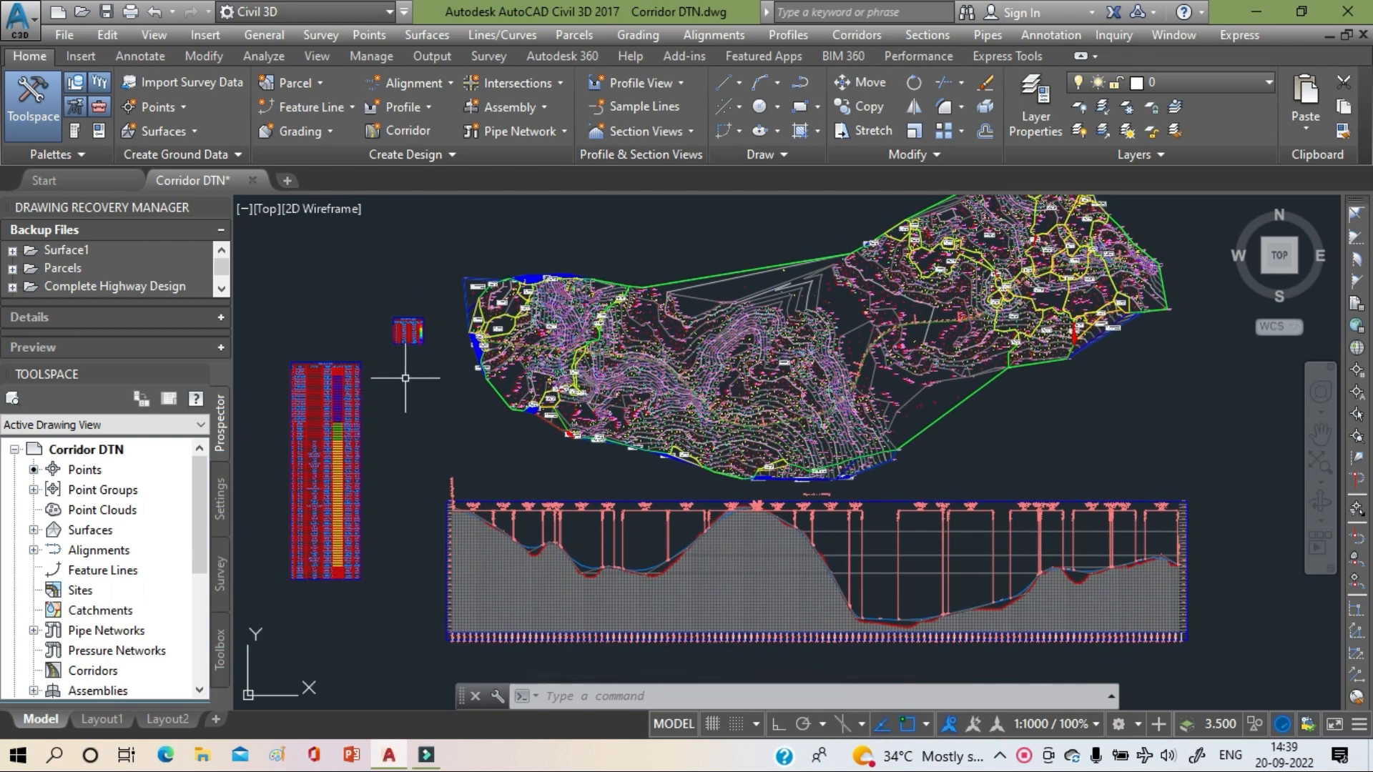
scroll(410, 331, up, 5)
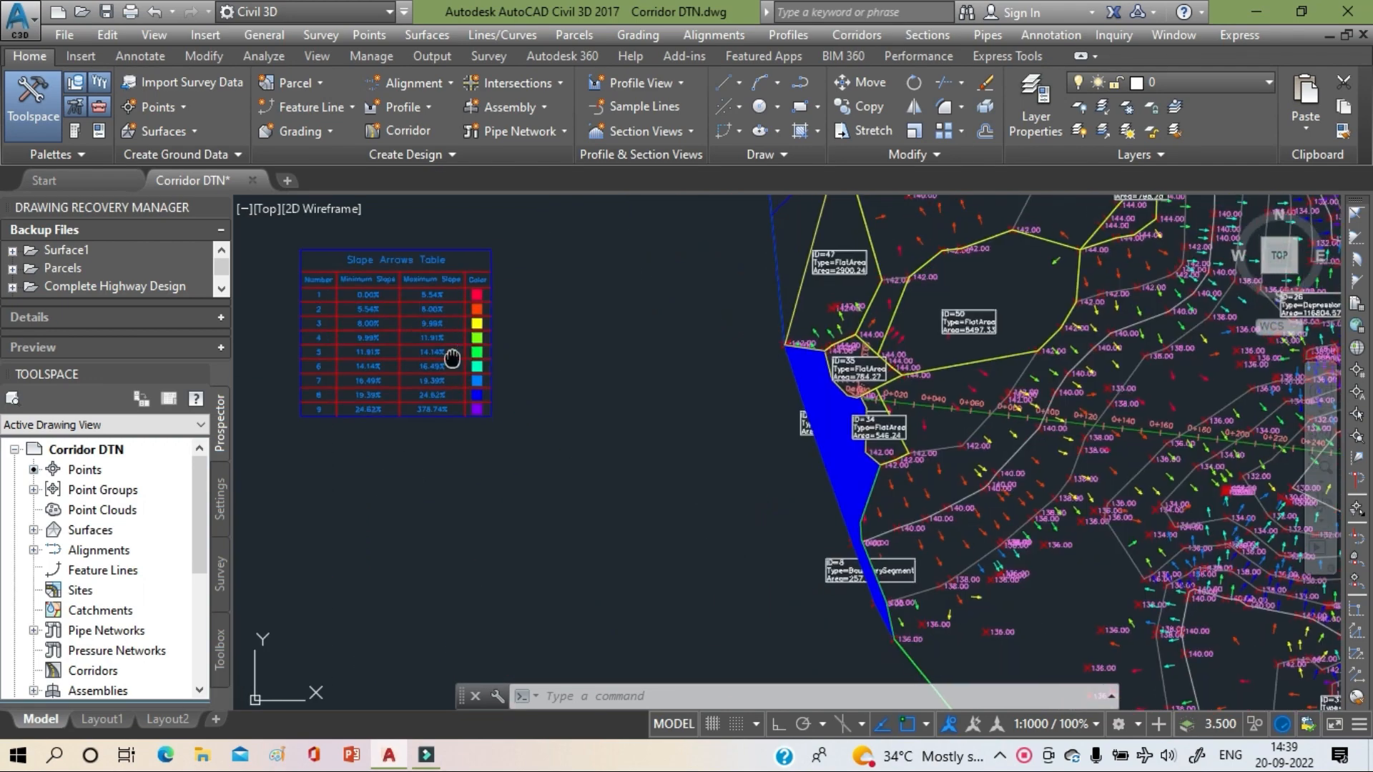
mouse_move(412, 334)
middle_down()
mouse_move(572, 516)
mouse_move(306, 408)
middle_up()
scroll(572, 516, up, 2)
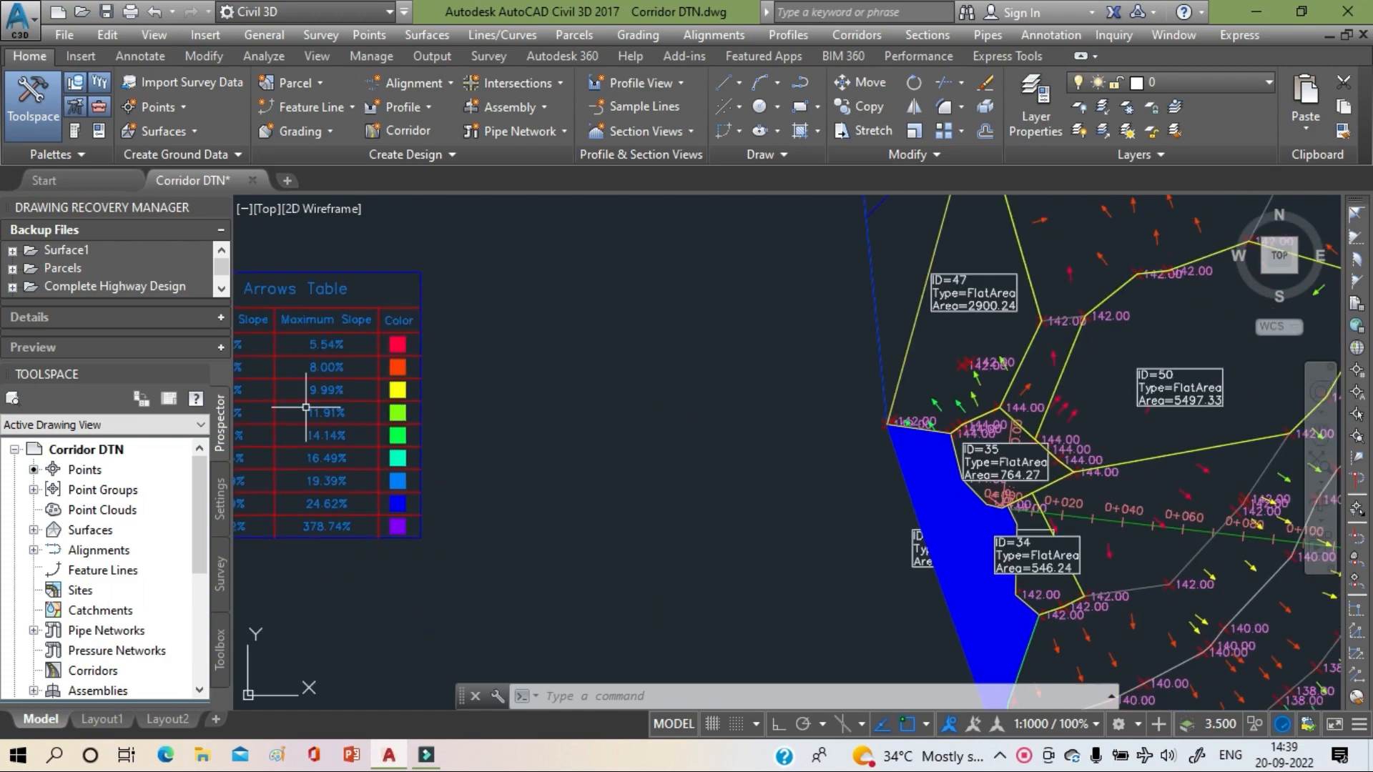
scroll(632, 454, down, 5)
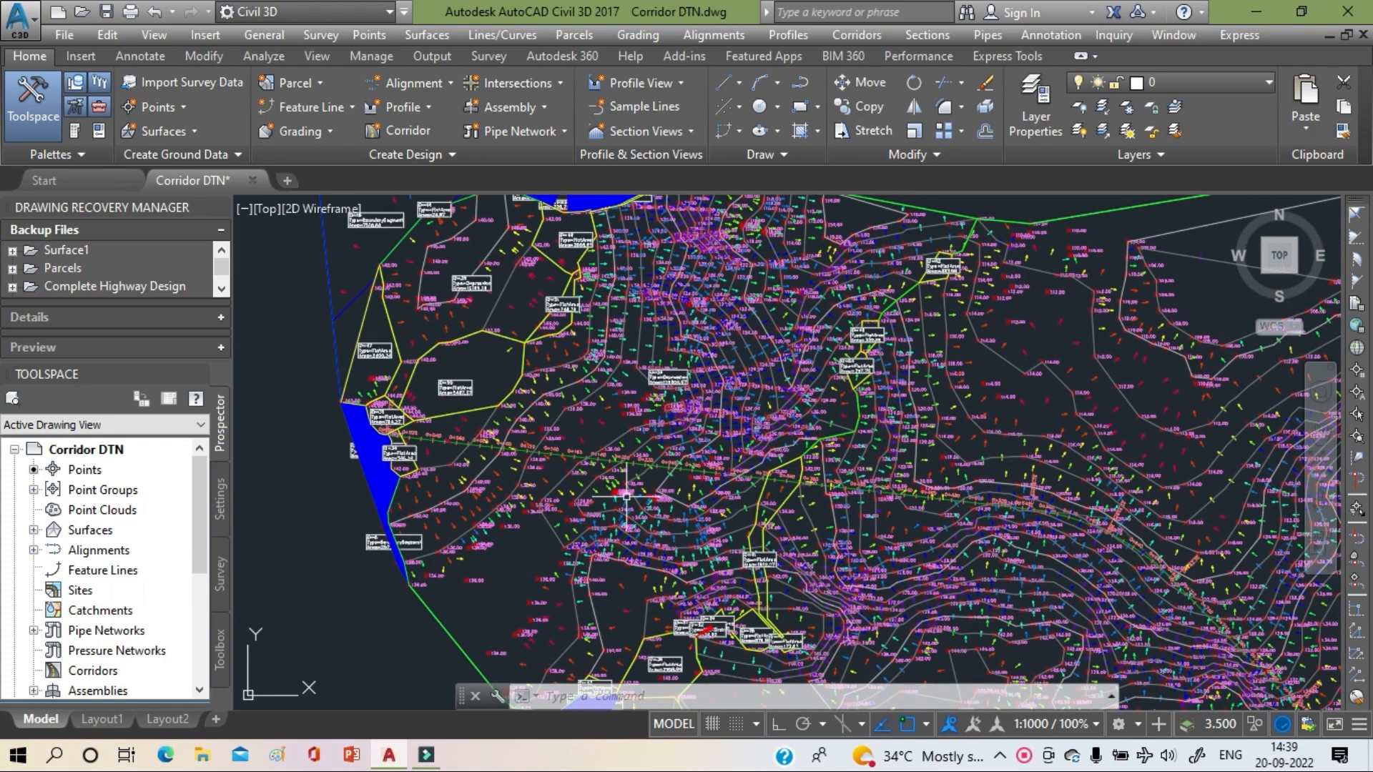
middle_drag(644, 498, 439, 453)
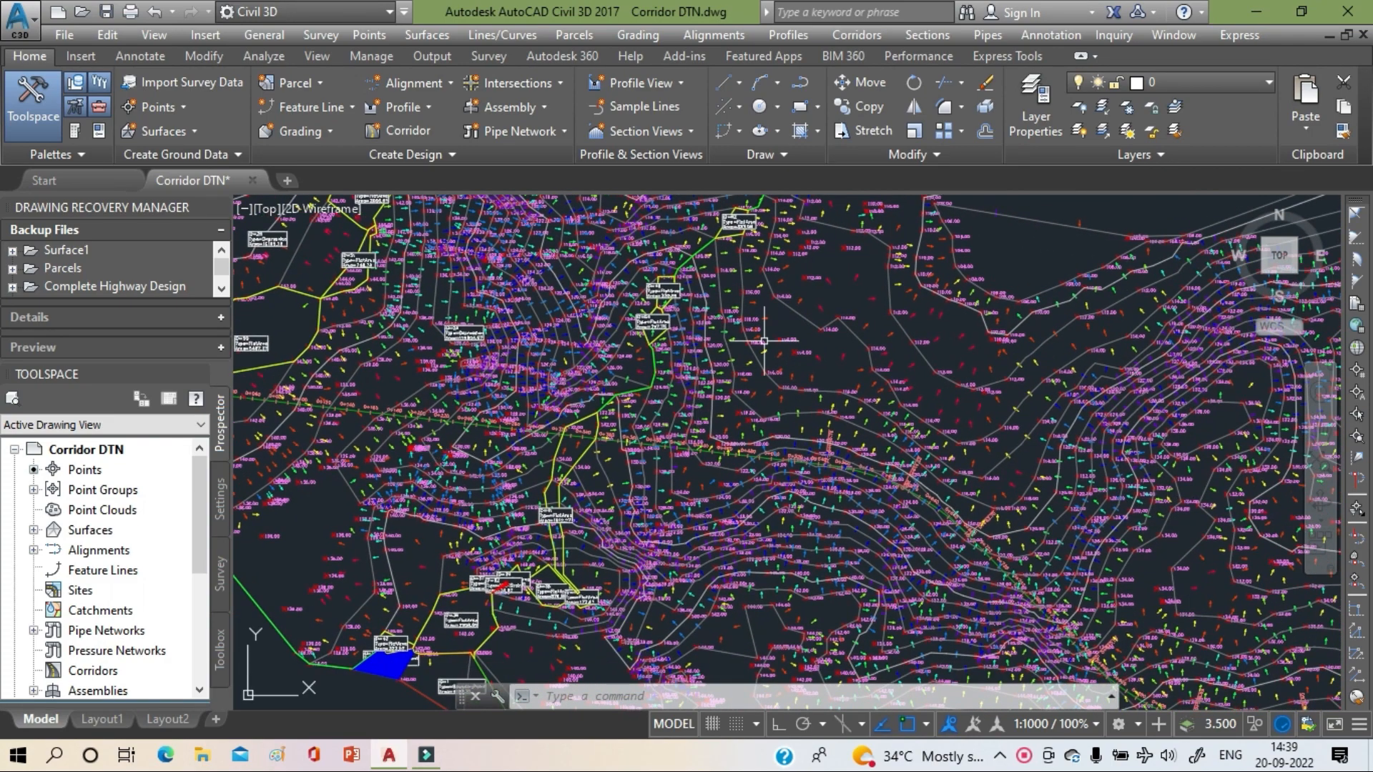
scroll(622, 336, up, 3)
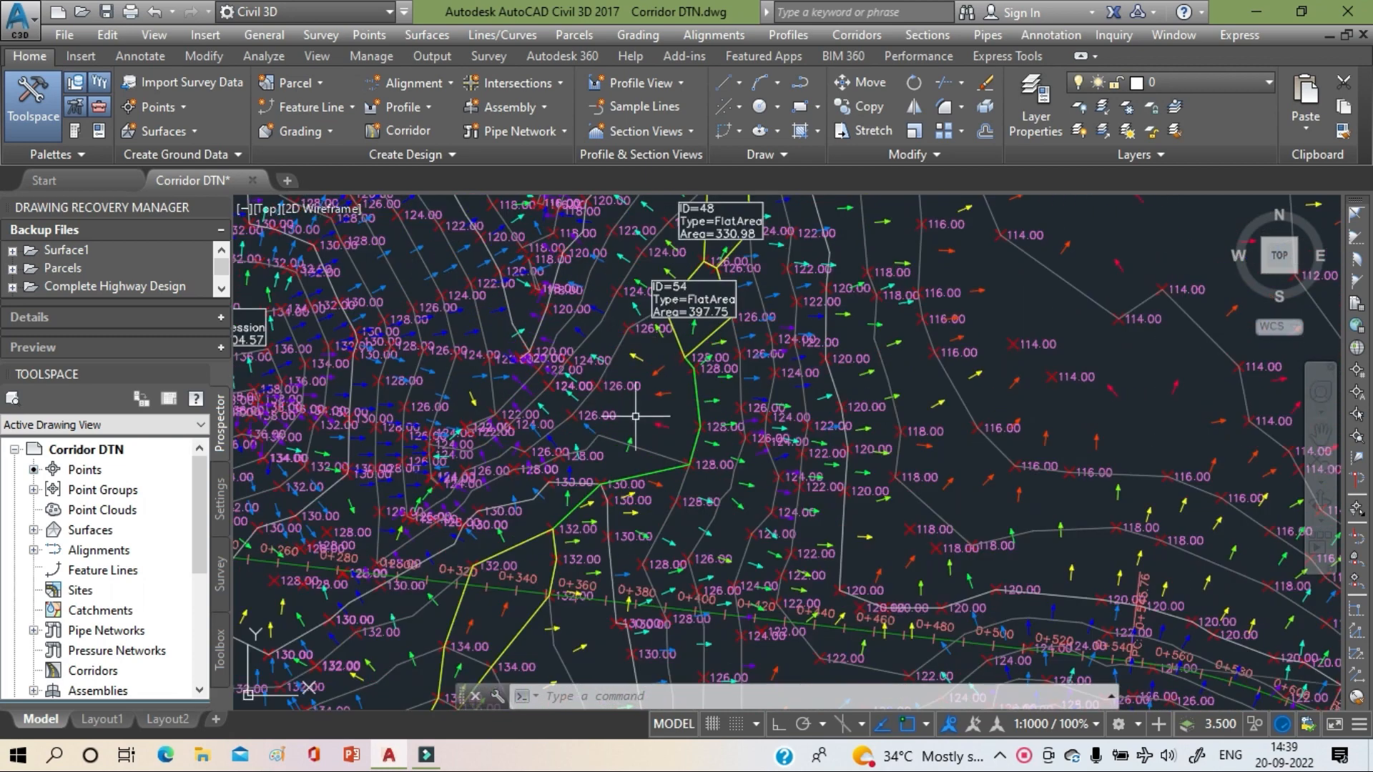
scroll(634, 416, up, 2)
scroll(633, 413, up, 2)
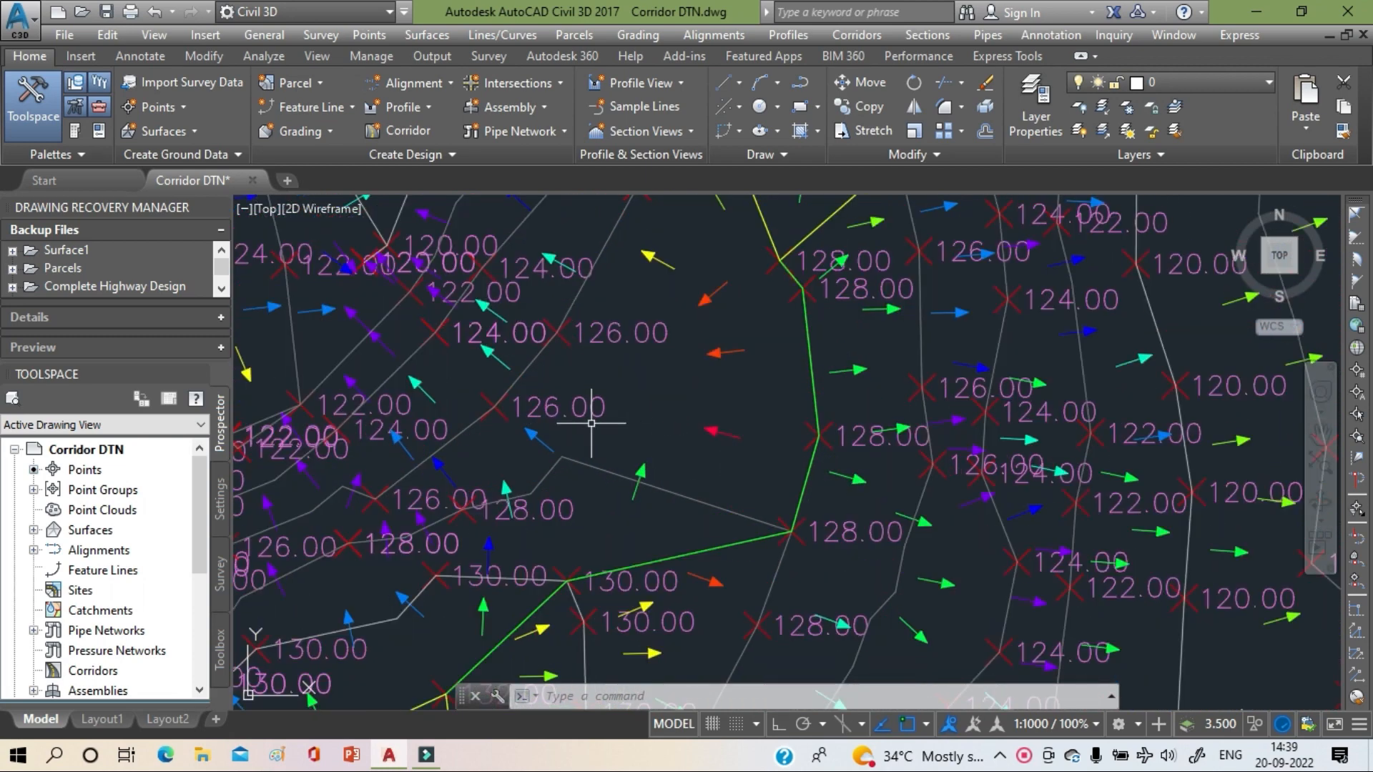
- Examine the contours, elevation labels and slope arrows along the alignment between about stations 0+360 and 0+760
scroll(629, 414, down, 2)
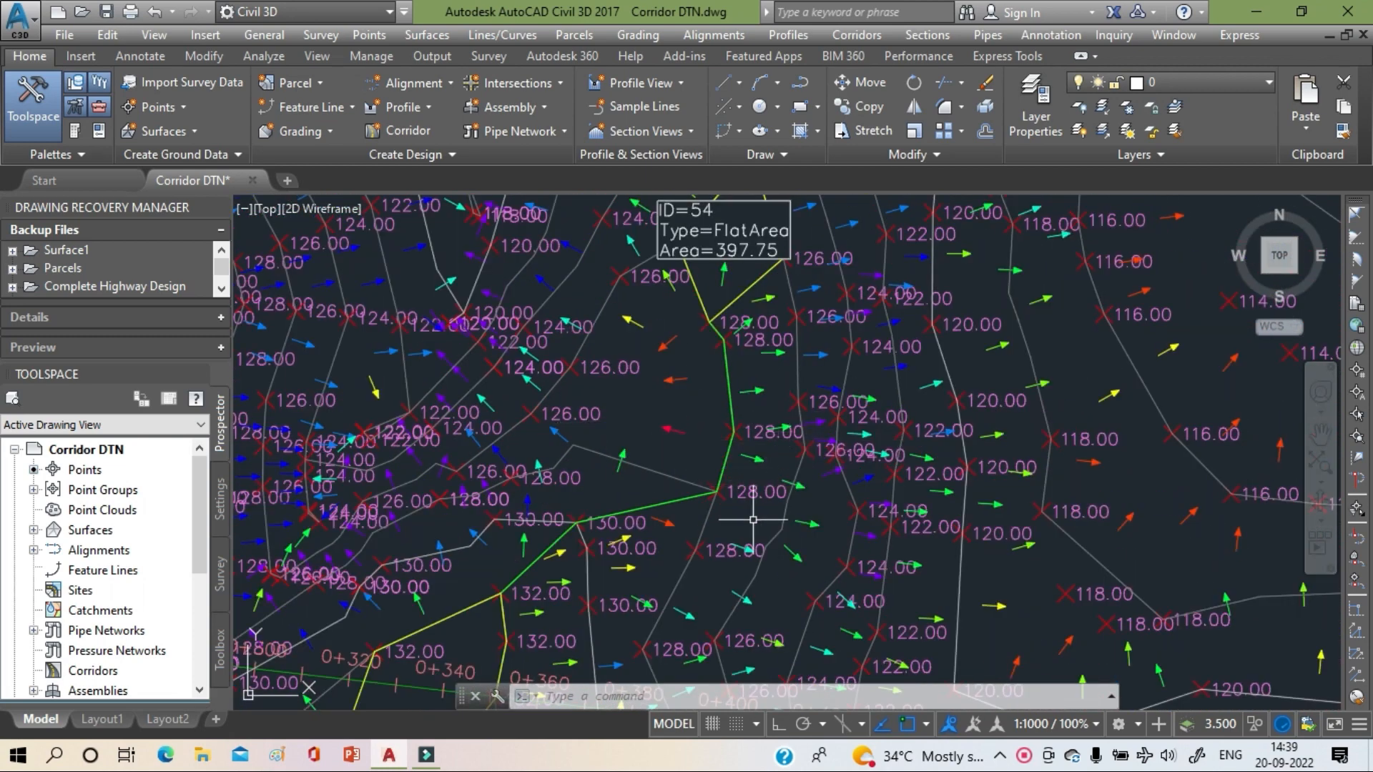
mouse_move(753, 520)
middle_down()
mouse_move(665, 458)
mouse_move(536, 291)
middle_up()
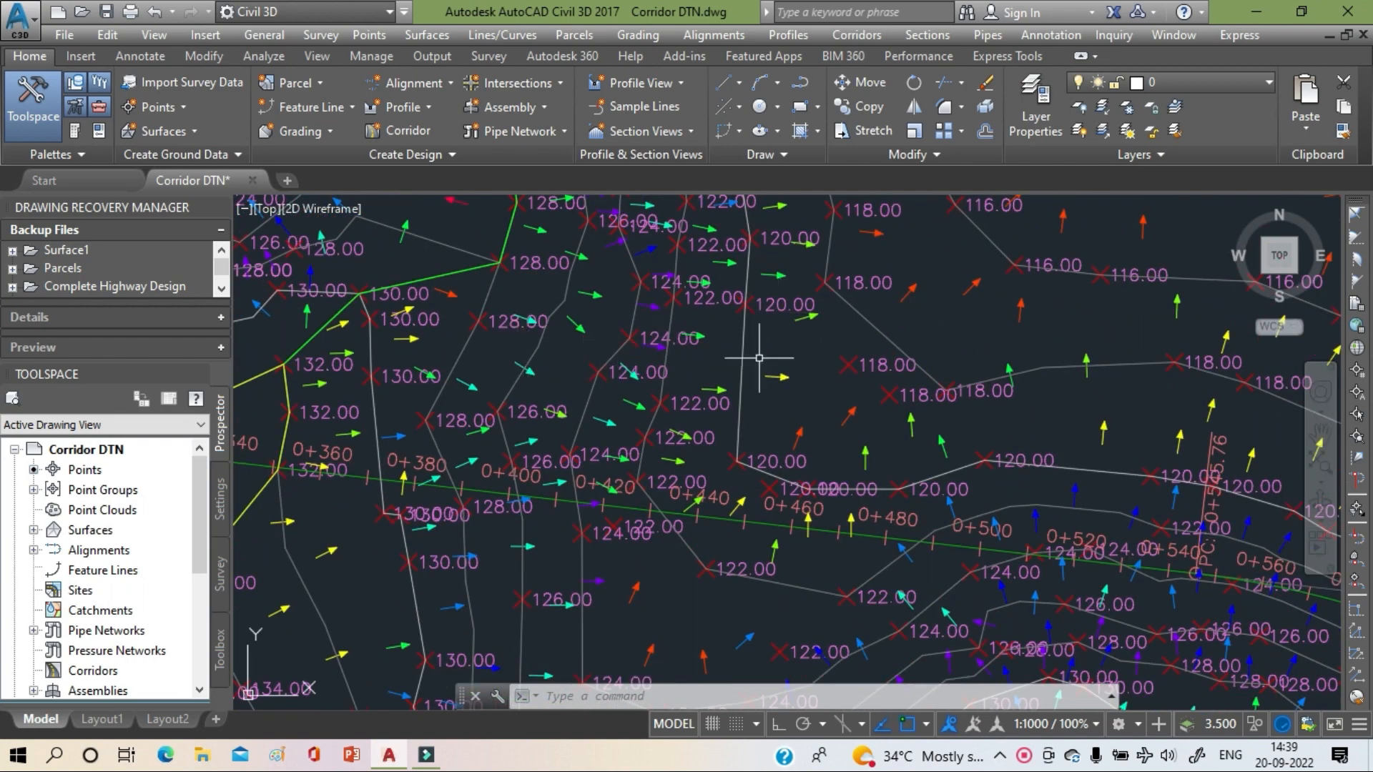
scroll(759, 359, down, 3)
middle_drag(1144, 608, 863, 505)
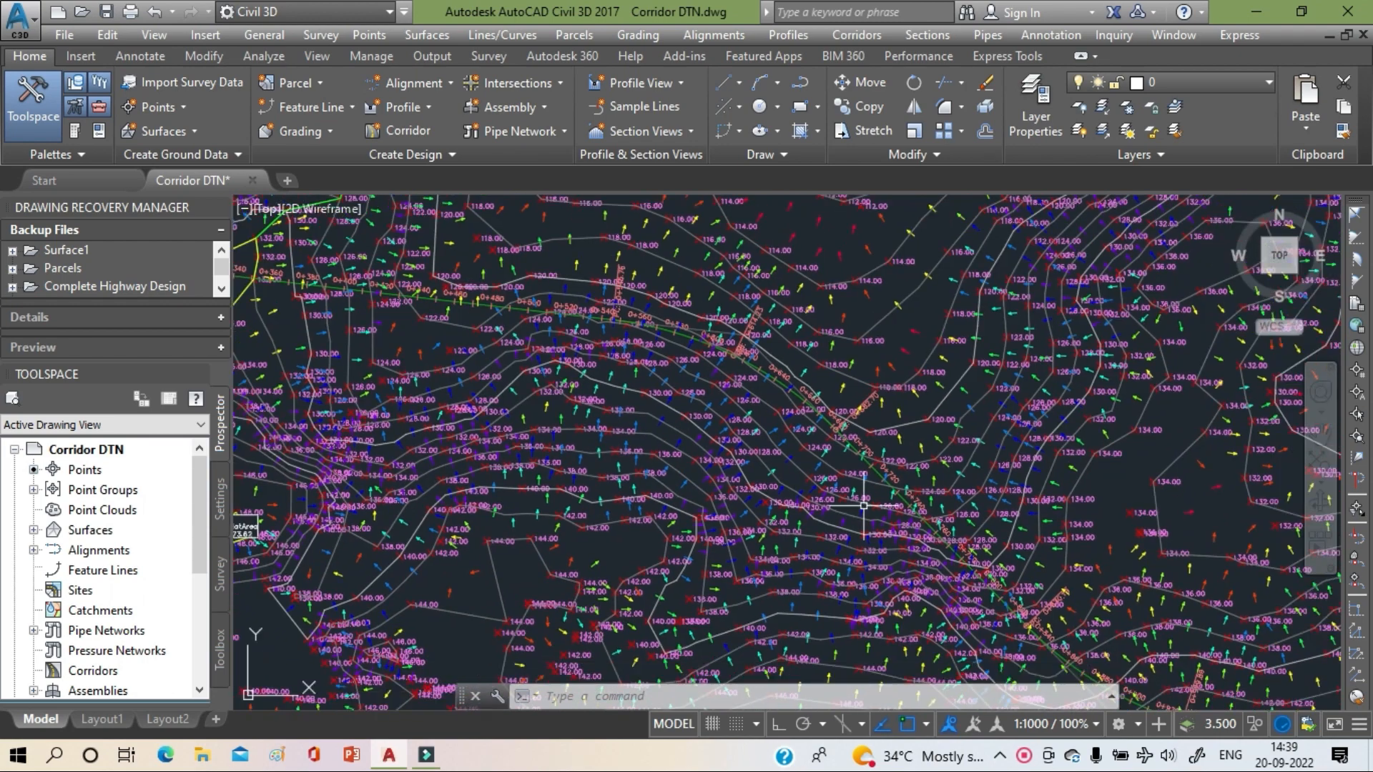
scroll(863, 505, up, 3)
scroll(865, 504, up, 2)
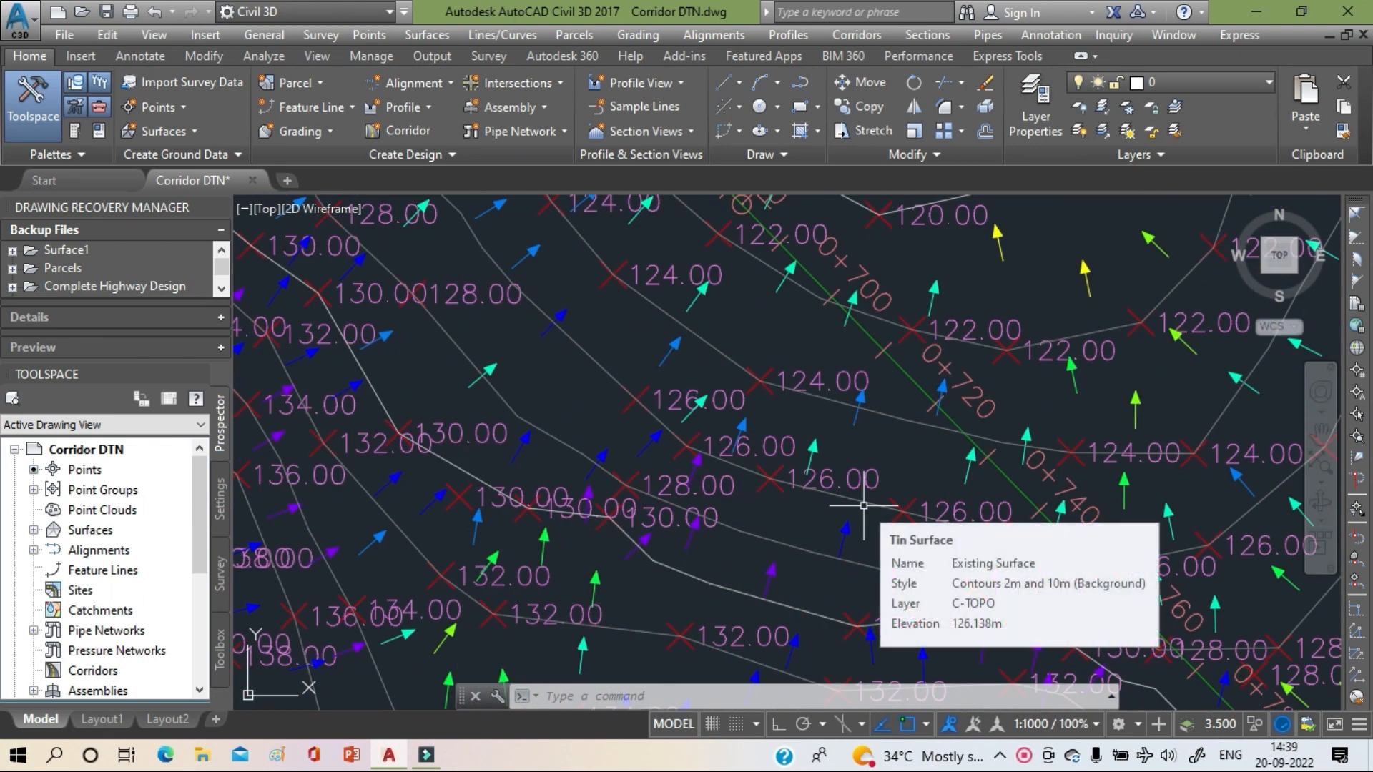
scroll(746, 579, down, 6)
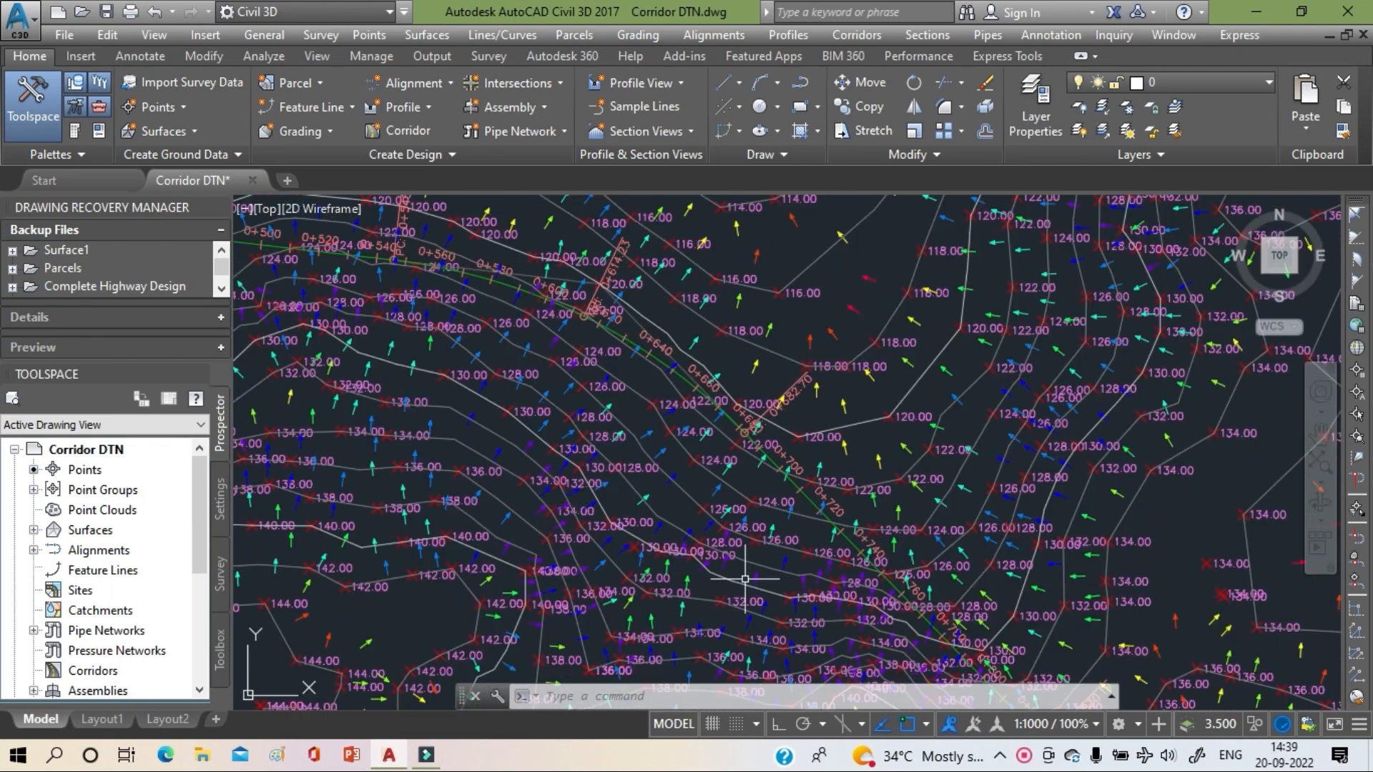
scroll(745, 579, down, 1)
middle_drag(745, 579, 672, 426)
mouse_move(672, 425)
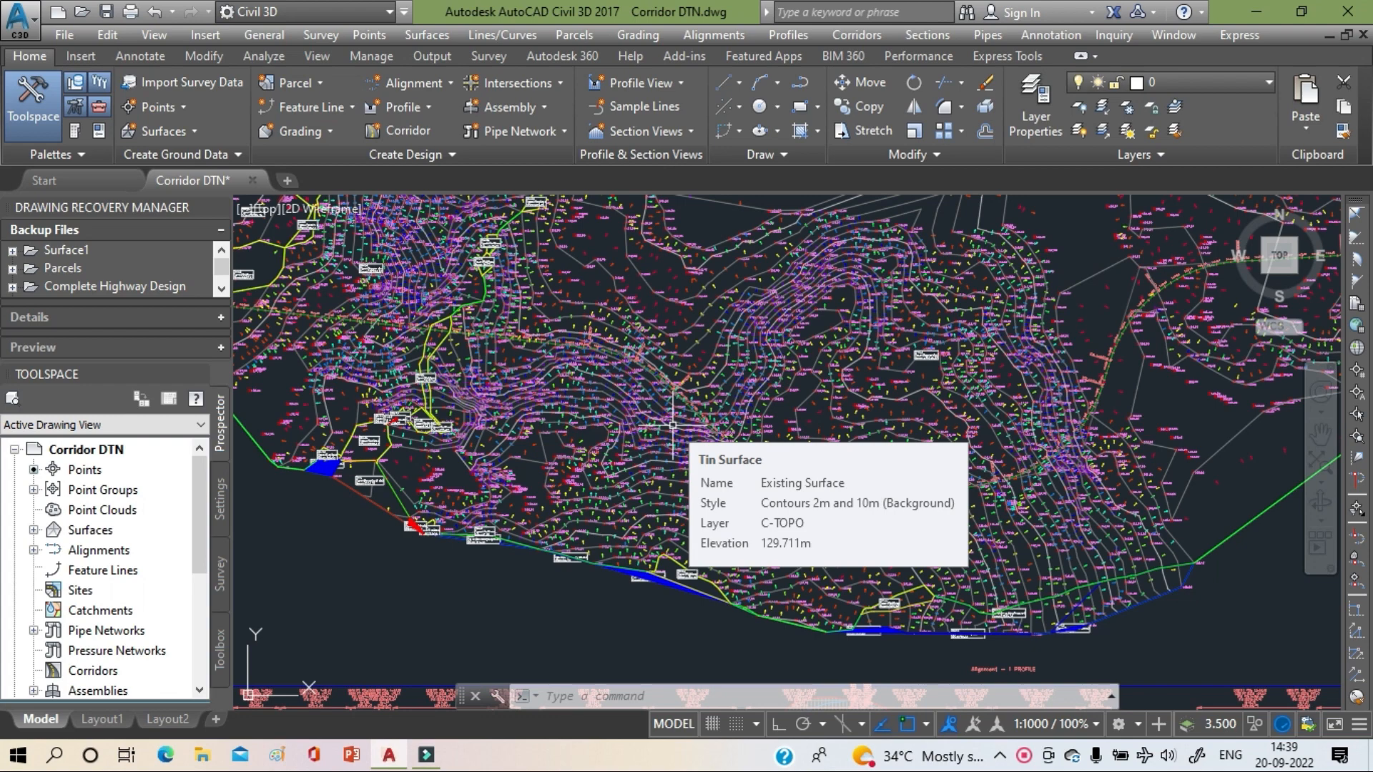
- Select Alignment - 1 and follow its tangents, curves and intersection points across the surface to its far end
scroll(642, 366, up, 10)
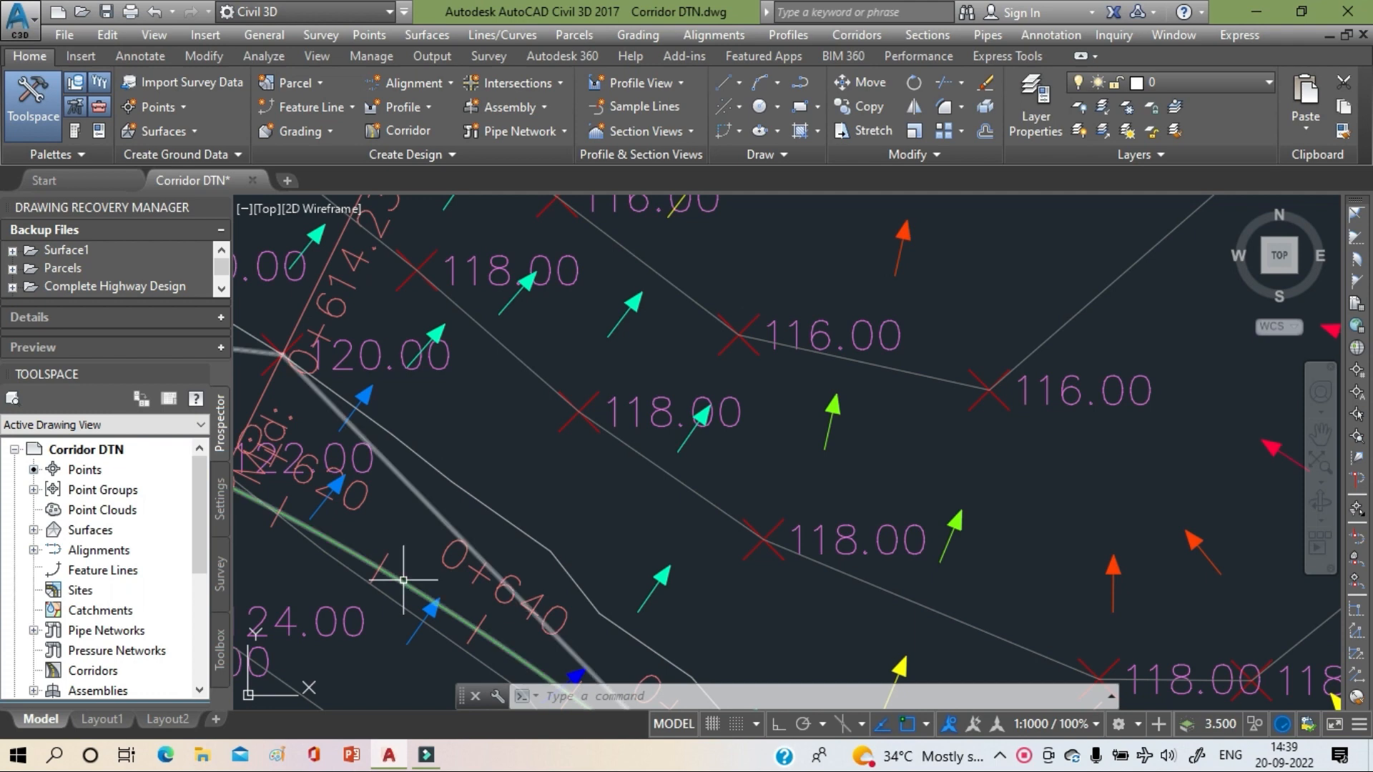
click(403, 580)
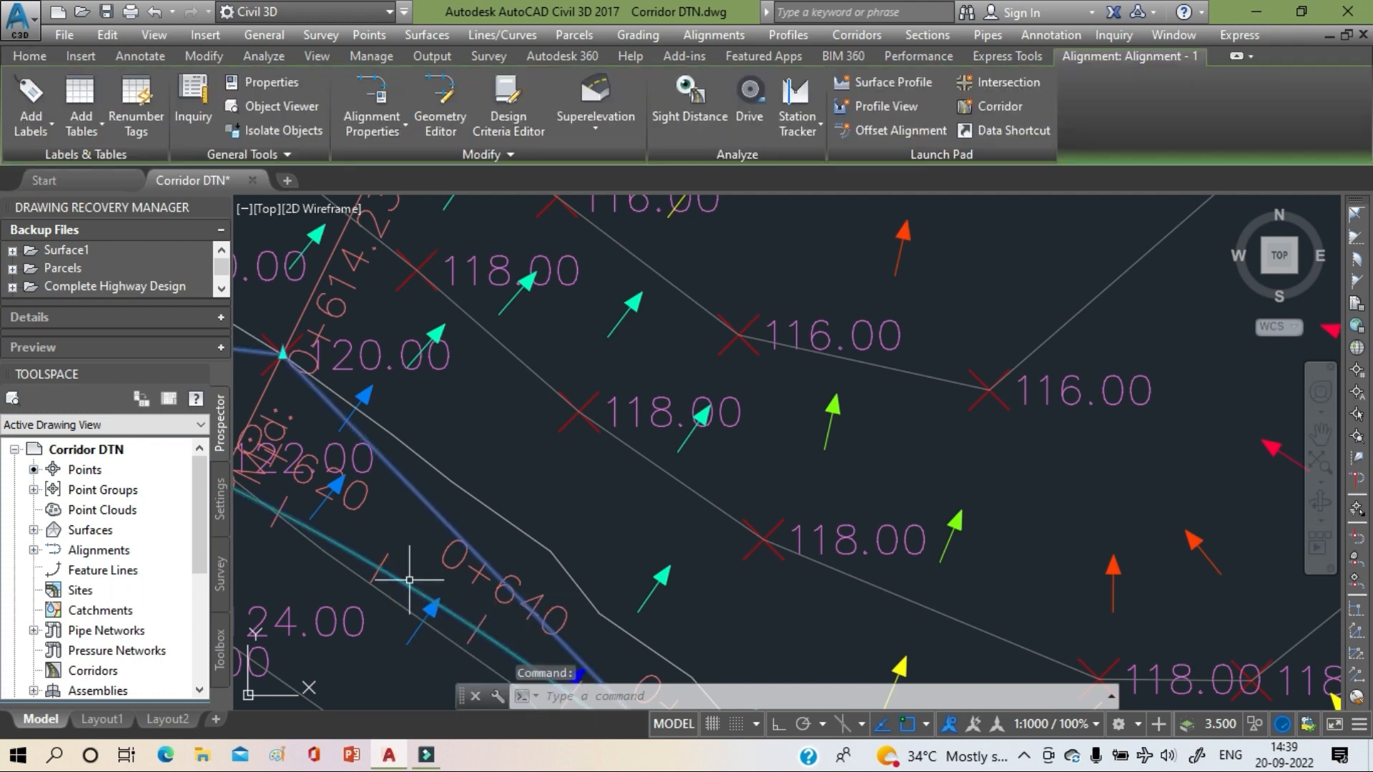
mouse_move(614, 519)
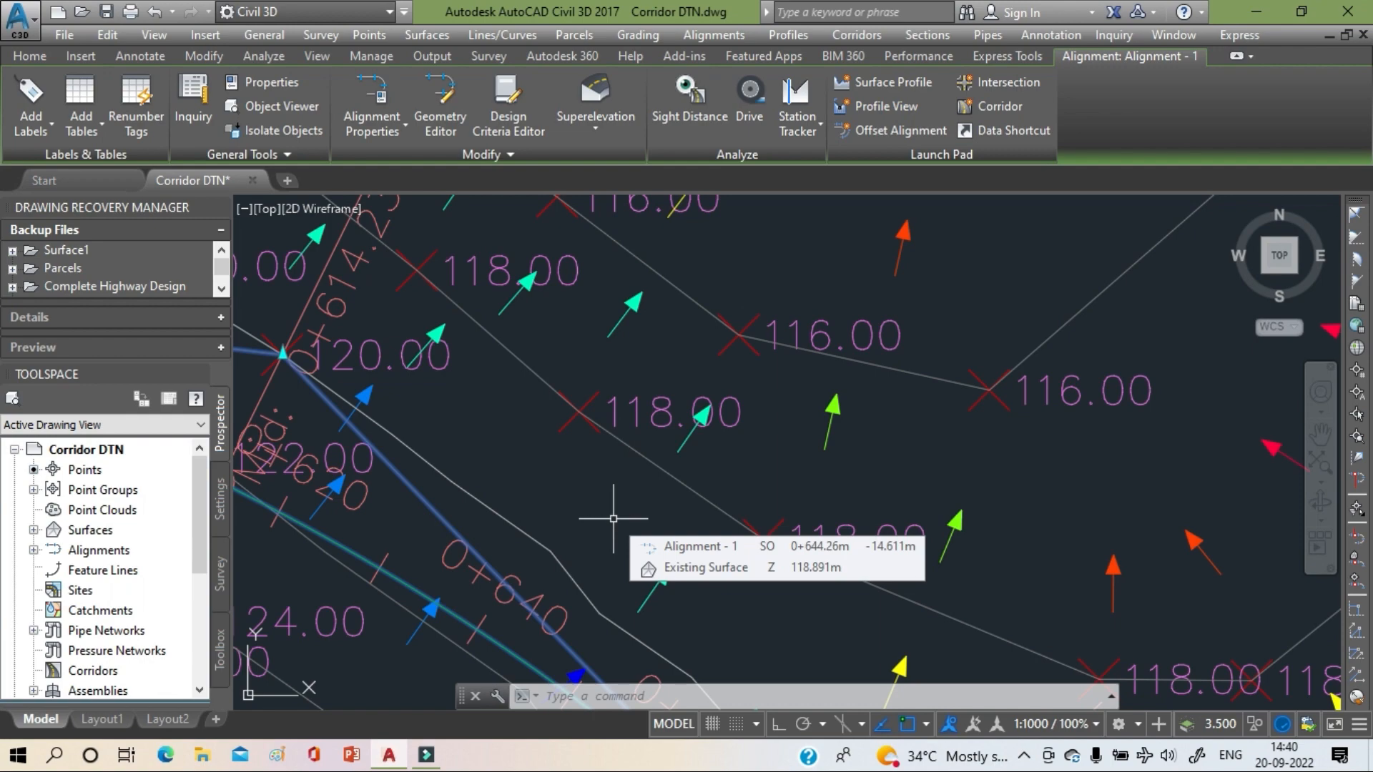
scroll(613, 518, down, 10)
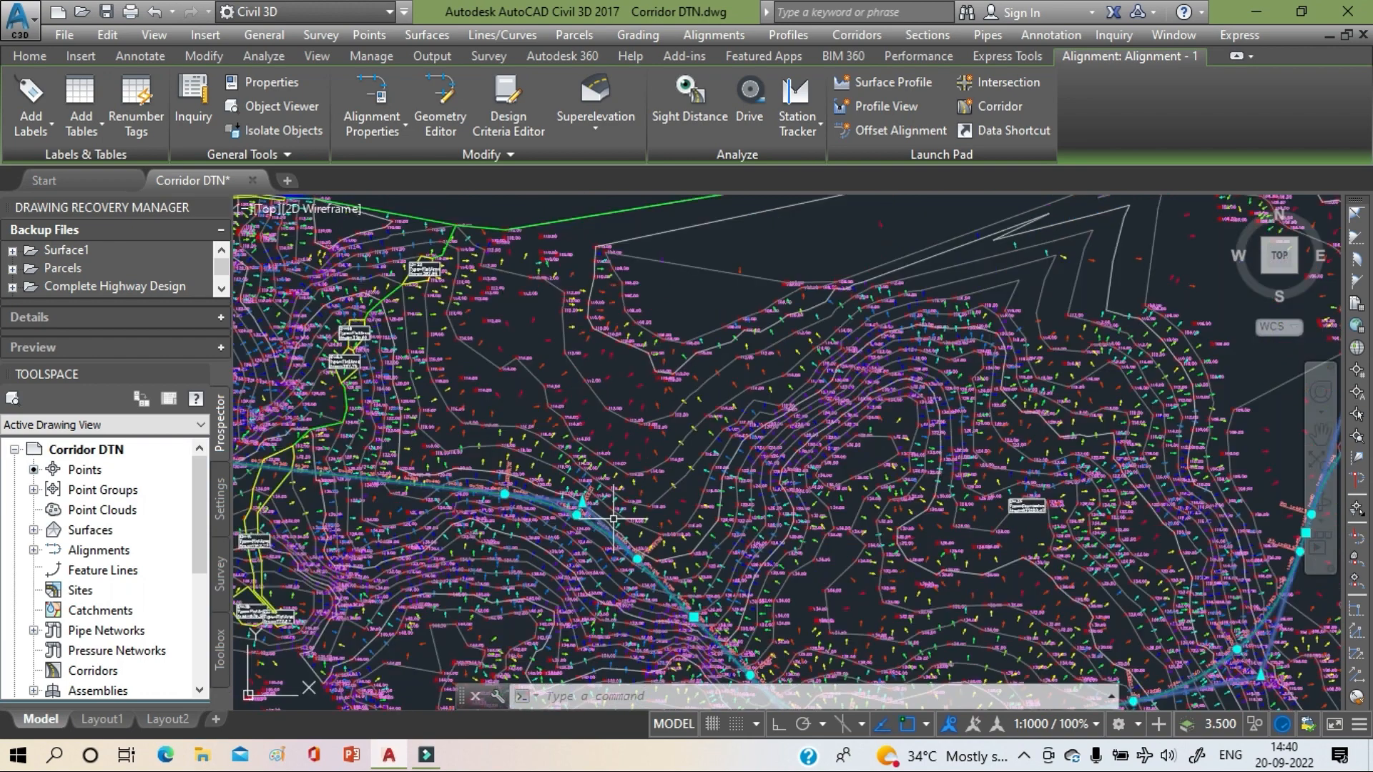
middle_drag(613, 518, 465, 412)
scroll(458, 429, up, 4)
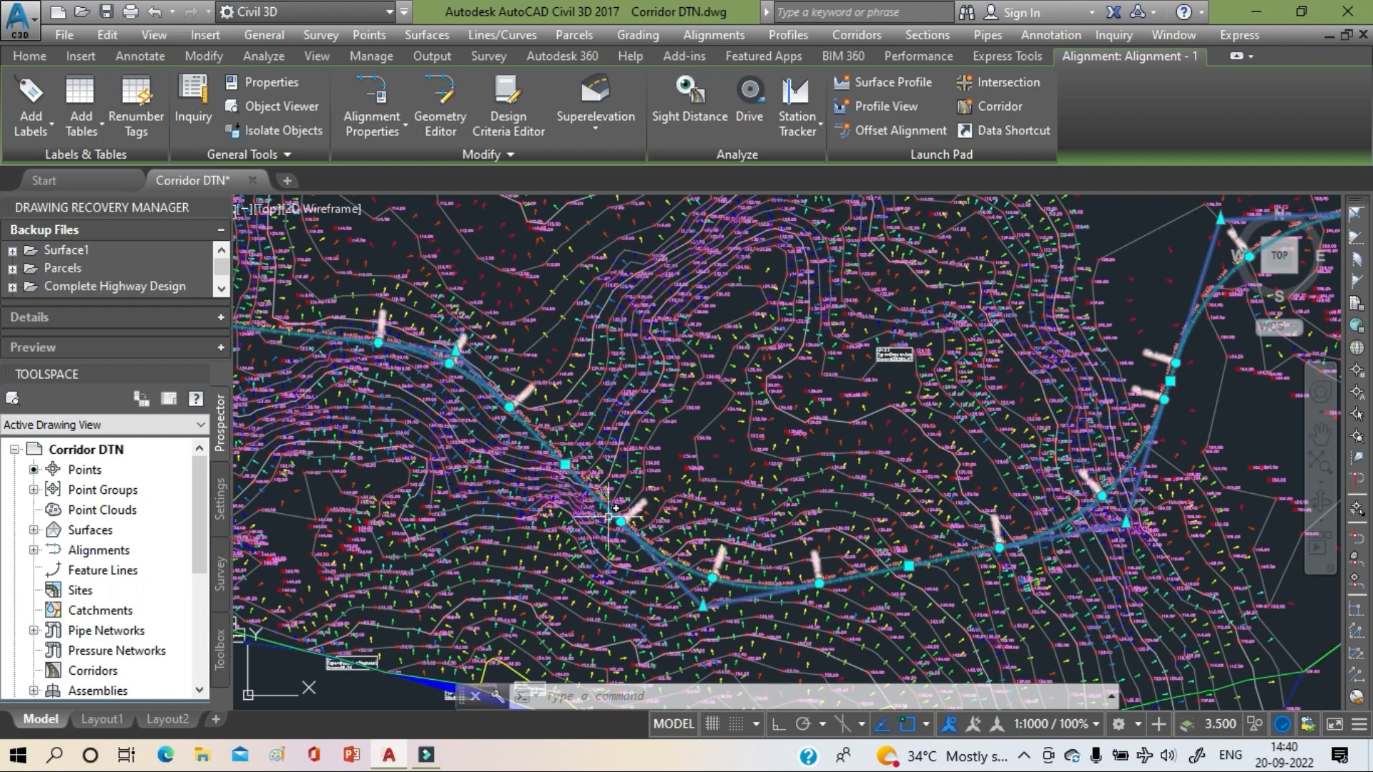
middle_drag(882, 601, 533, 656)
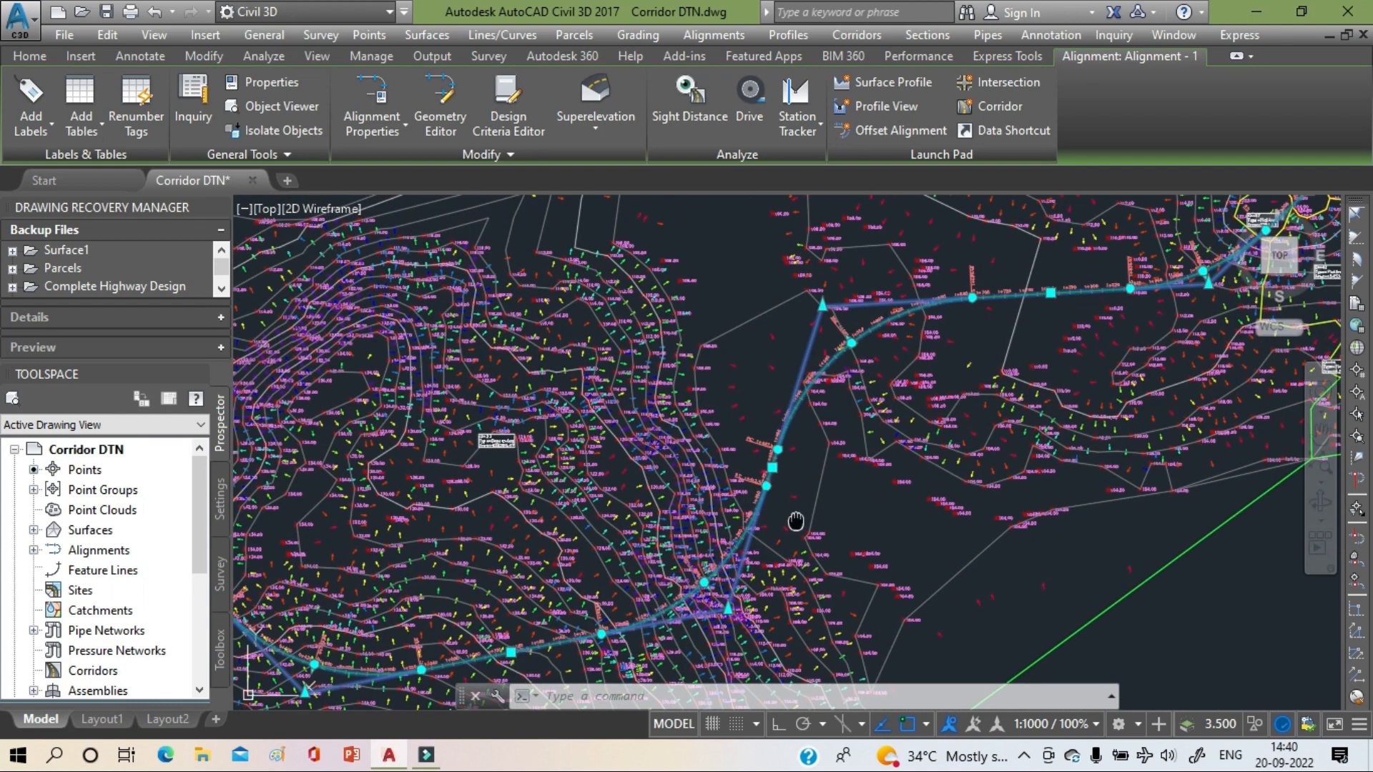
middle_drag(792, 521, 375, 700)
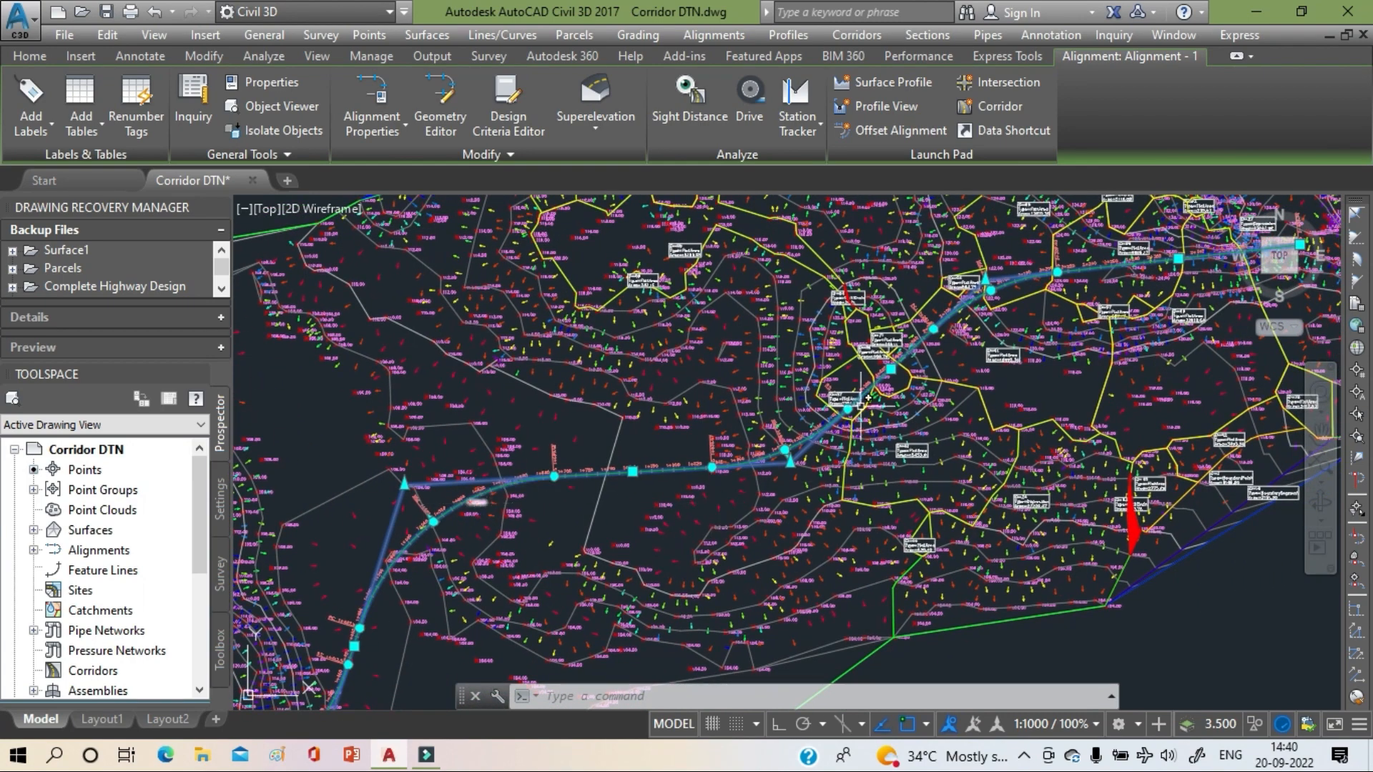
middle_drag(905, 442, 697, 459)
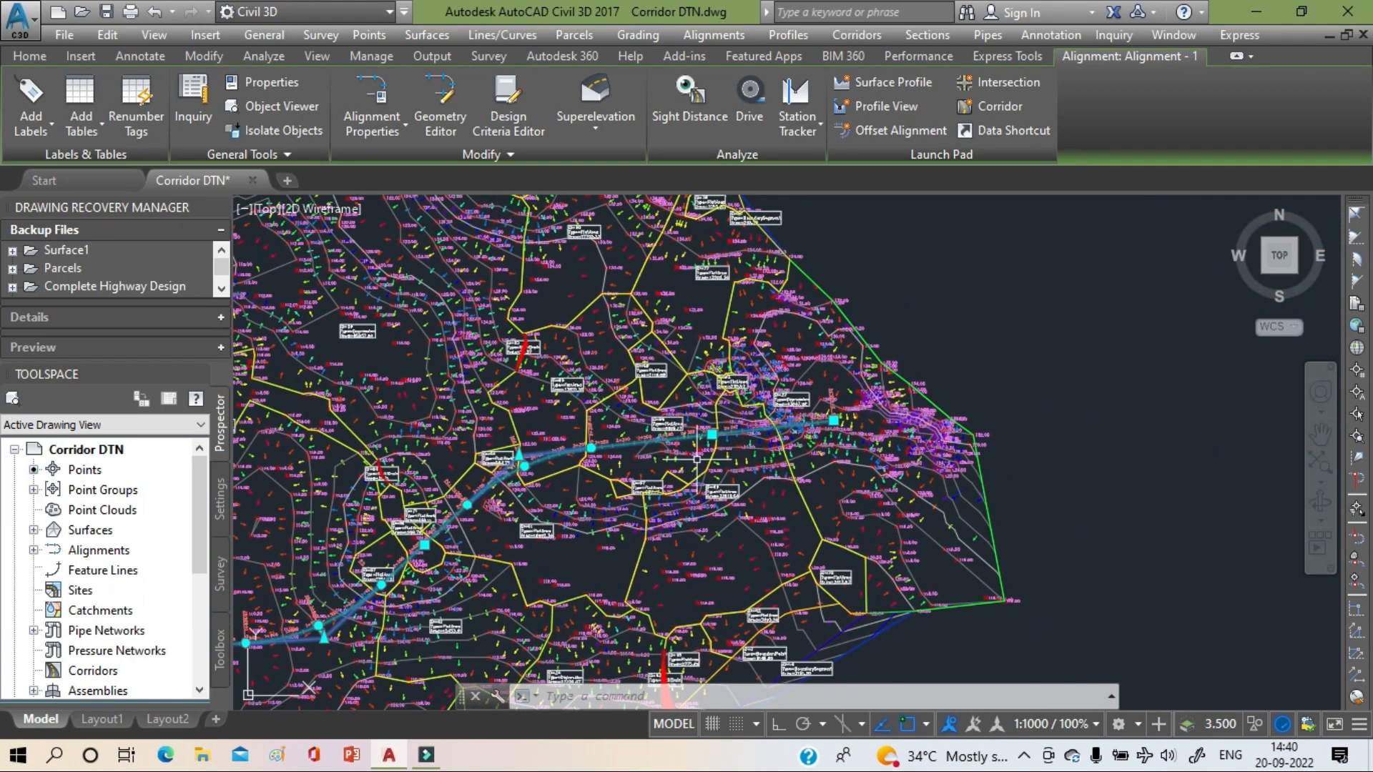
- Examine the curve of Alignment - 1 between stations 0+545.76 and 0+682.70 against the surrounding contours, elevation labels and slope arrows
mouse_move(697, 459)
middle_drag(453, 609, 1075, 373)
middle_drag(781, 537, 820, 443)
mouse_move(820, 443)
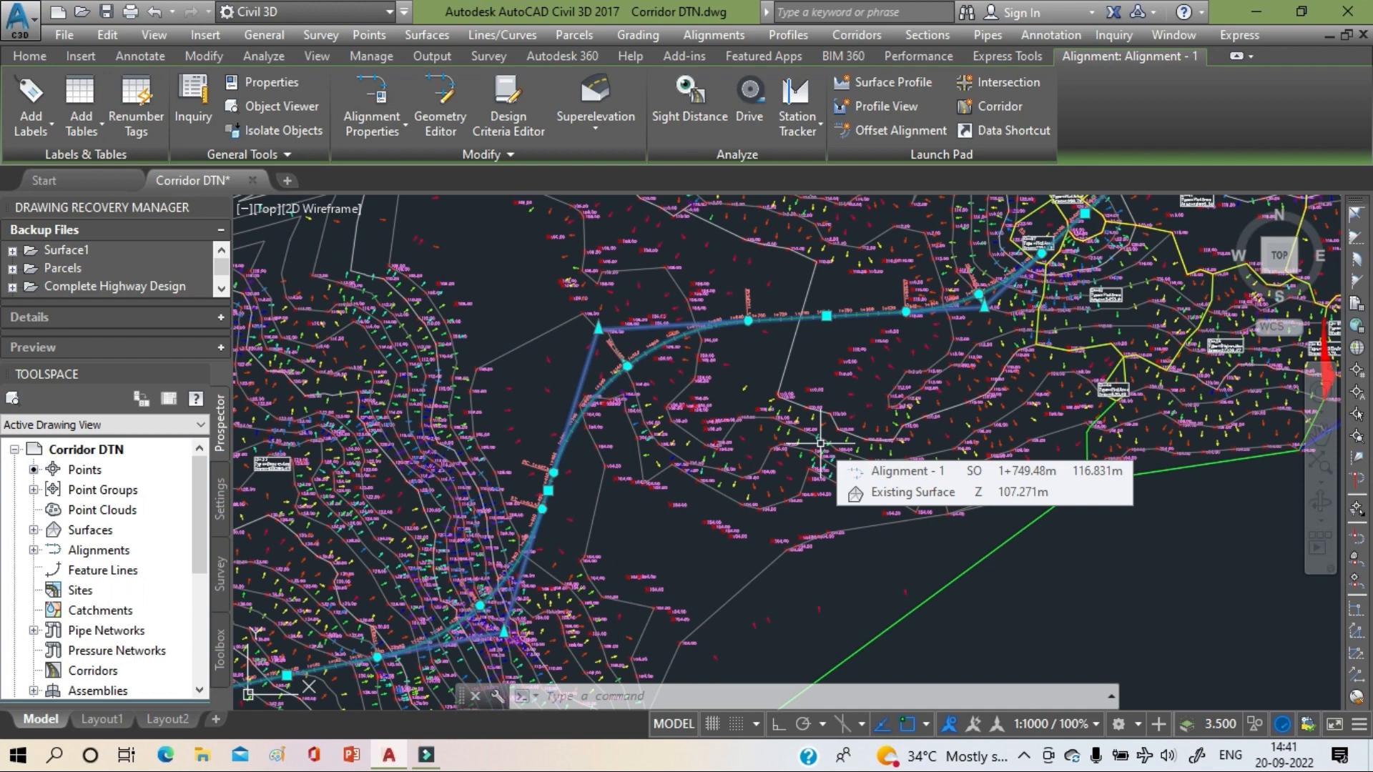
middle_drag(661, 508, 1170, 304)
middle_drag(601, 469, 837, 643)
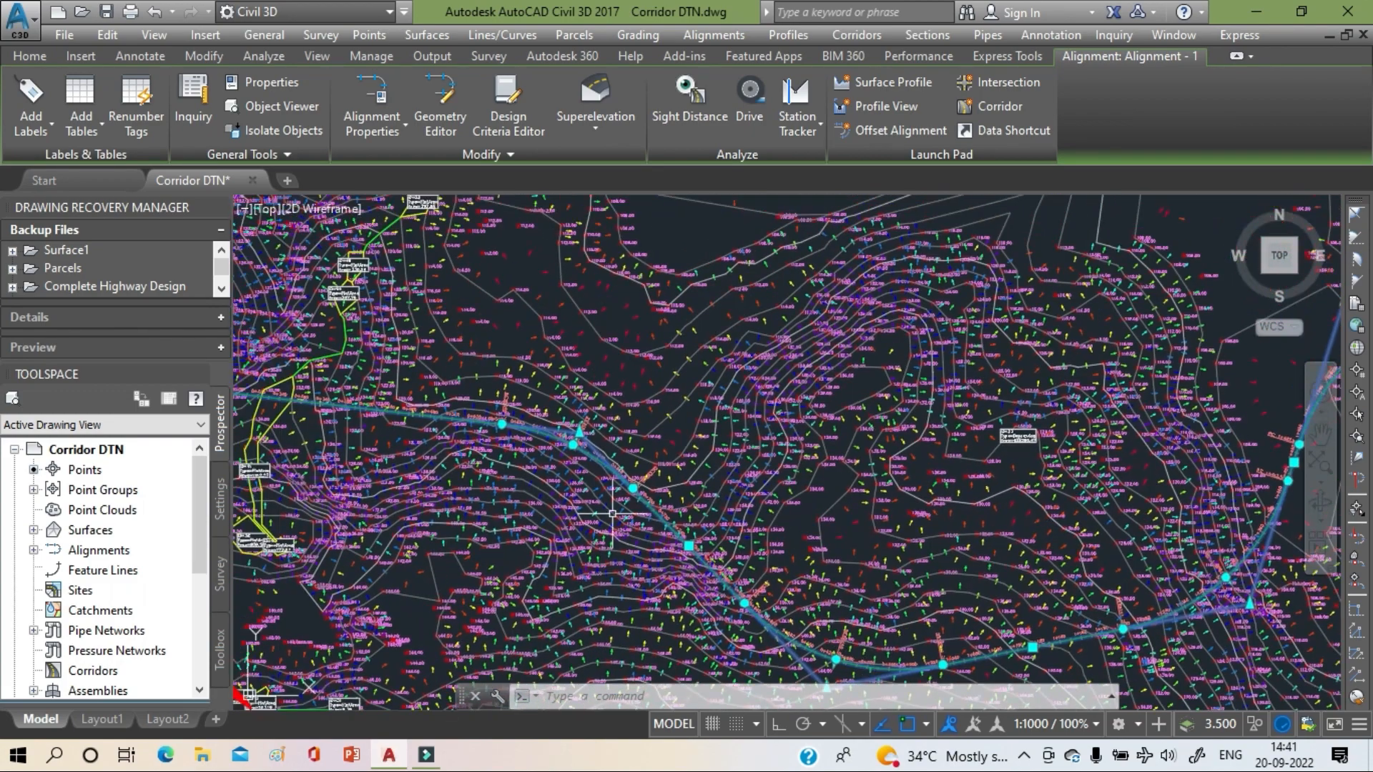
scroll(612, 513, up, 5)
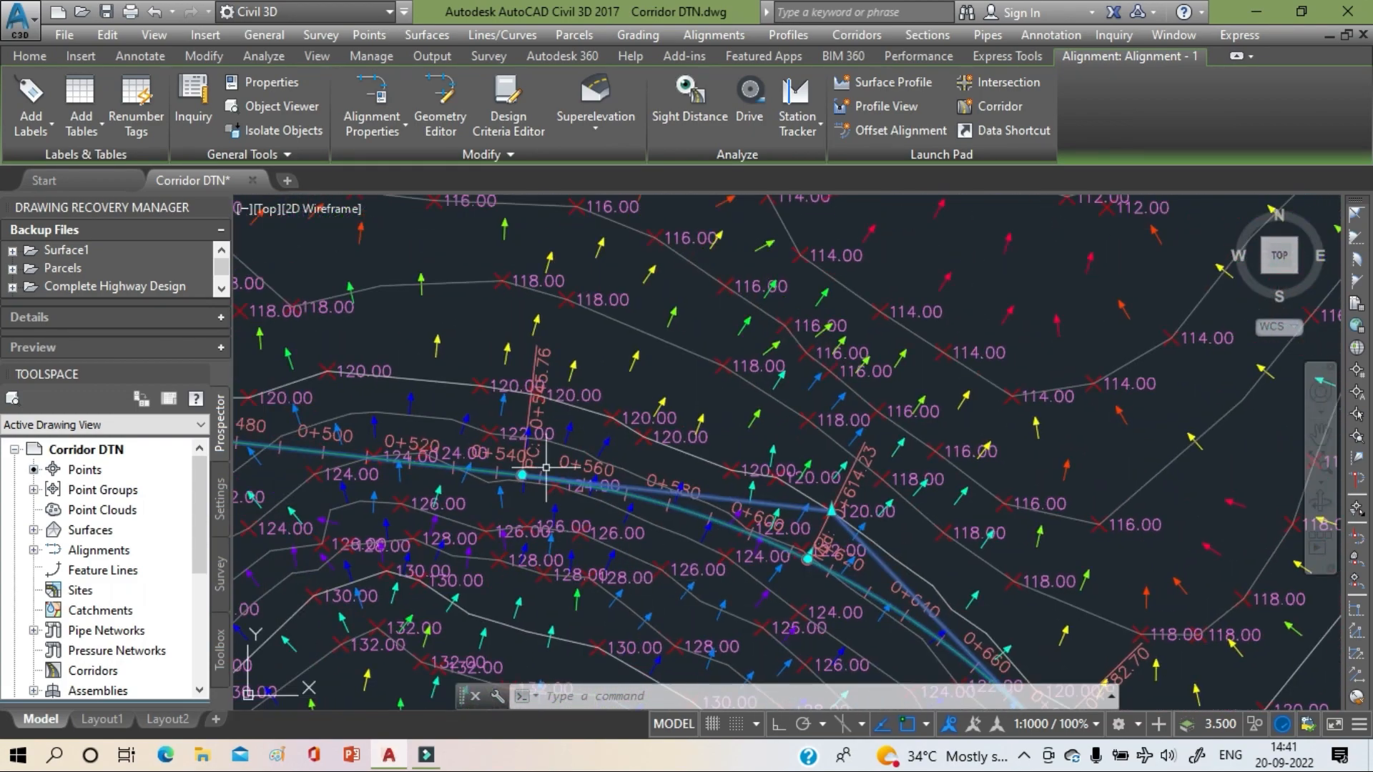
scroll(544, 465, up, 4)
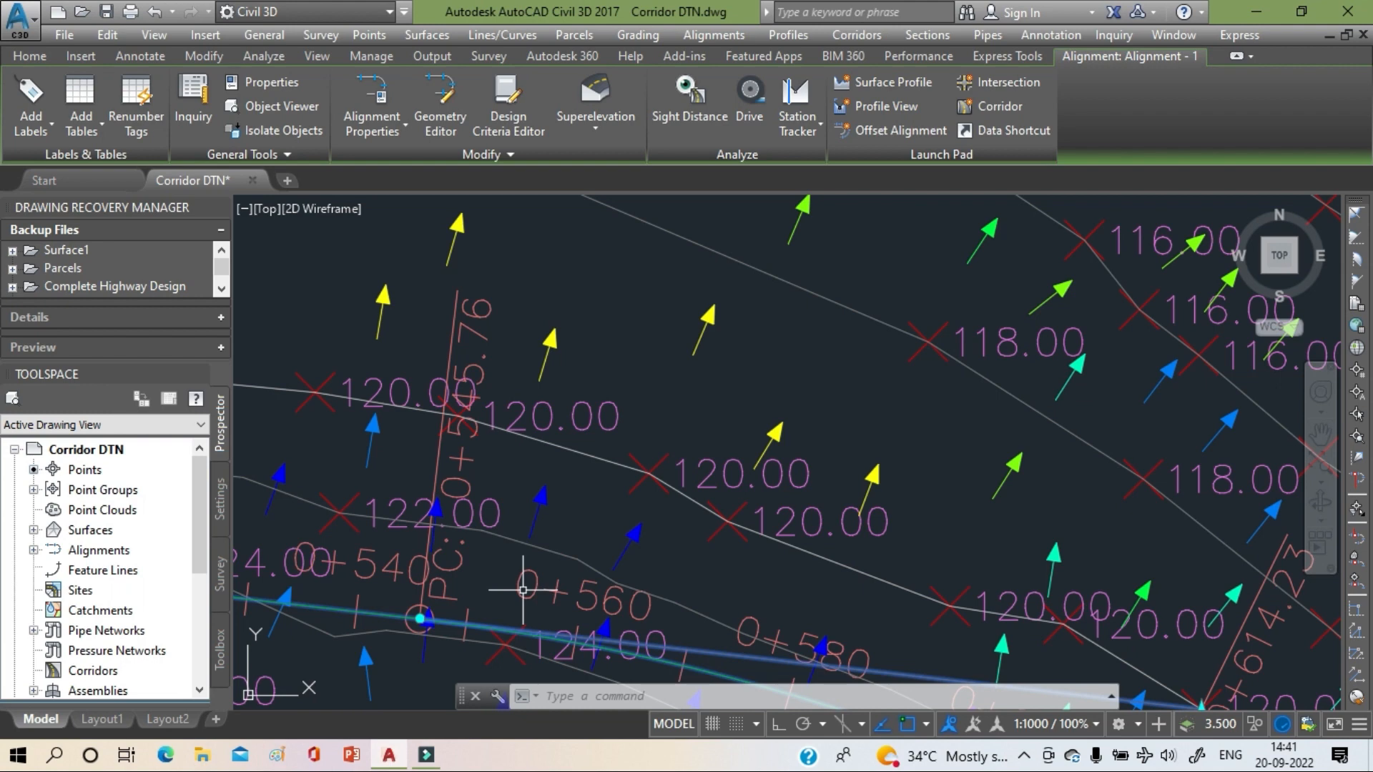
mouse_move(503, 609)
middle_down()
mouse_move(329, 533)
mouse_move(210, 408)
middle_up()
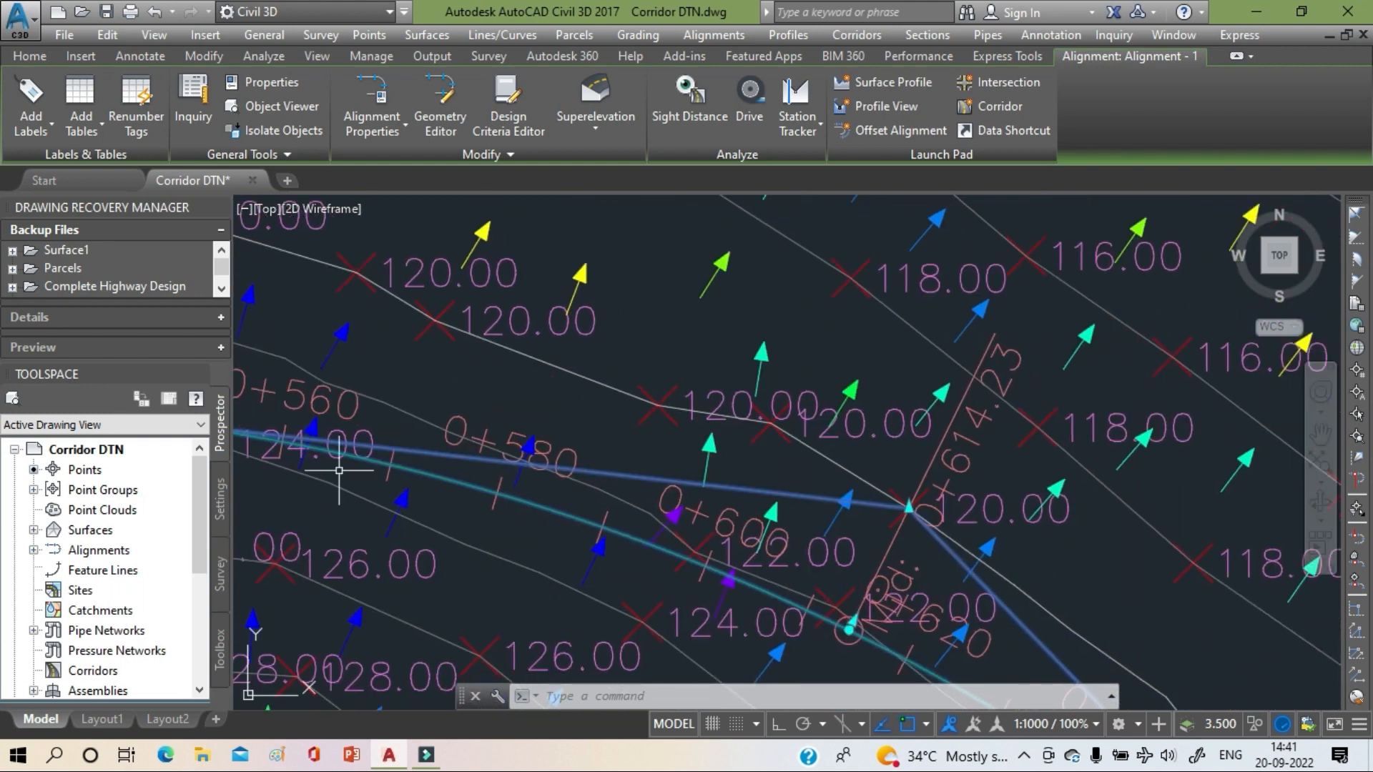
middle_drag(663, 583, 289, 458)
scroll(518, 476, up, 2)
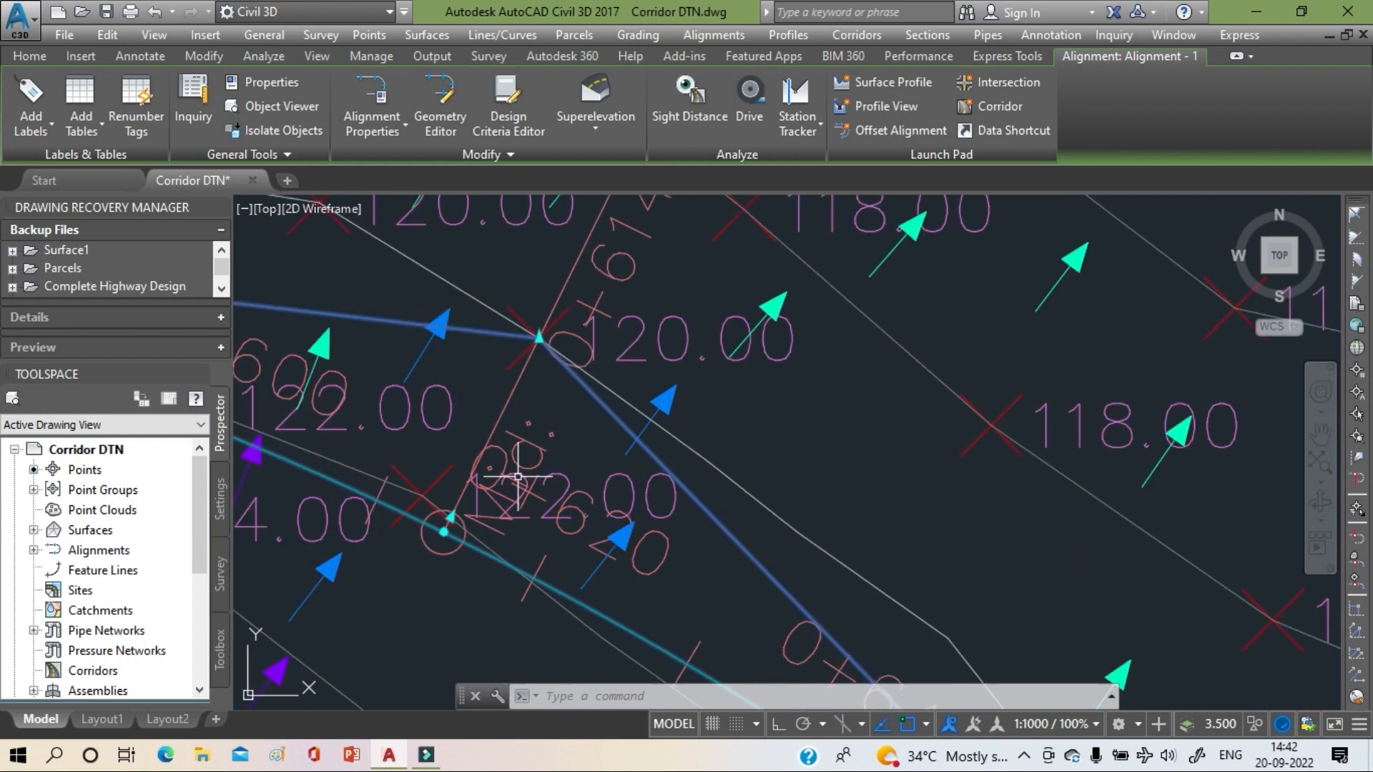
scroll(551, 467, down, 2)
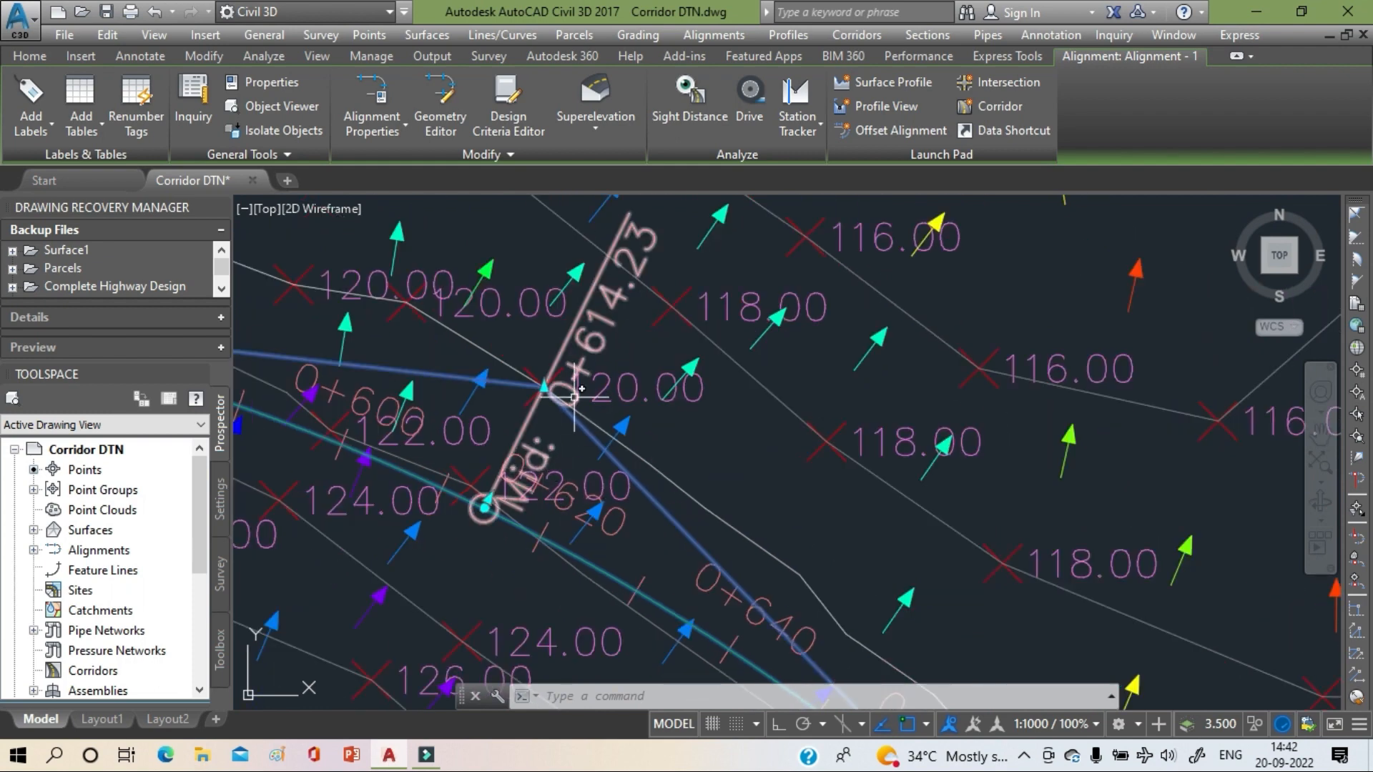
middle_drag(715, 527, 236, 258)
middle_drag(708, 521, 413, 337)
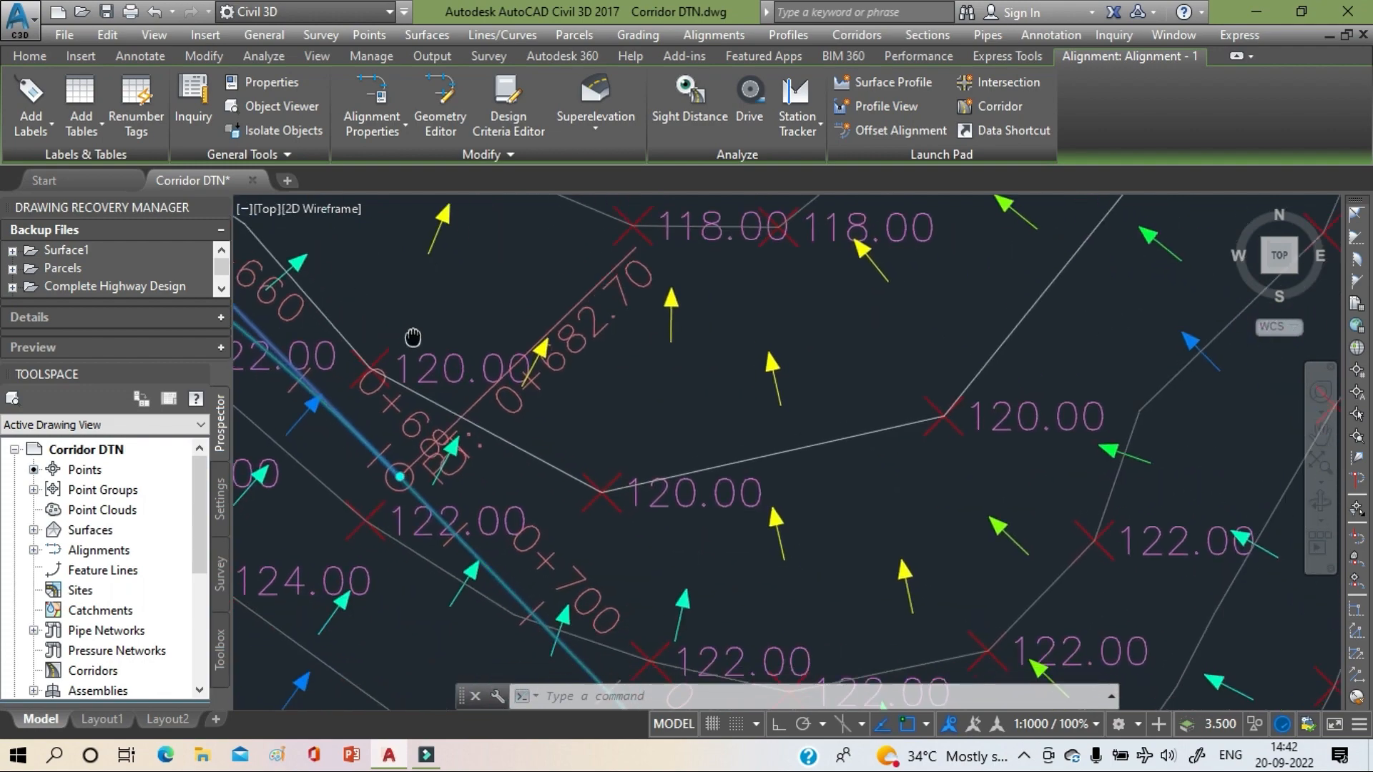
scroll(466, 482, up, 2)
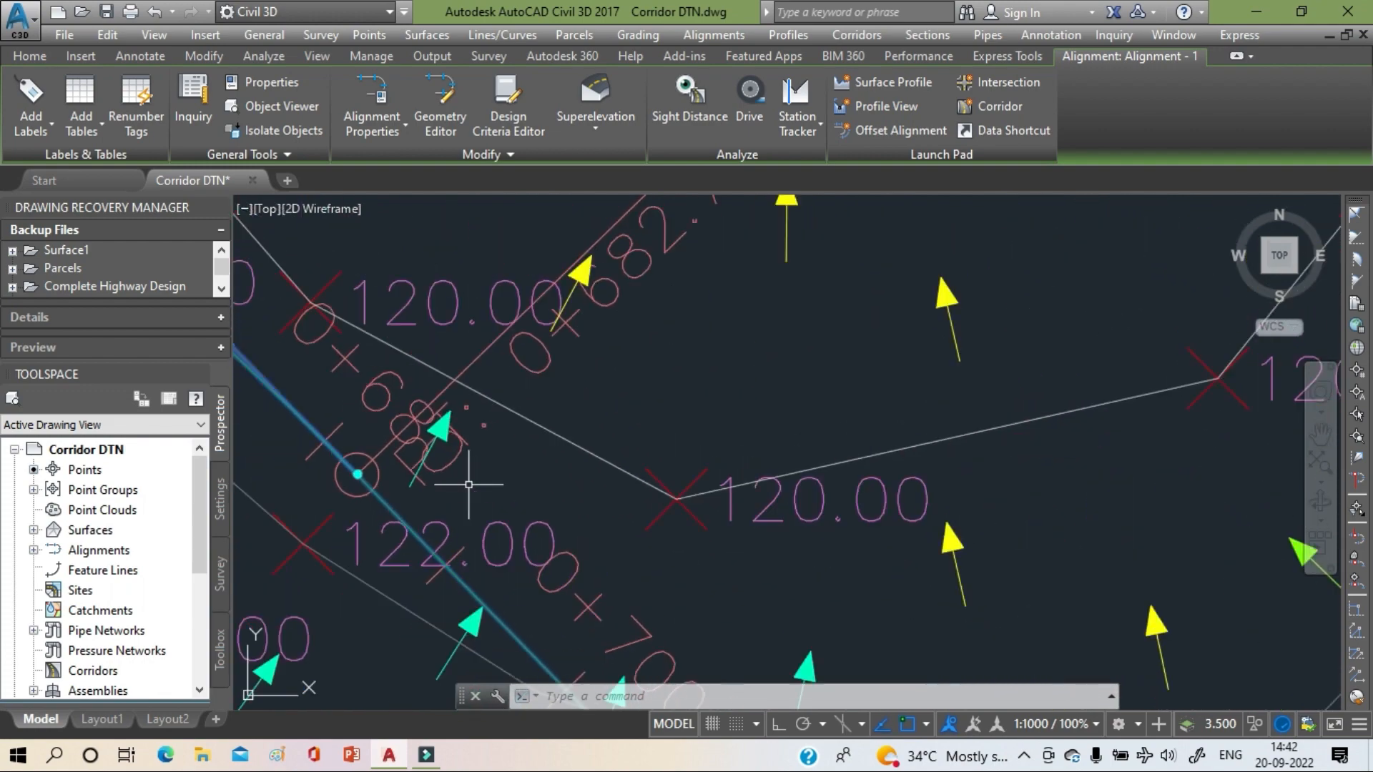
- Examine the contours and slope arrows along Alignment - 1 from station 0+682.70 through the curve ending near station 1+030
scroll(469, 484, down, 6)
middle_drag(452, 460, 395, 403)
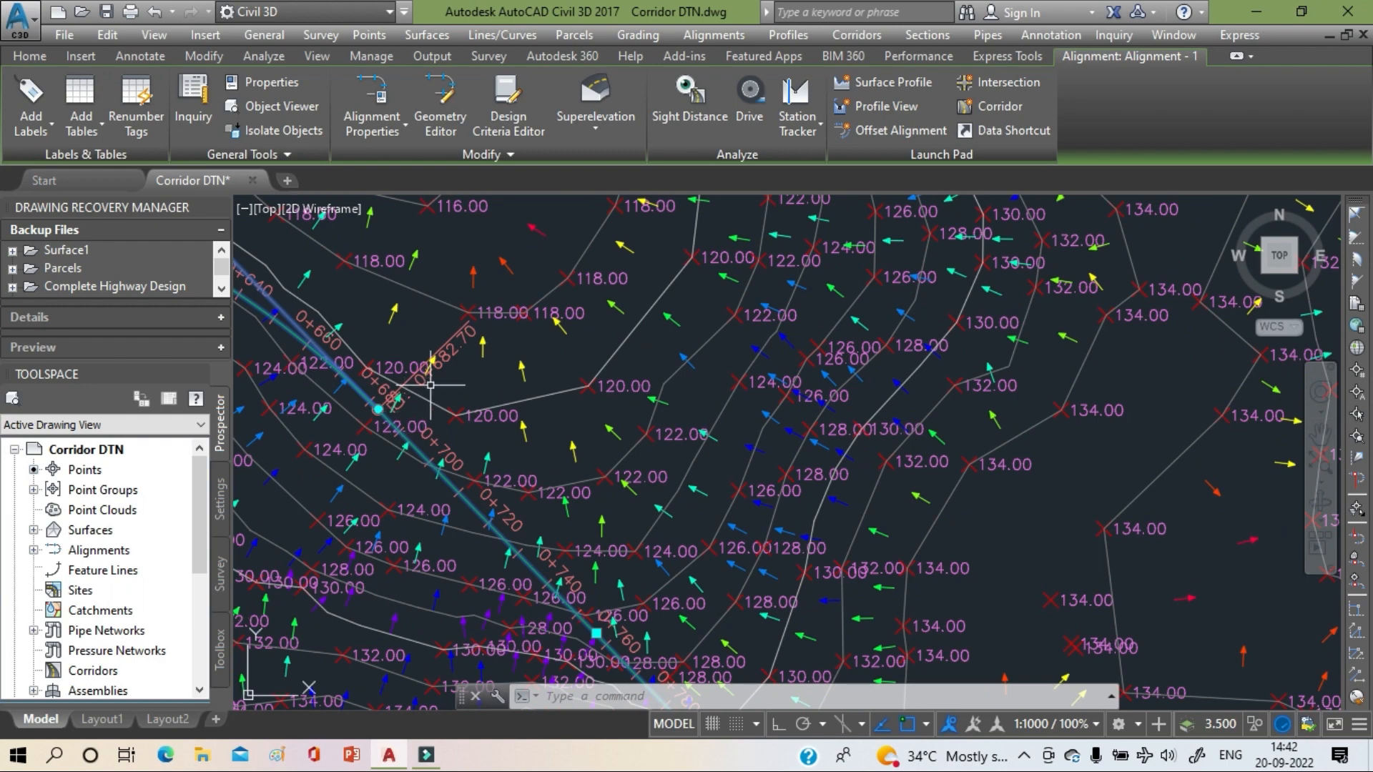
scroll(430, 384, down, 2)
scroll(492, 479, down, 2)
middle_drag(468, 458, 340, 331)
scroll(572, 541, up, 6)
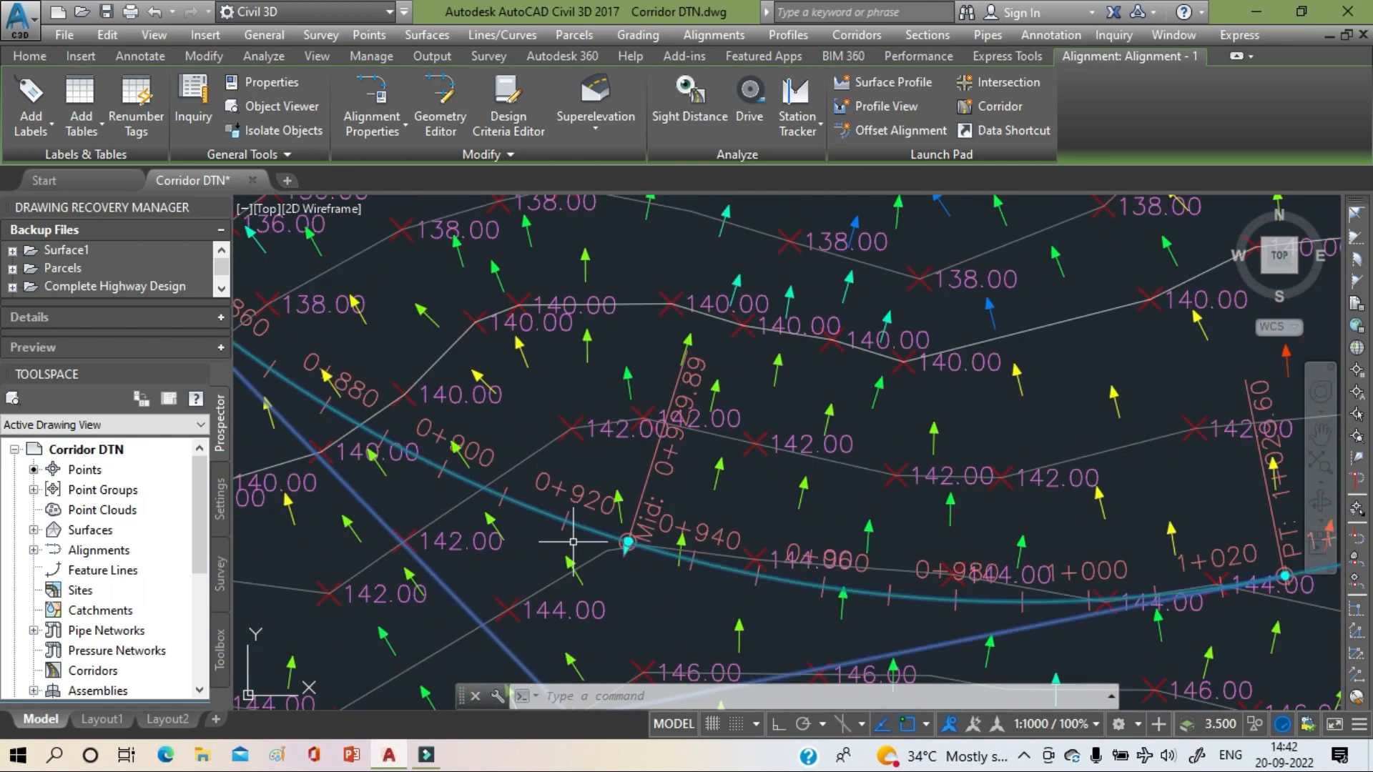
scroll(622, 545, down, 3)
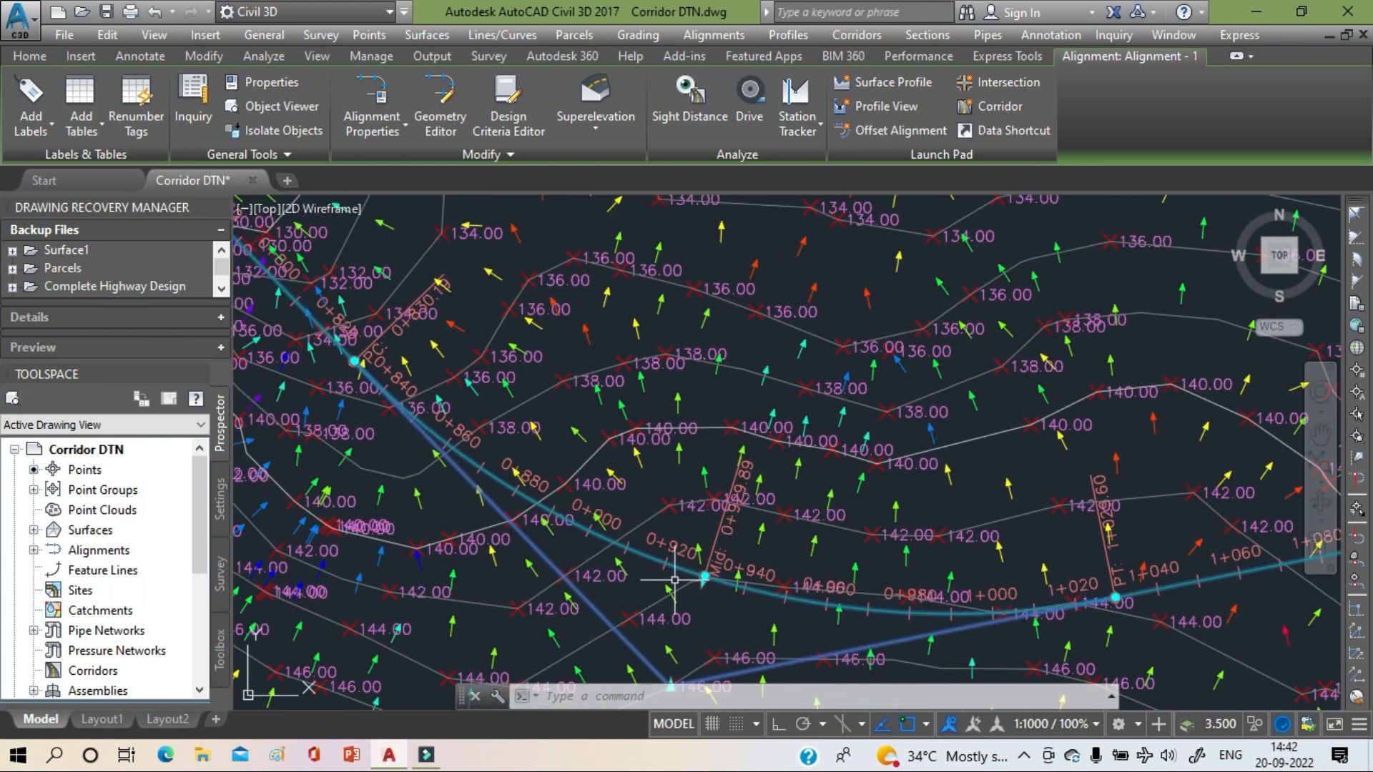
scroll(674, 580, down, 4)
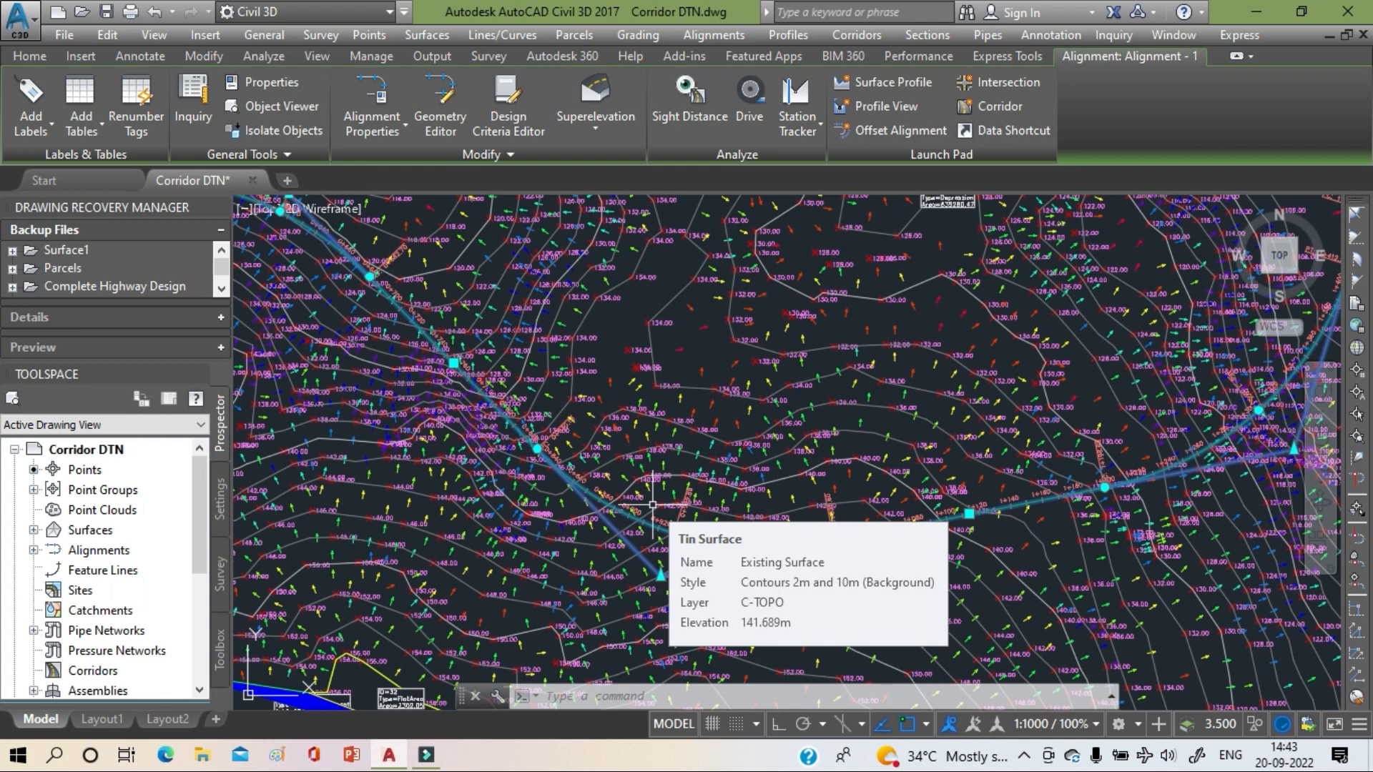
scroll(653, 504, down, 6)
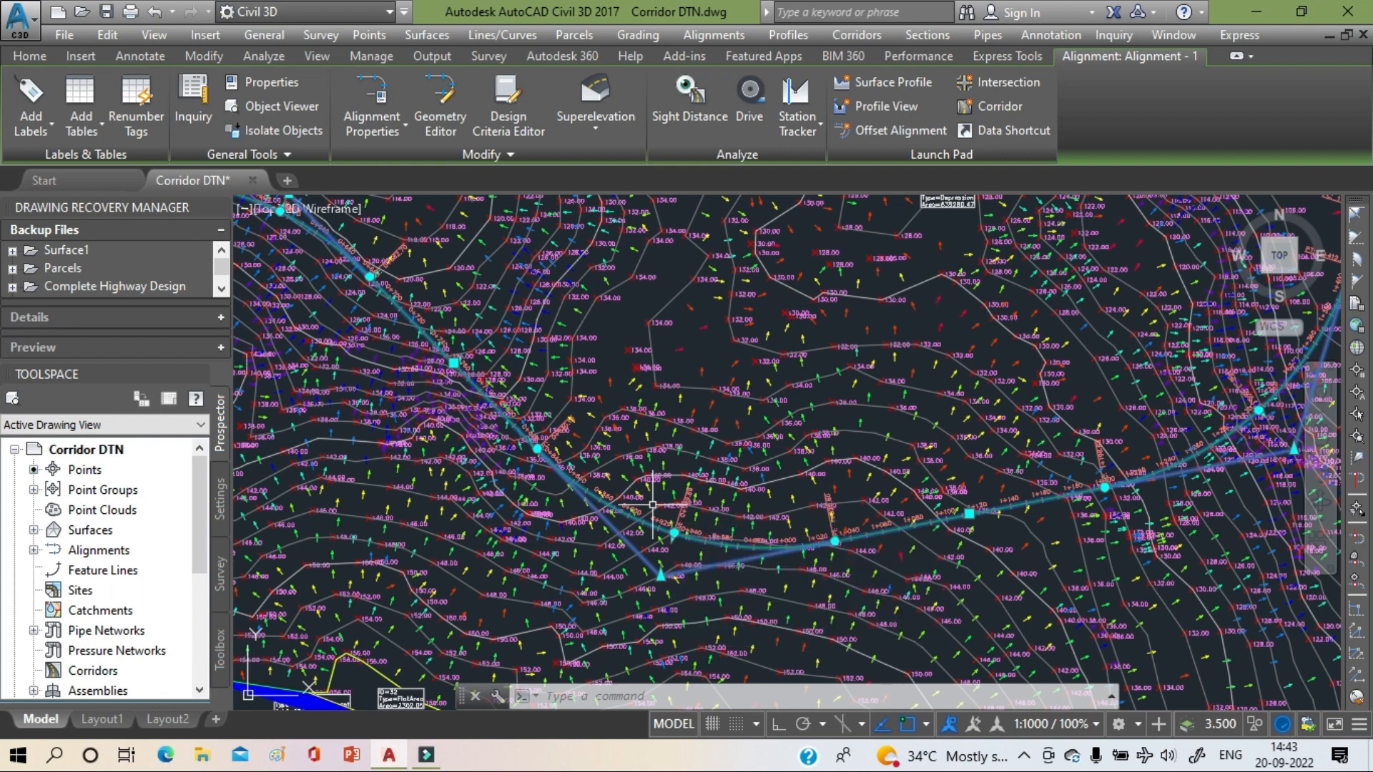
middle_drag(887, 546, 968, 553)
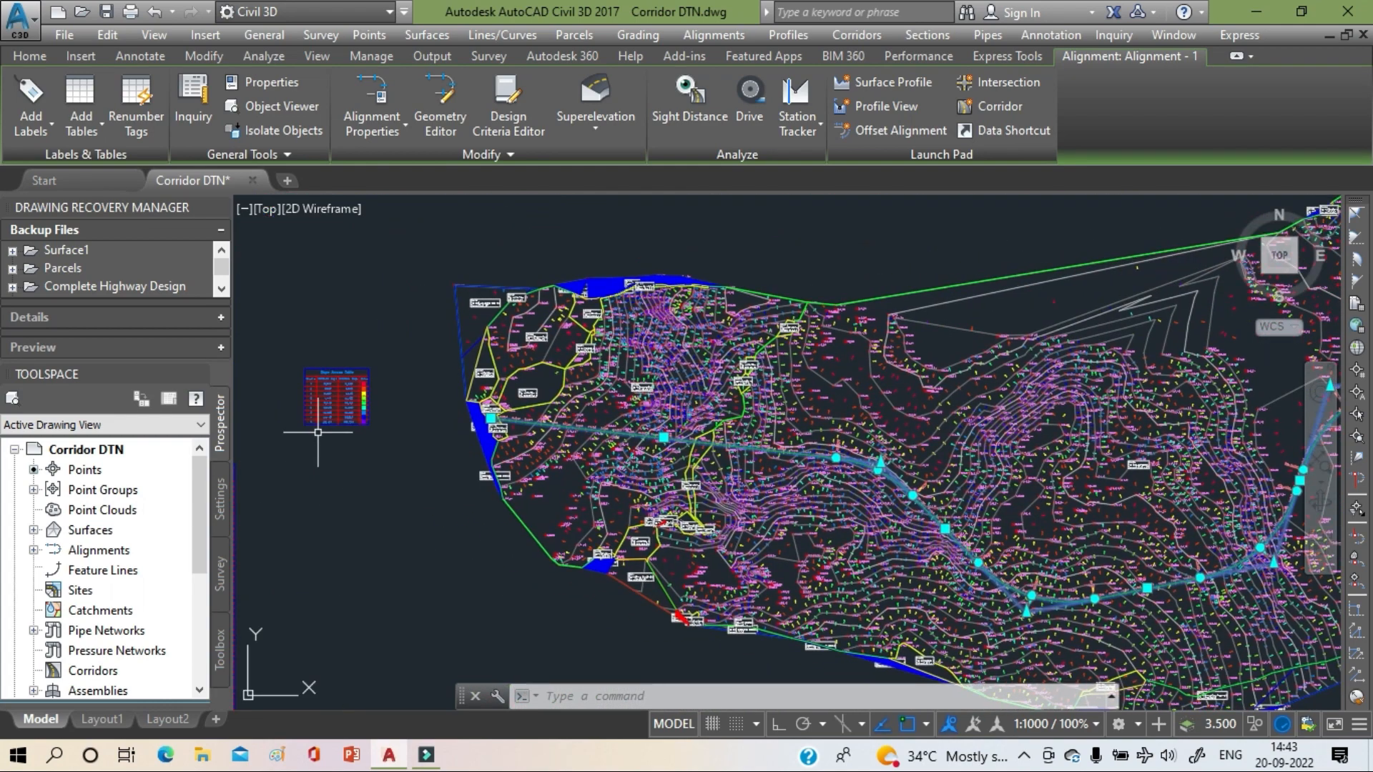
- Inspect the start of Alignment - 1 at station 0+000 and its end point at station 2+433.74 with the surrounding terrain
scroll(474, 419, up, 8)
scroll(595, 420, up, 6)
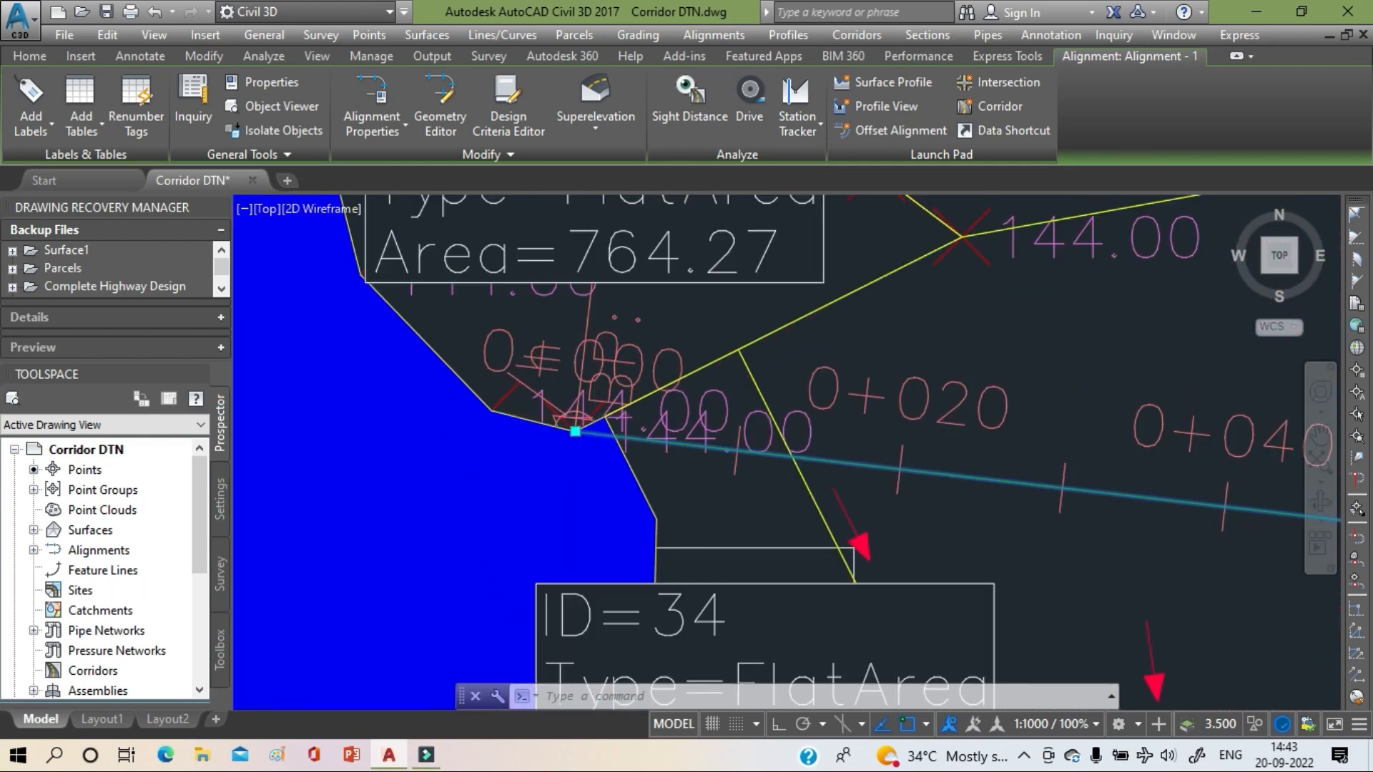
scroll(458, 417, down, 6)
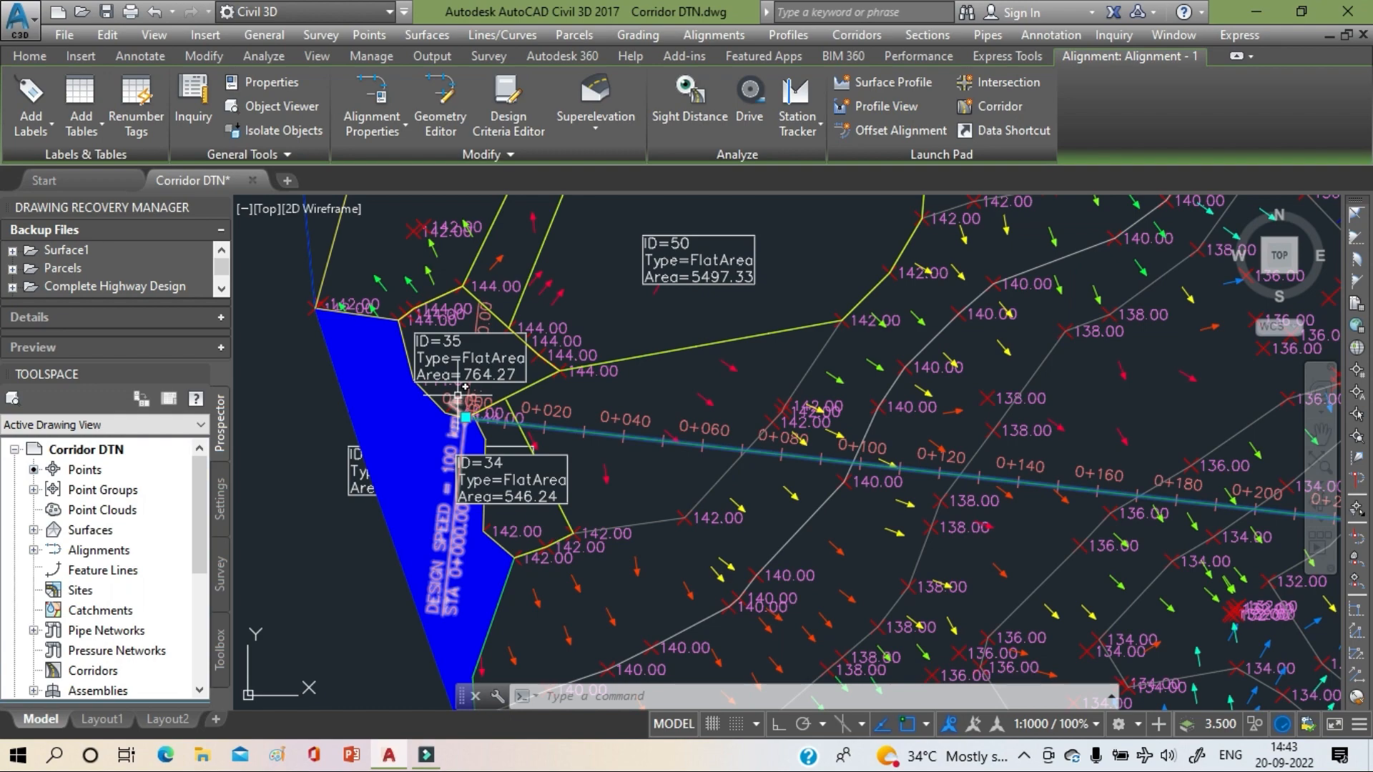
scroll(897, 591, down, 5)
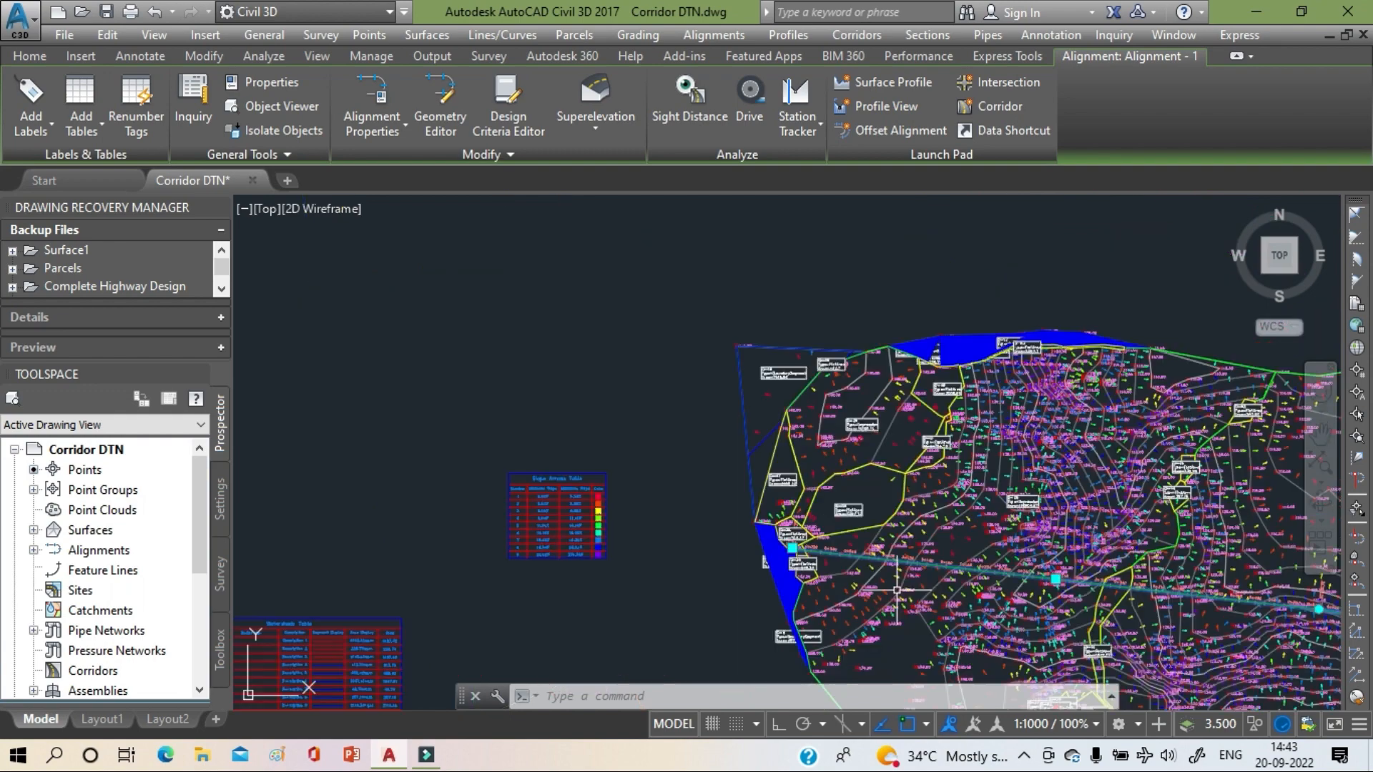
middle_drag(1072, 600, 307, 461)
middle_drag(664, 383, 359, 538)
scroll(664, 478, up, 4)
scroll(665, 550, up, 4)
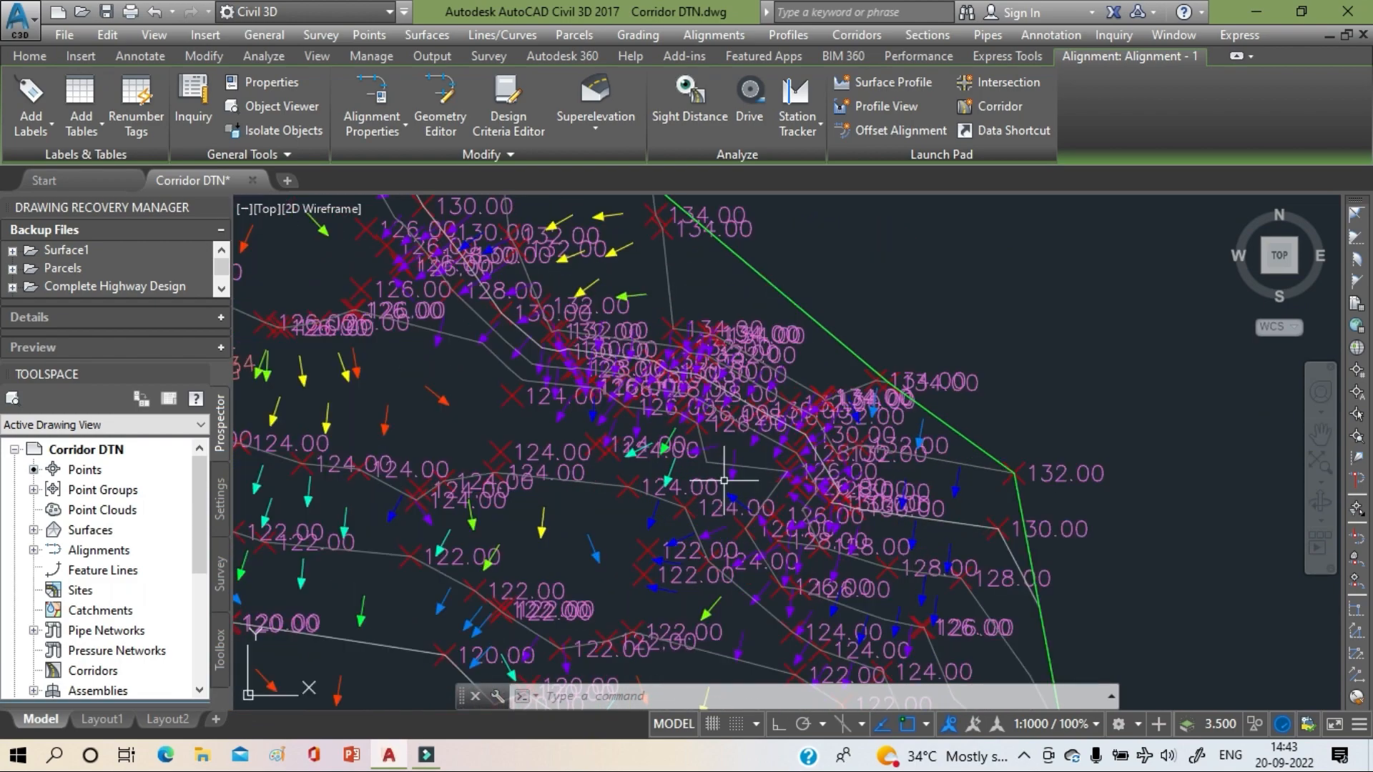
scroll(768, 429, down, 6)
middle_drag(687, 395, 610, 477)
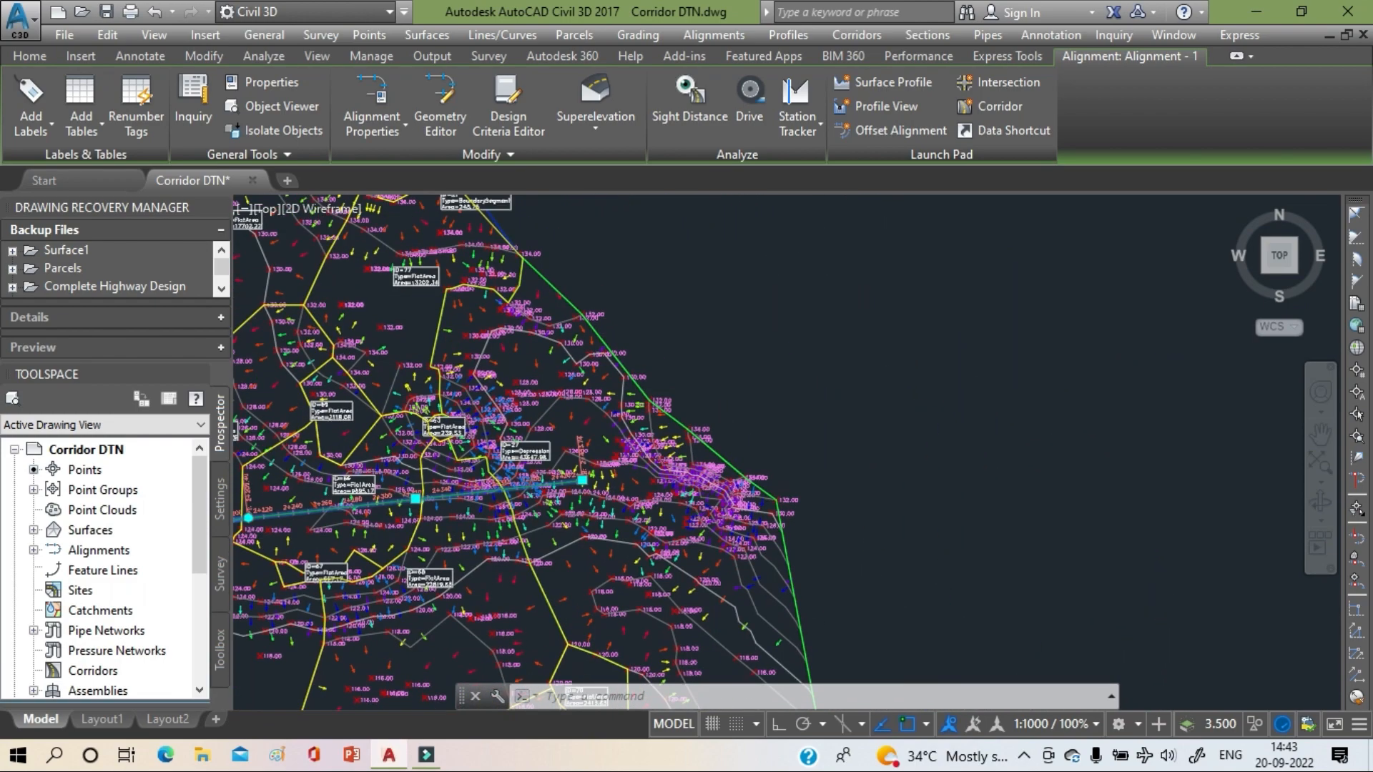
scroll(585, 465, up, 6)
scroll(582, 475, up, 4)
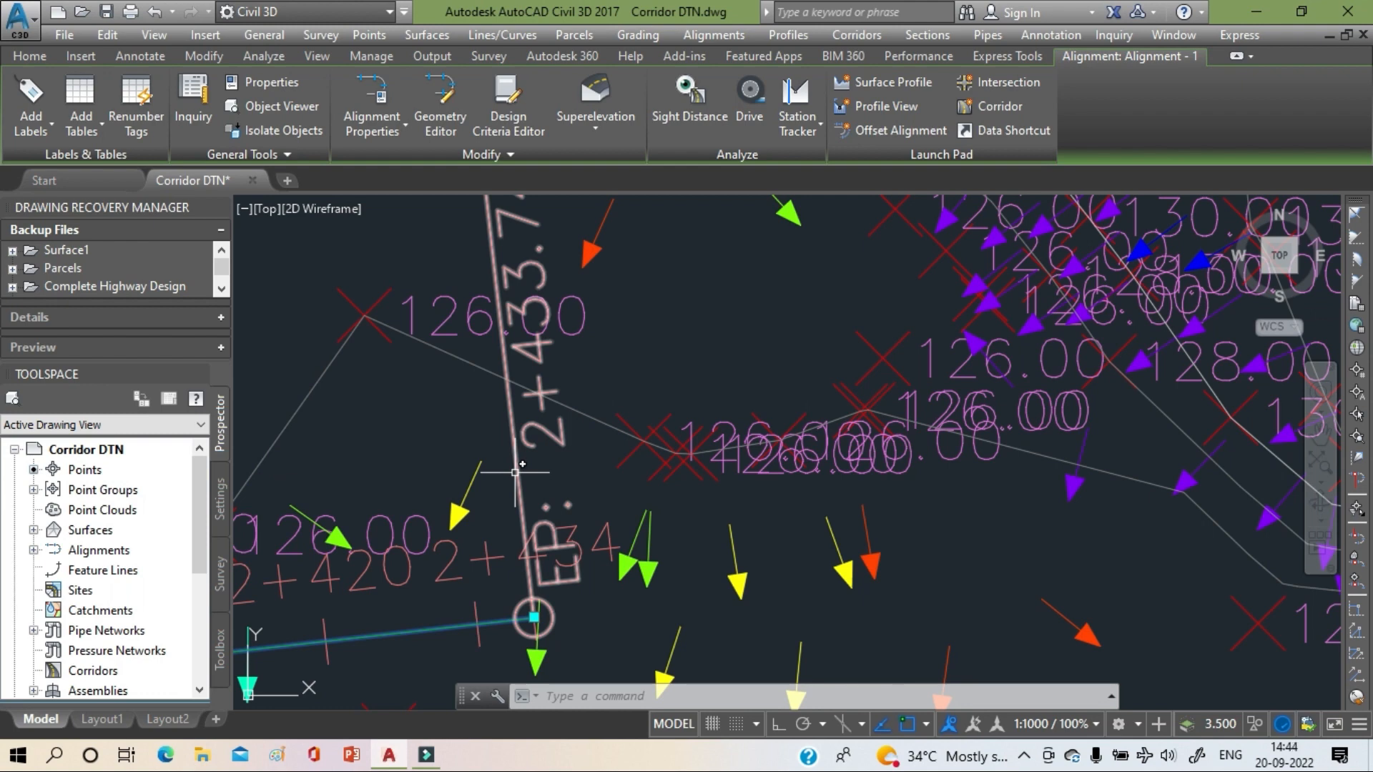
middle_drag(515, 472, 513, 570)
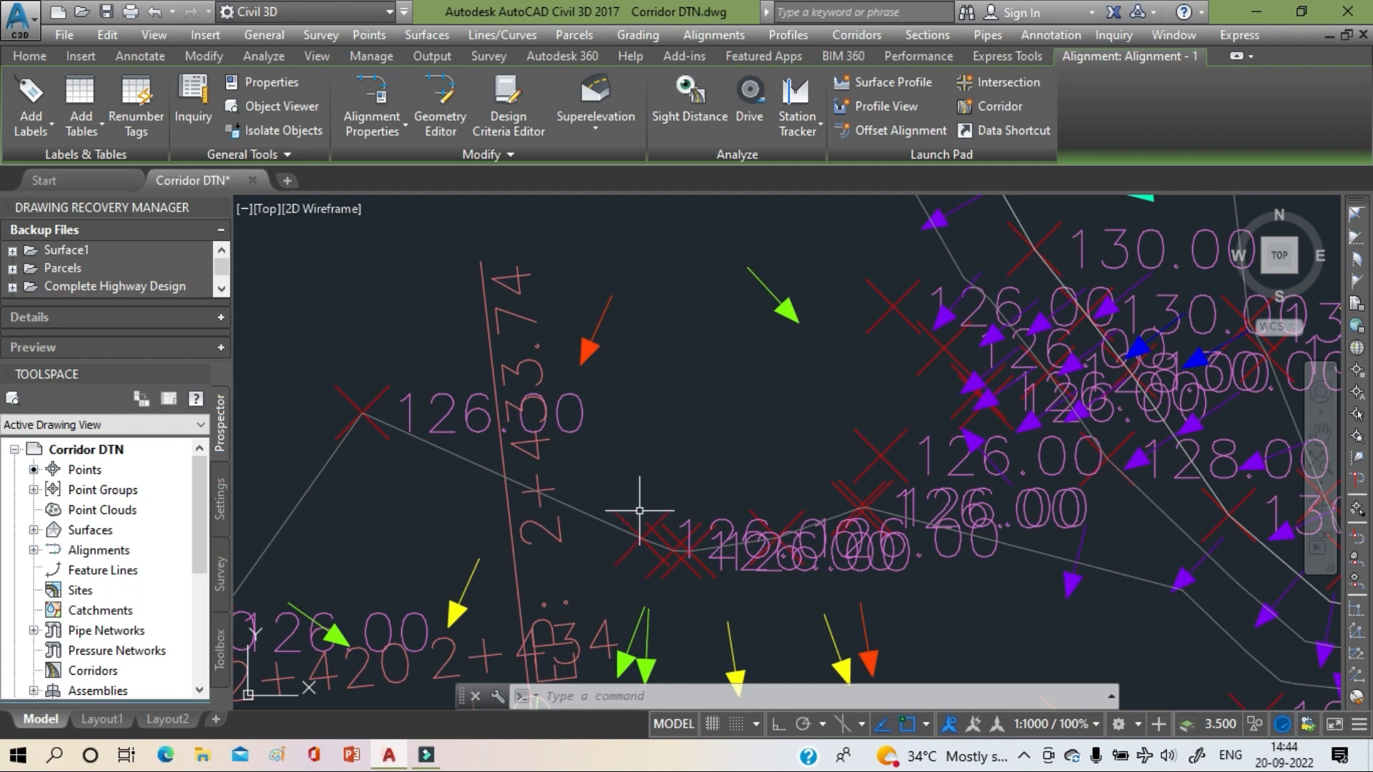
- Examine the pointed contours and slope arrows north of Alignment - 1 near station 1+500, including their place in the whole surface
scroll(634, 497, down, 6)
scroll(368, 561, down, 6)
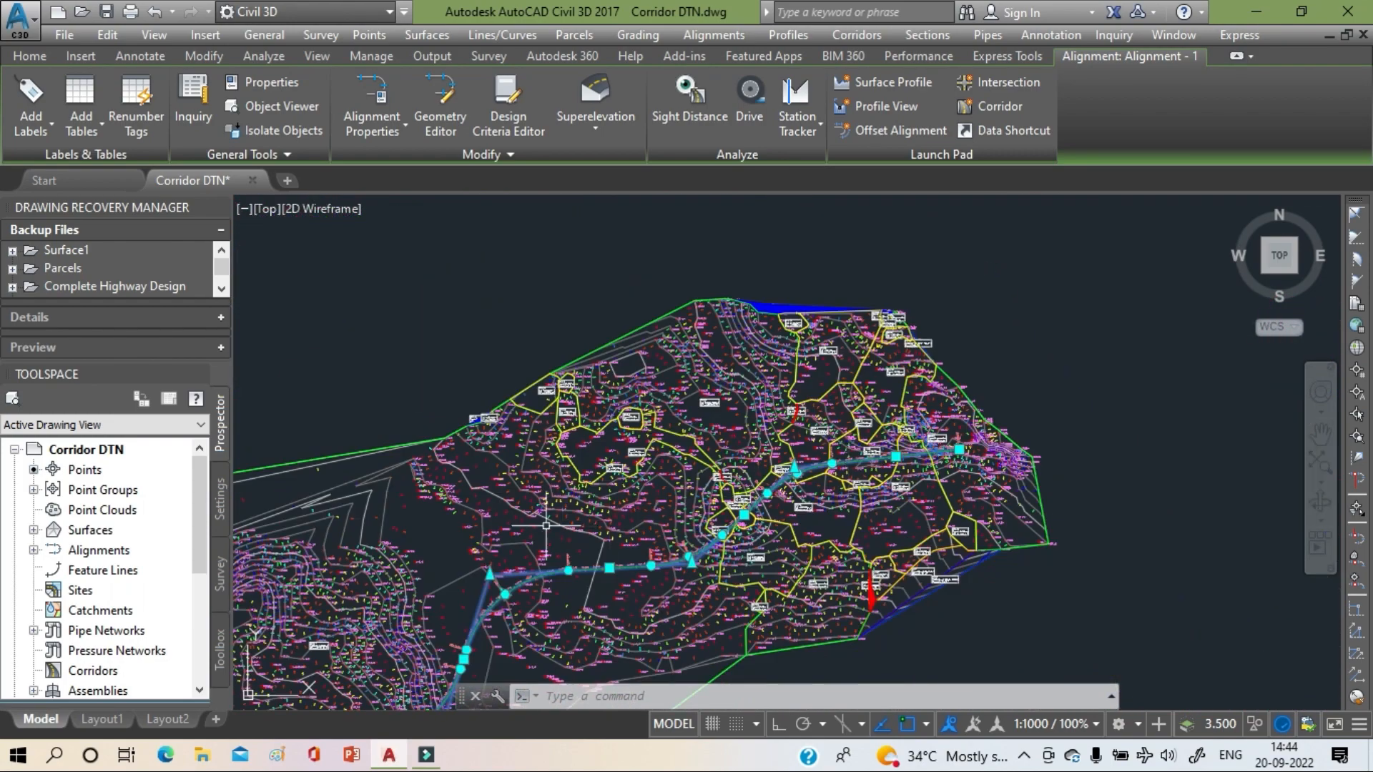
mouse_move(597, 506)
middle_down()
mouse_move(847, 342)
mouse_move(999, 263)
middle_up()
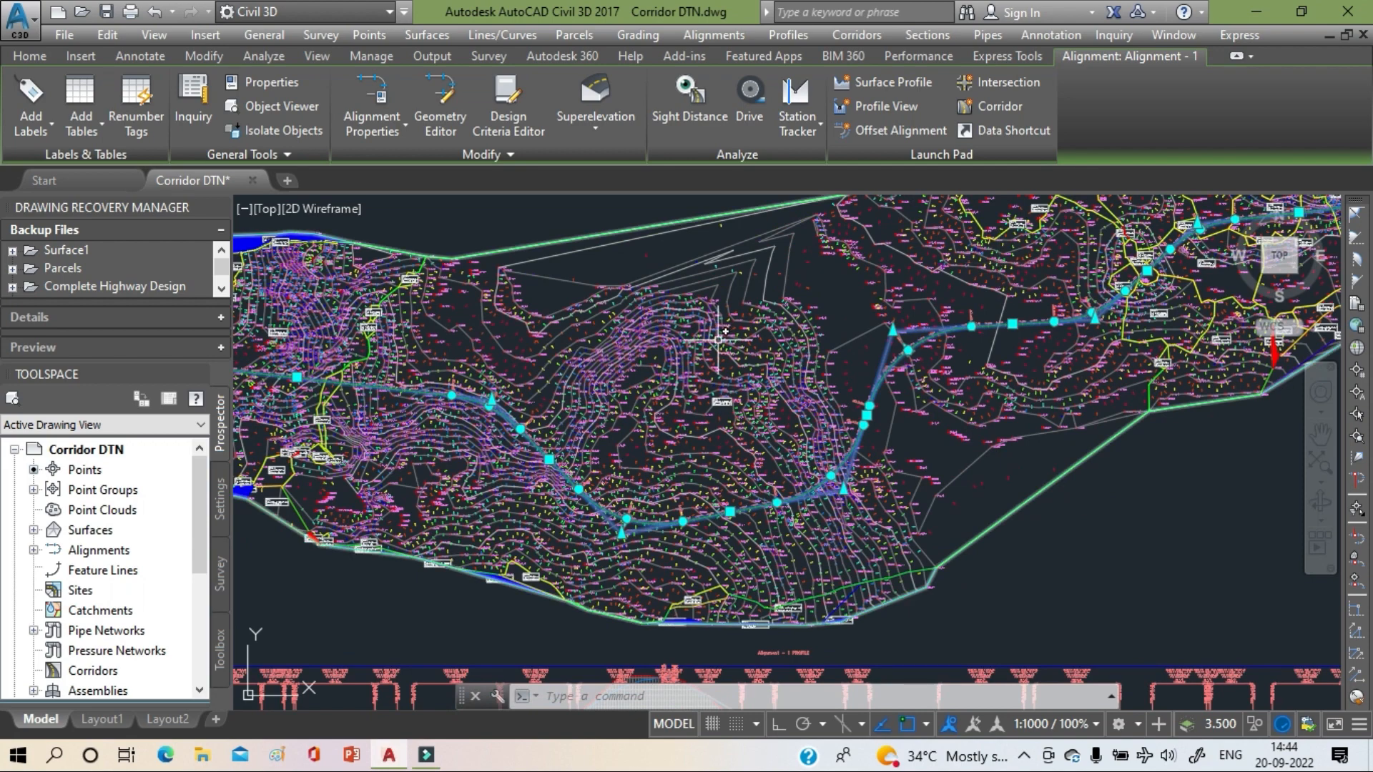
middle_drag(750, 291, 644, 367)
mouse_move(645, 367)
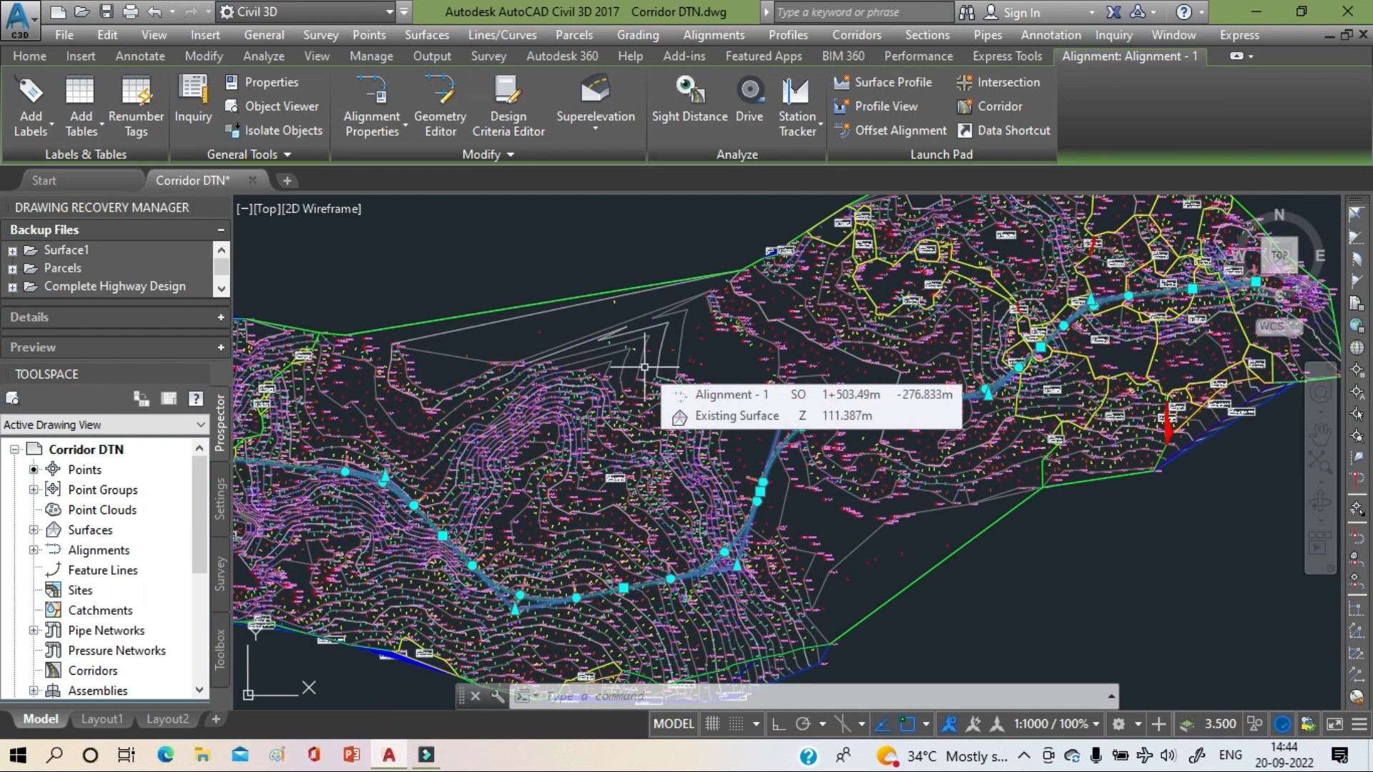
scroll(644, 366, up, 4)
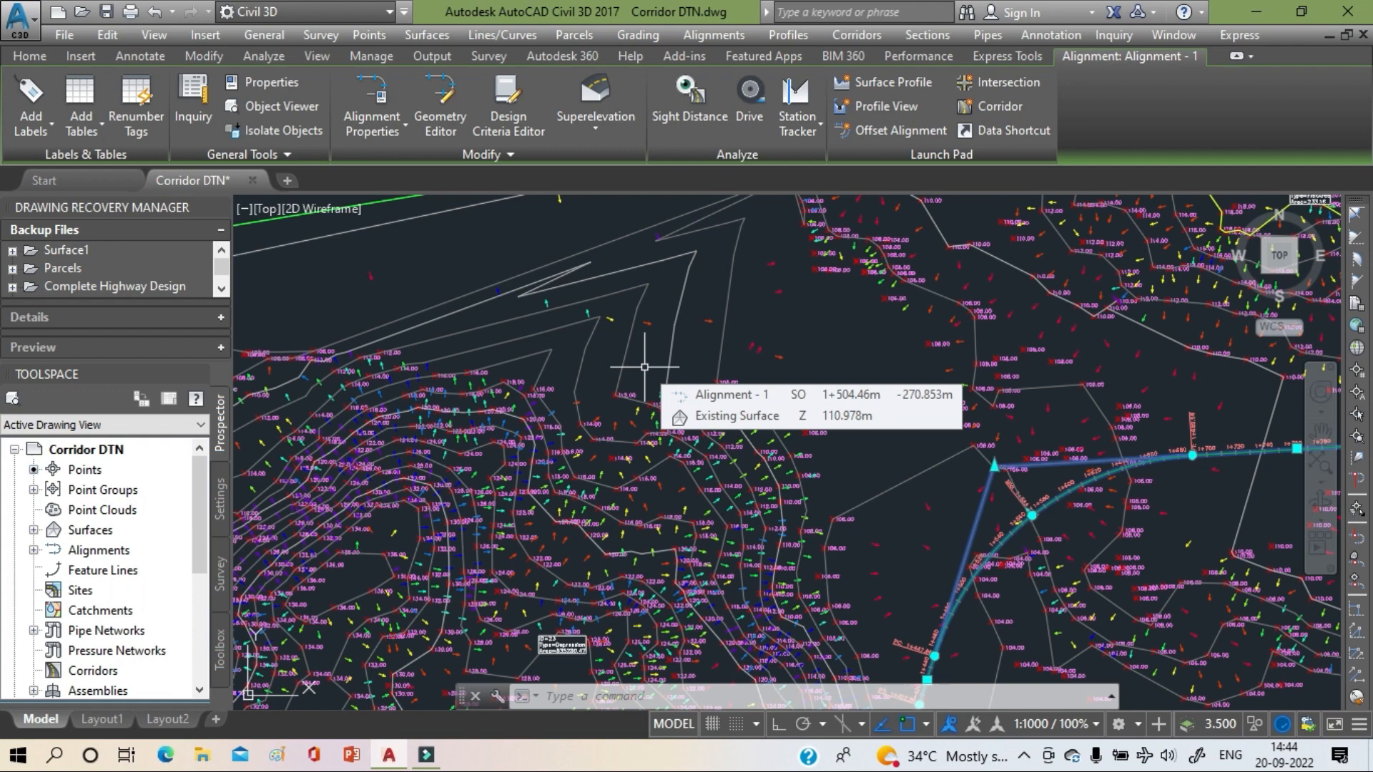
scroll(491, 322, up, 5)
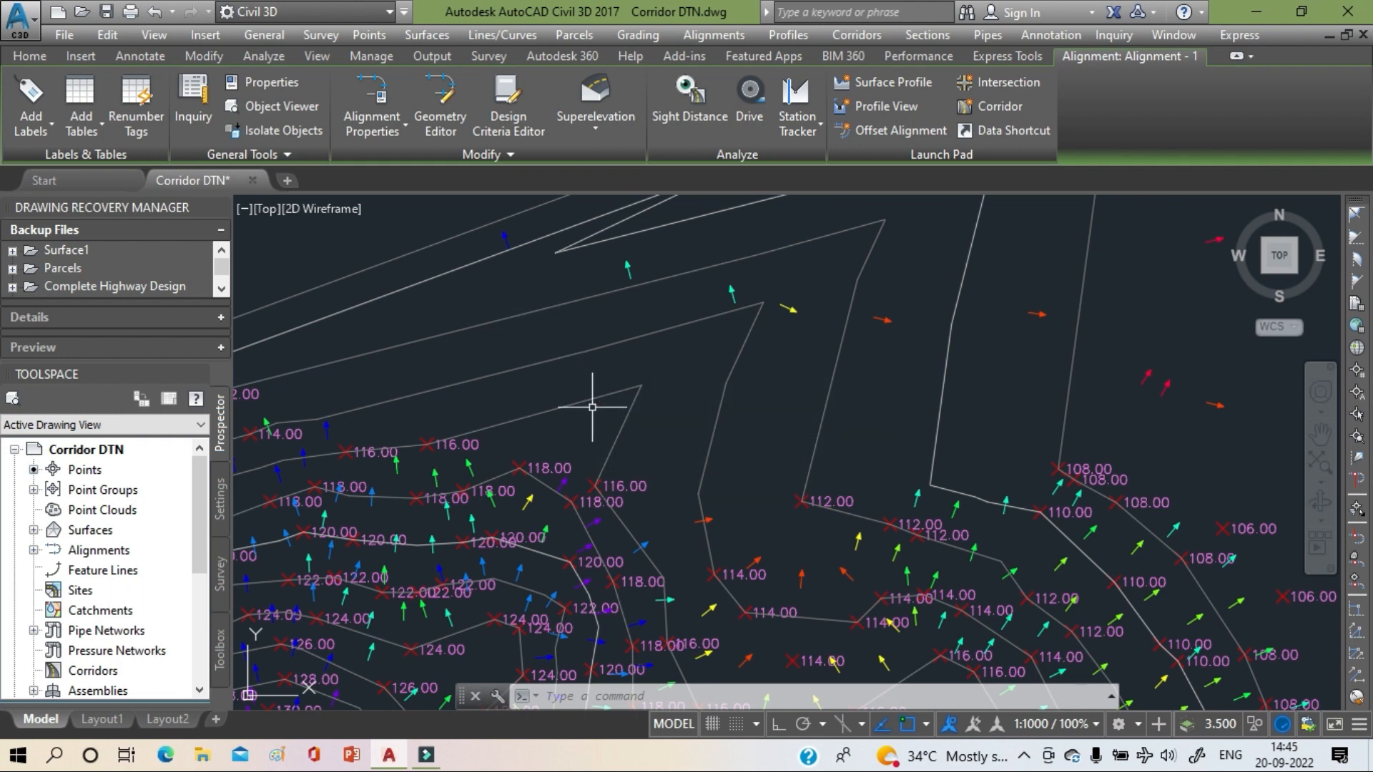
mouse_move(592, 407)
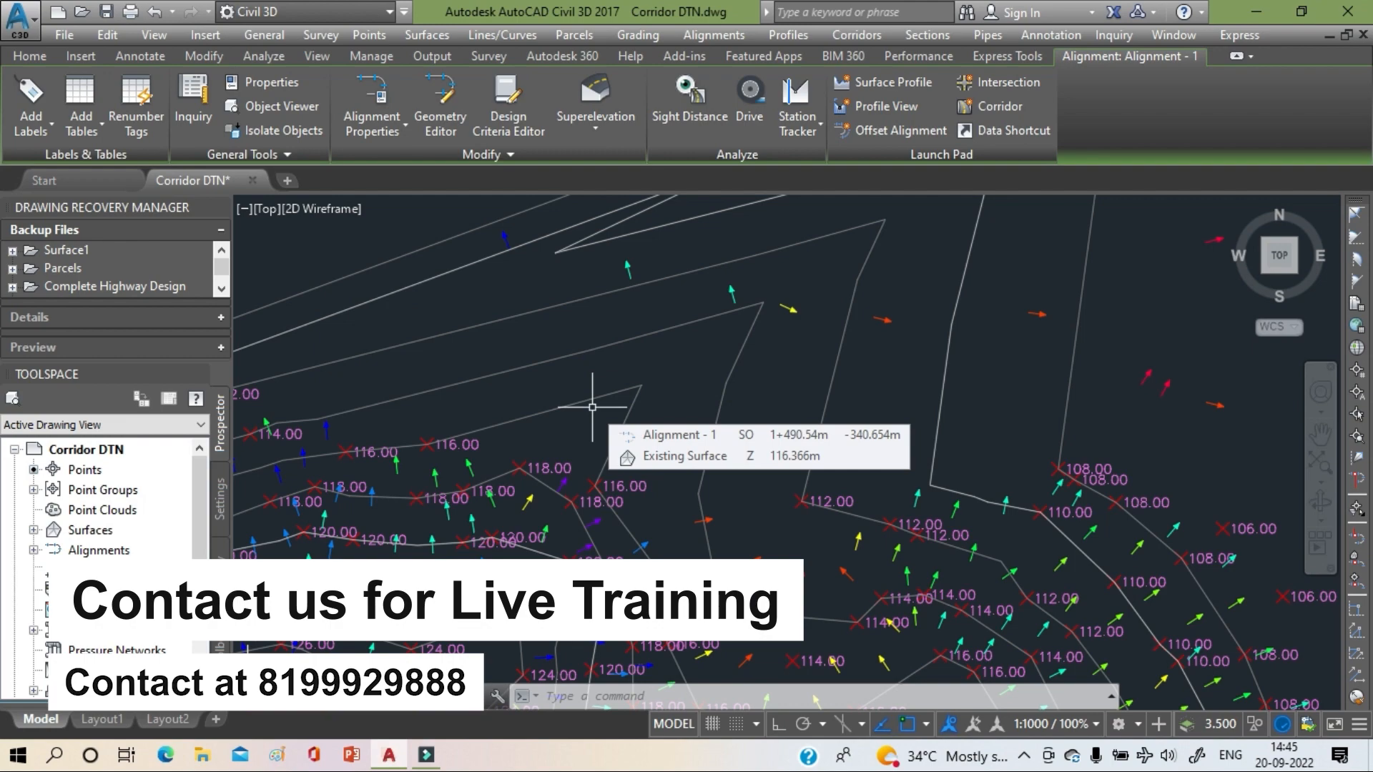
scroll(607, 401, down, 8)
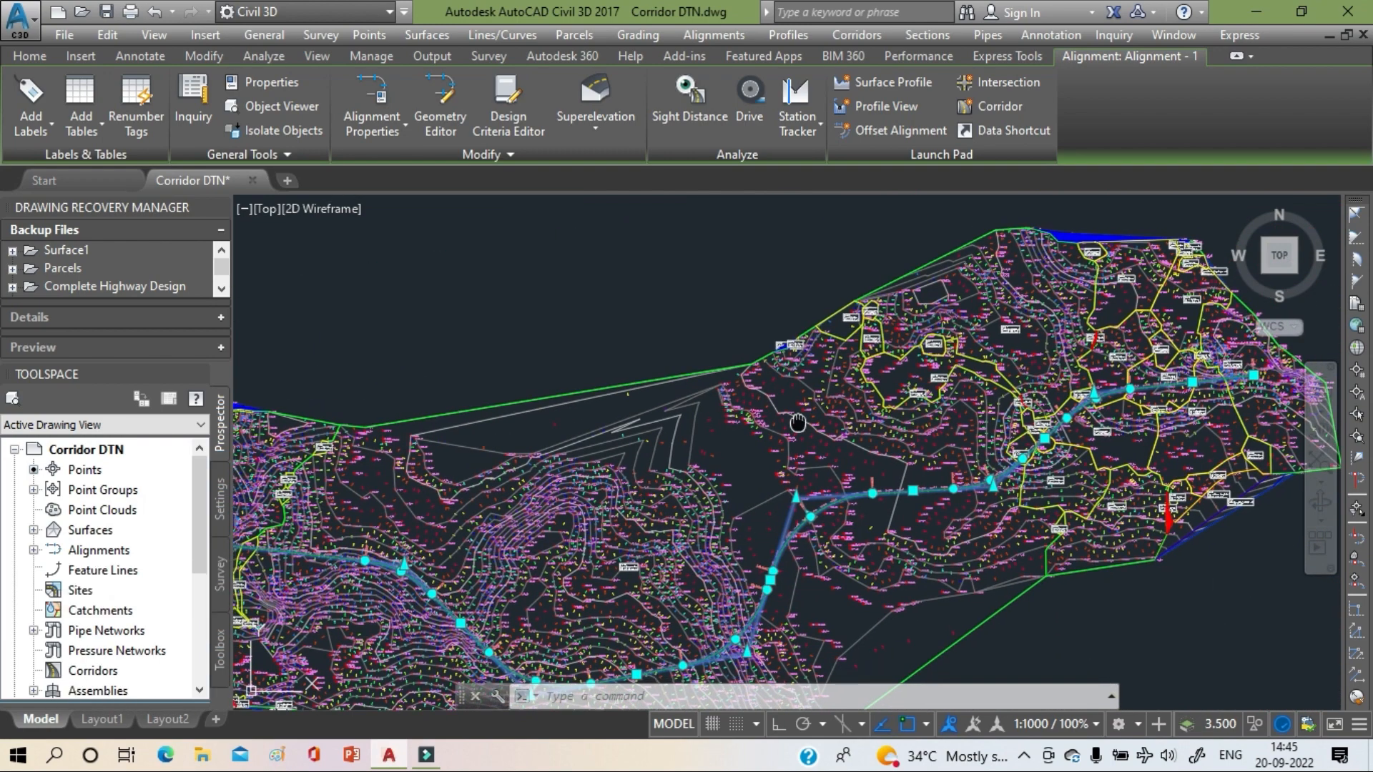
middle_drag(797, 423, 1001, 320)
scroll(840, 392, down, 1)
mouse_move(840, 390)
middle_down()
mouse_move(788, 404)
mouse_move(582, 329)
mouse_move(708, 365)
middle_up()
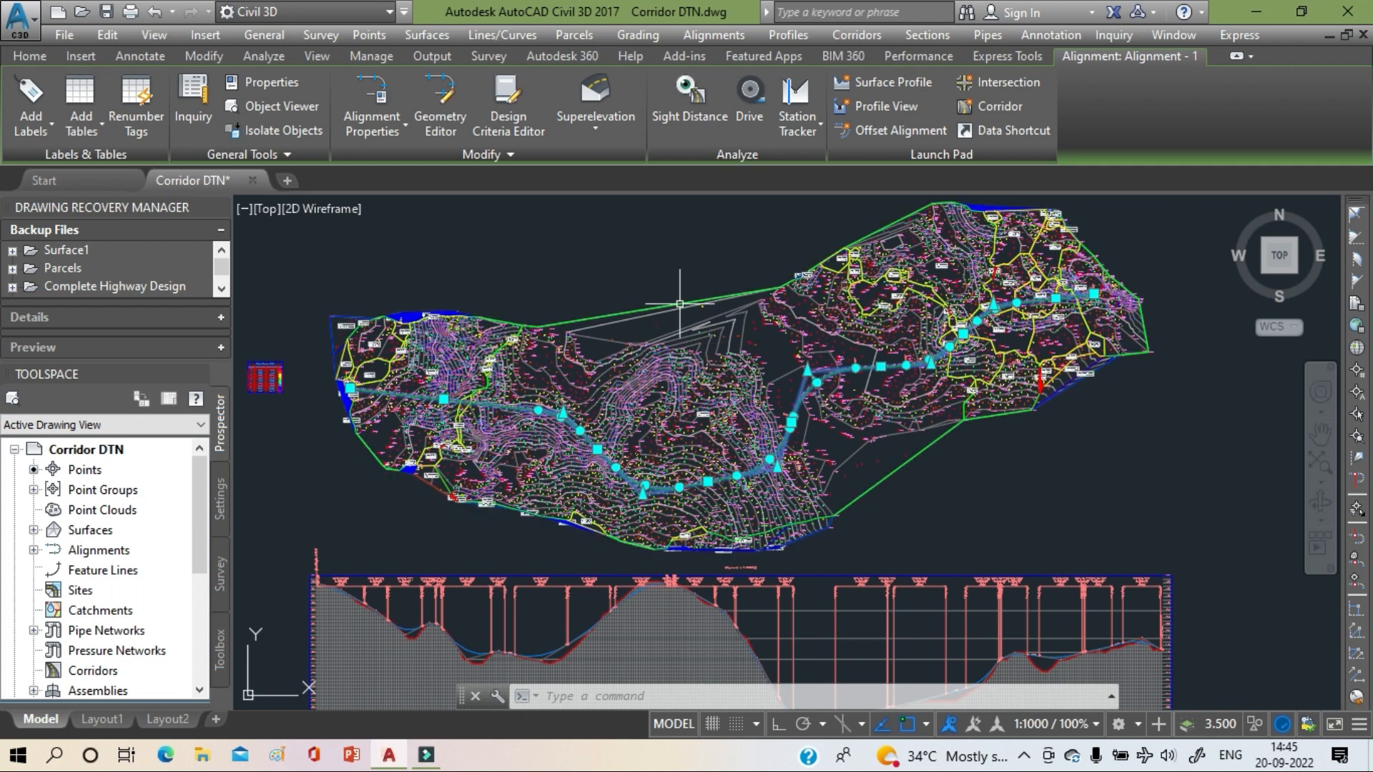
mouse_move(676, 310)
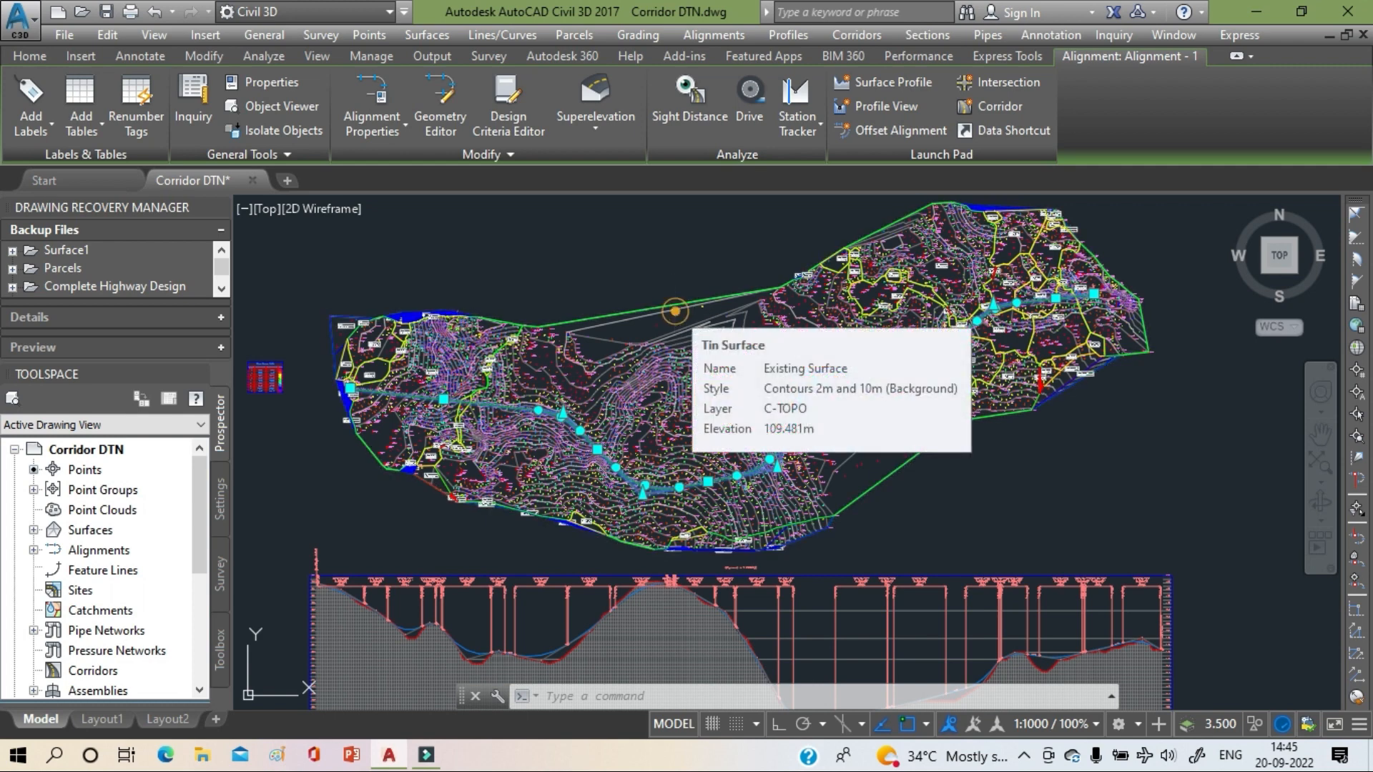
click(676, 311)
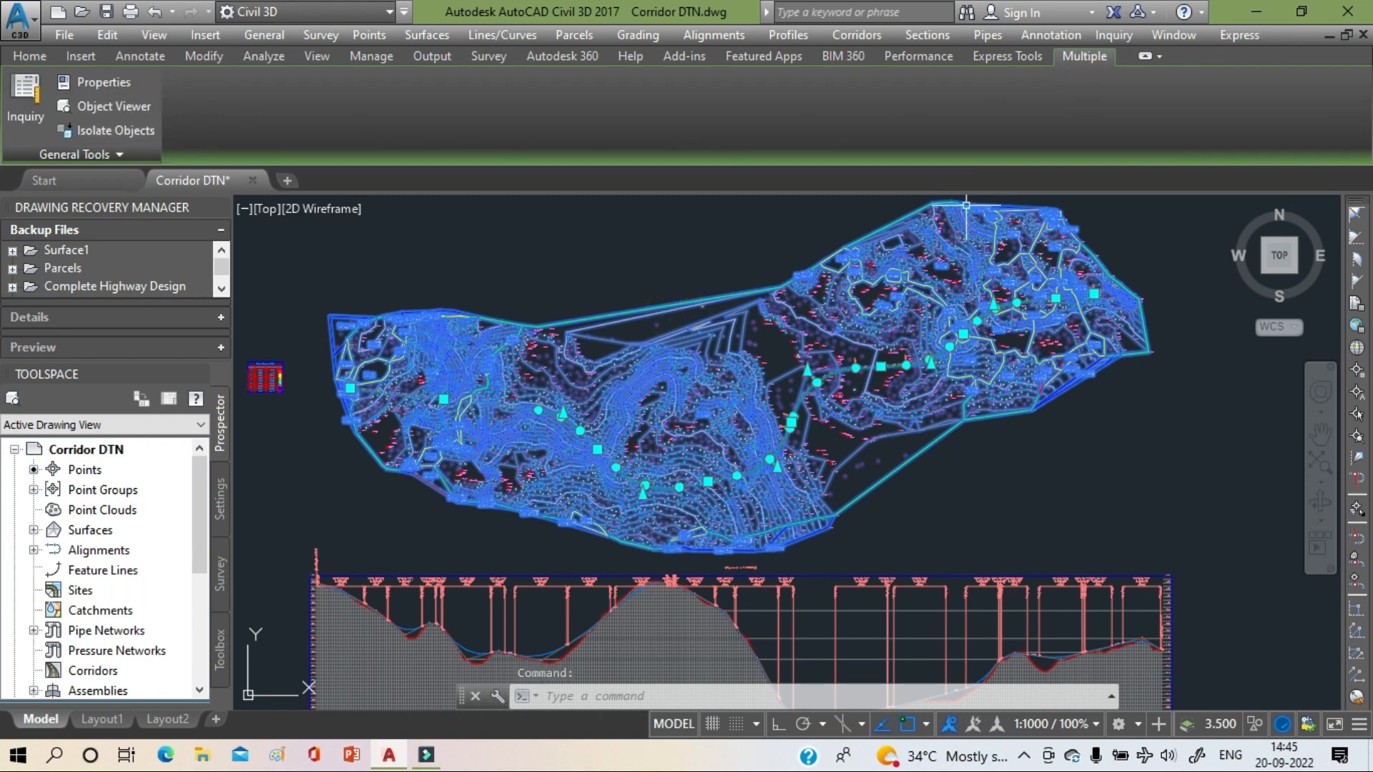
right_click(657, 269)
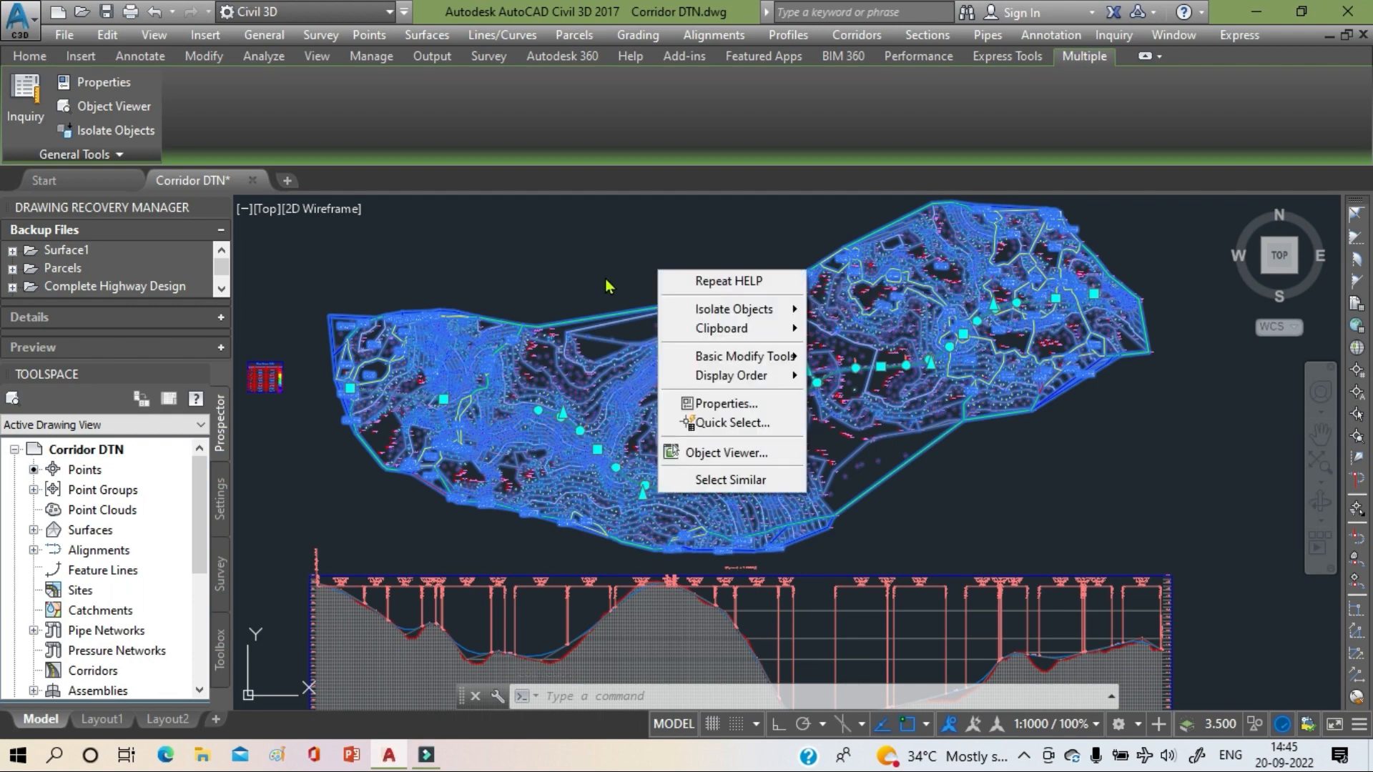
key(Escape)
key(Escape)
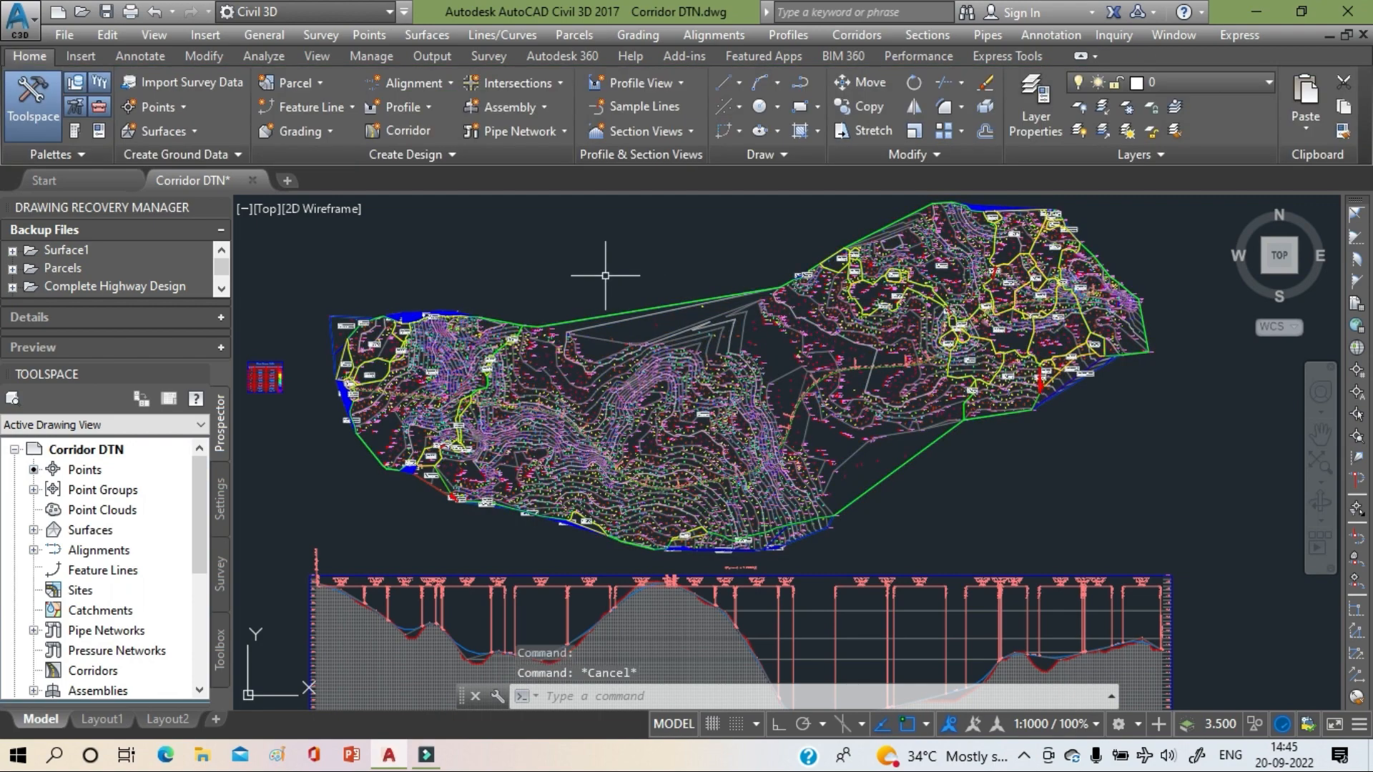
- Change the surface style of Existing Surface to Contours 1m and 5m (Background) in its surface properties
click(626, 321)
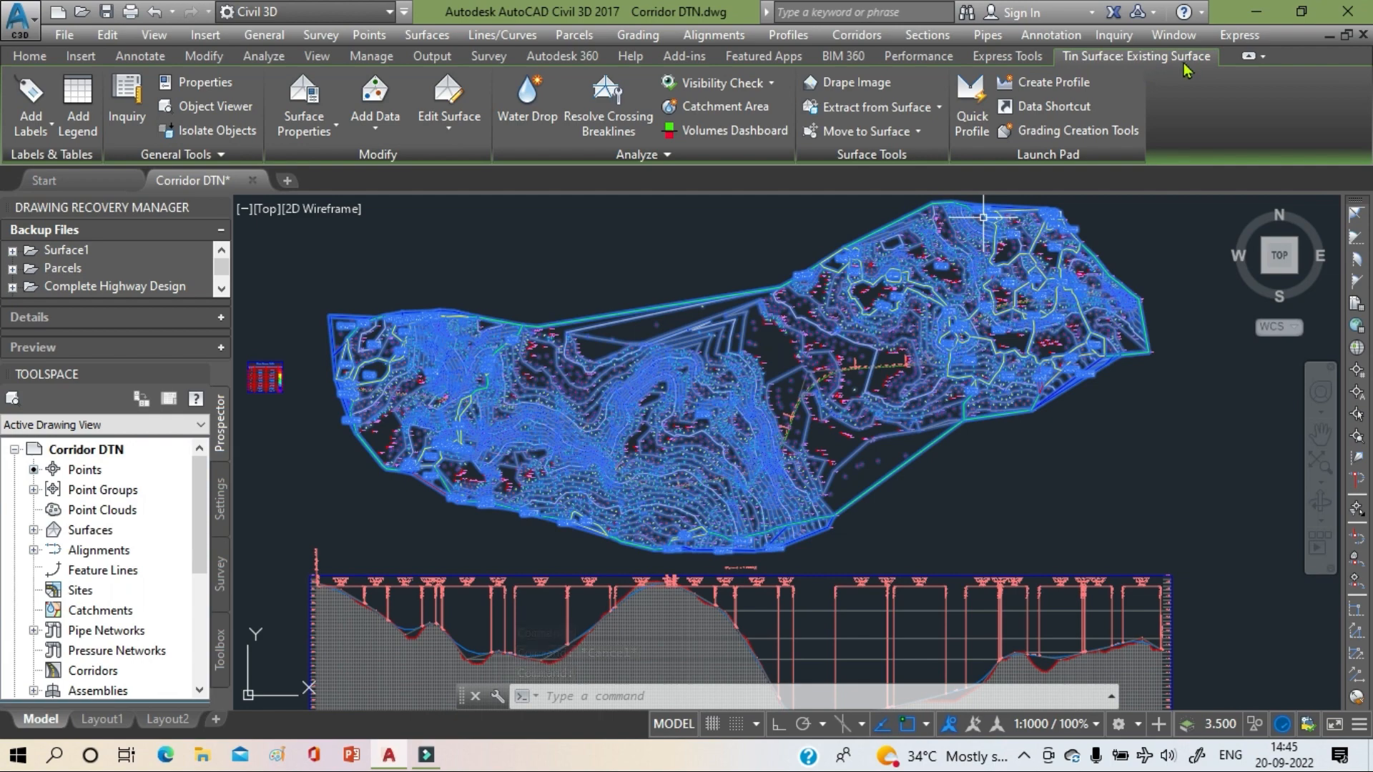
click(314, 139)
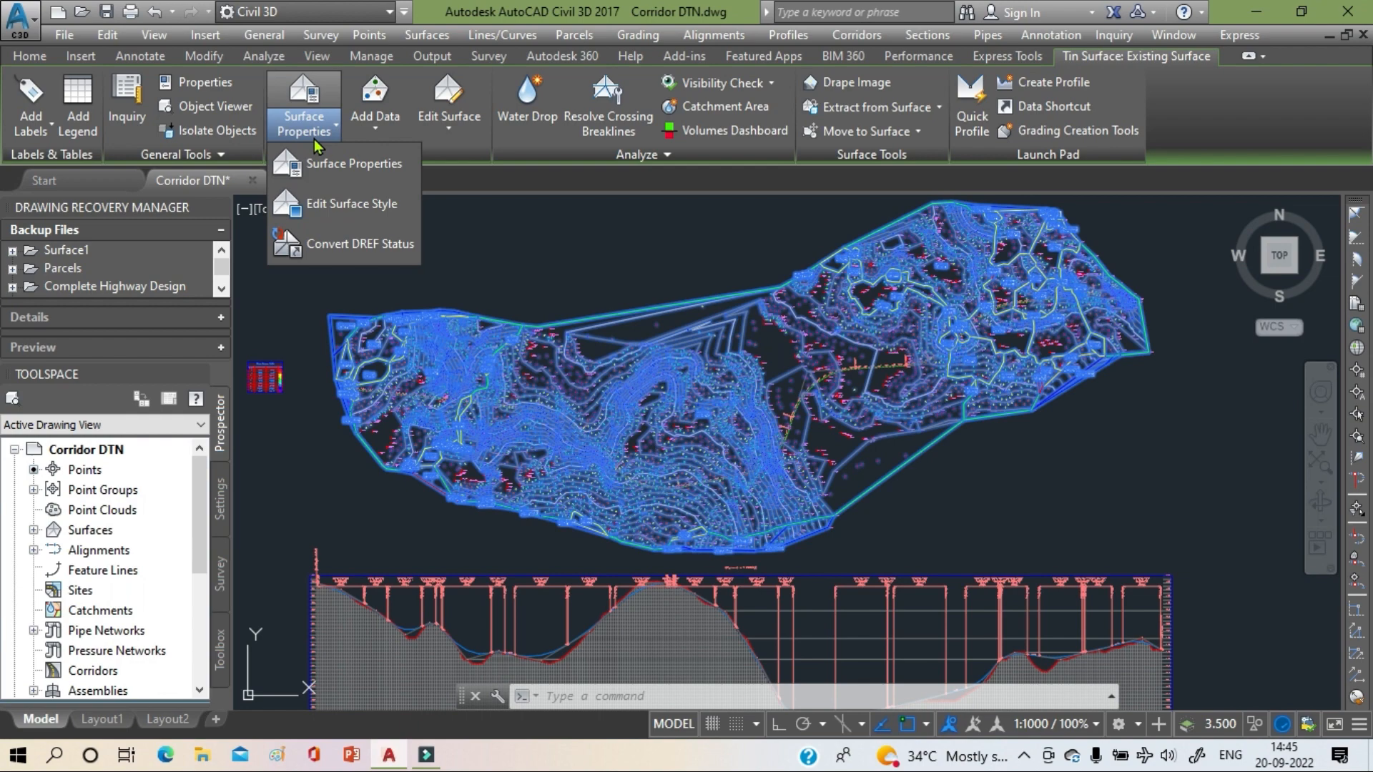
click(350, 165)
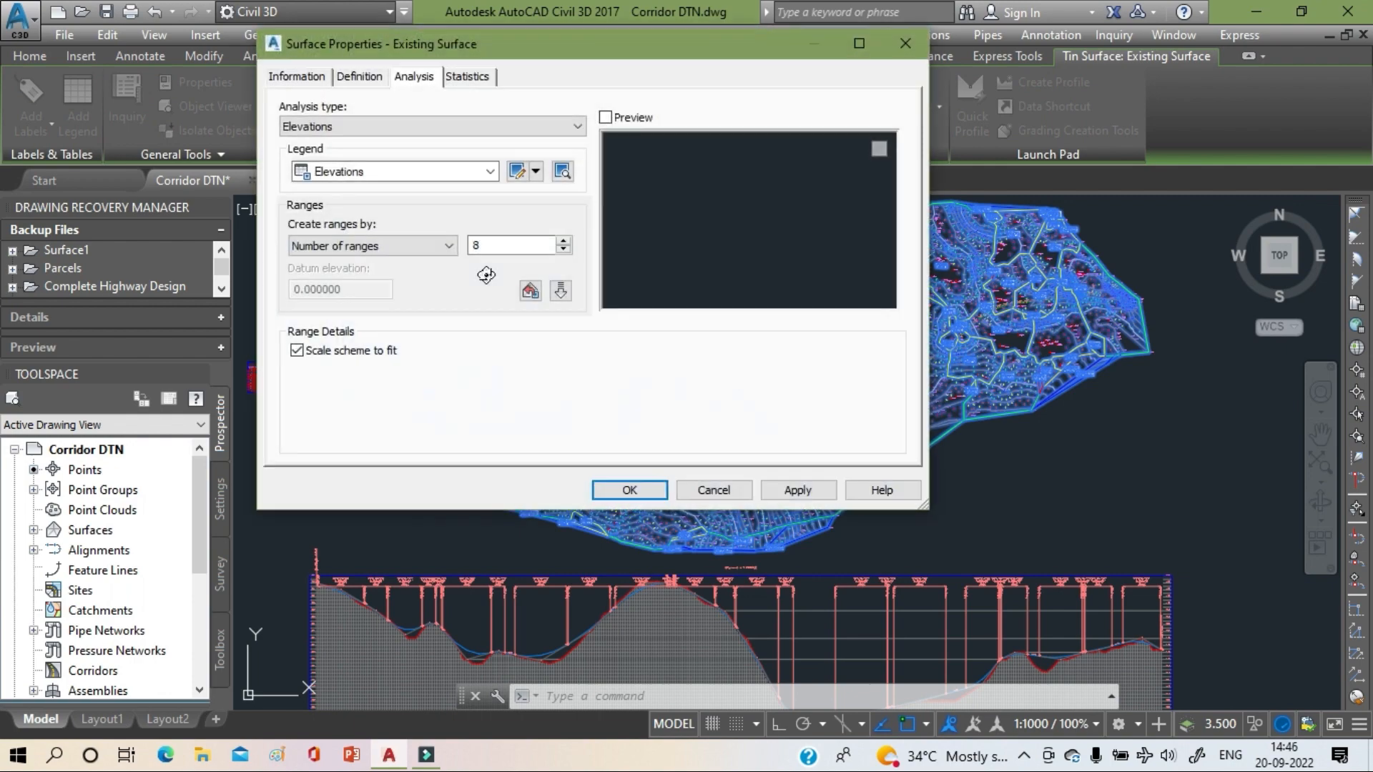
click(296, 83)
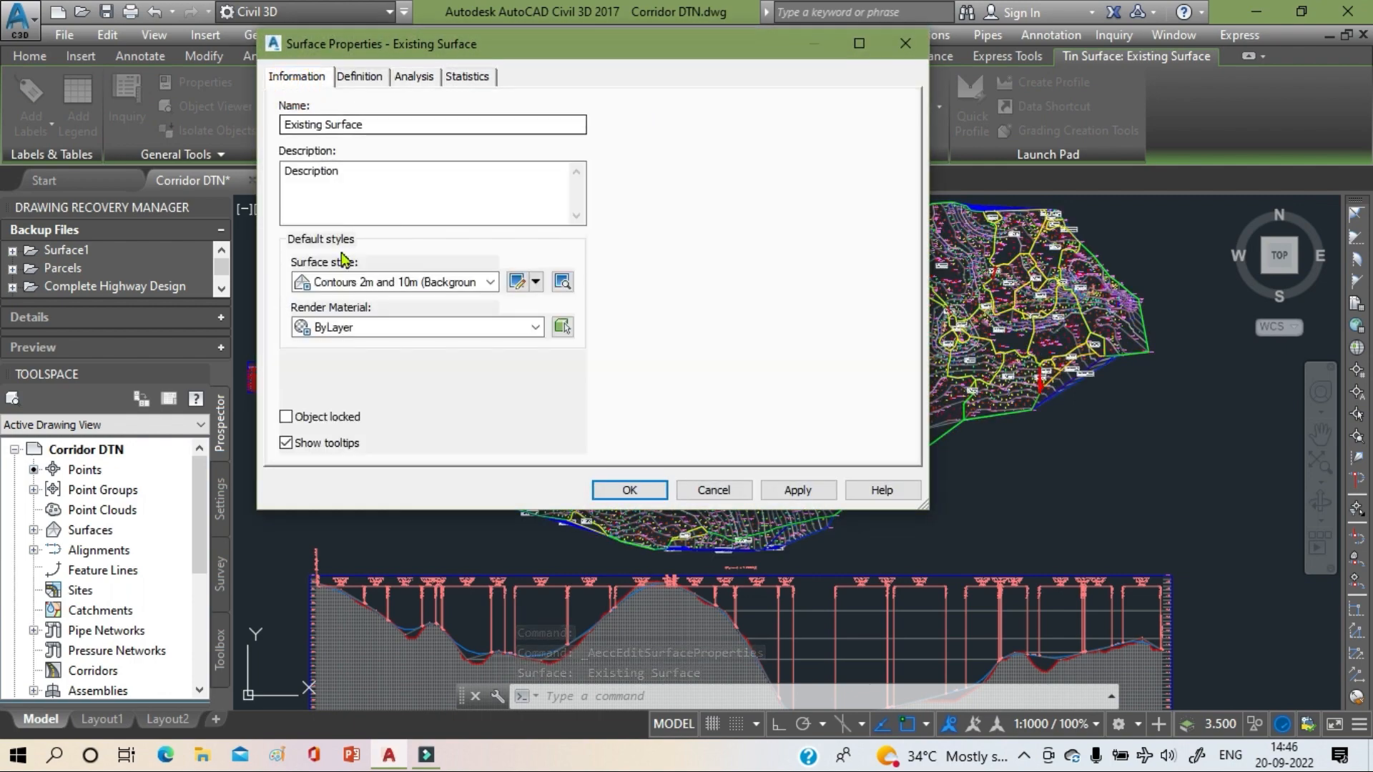
click(489, 282)
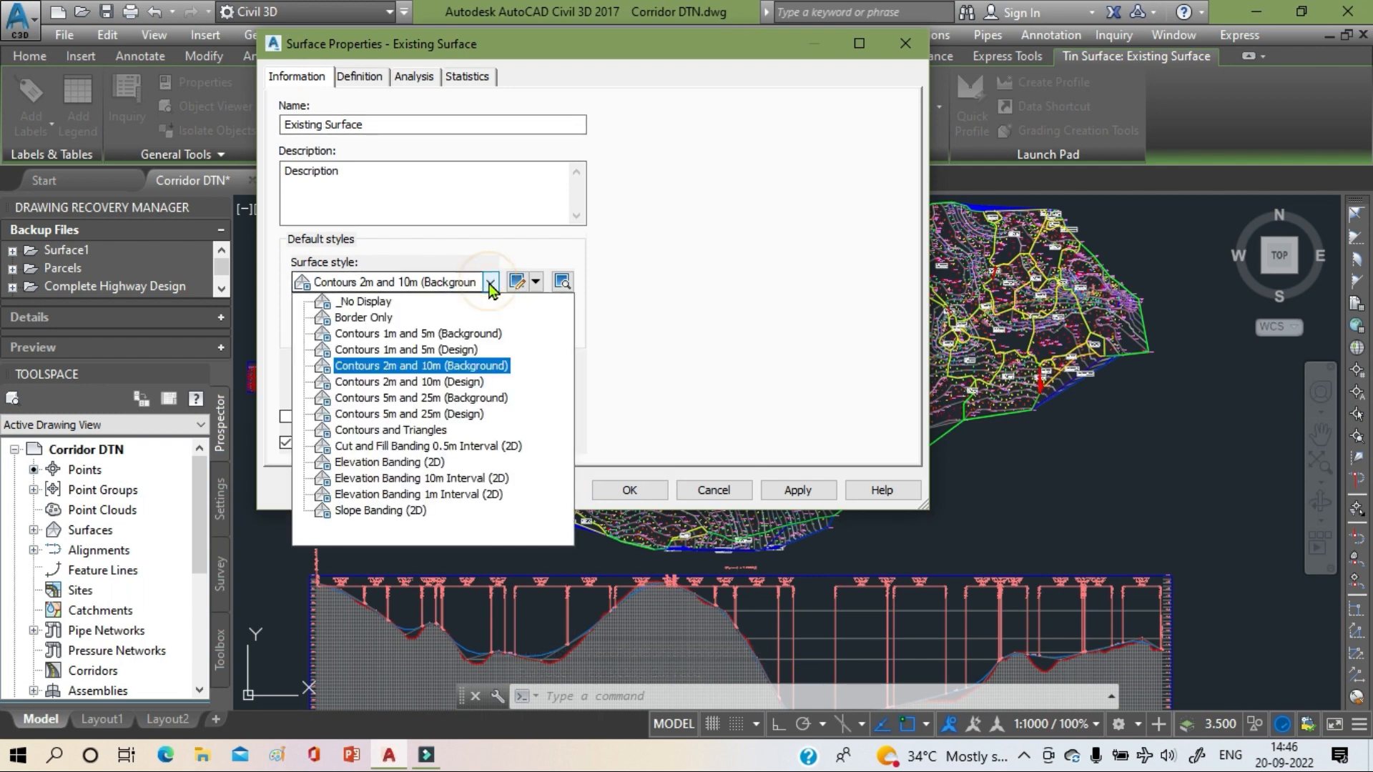
click(454, 334)
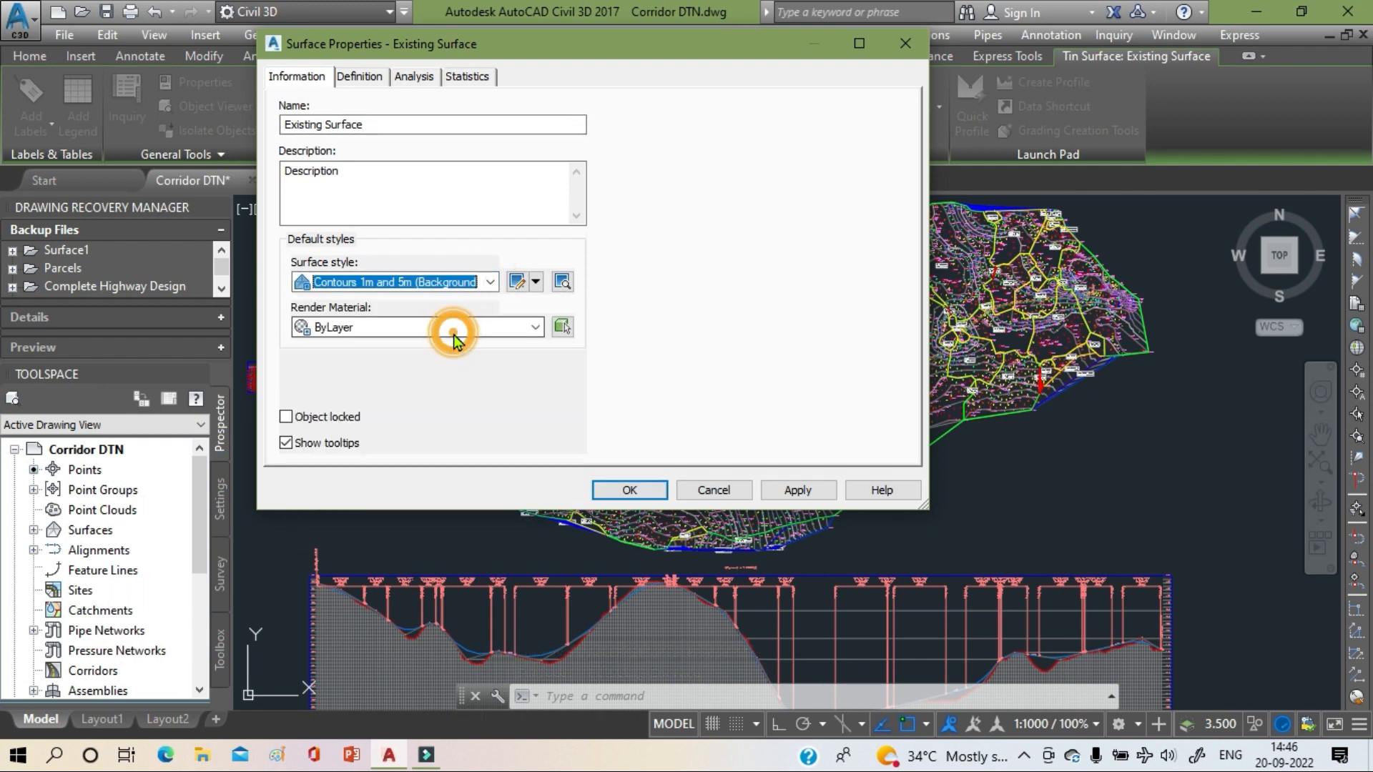
click(779, 489)
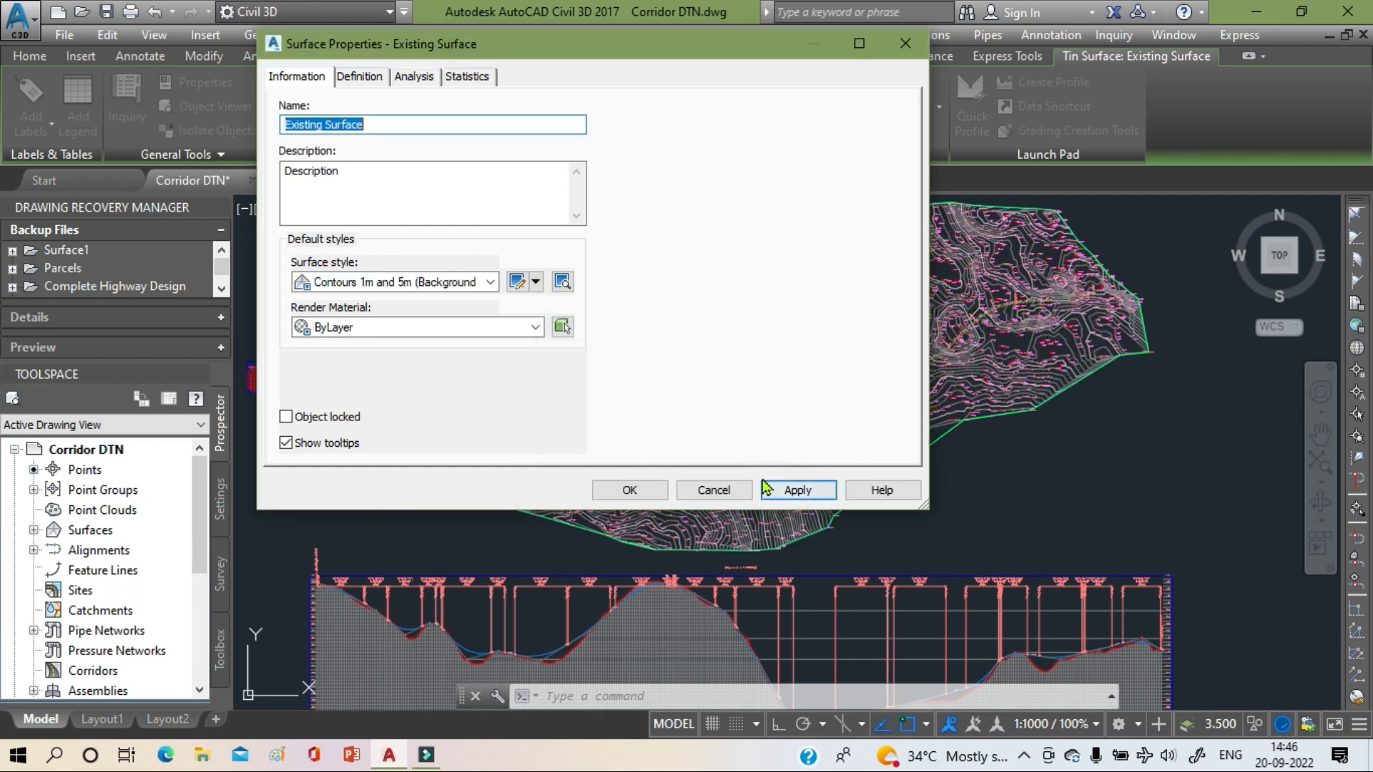
click(633, 492)
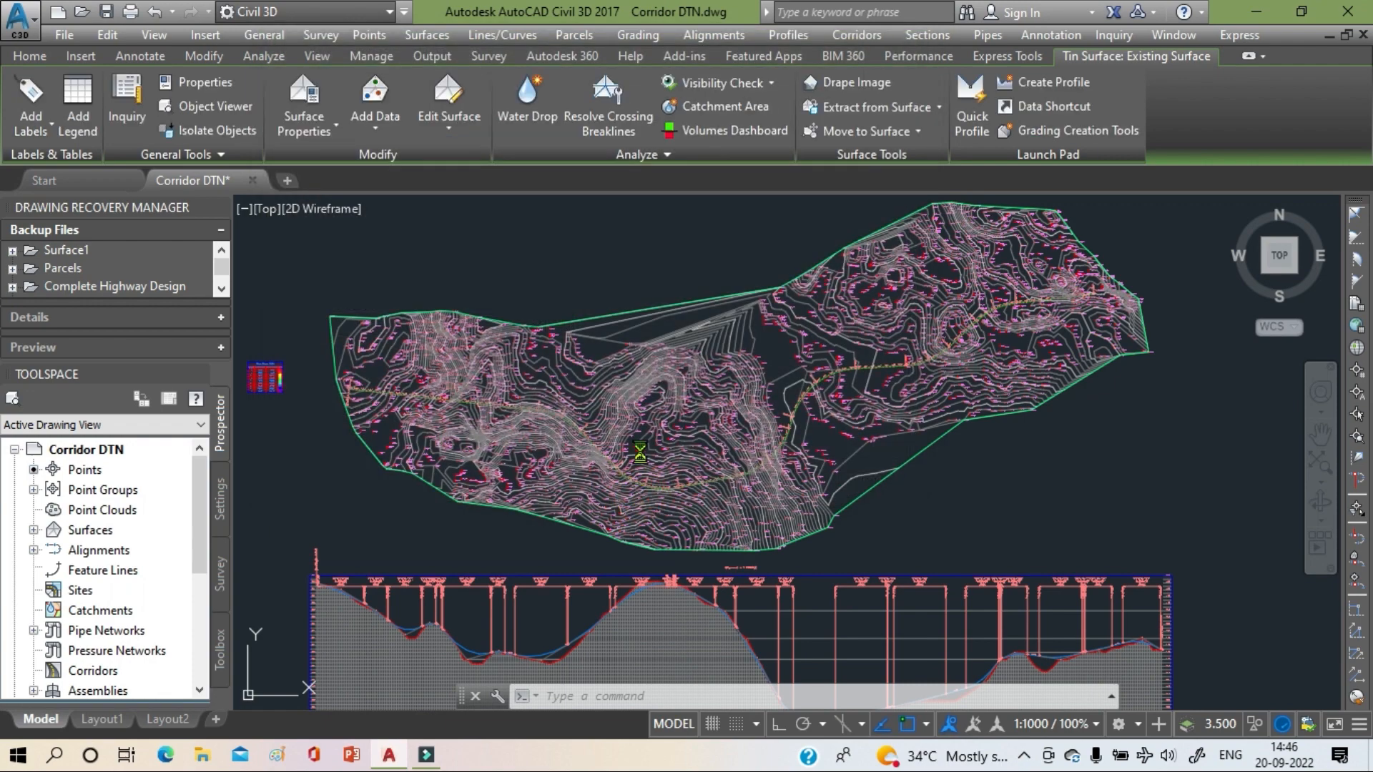
- Look over the denser contours, set the style of Existing Surface back to Contours 2m and 10m (Background), and clear the selection
scroll(640, 452, up, 6)
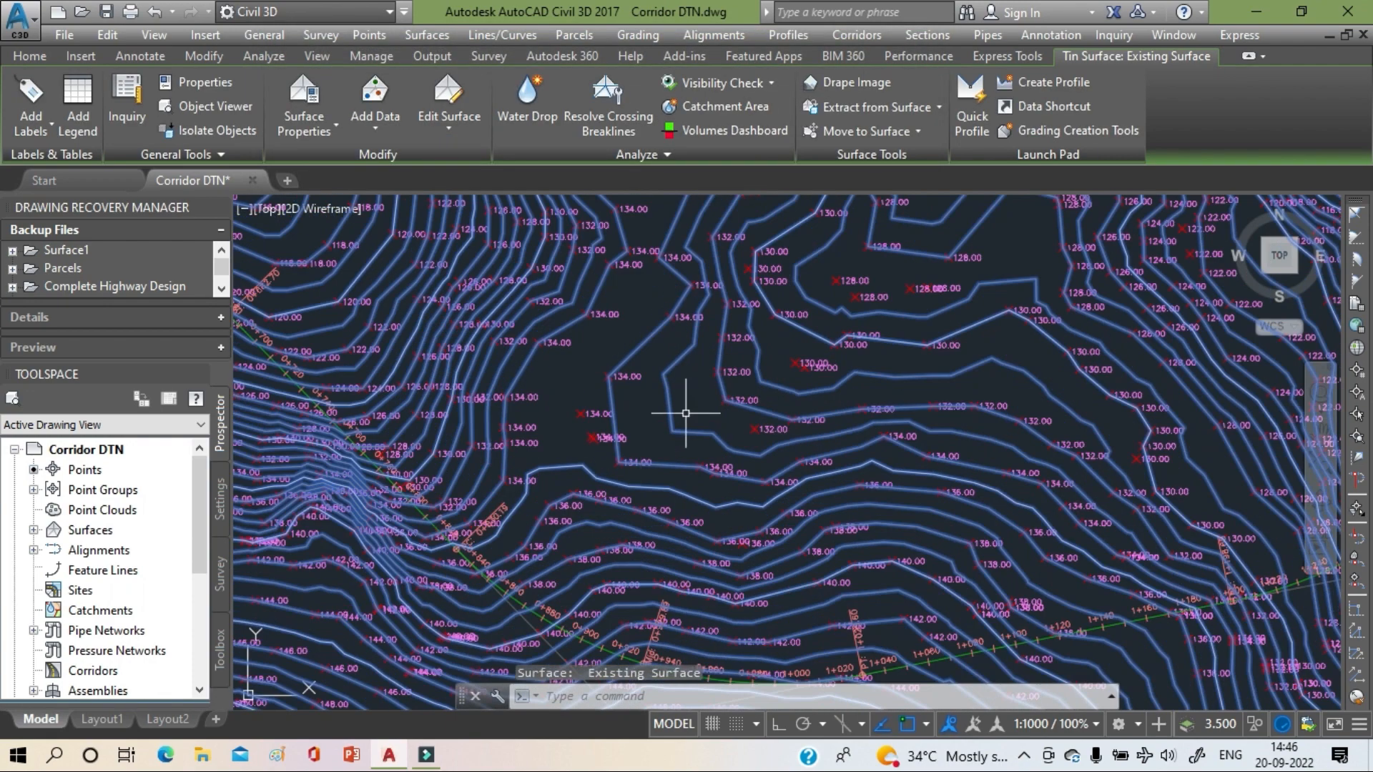
scroll(601, 365, down, 6)
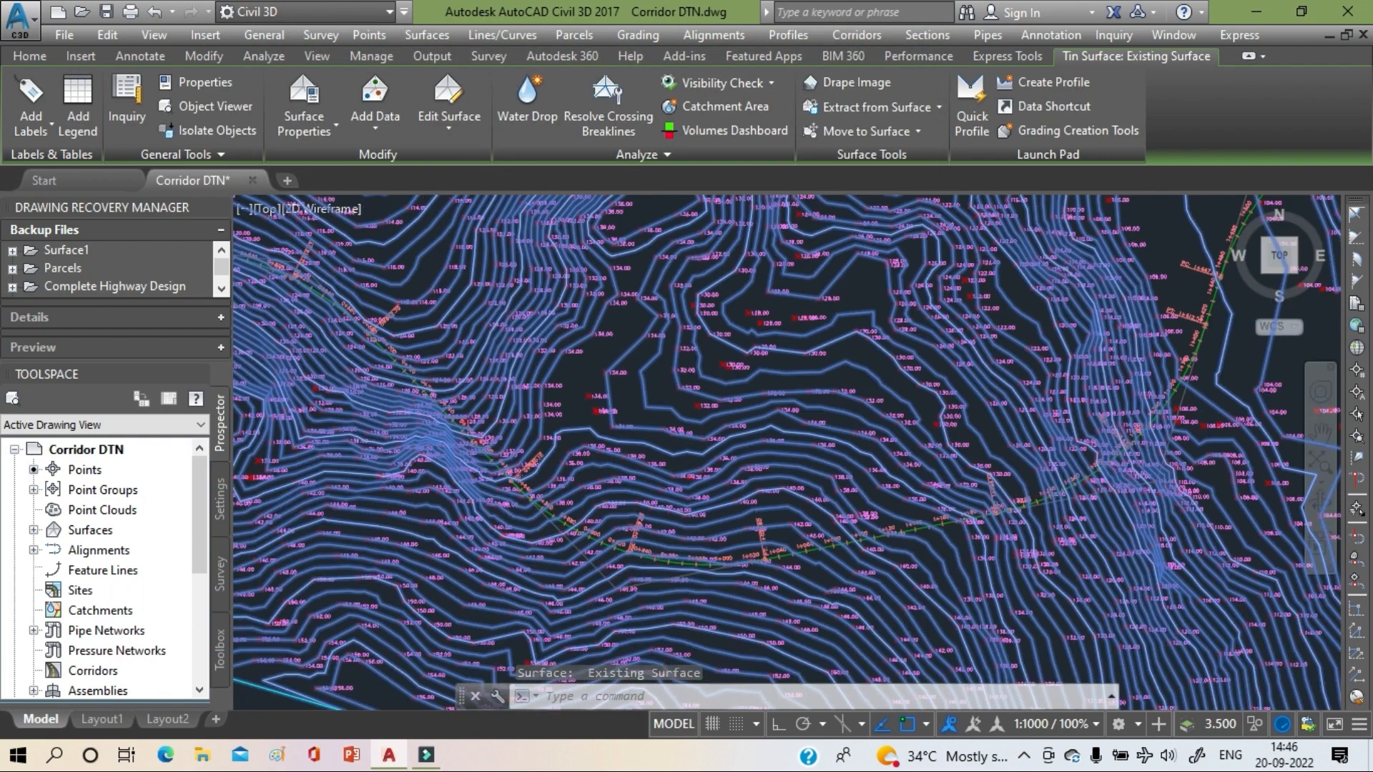
scroll(602, 365, down, 1)
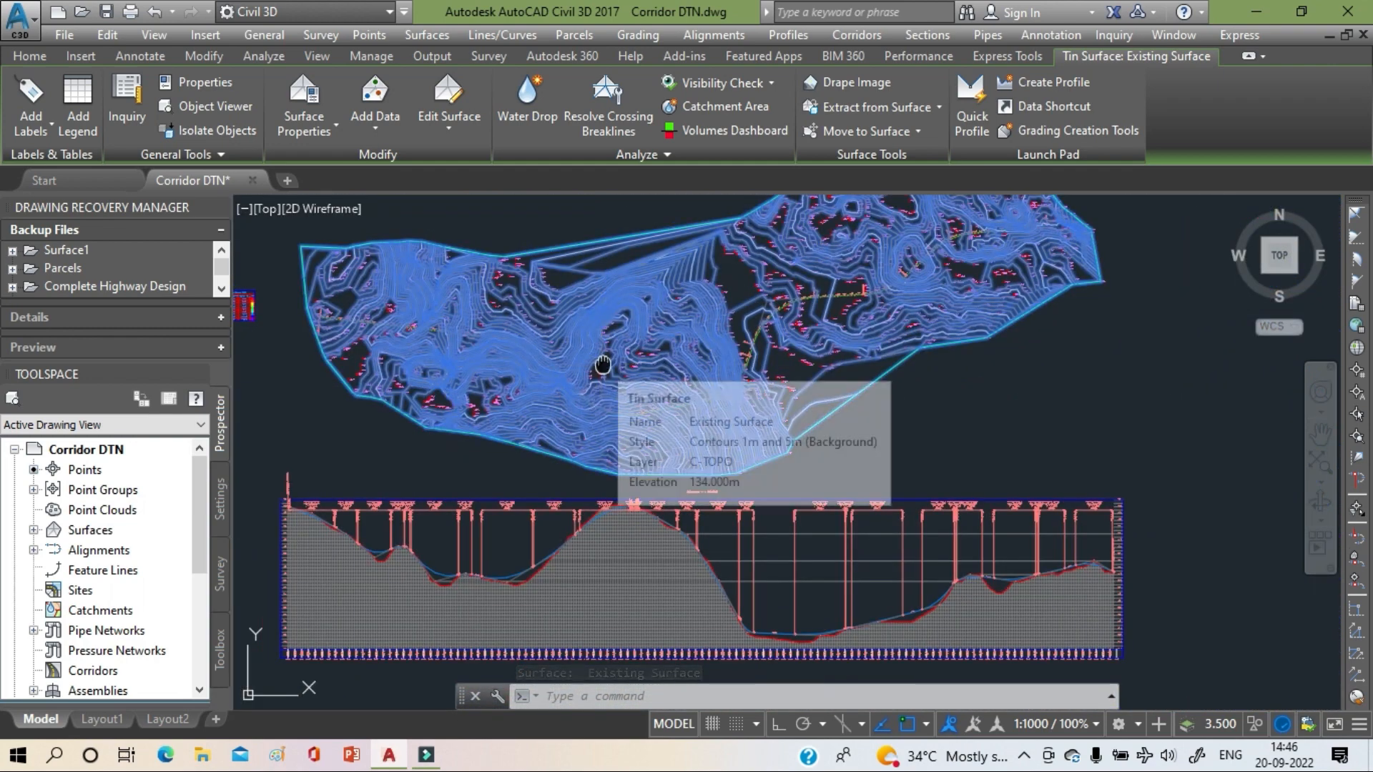
middle_drag(602, 365, 616, 370)
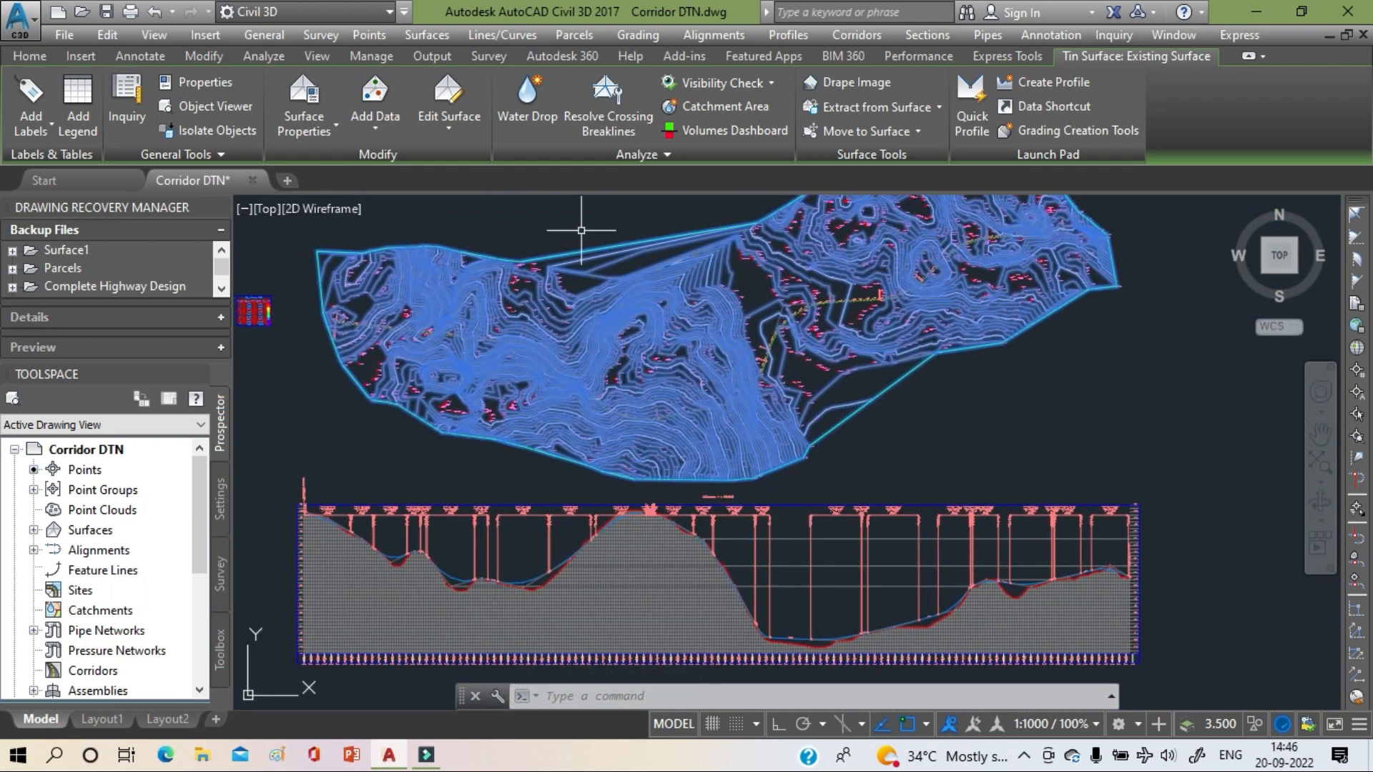
click(305, 129)
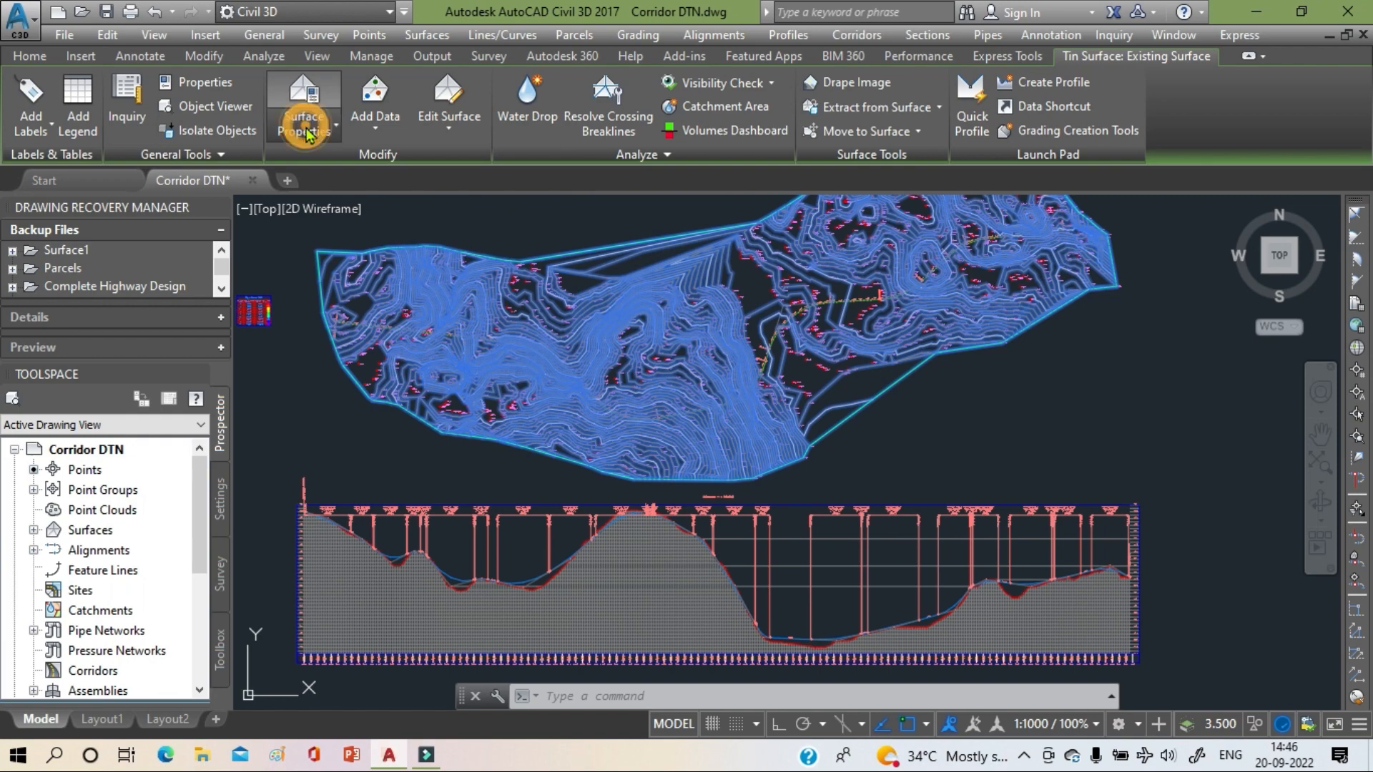
click(331, 172)
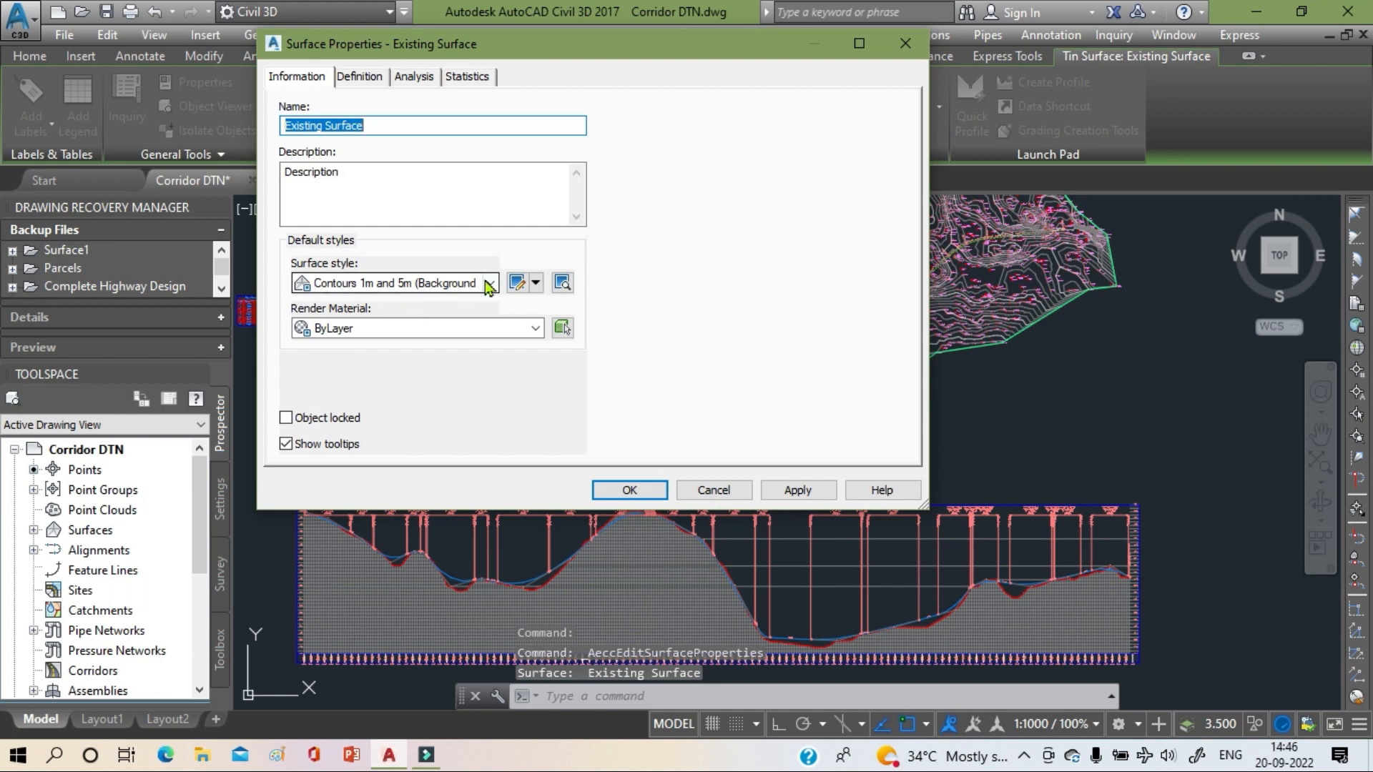
click(489, 285)
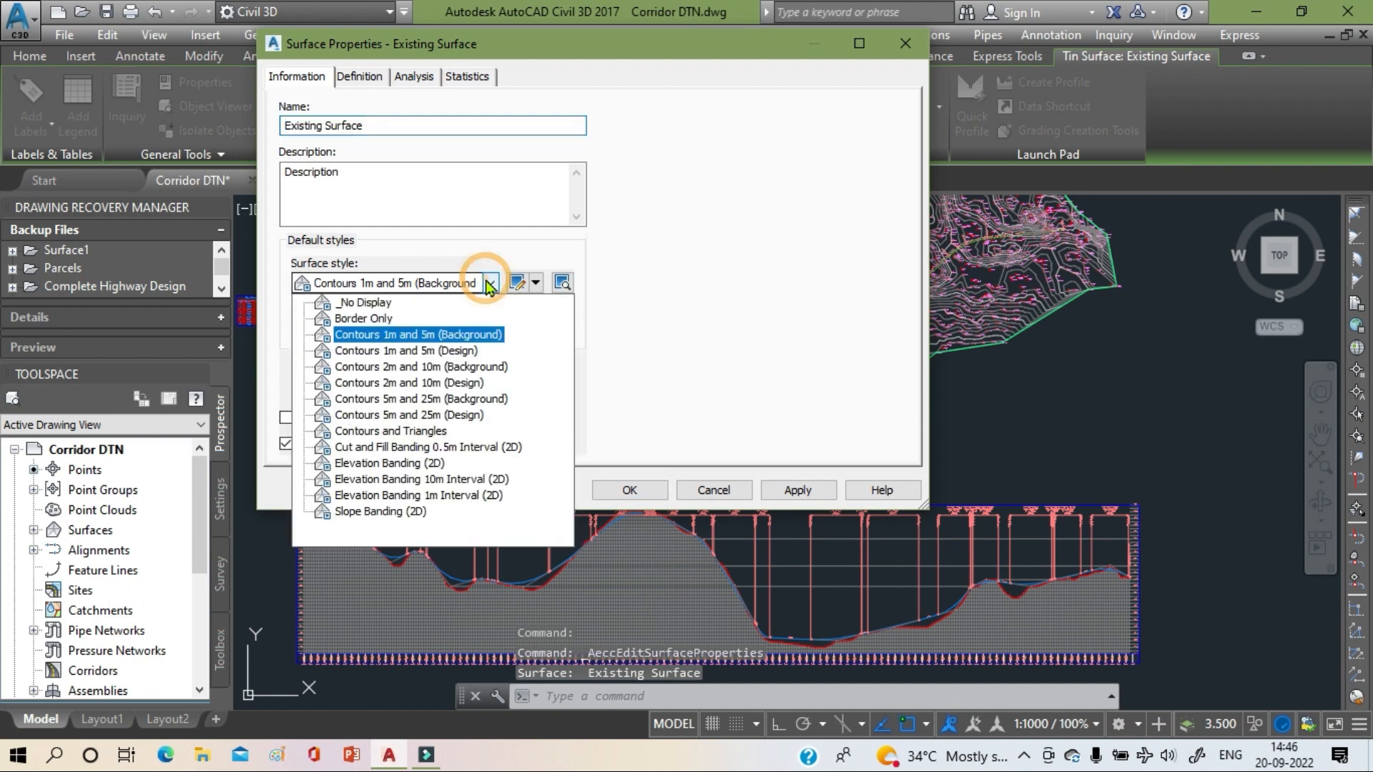
click(452, 367)
click(786, 490)
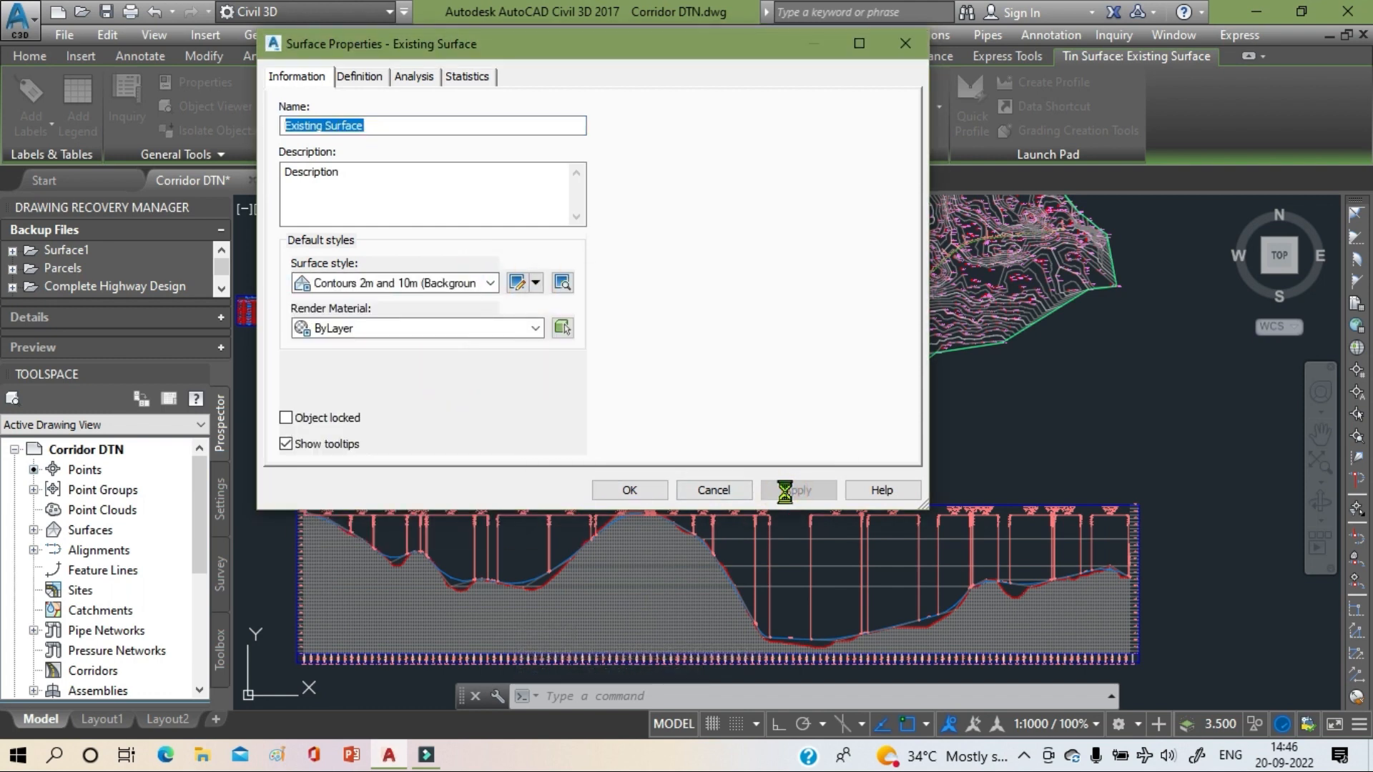
click(630, 490)
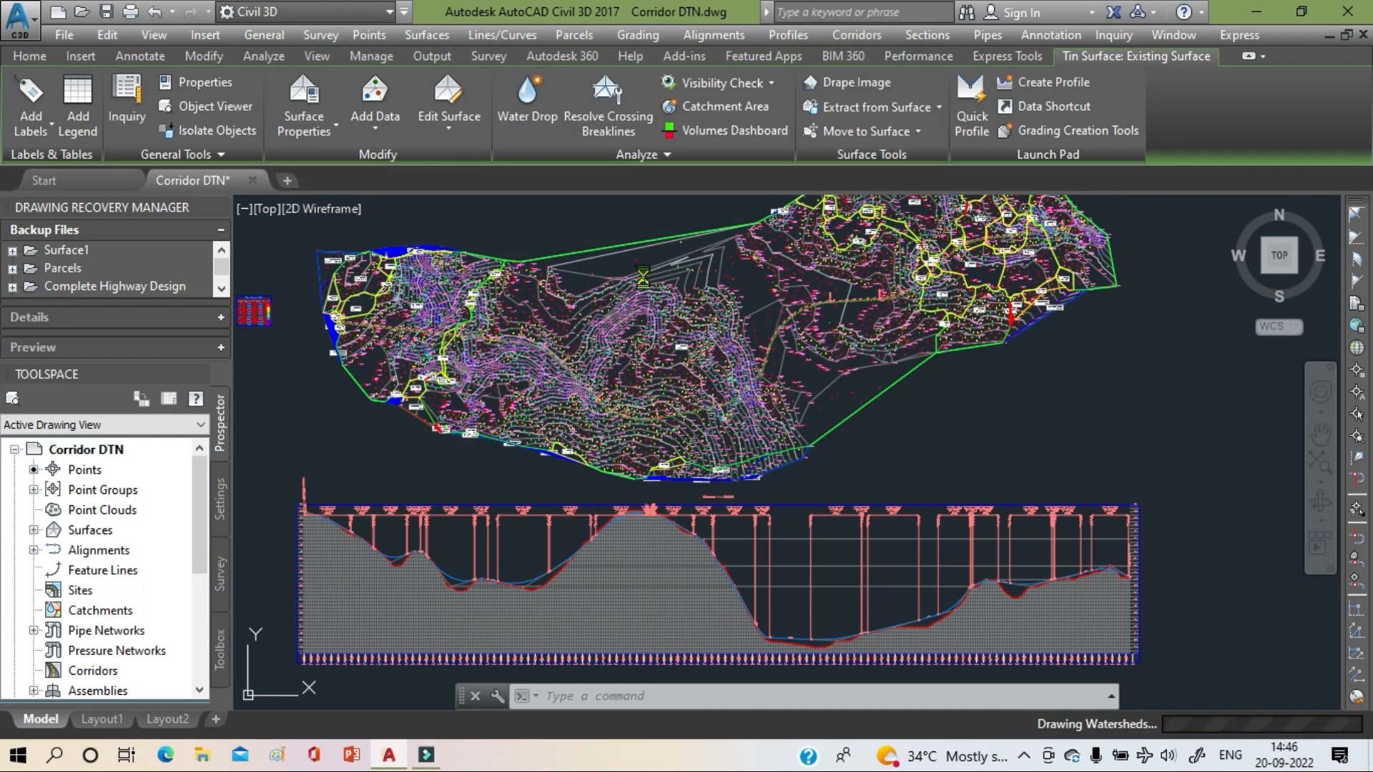
scroll(587, 382, up, 5)
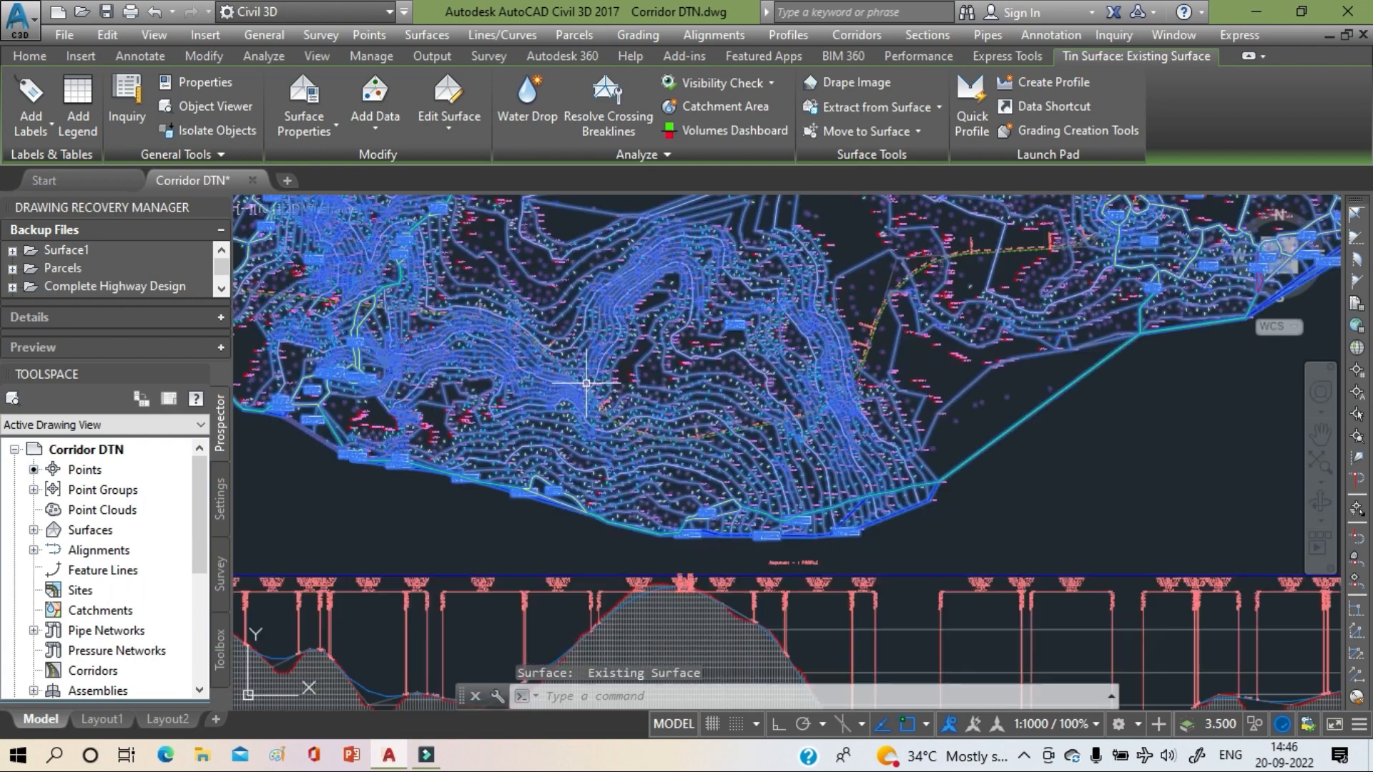
key(Escape)
key(Escape)
key(Escape)
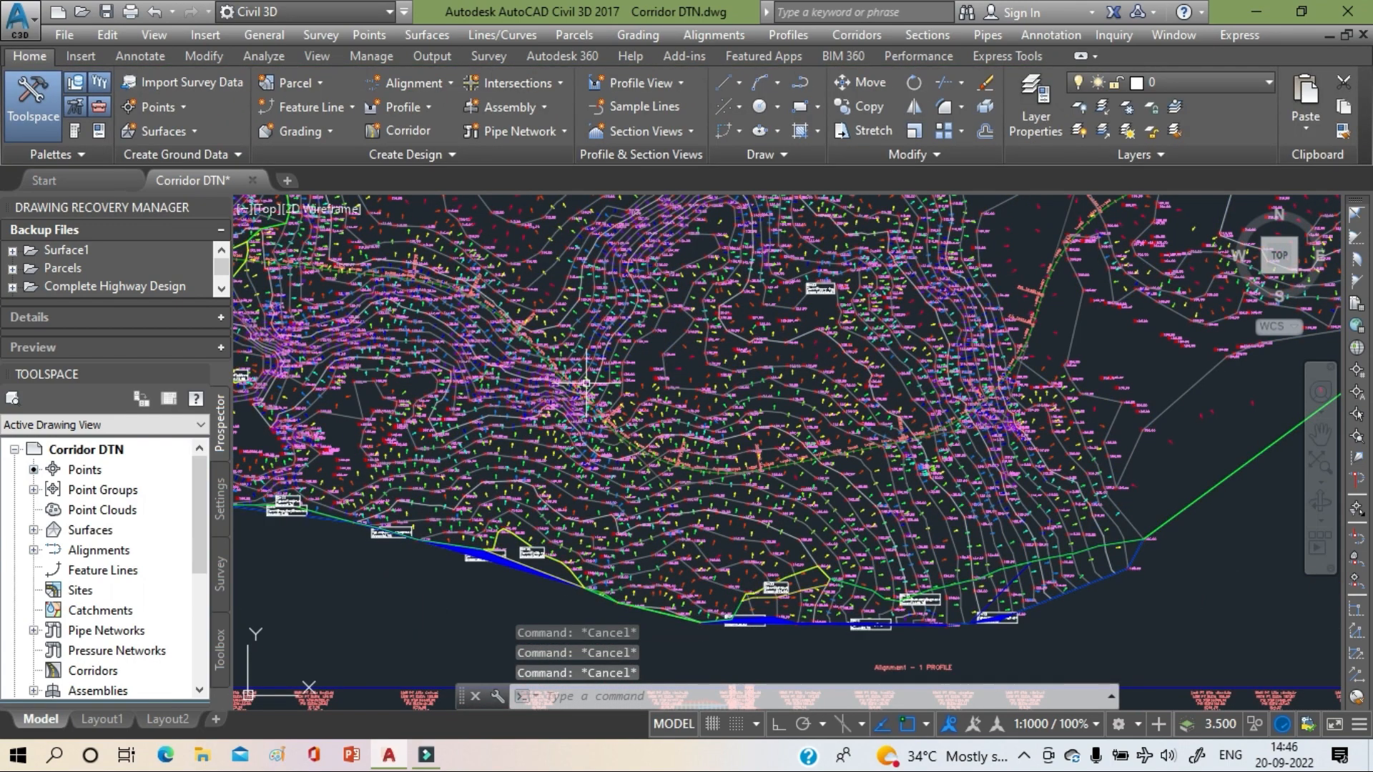
- Examine the contours, elevation labels and slope arrows around Alignment - 1 near station 0+860 and on the high ground to its north
scroll(582, 456, up, 5)
scroll(582, 456, up, 5)
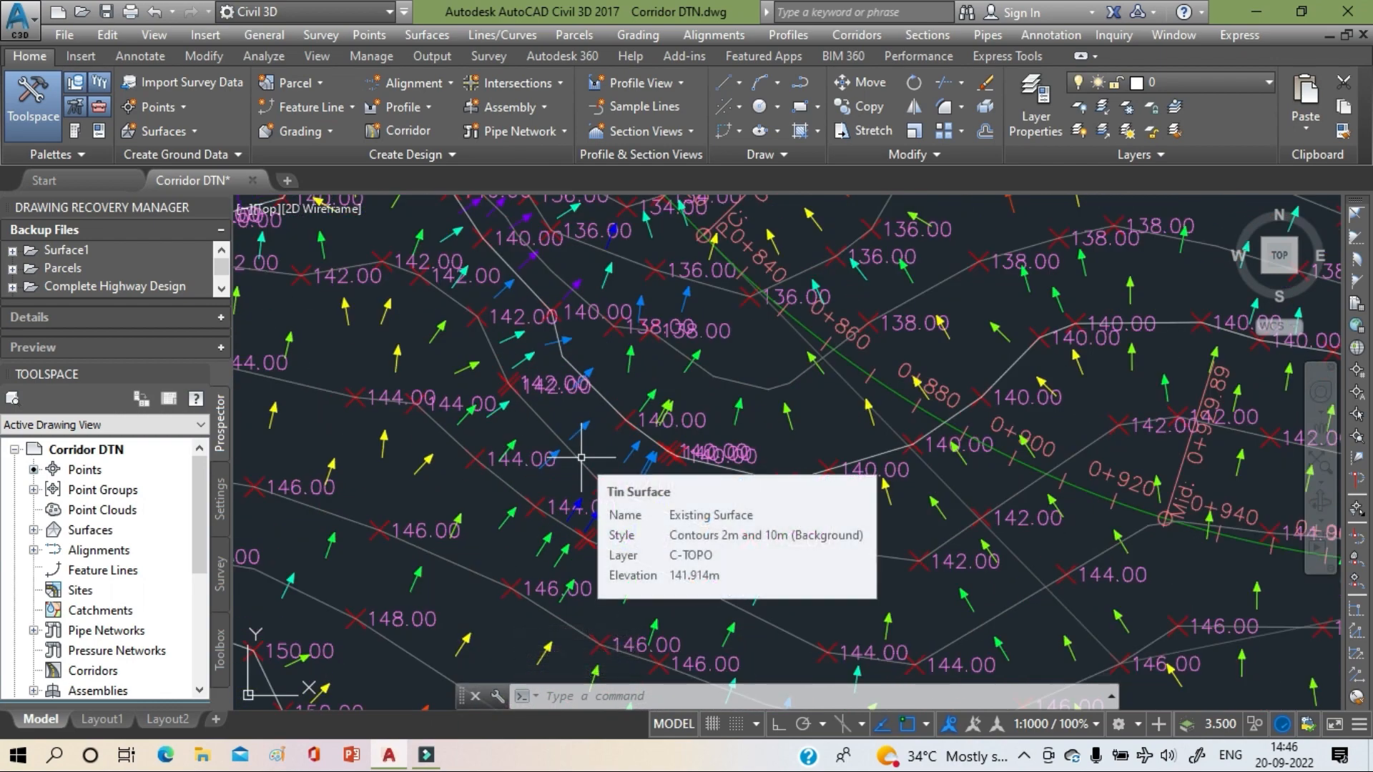
scroll(581, 458, down, 1)
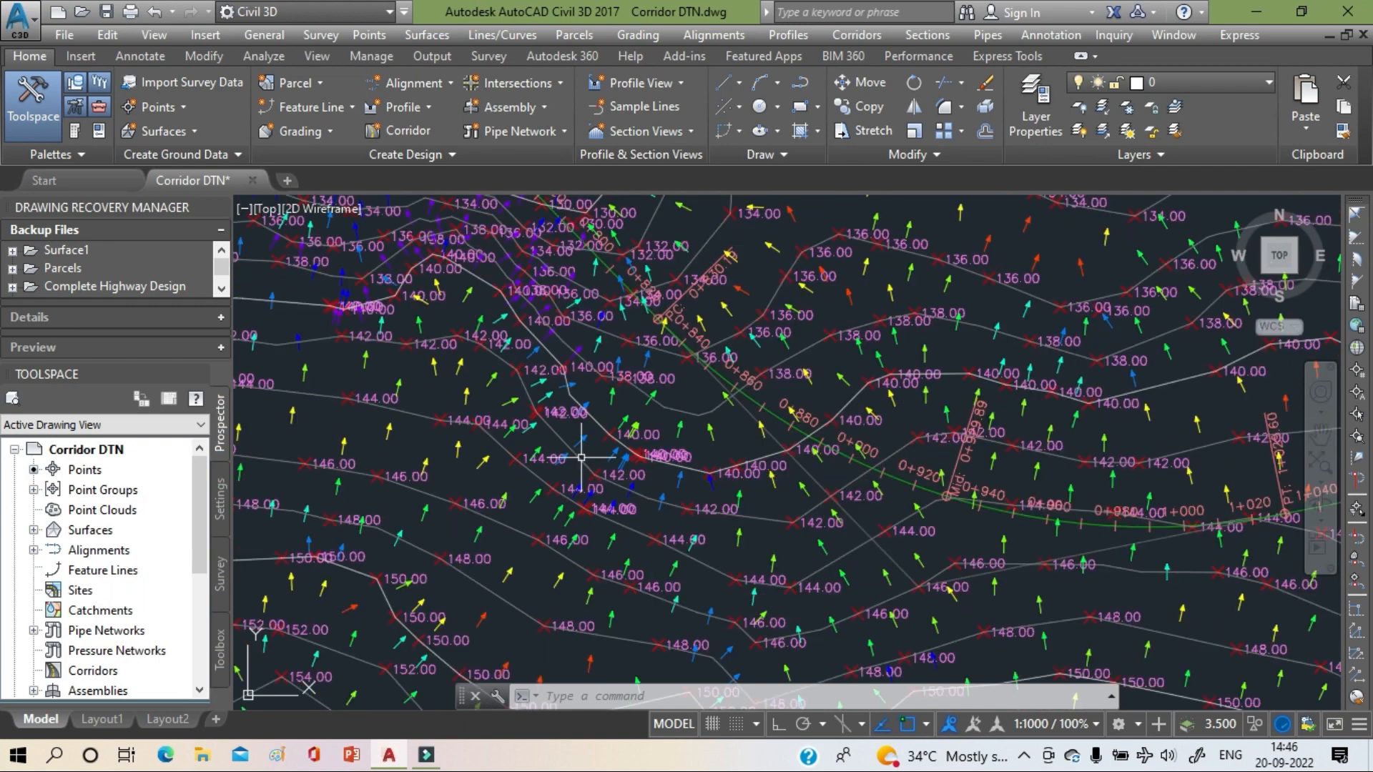
middle_drag(365, 440, 635, 345)
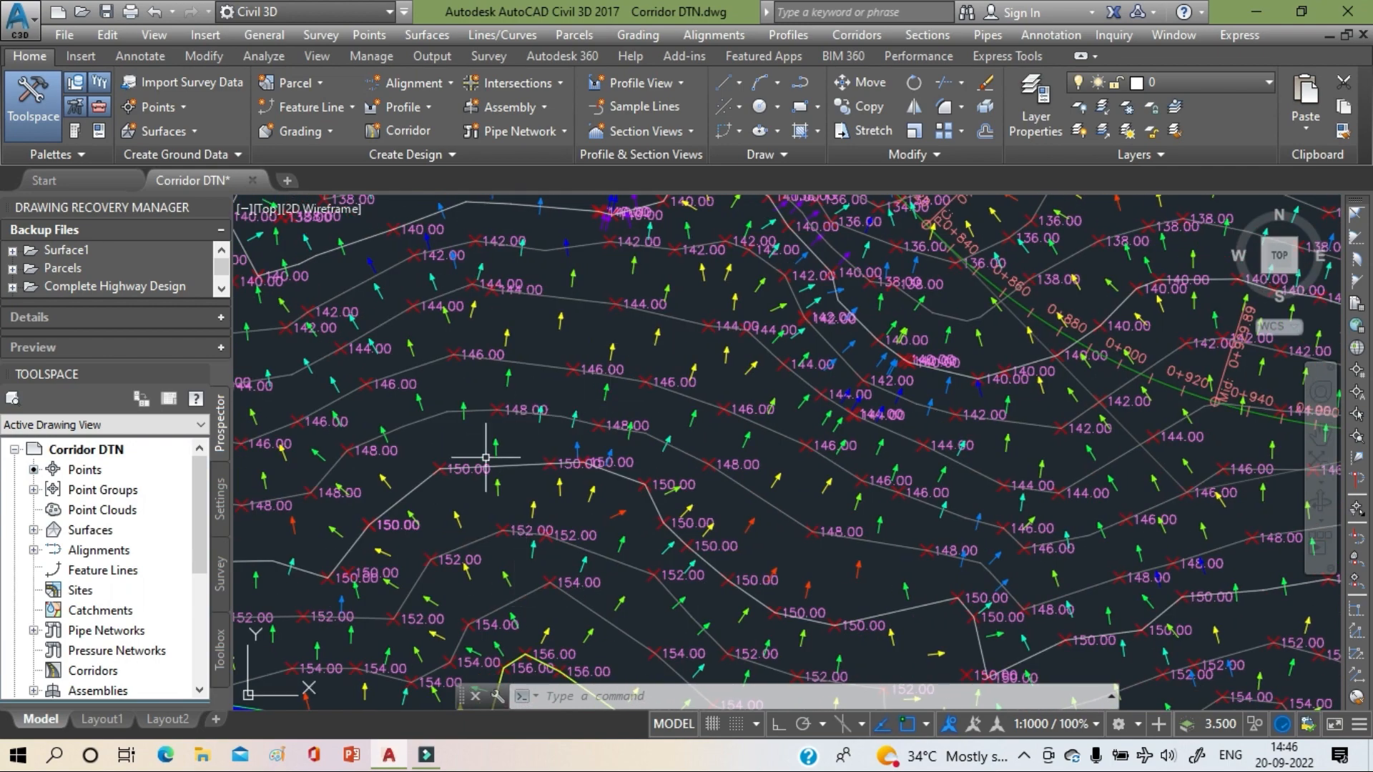
mouse_move(486, 457)
scroll(636, 379, down, 2)
scroll(636, 380, down, 1)
middle_drag(634, 262, 587, 451)
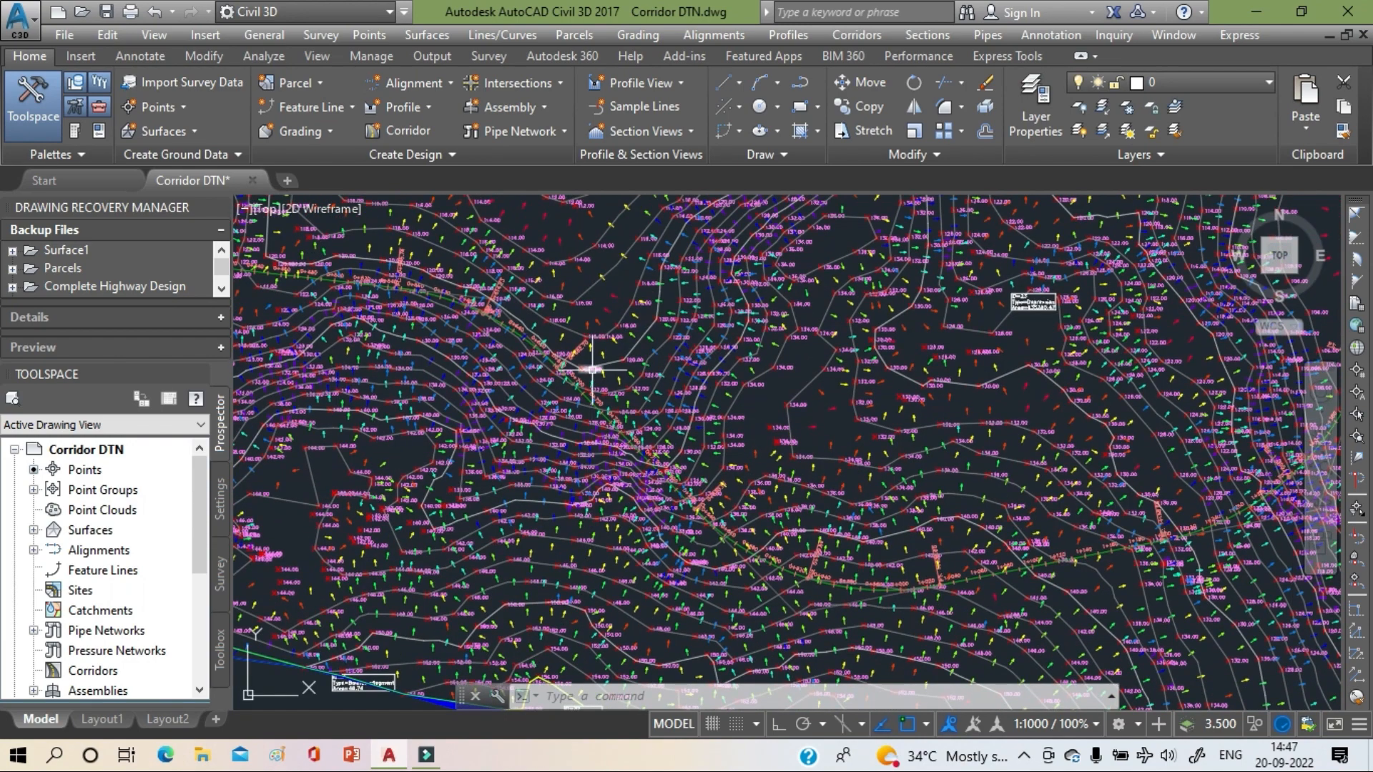
middle_drag(593, 369, 620, 331)
mouse_move(621, 331)
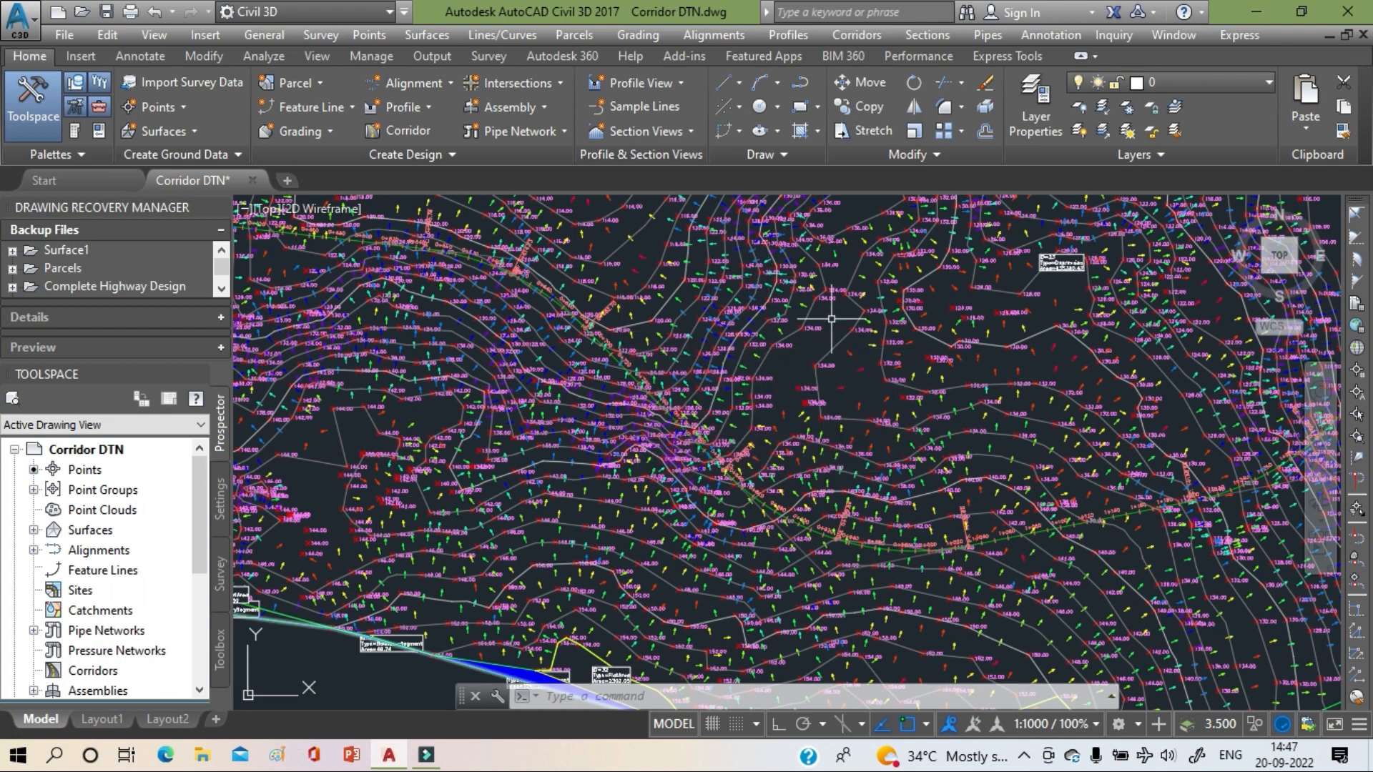
scroll(874, 301, up, 3)
scroll(874, 302, up, 2)
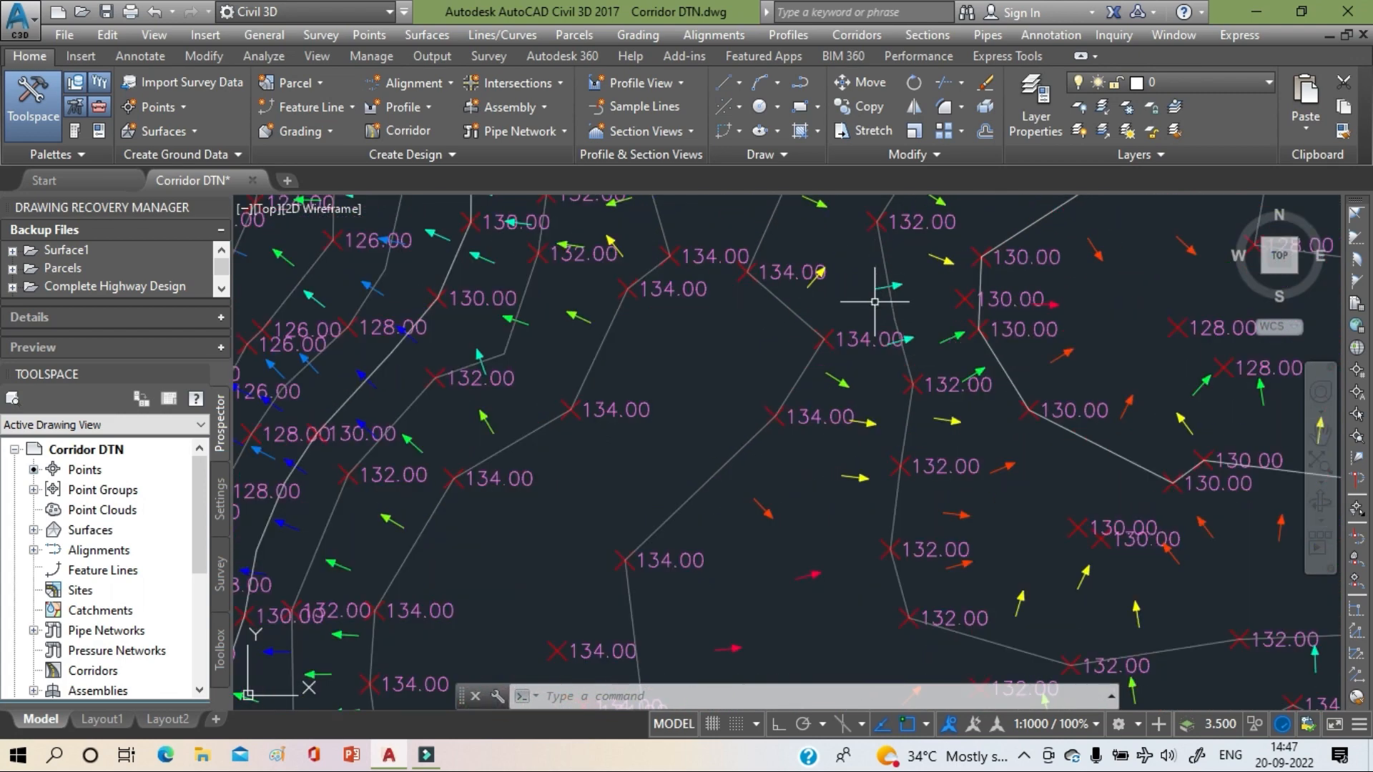
scroll(874, 301, down, 4)
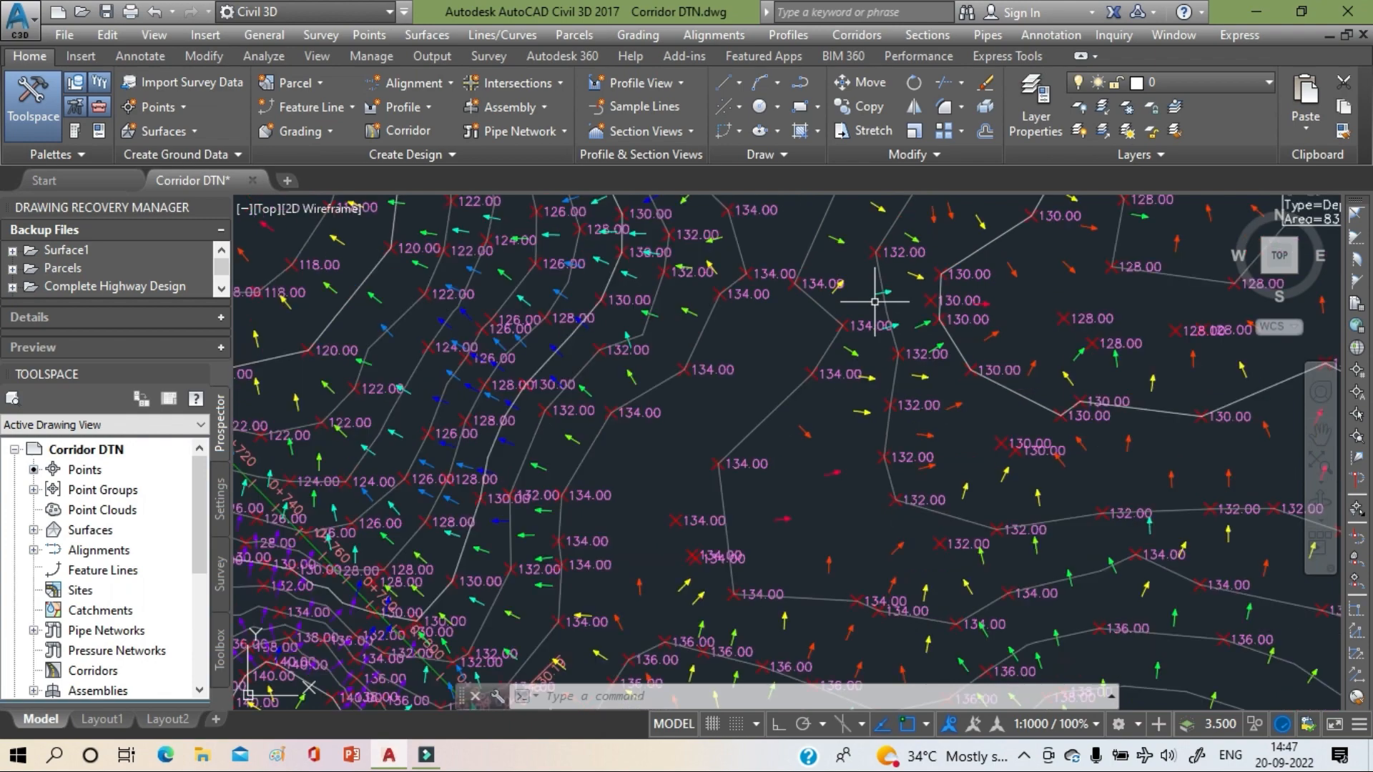
- Review the minimum and maximum slope ranges and their colors in the Slope Arrows Table west of the surface
scroll(631, 344, down, 8)
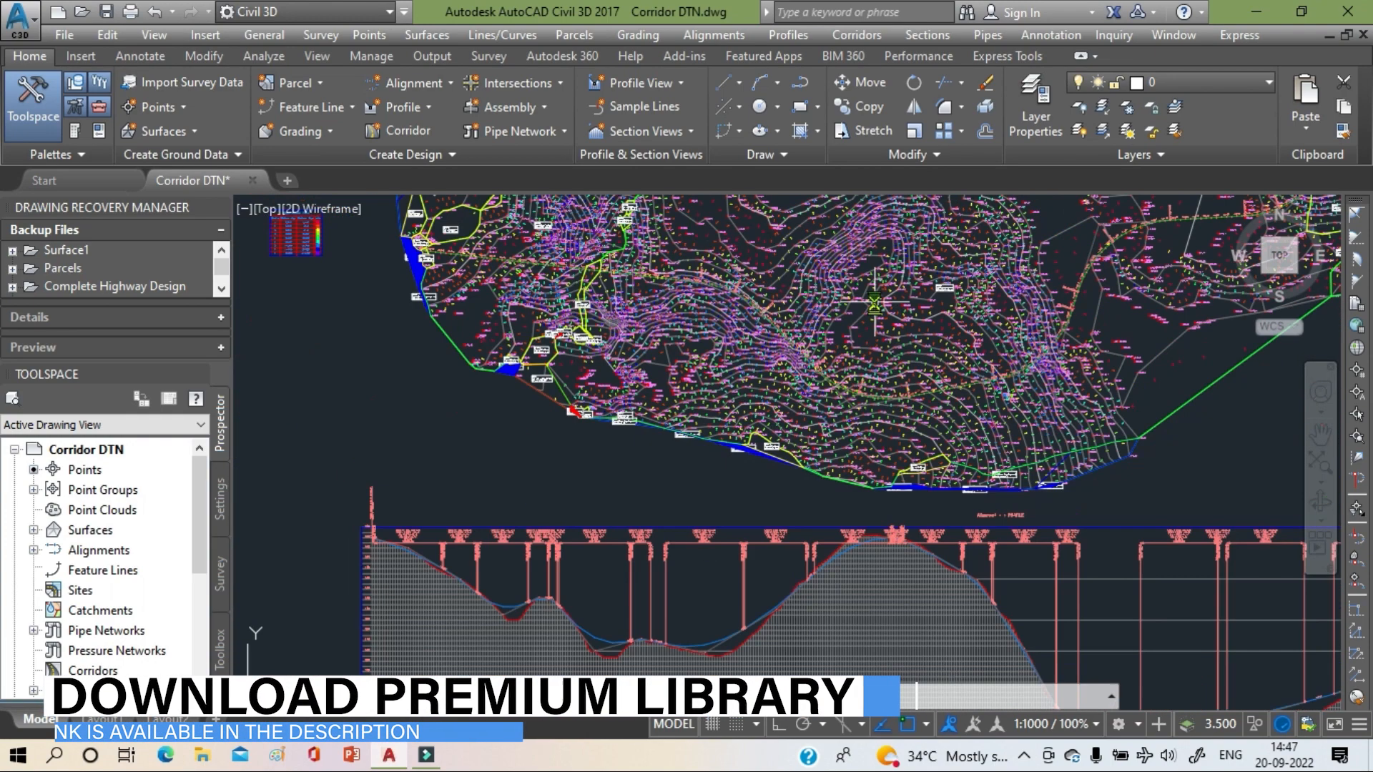
mouse_move(427, 276)
middle_down()
mouse_move(547, 384)
mouse_move(579, 440)
middle_up()
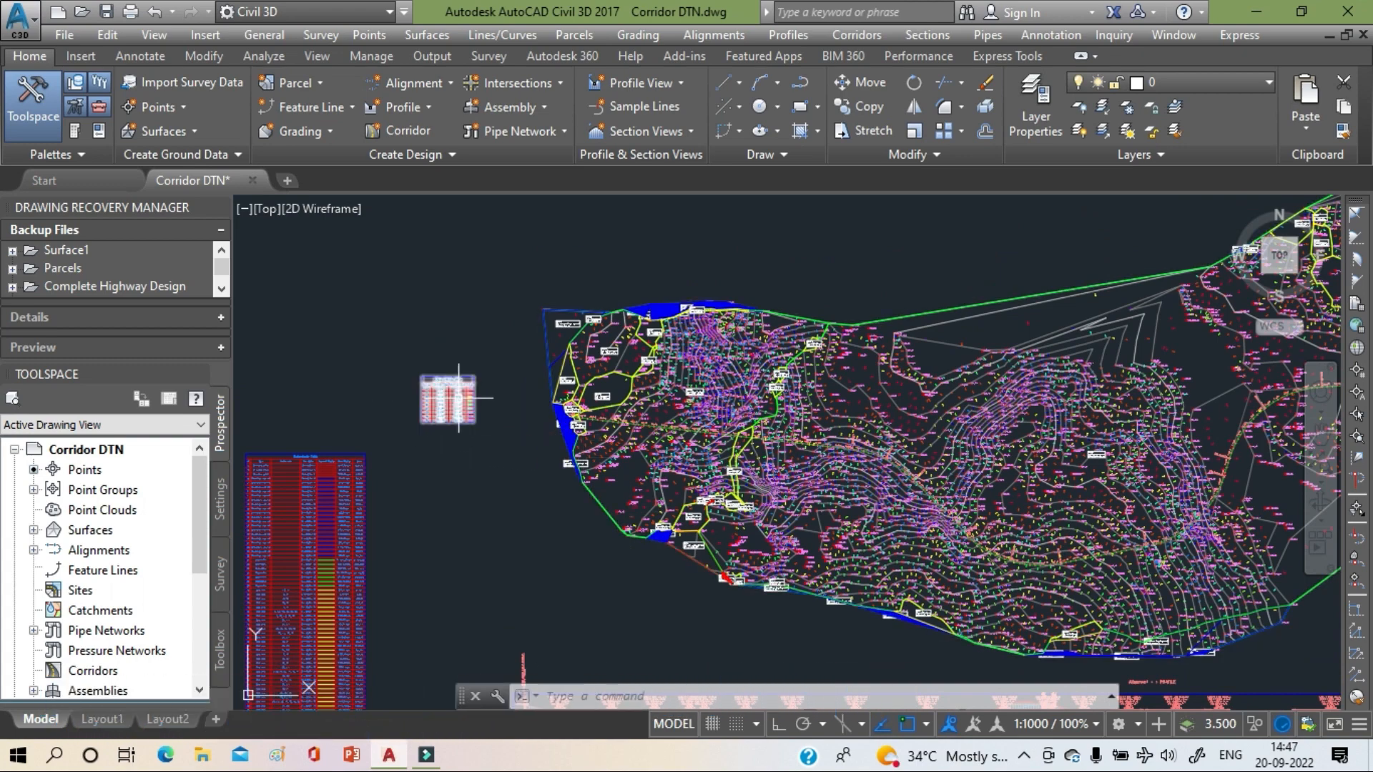
scroll(447, 398, up, 8)
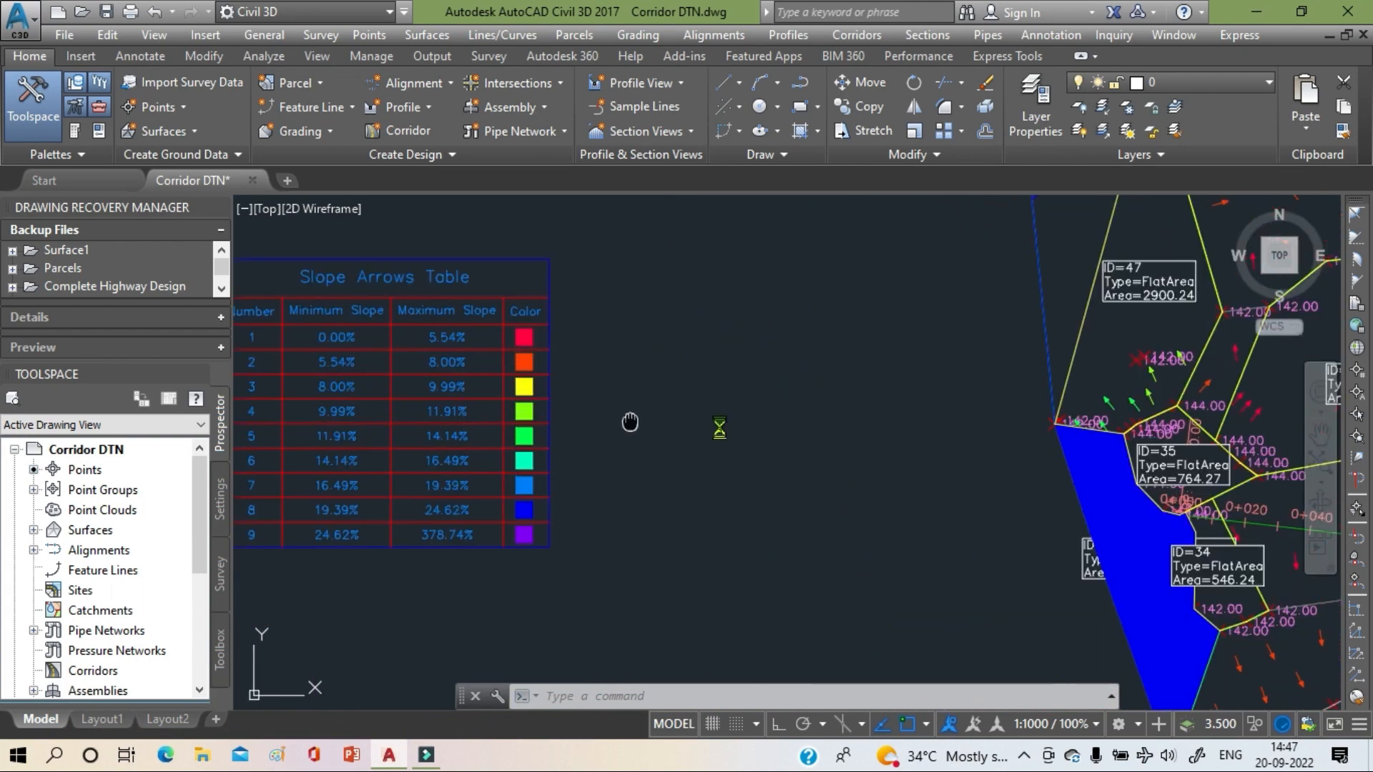
middle_drag(628, 422, 821, 432)
scroll(630, 328, up, 3)
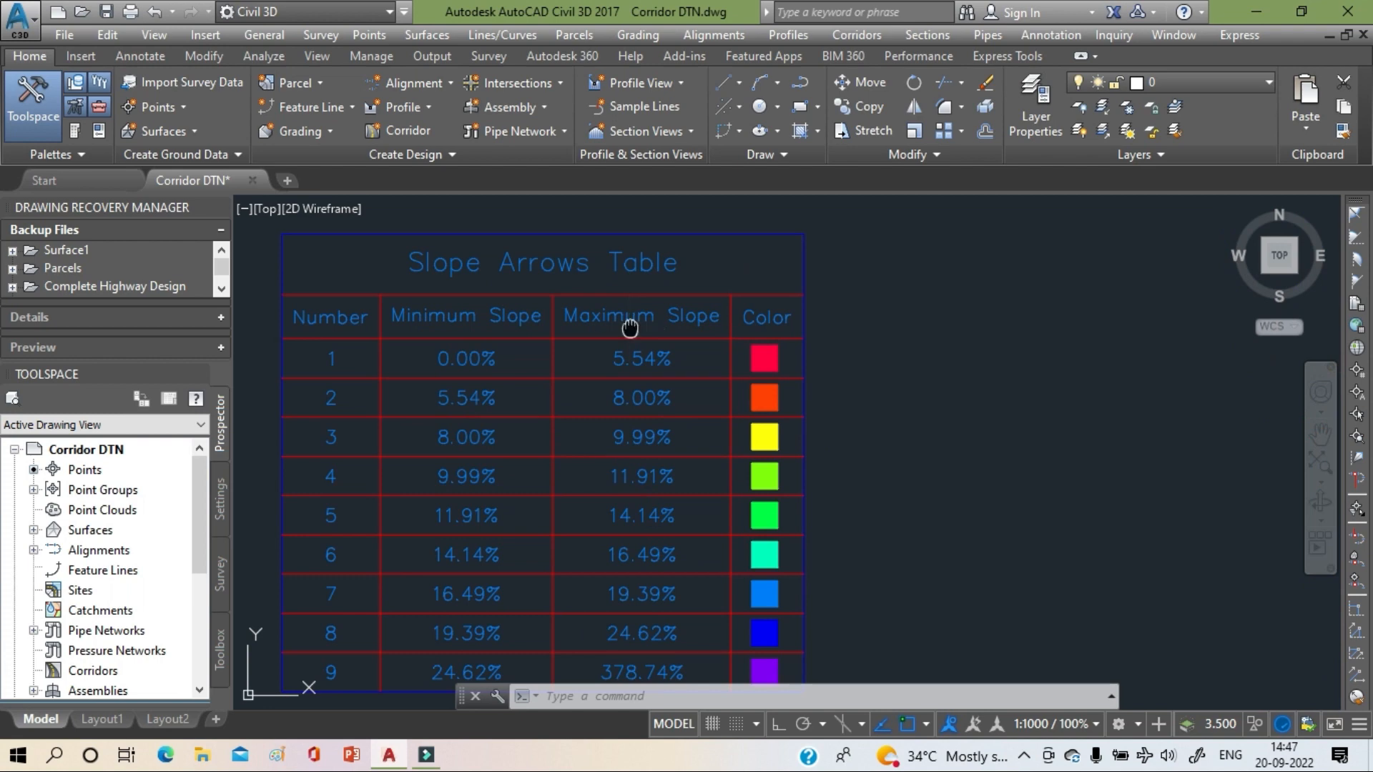
middle_drag(630, 327, 665, 304)
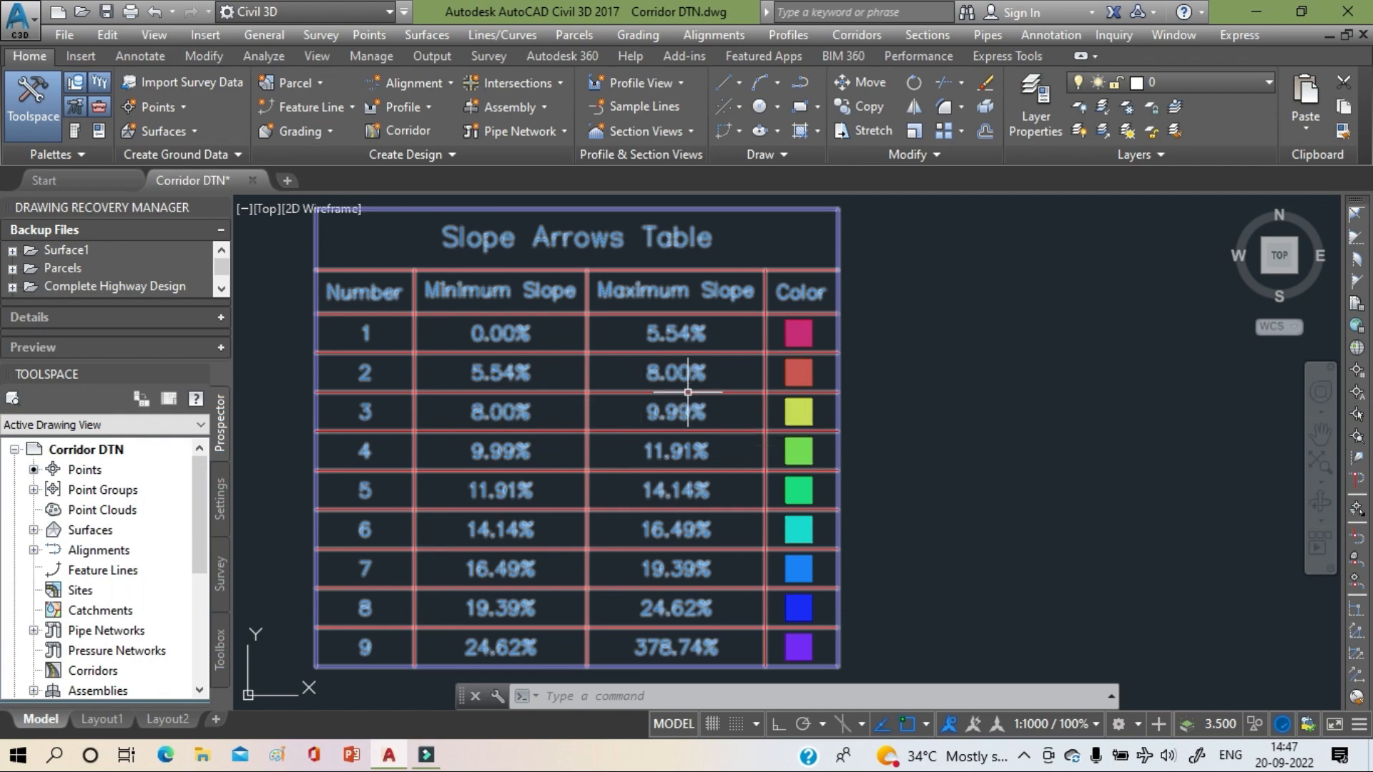
- Examine the slope arrows and contour elevations north of Alignment - 1 between stations 0+100 and 0+220
scroll(944, 362, down, 3)
middle_drag(943, 363, 589, 355)
scroll(1083, 411, up, 3)
scroll(754, 275, up, 2)
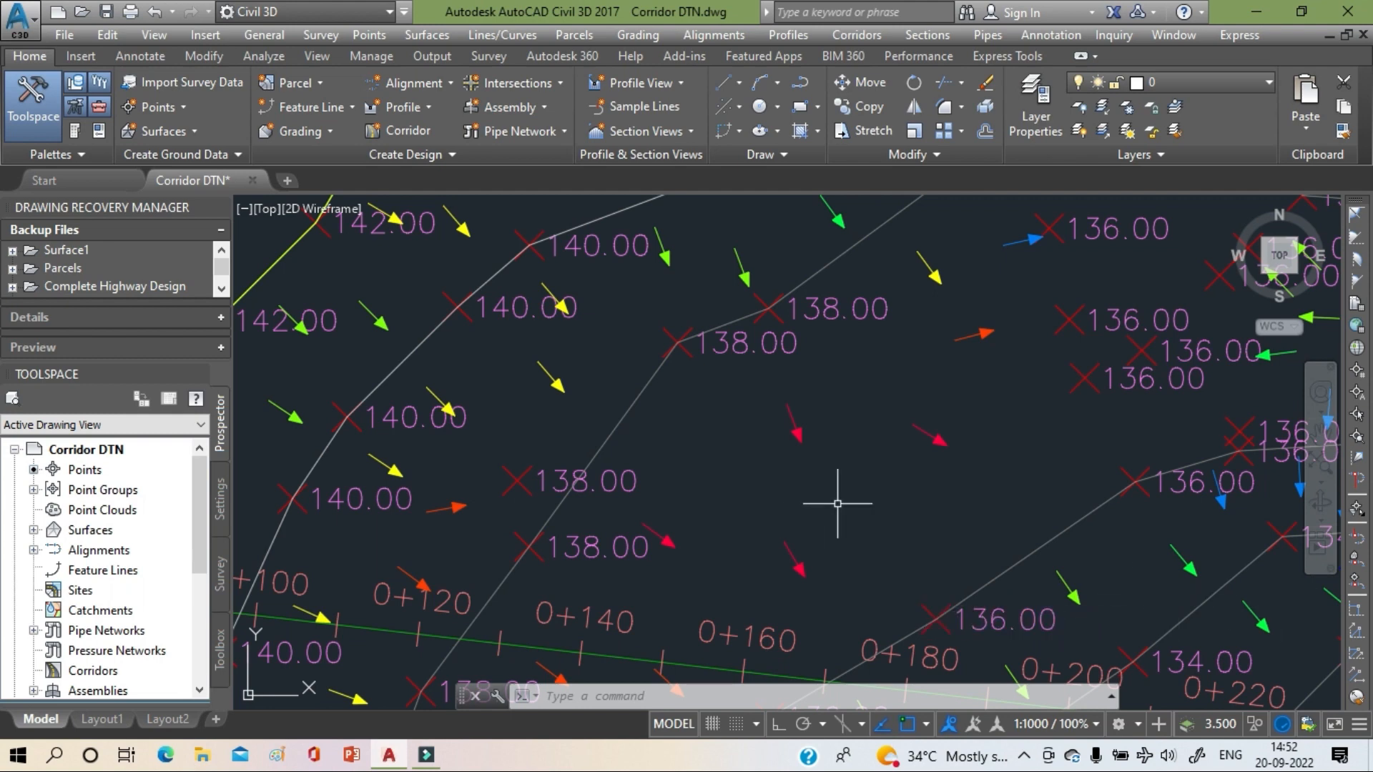
scroll(835, 501, down, 5)
mouse_move(837, 503)
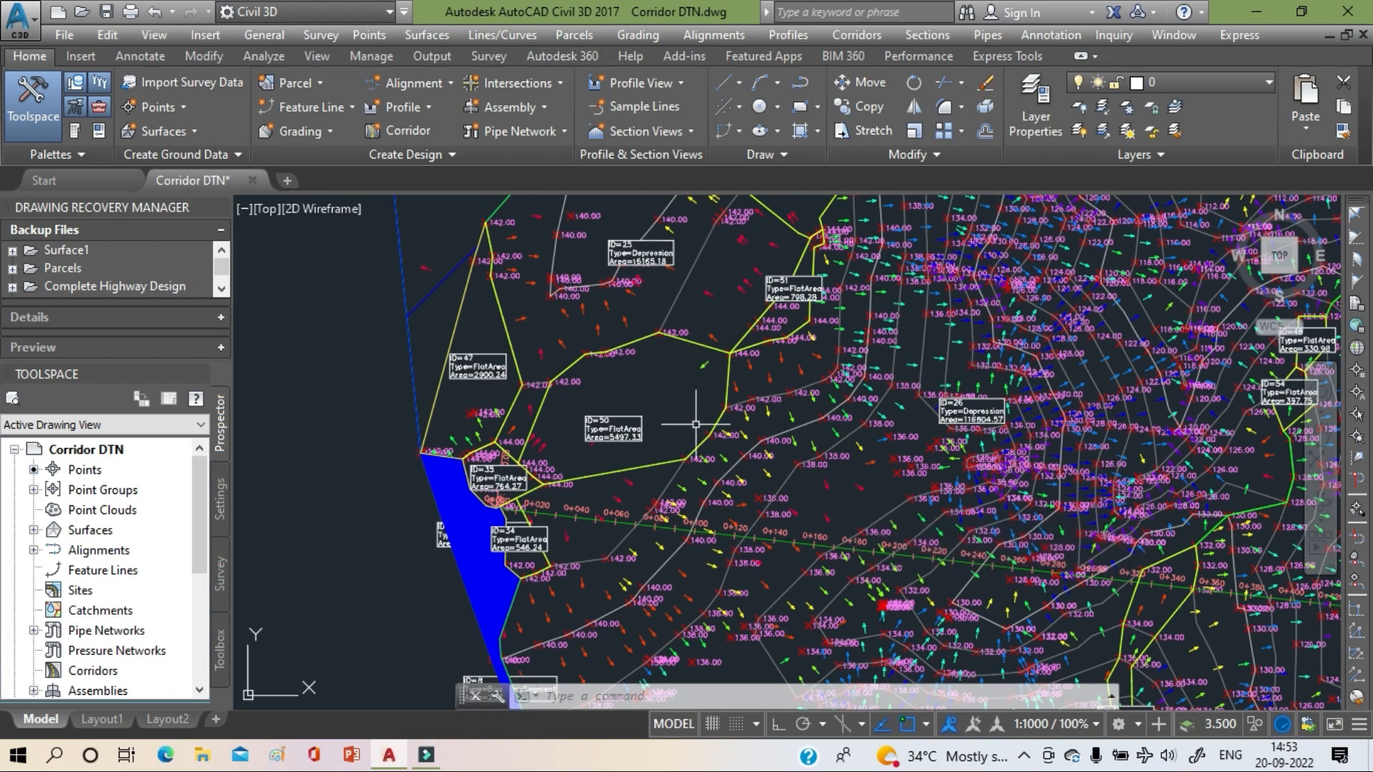
- Examine the watershed labels and slope arrows around flat area ID 50 and depression ID 26 near the start of Alignment - 1
middle_drag(681, 442, 623, 430)
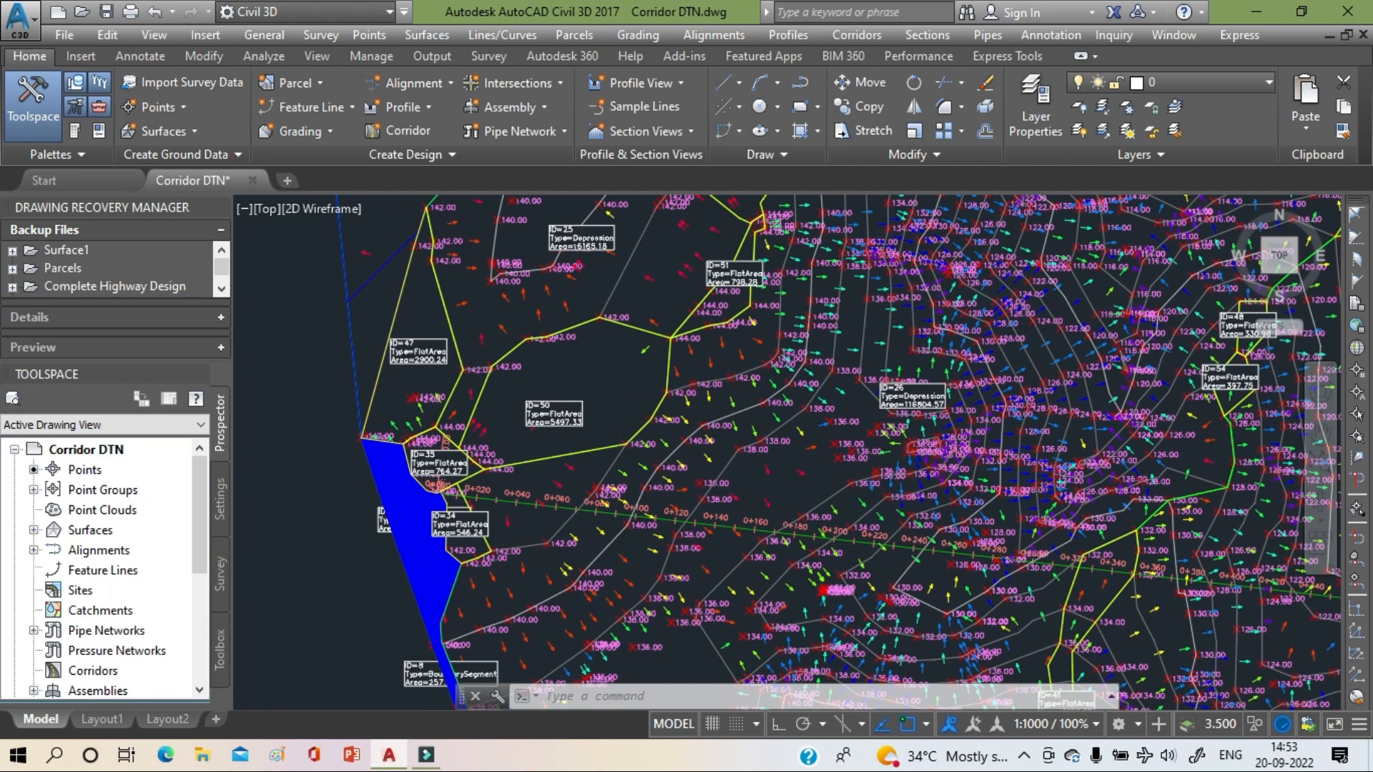
scroll(608, 388, up, 2)
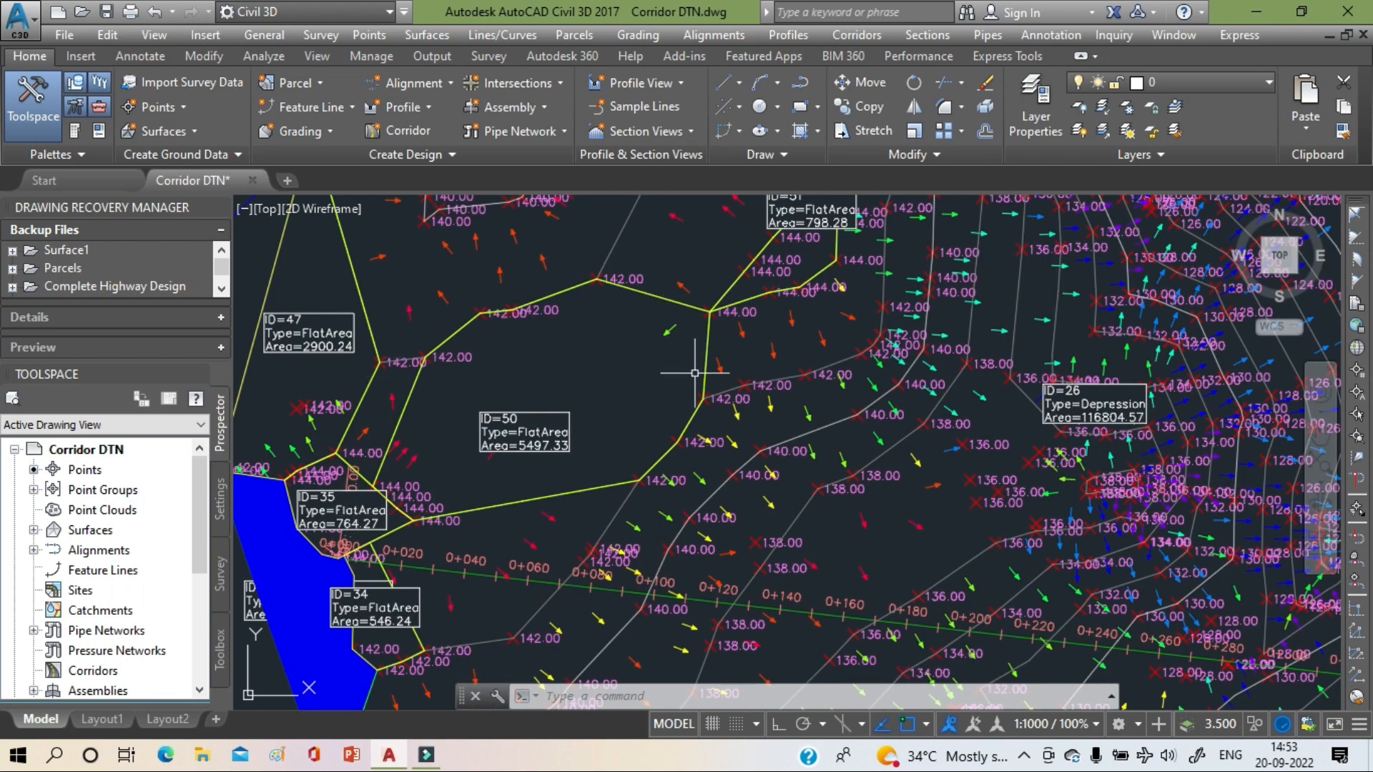
scroll(594, 338, up, 2)
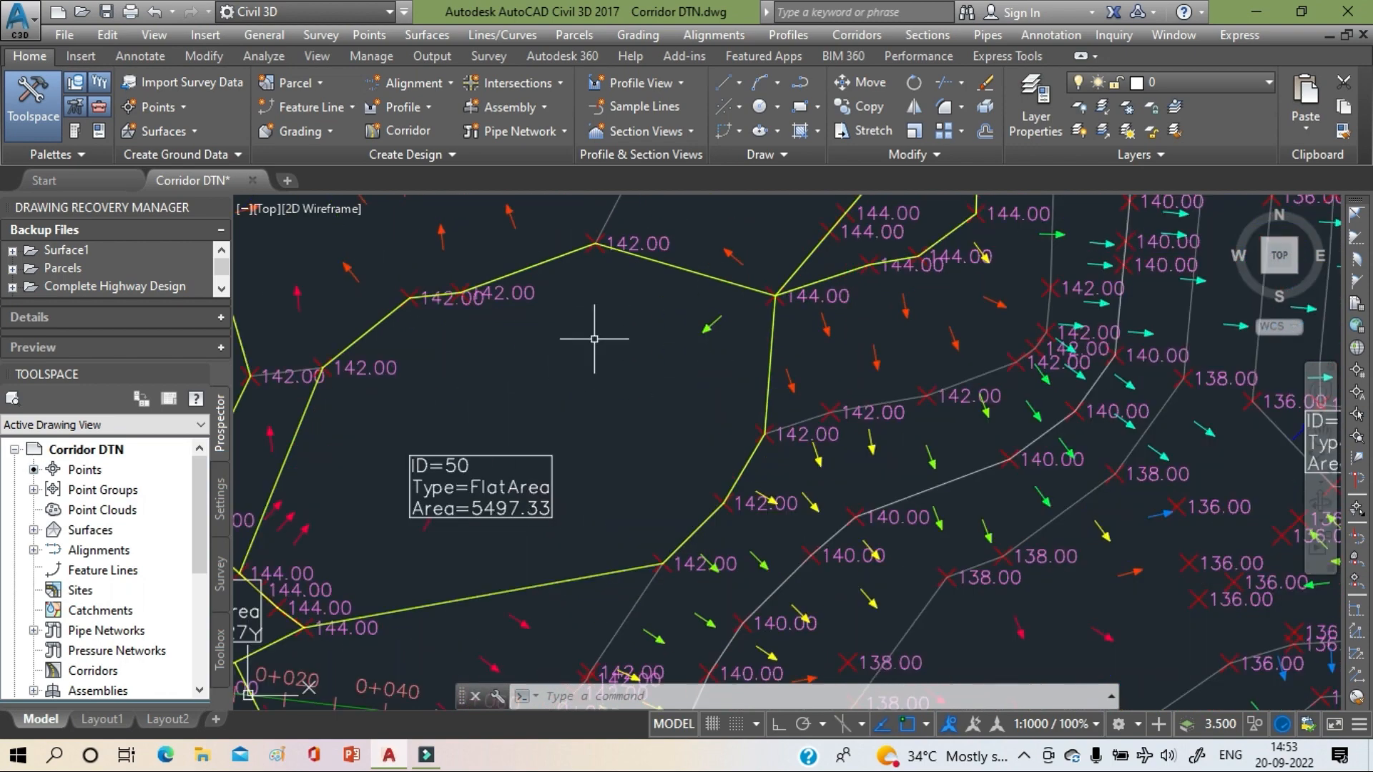
scroll(598, 343, up, 1)
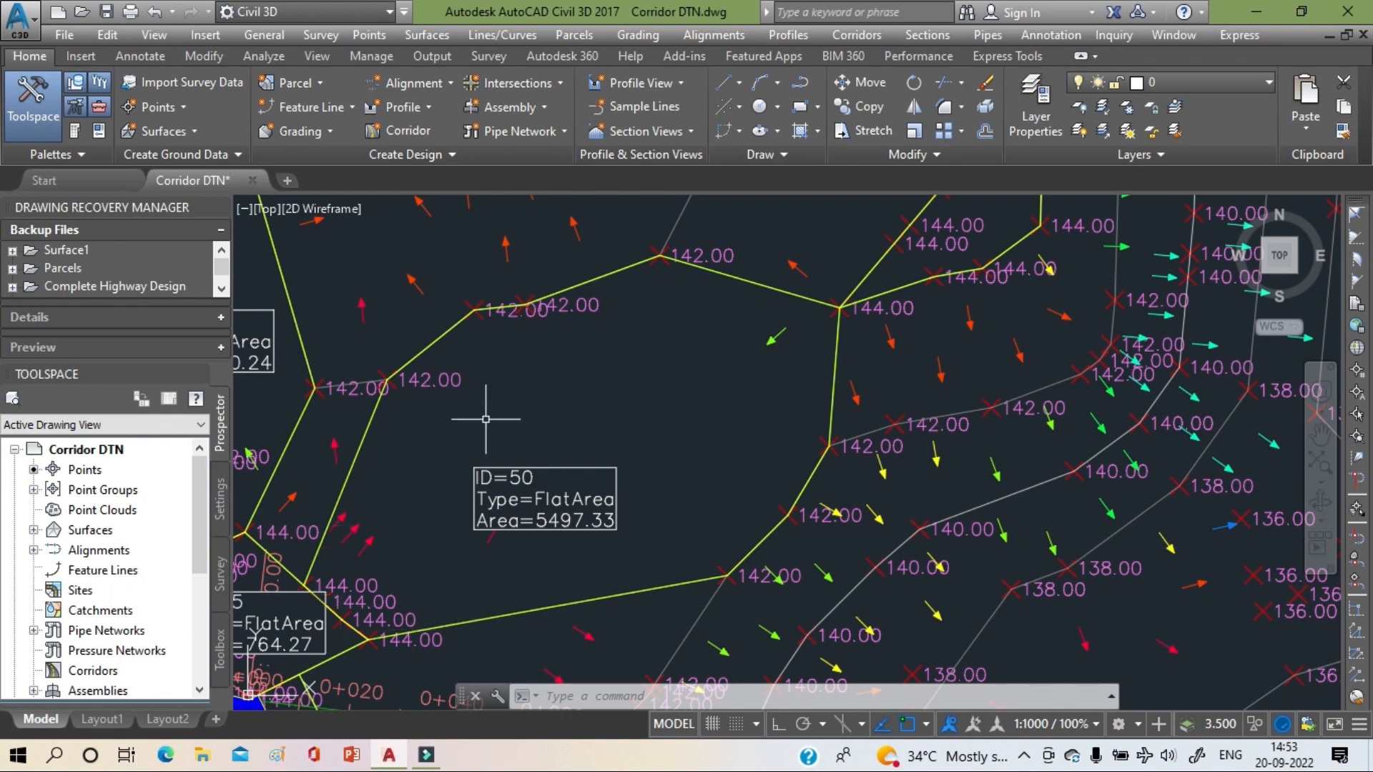
scroll(490, 422, down, 2)
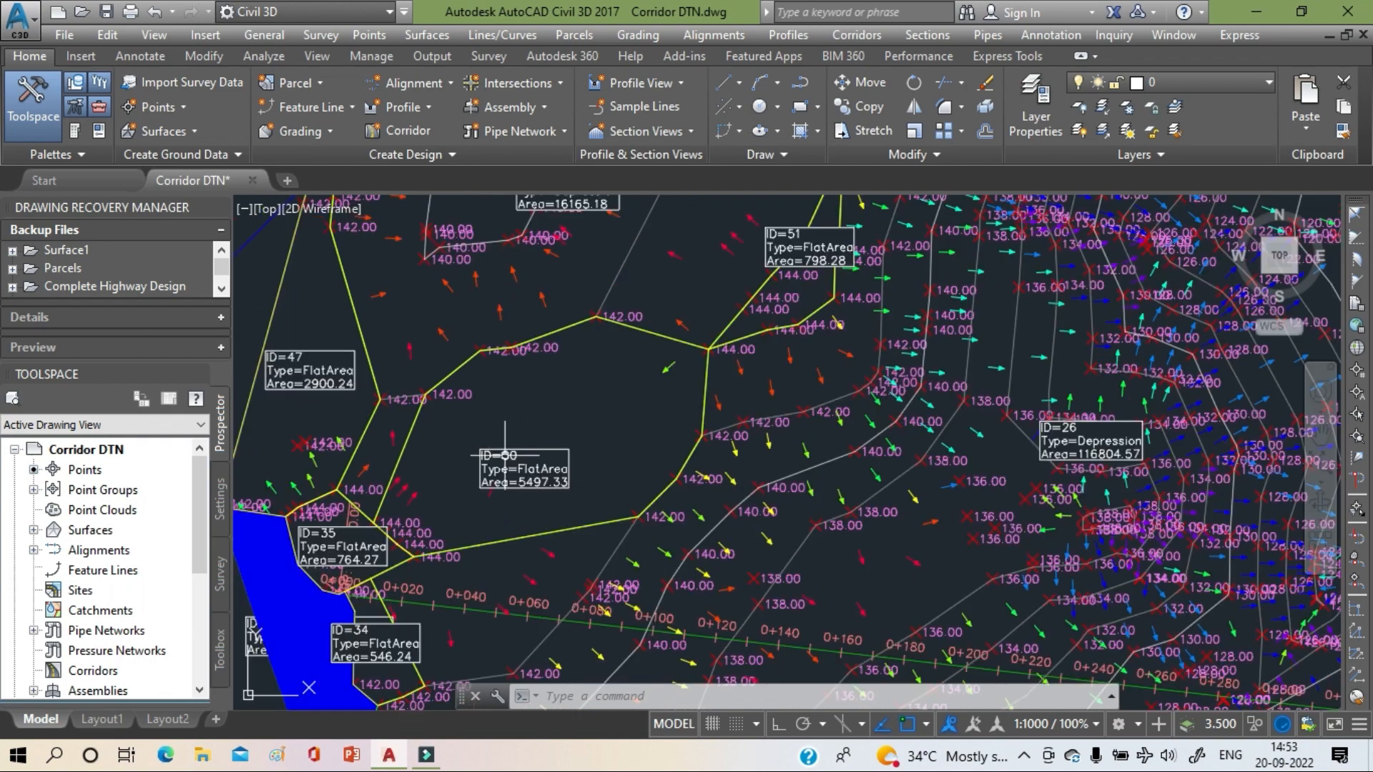
middle_drag(505, 455, 510, 402)
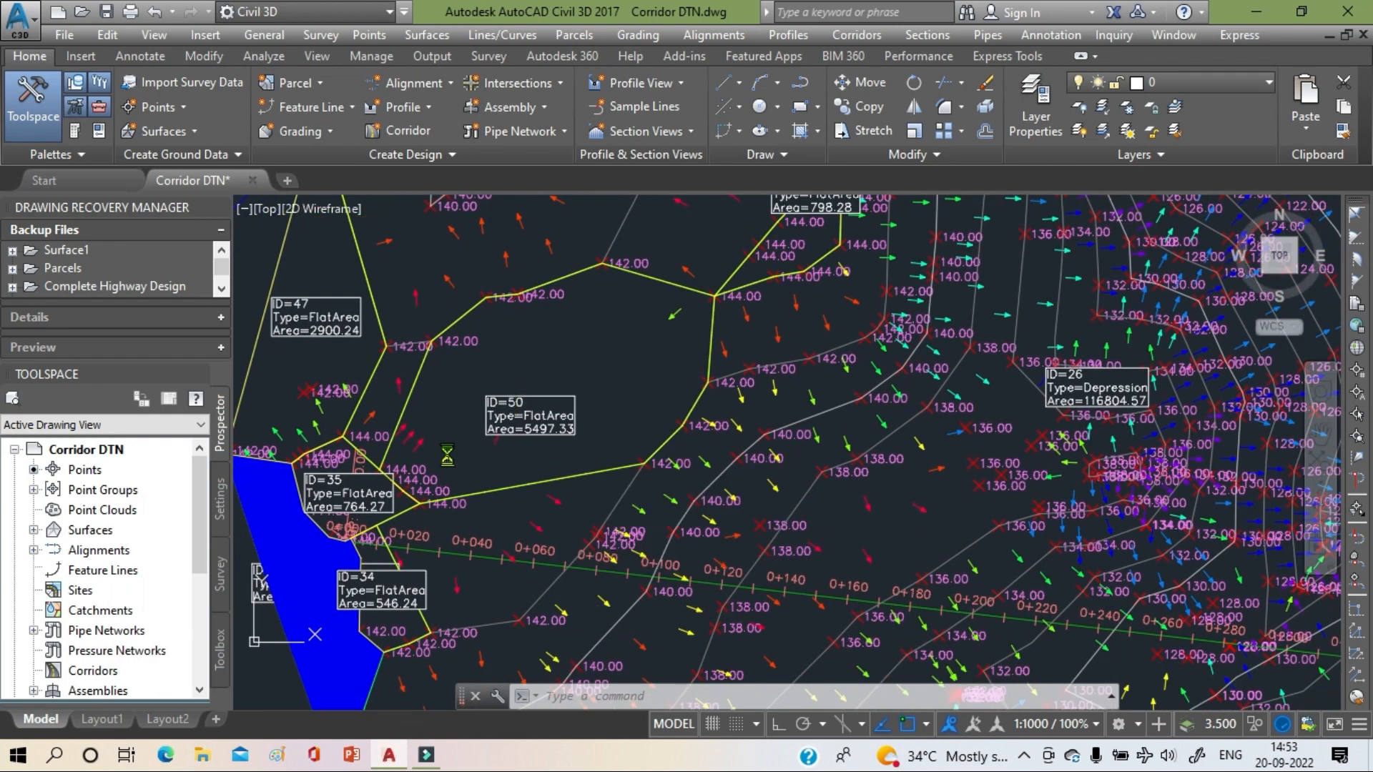
middle_drag(447, 455, 388, 512)
middle_drag(543, 456, 476, 358)
scroll(869, 389, up, 2)
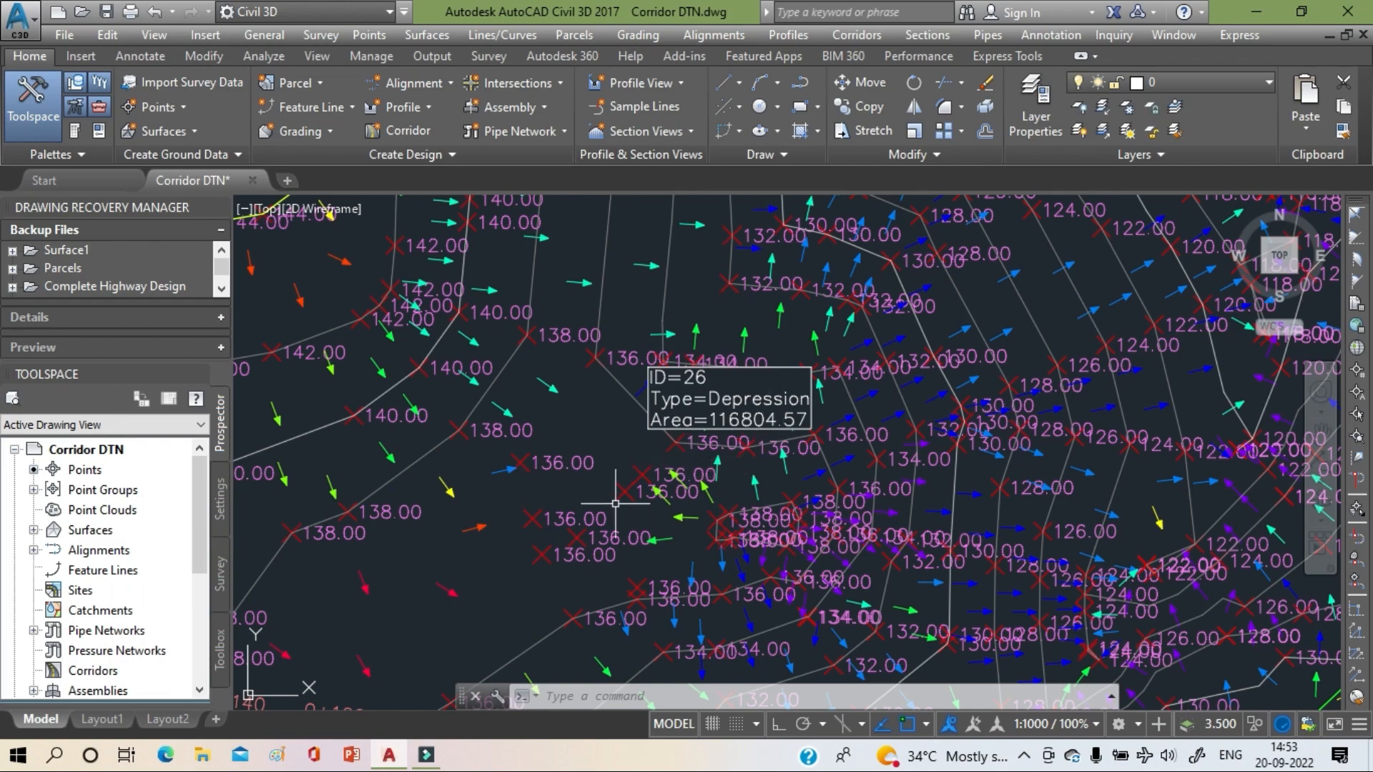
- Inspect the watershed areas along the surface's northern boundary, including flat areas ID 53 and ID 46 and boundary segment ID 16
scroll(644, 432, down, 8)
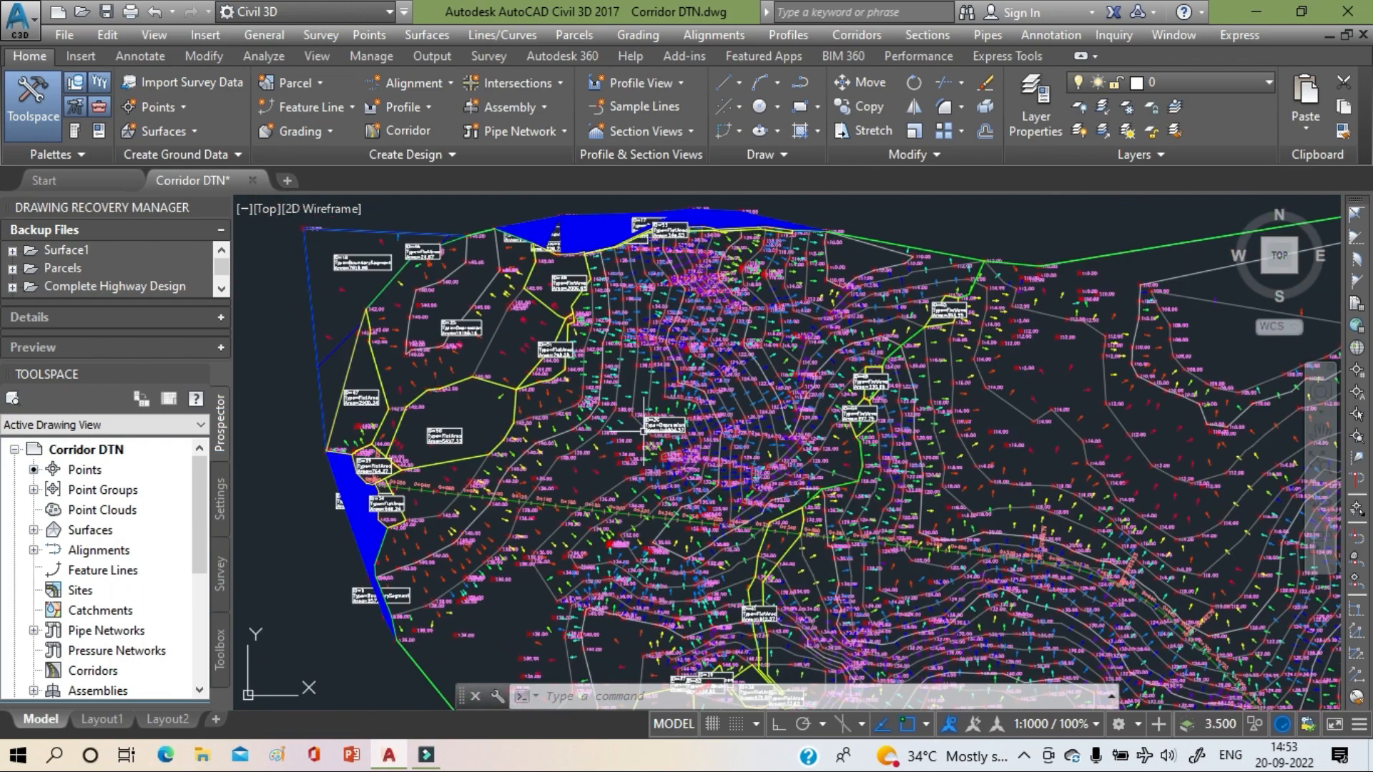
scroll(511, 386, up, 8)
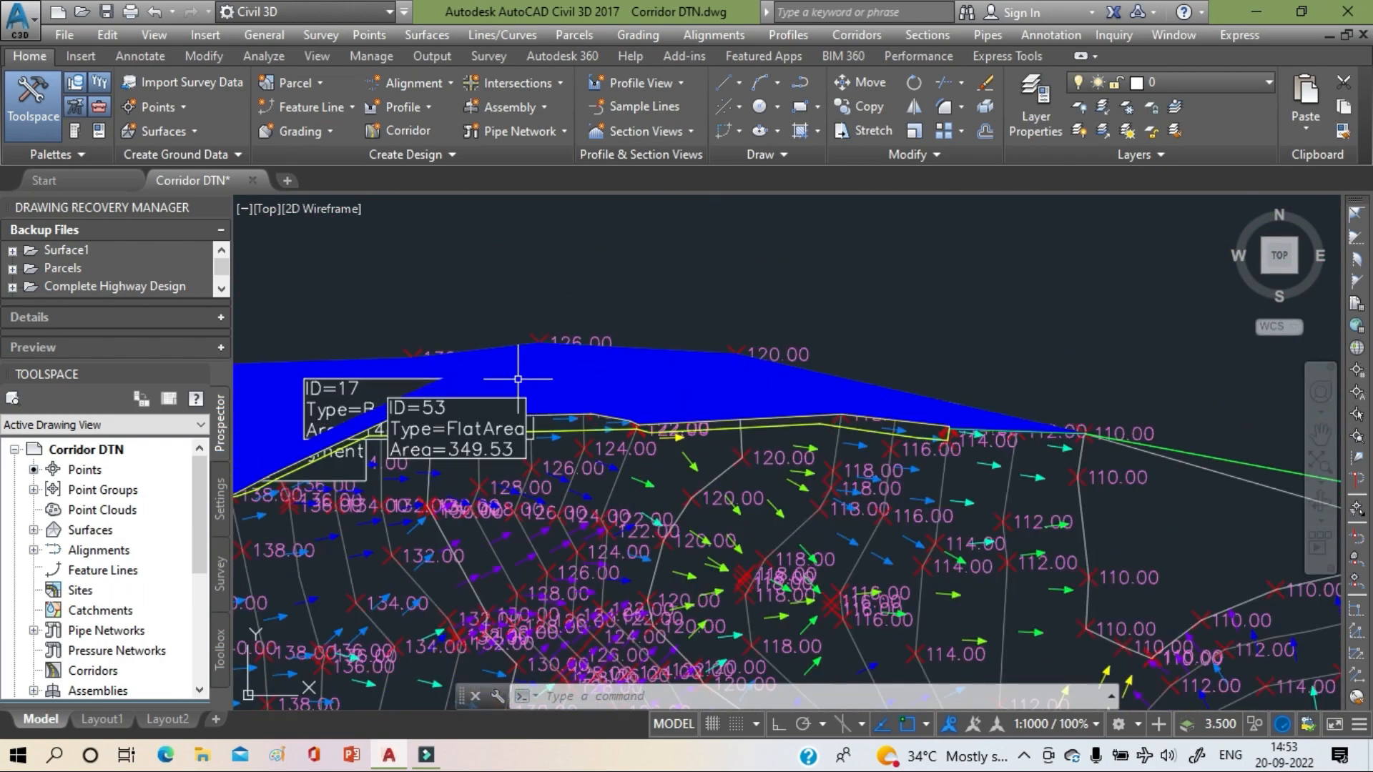
scroll(654, 513, down, 6)
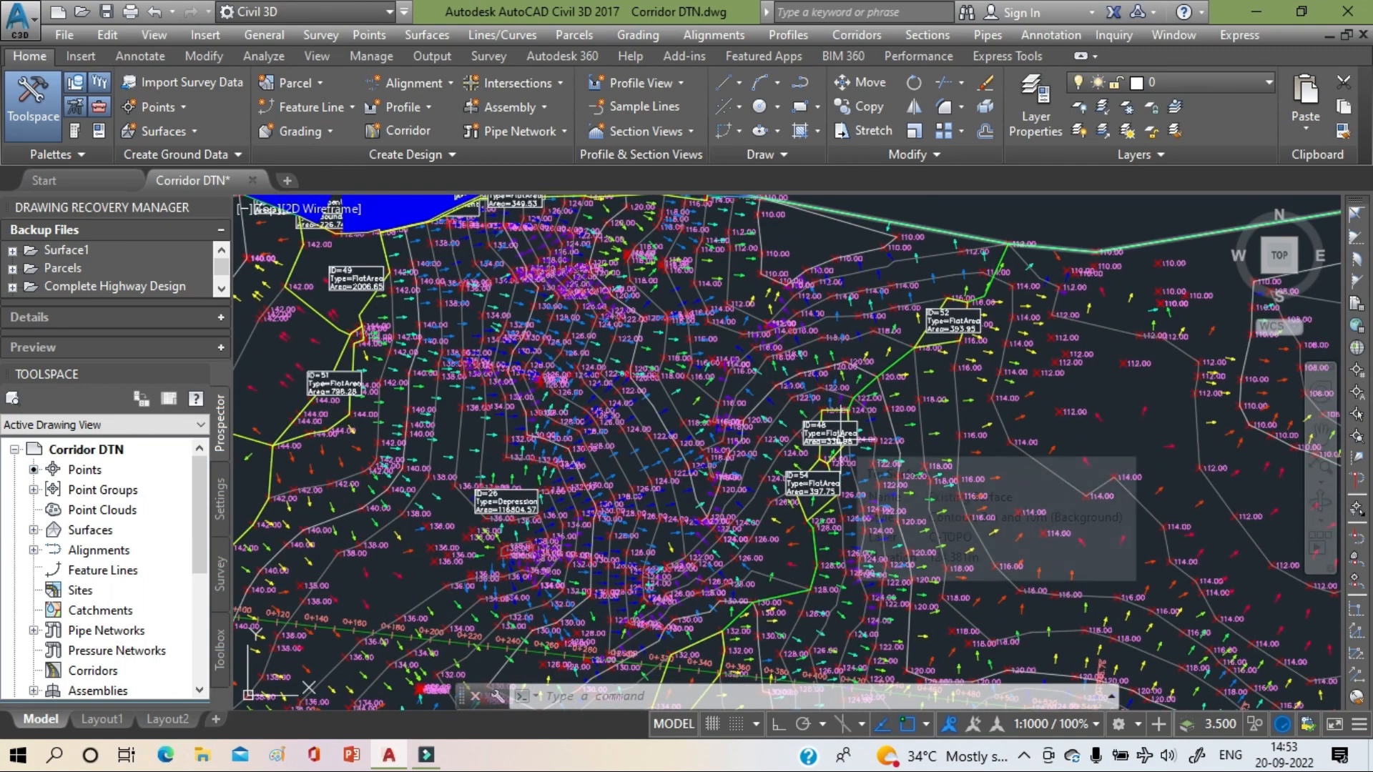
middle_drag(592, 509, 1008, 569)
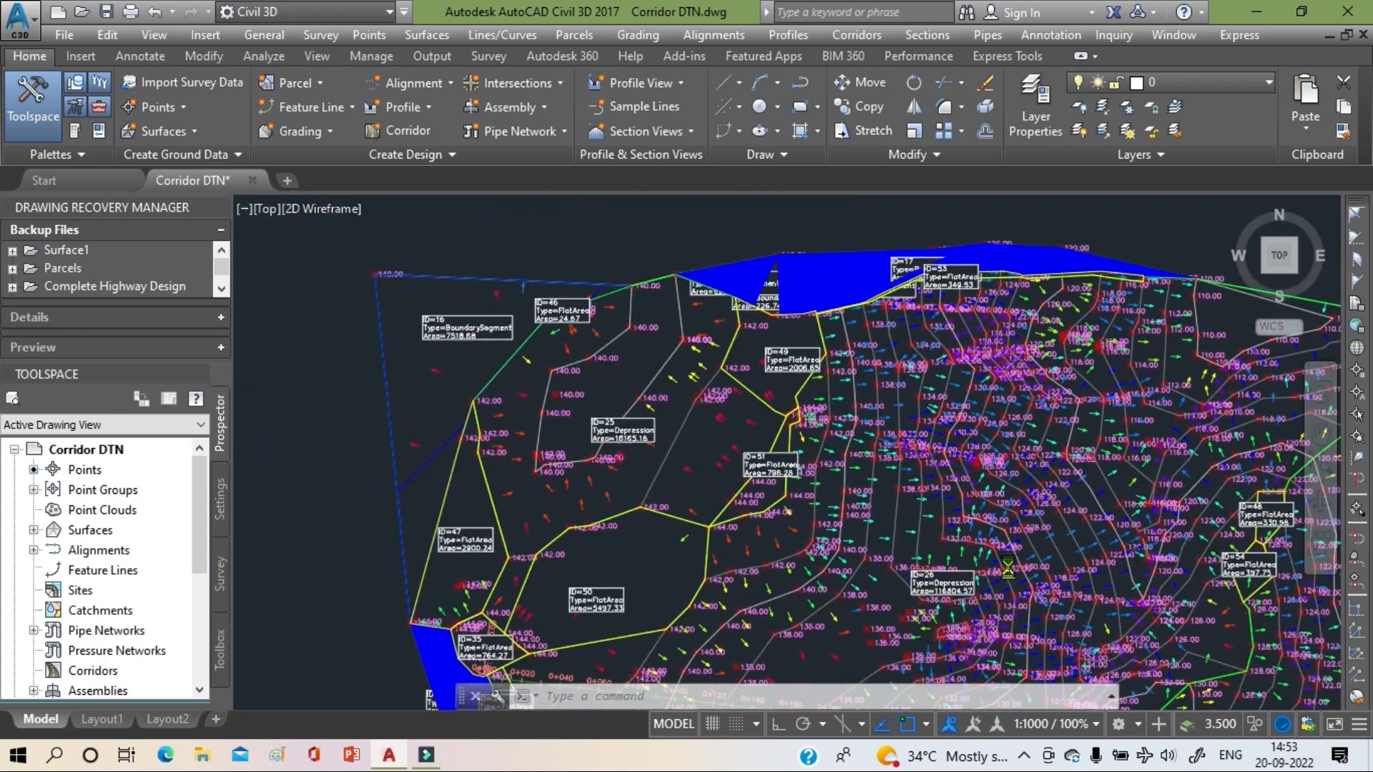
scroll(527, 352, up, 5)
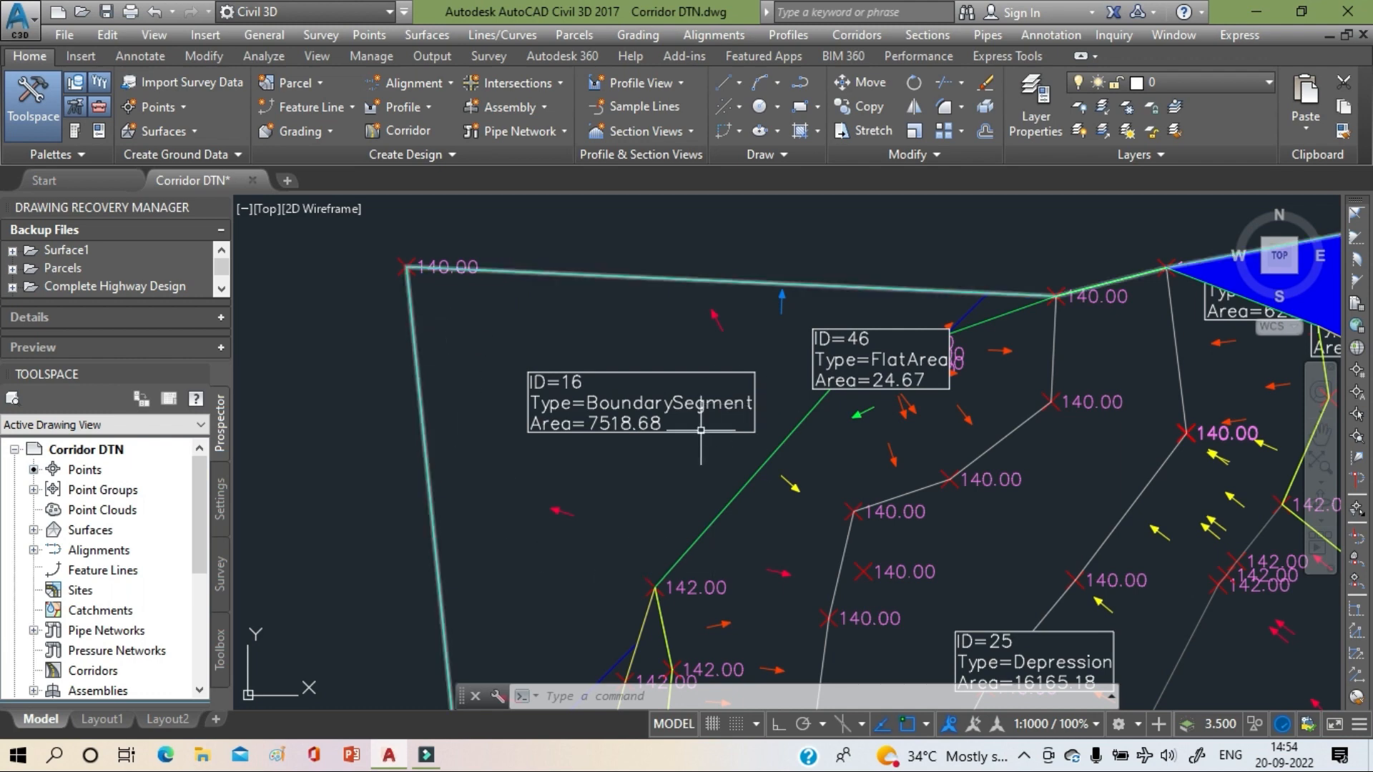
middle_drag(705, 429, 663, 534)
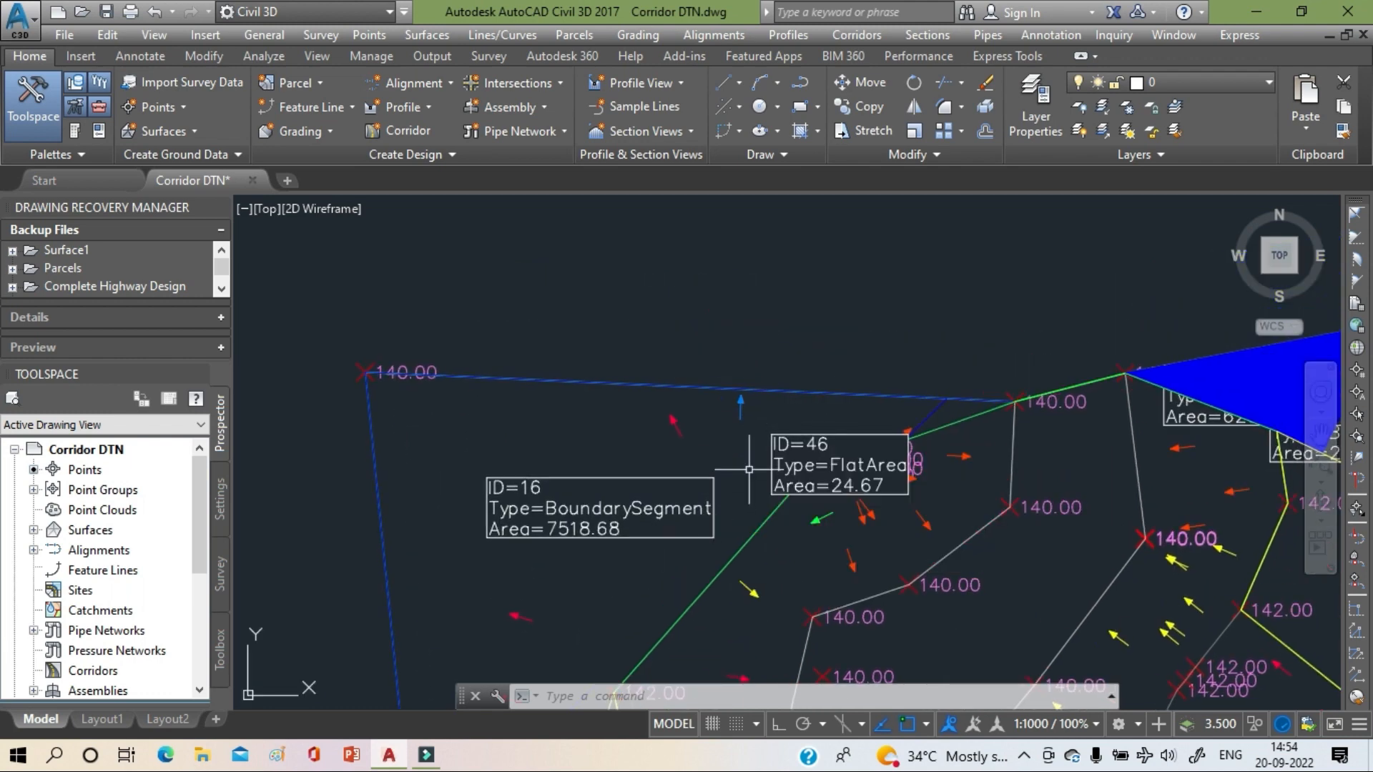
scroll(725, 405, up, 2)
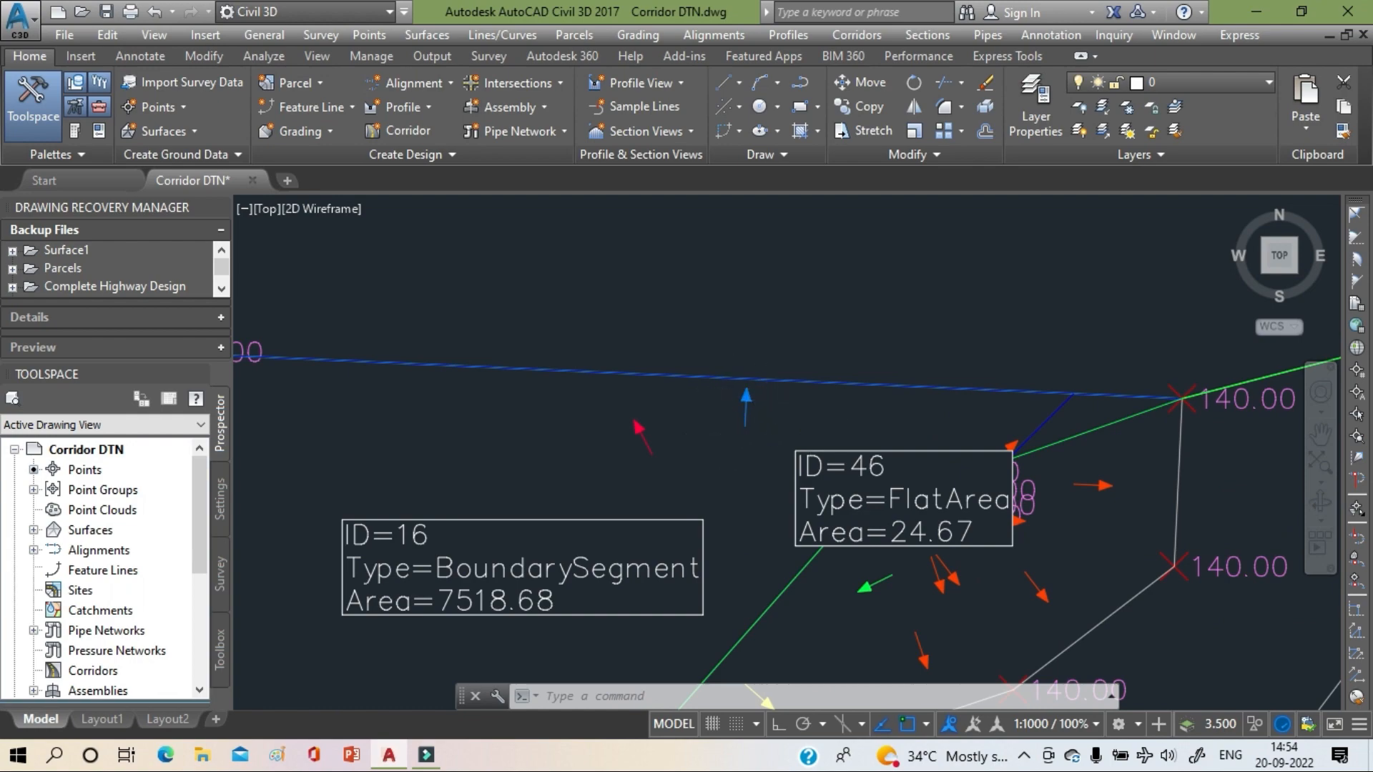
- Compare the slope ranges and colors in the Slope Arrows Table with the arrows around boundary segment ID 16
scroll(803, 393, down, 10)
scroll(700, 484, up, 8)
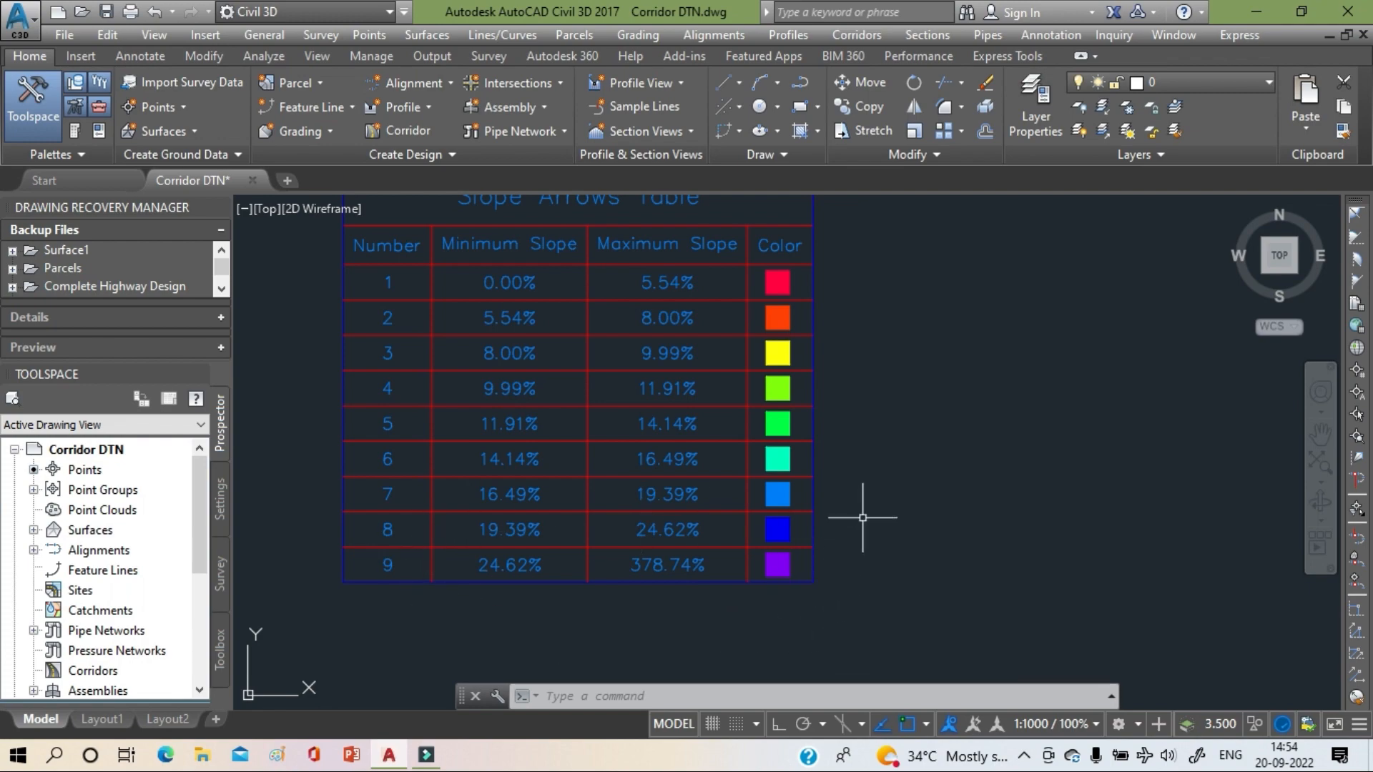
scroll(862, 517, down, 5)
scroll(711, 490, up, 5)
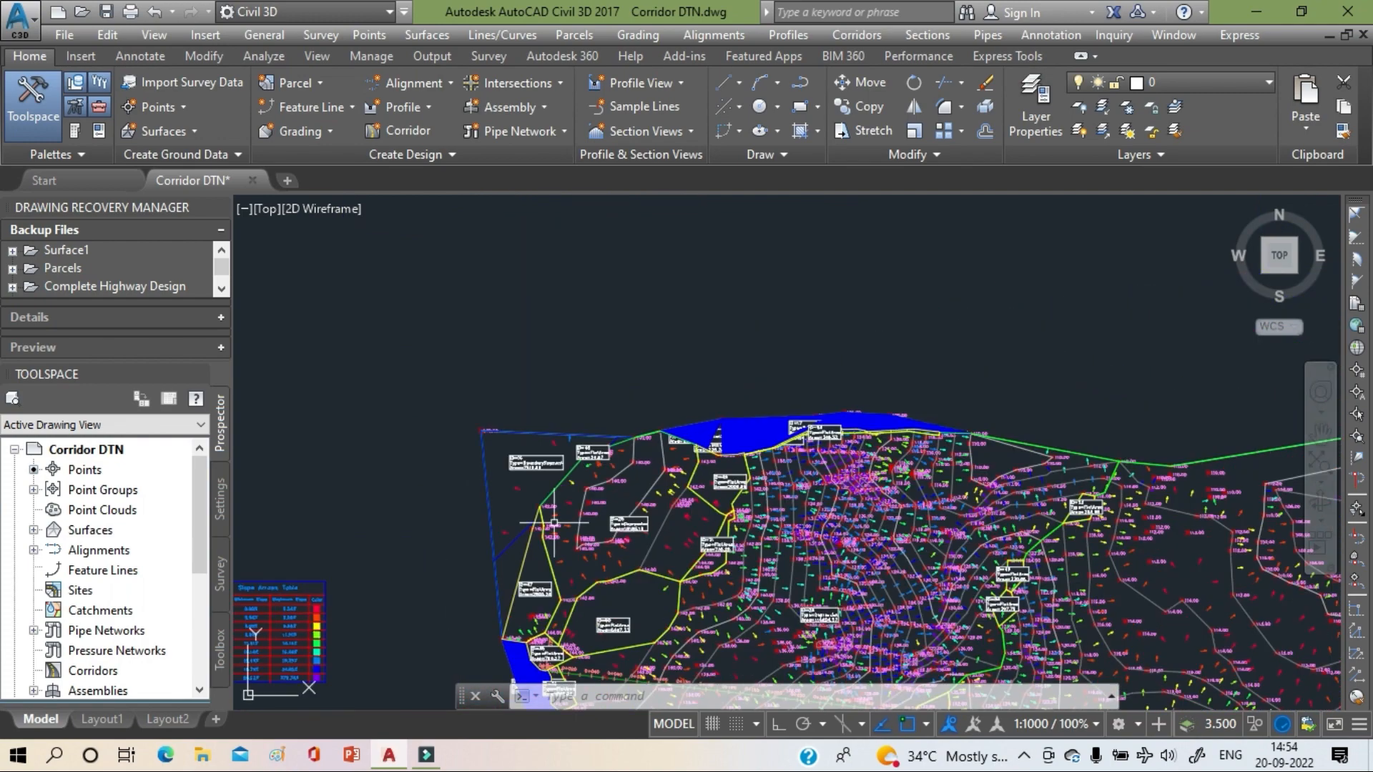
scroll(626, 461, up, 2)
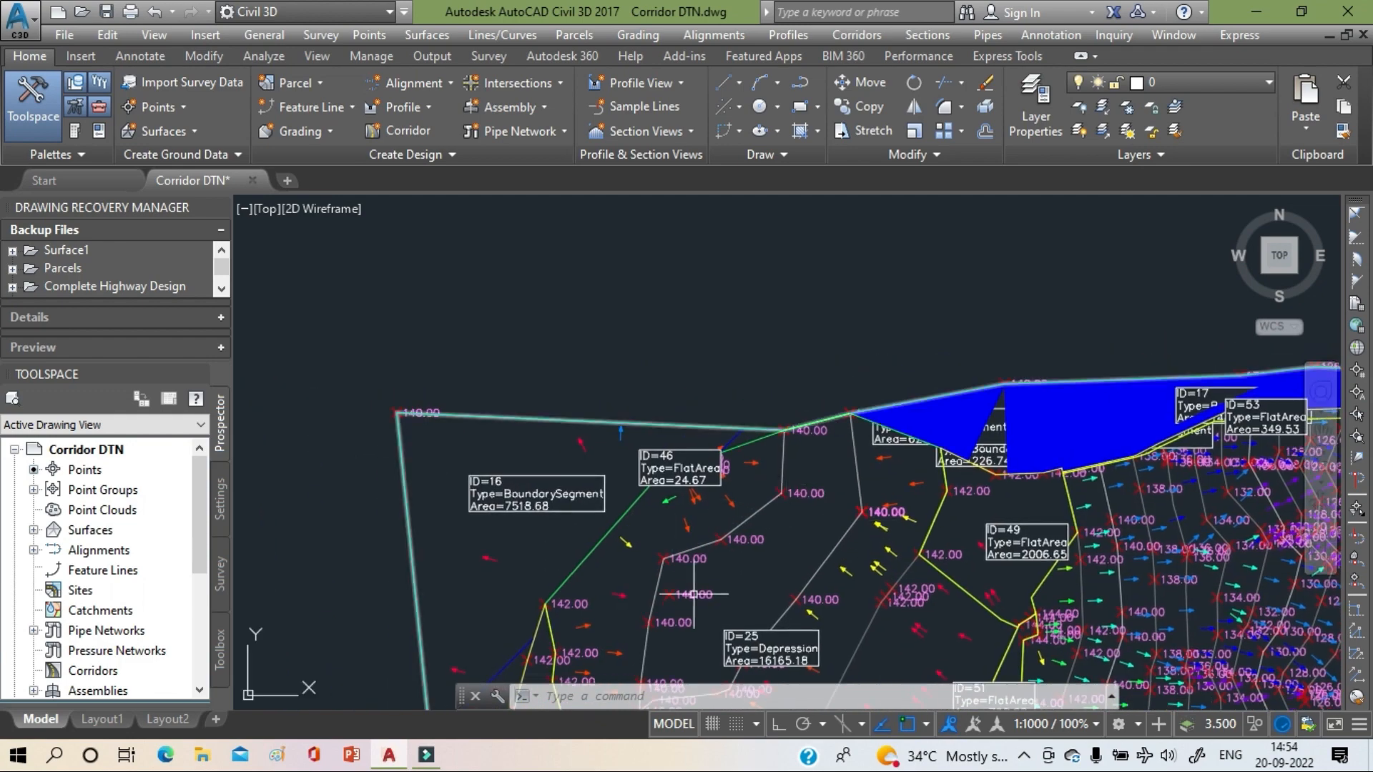
scroll(579, 447, up, 2)
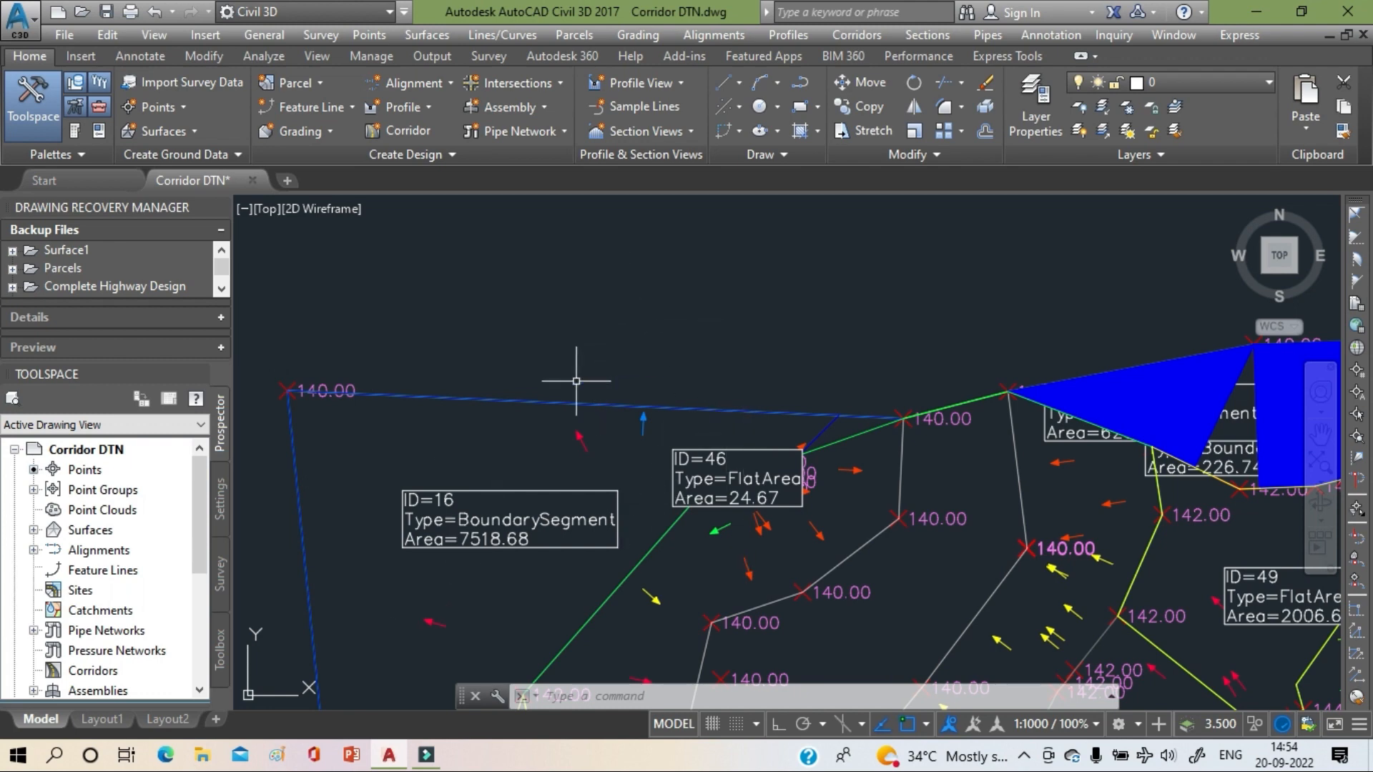
scroll(561, 377, down, 8)
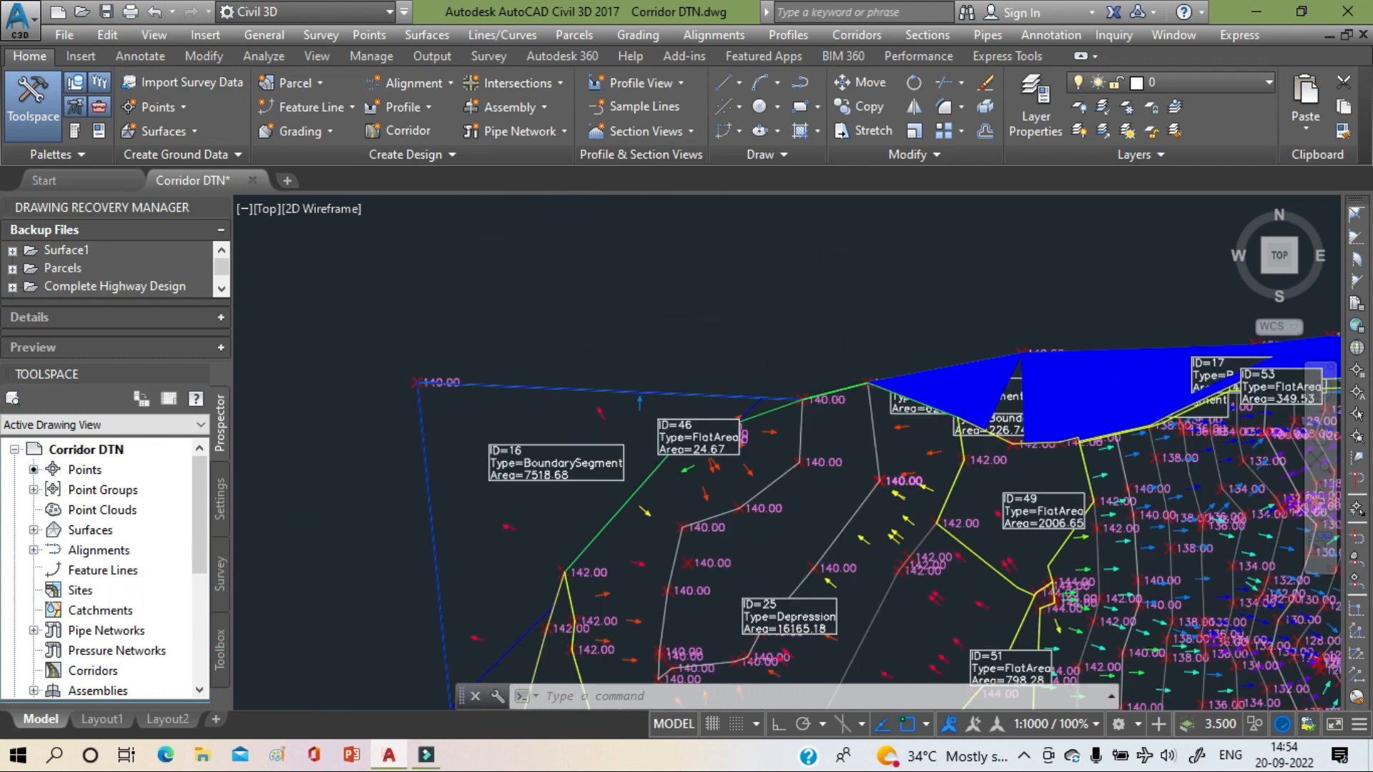
- Look over the terrain along Alignment - 1 and the boundary segment watersheds at the surface's southern edge, including ID 12 and ID 13
scroll(459, 293, up, 10)
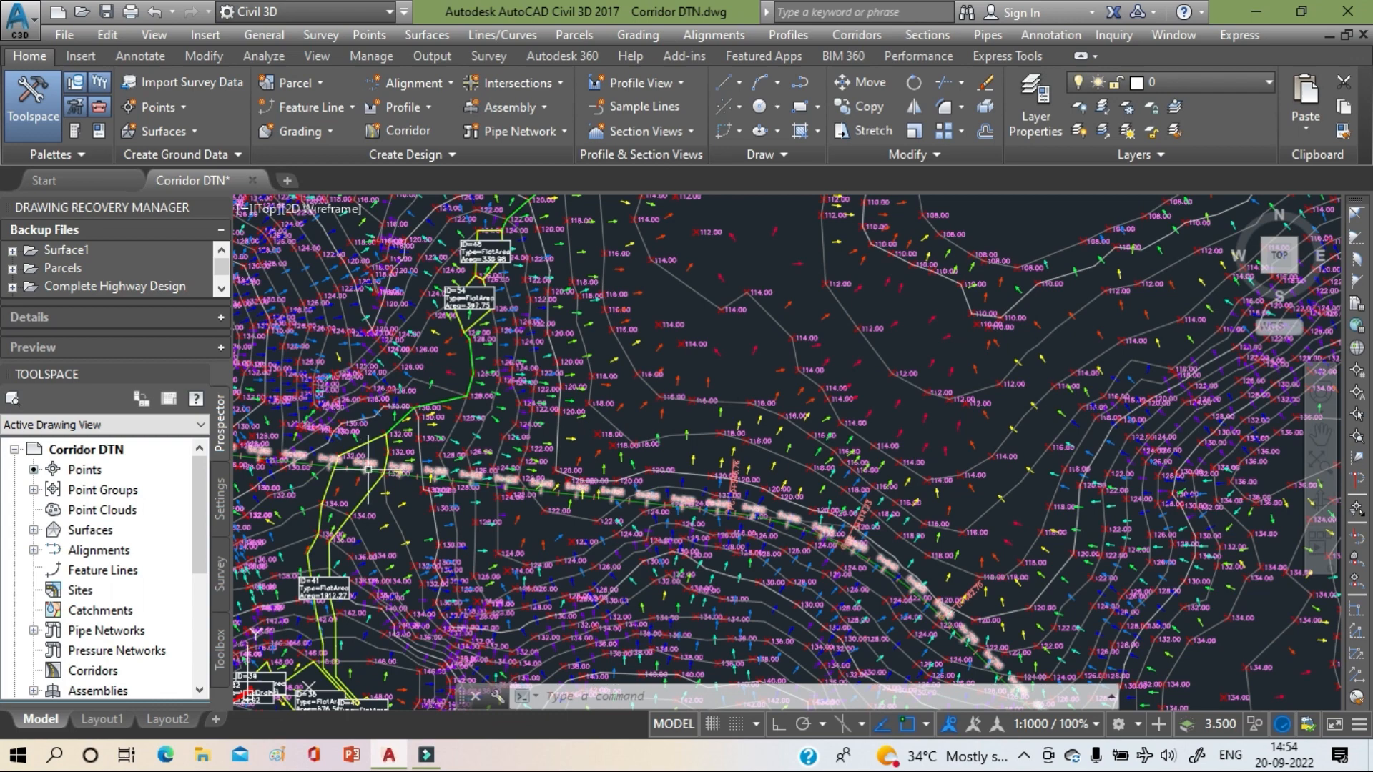
scroll(788, 461, down, 5)
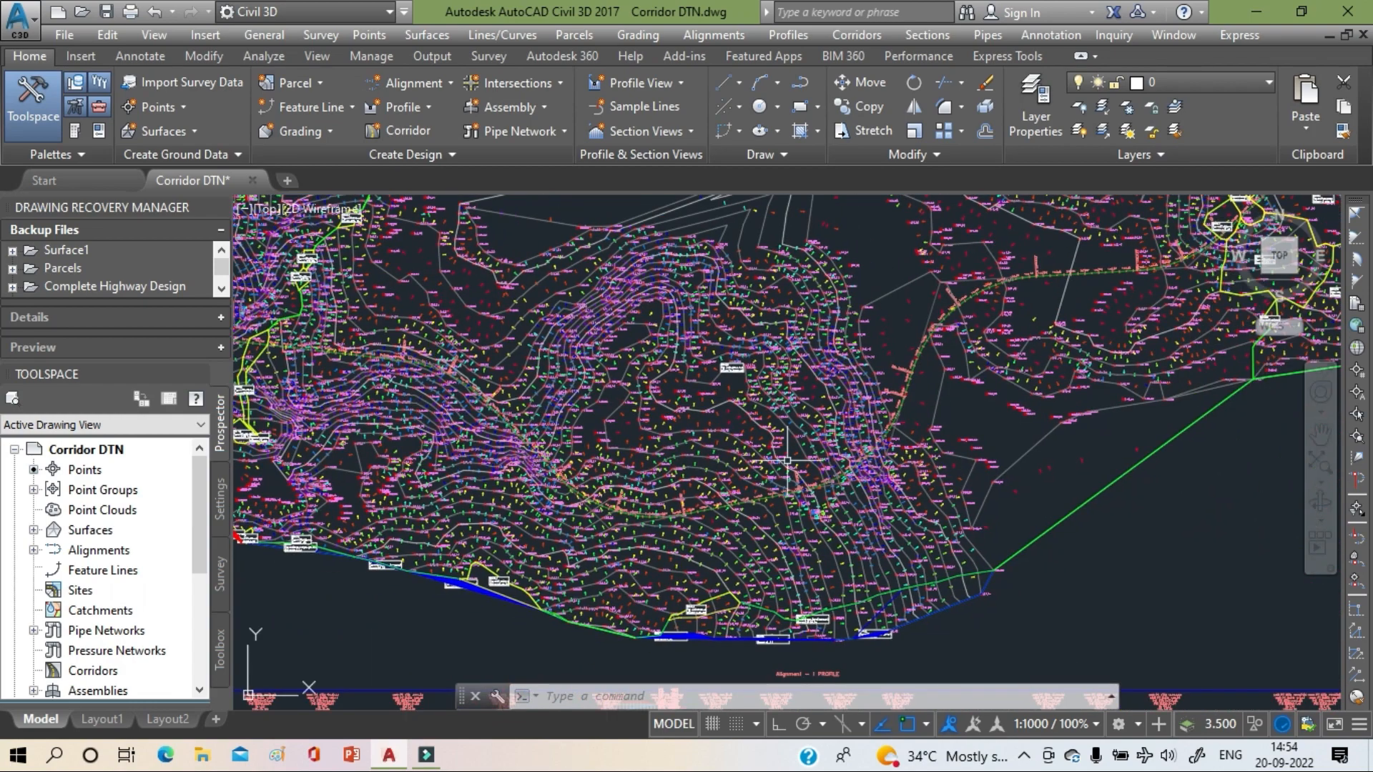
middle_drag(881, 649, 697, 516)
scroll(697, 516, up, 3)
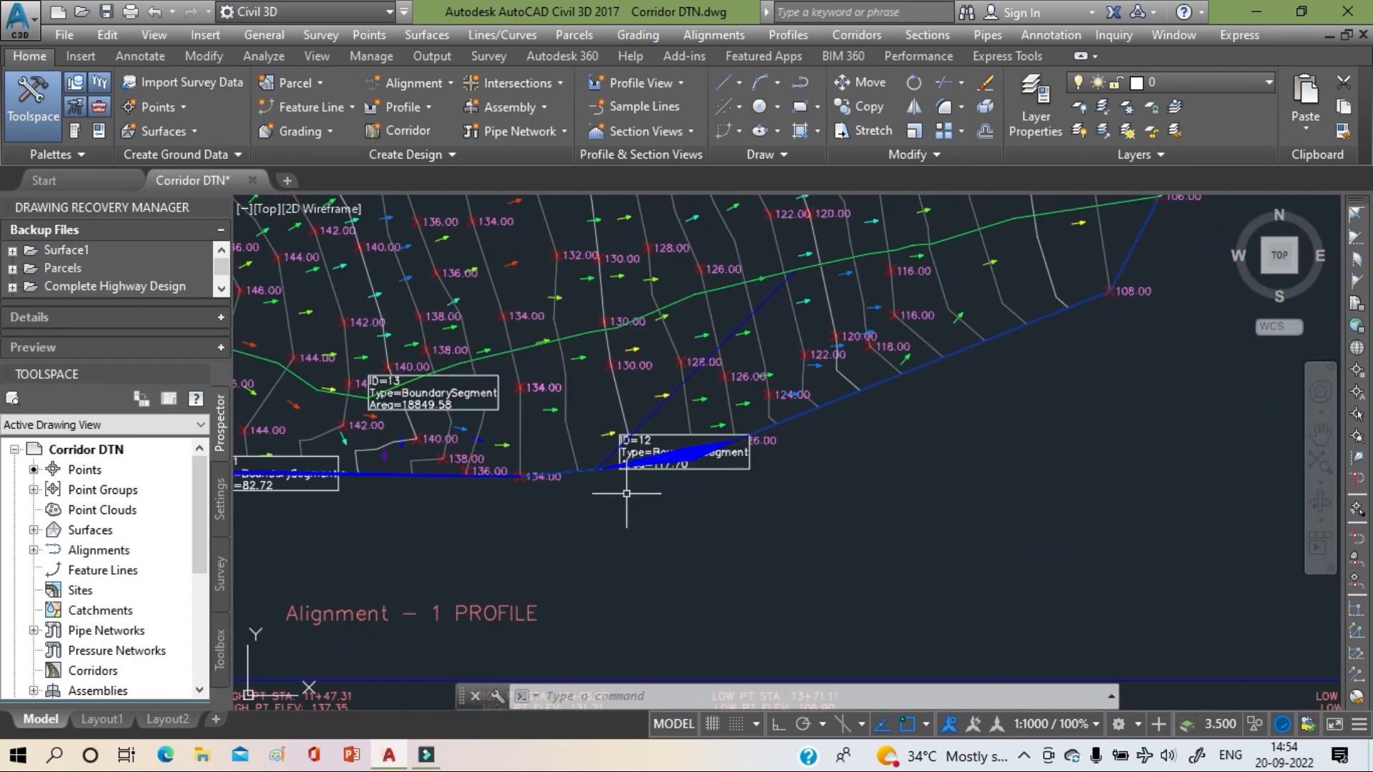
scroll(909, 611, down, 3)
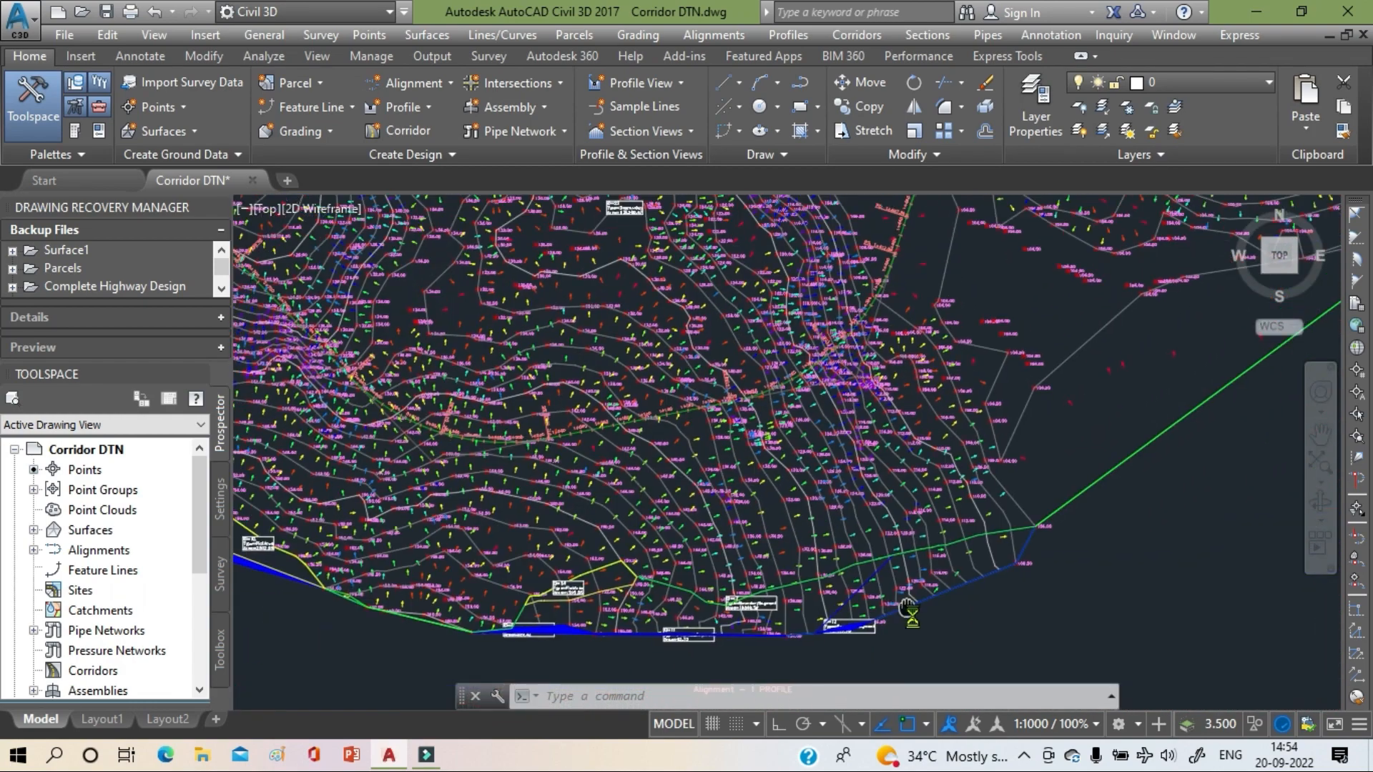
scroll(819, 462, down, 3)
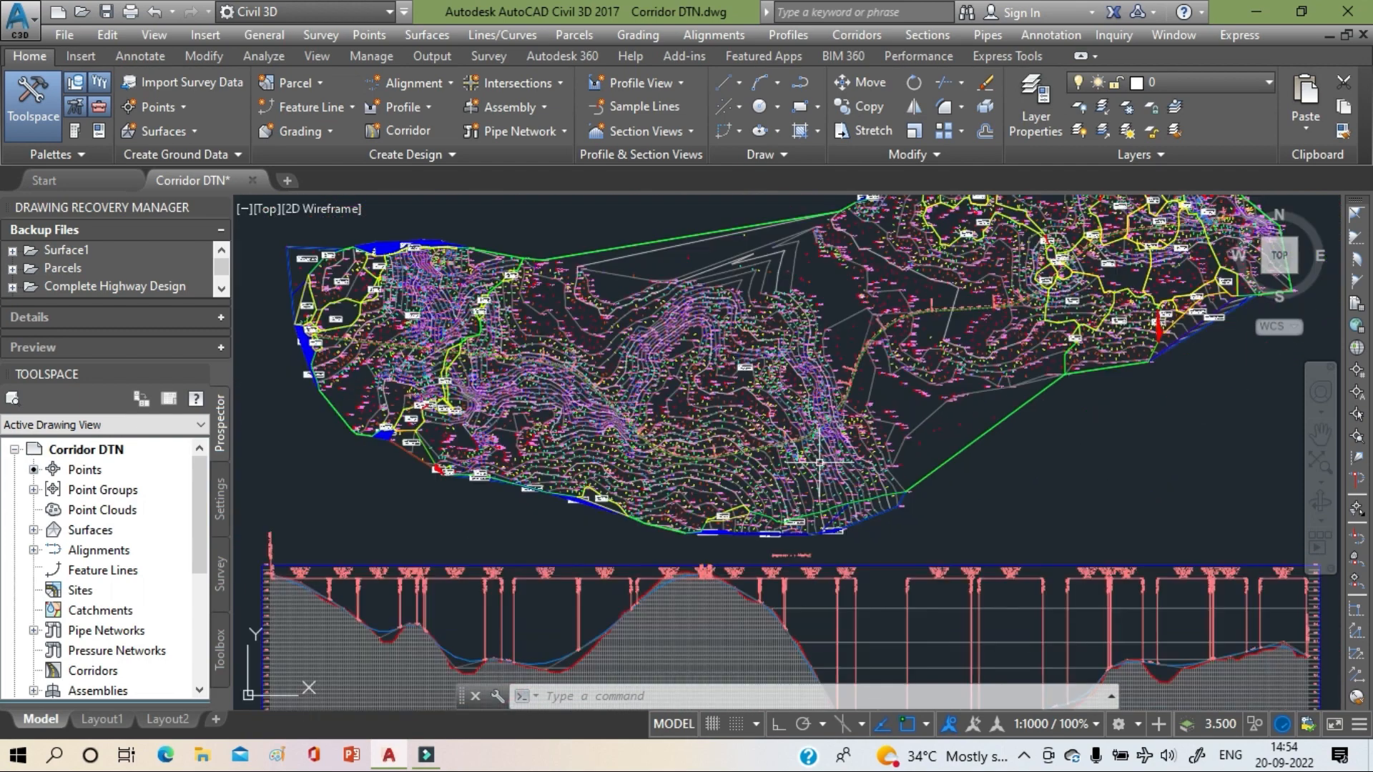
mouse_move(819, 463)
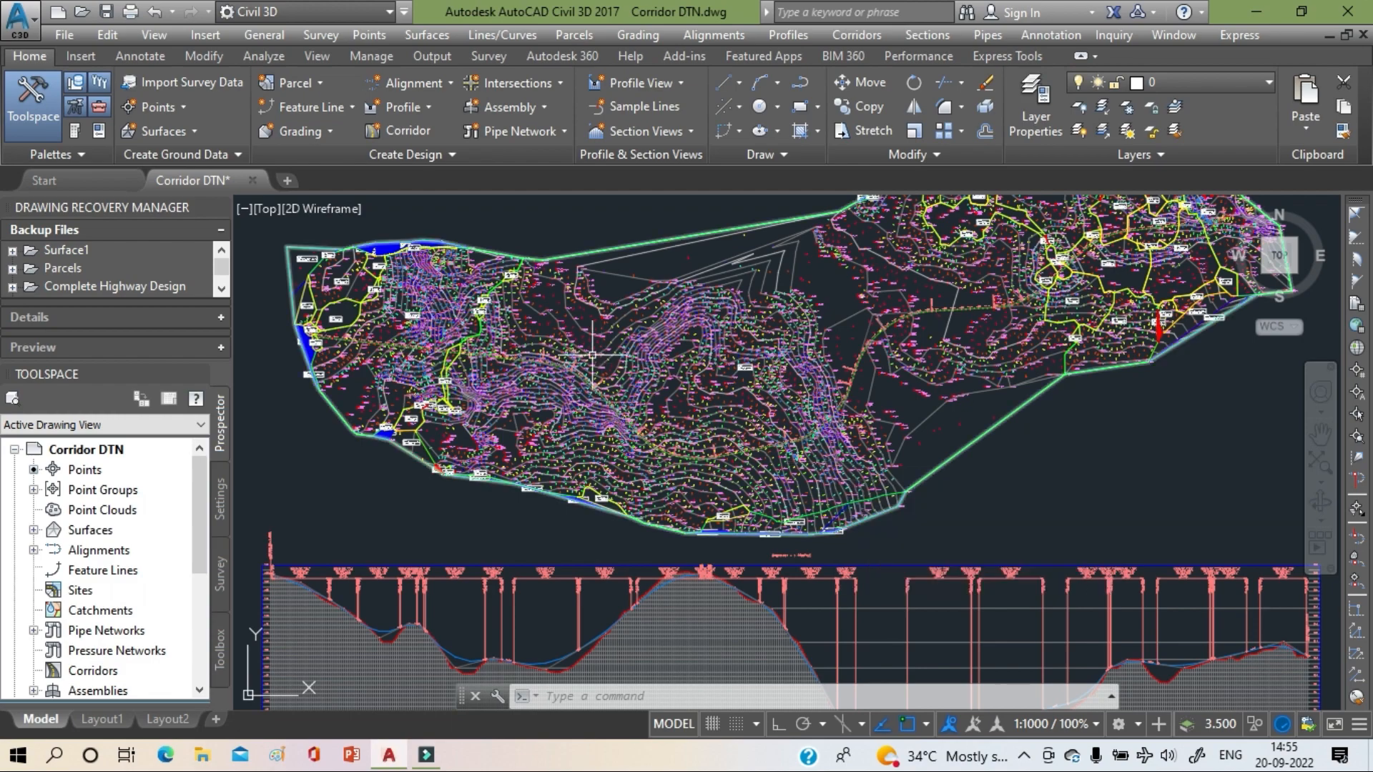
scroll(591, 356, up, 5)
scroll(587, 331, up, 3)
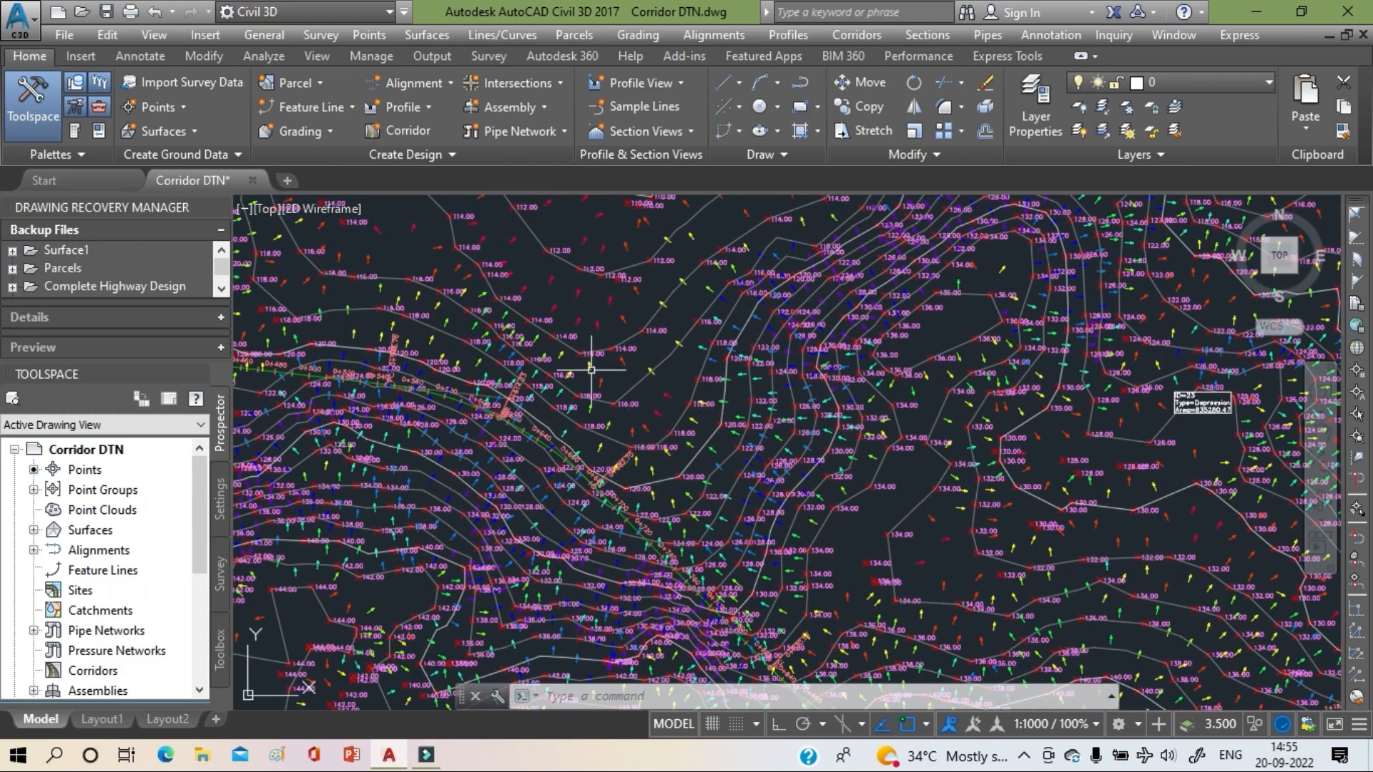
- Review the types, drainage targets, segment displays and areas in the Watersheds Table west of the profile view
scroll(591, 370, down, 5)
middle_drag(593, 370, 970, 291)
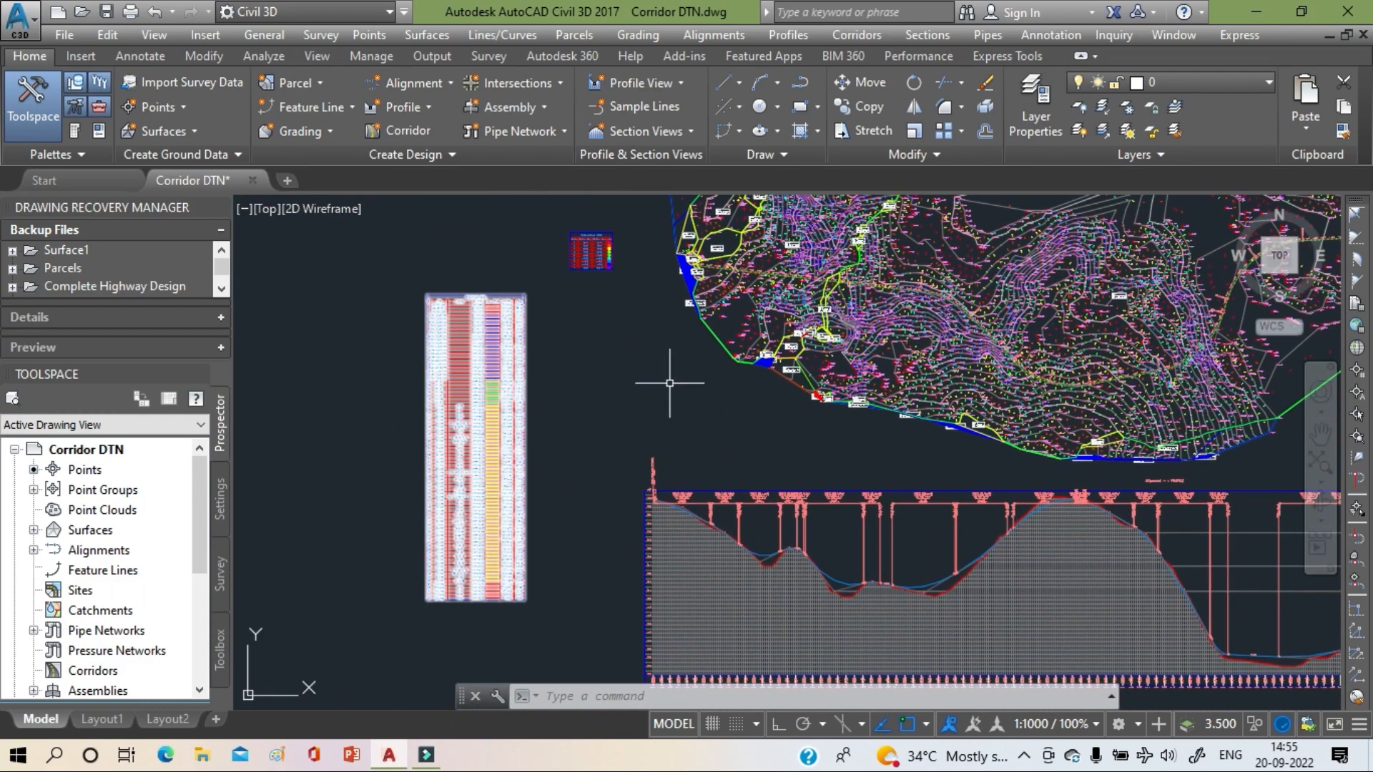
middle_drag(669, 384, 690, 373)
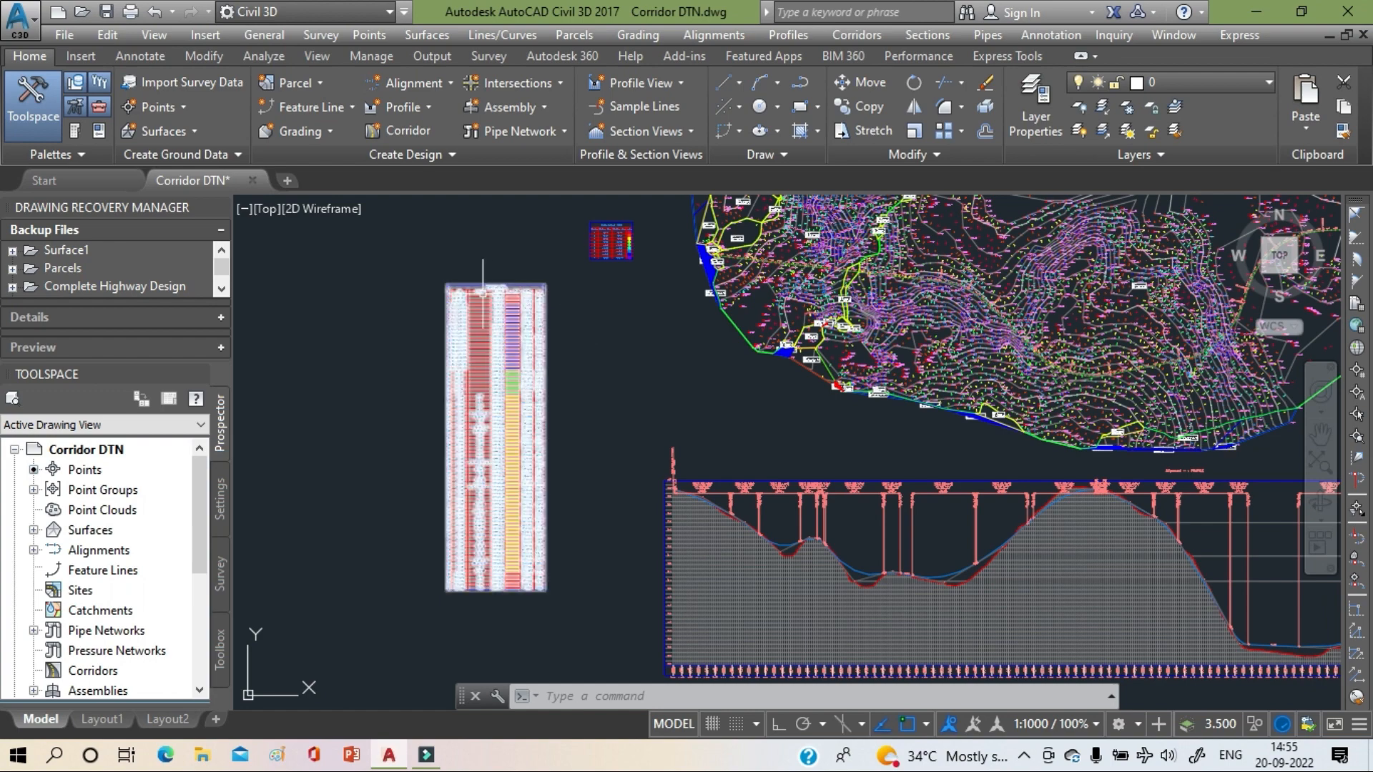
scroll(475, 294, up, 5)
middle_drag(536, 294, 561, 292)
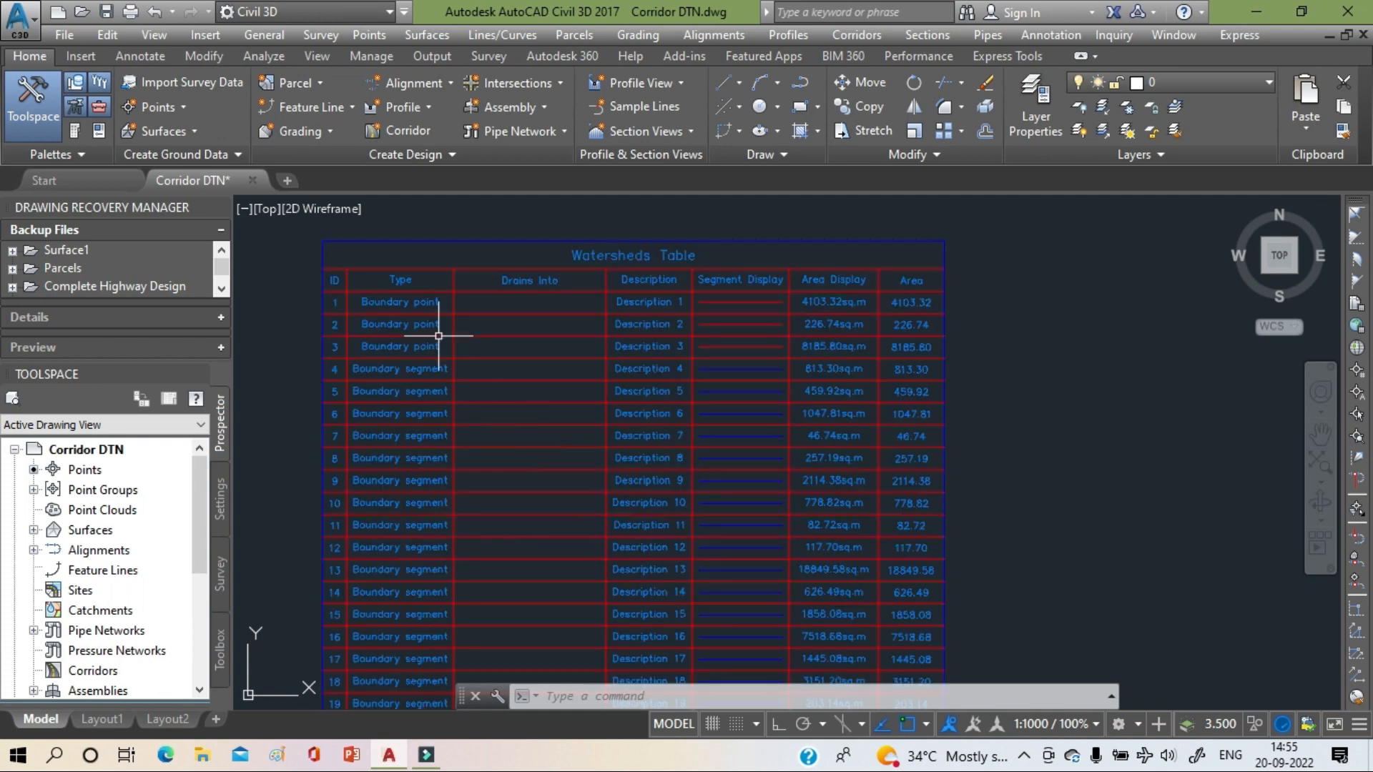
scroll(565, 319, down, 3)
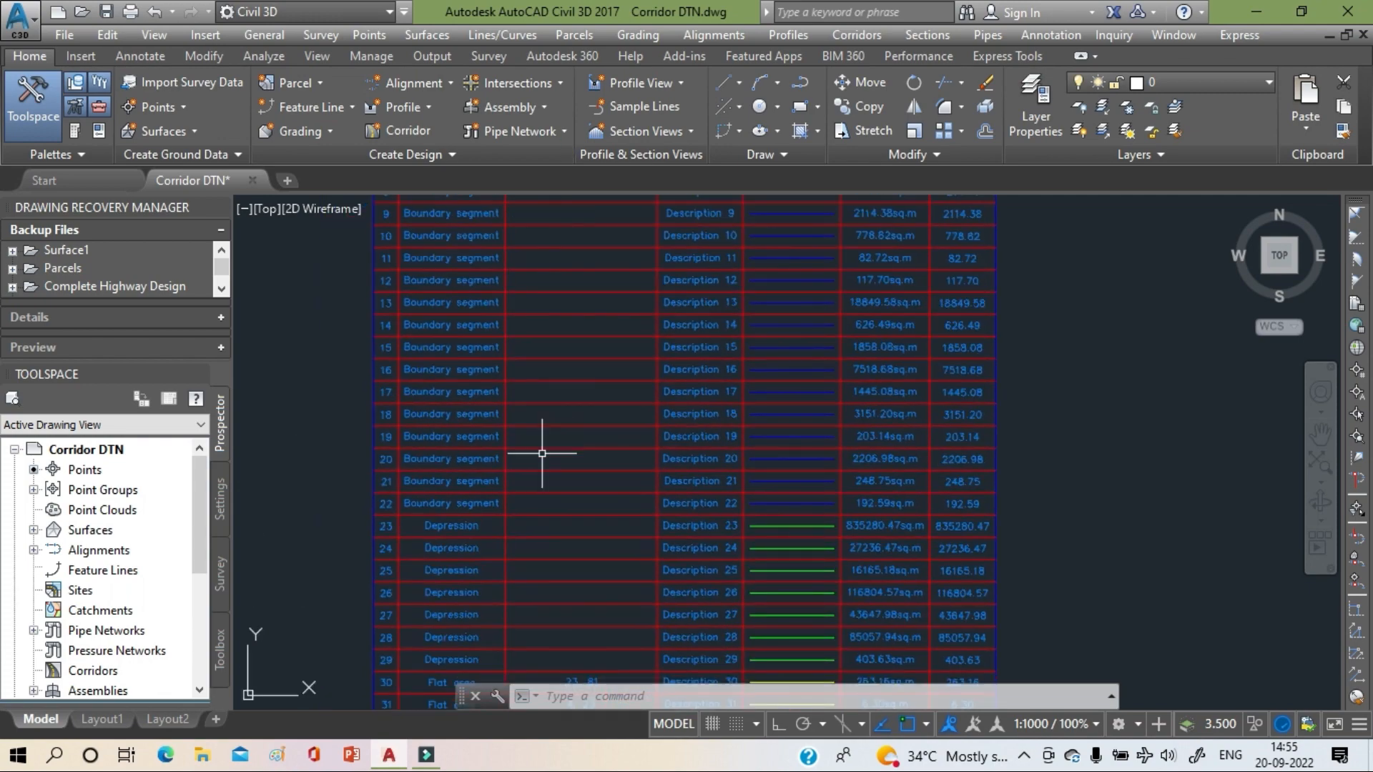
scroll(503, 452, up, 4)
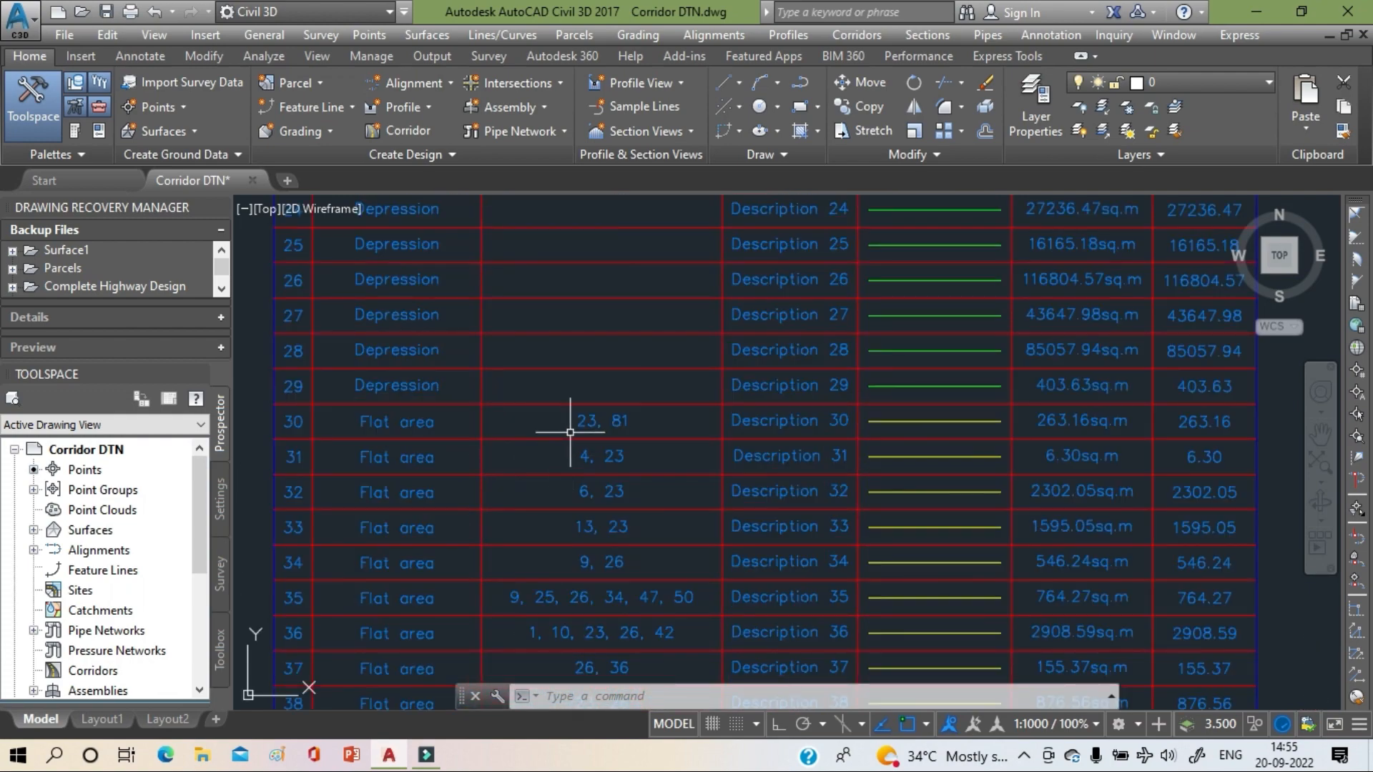
middle_drag(658, 408, 614, 290)
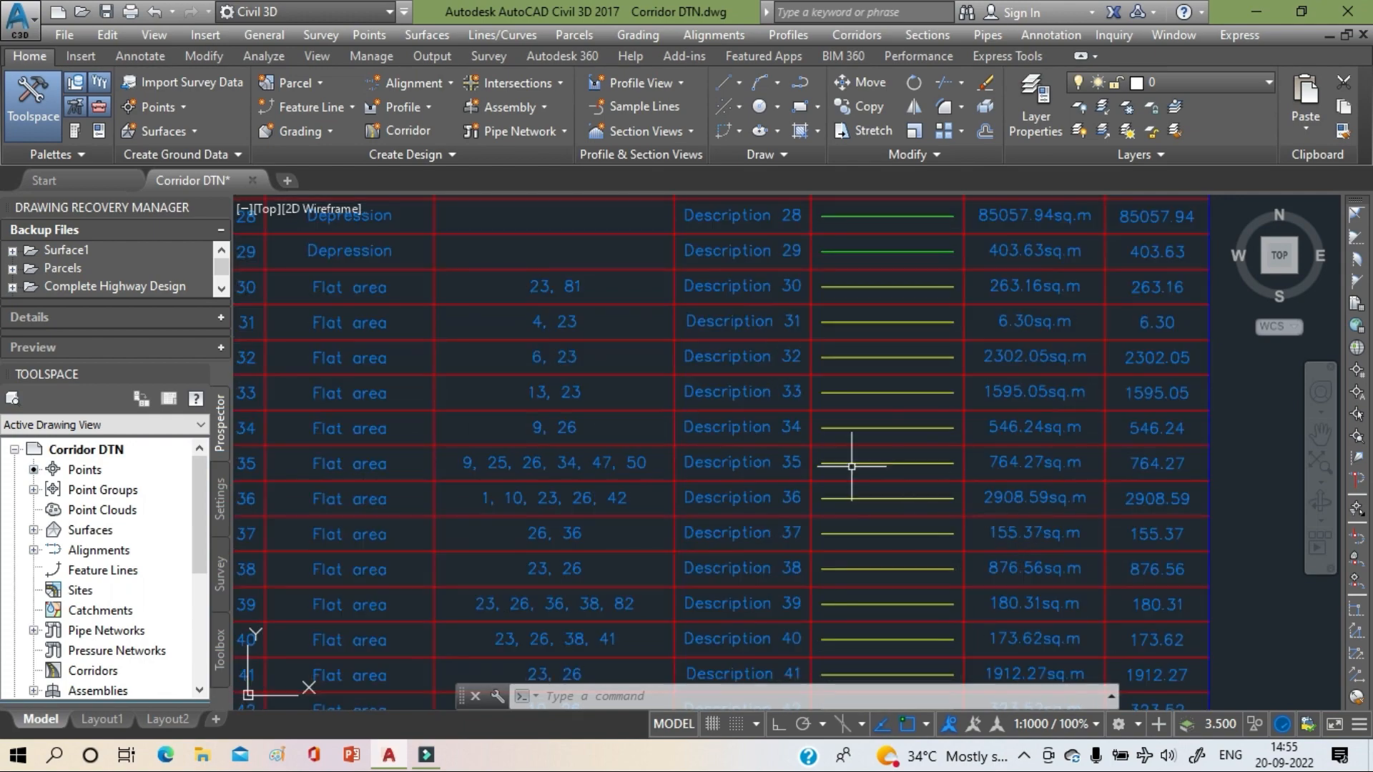
scroll(934, 453, down, 2)
mouse_move(848, 482)
middle_down()
mouse_move(744, 422)
mouse_move(635, 451)
mouse_move(629, 469)
middle_up()
scroll(603, 386, down, 5)
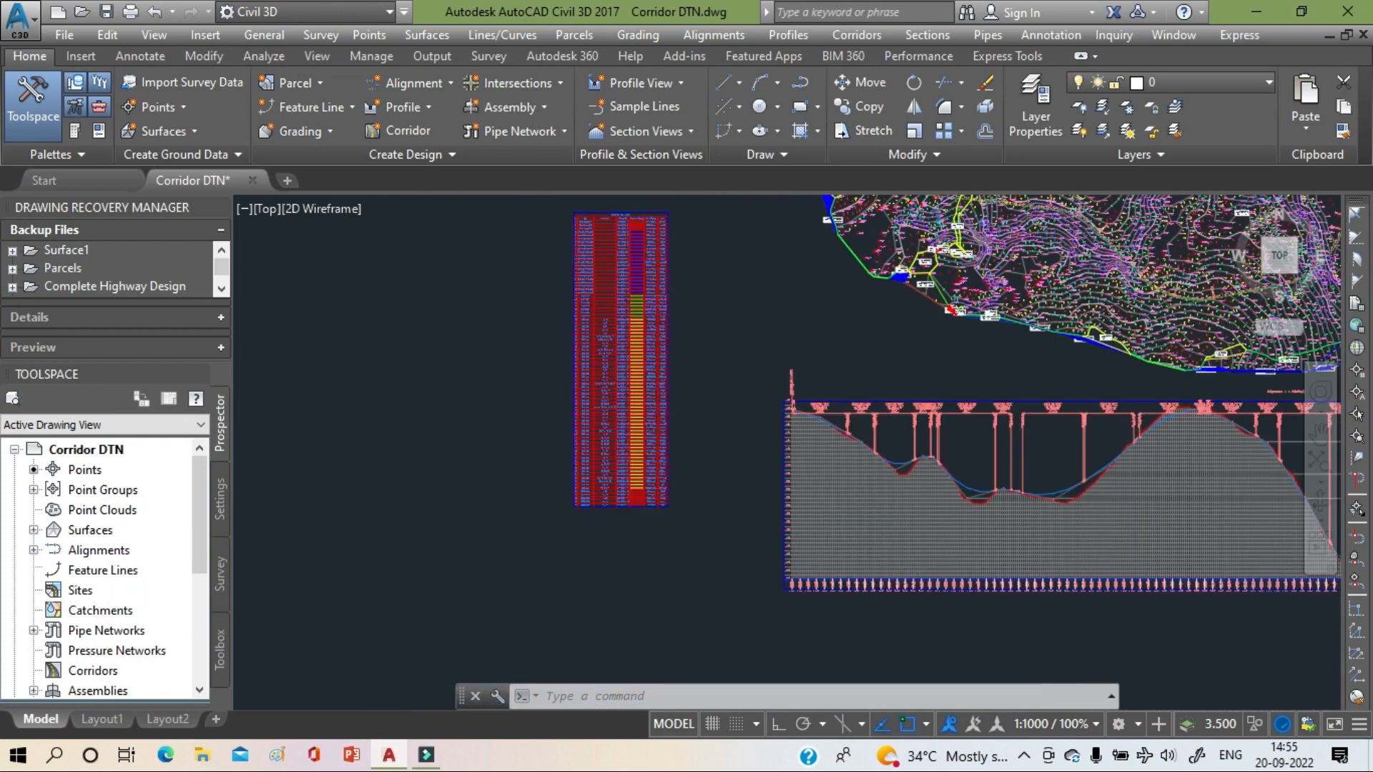
- Inspect the watersheds around flat areas ID 36 and ID 42 and boundary point ID 1, and relate them to the Watersheds Table
scroll(741, 412, up, 5)
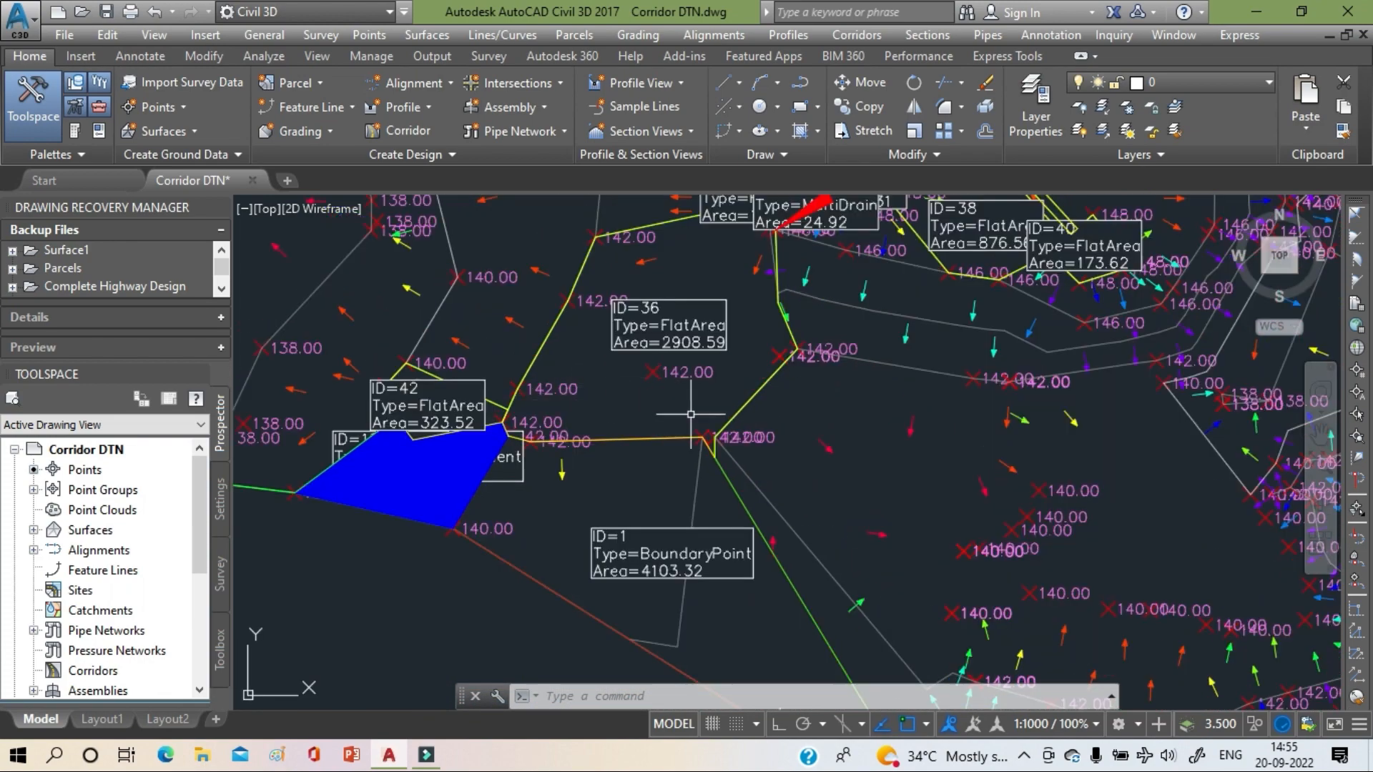
middle_drag(695, 414, 653, 424)
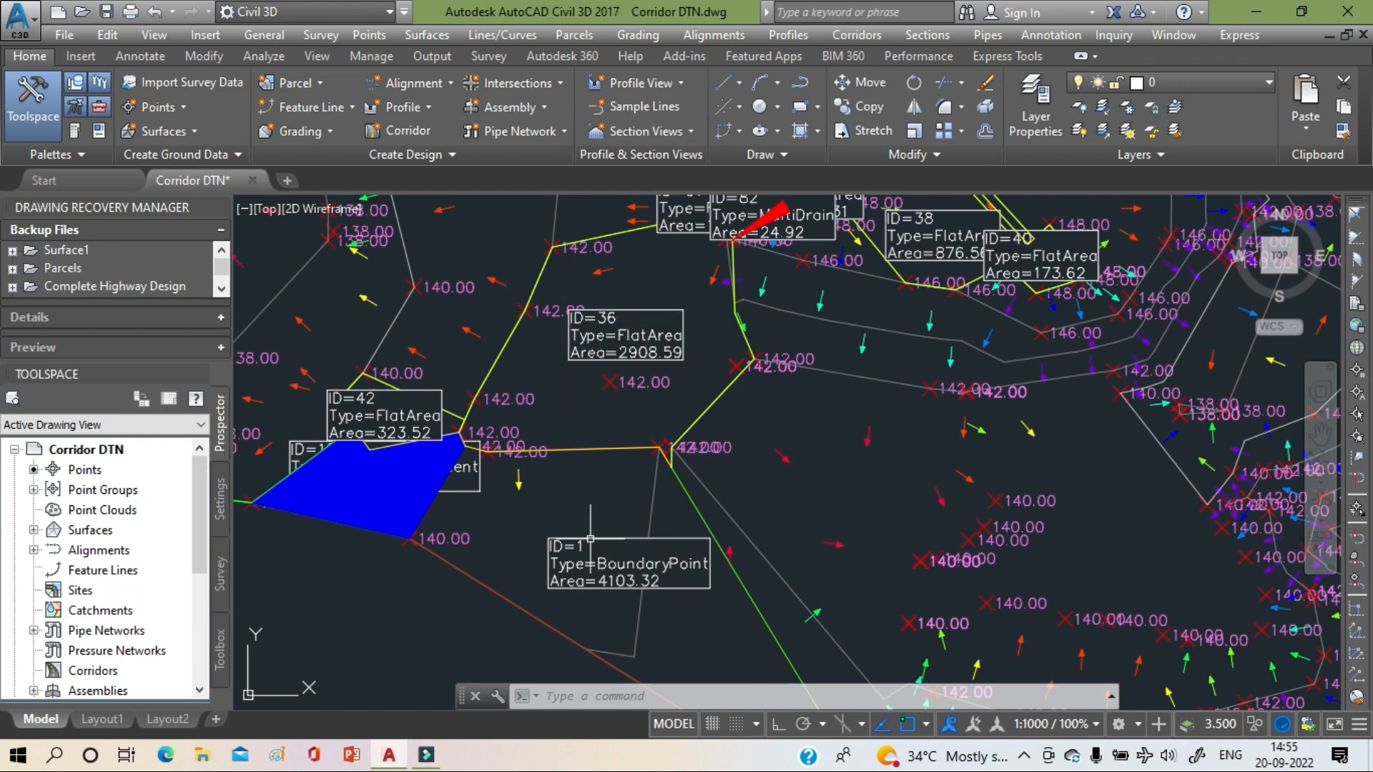
scroll(551, 500, down, 10)
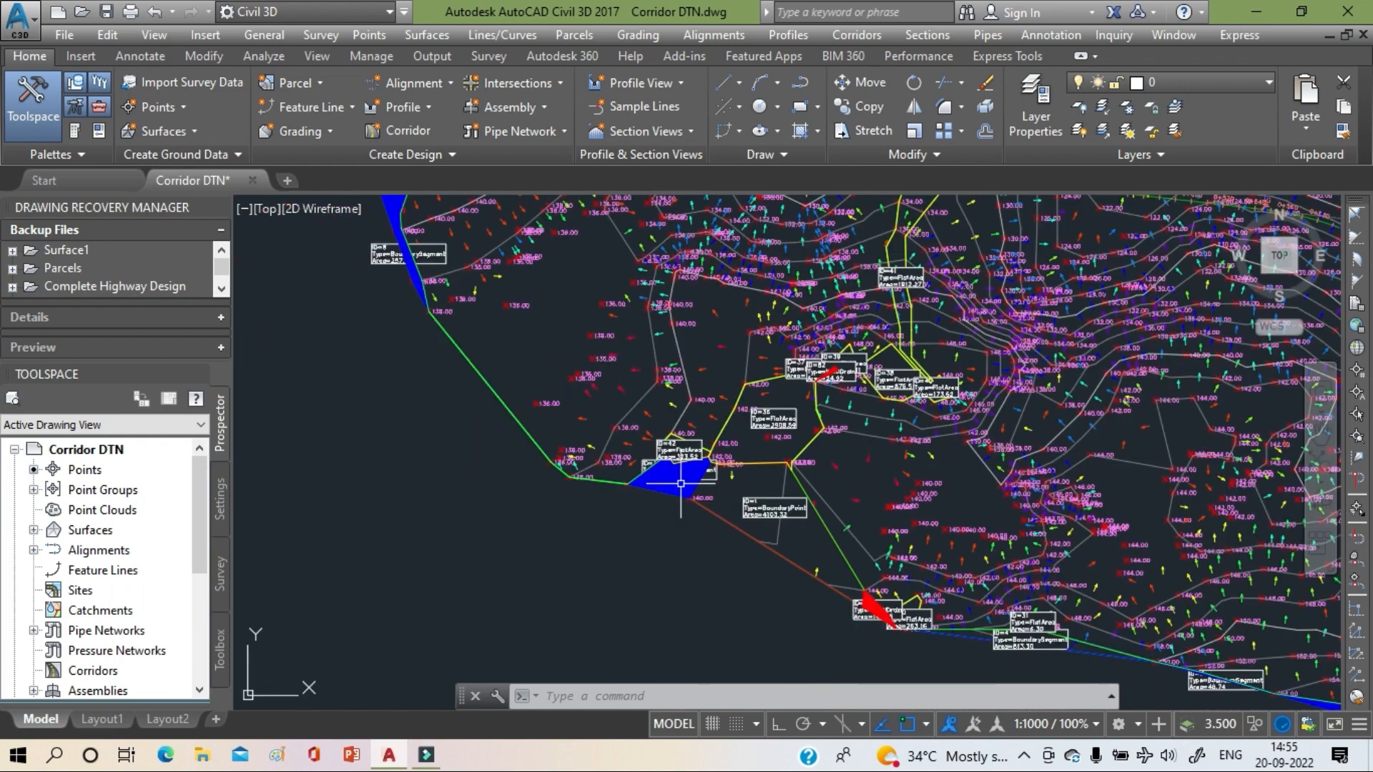
mouse_move(550, 500)
middle_down()
mouse_move(929, 401)
mouse_move(944, 357)
middle_up()
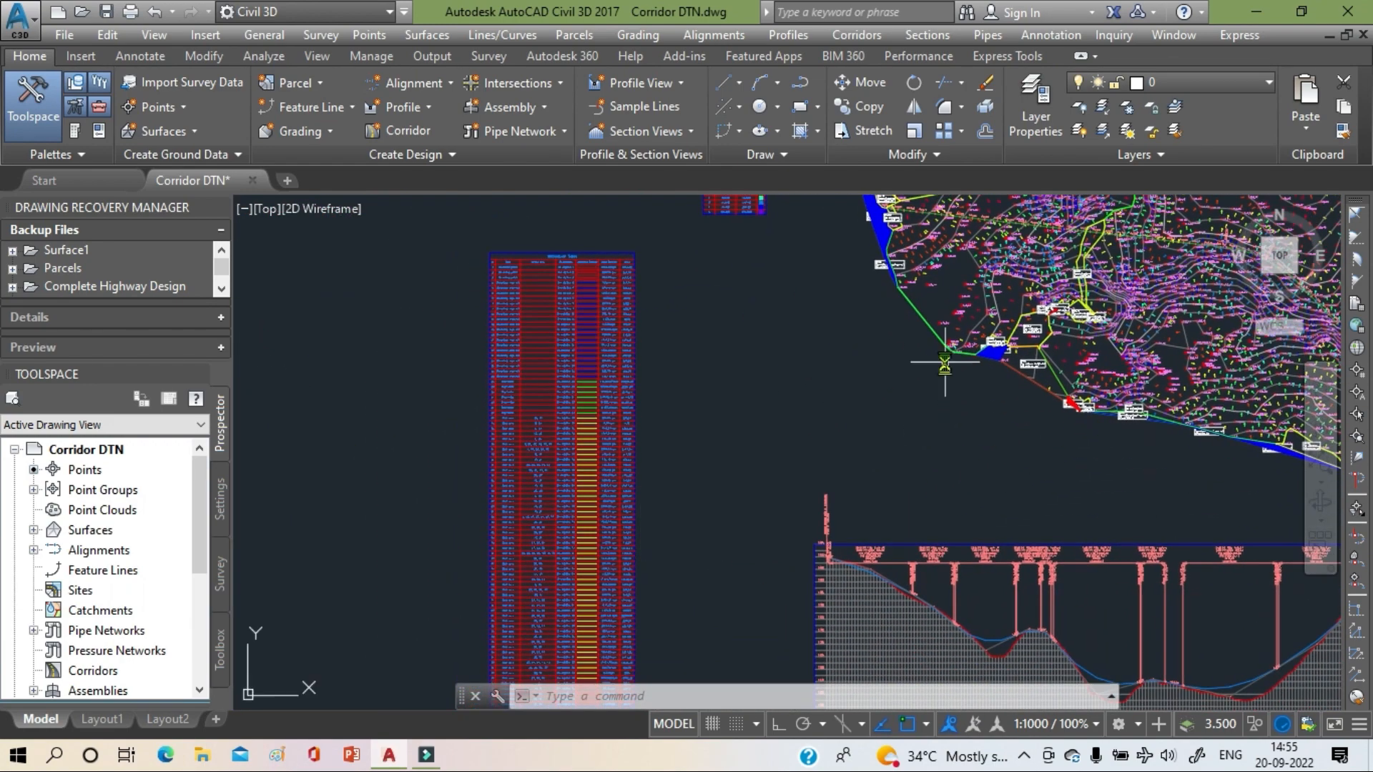
scroll(561, 408, up, 1)
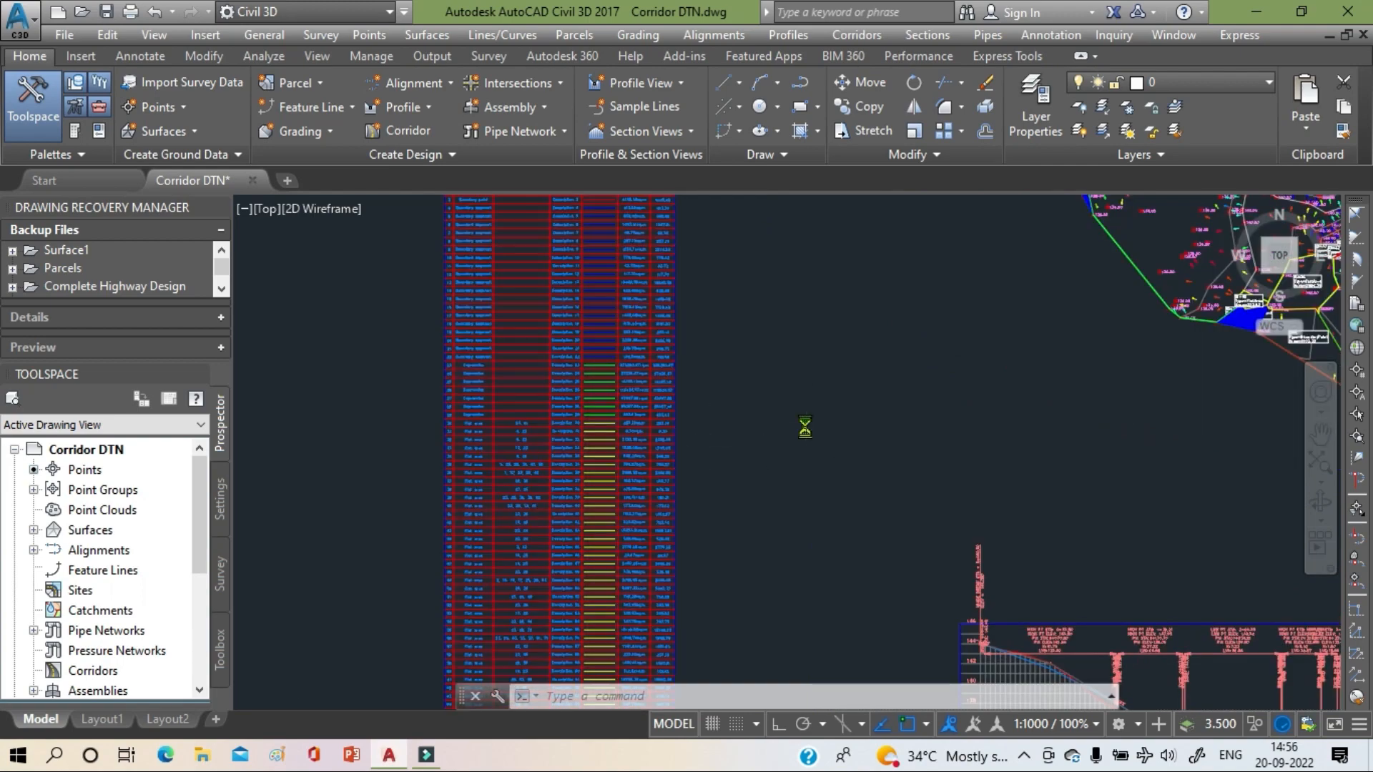
scroll(805, 428, down, 2)
mouse_move(804, 426)
middle_down()
mouse_move(386, 404)
mouse_move(313, 526)
mouse_move(201, 562)
middle_up()
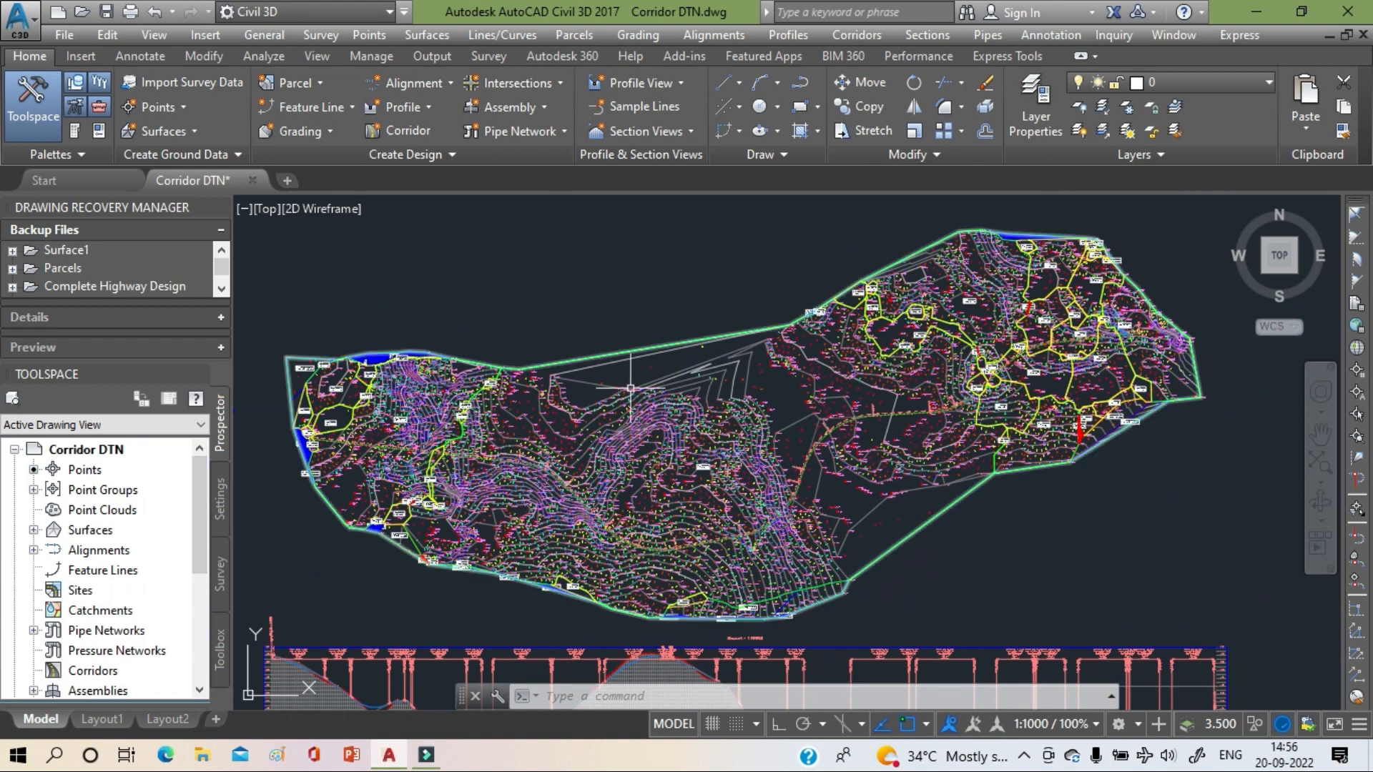
click(649, 339)
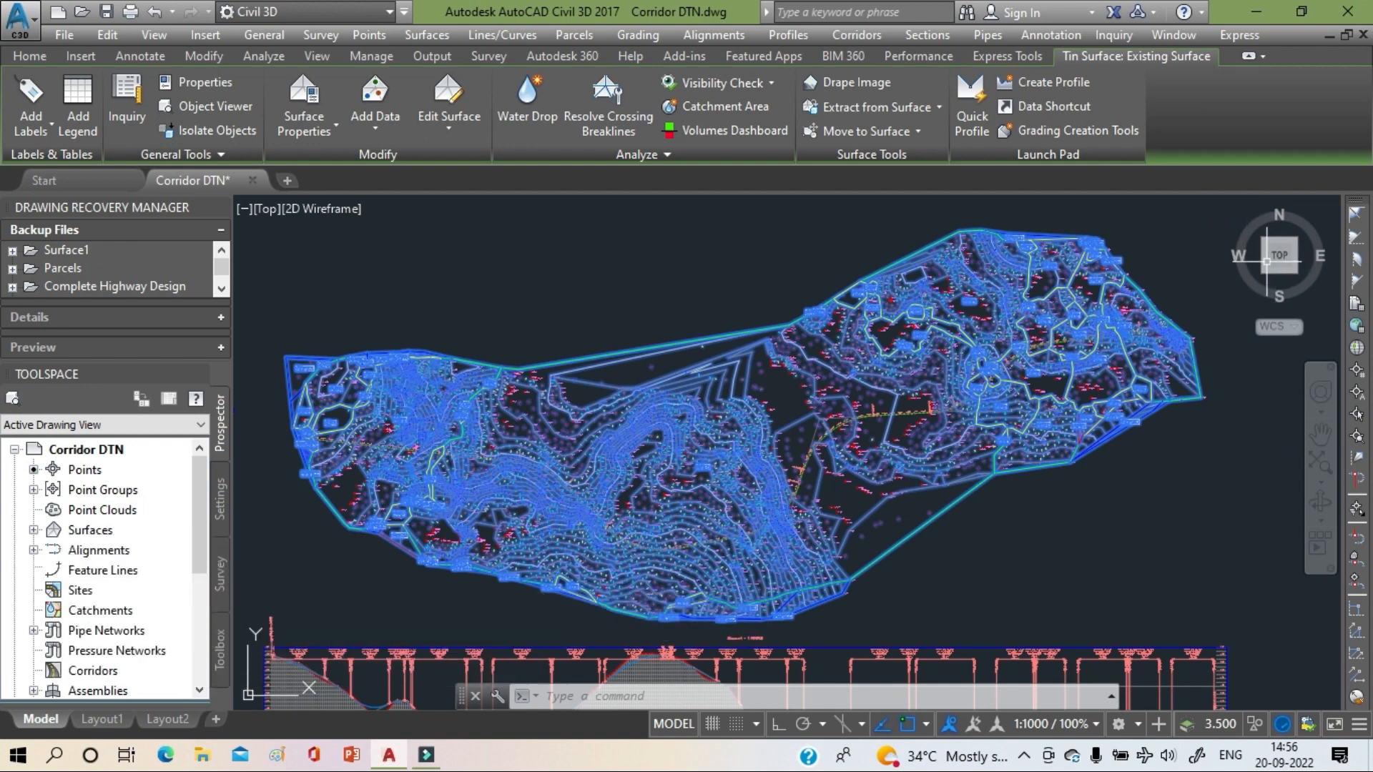
click(331, 210)
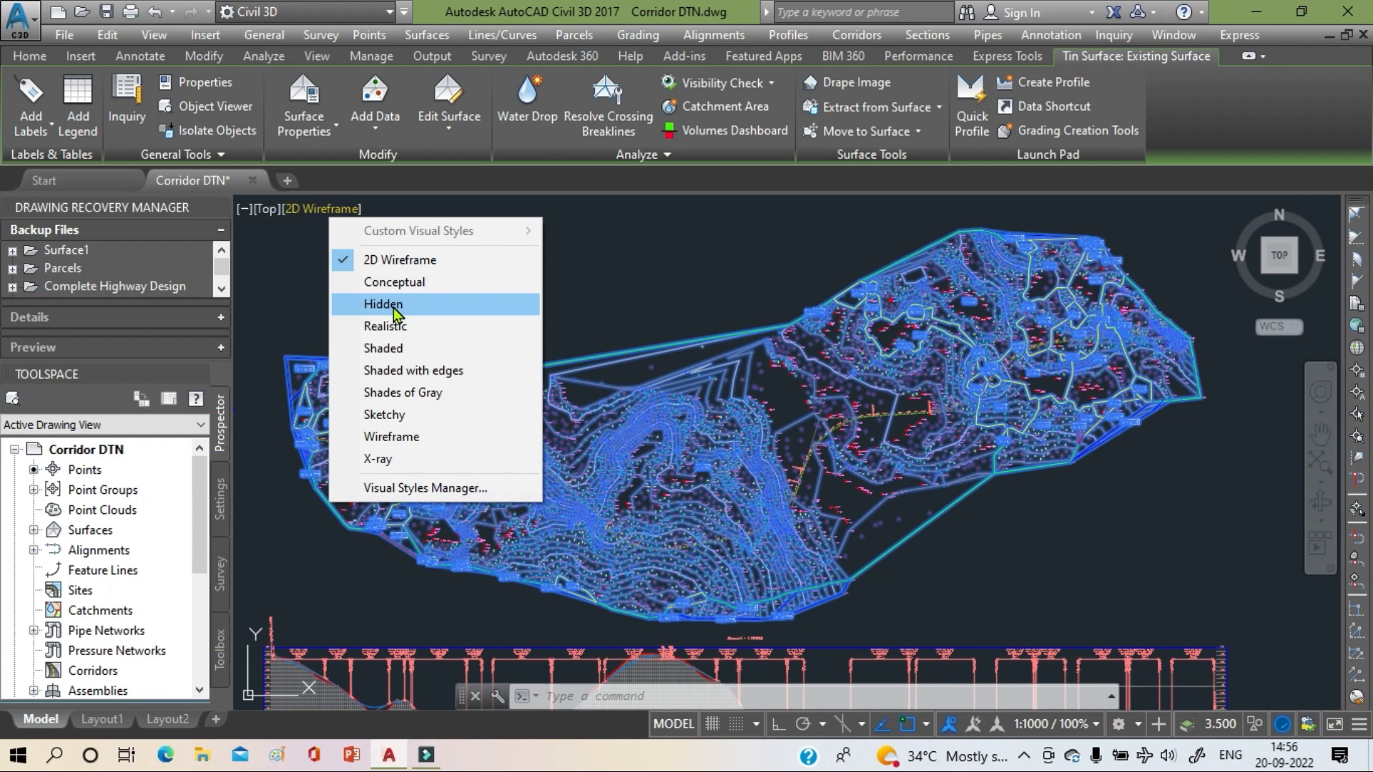
key(Escape)
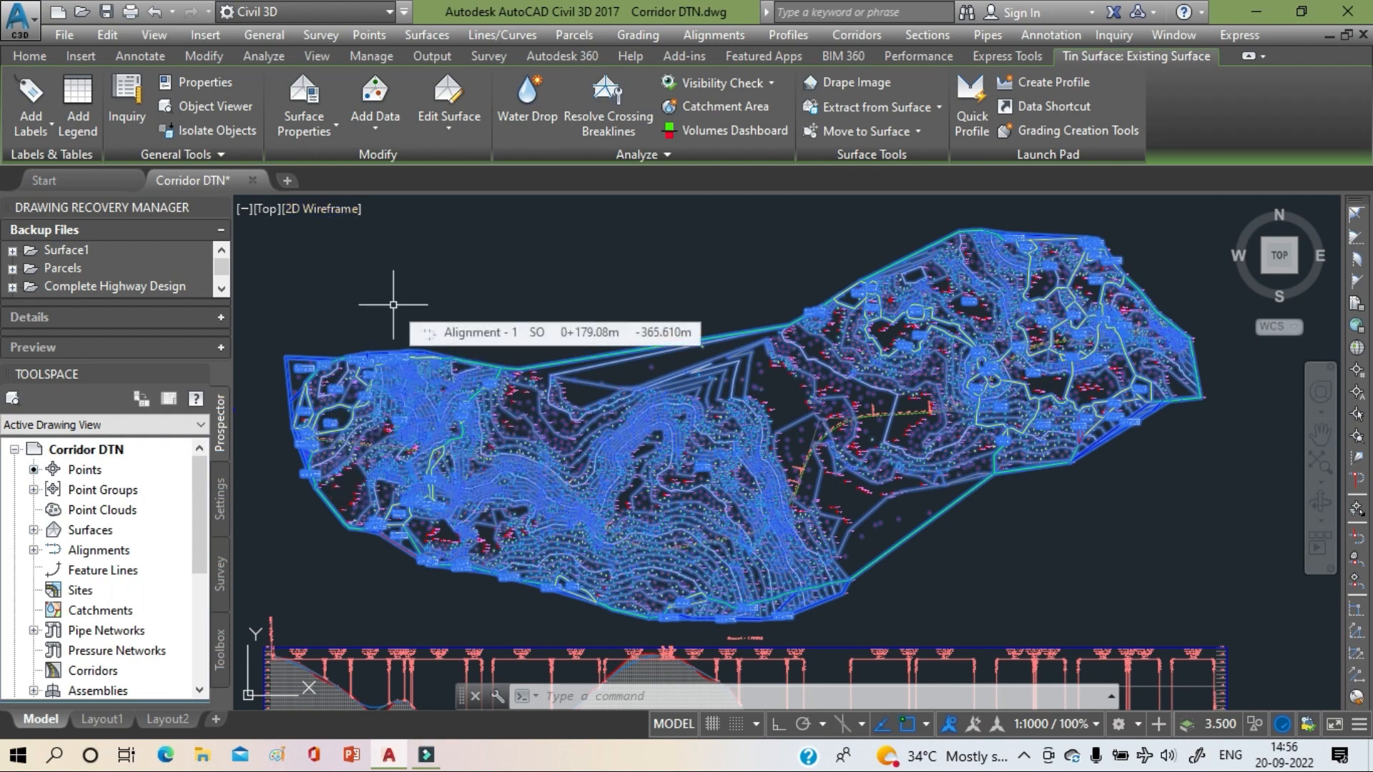
key(Escape)
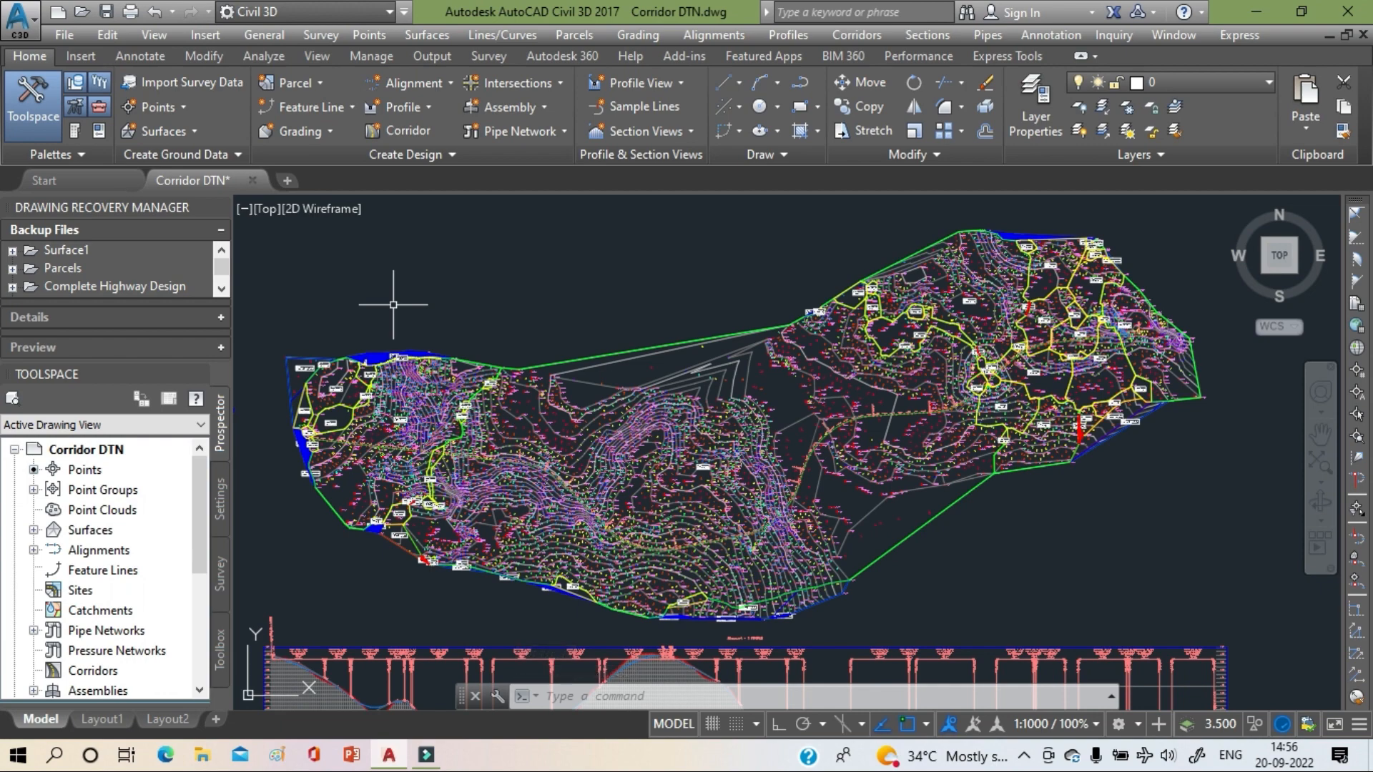
- Select Alignment - 1 near station 0+340 and trace its full route across the existing surface
scroll(402, 451, up, 10)
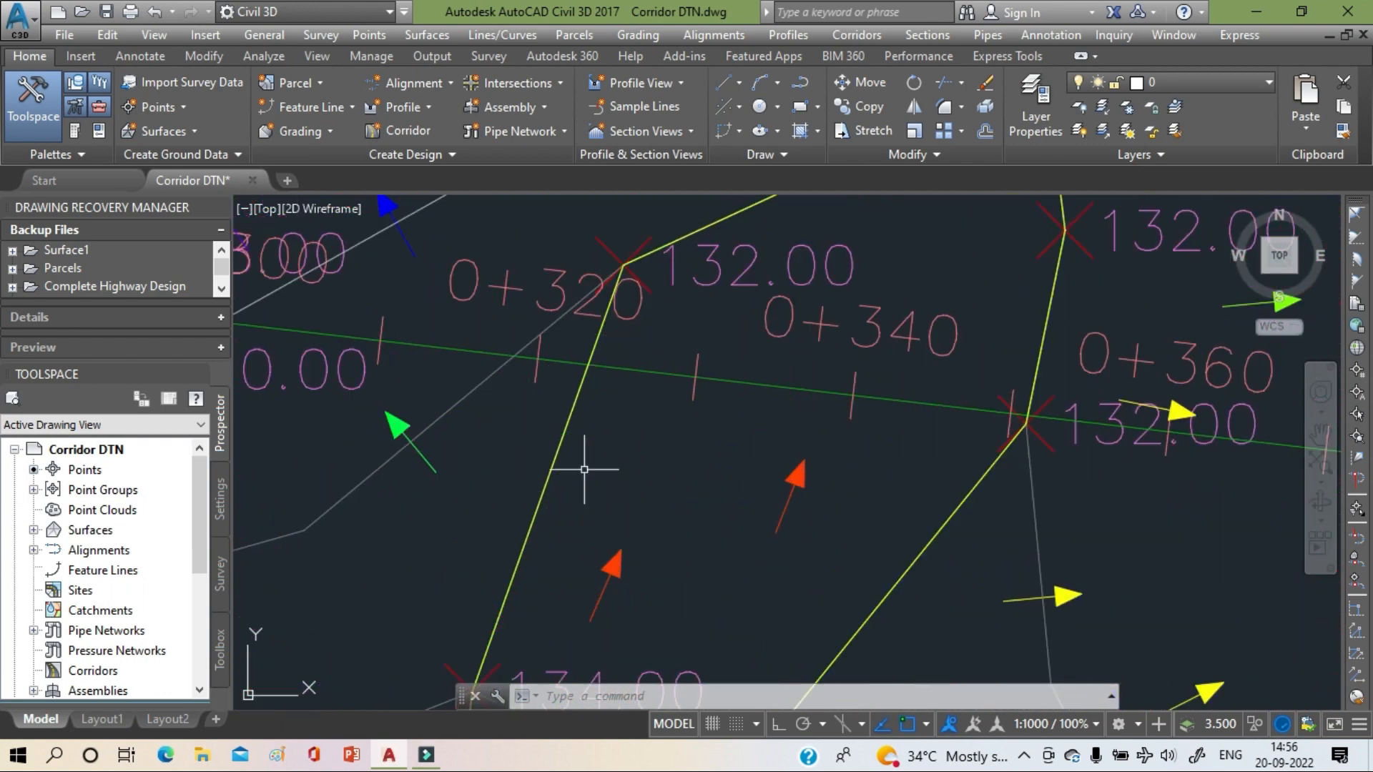
click(749, 386)
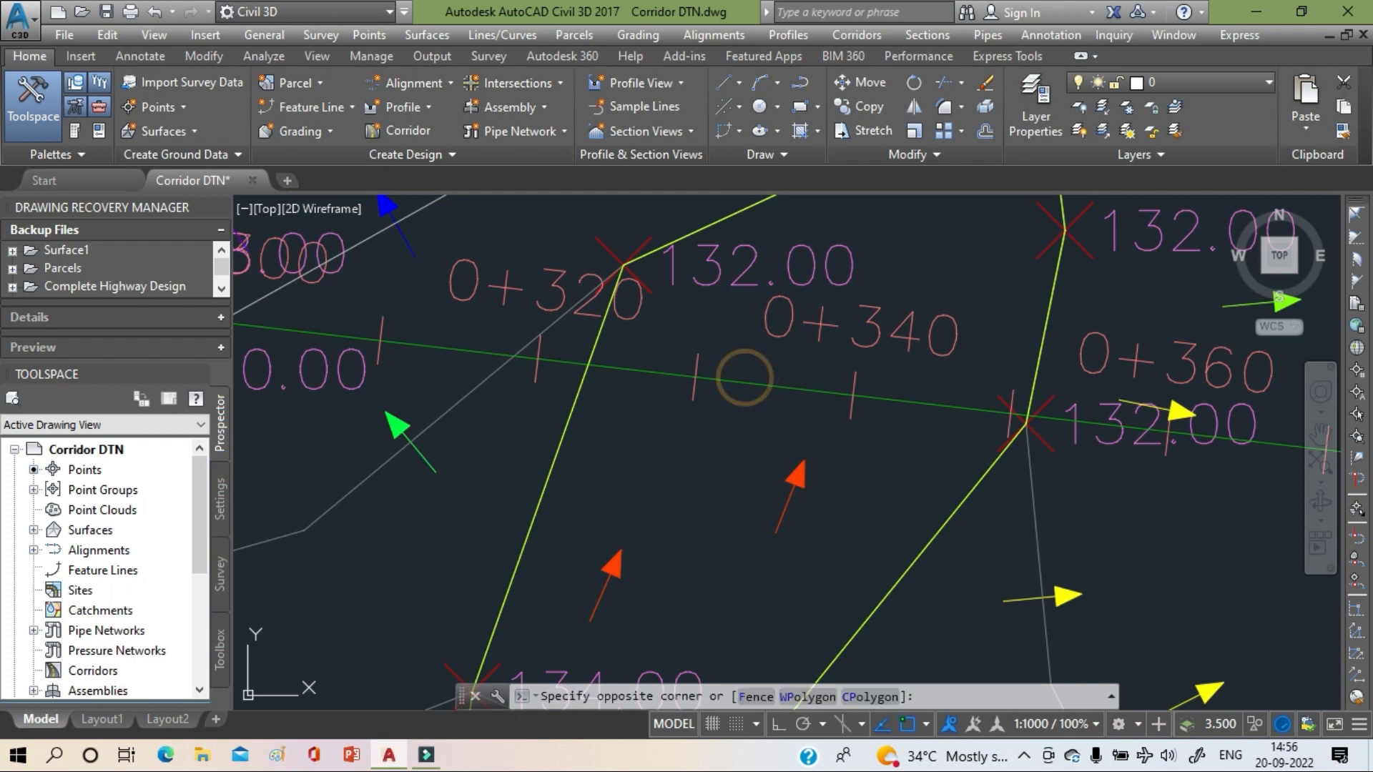
click(736, 384)
scroll(736, 384, down, 12)
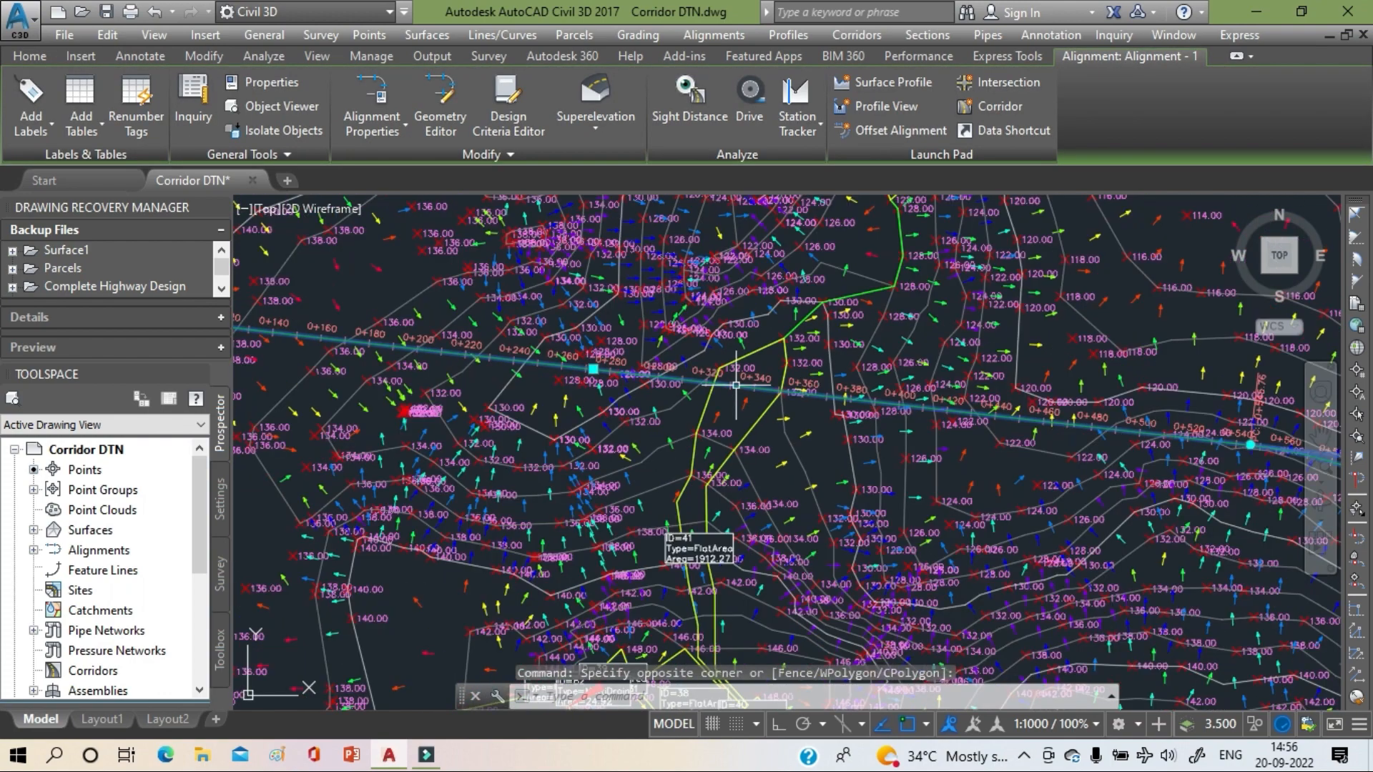
middle_drag(734, 384, 480, 341)
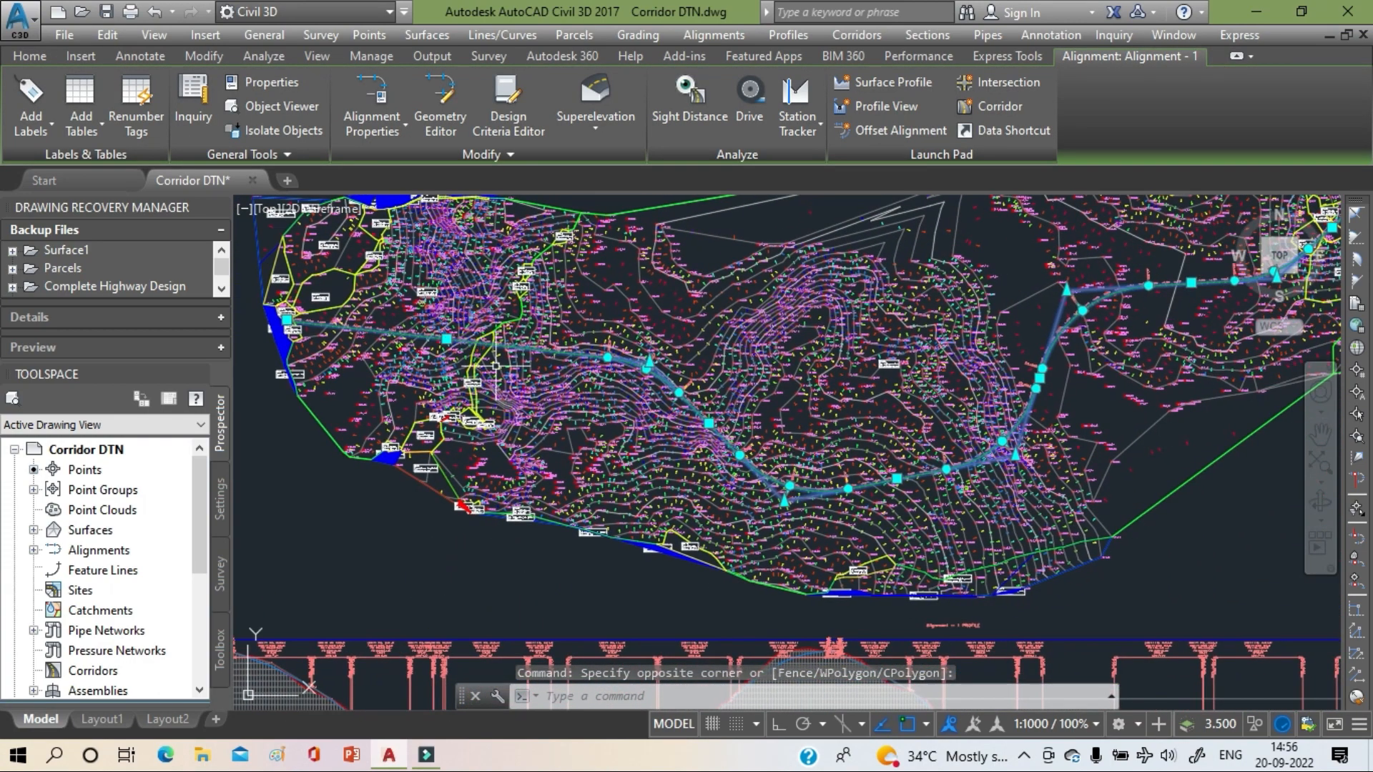
scroll(1035, 366, down, 3)
middle_drag(1034, 366, 830, 319)
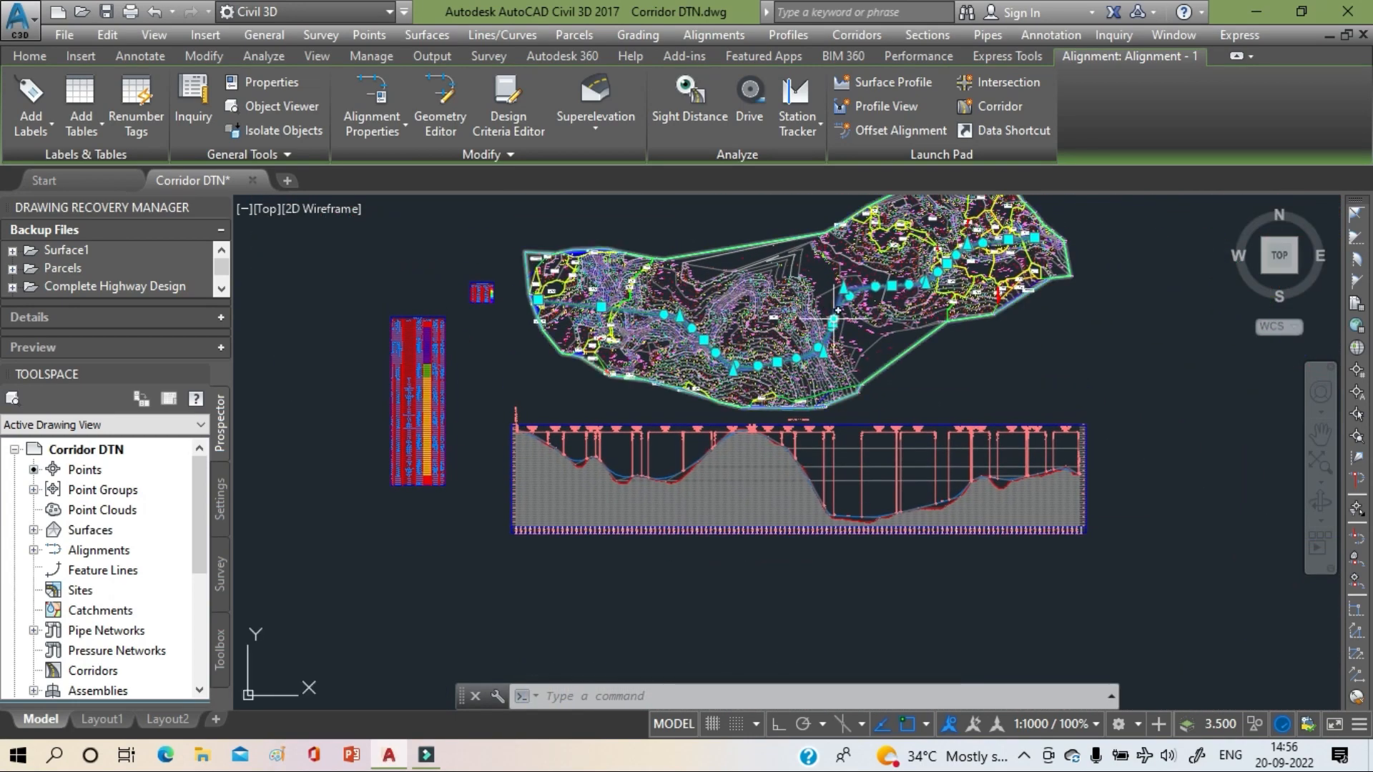
- Compare the paired elevations in the band at stations 0+000 to 0+080 beneath the start of the profile view
scroll(518, 453, up, 5)
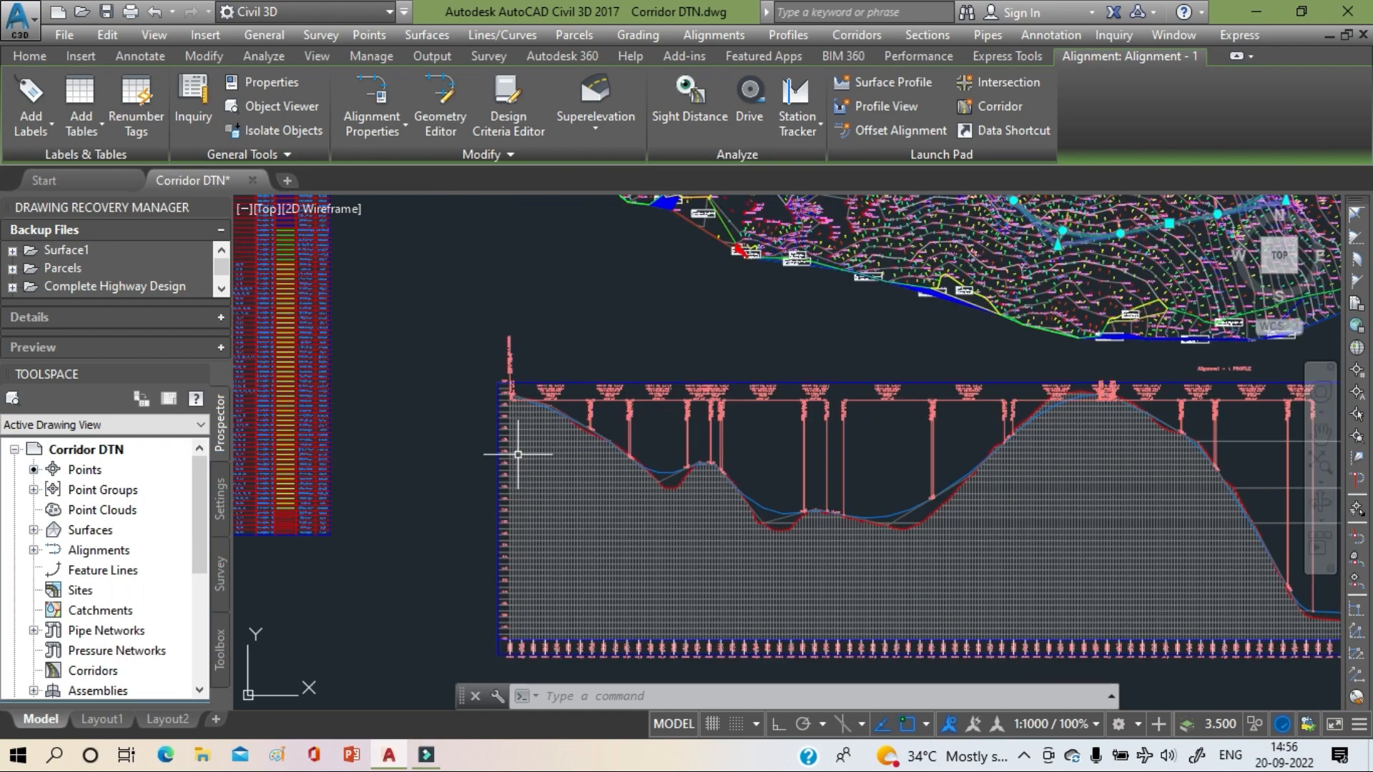
scroll(517, 454, up, 5)
scroll(566, 591, up, 3)
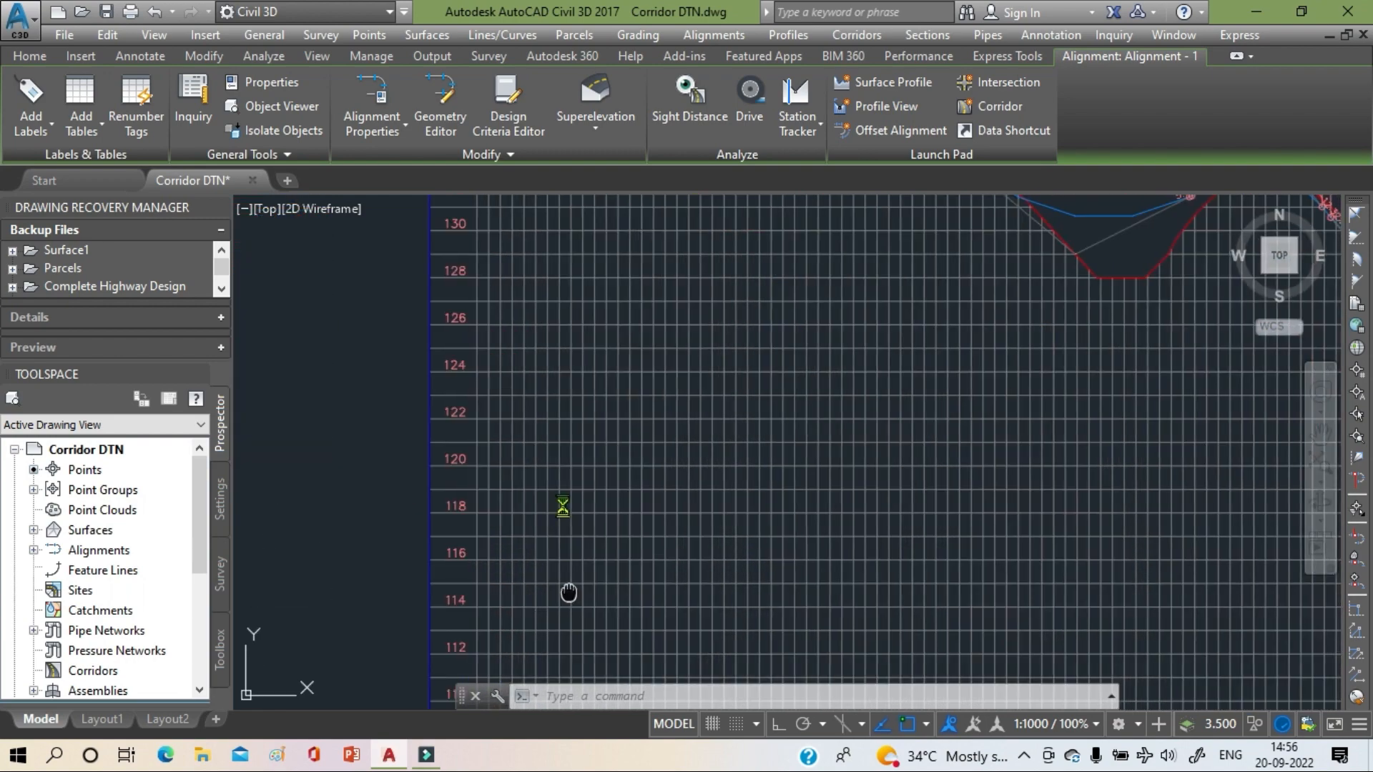
scroll(475, 627, up, 6)
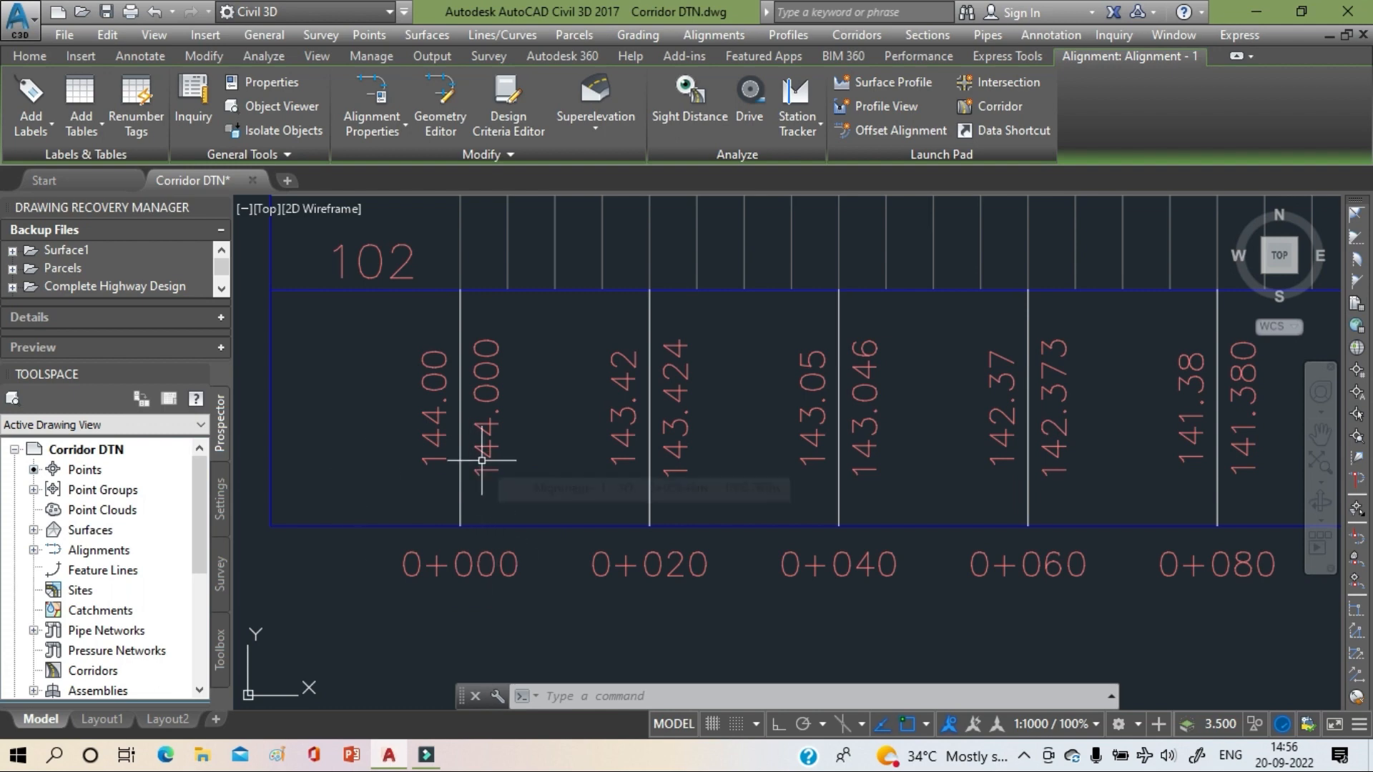
mouse_move(452, 451)
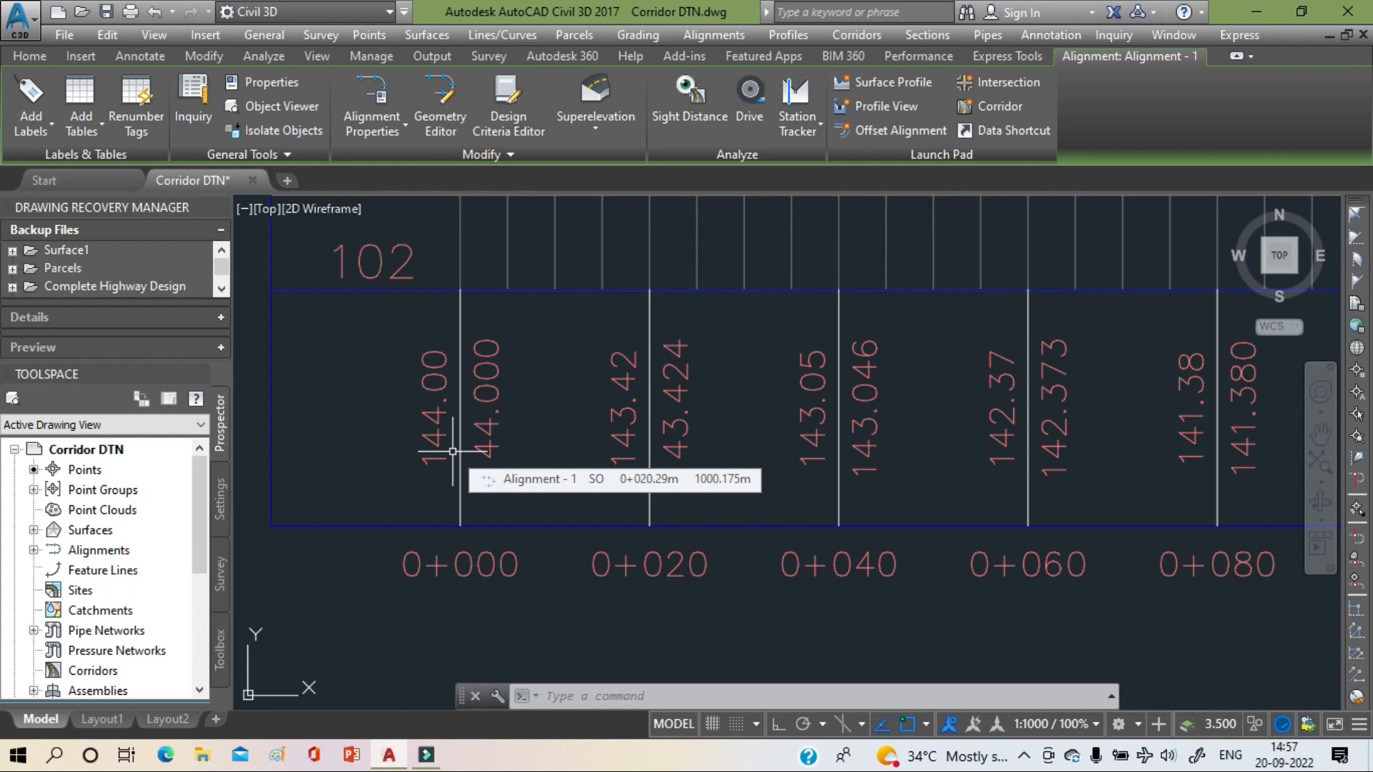
scroll(554, 411, down, 4)
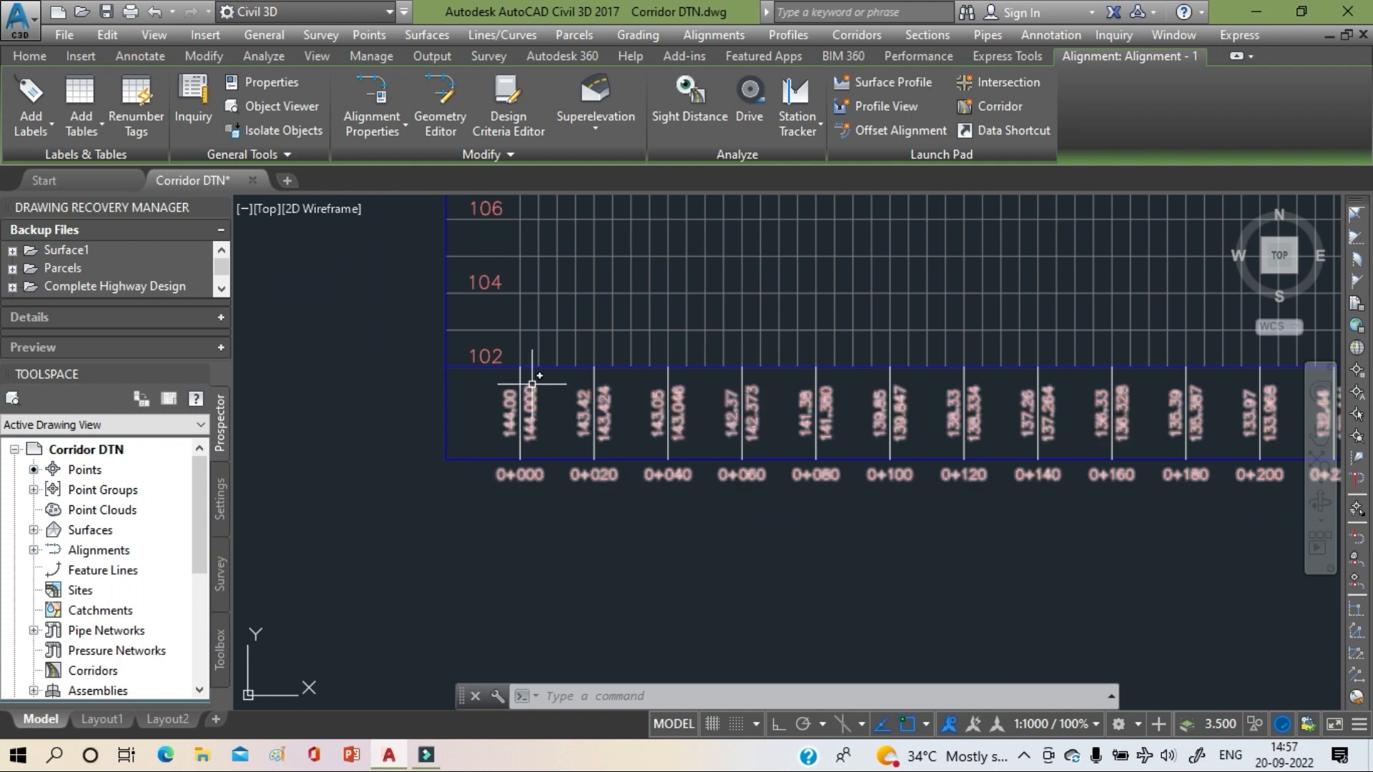
- Examine the elevation axis, the grade break label at station 0+000 and the first vertical curve labels in the profile view
middle_drag(534, 236, 497, 738)
middle_drag(498, 396, 497, 682)
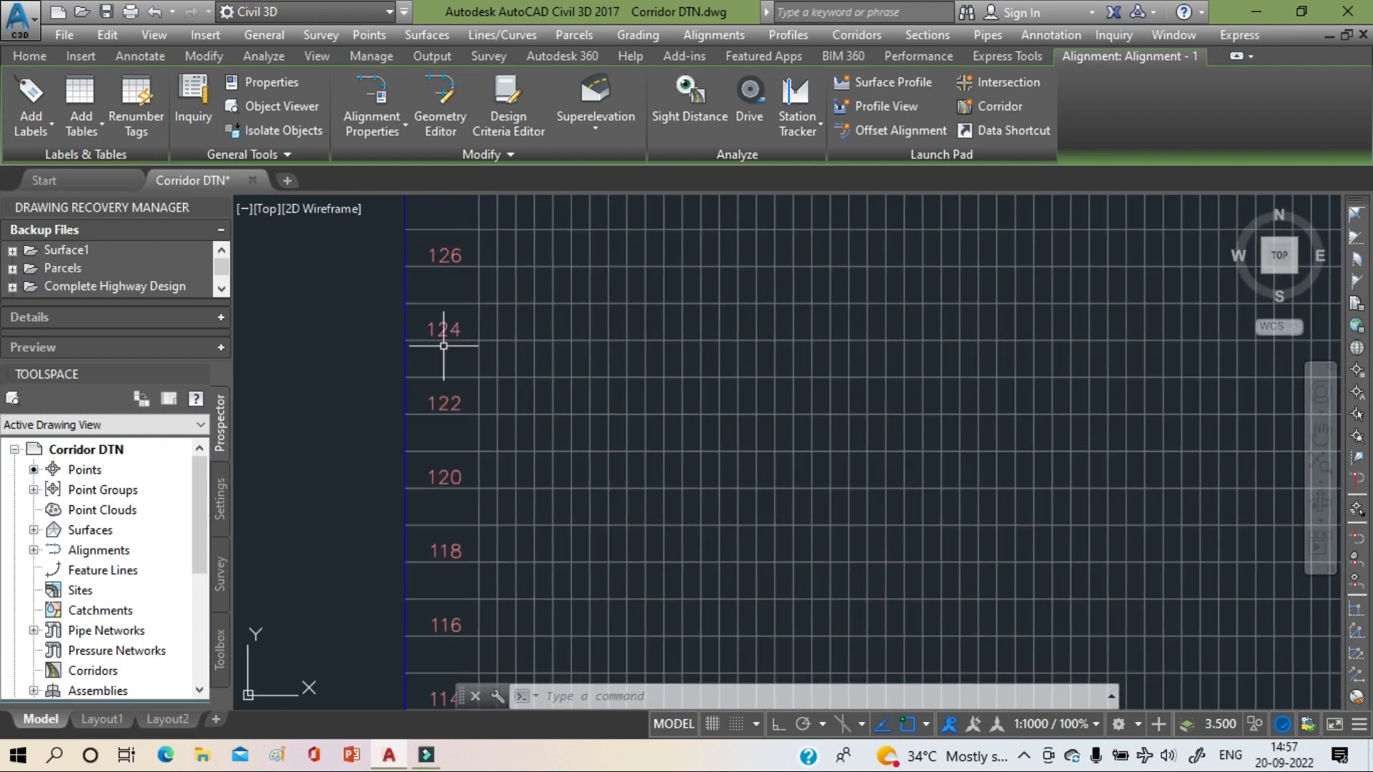
middle_drag(456, 293, 450, 647)
middle_drag(443, 381, 437, 523)
scroll(472, 401, up, 1)
scroll(543, 428, down, 1)
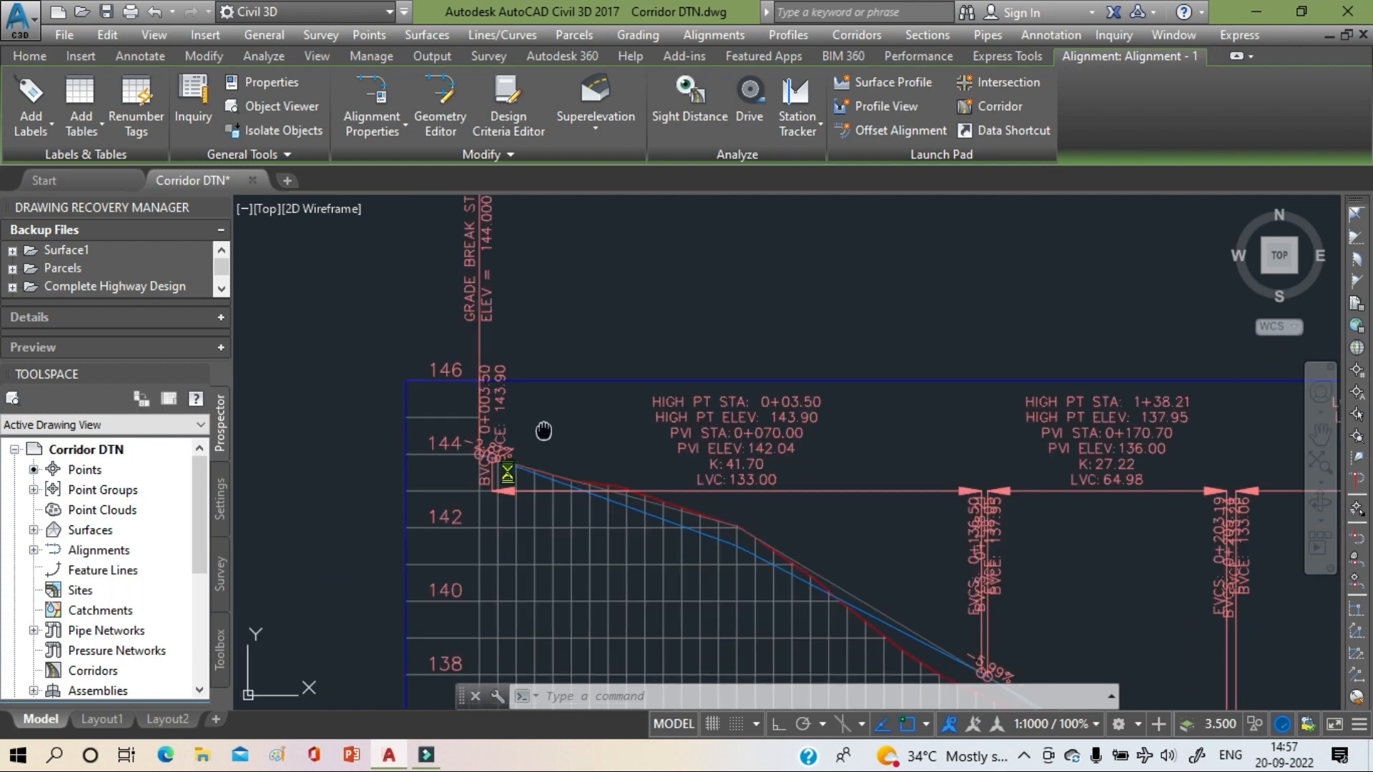
middle_drag(543, 430, 462, 604)
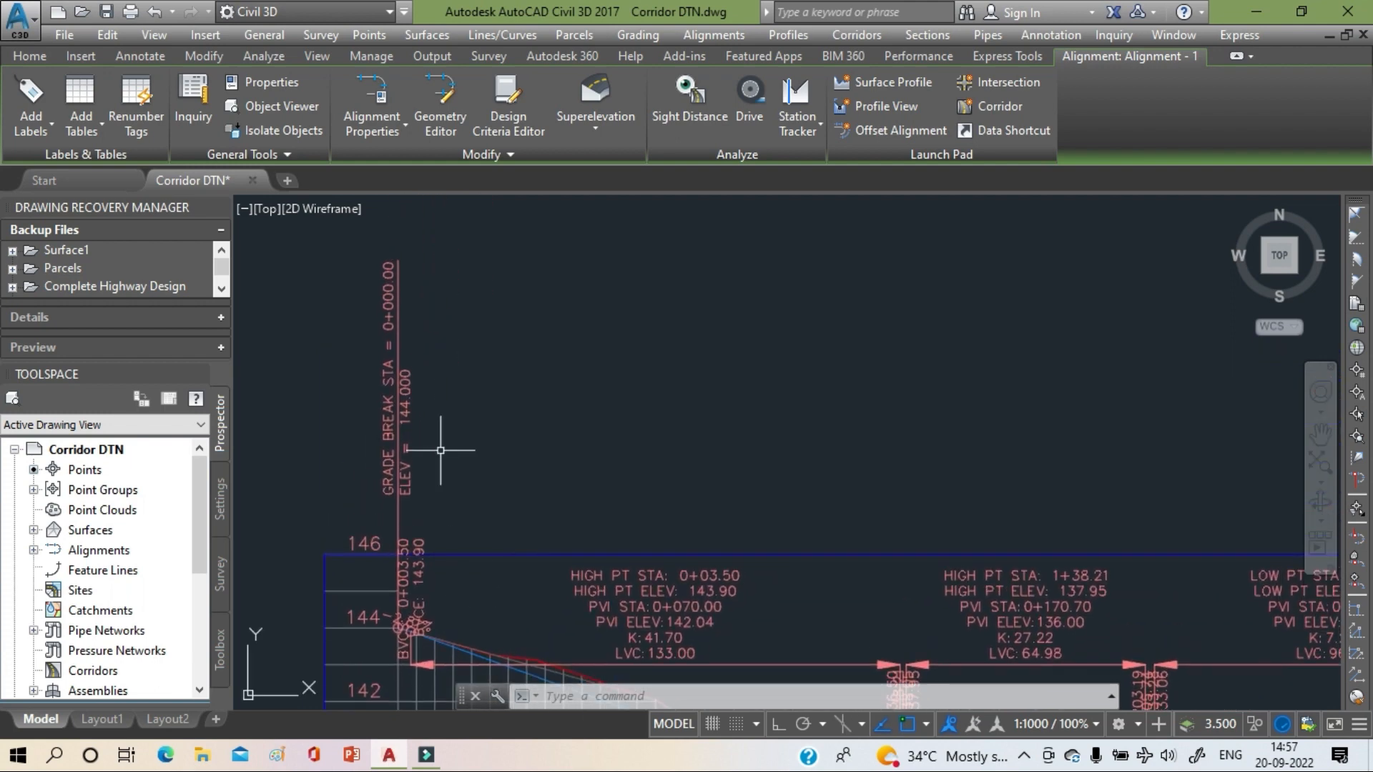
middle_drag(559, 434, 546, 258)
middle_drag(972, 595, 881, 542)
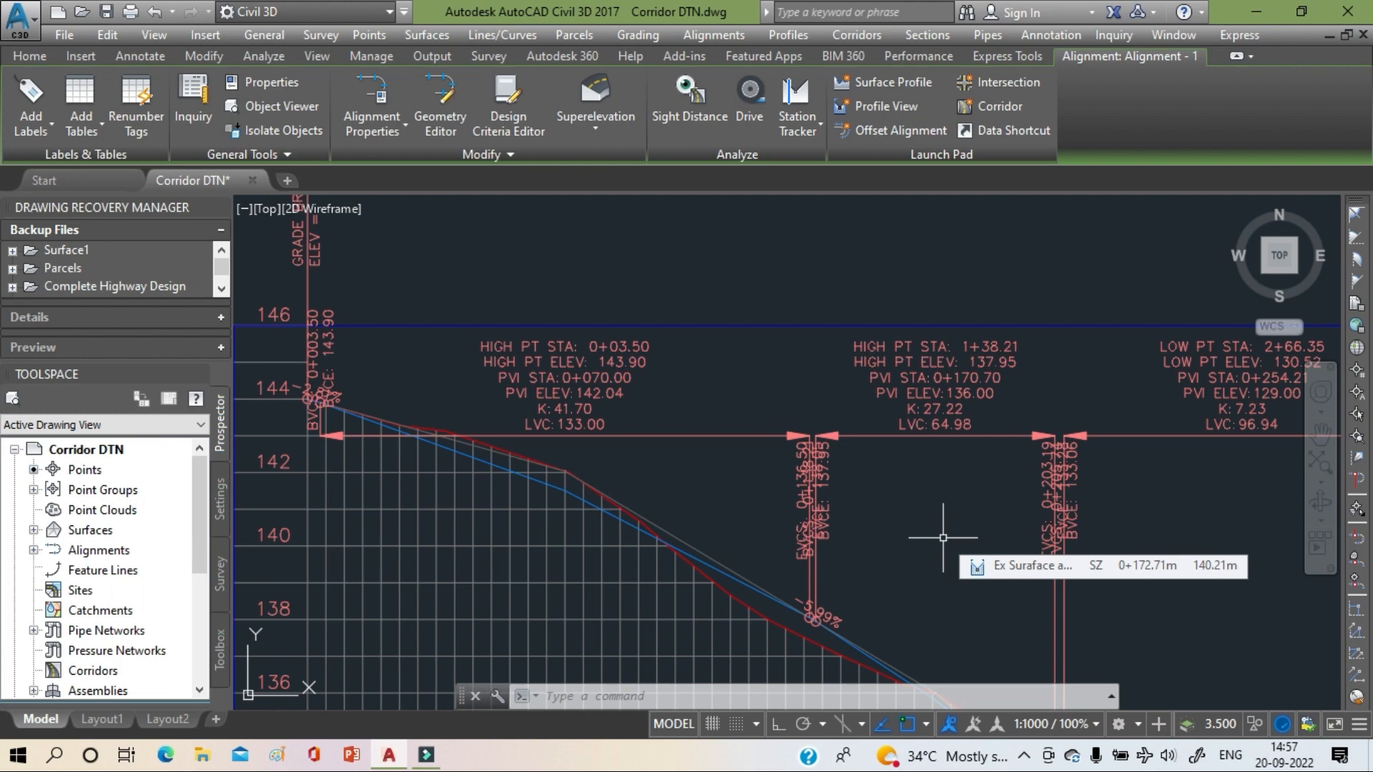
scroll(934, 508, down, 4)
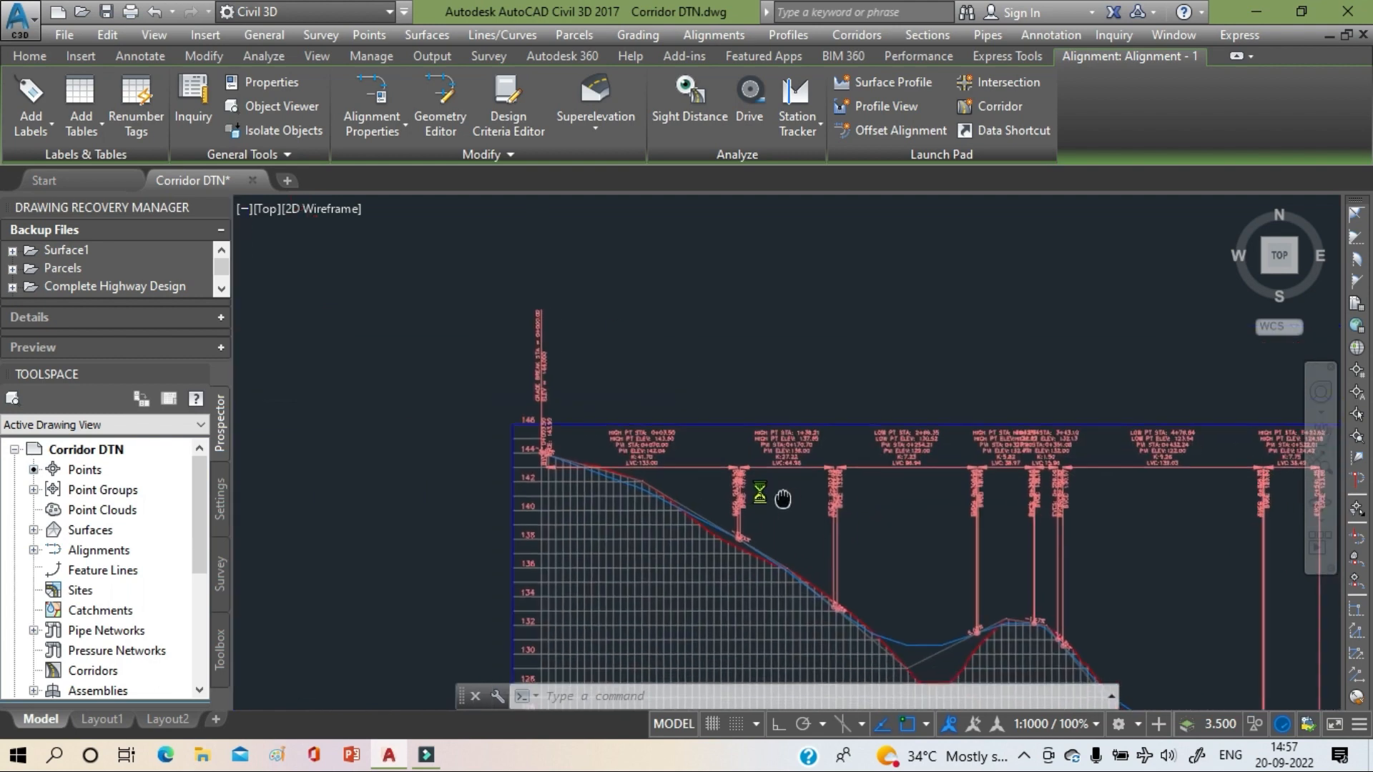
mouse_move(736, 421)
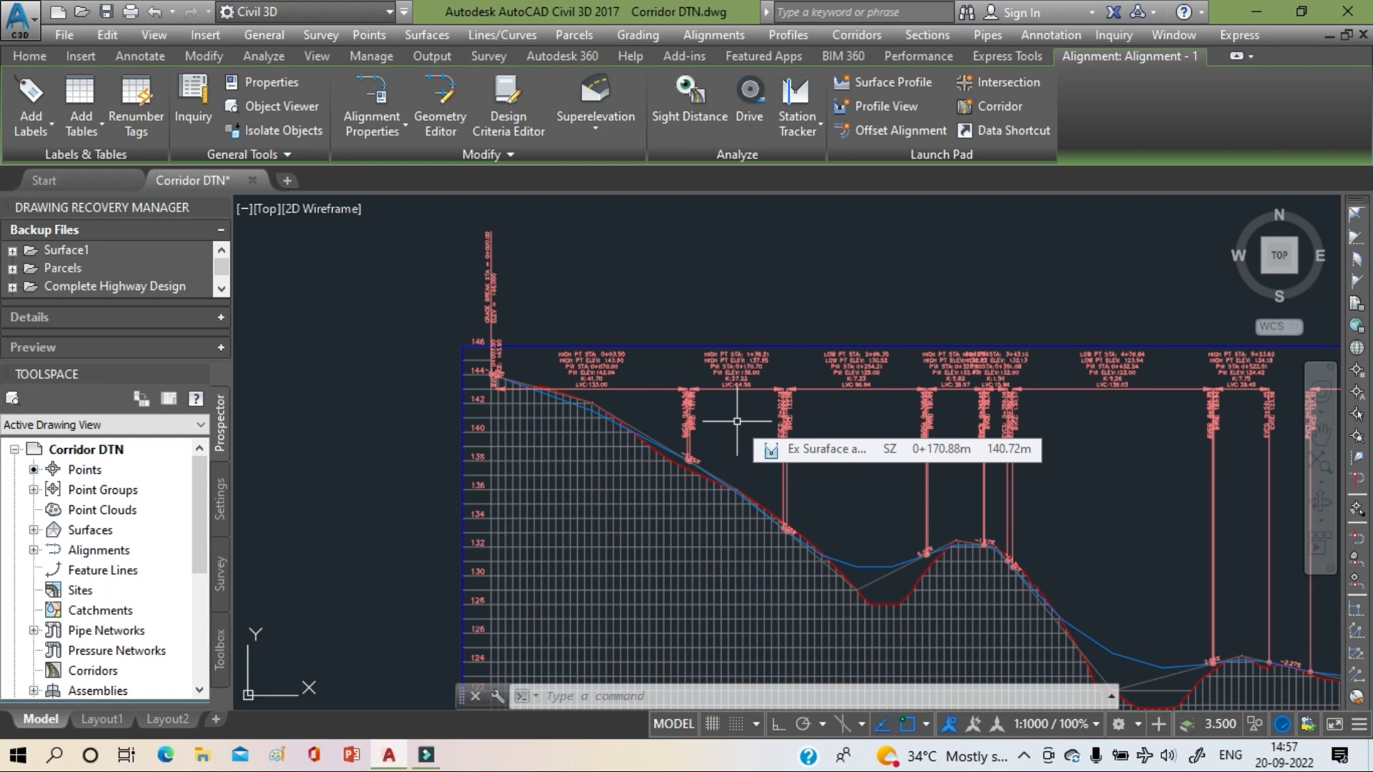
- Follow the design profile over its crests and compare the grade labels and curves with the existing ground line
scroll(872, 610, up, 5)
middle_drag(833, 527, 417, 505)
middle_drag(702, 409, 371, 505)
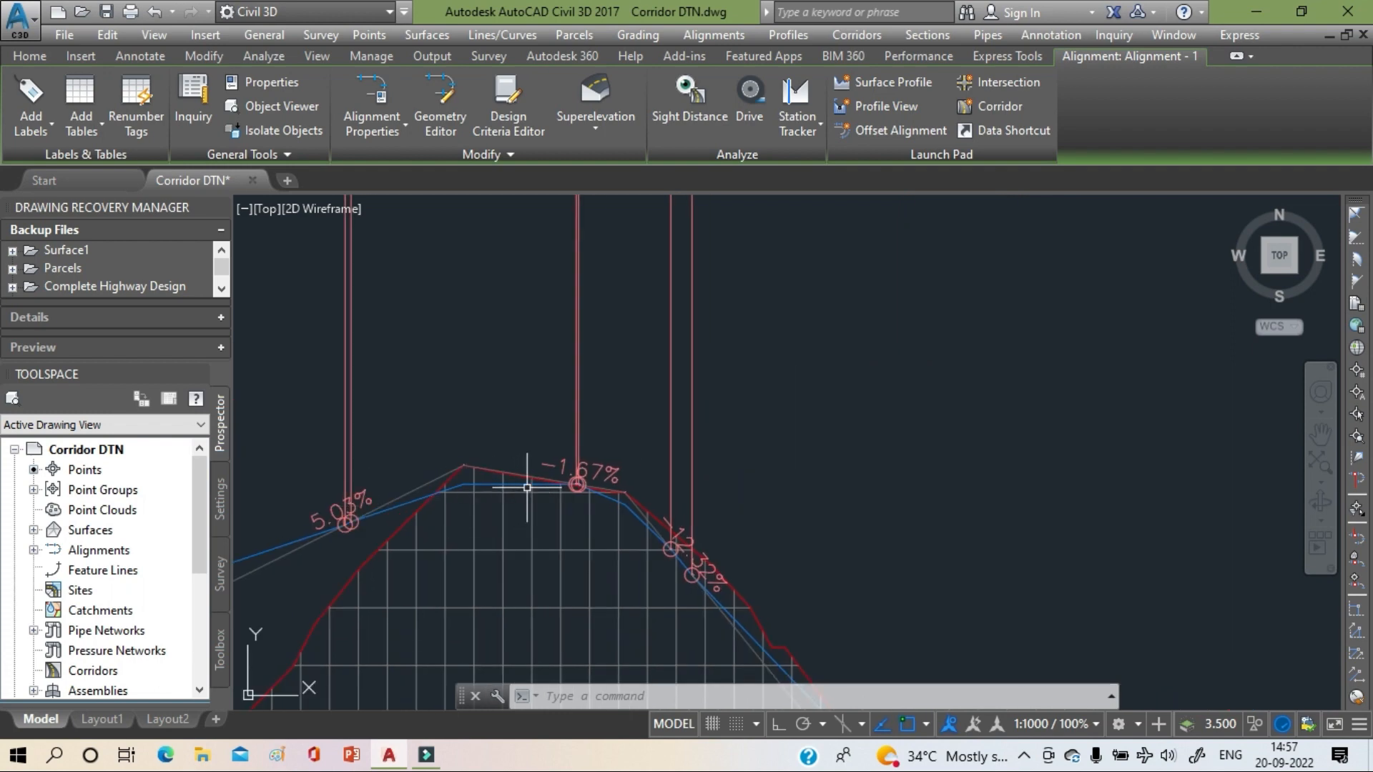
scroll(533, 472, up, 5)
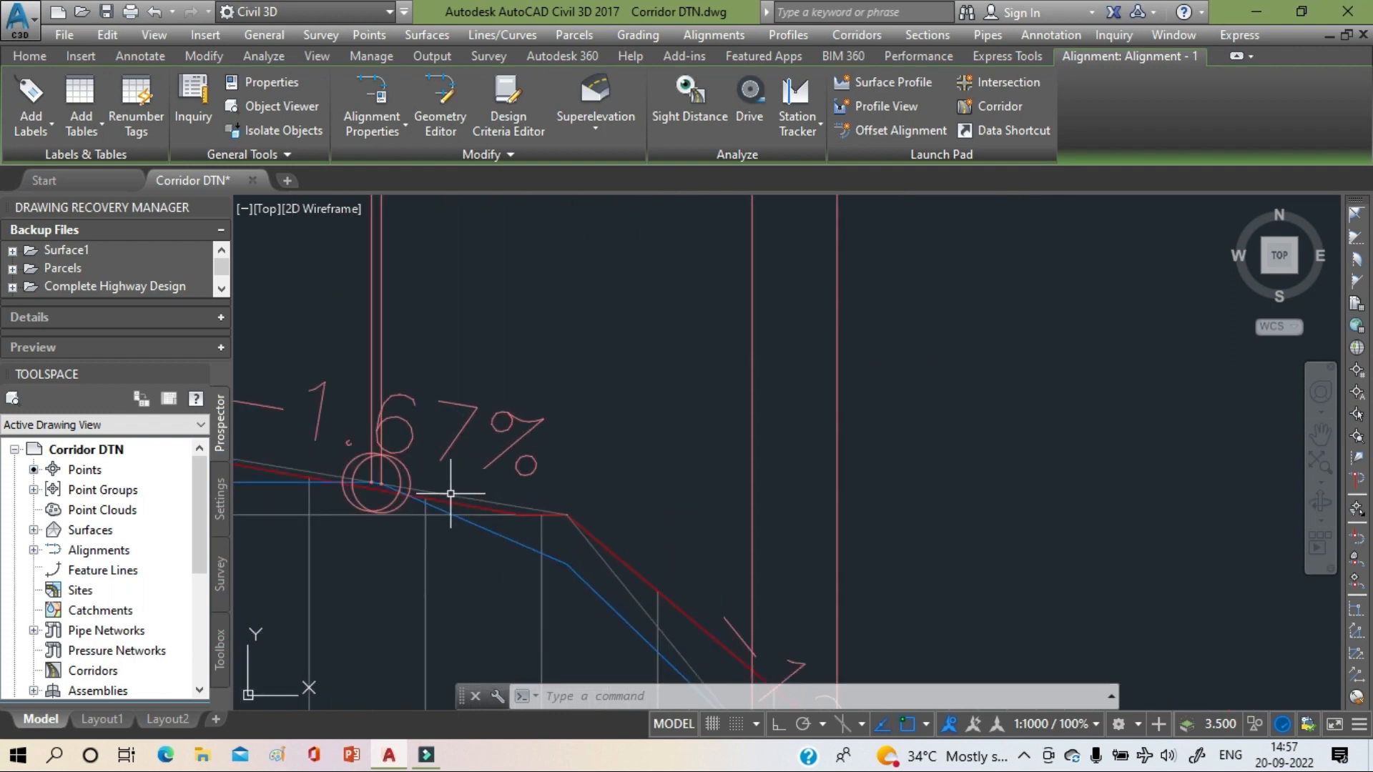
scroll(450, 493, down, 4)
middle_drag(450, 493, 349, 255)
scroll(684, 536, down, 4)
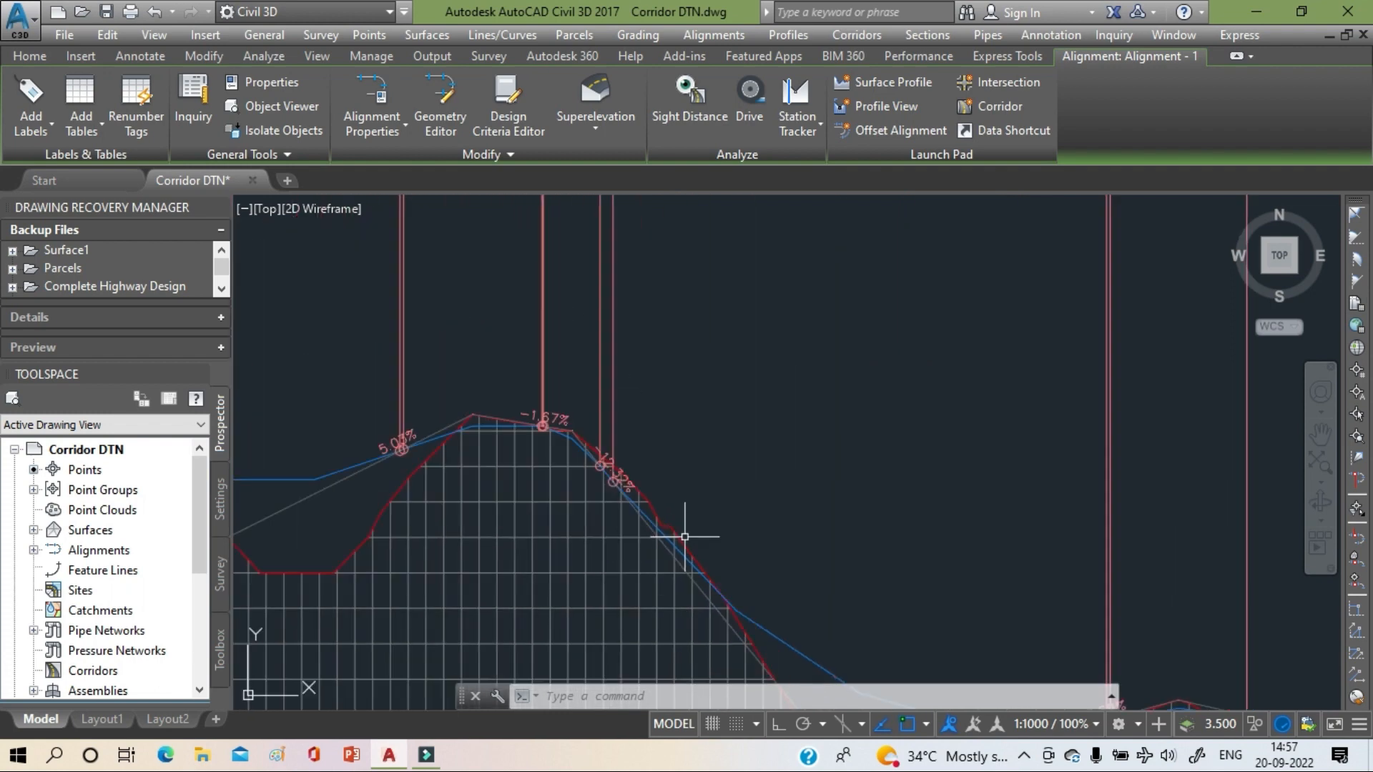
middle_drag(684, 536, 328, 331)
middle_drag(669, 455, 476, 357)
scroll(609, 402, up, 3)
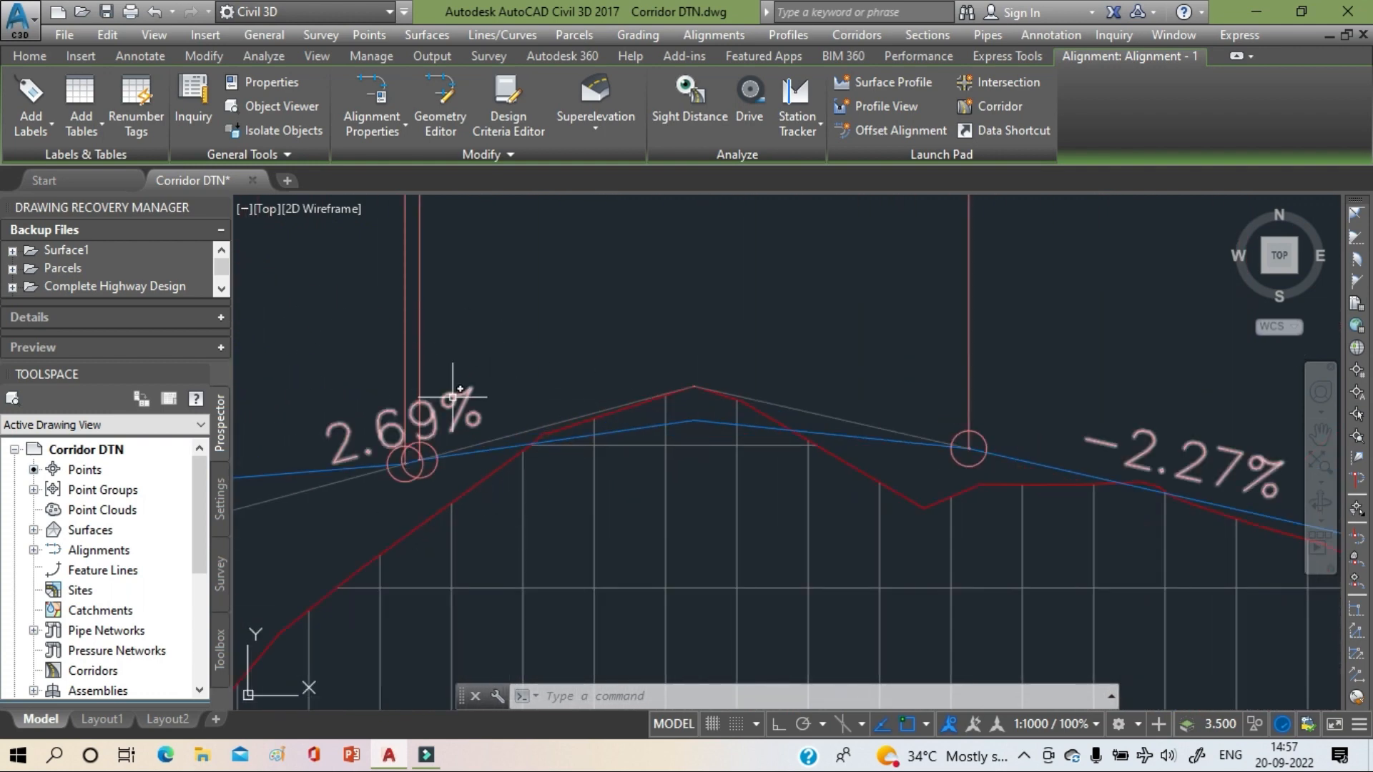
- Review the end of the Alignment - 1 profile, including its final grade and the band elevations around stations 2+400 to 2+440
scroll(450, 395, down, 10)
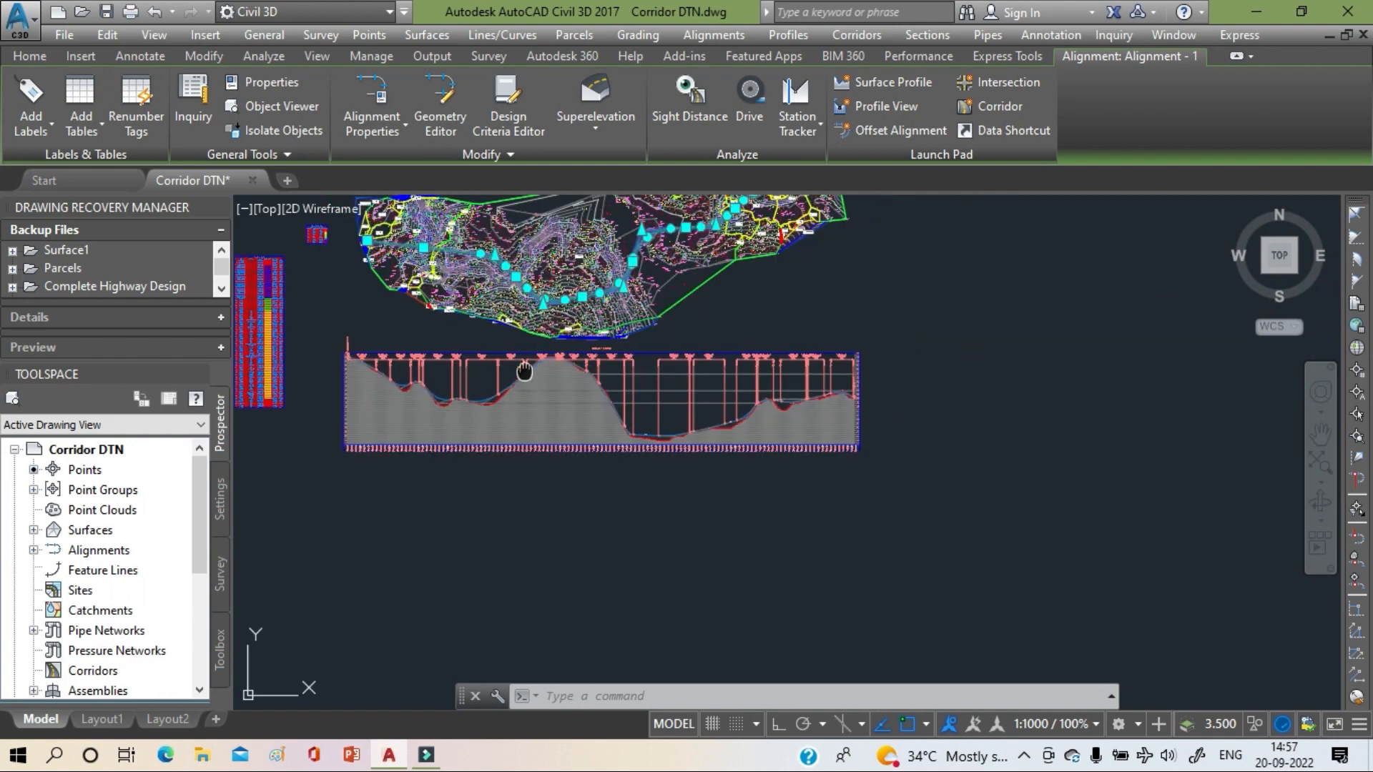
scroll(772, 488, up, 10)
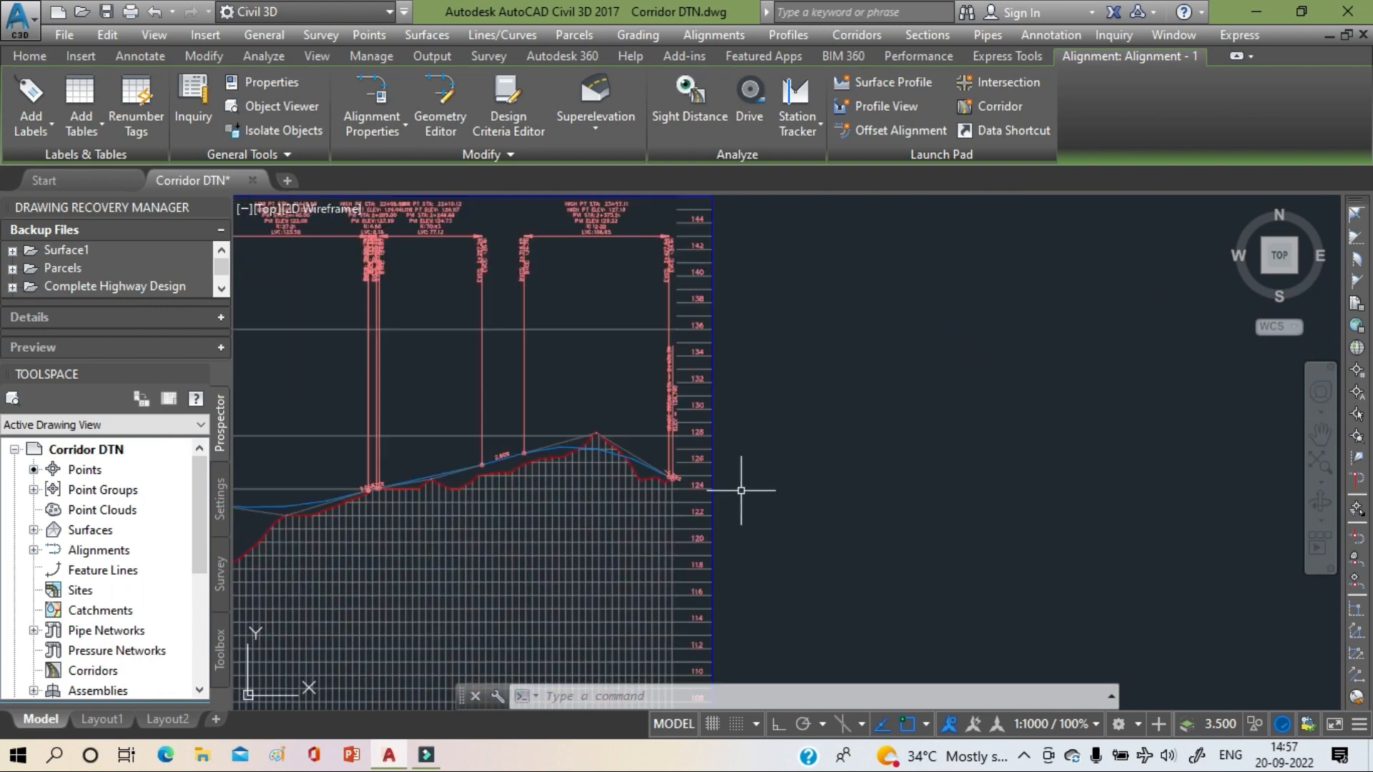
scroll(433, 477, up, 1)
middle_drag(426, 474, 484, 369)
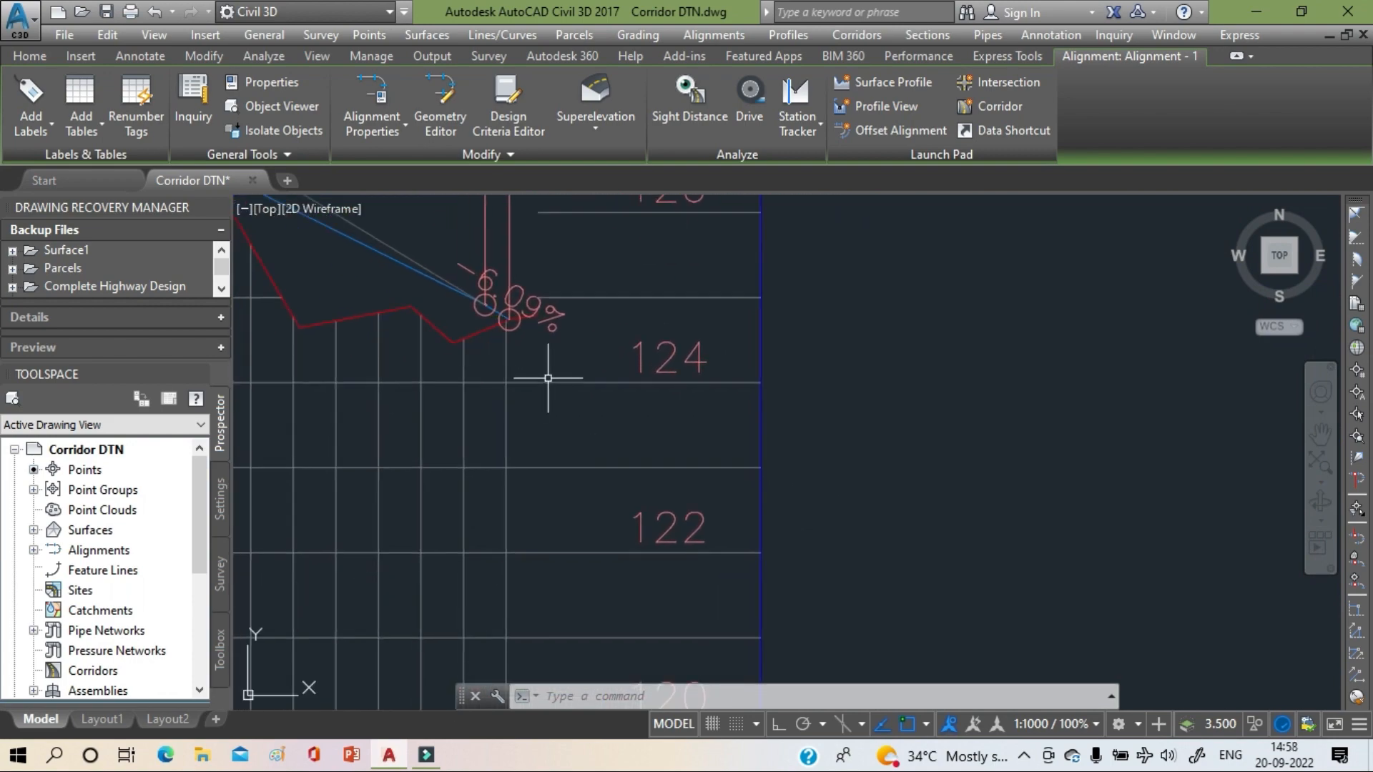
scroll(600, 367, down, 8)
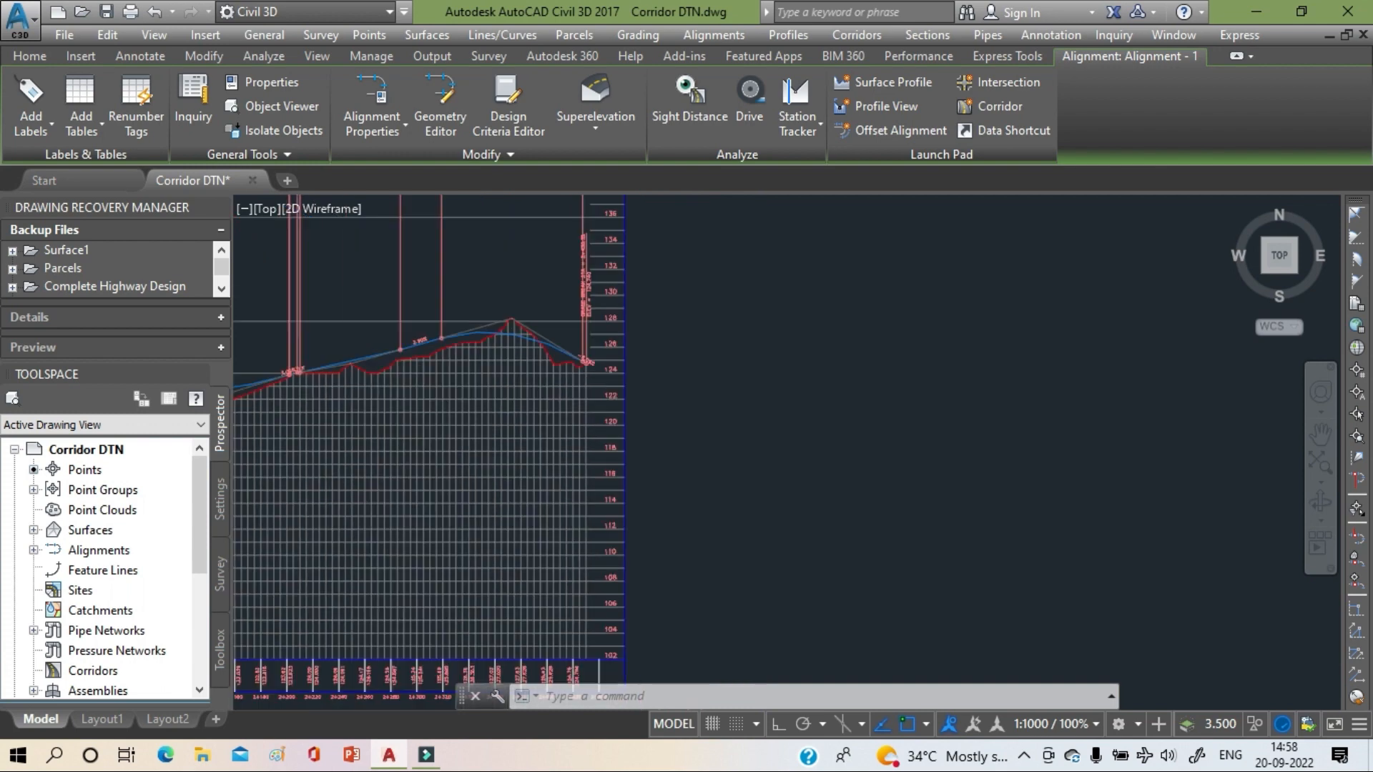
scroll(570, 388, up, 7)
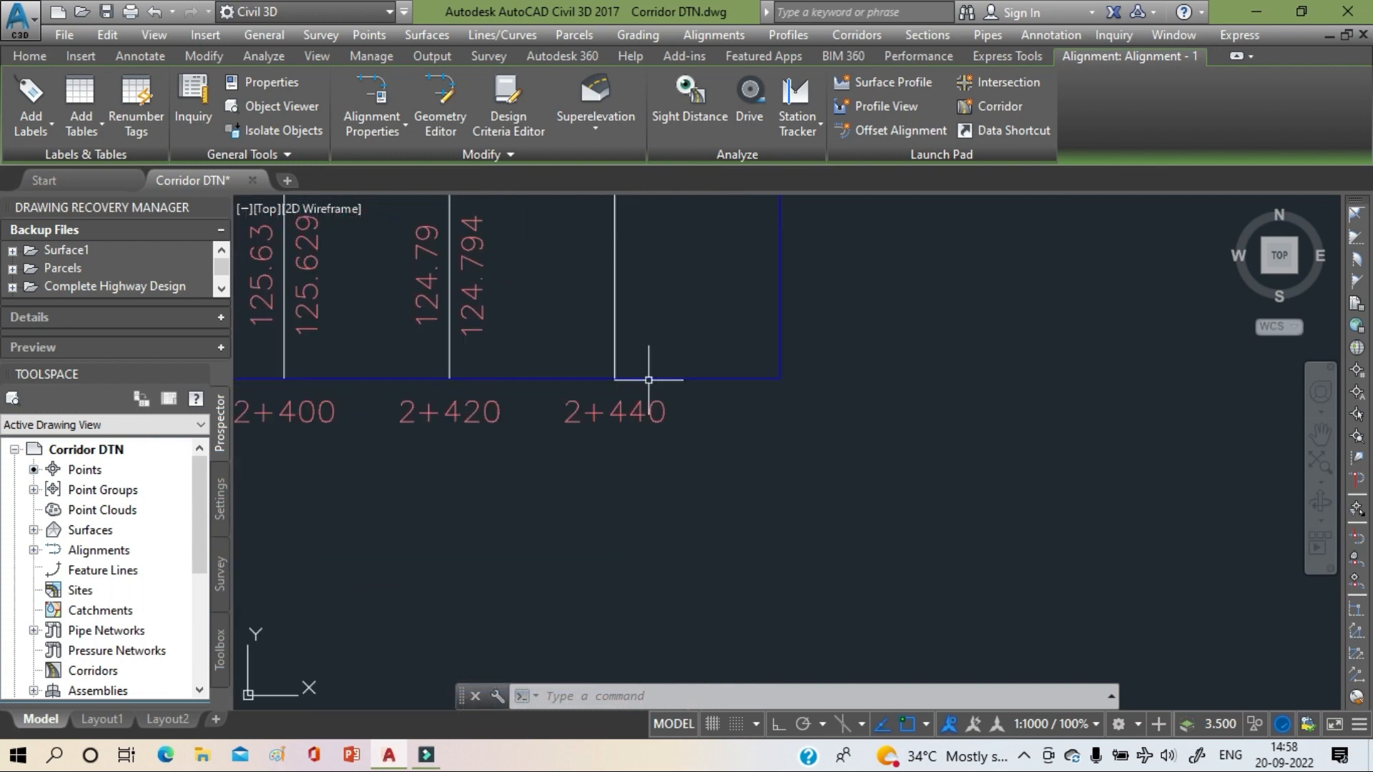
- Compare the last stretch of the design profile with the existing surface elevation at the end point of Alignment - 1
scroll(776, 377, down, 7)
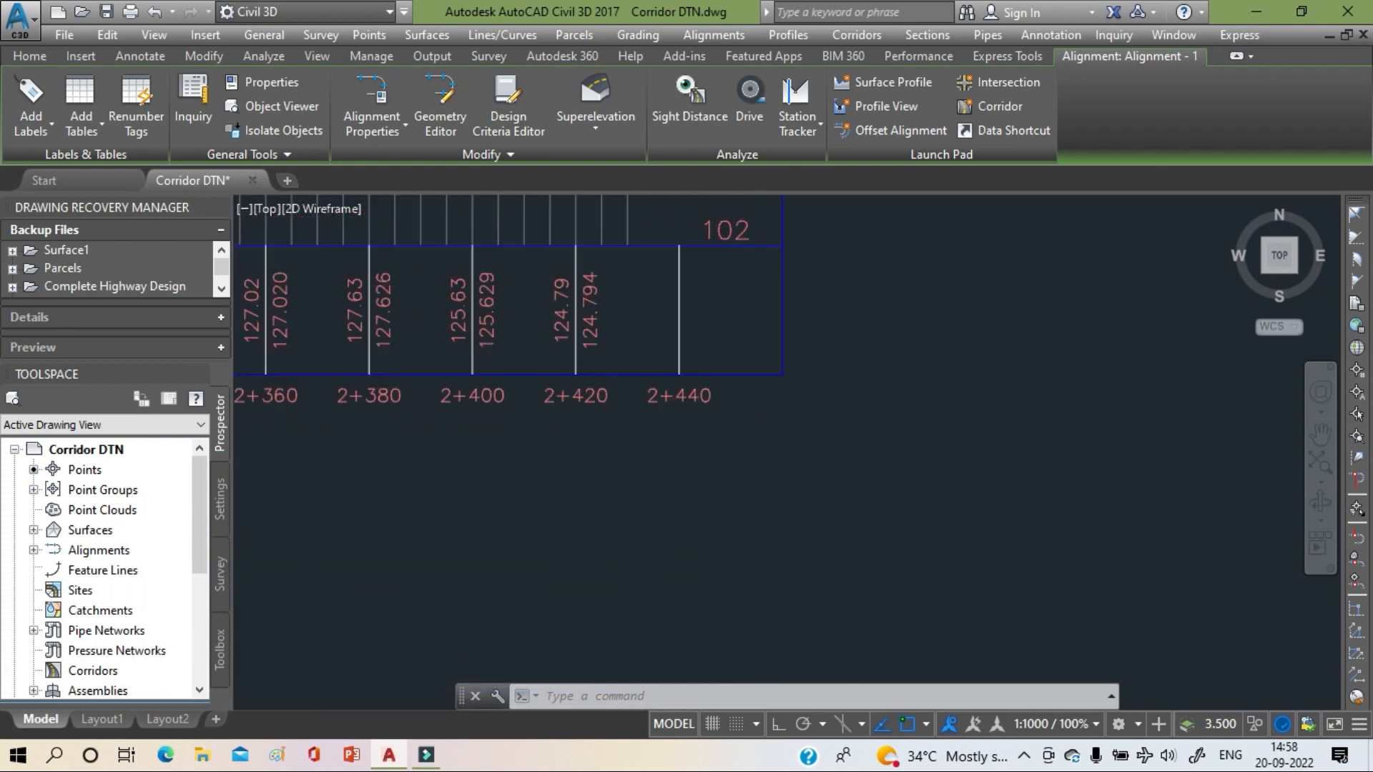
scroll(750, 539, up, 6)
scroll(680, 297, up, 3)
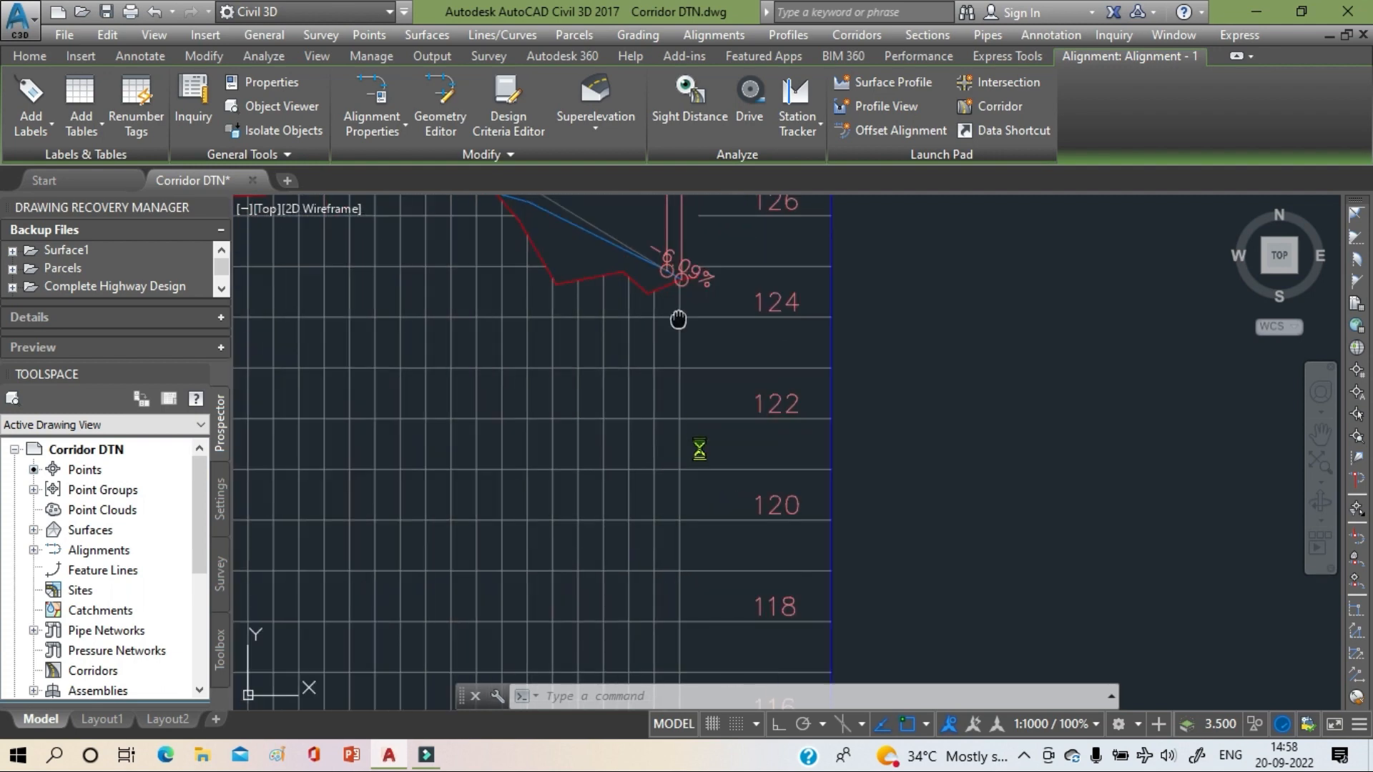
scroll(751, 429, down, 10)
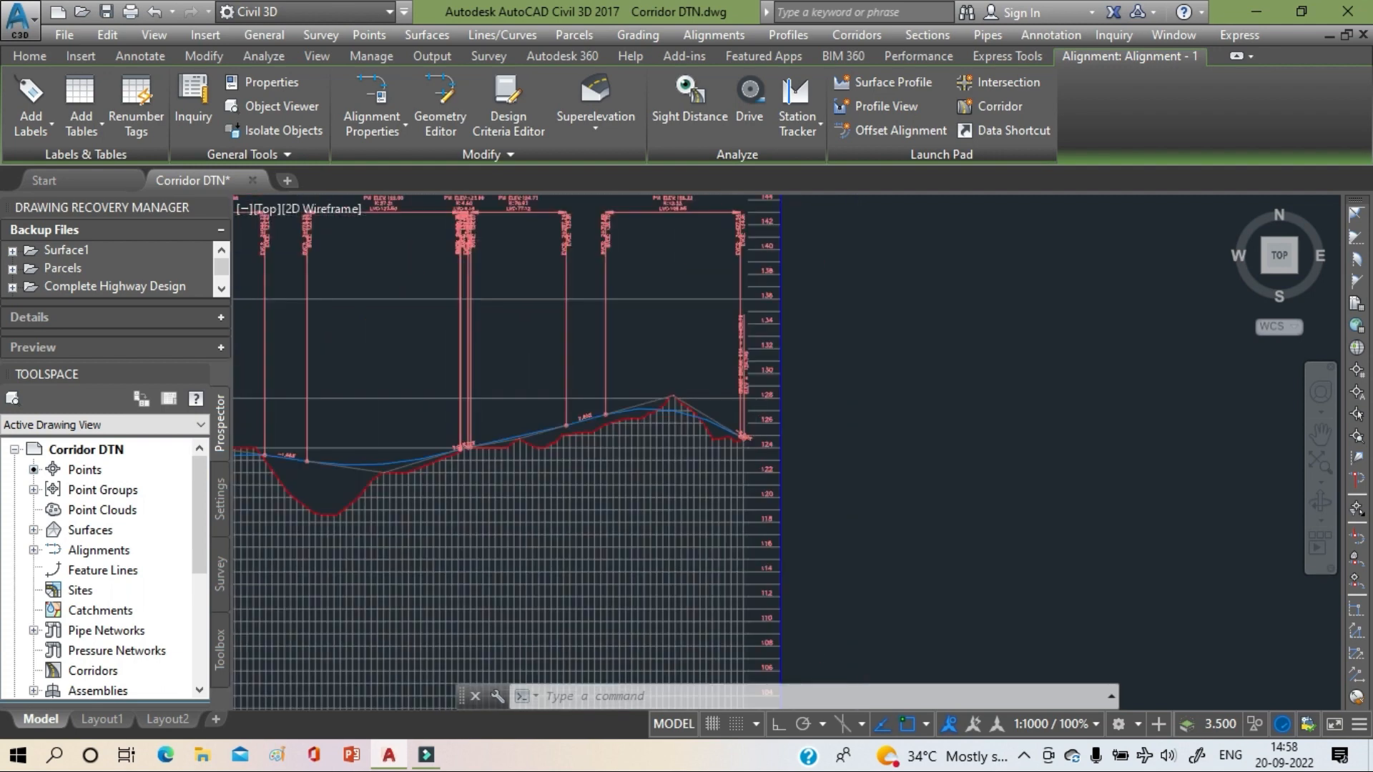
scroll(715, 400, up, 8)
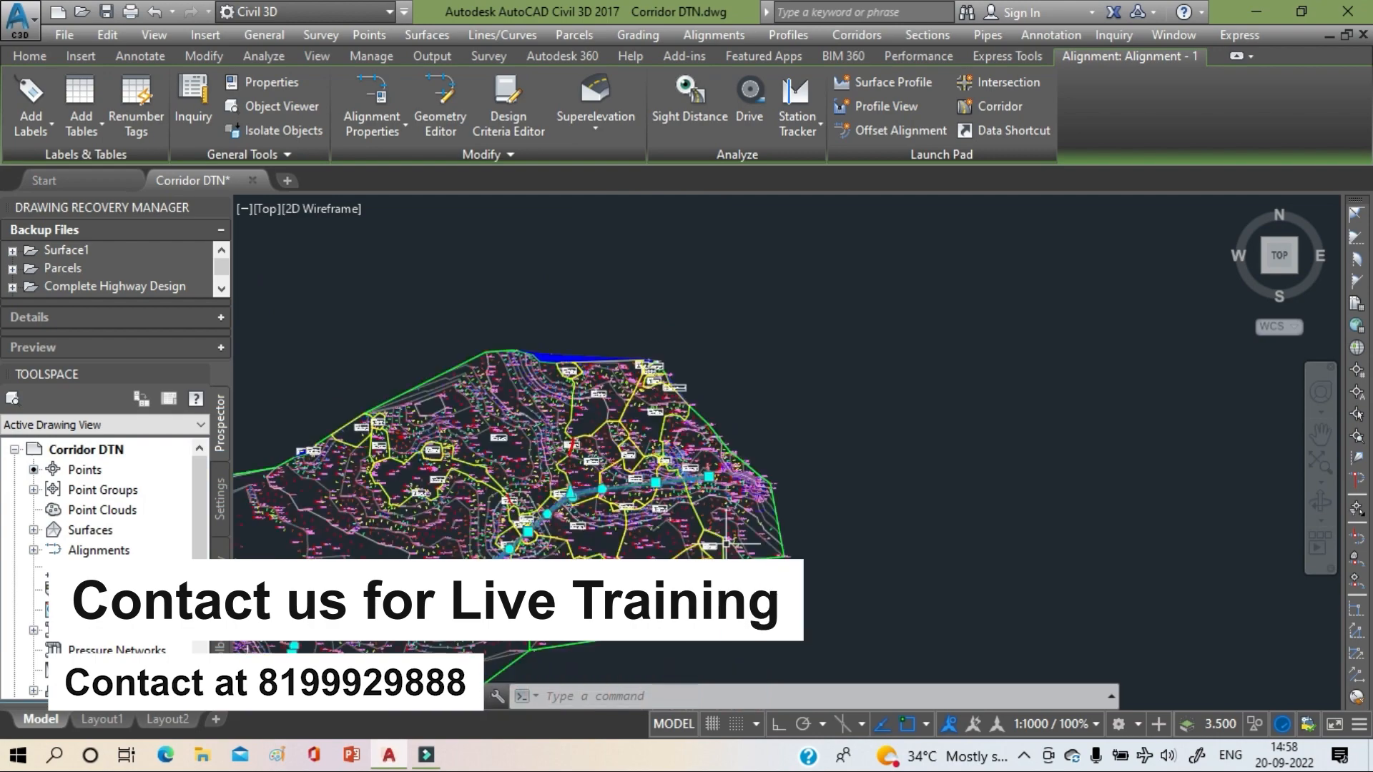
scroll(500, 544, up, 8)
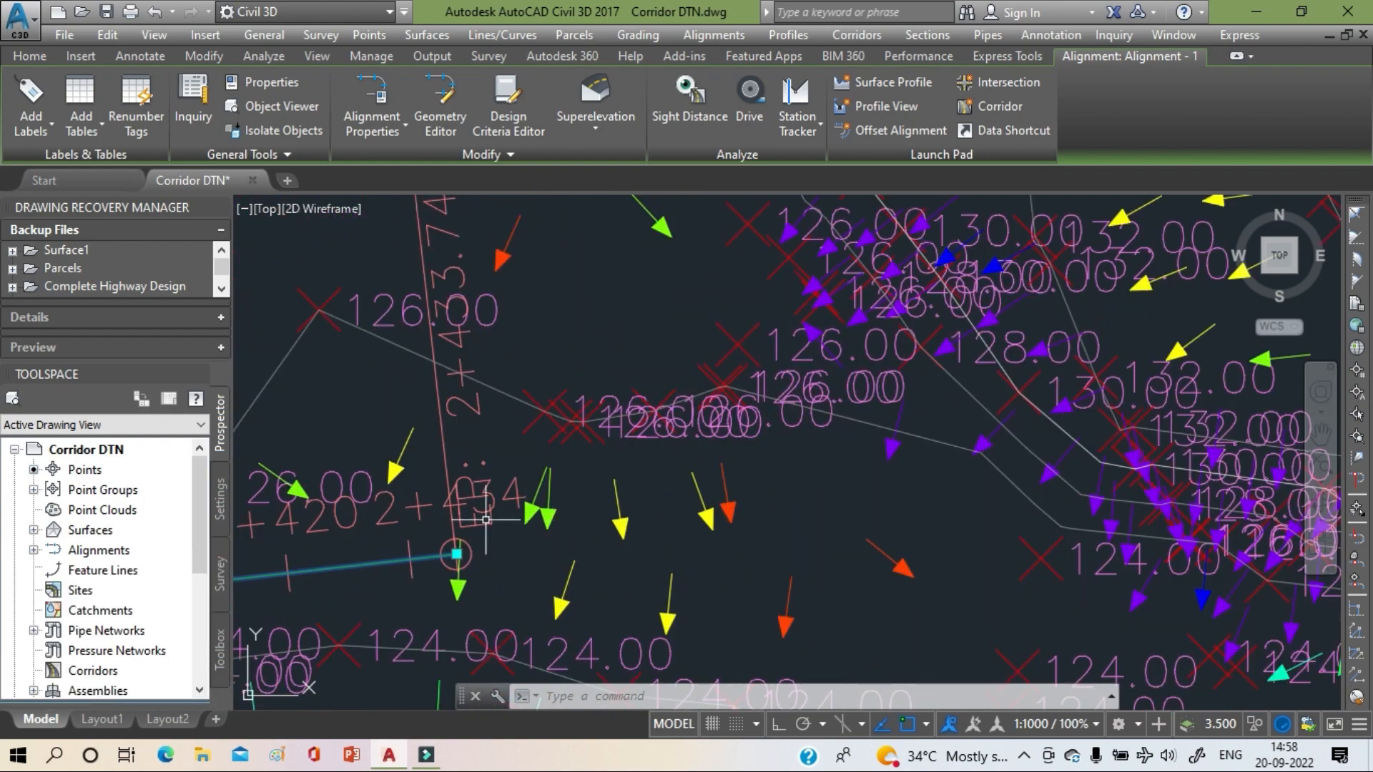
scroll(559, 545, down, 4)
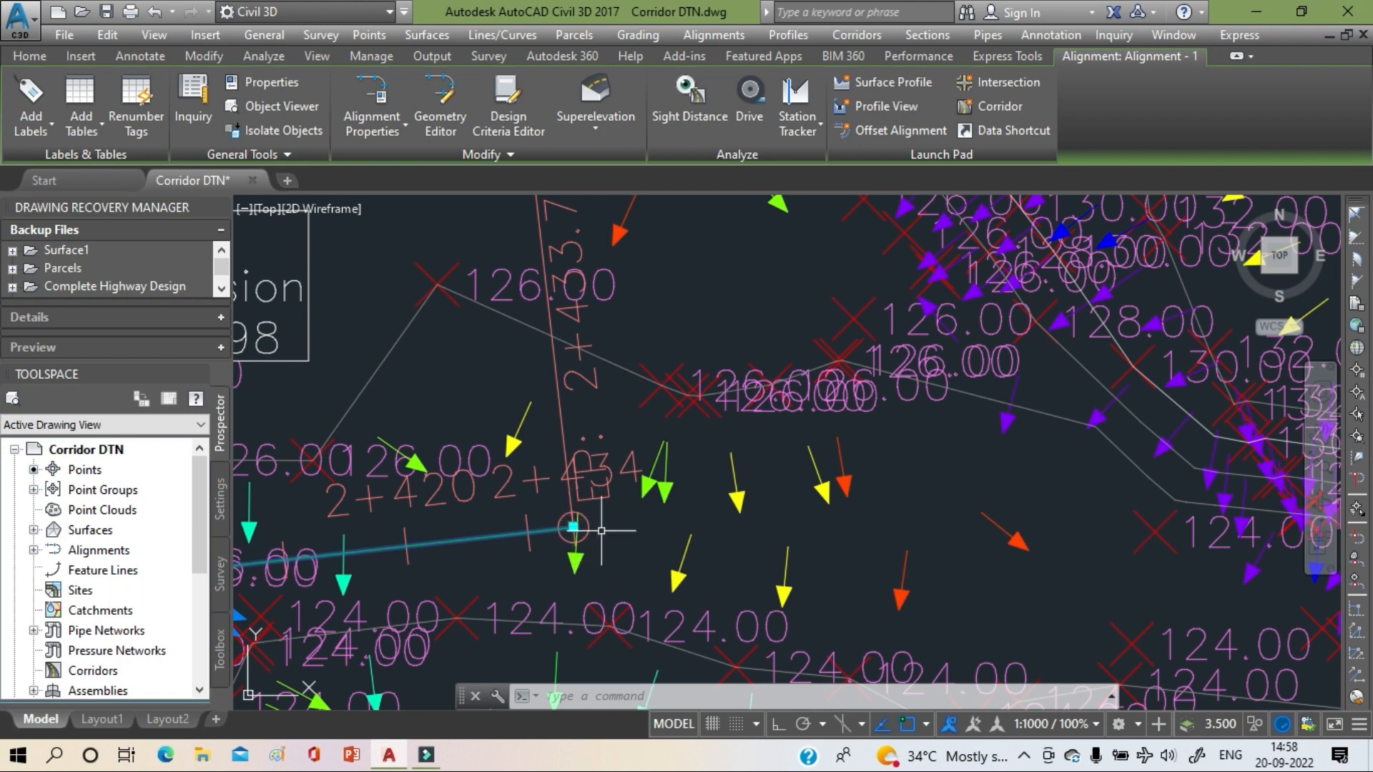
mouse_move(602, 531)
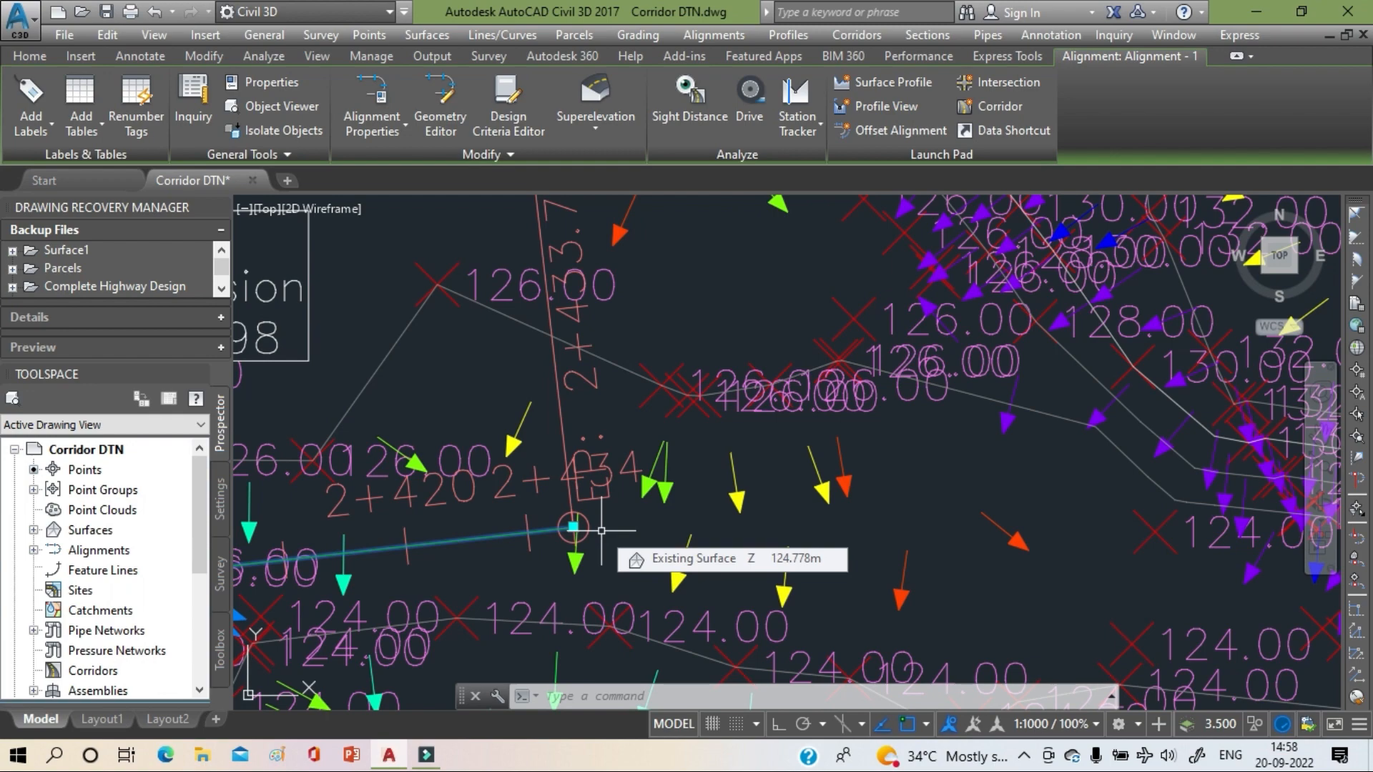
scroll(601, 530, down, 6)
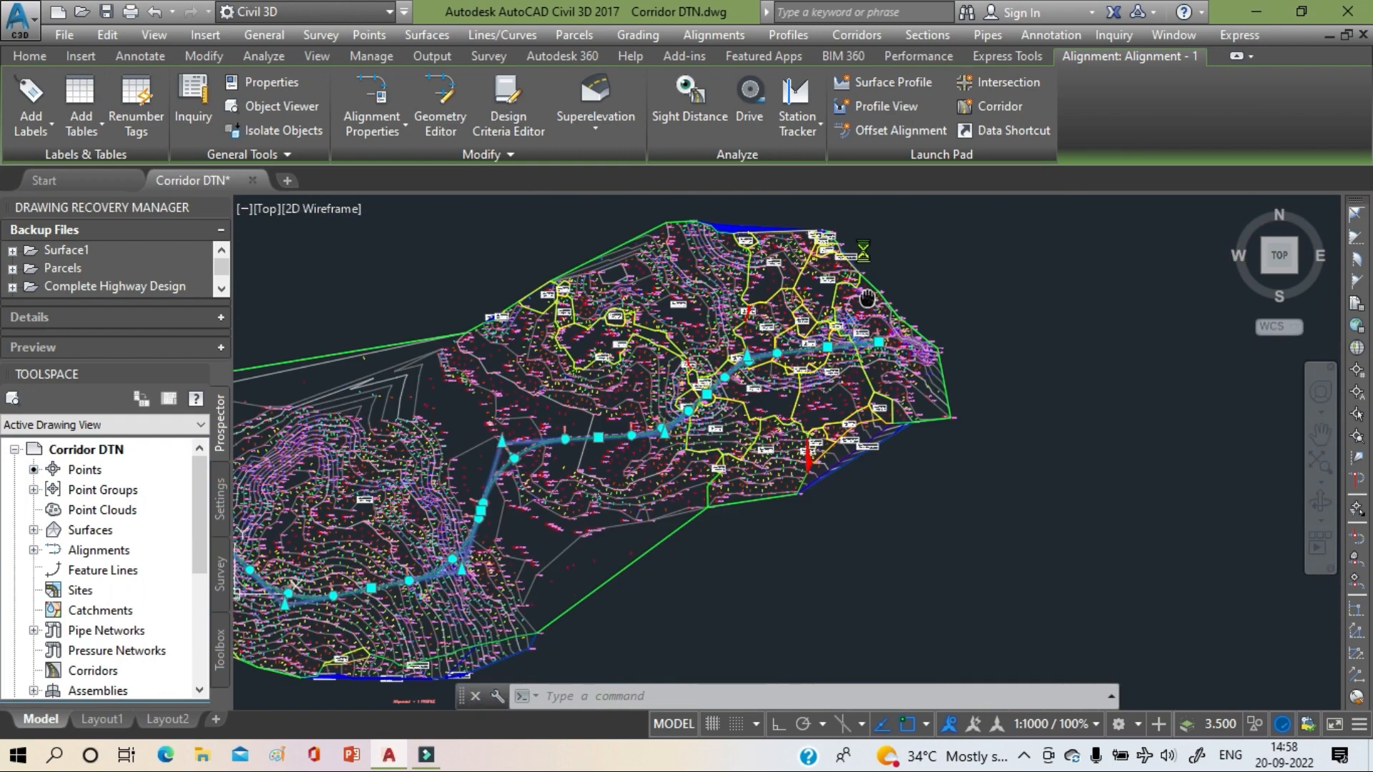
- Start creating a new assembly and name it Assembly - 1
middle_drag(867, 299, 863, 242)
scroll(804, 382, down, 5)
middle_drag(810, 418, 775, 326)
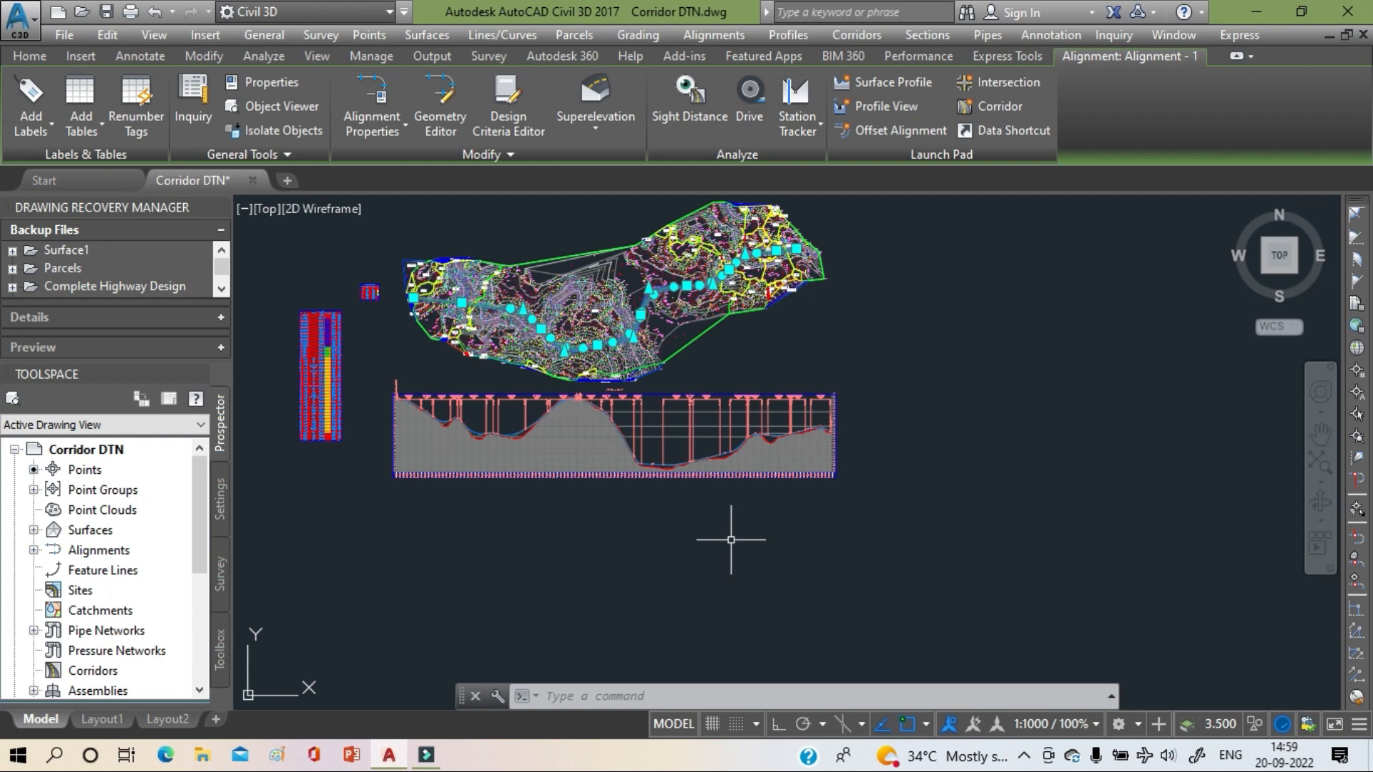
click(29, 56)
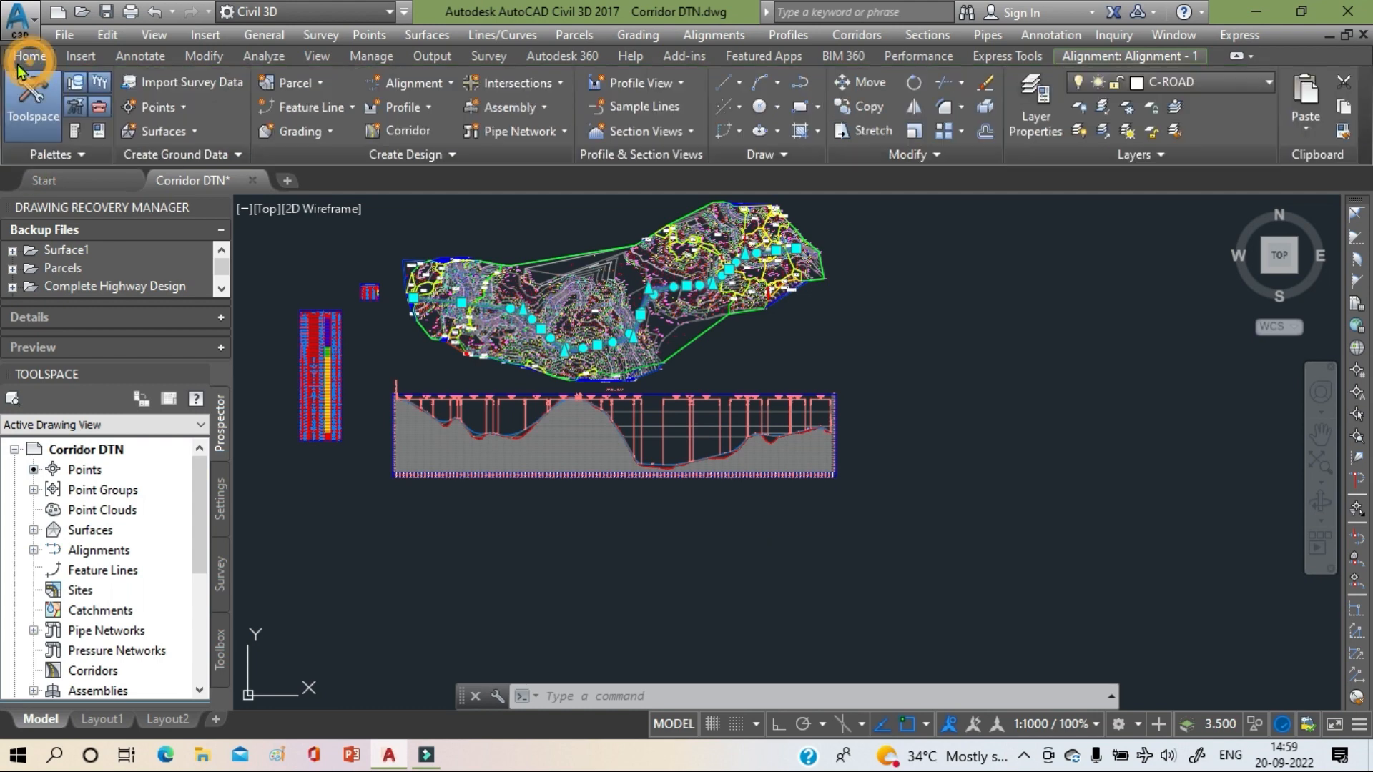
click(527, 108)
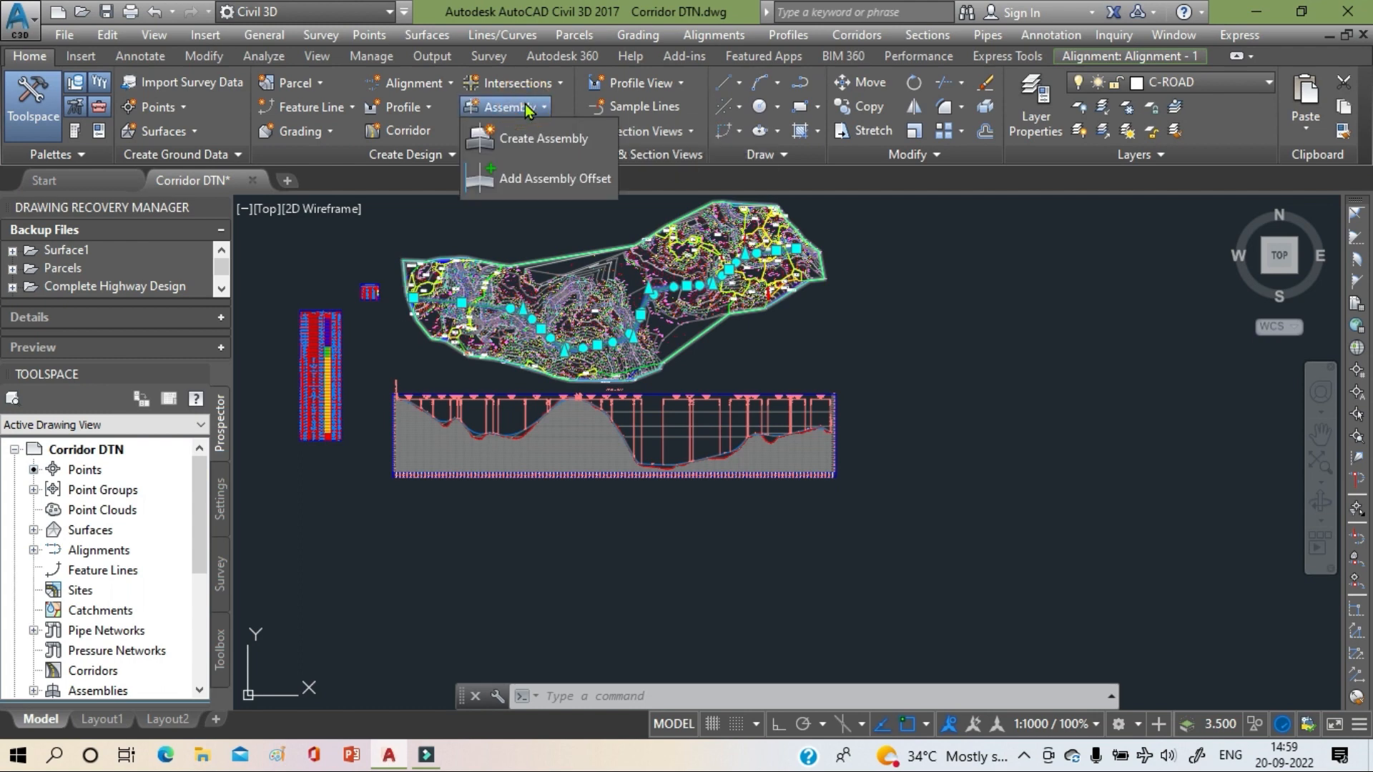
click(527, 138)
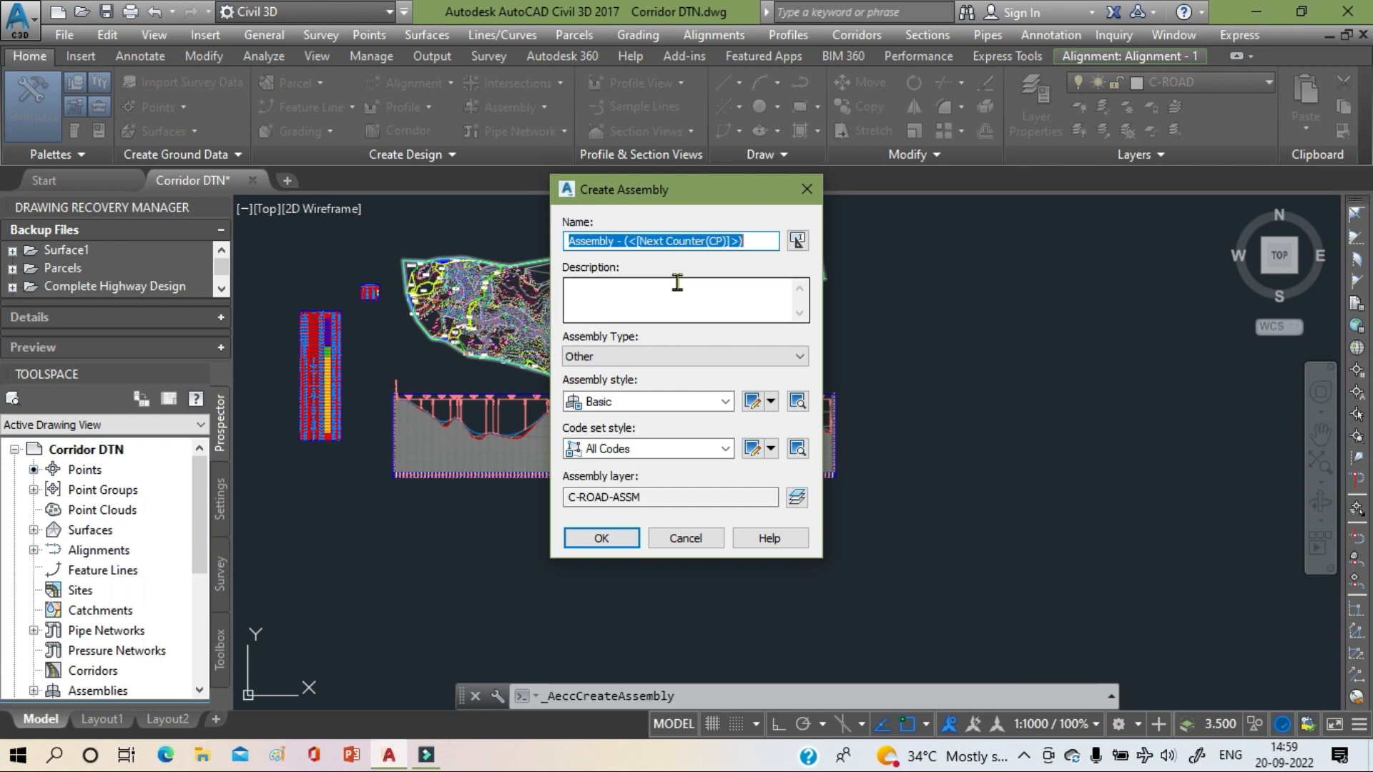
drag(760, 243, 624, 245)
key(BackSpace)
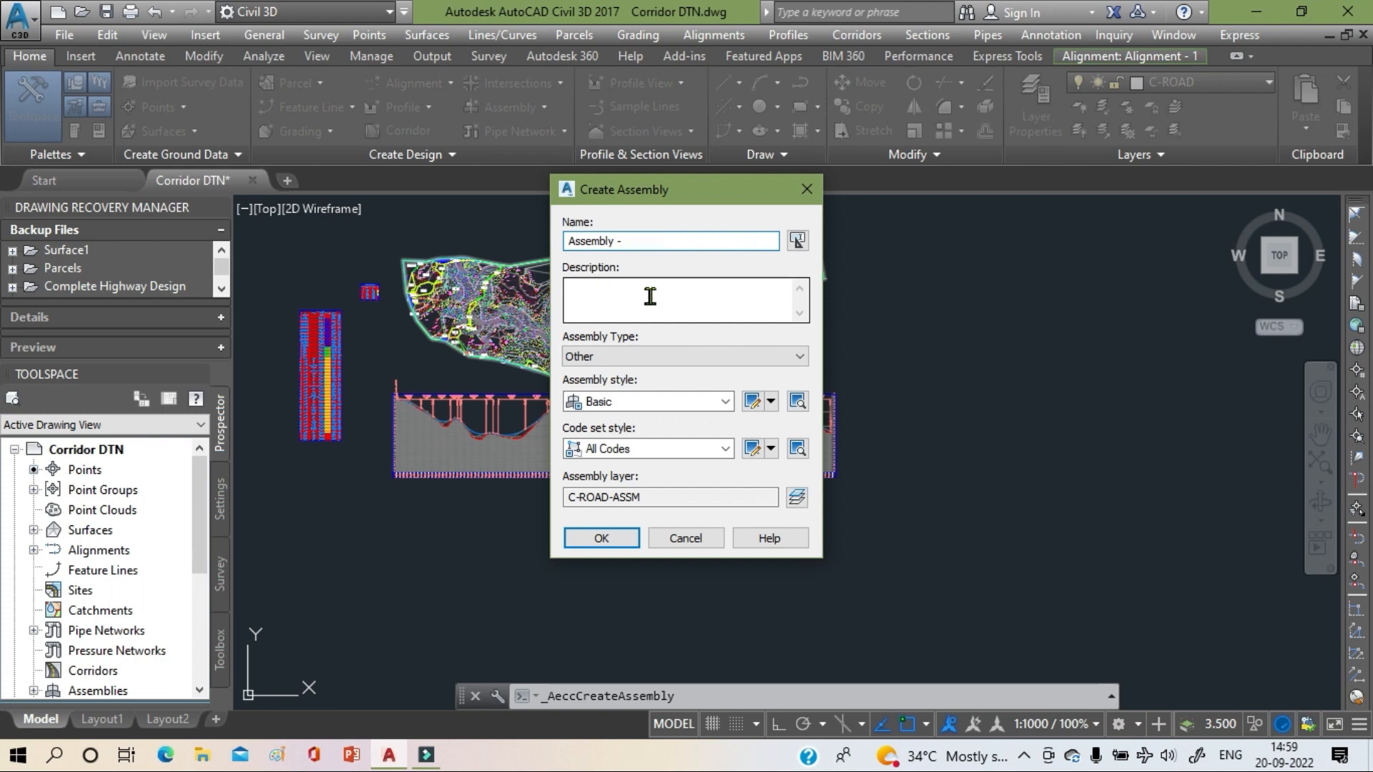
text(1)
- Keep the assembly type Other with the Basic style and All Codes set, and place the assembly baseline in empty drawing space
click(702, 358)
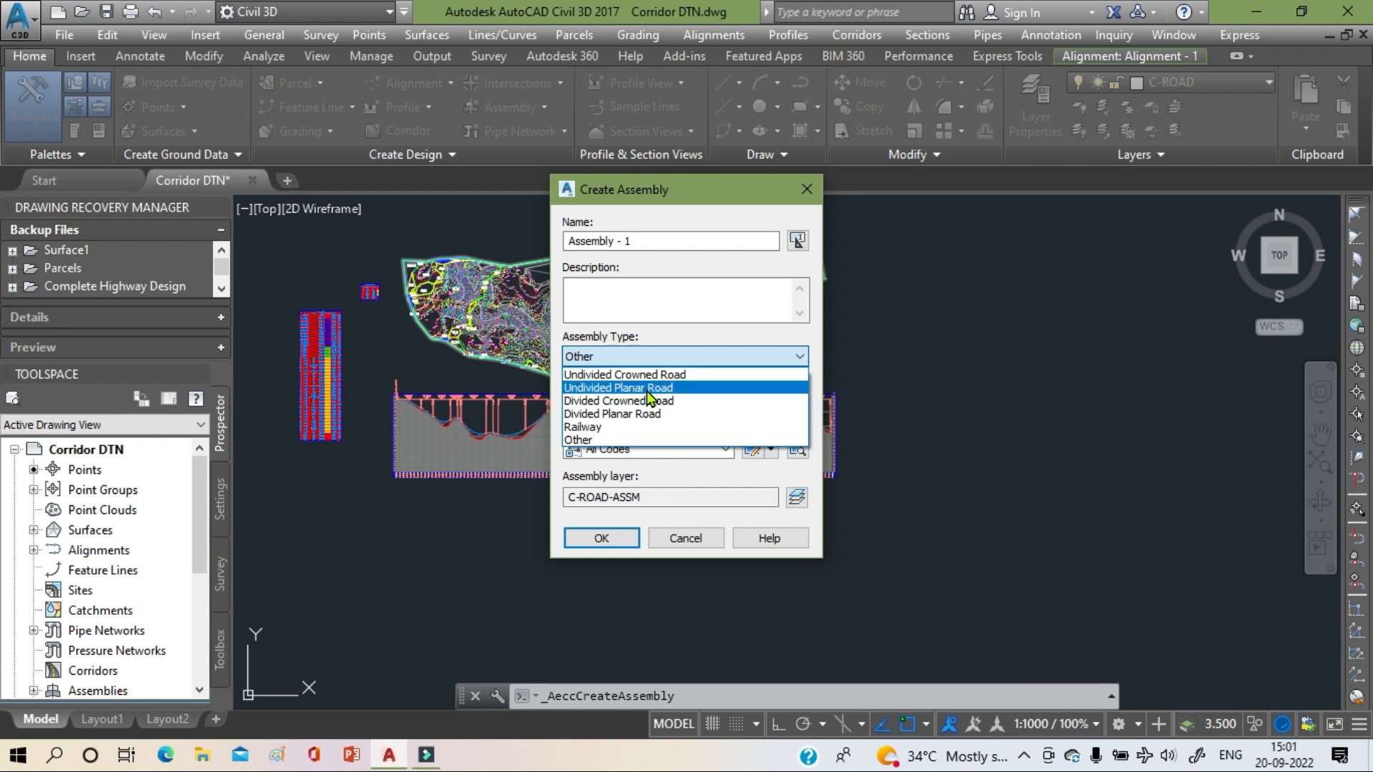
click(633, 441)
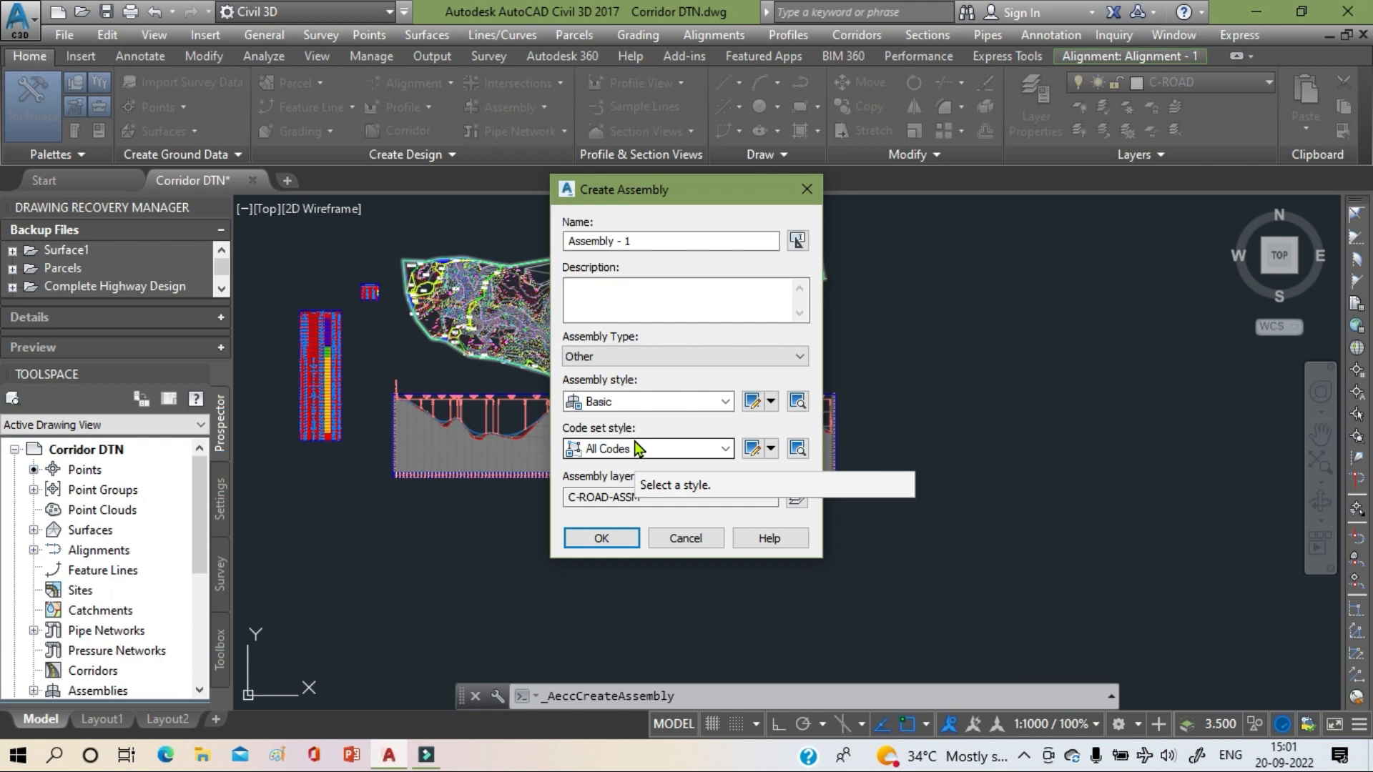
click(606, 541)
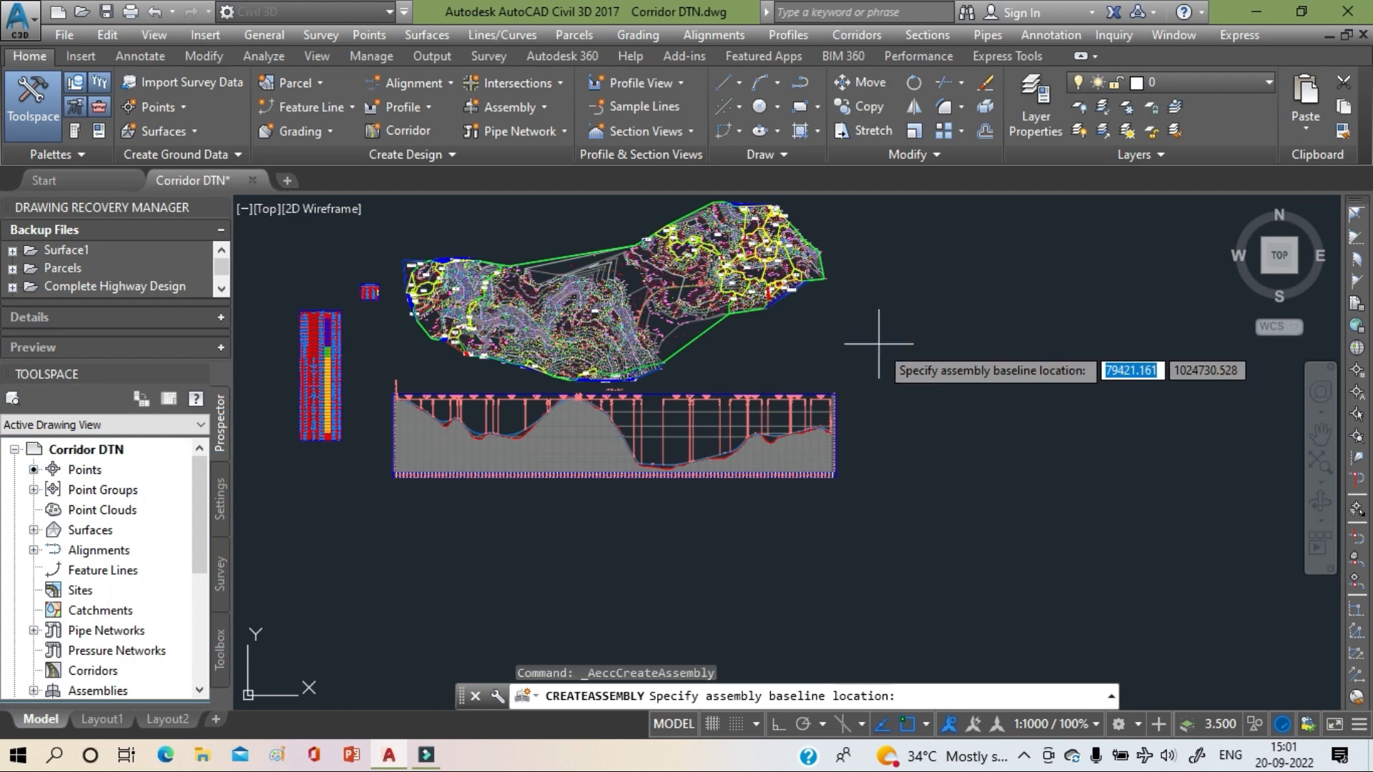
click(793, 344)
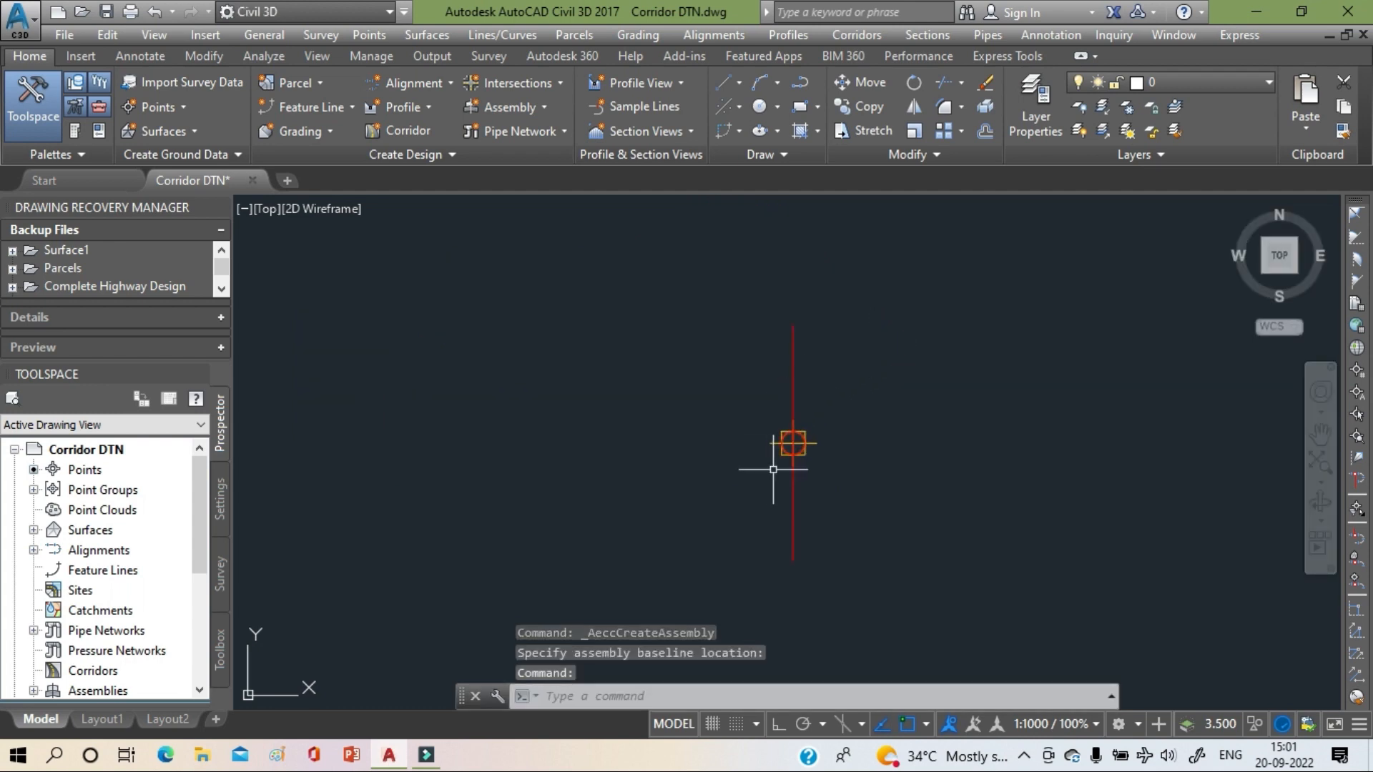
scroll(821, 454, up, 2)
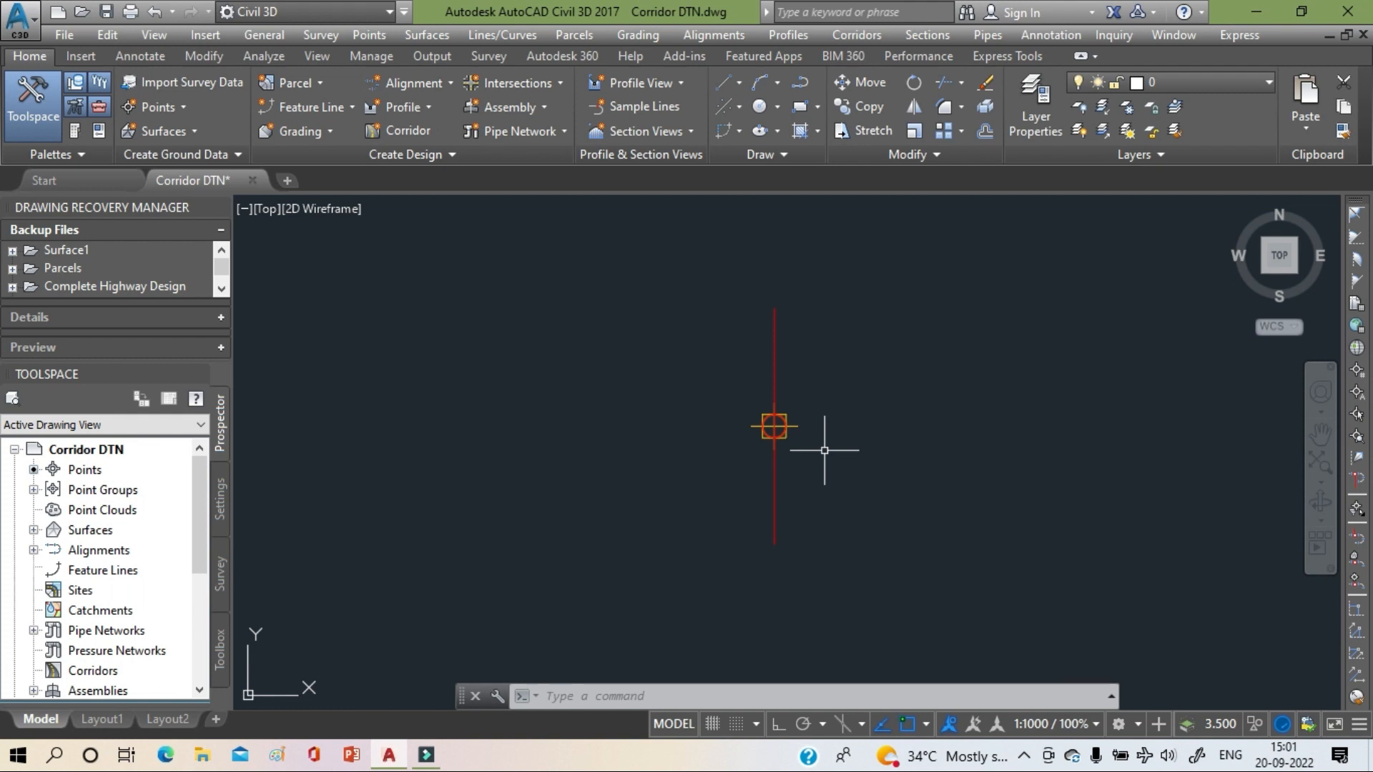
- Attach a right-side BasicLane subassembly with a width of 3.5 m to the assembly's baseline marker
click(75, 132)
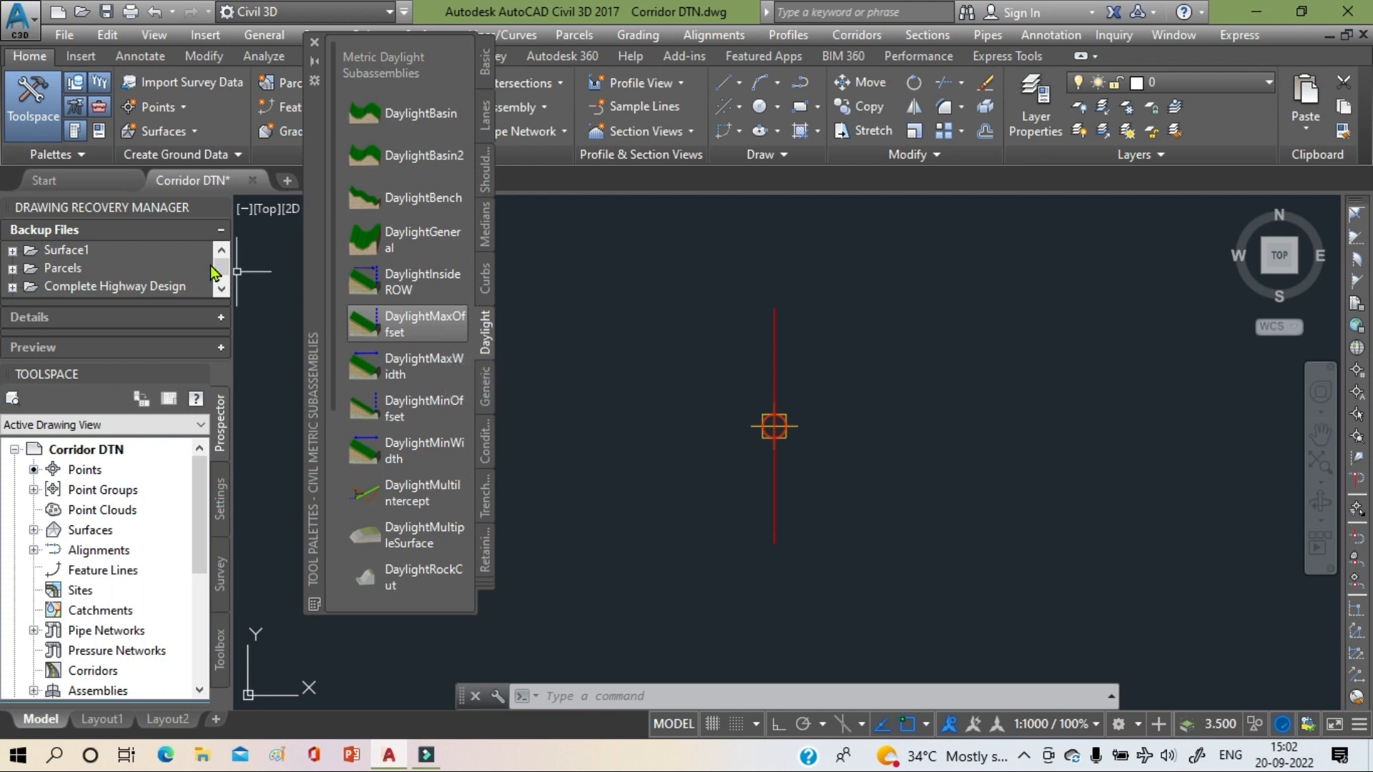
click(479, 70)
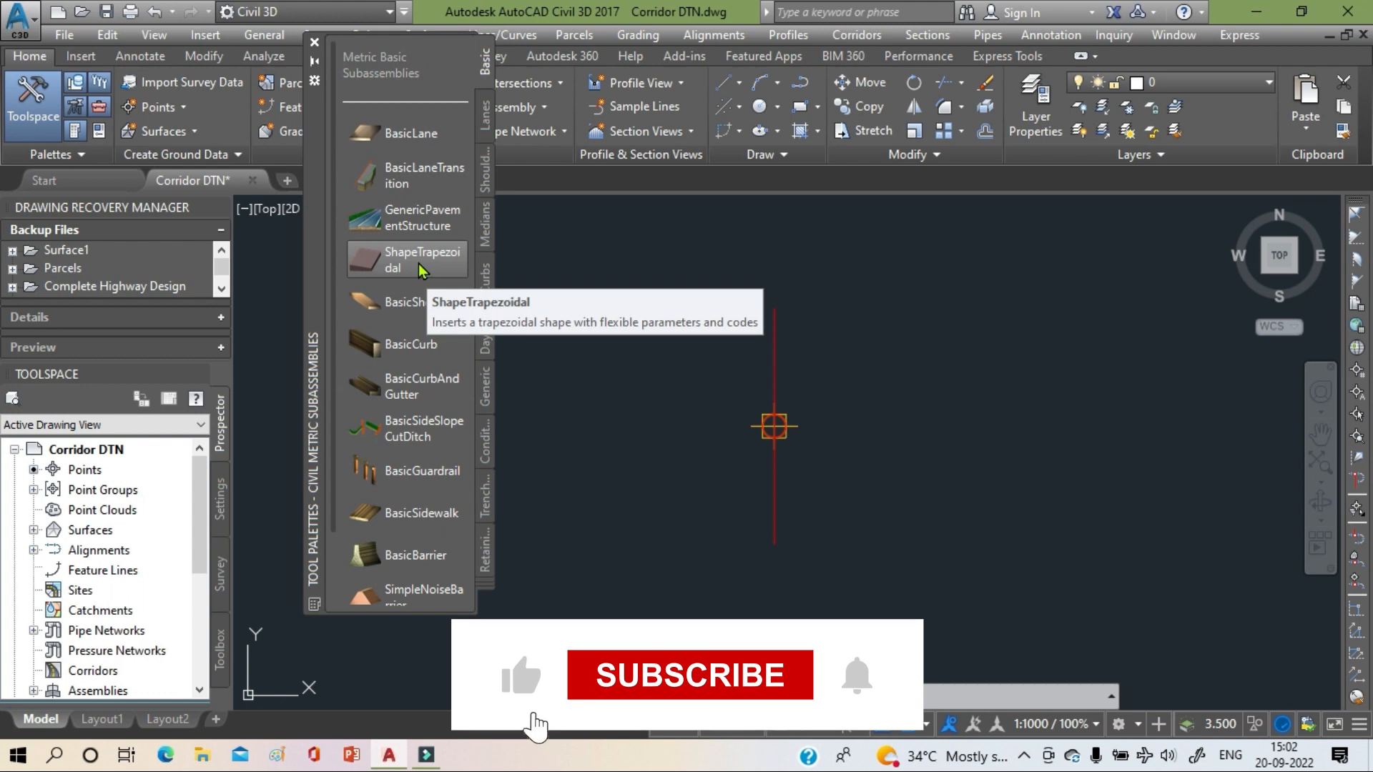
click(421, 142)
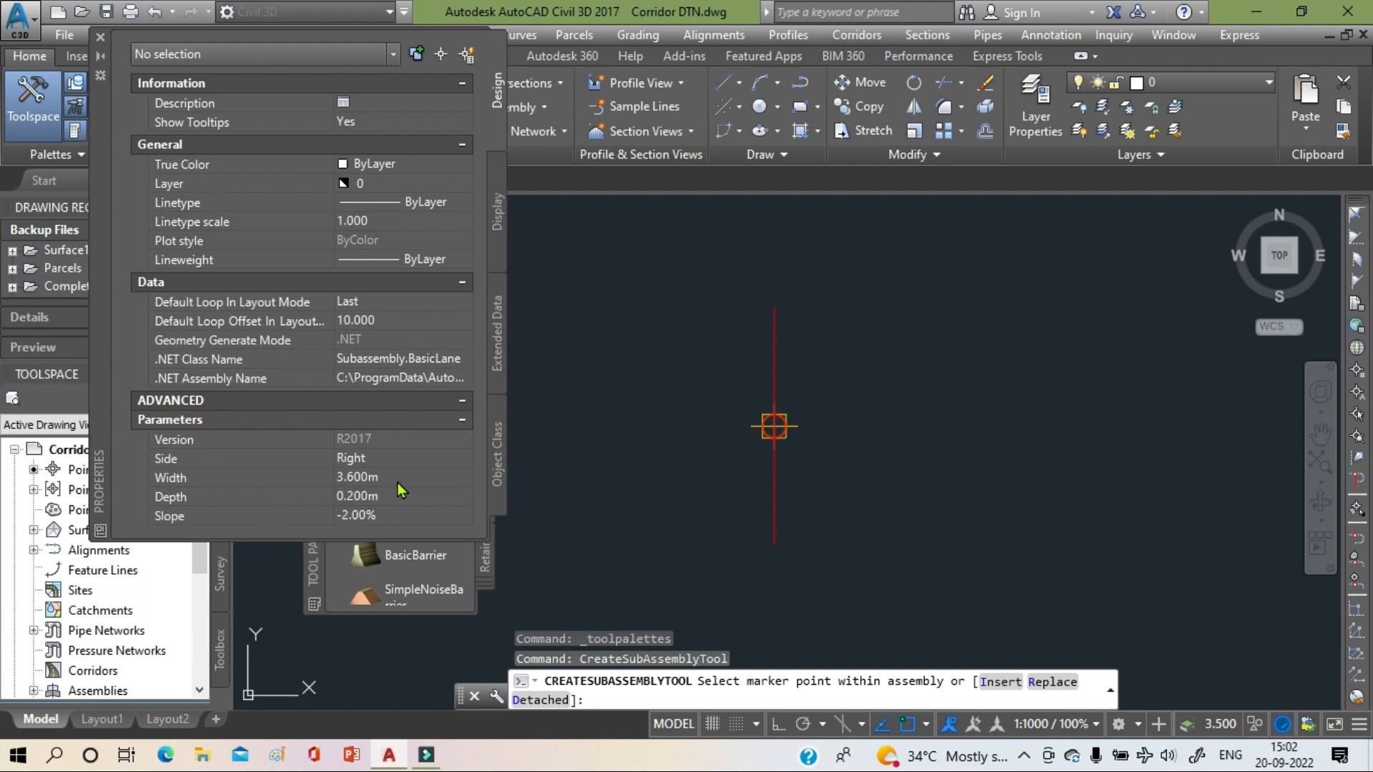
click(356, 478)
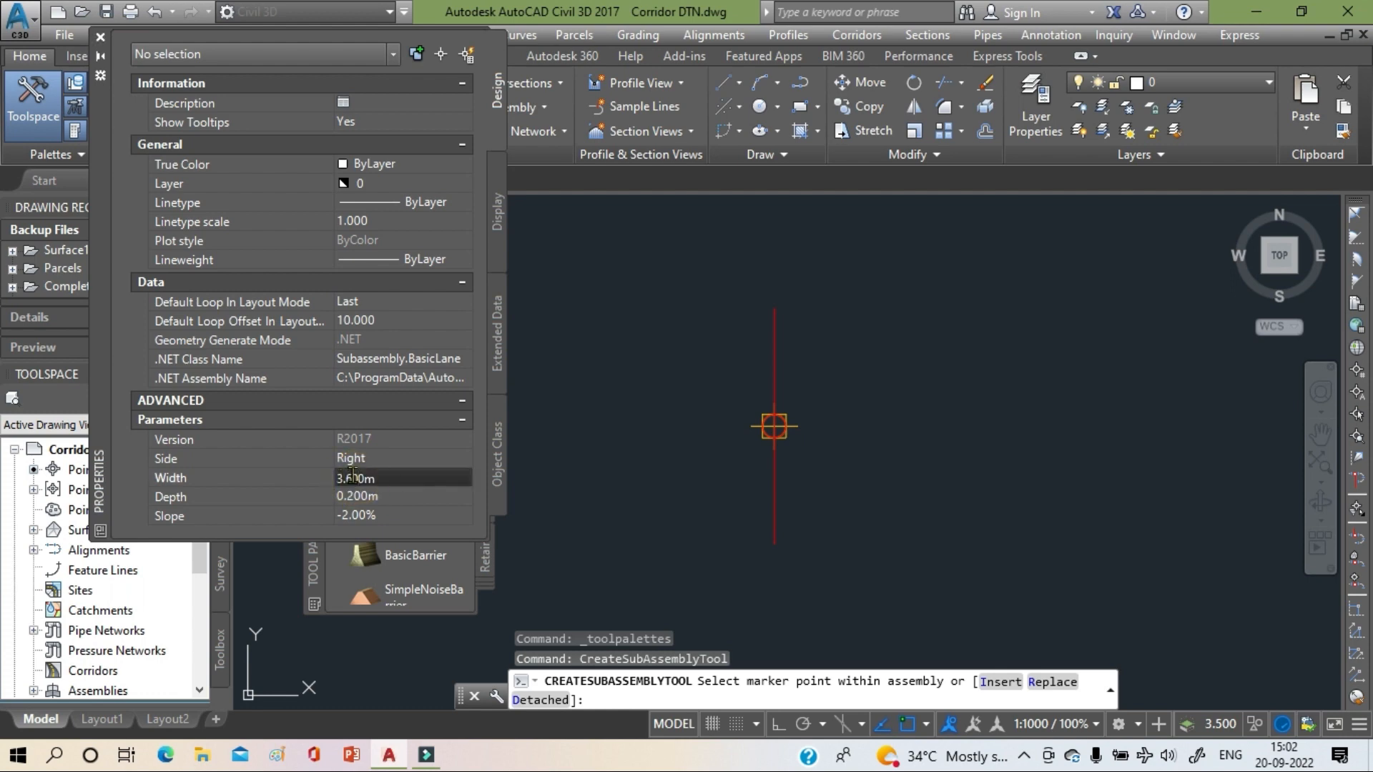
click(354, 477)
key(BackSpace)
text(5)
key(Tab)
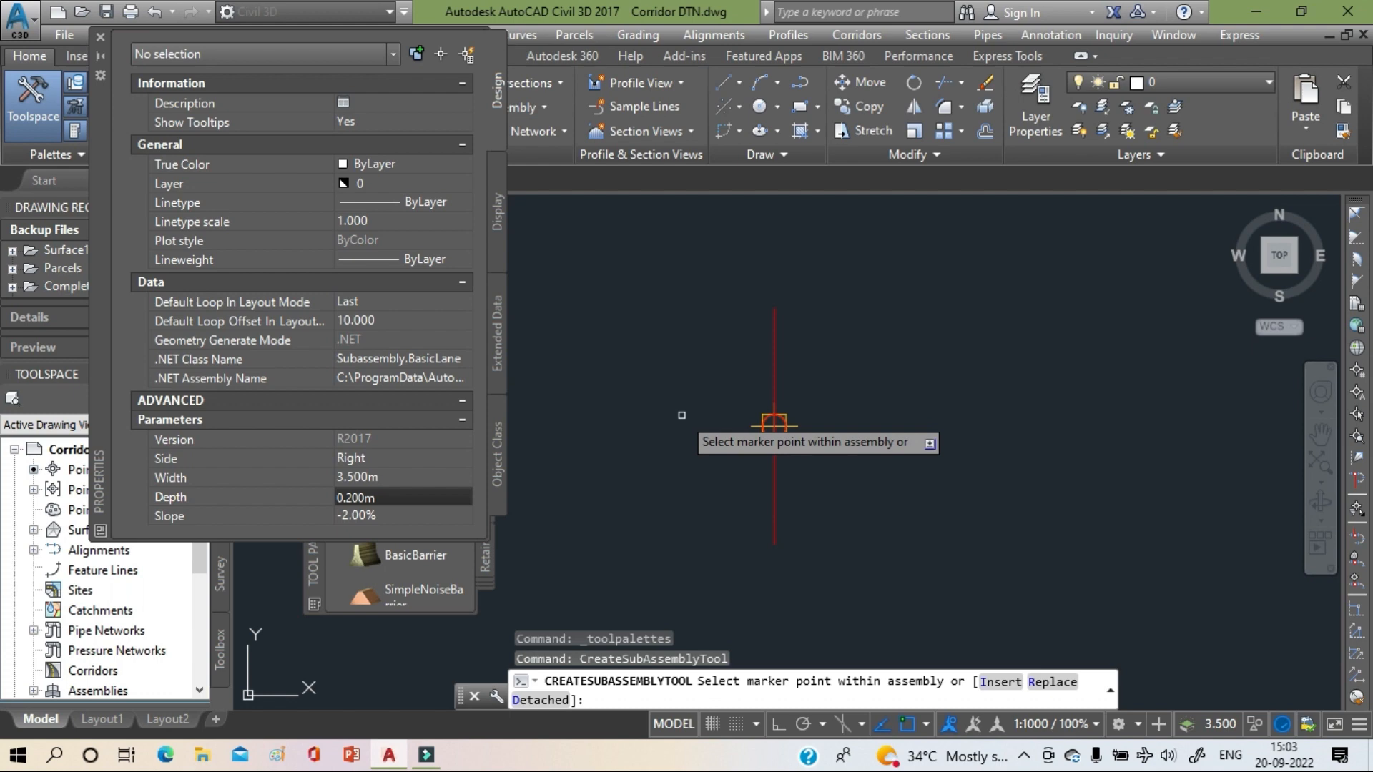
click(773, 426)
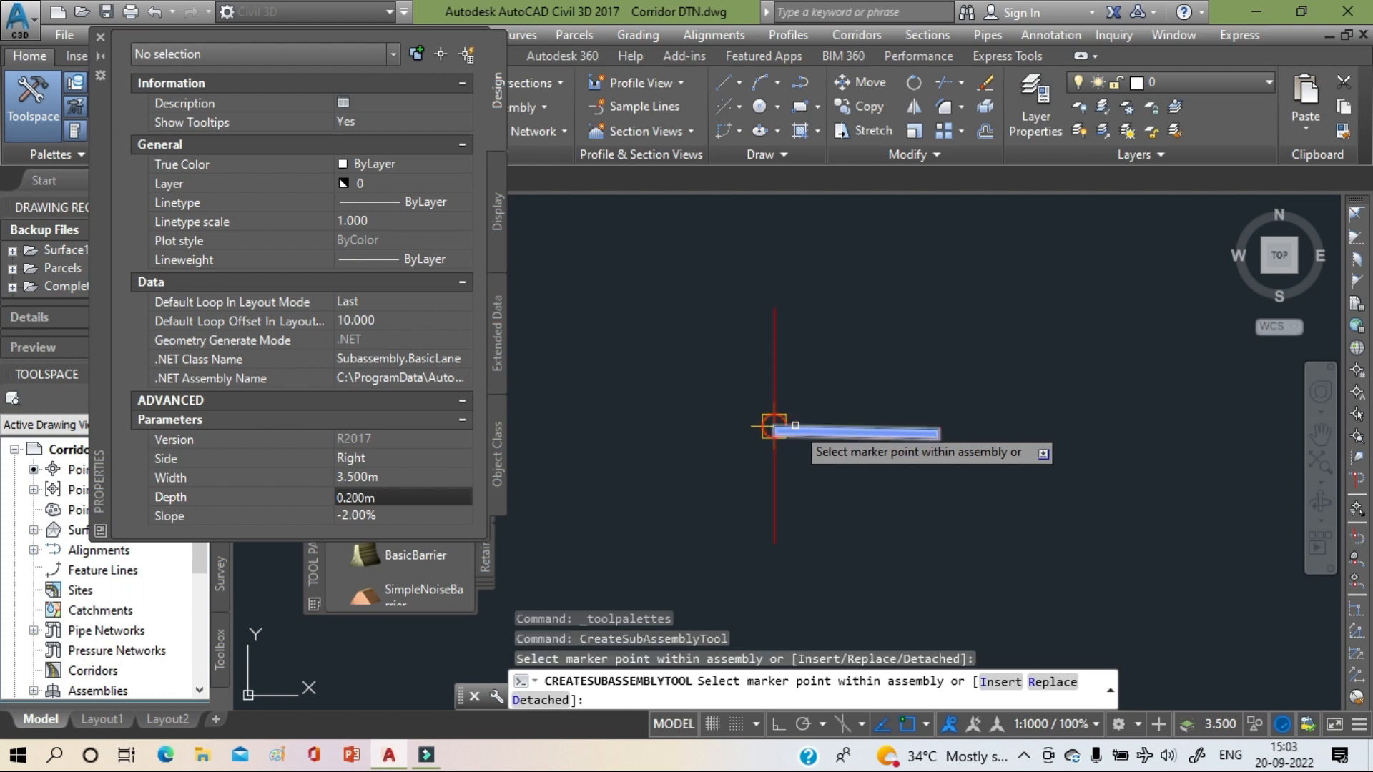
- Add a second 3.5 m right-side BasicLane at the upper outer edge of the first lane and close the subassembly properties
scroll(825, 434, up, 2)
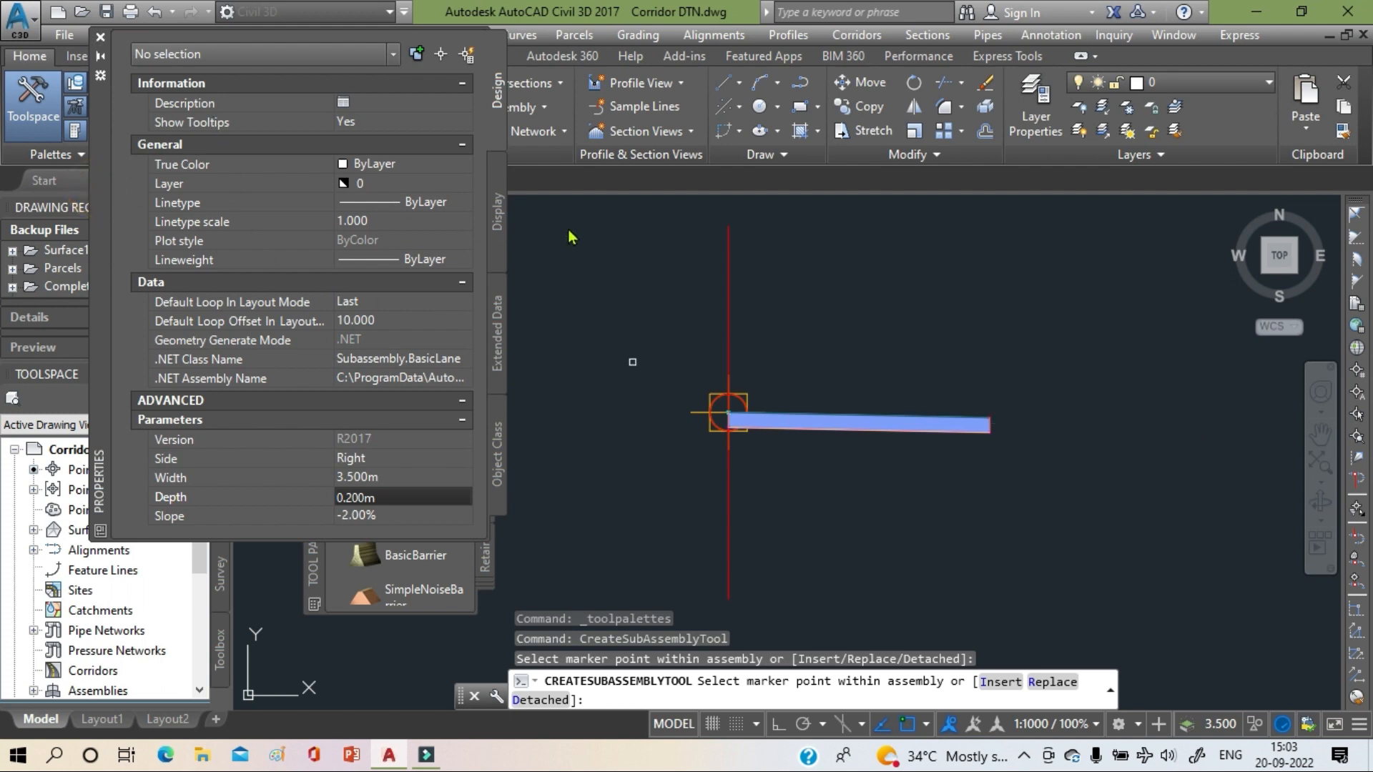
drag(98, 191, 799, 205)
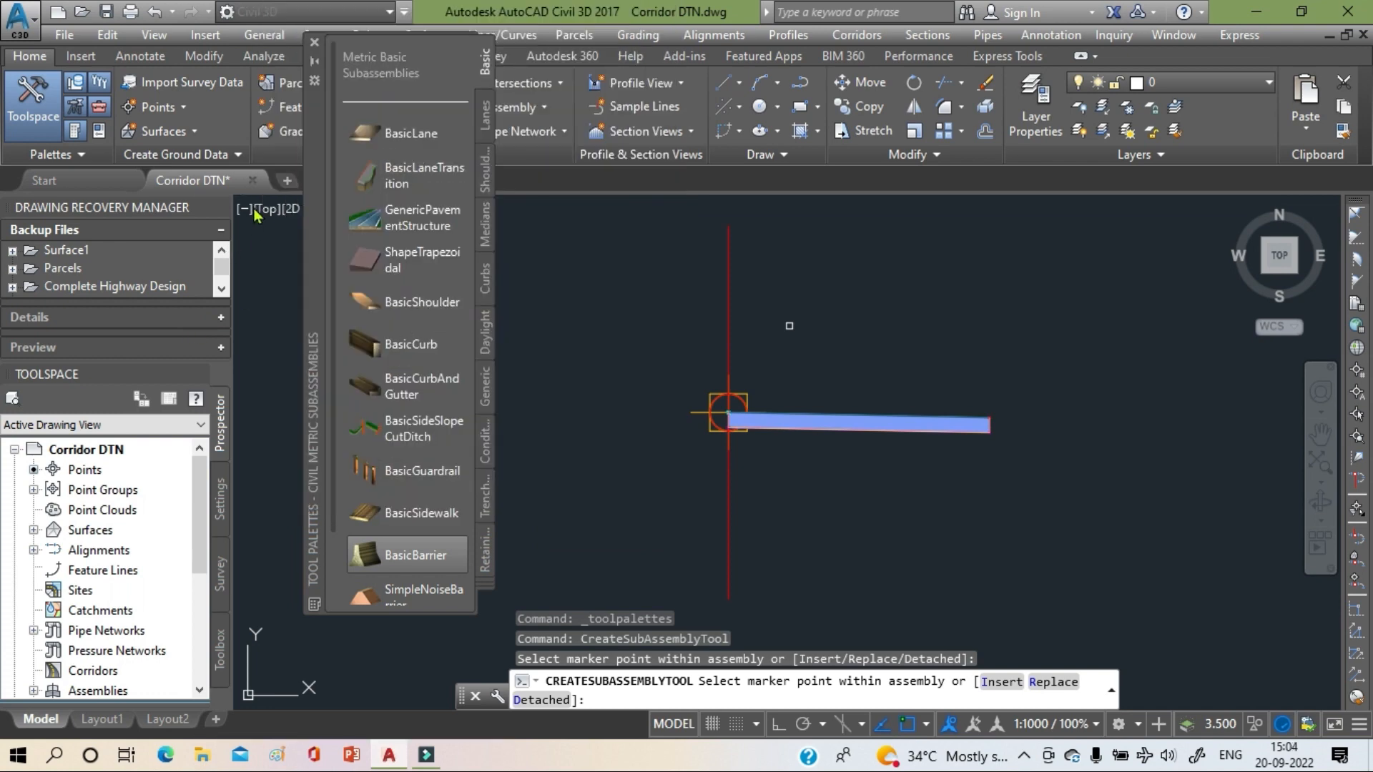
mouse_move(257, 200)
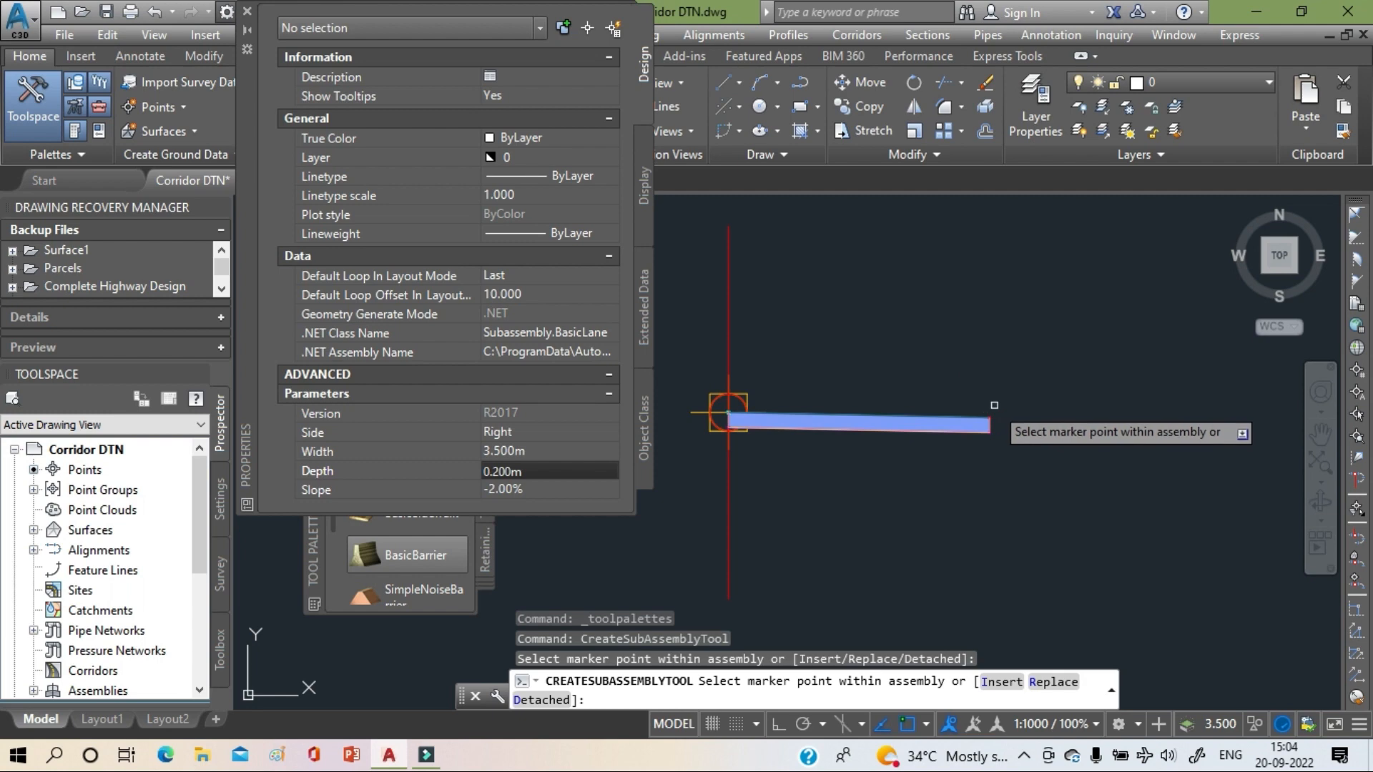
scroll(993, 405, up, 5)
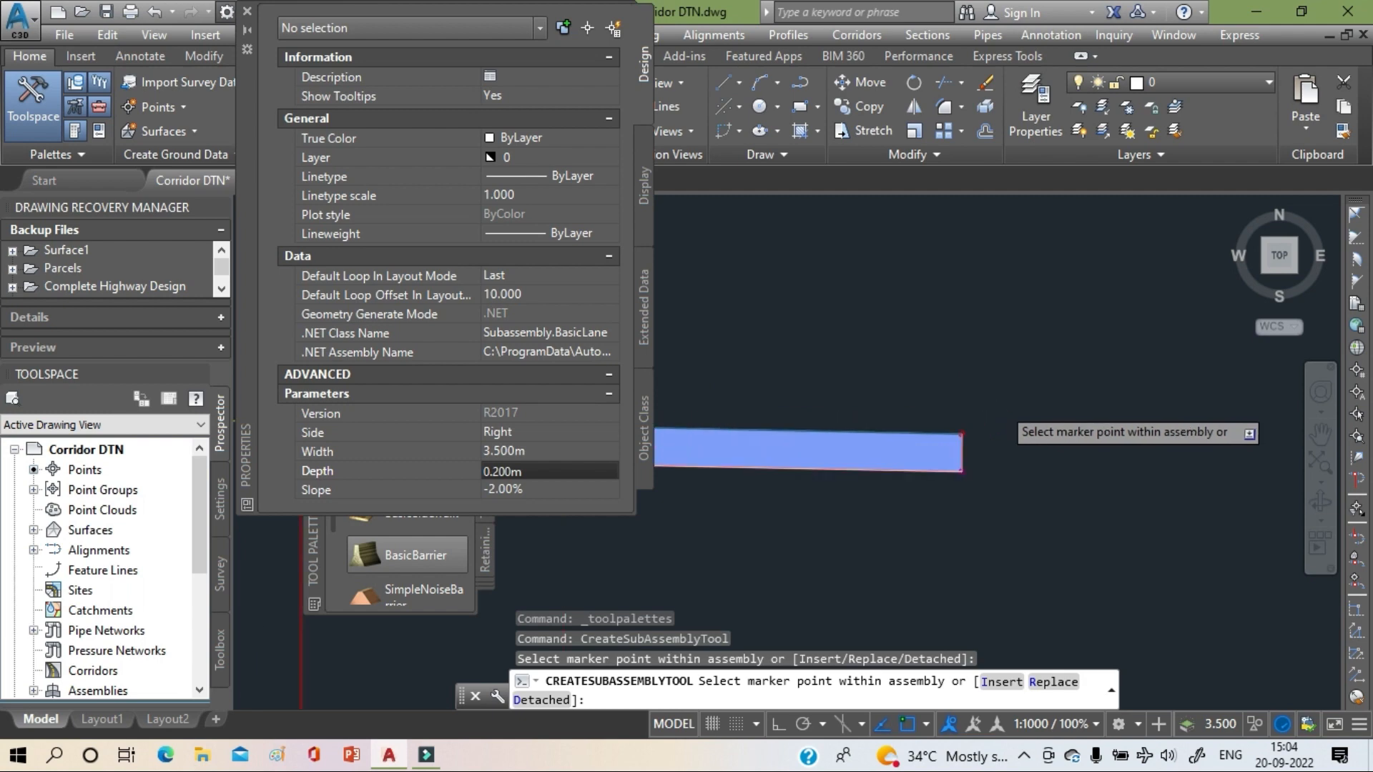
middle_drag(926, 463, 872, 384)
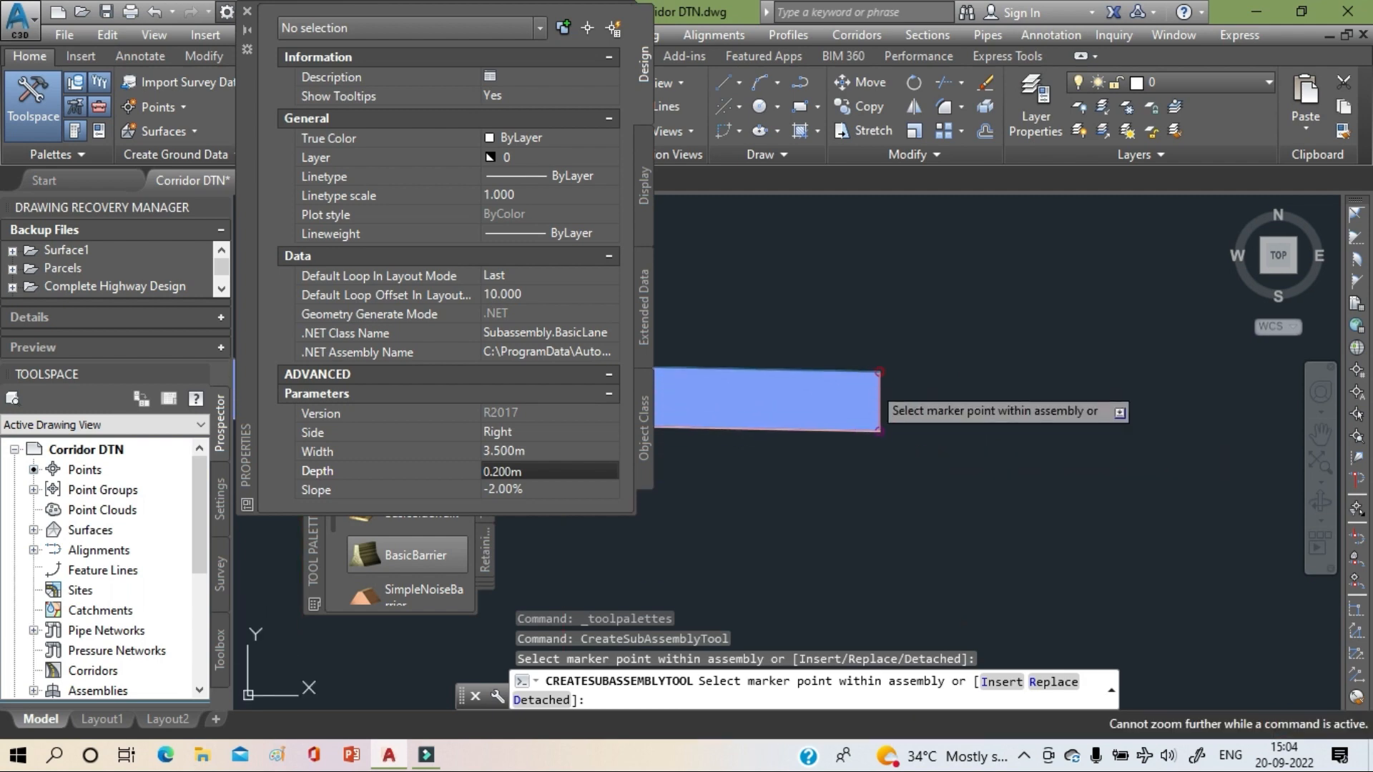
click(885, 372)
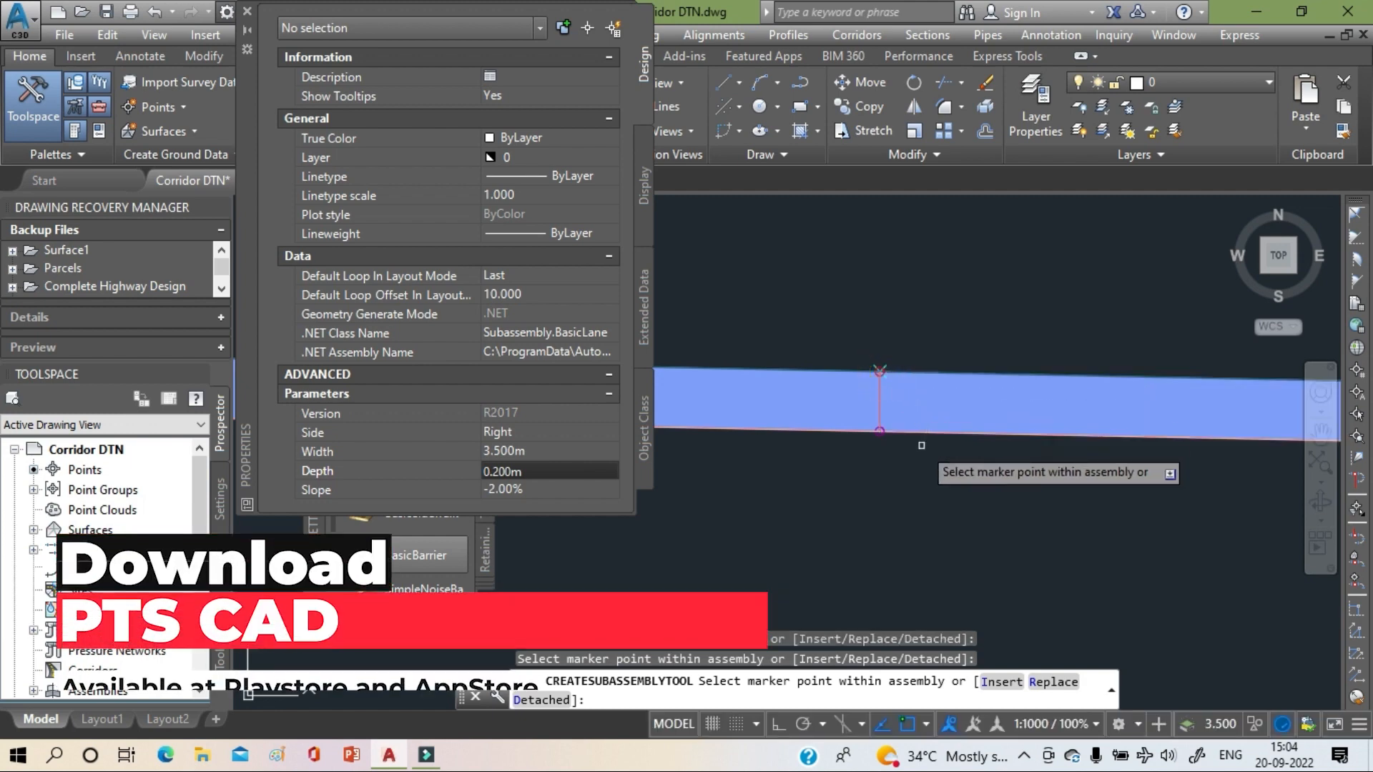
scroll(878, 404, down, 8)
scroll(786, 400, up, 4)
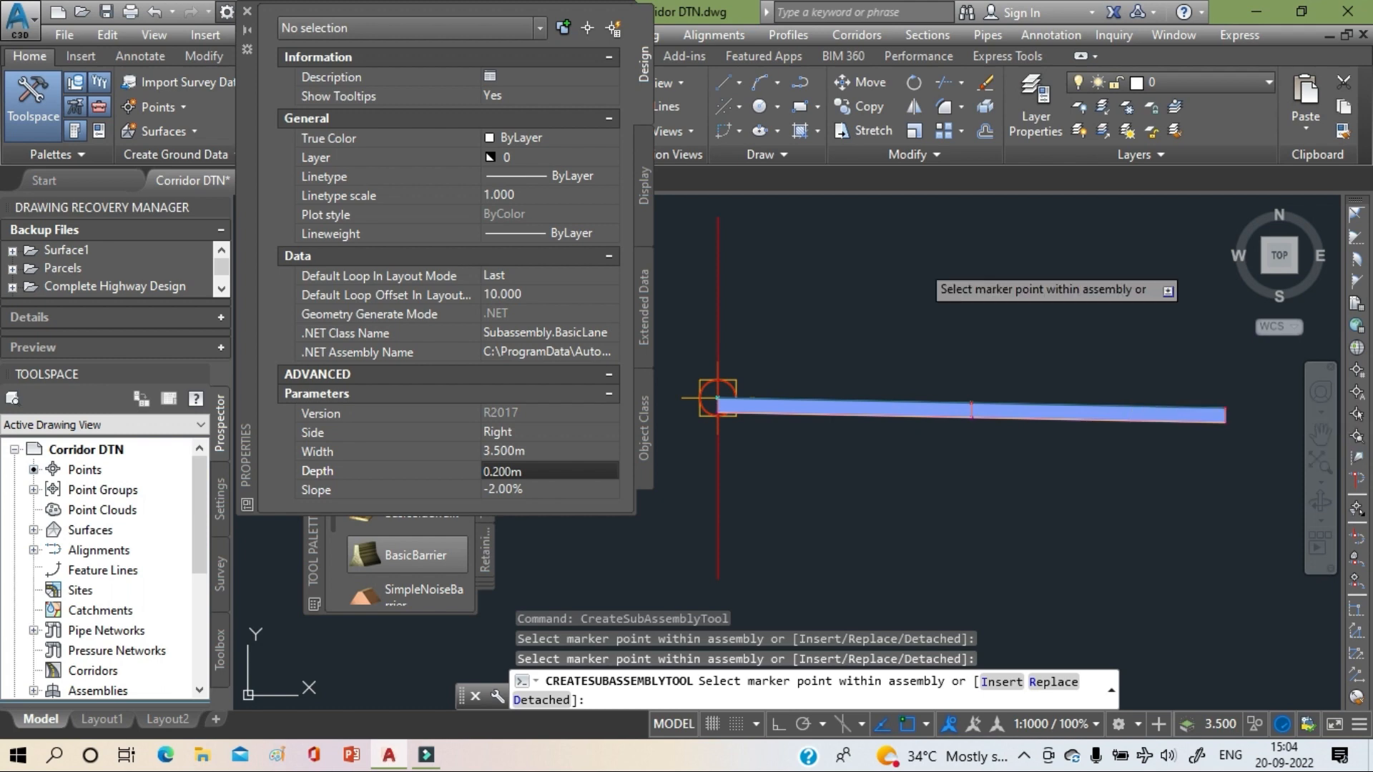
click(245, 13)
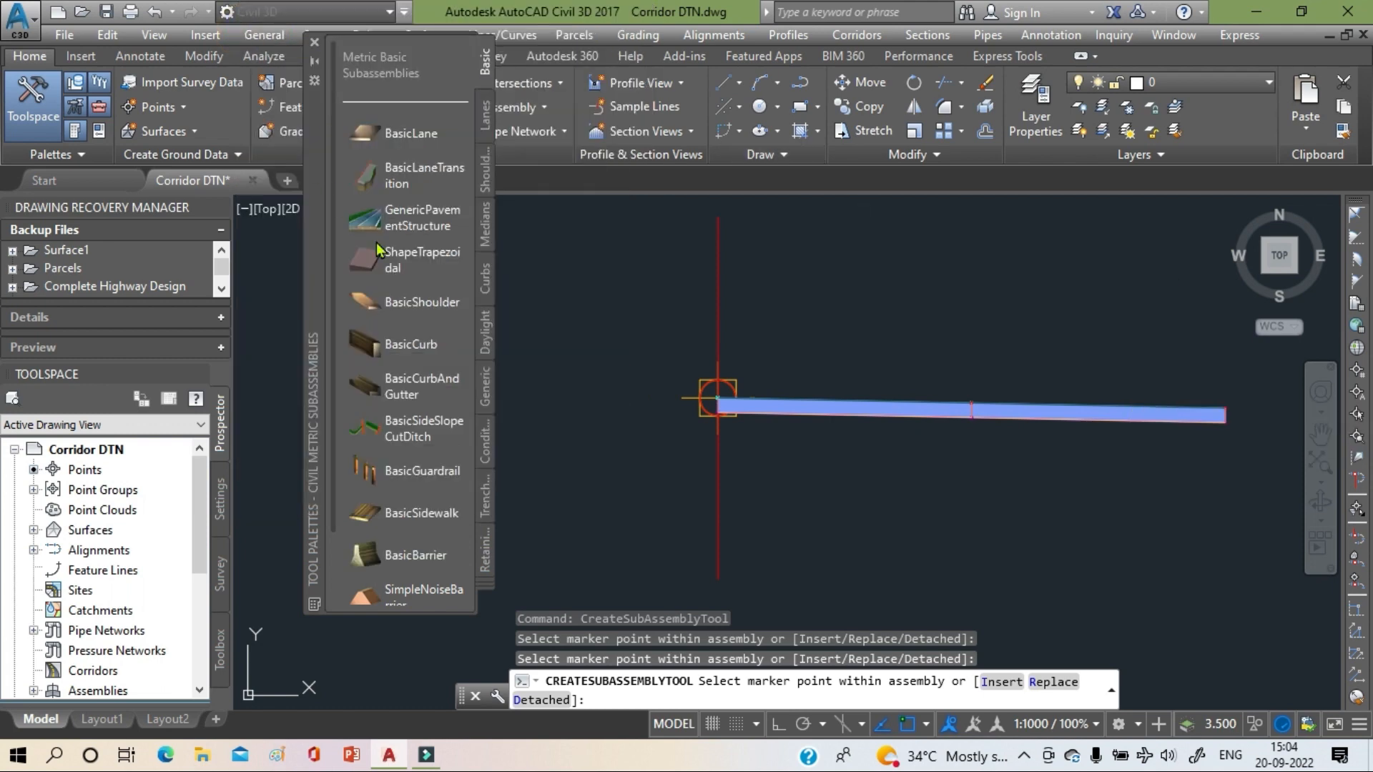
- Attach a right-side BasicShoulder, 0.9 m wide, 0.2 m deep with a -4% slope, to the upper outer edge of the second lane
click(422, 302)
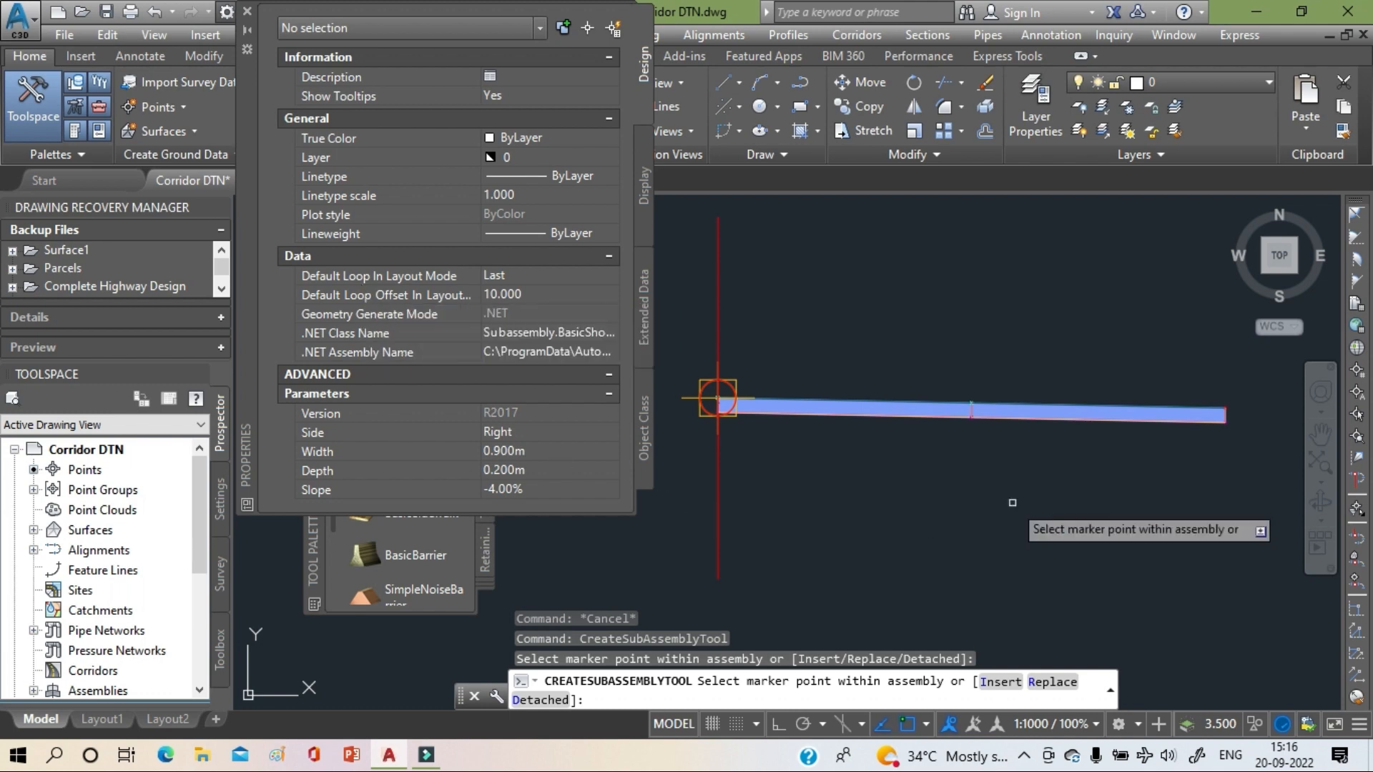
middle_drag(1044, 500, 822, 507)
scroll(1083, 453, up, 3)
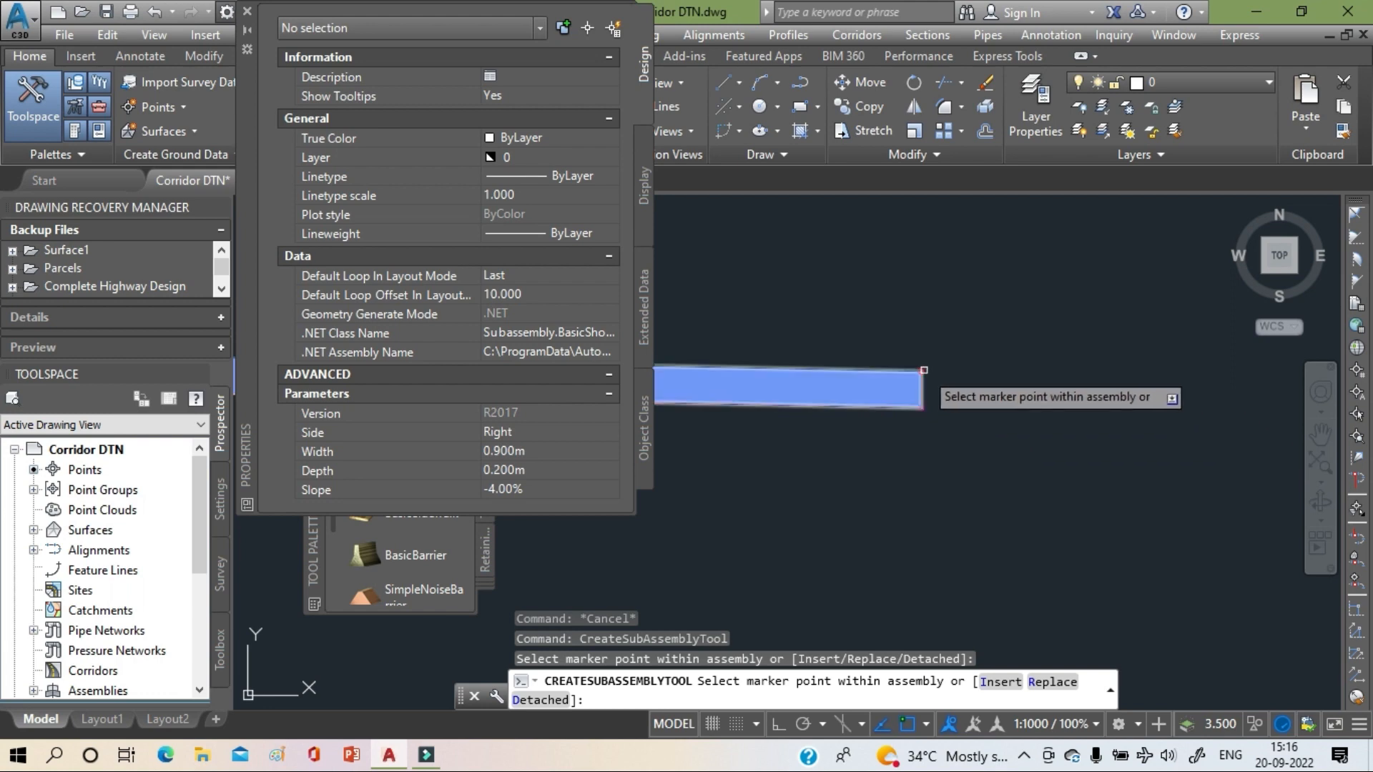
scroll(924, 370, down, 2)
scroll(1000, 490, down, 2)
scroll(1008, 483, down, 1)
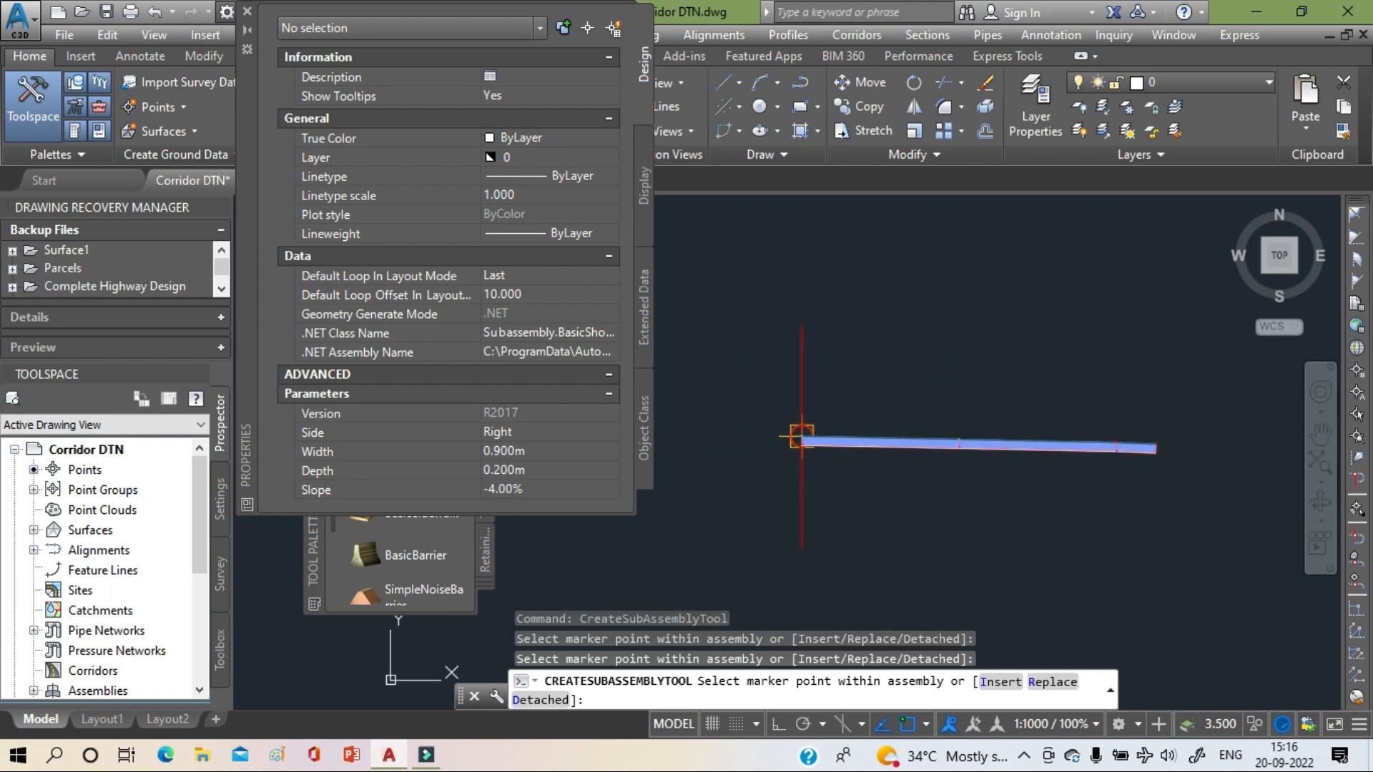
- Attach a right-side BasicCurbAndGutter, inserted at Gutter Edge with a 0.45 m gutter and 0.225 m curb height, to the shoulder's upper outer edge
scroll(1137, 471, up, 3)
middle_drag(1152, 467, 1211, 496)
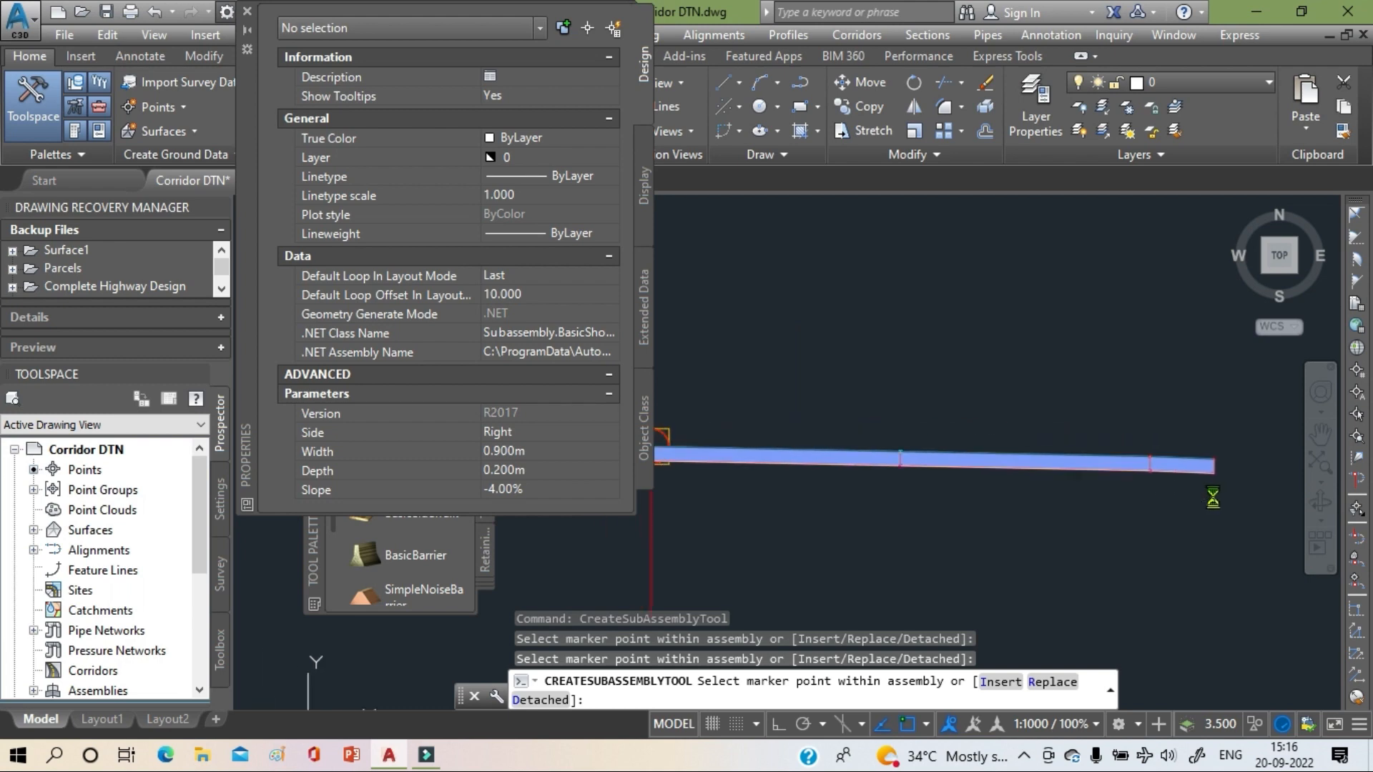
click(247, 10)
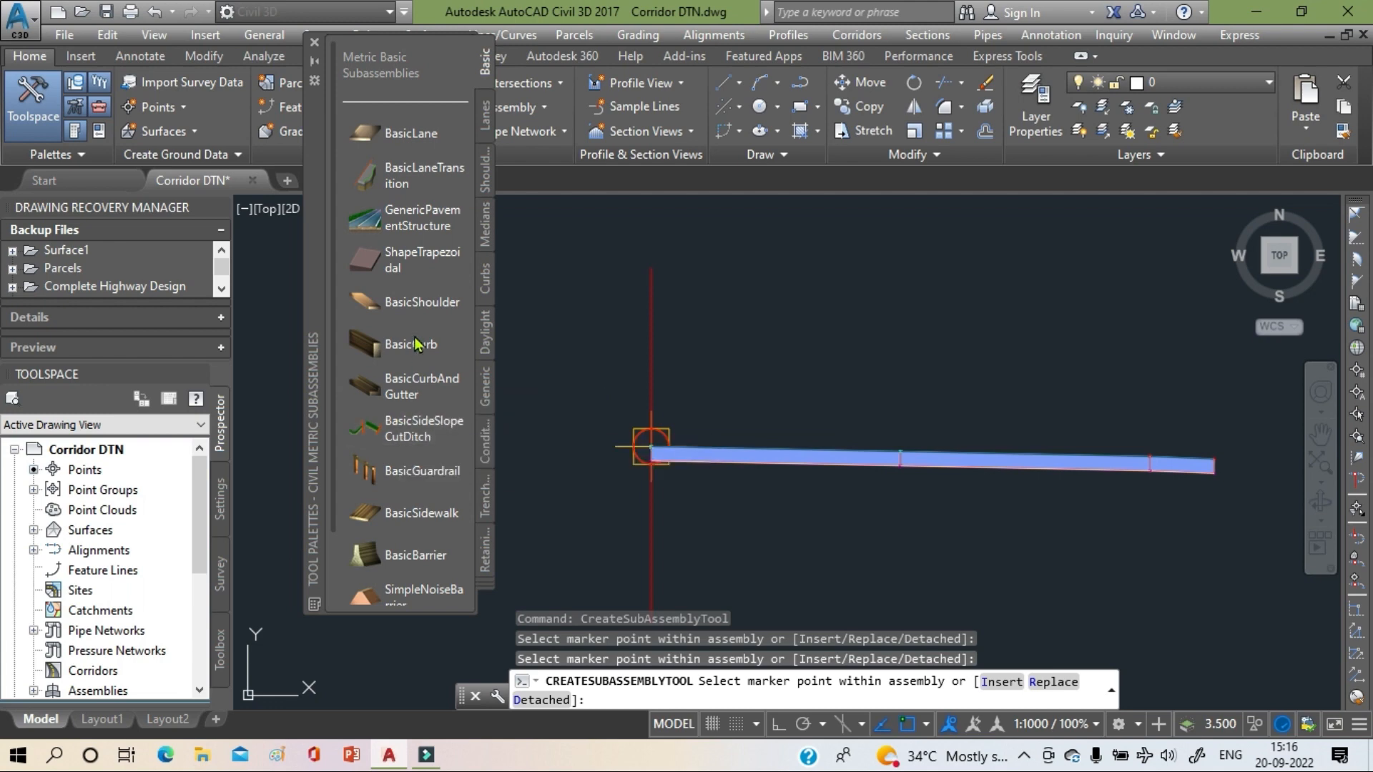
click(421, 386)
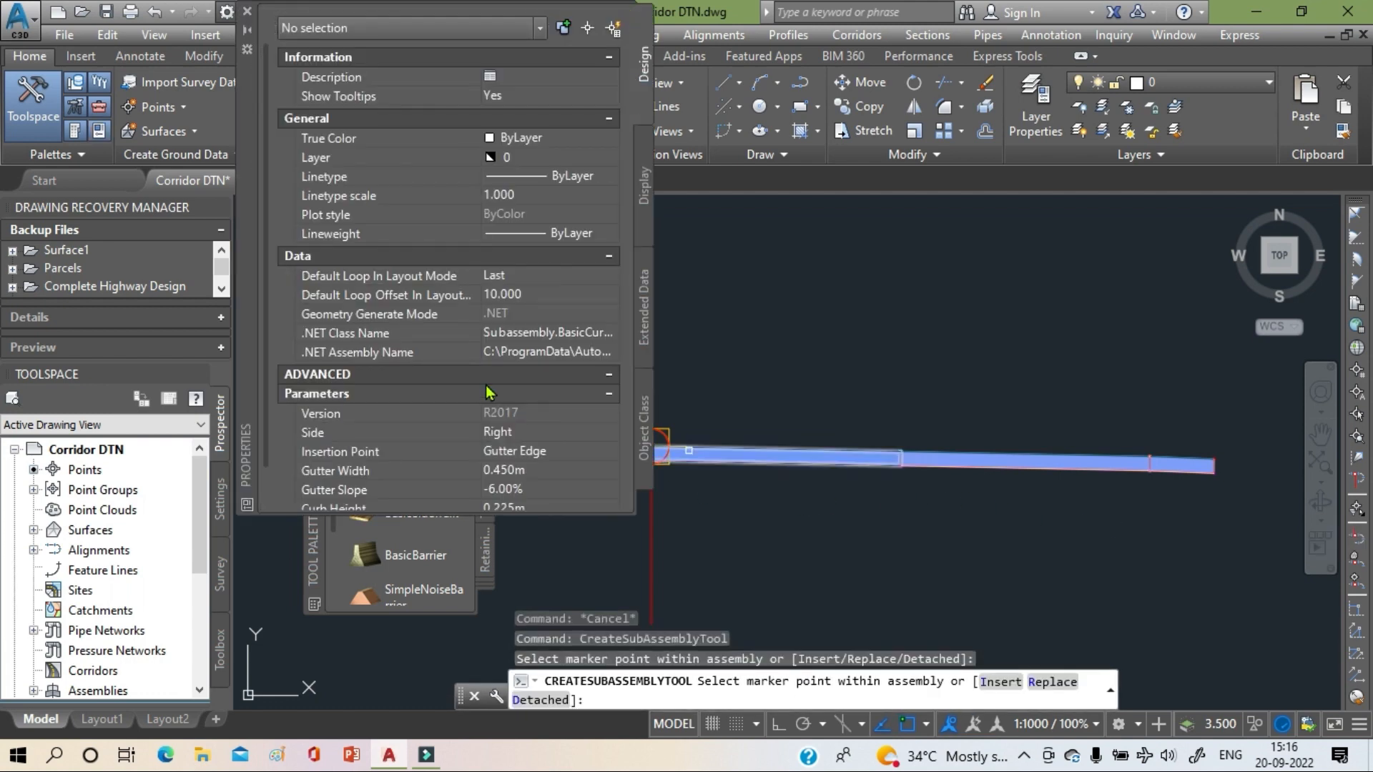
scroll(489, 393, down, 2)
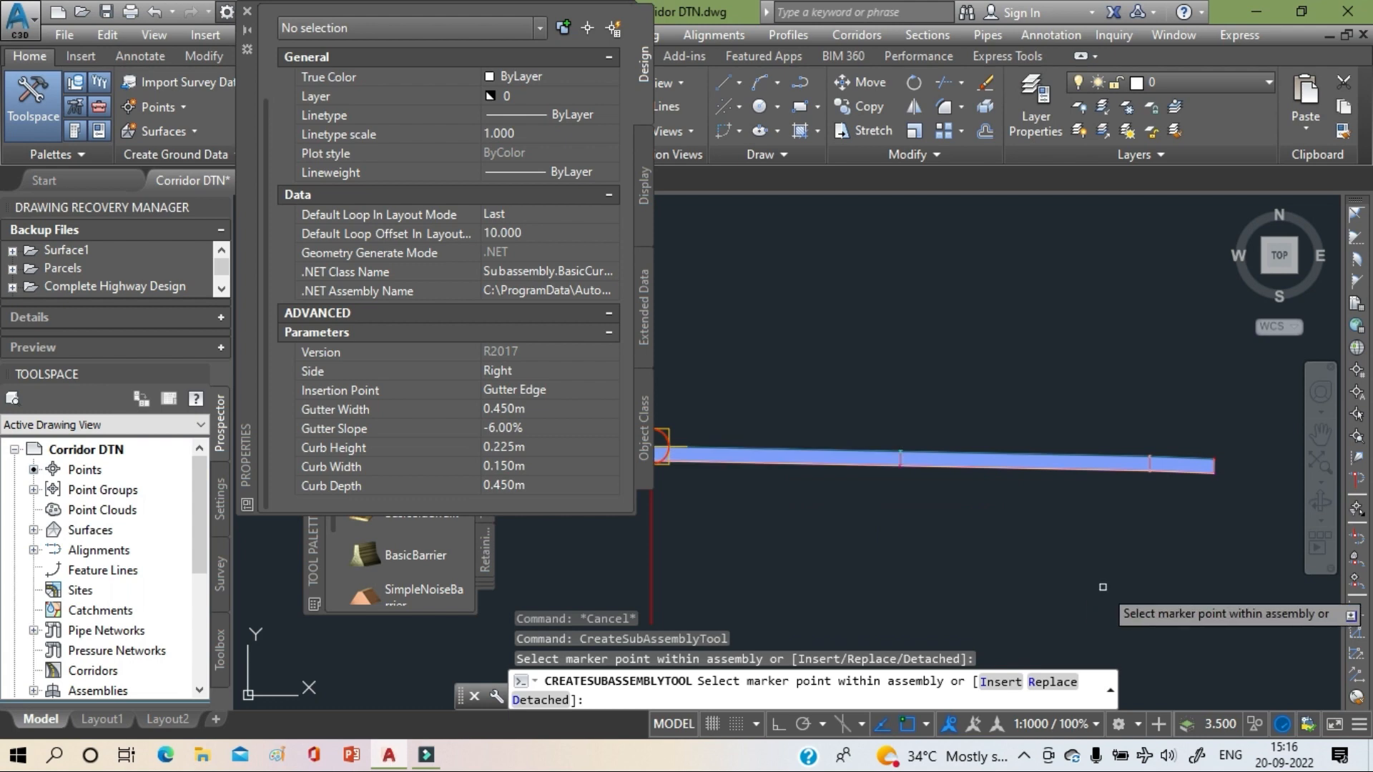
middle_drag(1101, 589, 769, 574)
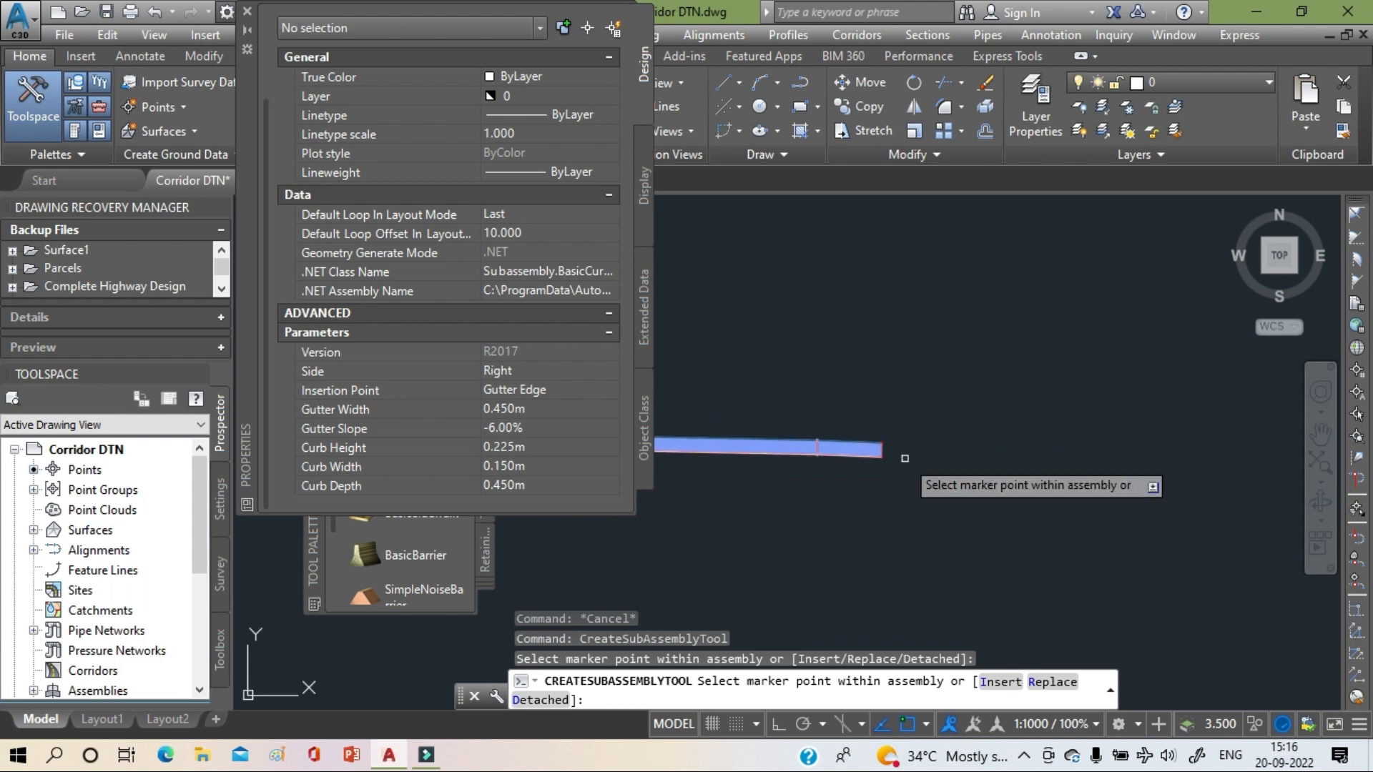
scroll(903, 458, up, 3)
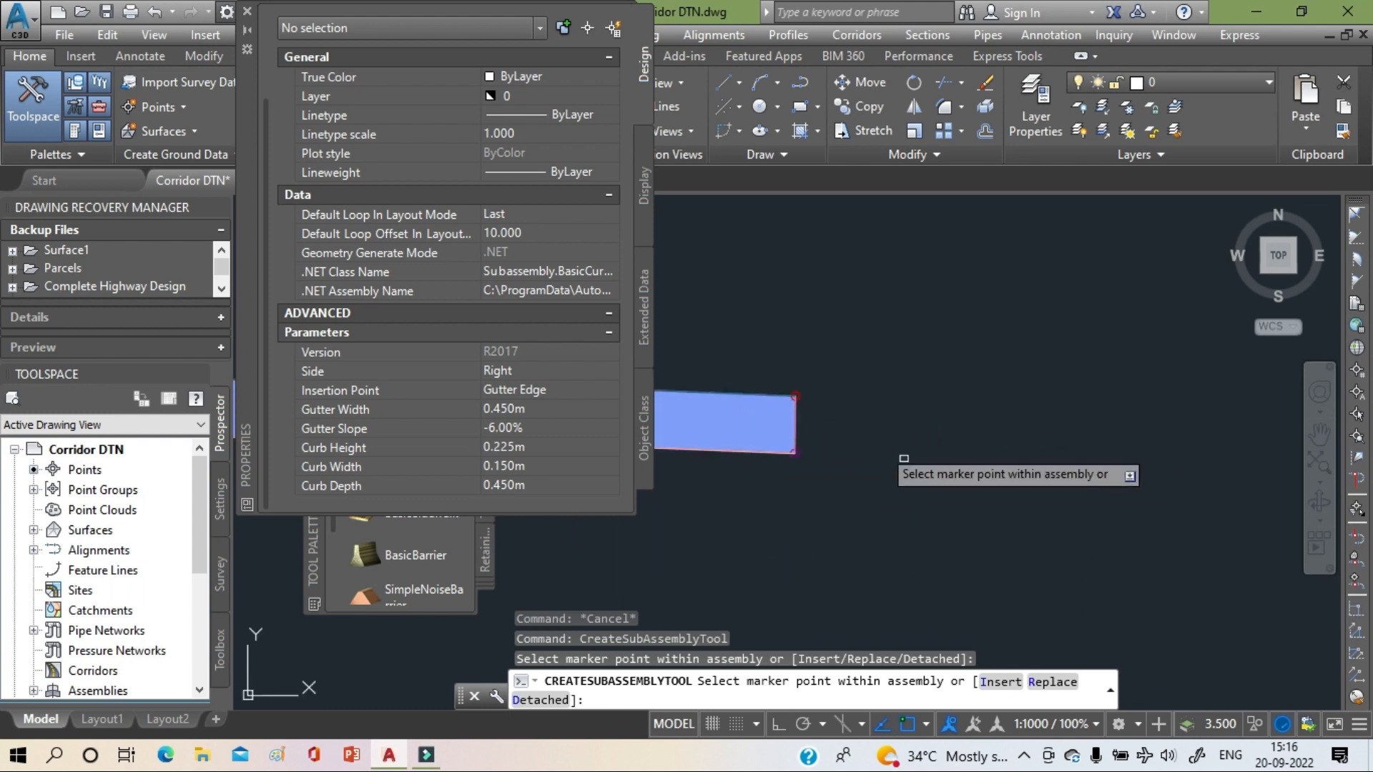
click(796, 394)
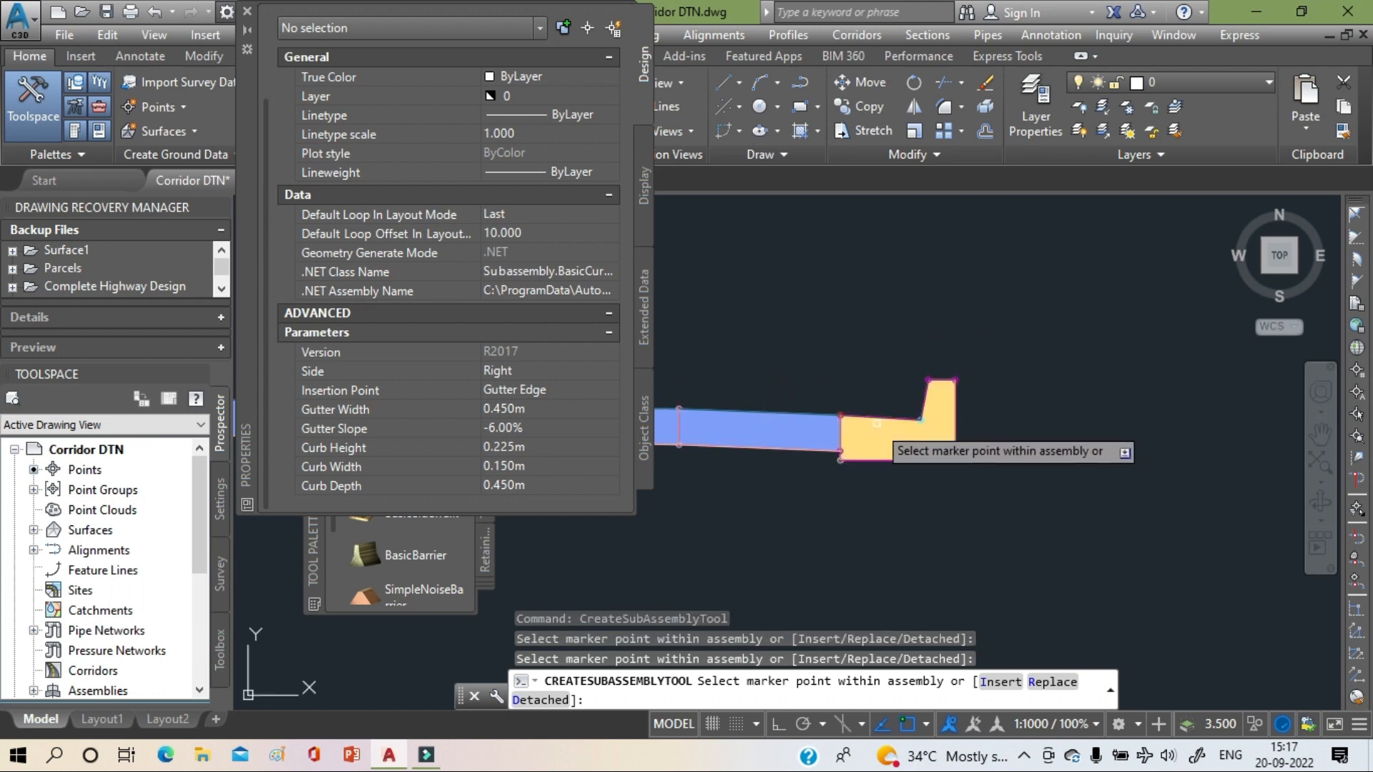
scroll(942, 454, down, 3)
scroll(951, 454, up, 3)
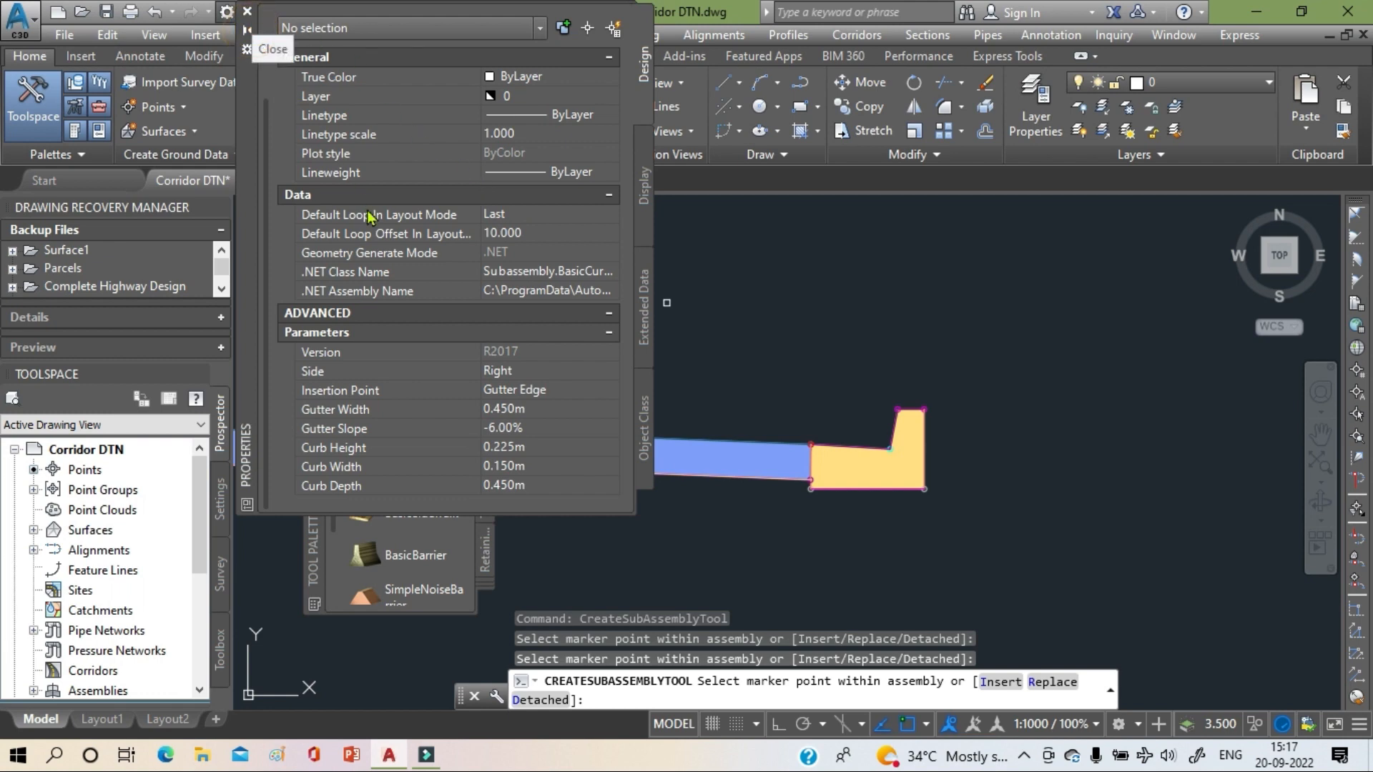
click(247, 12)
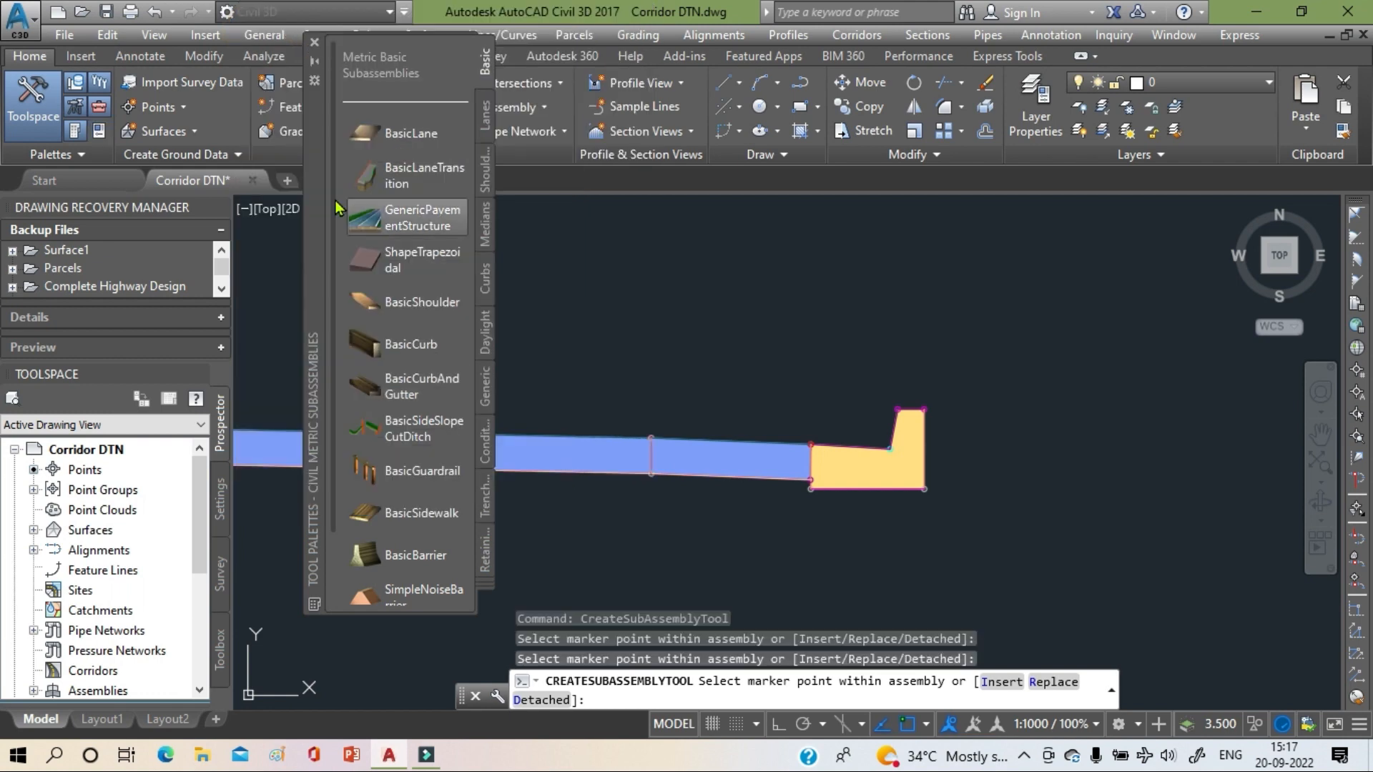
- Attach a right-side BasicSidewalk, 1.8 m wide and 0.1 m deep with zero buffer widths, to the curb's upper outer corner
click(444, 527)
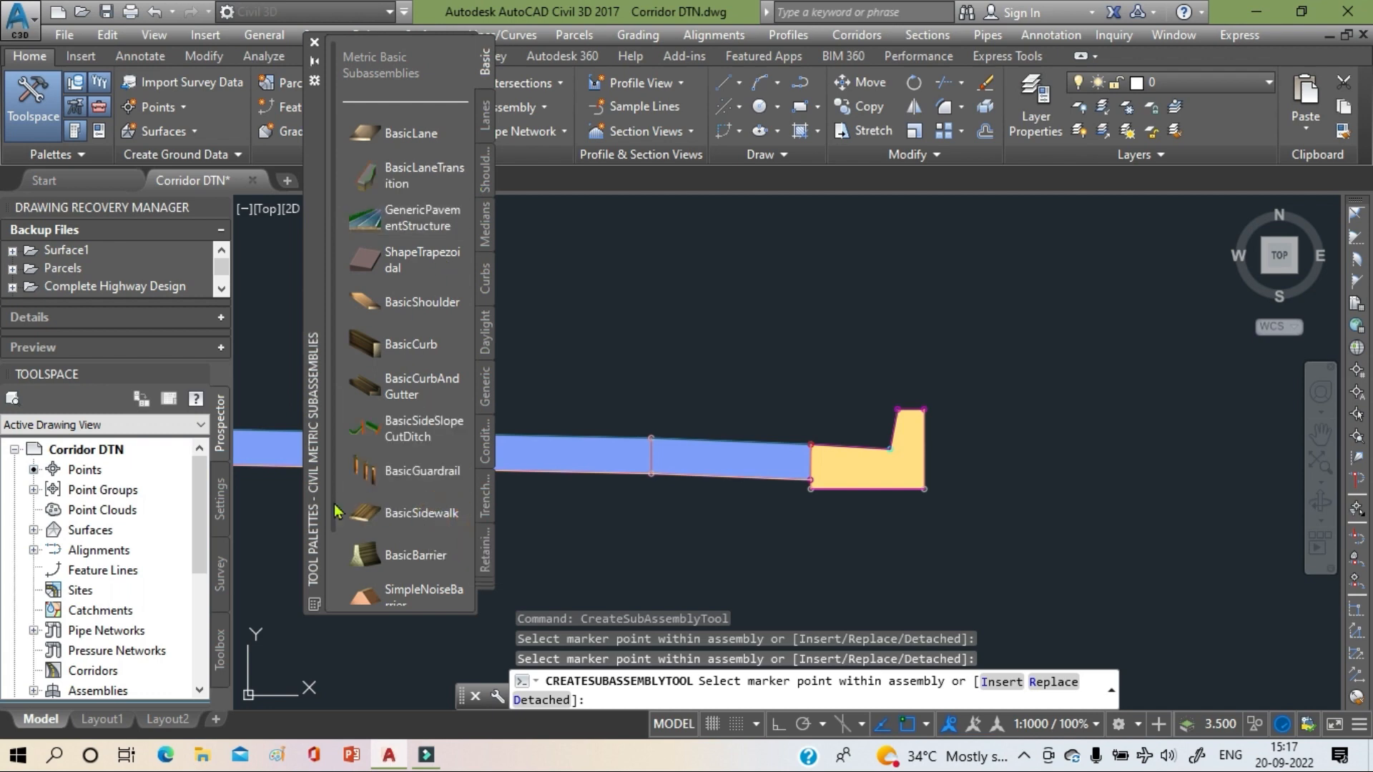
click(395, 526)
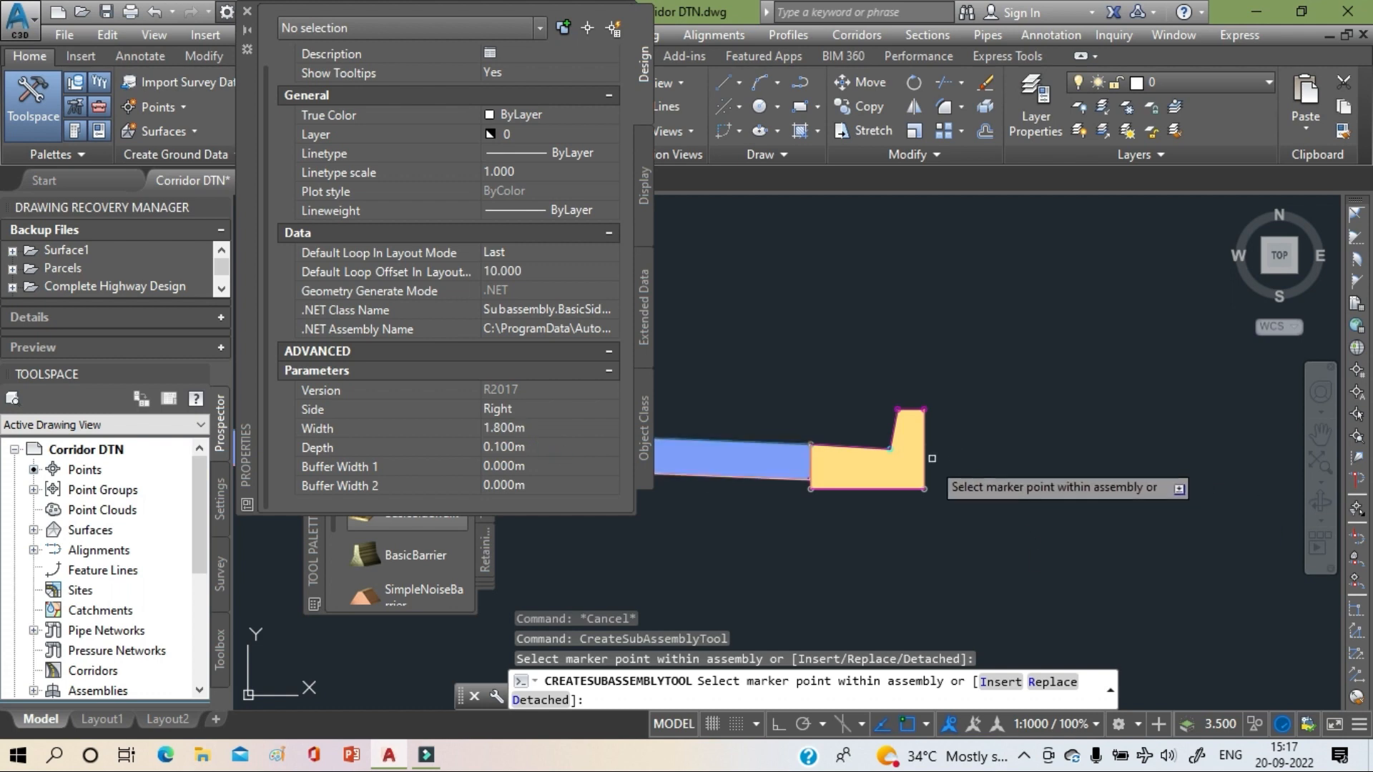
scroll(934, 461, up, 3)
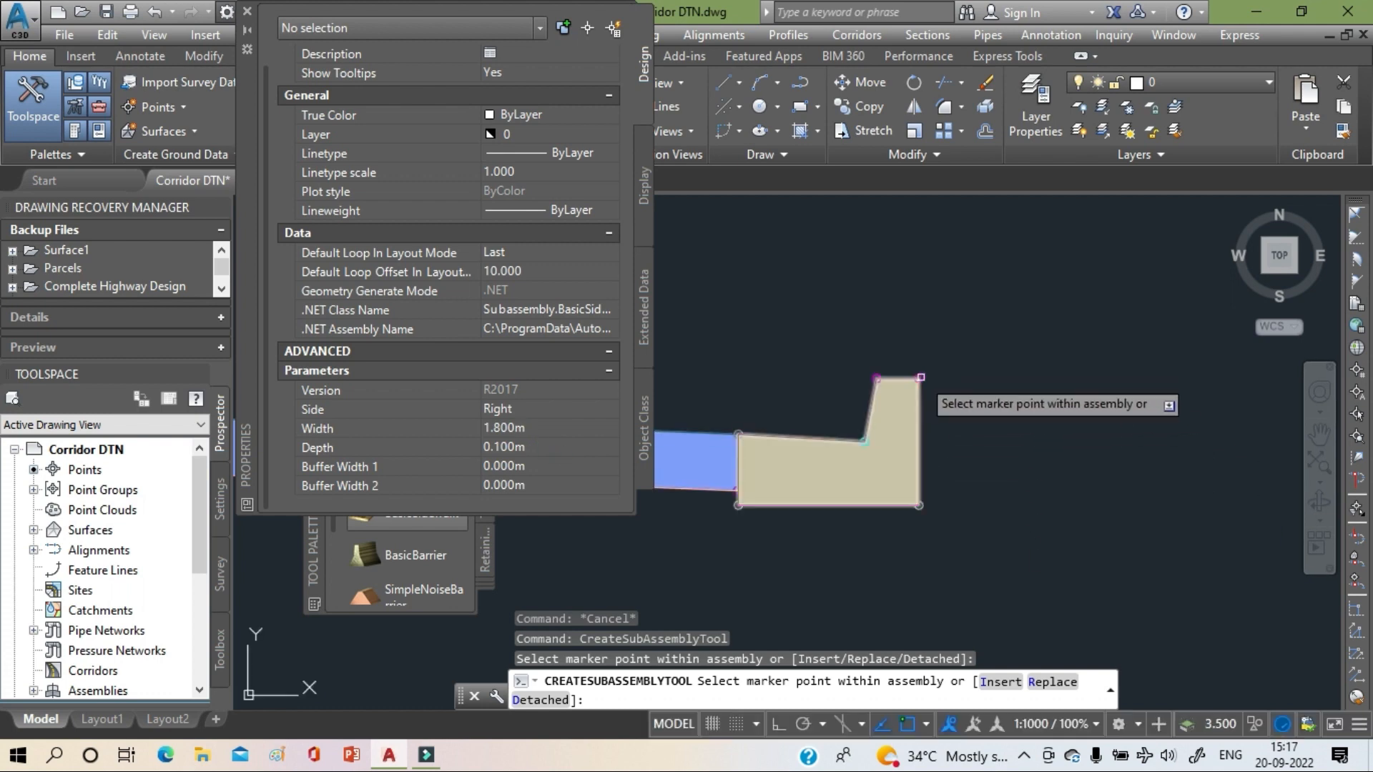
click(922, 374)
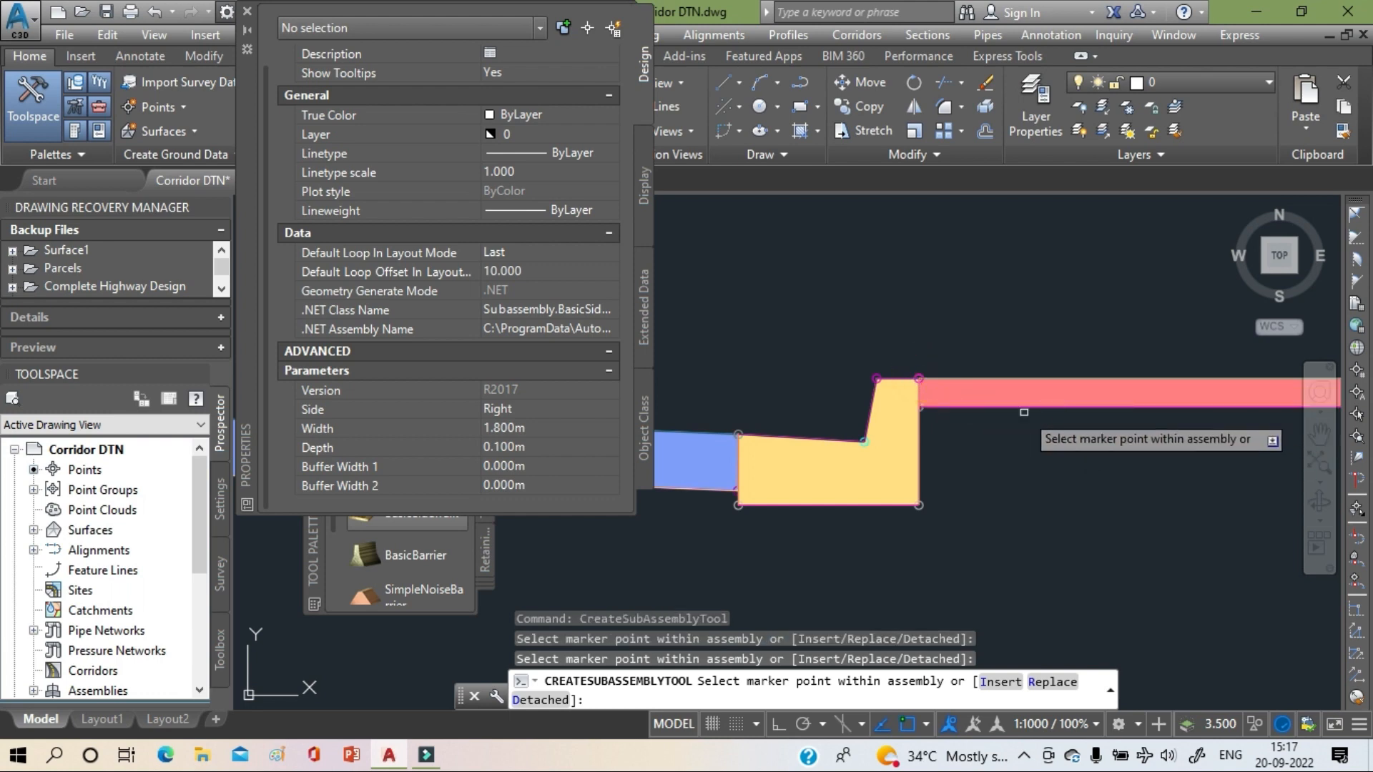
scroll(1024, 412, down, 3)
mouse_move(973, 423)
middle_down()
mouse_move(1034, 429)
mouse_move(834, 434)
middle_up()
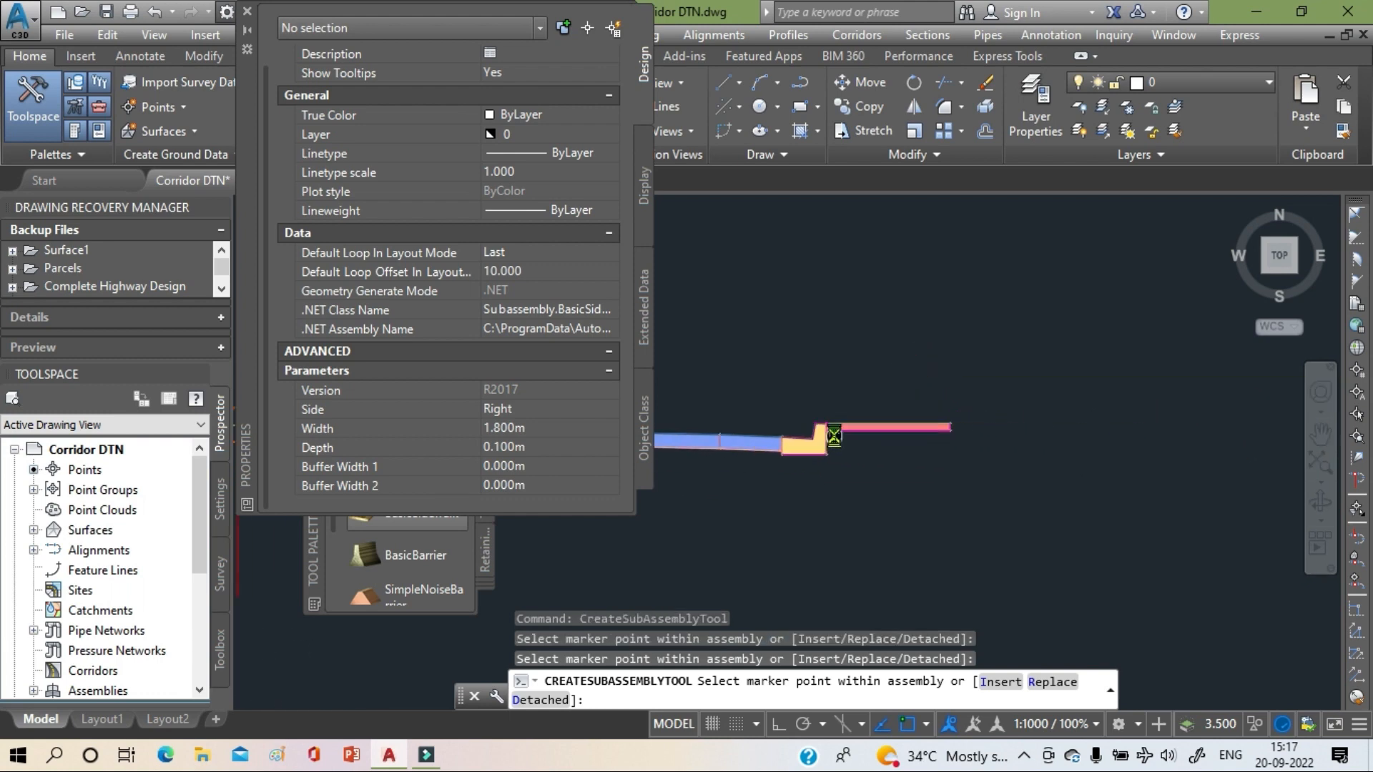
click(248, 14)
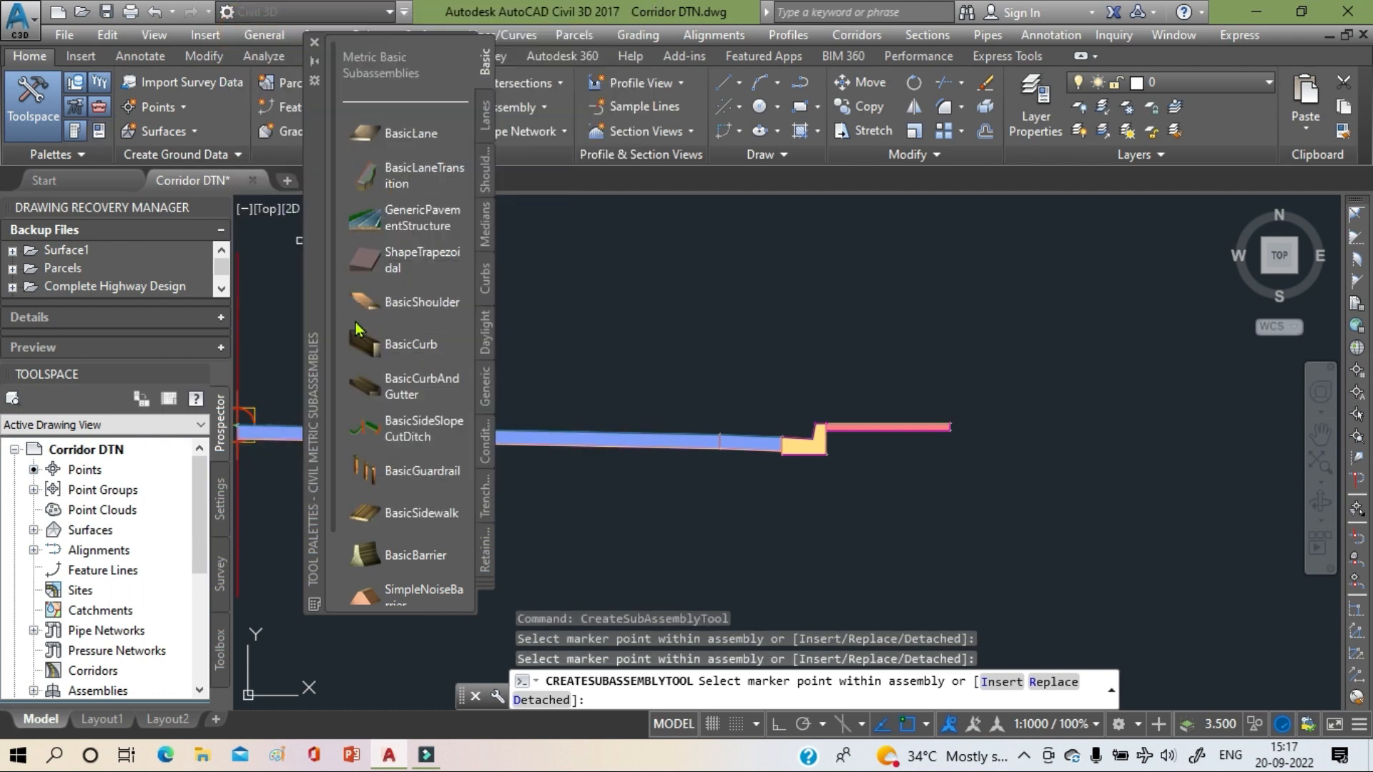
- Attach a right-side BasicSideSlopeCutDitch with 2:1 cut and 4:1 fill slopes to the sidewalk's upper outer edge and end subassembly placement
scroll(419, 484, down, 2)
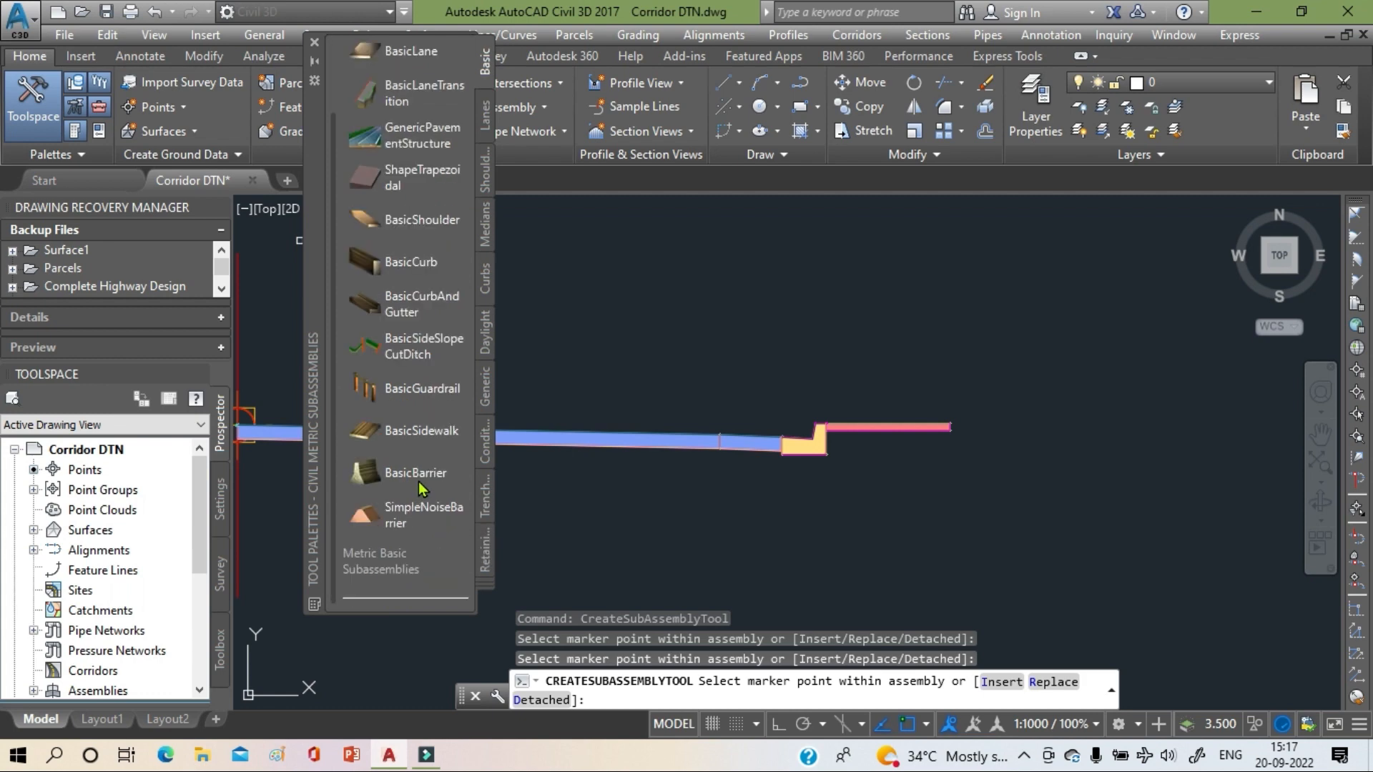
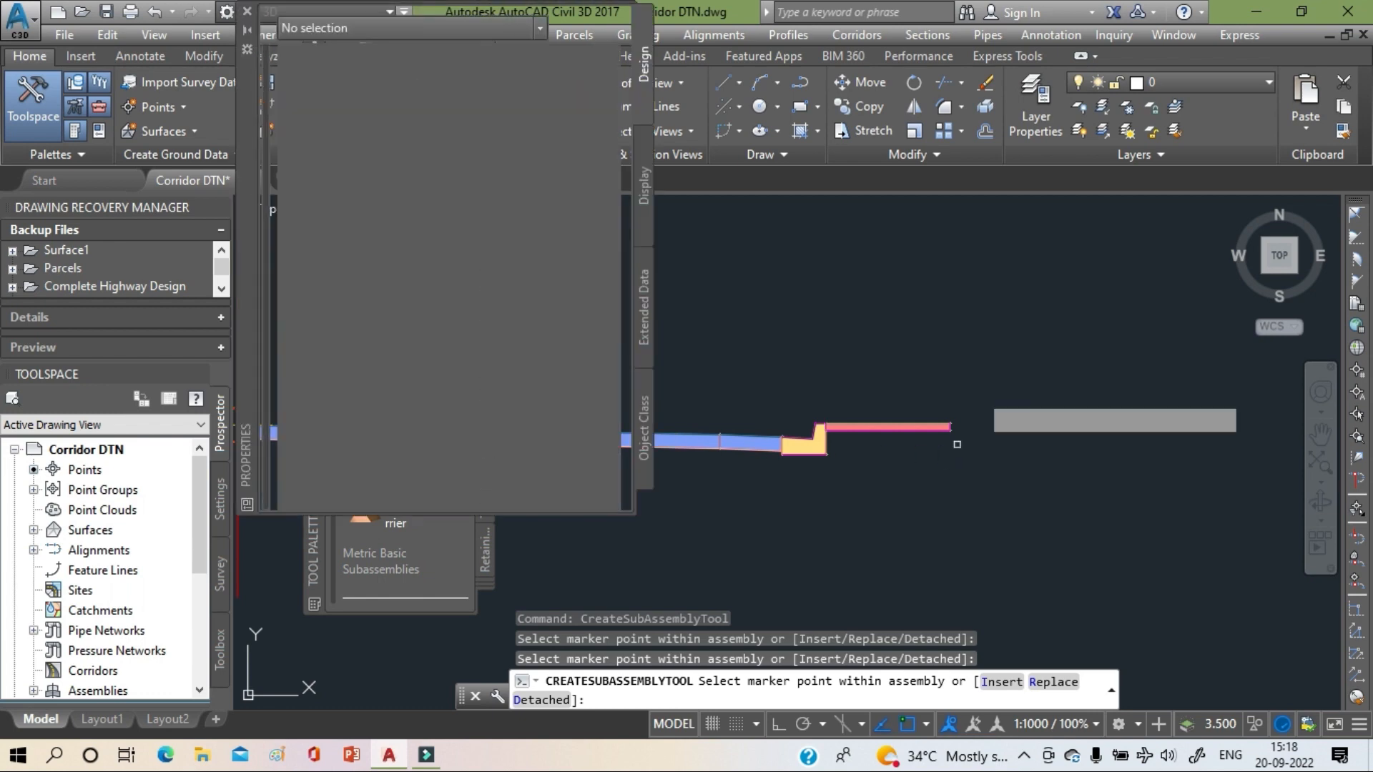
scroll(593, 439, down, 5)
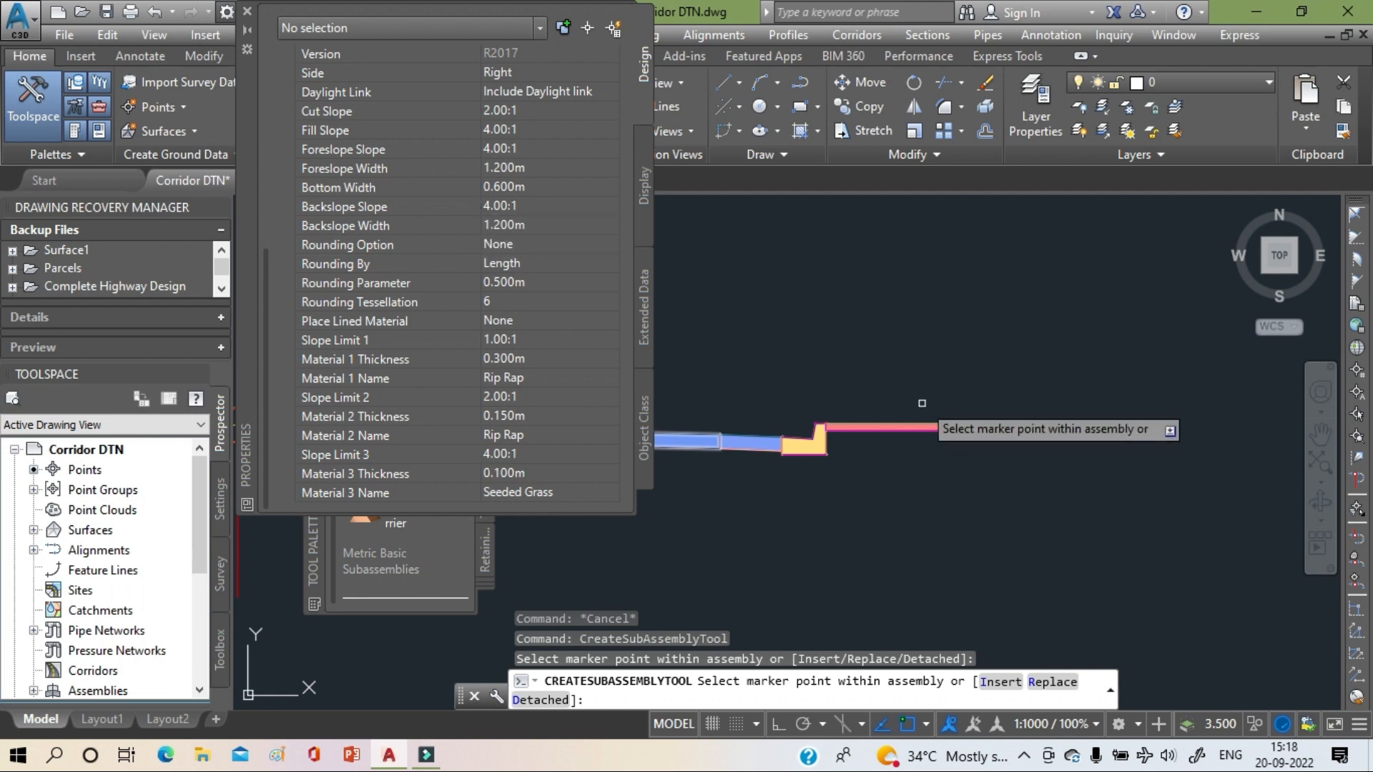
scroll(957, 444, up, 5)
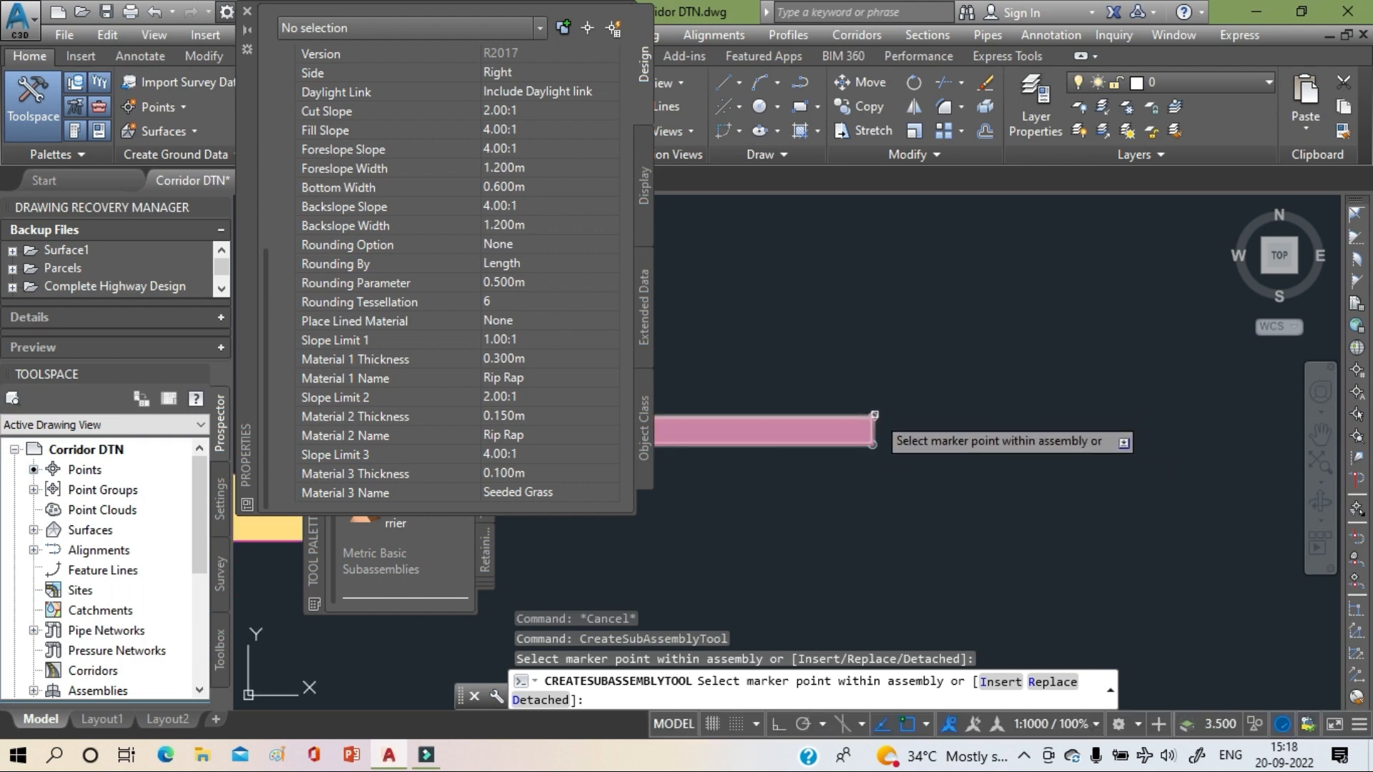
click(874, 416)
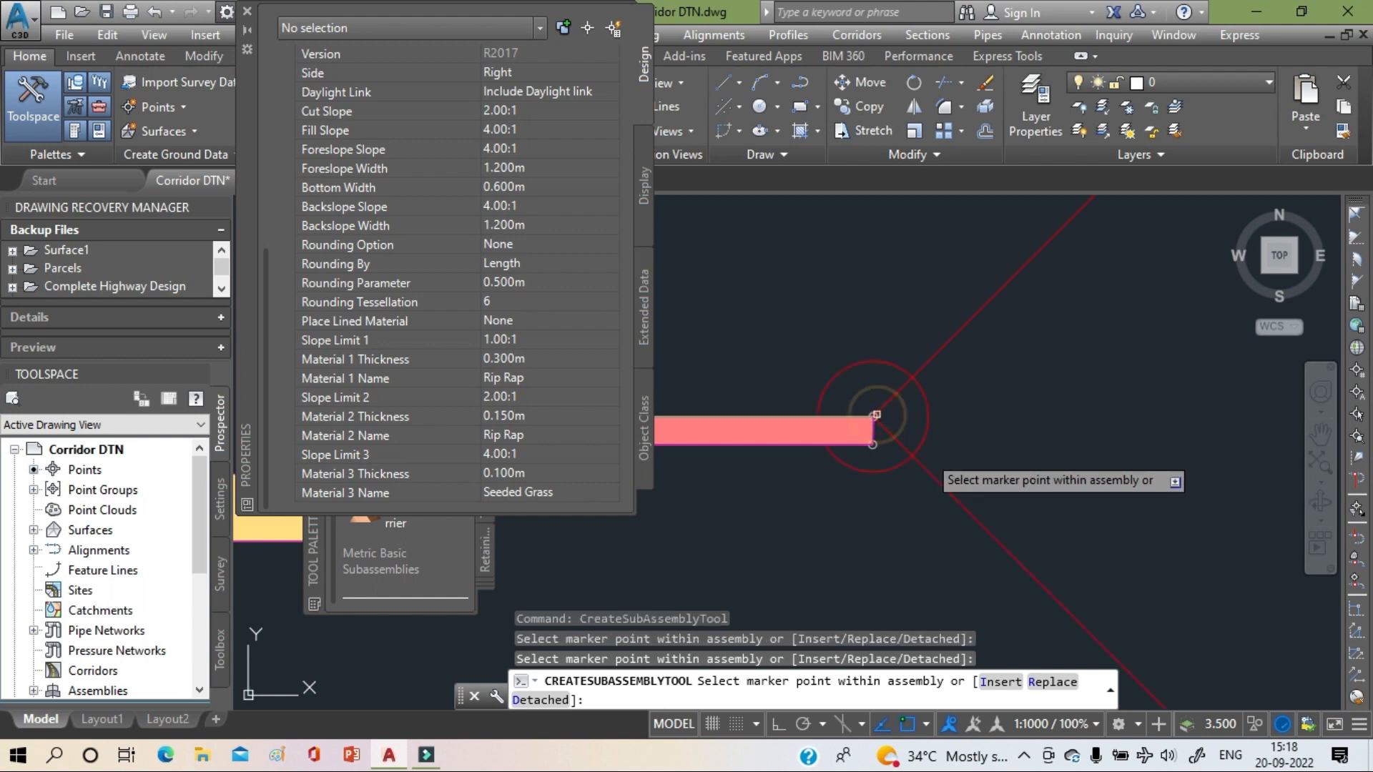
click(247, 12)
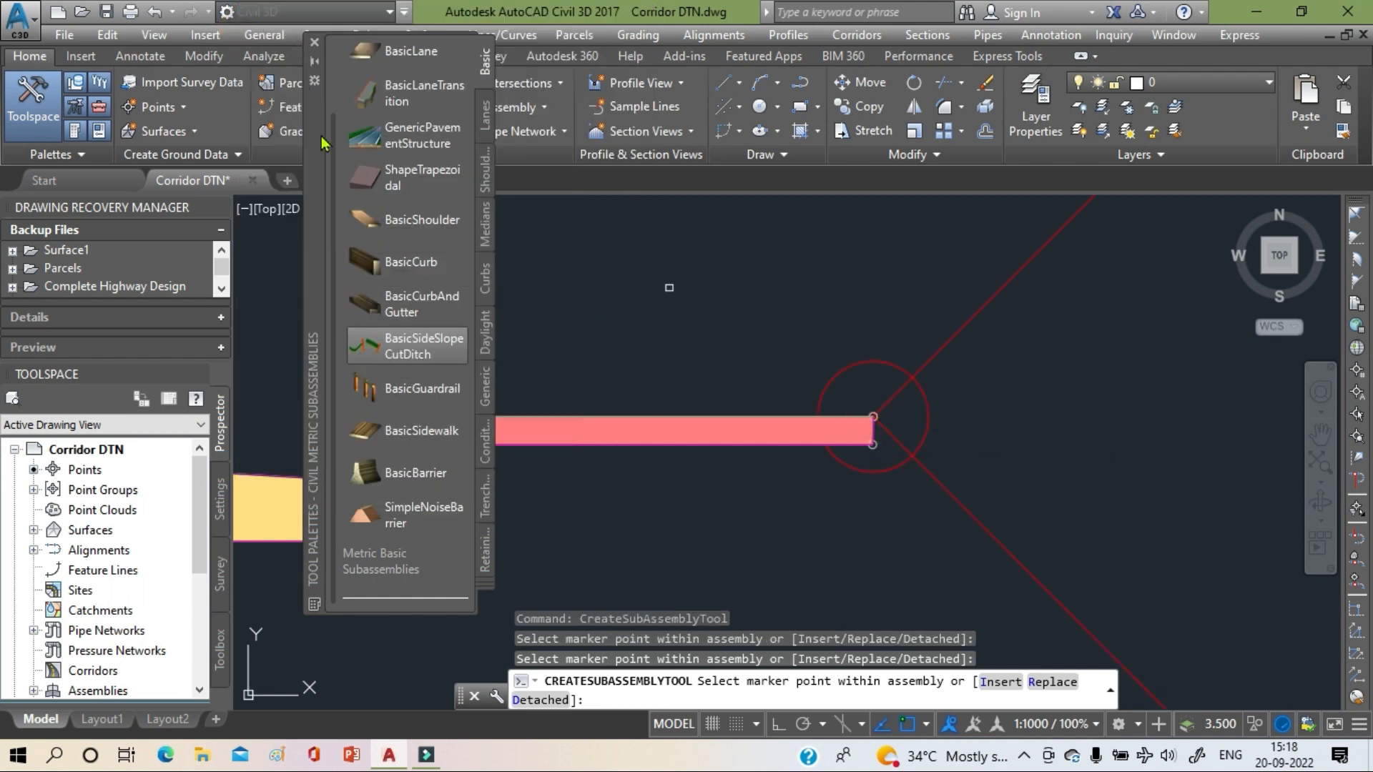
click(314, 42)
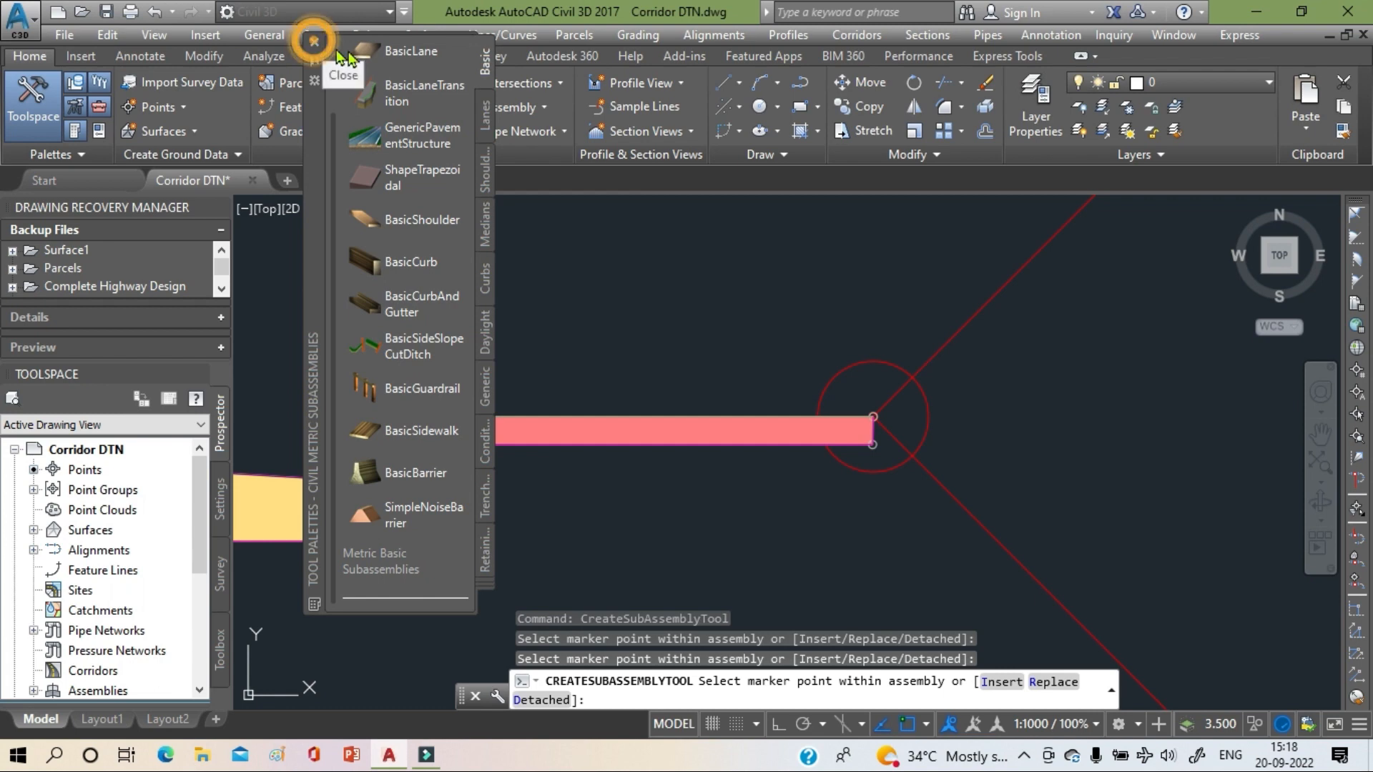
scroll(865, 368, down, 5)
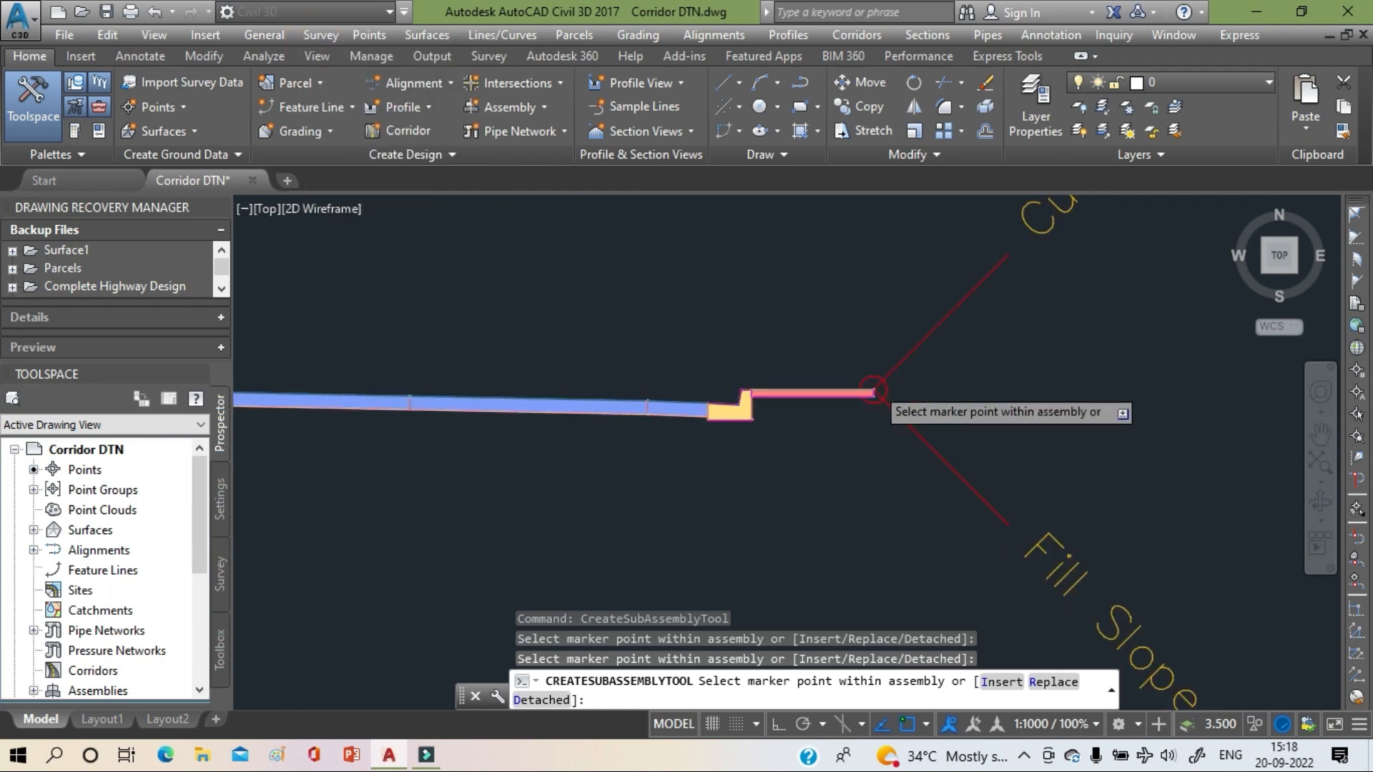
scroll(790, 389, up, 2)
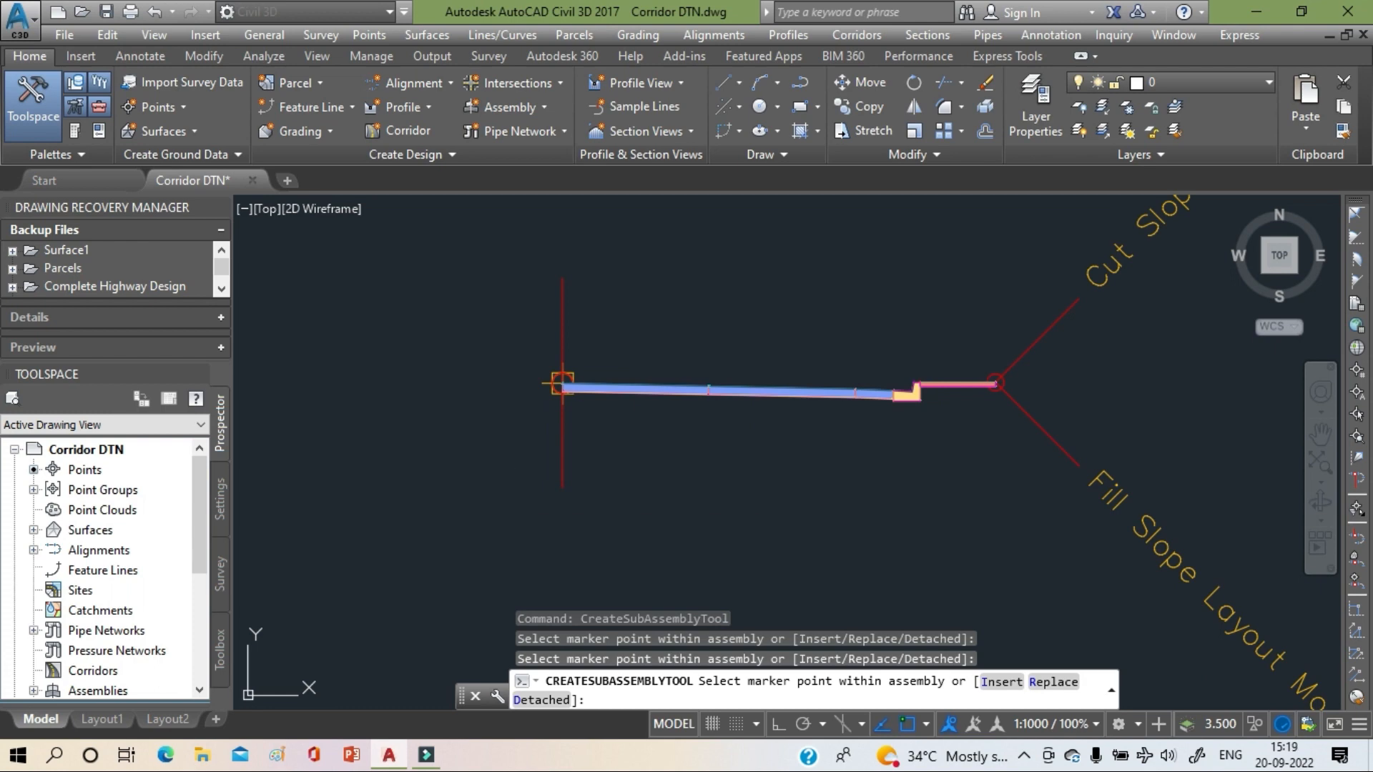
key(Escape)
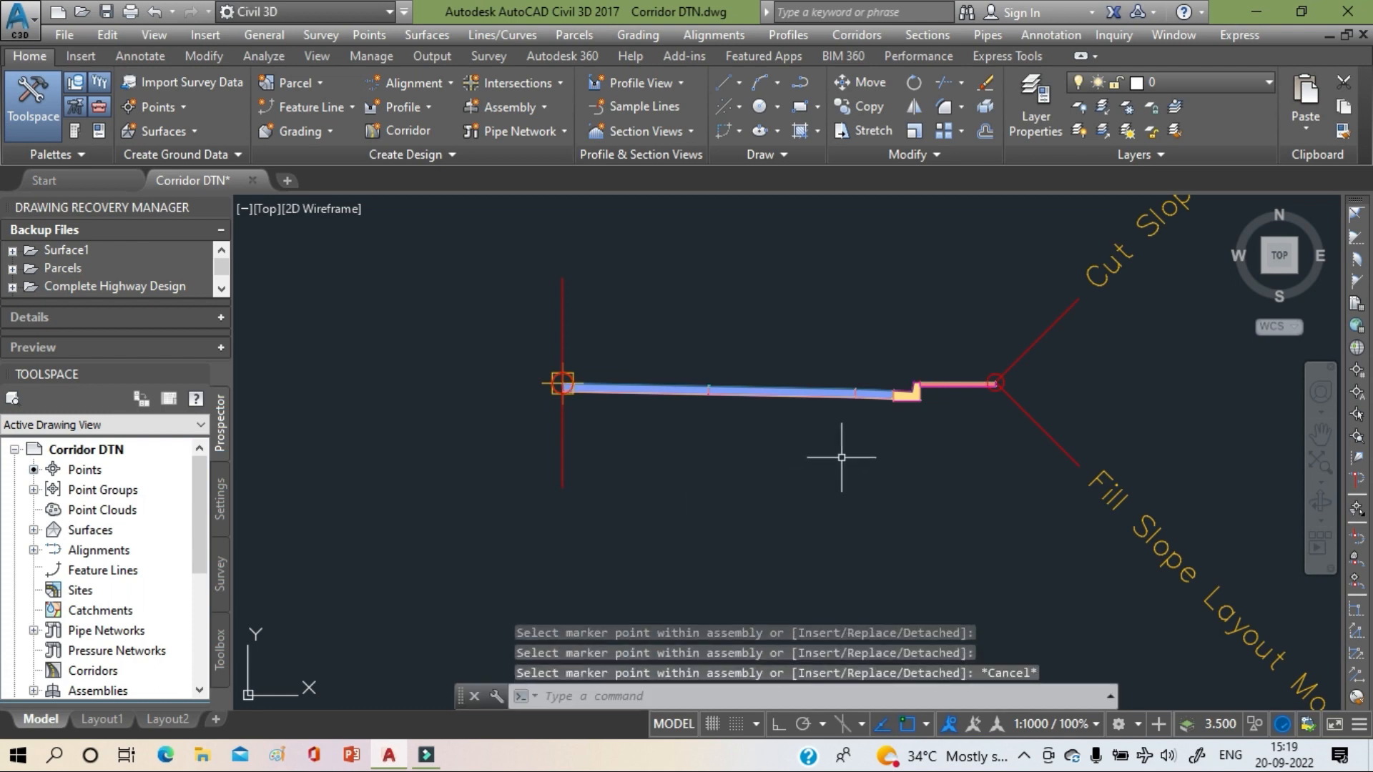
- Mirror the right-side lanes, shoulder, curb and gutter, and sidewalk, without the side slope, about the assembly's baseline marker
click(949, 438)
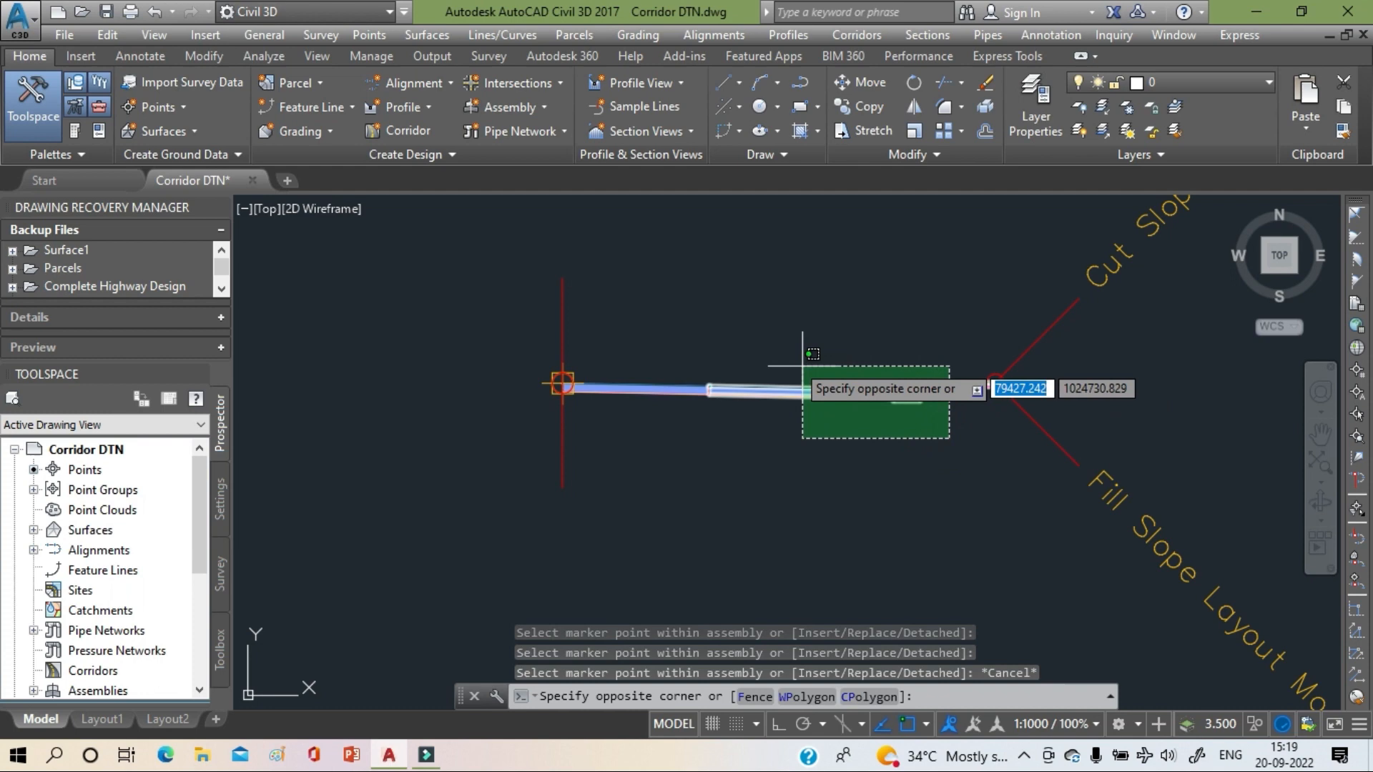
click(626, 331)
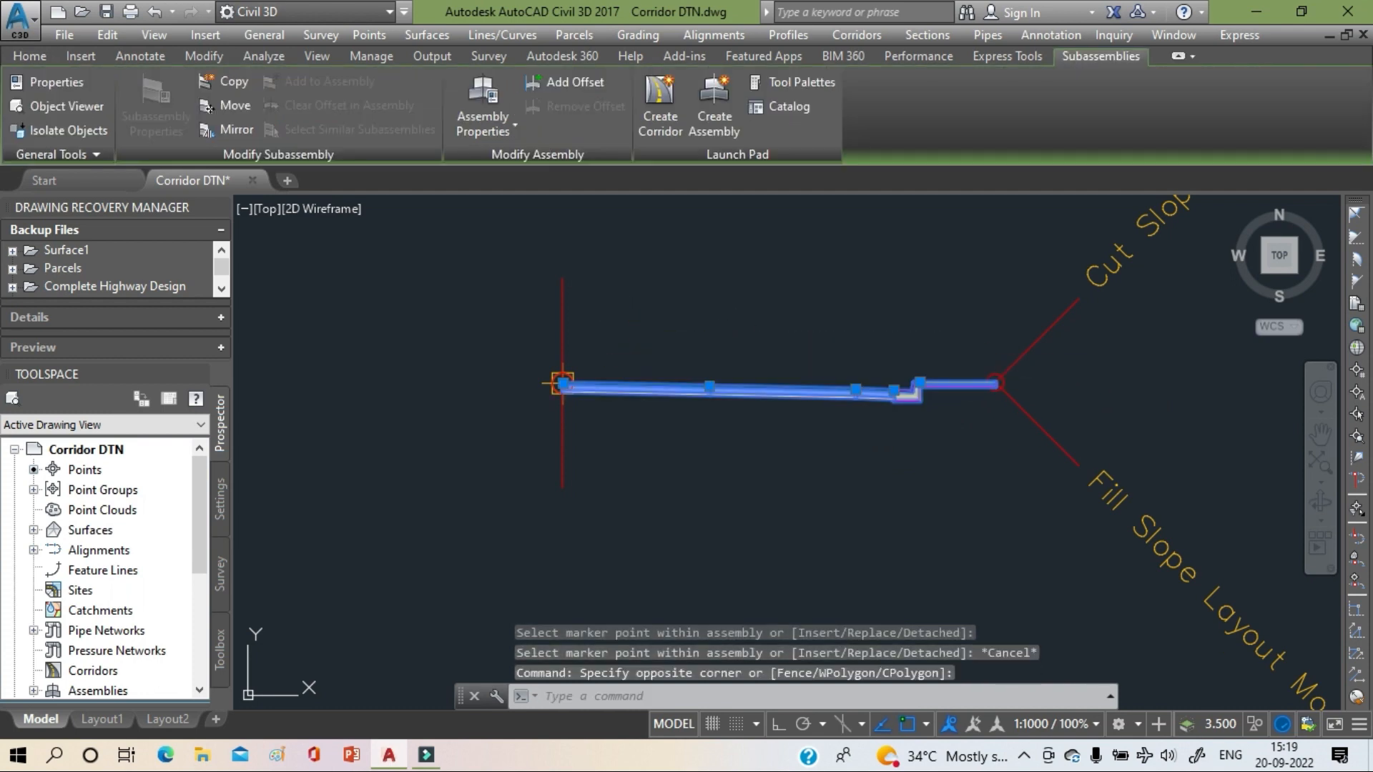
click(237, 132)
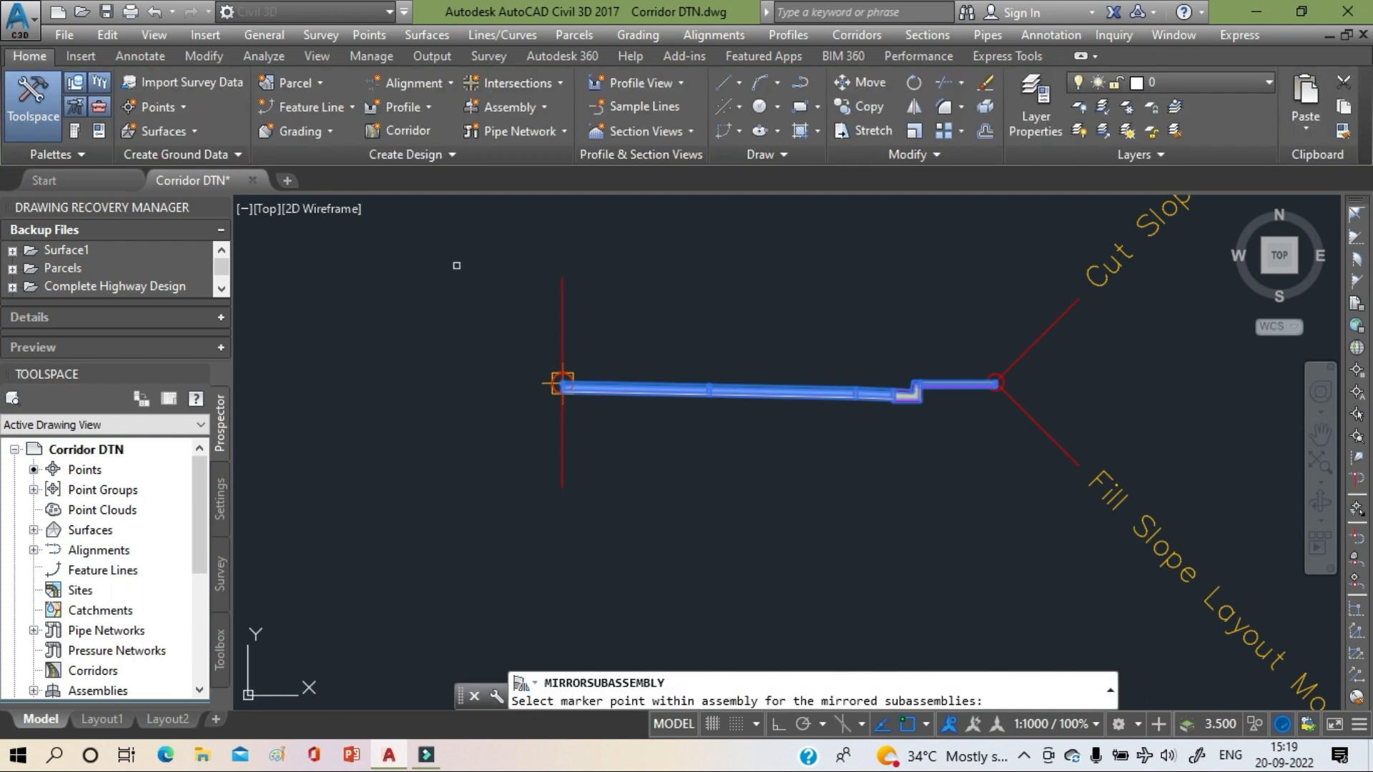
click(562, 384)
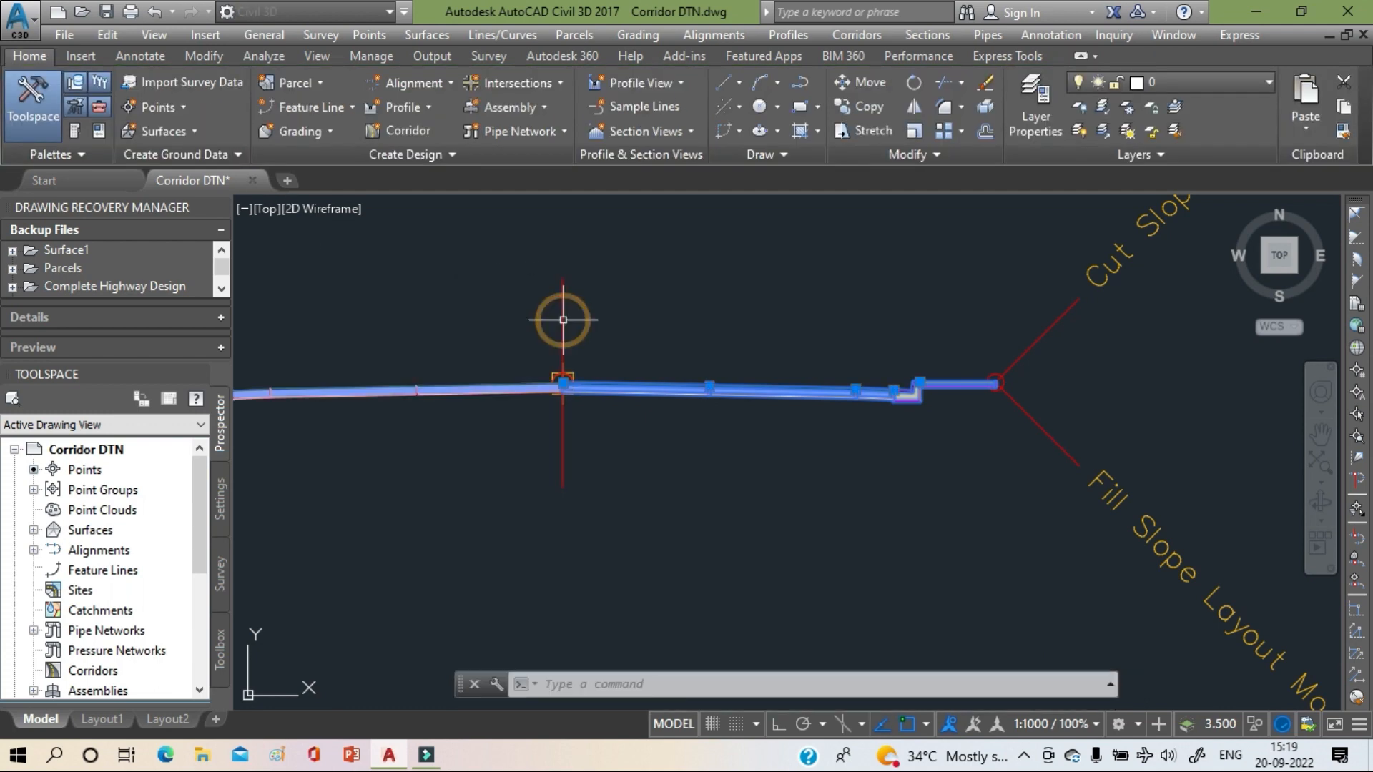
scroll(692, 362, down, 1)
middle_drag(691, 362, 705, 393)
scroll(706, 393, up, 1)
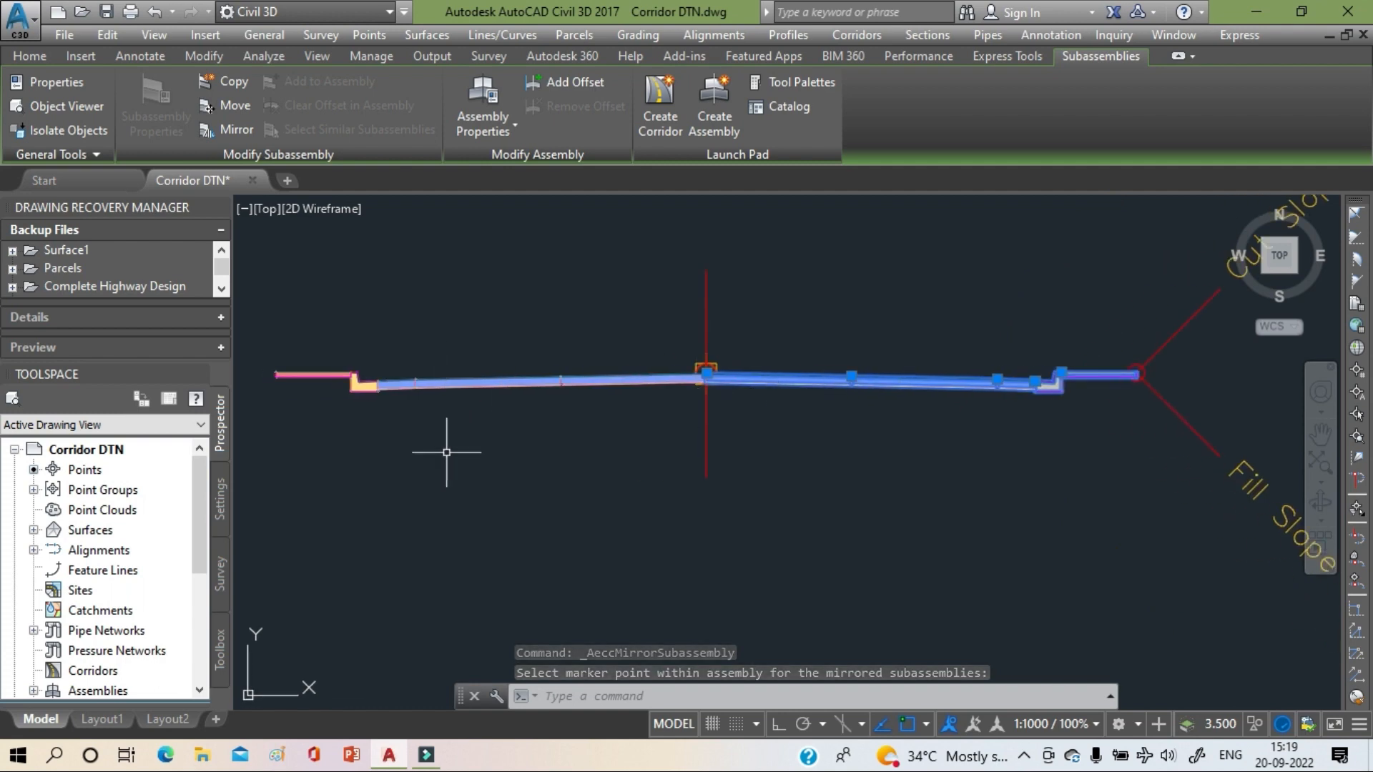
key(Escape)
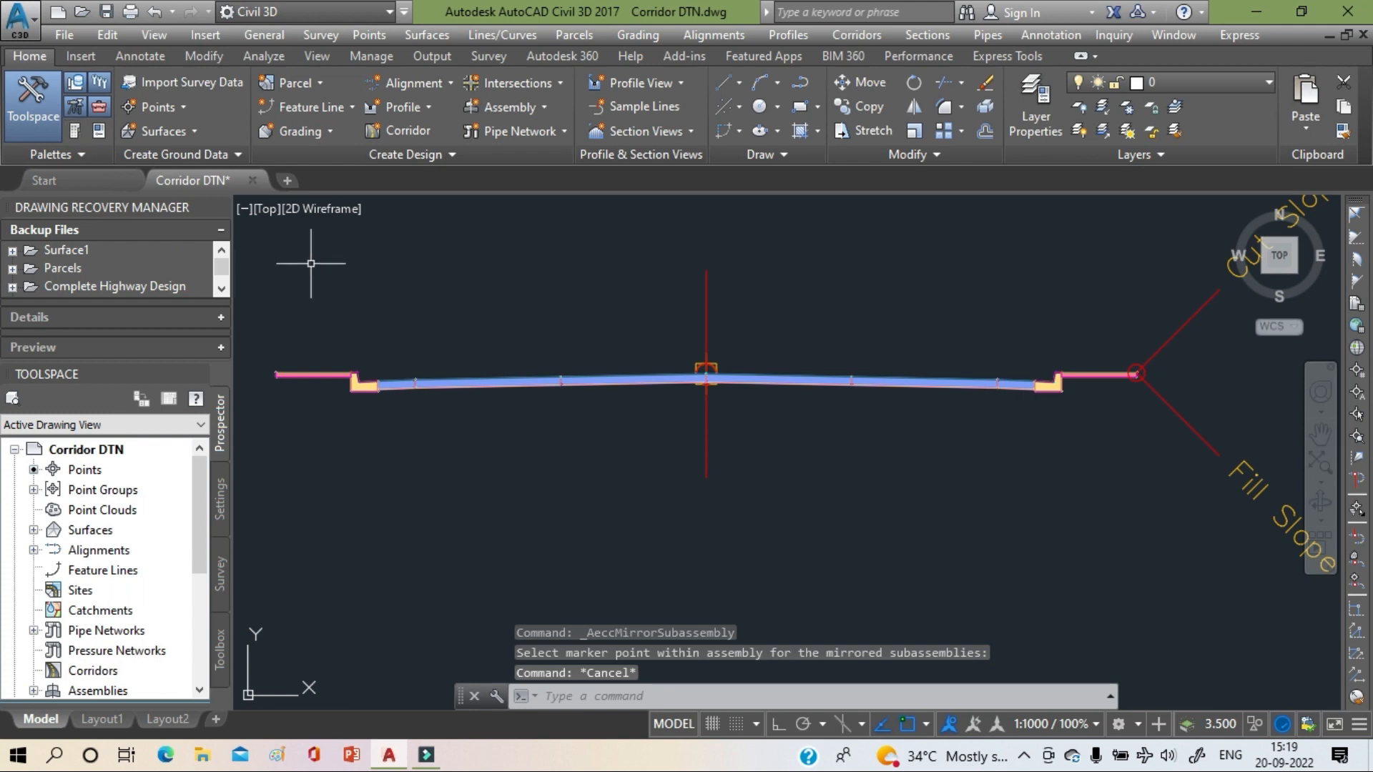
- Attach a left-side BasicSideSlopeCutDitch with 2:1 cut and 4:1 fill slopes to the left sidewalk's upper outer edge and end subassembly placement
scroll(466, 389, up, 8)
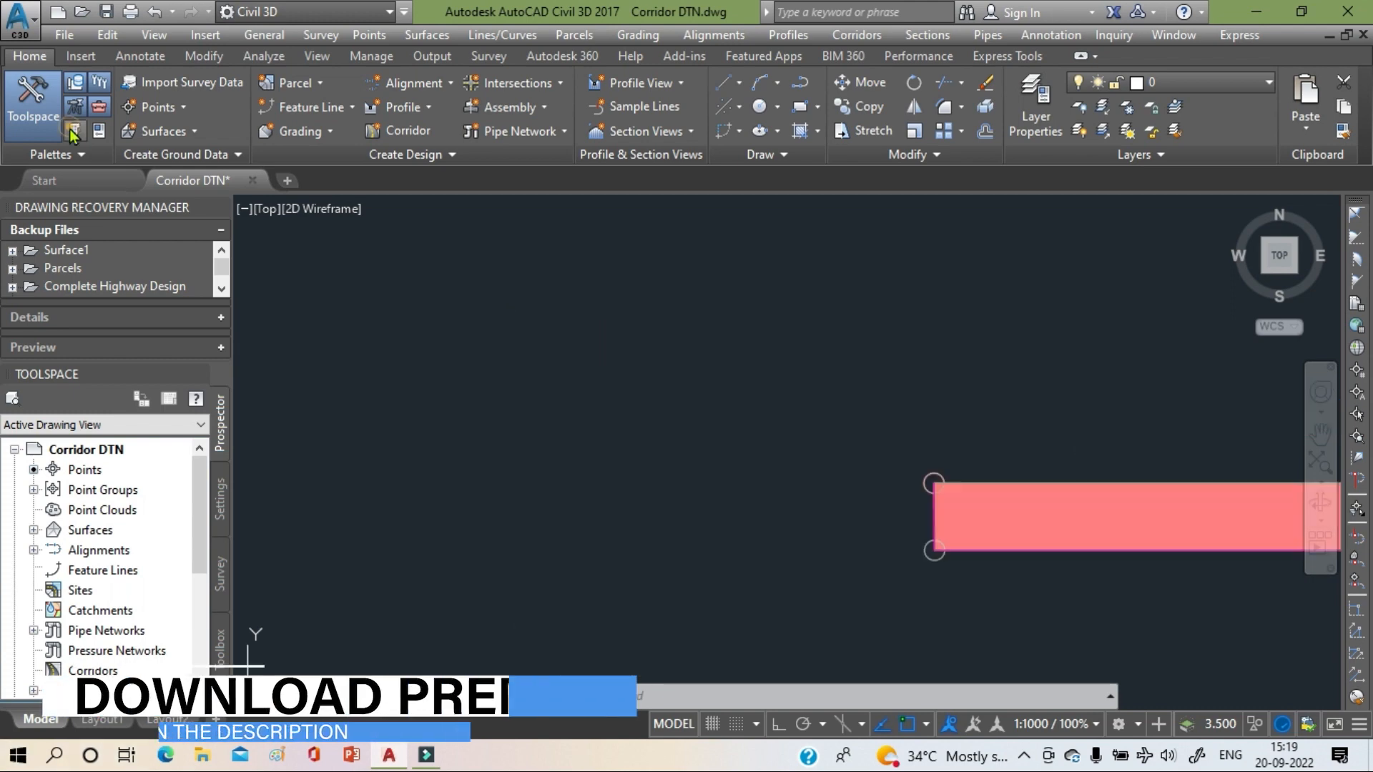
key(ctrl+3)
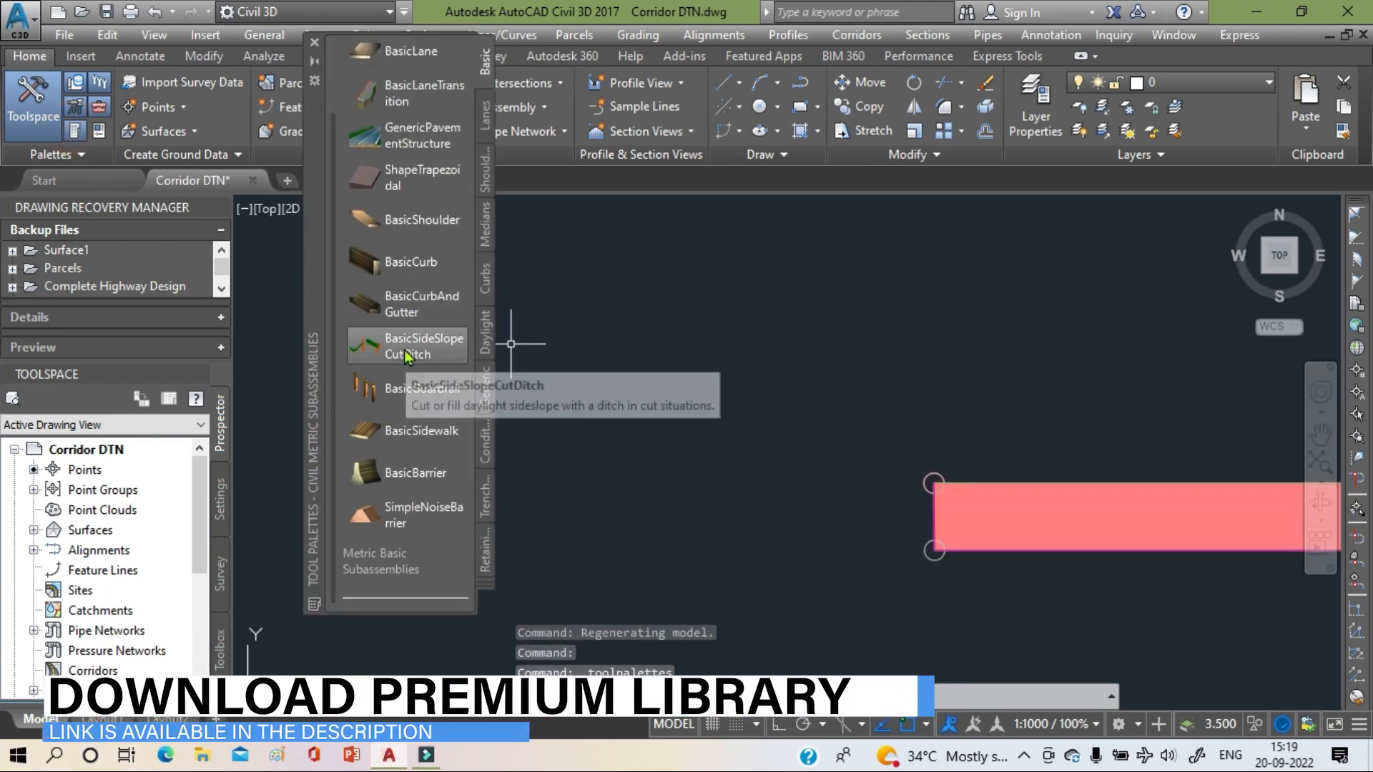
click(405, 354)
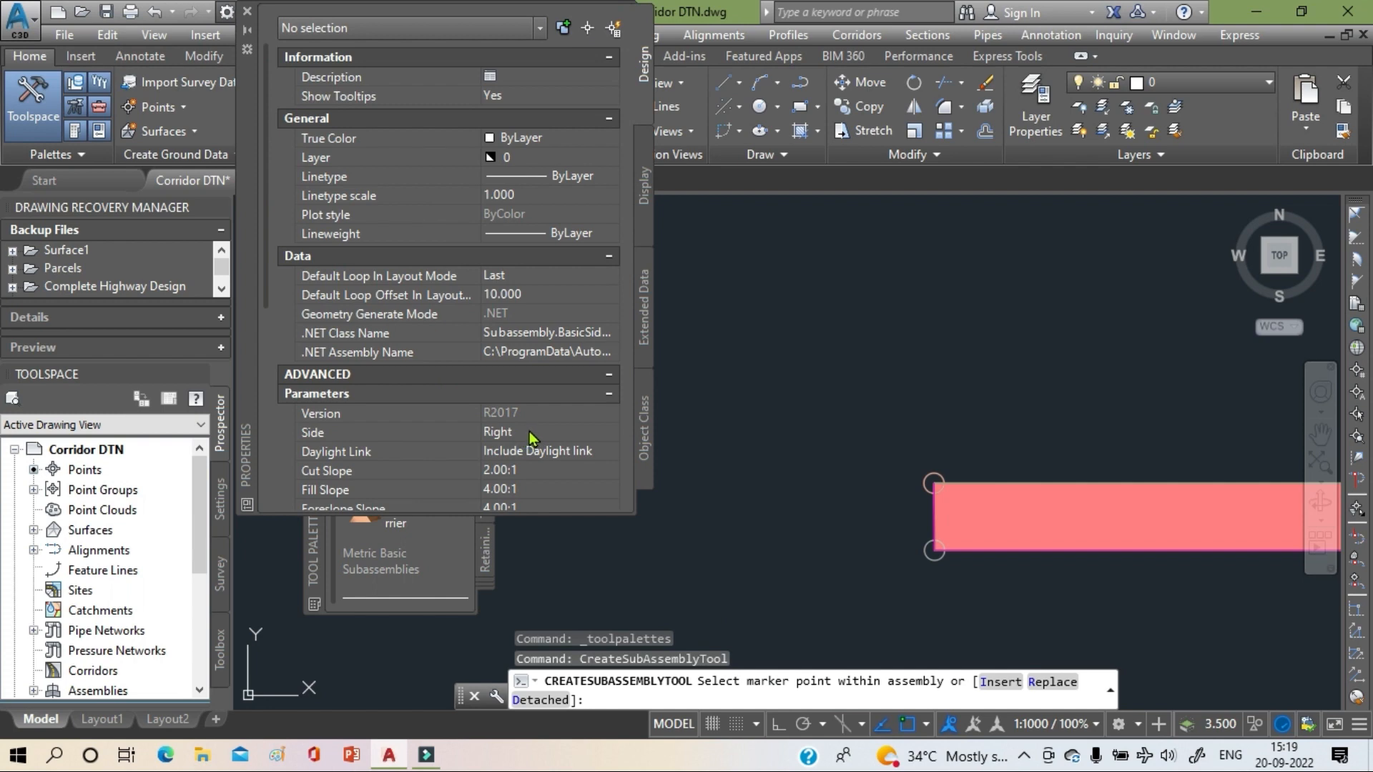
click(529, 432)
click(609, 434)
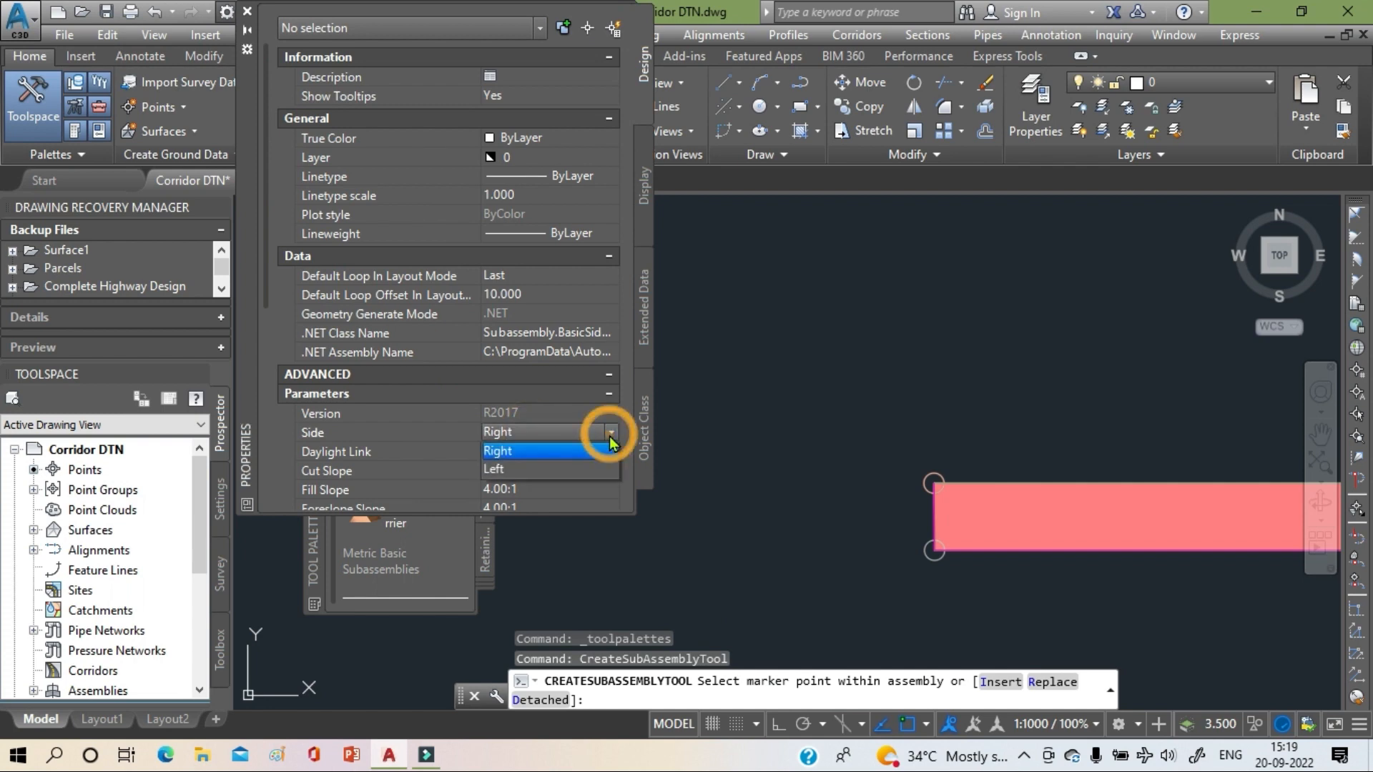
click(579, 470)
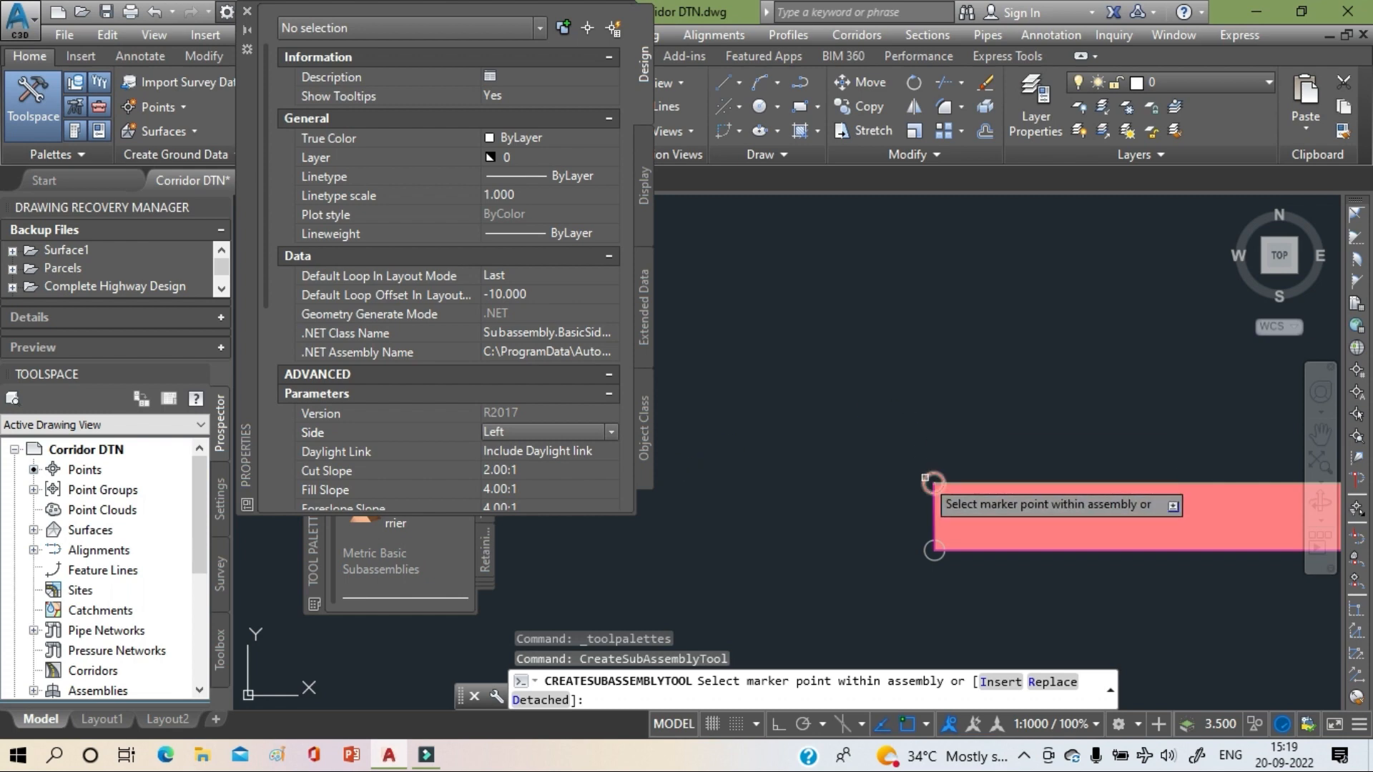
click(925, 477)
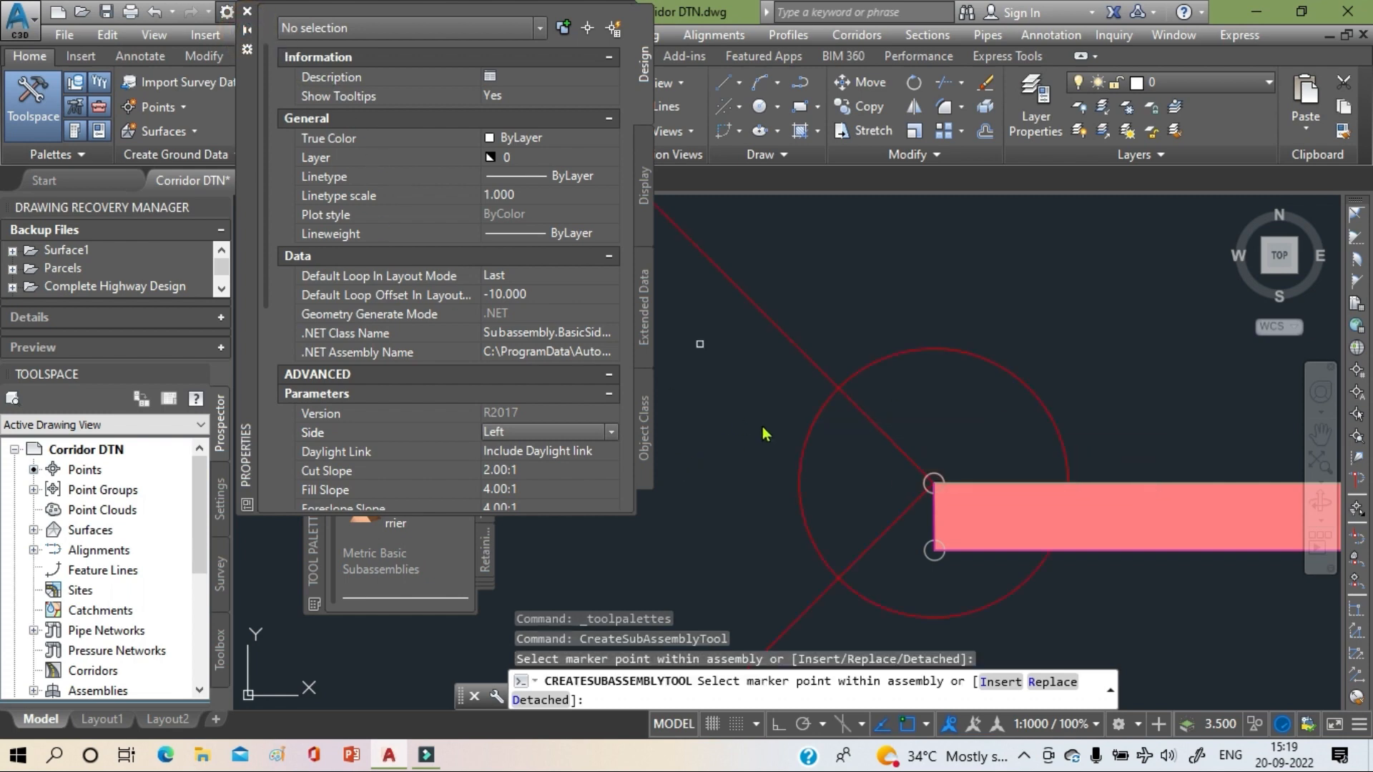
click(250, 15)
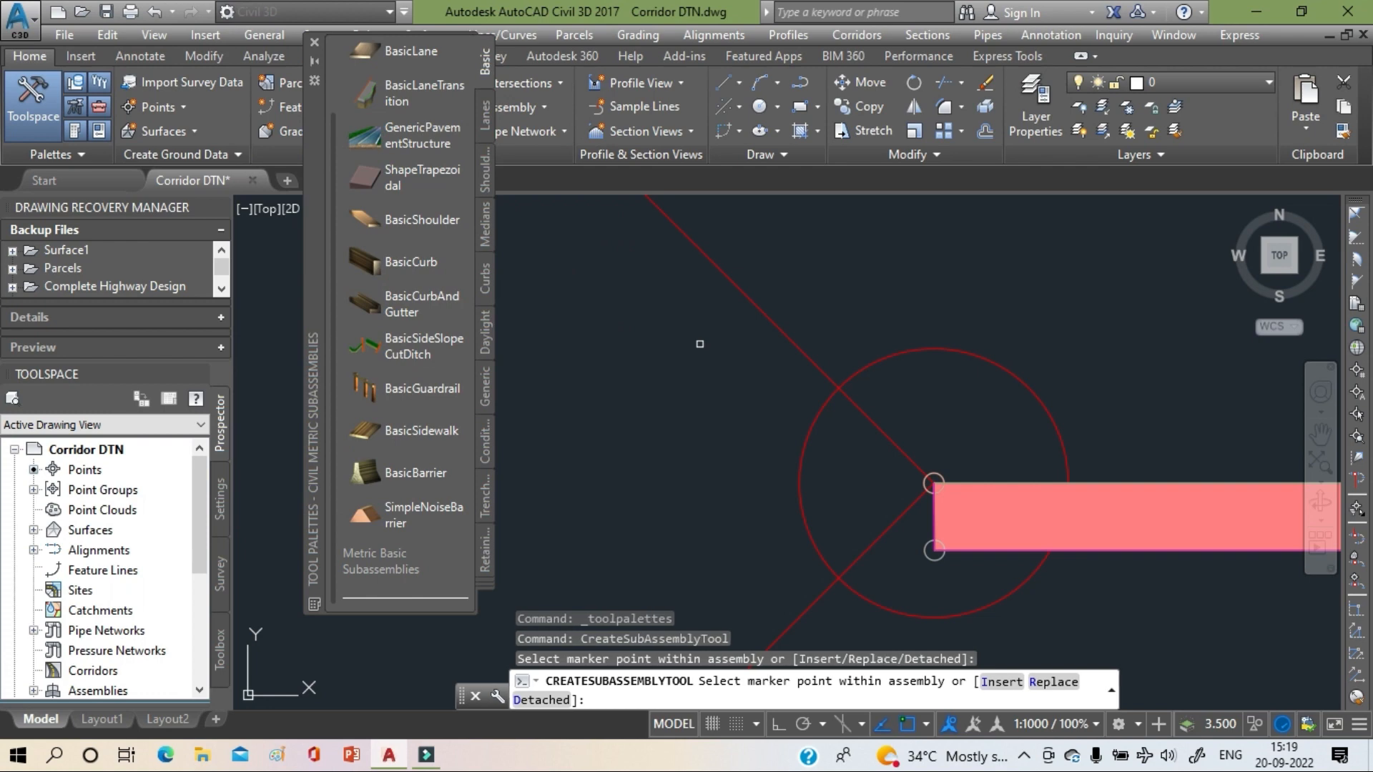
click(314, 42)
scroll(610, 458, down, 10)
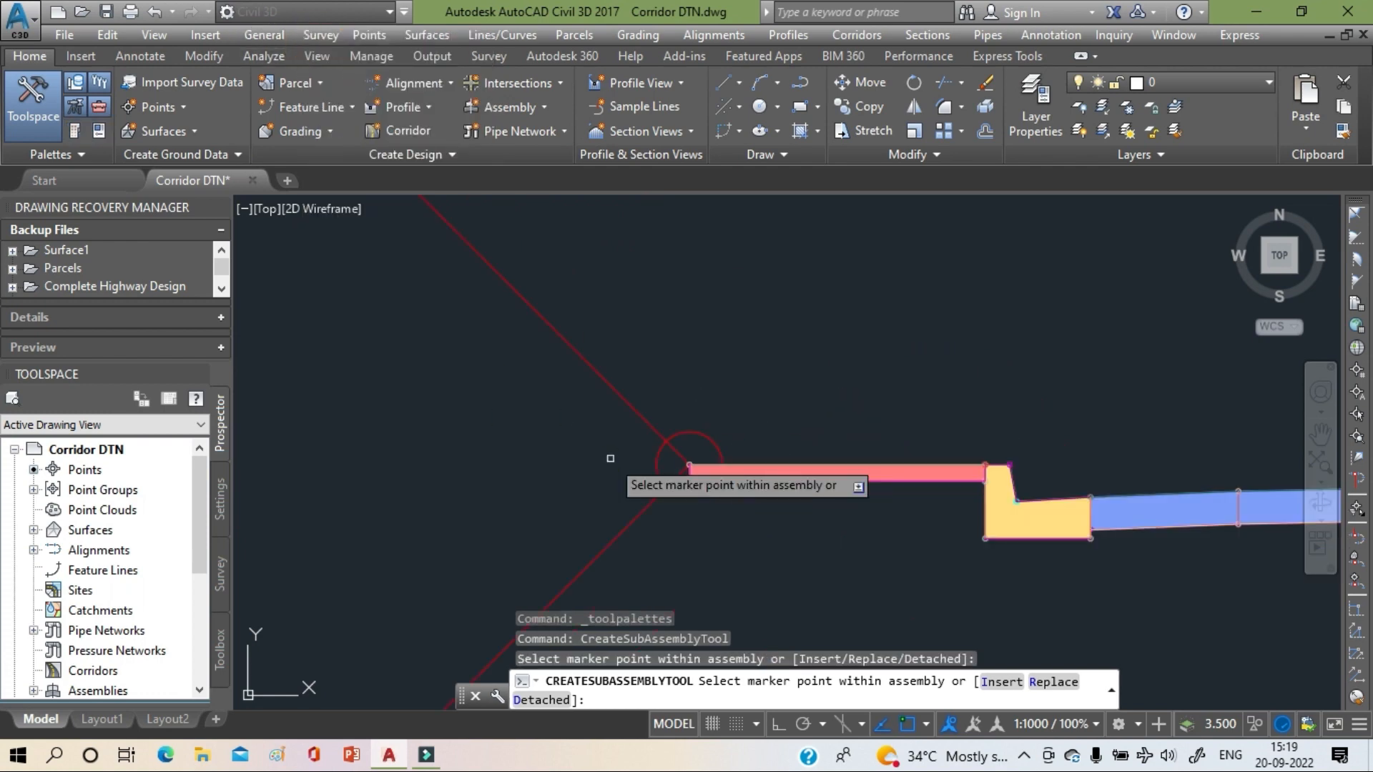
scroll(609, 459, up, 2)
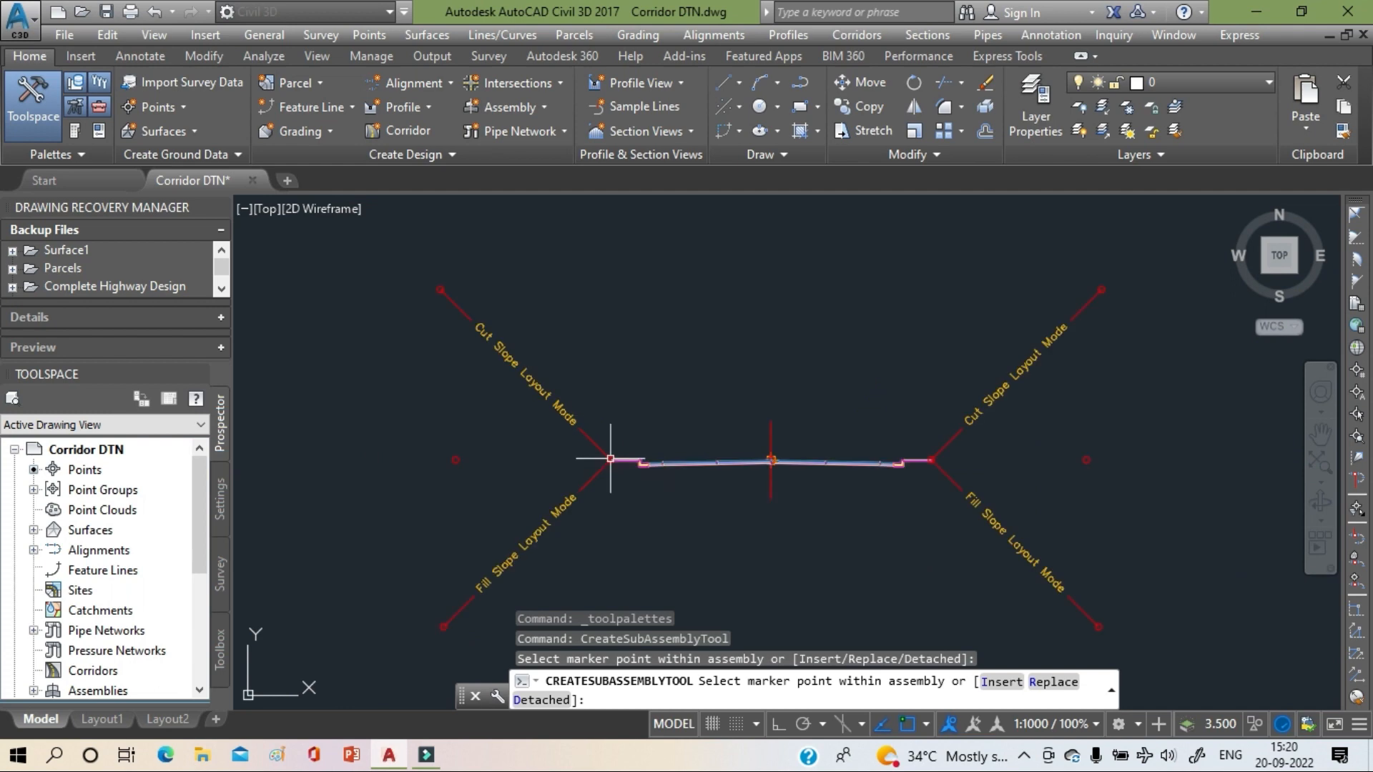
key(Escape)
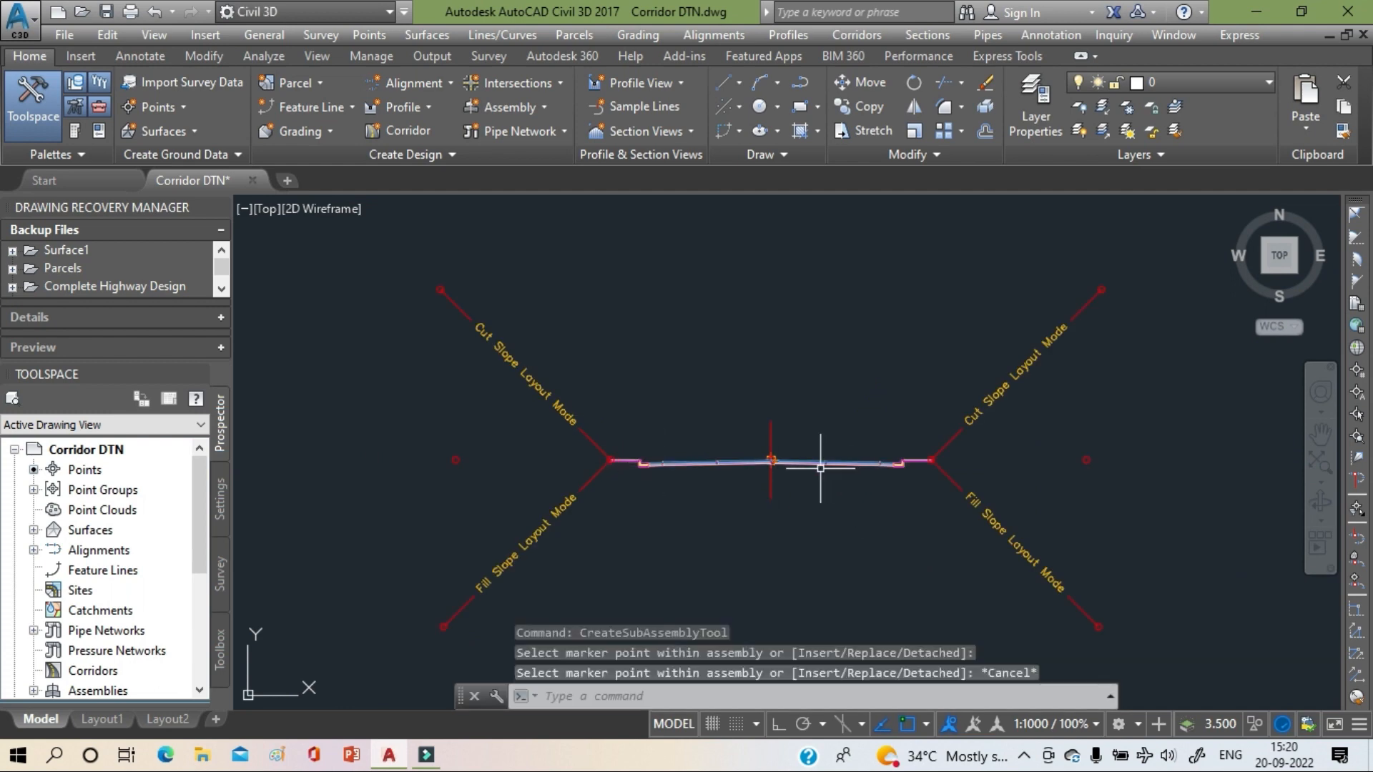
- Examine the completed assembly's lanes, shoulders, curbs, sidewalks and side slopes on both sides of the baseline
scroll(771, 468, up, 5)
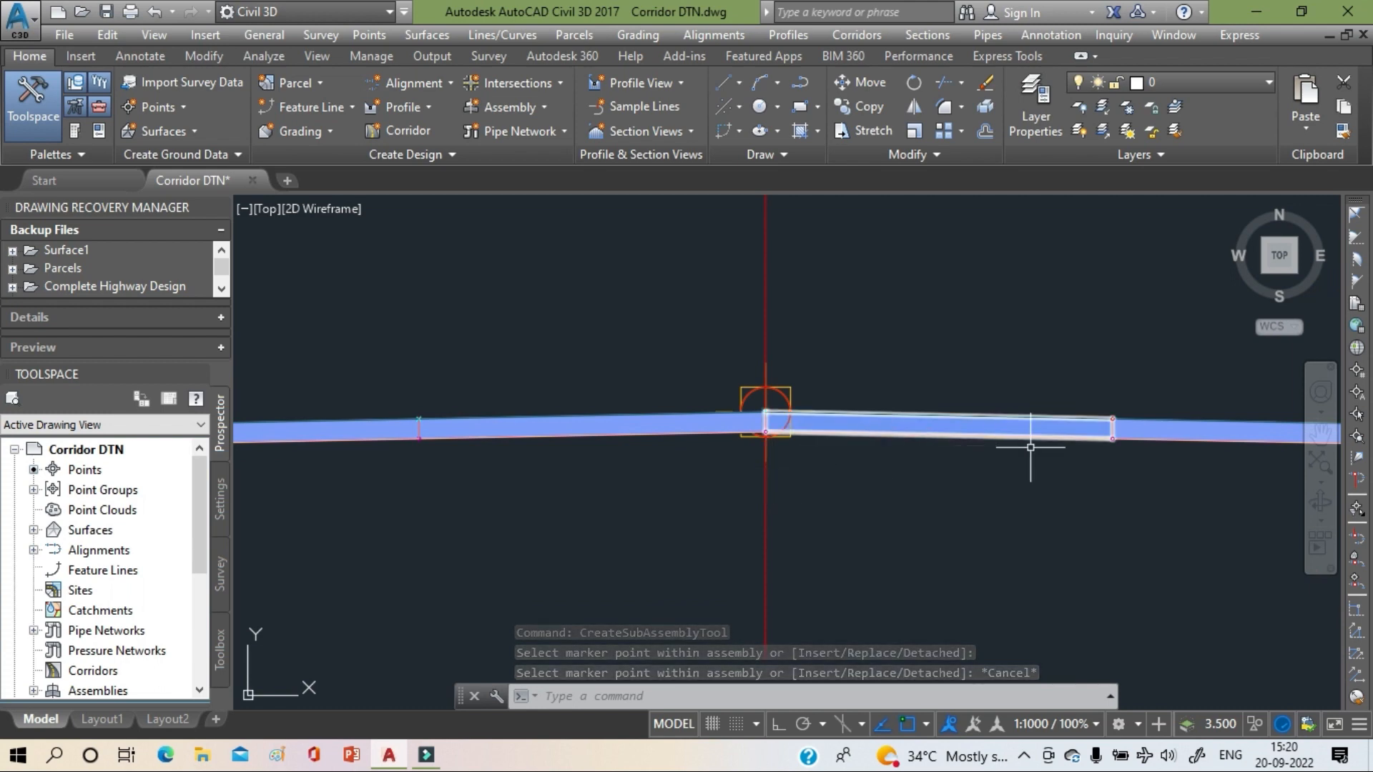
scroll(875, 517, down, 2)
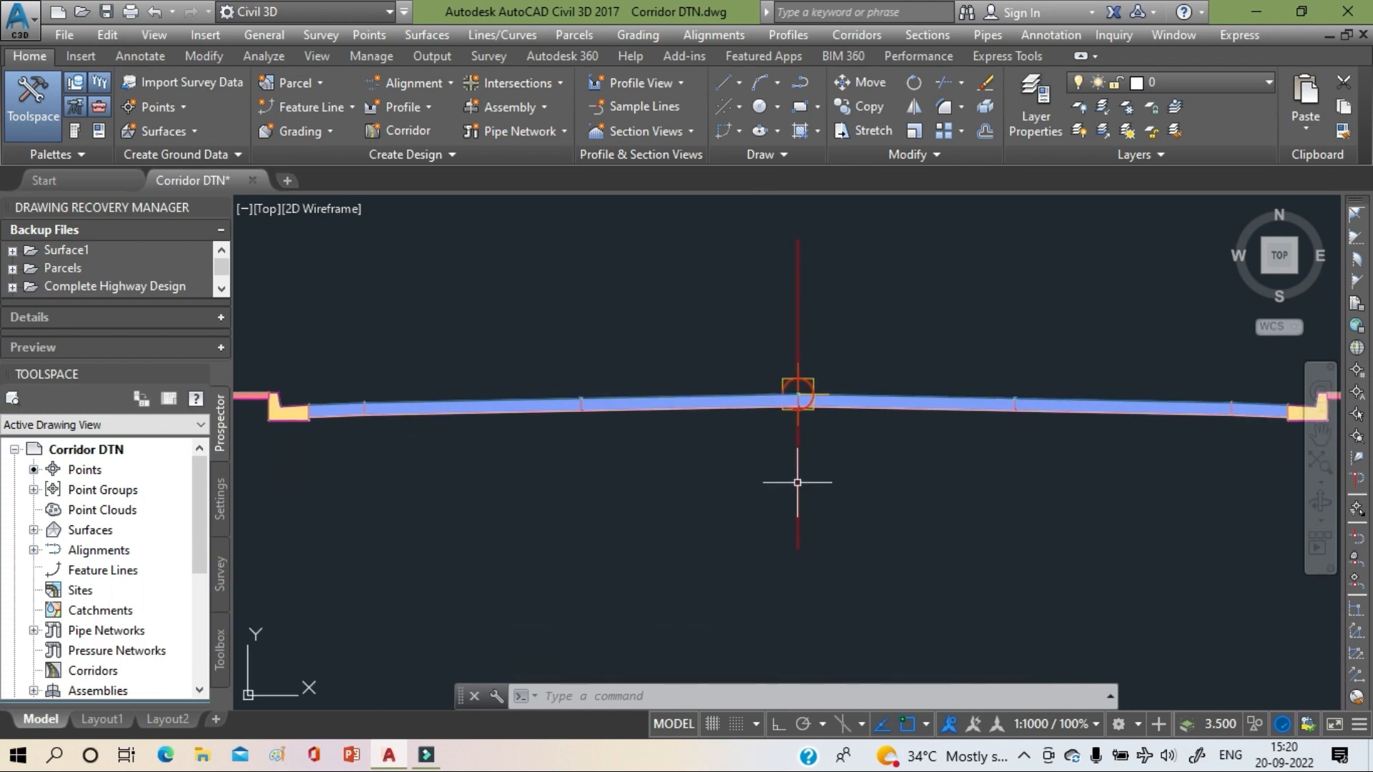
scroll(321, 409, up, 4)
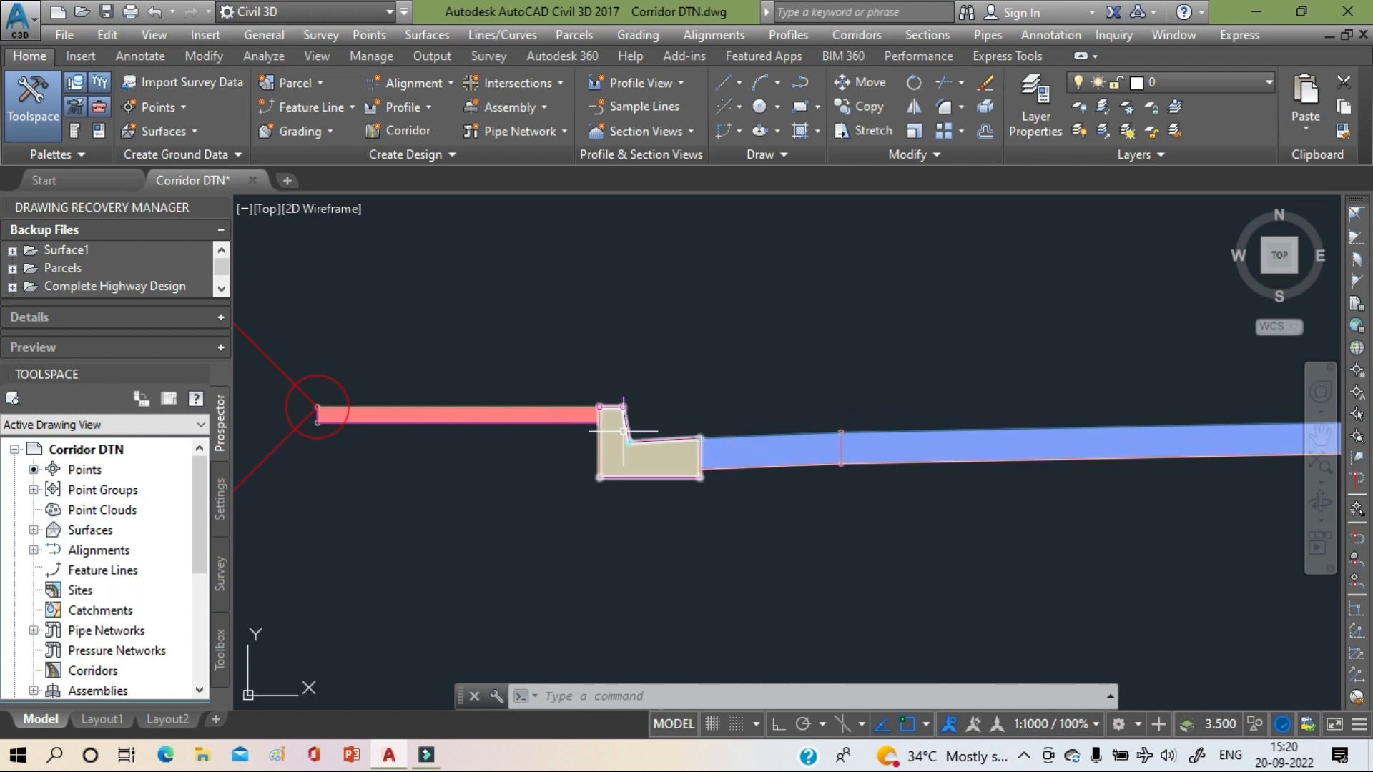
mouse_move(623, 431)
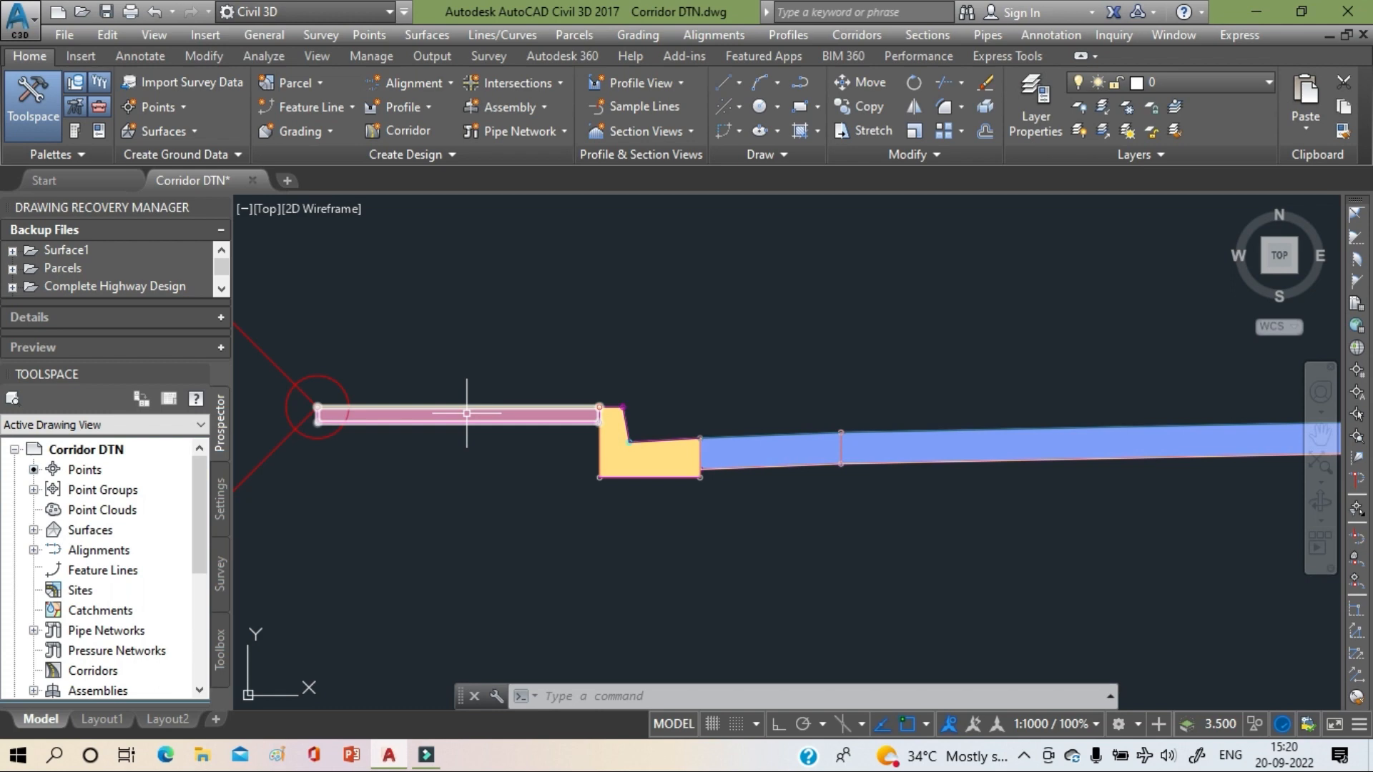
scroll(466, 413, down, 6)
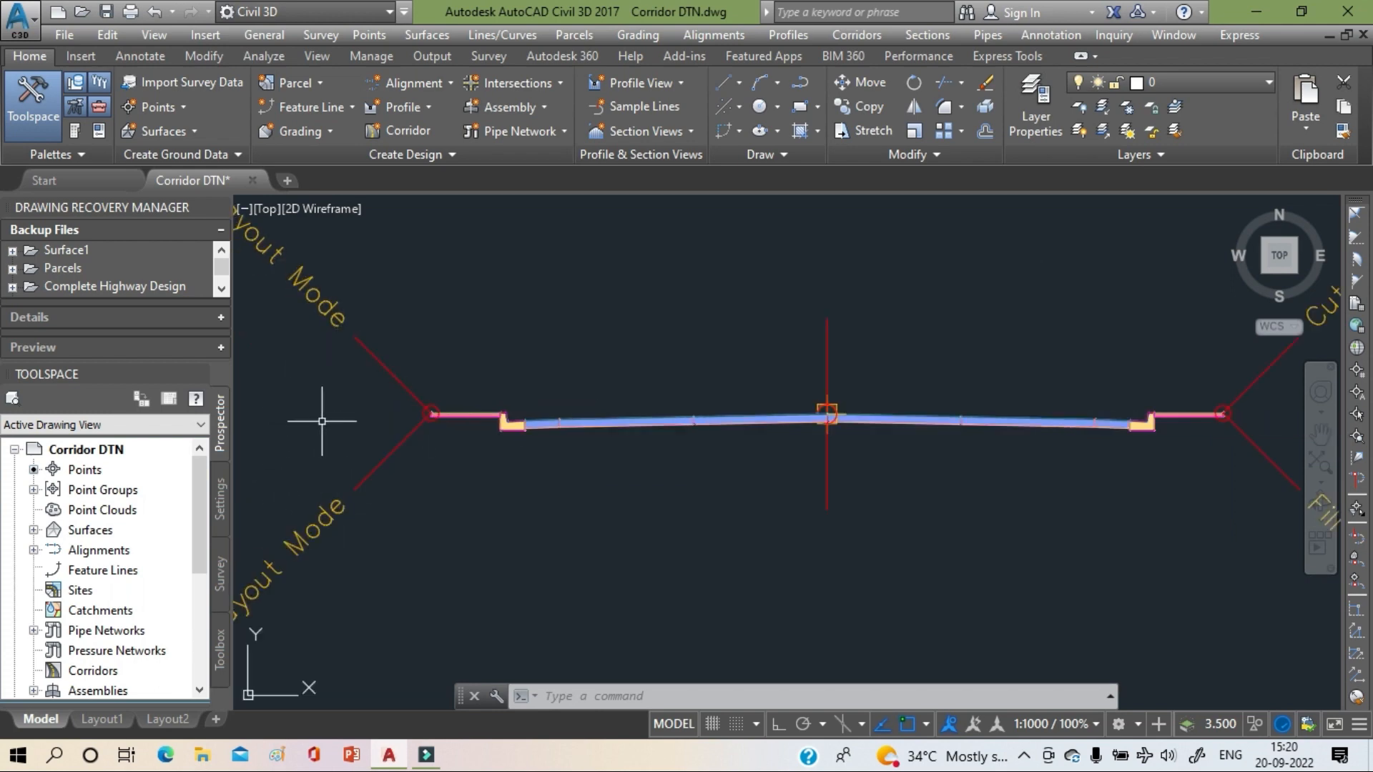
scroll(318, 425, down, 5)
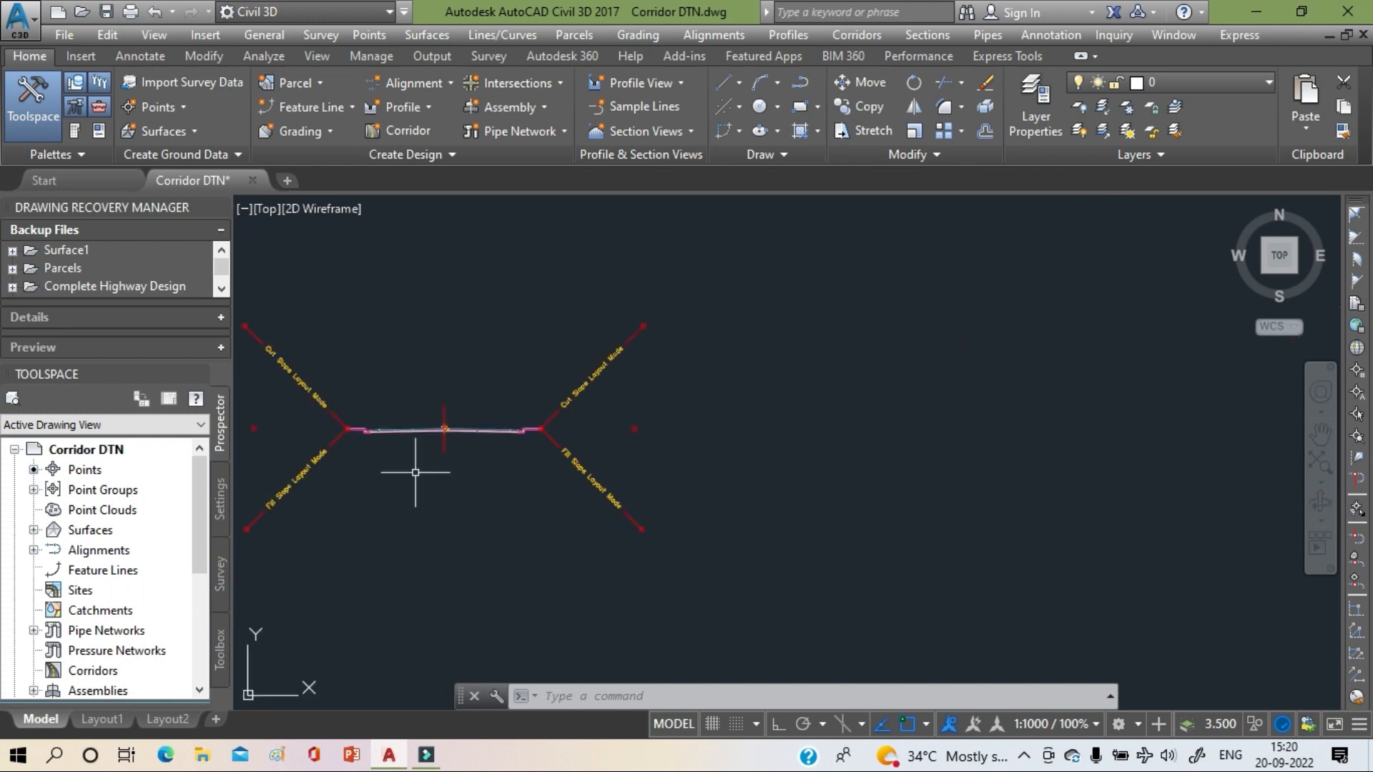
middle_drag(416, 472, 720, 500)
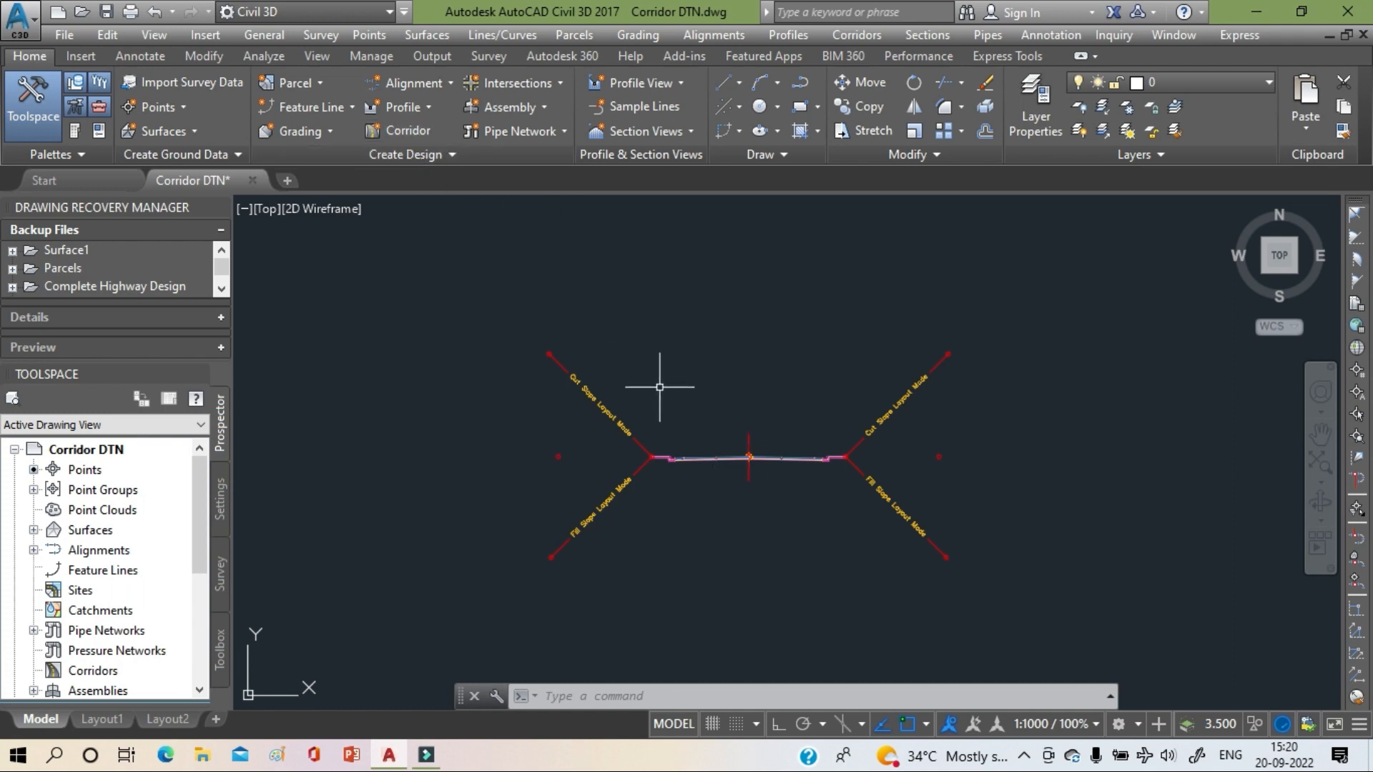
scroll(659, 387, up, 2)
middle_drag(653, 383, 653, 337)
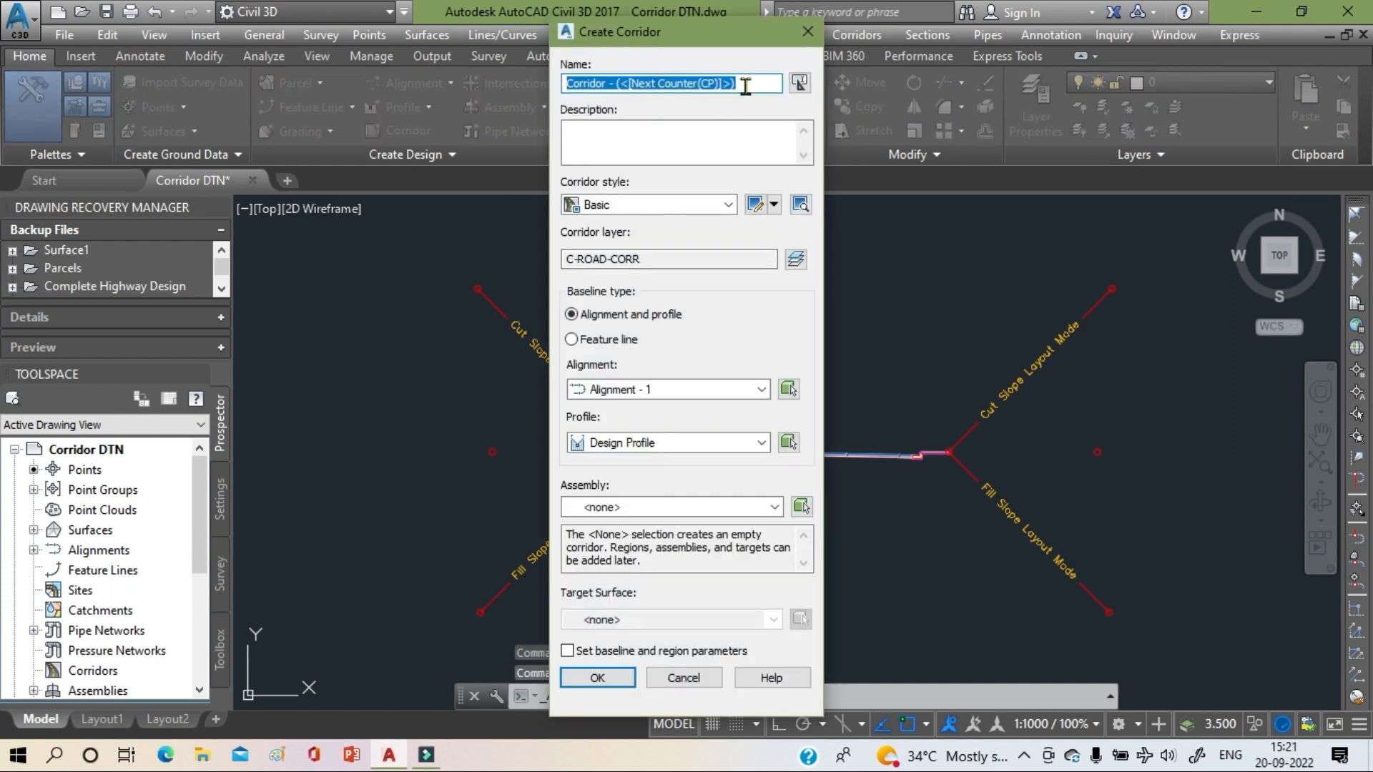
- Shorten the new corridor's name to Corridor by removing the counter suffix
drag(743, 83, 618, 83)
key(BackSpace)
key(BackSpace)
key(BackSpace)
key(BackSpace)
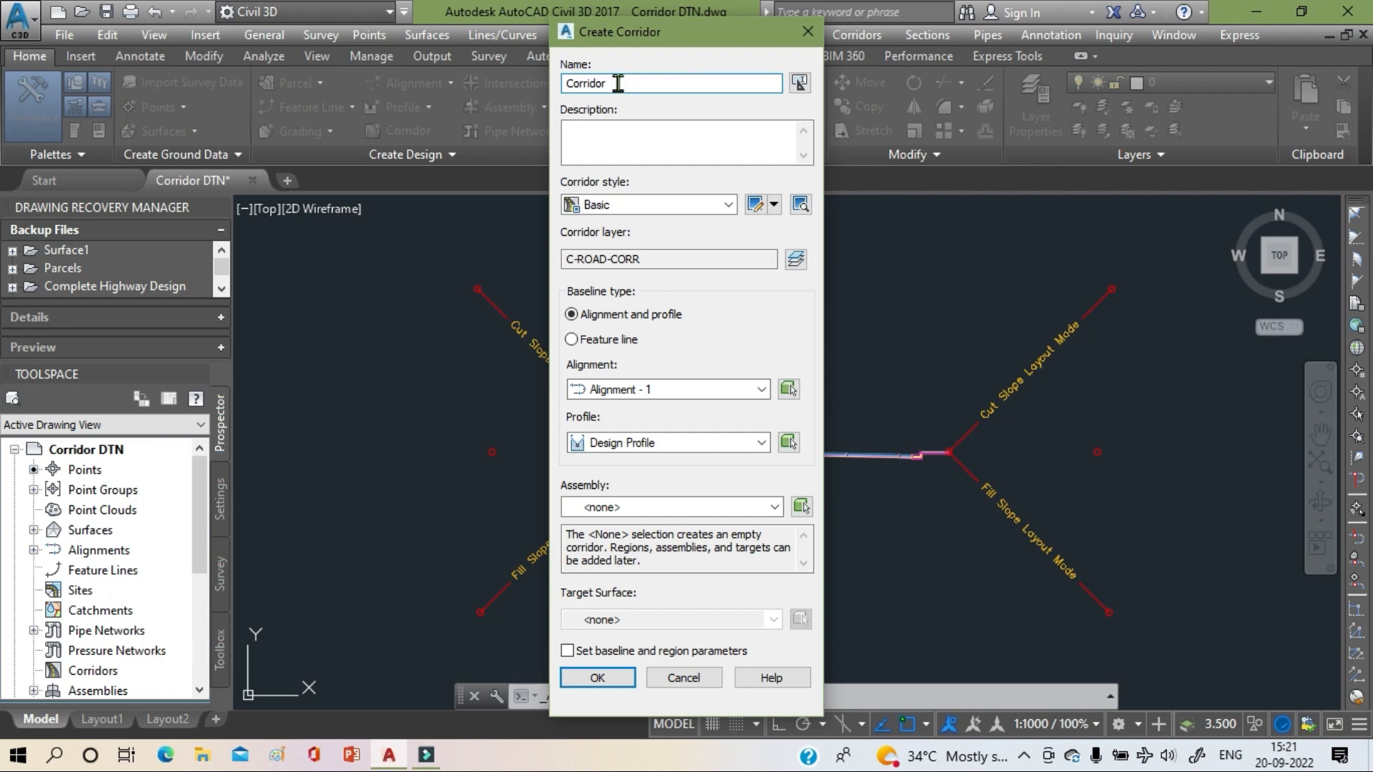
- Name the new corridor DTN Corridor and base it on the Existing Surface - Surface (1) profile
key(Home)
text(DTN)
click(763, 445)
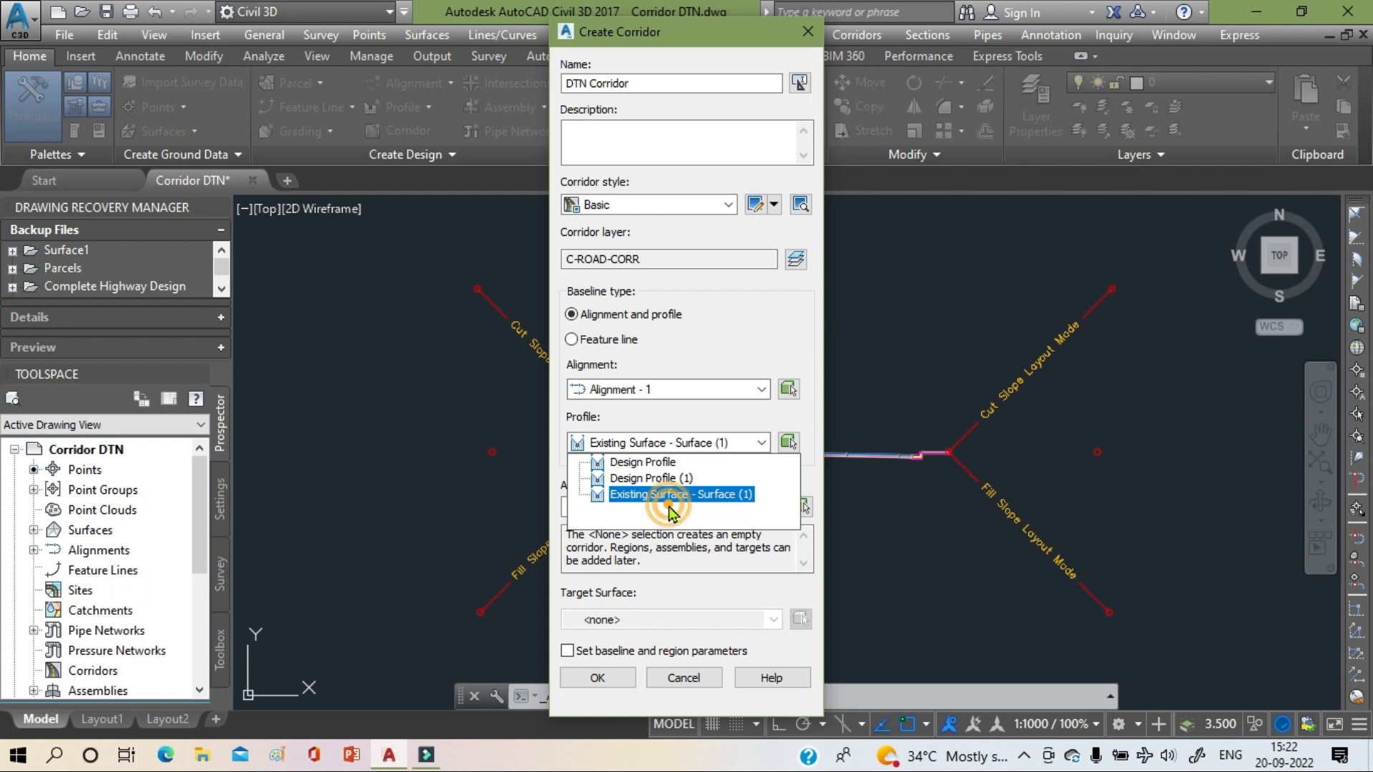
click(632, 494)
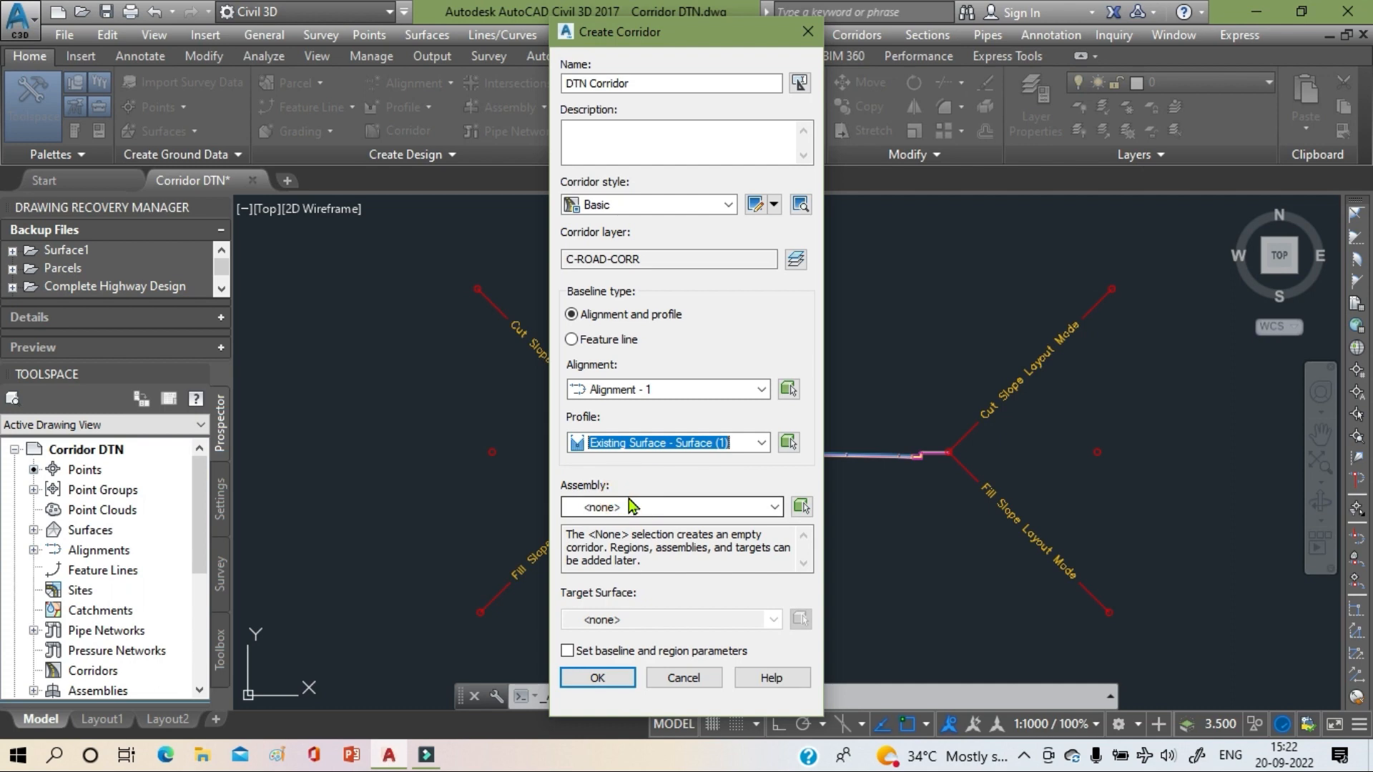
- Assign Assembly - 1 and the target surface Existing Surface to the corridor, and accept the corridor definition
click(774, 506)
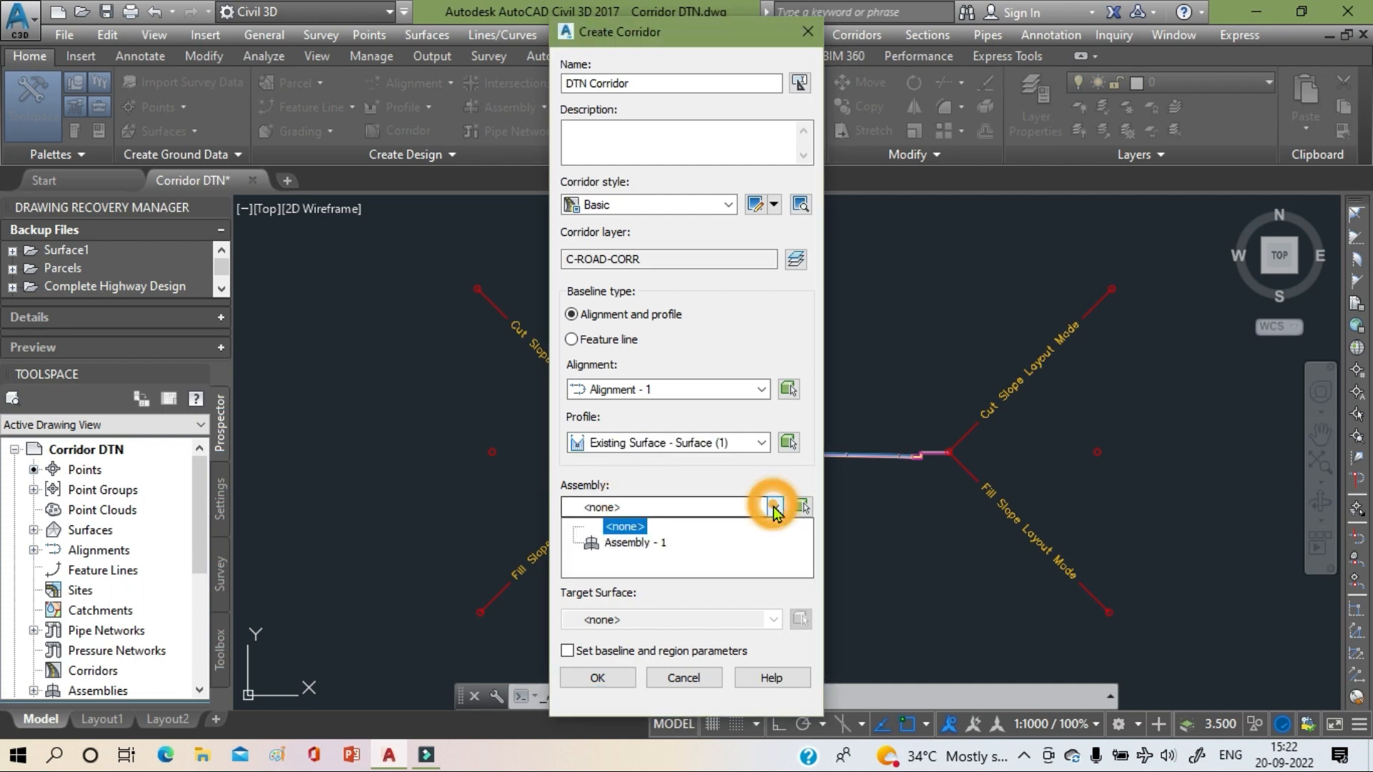
click(632, 542)
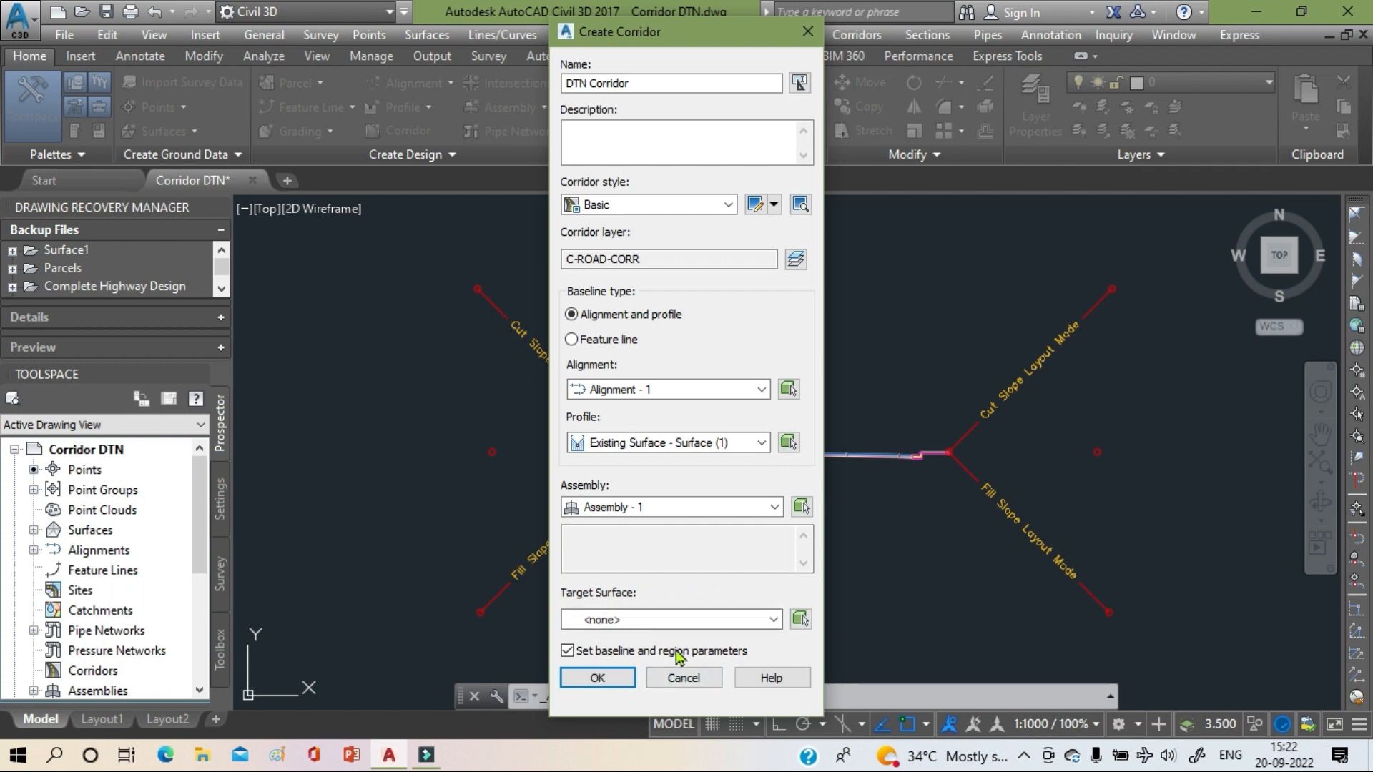
click(774, 619)
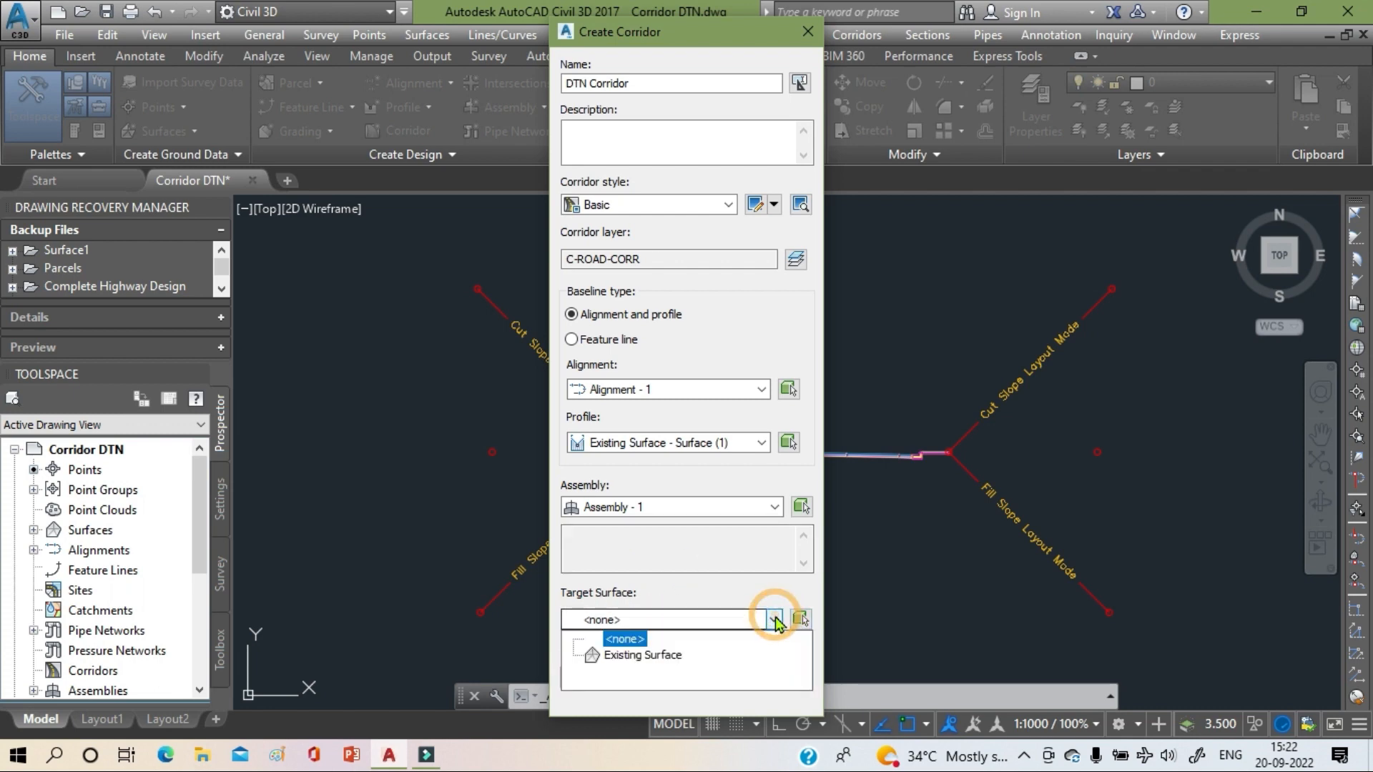
click(643, 655)
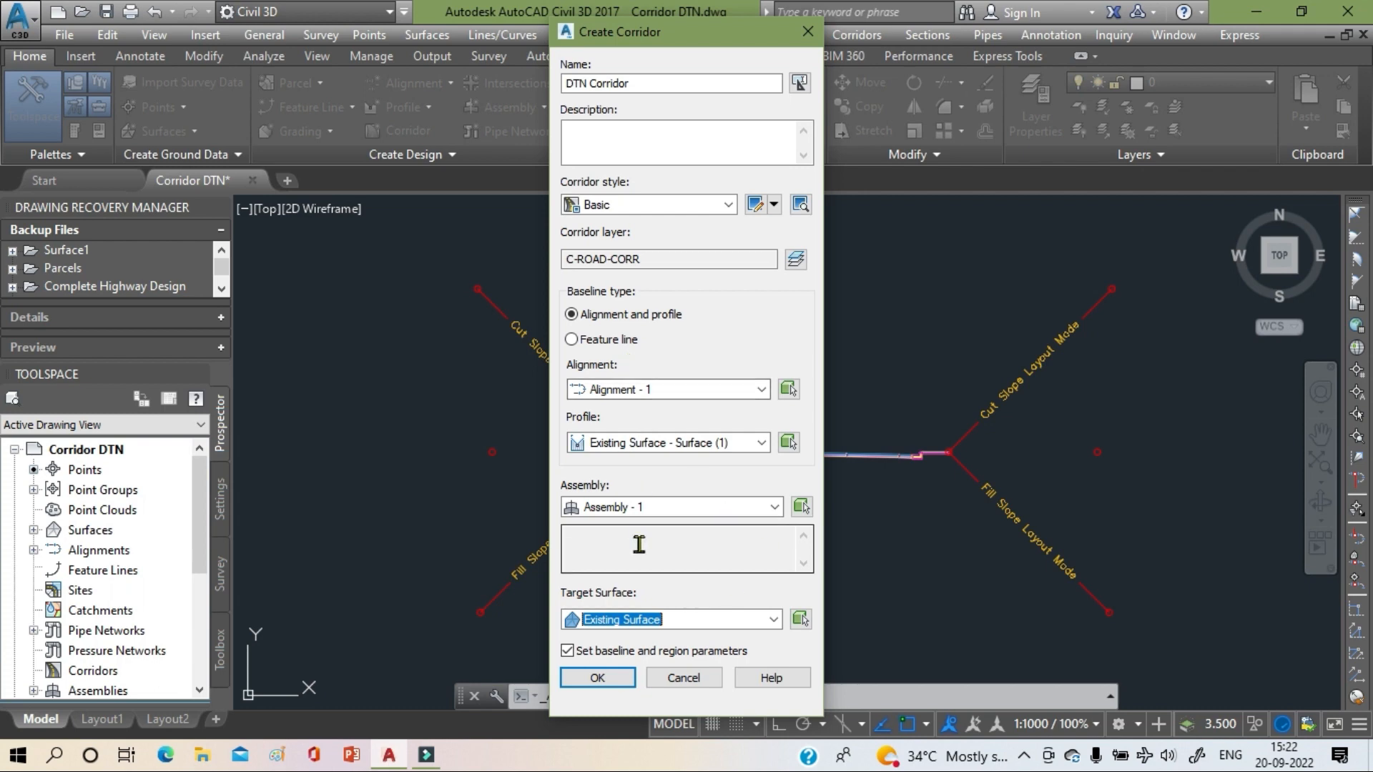
click(582, 682)
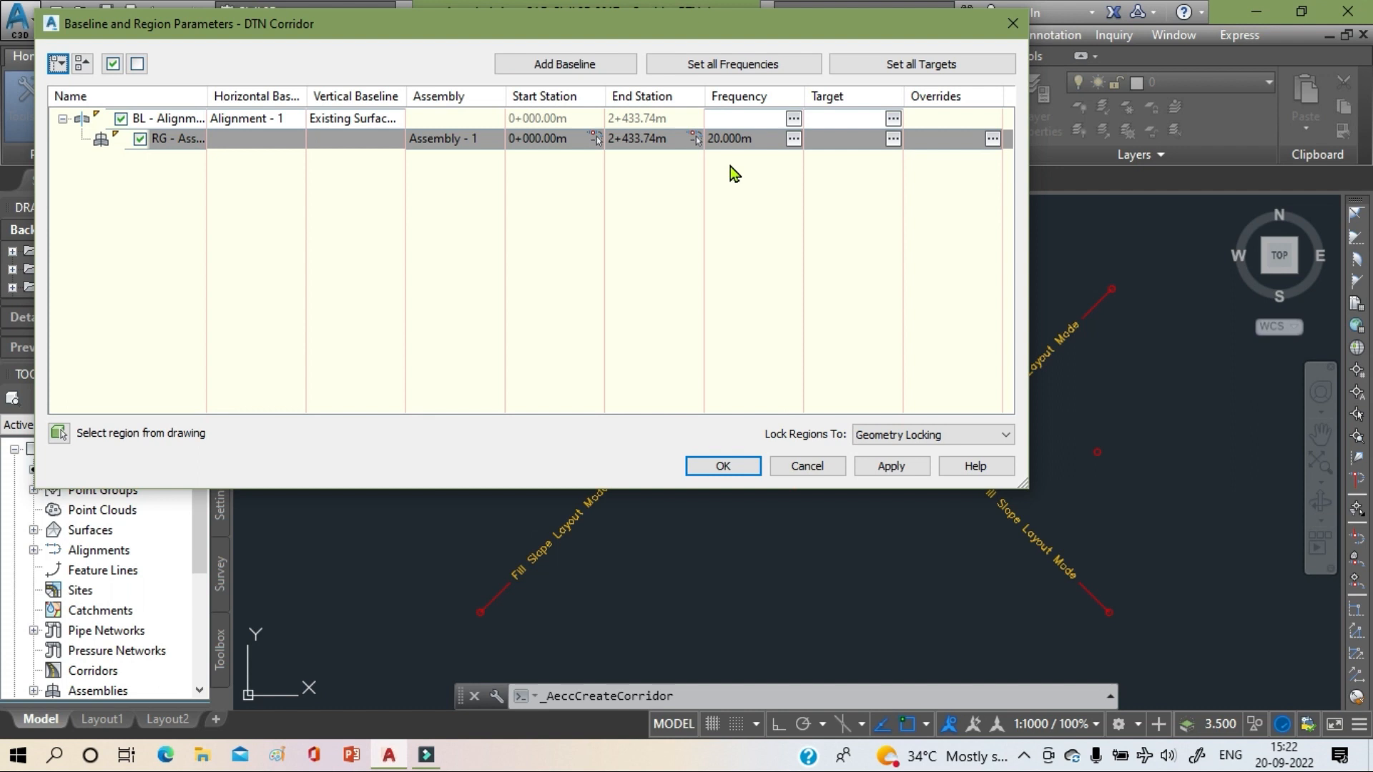
- Accept the region's existing assembly frequencies and apply the baseline and region parameters by rebuilding the corridor
click(793, 139)
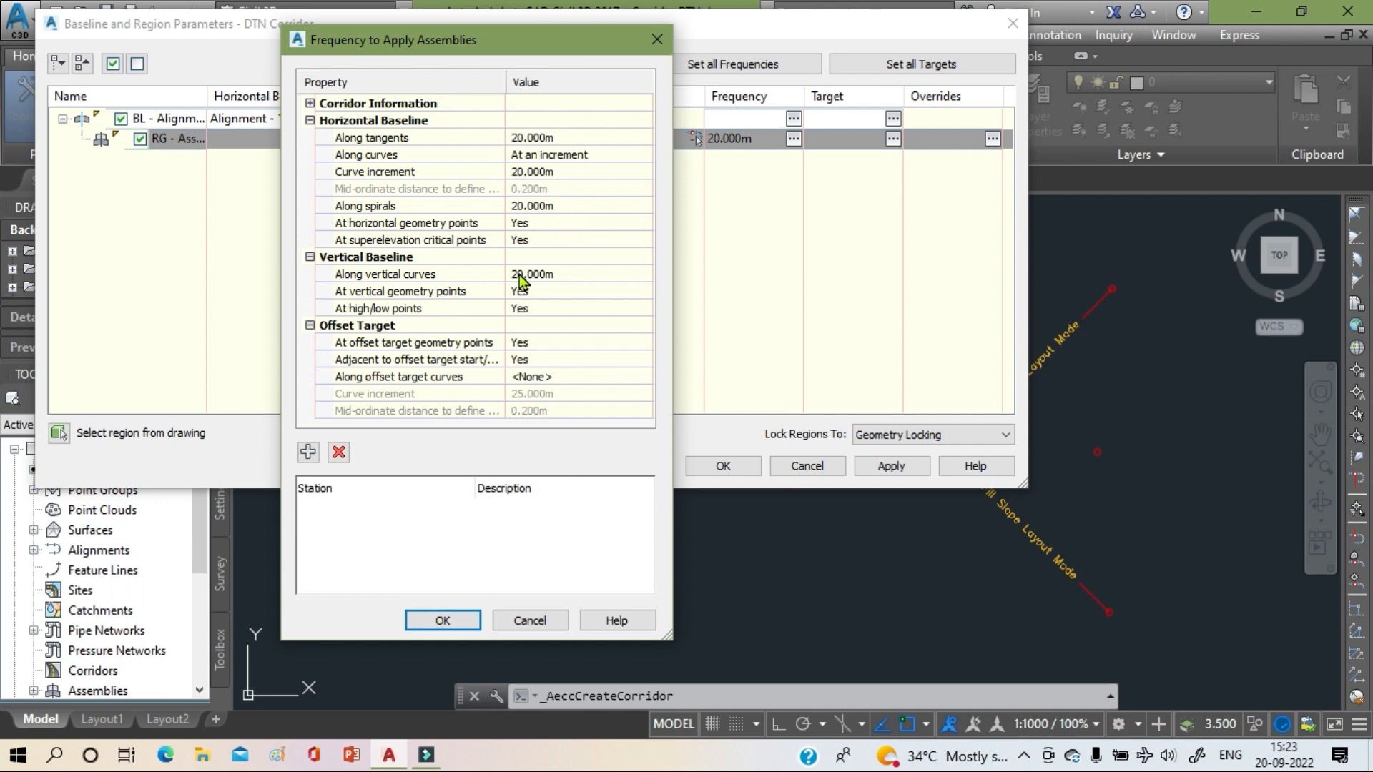
click(442, 619)
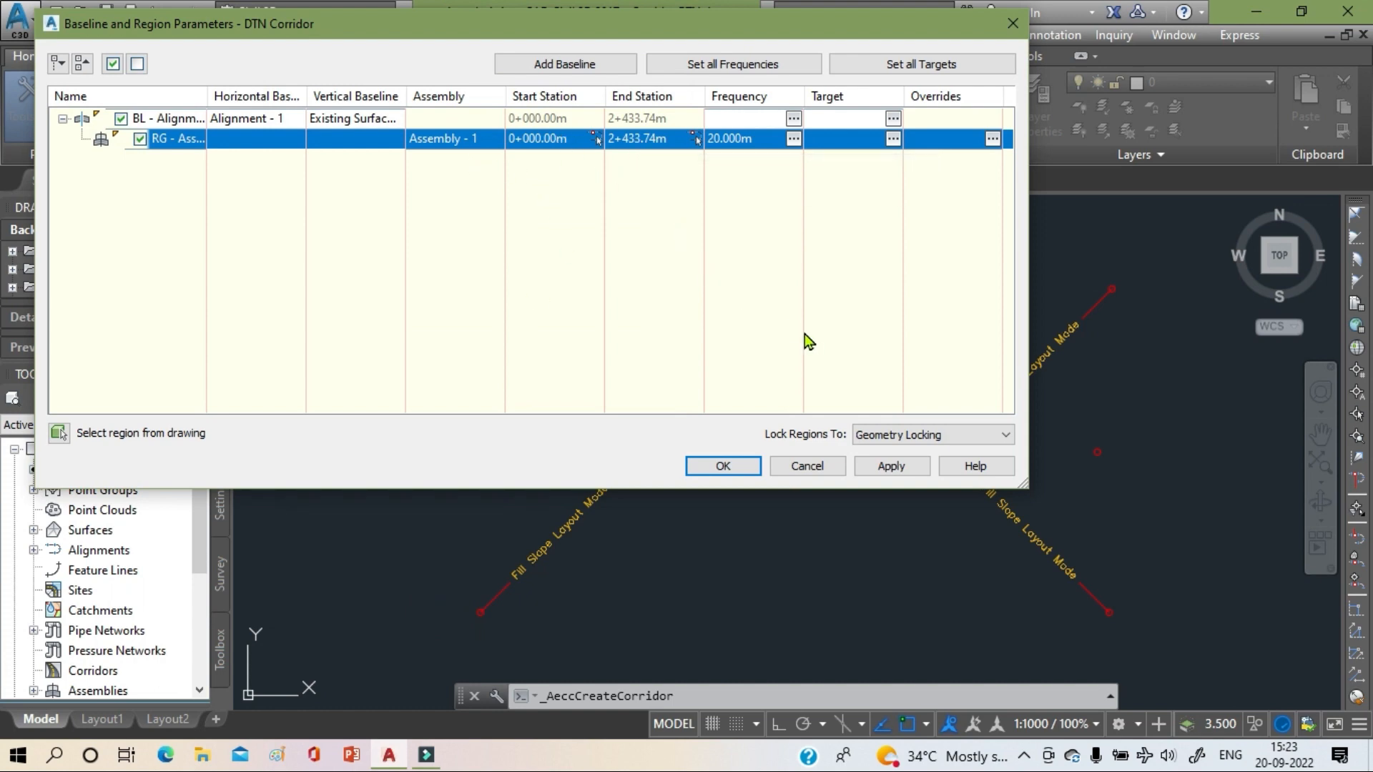
click(890, 467)
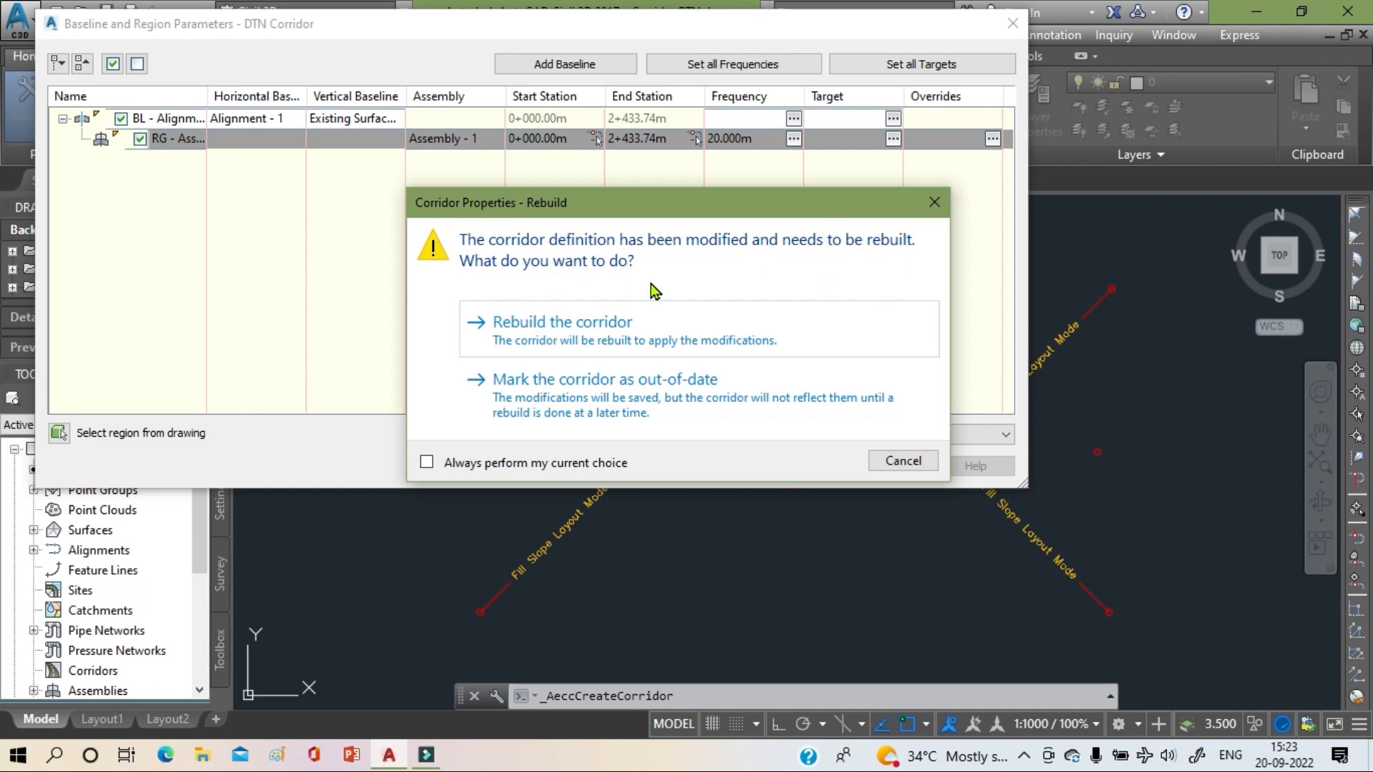
click(576, 342)
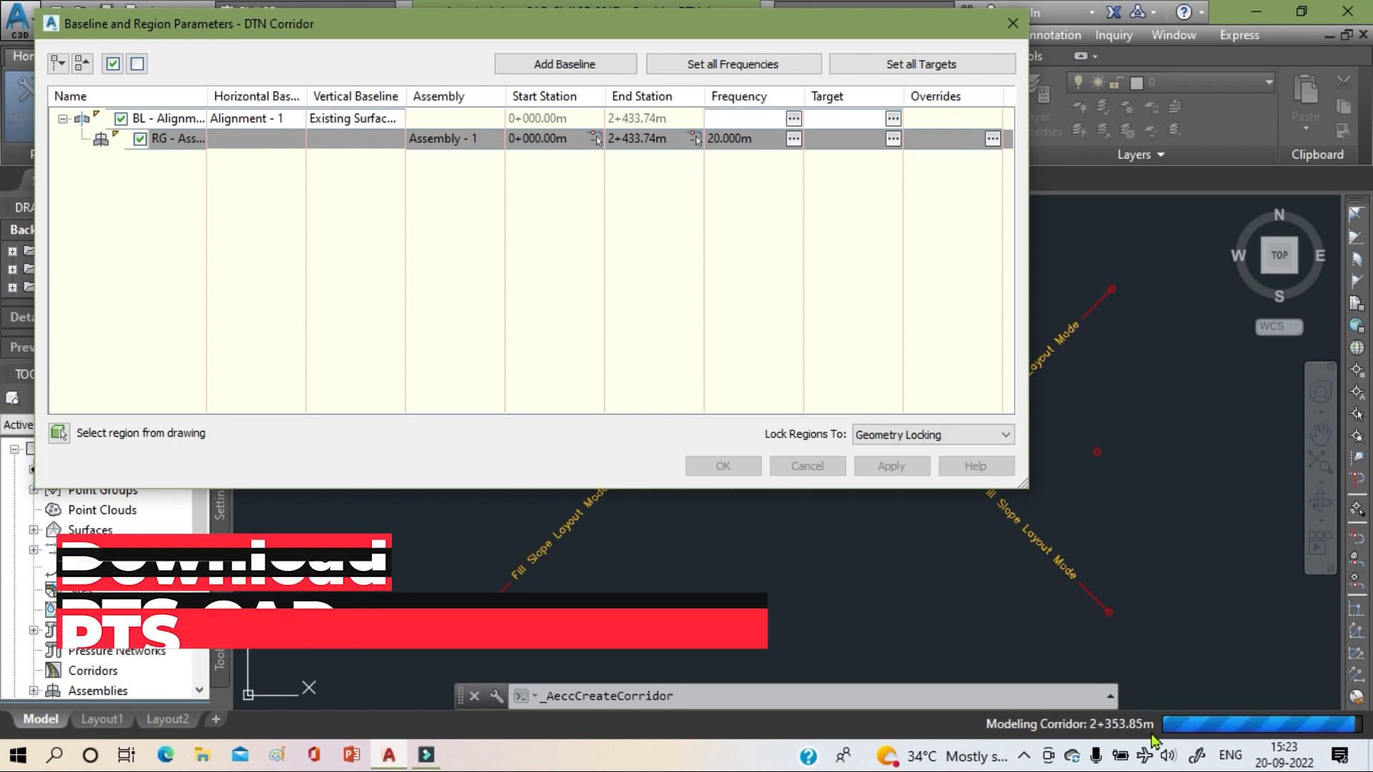
click(723, 467)
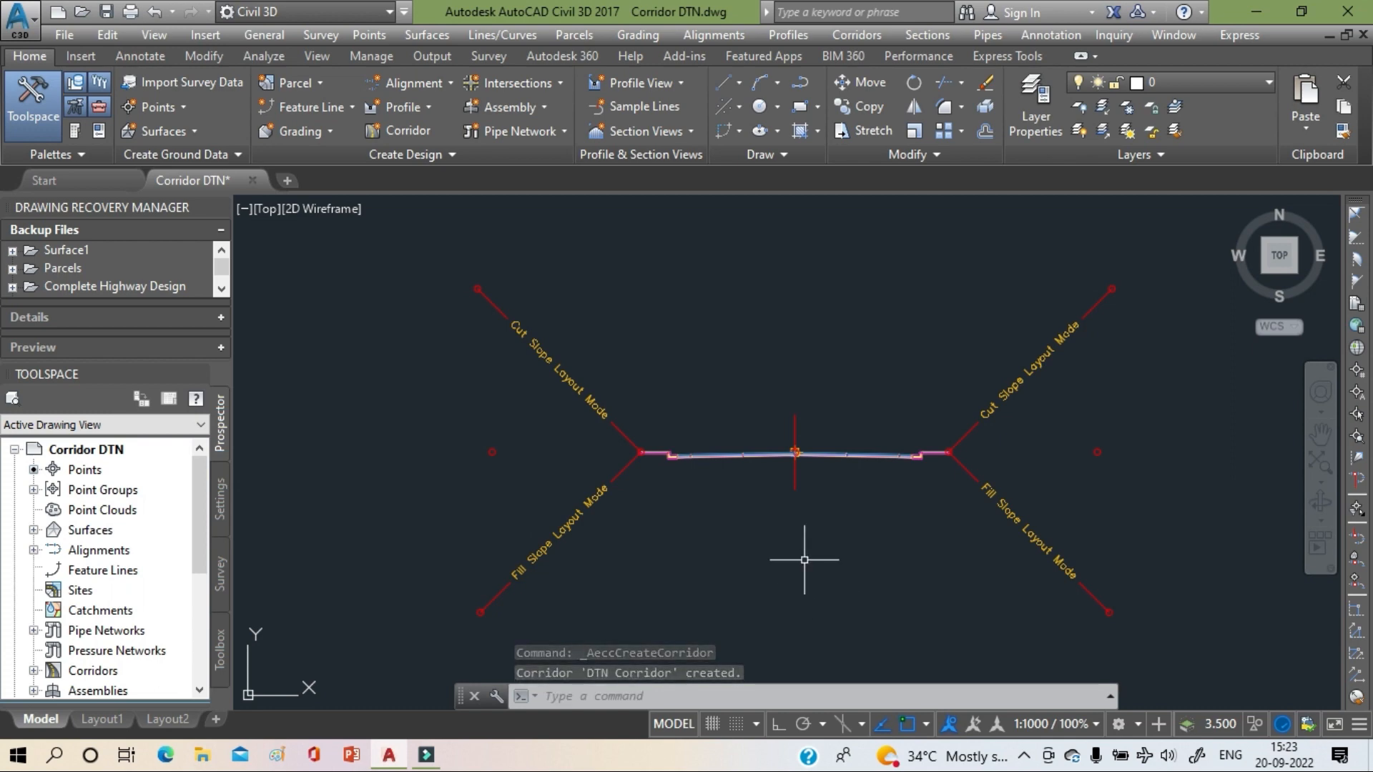
- Examine the new corridor in plan along the whole alignment, from its western start through the curves to the eastern end
middle_drag(521, 481, 1241, 452)
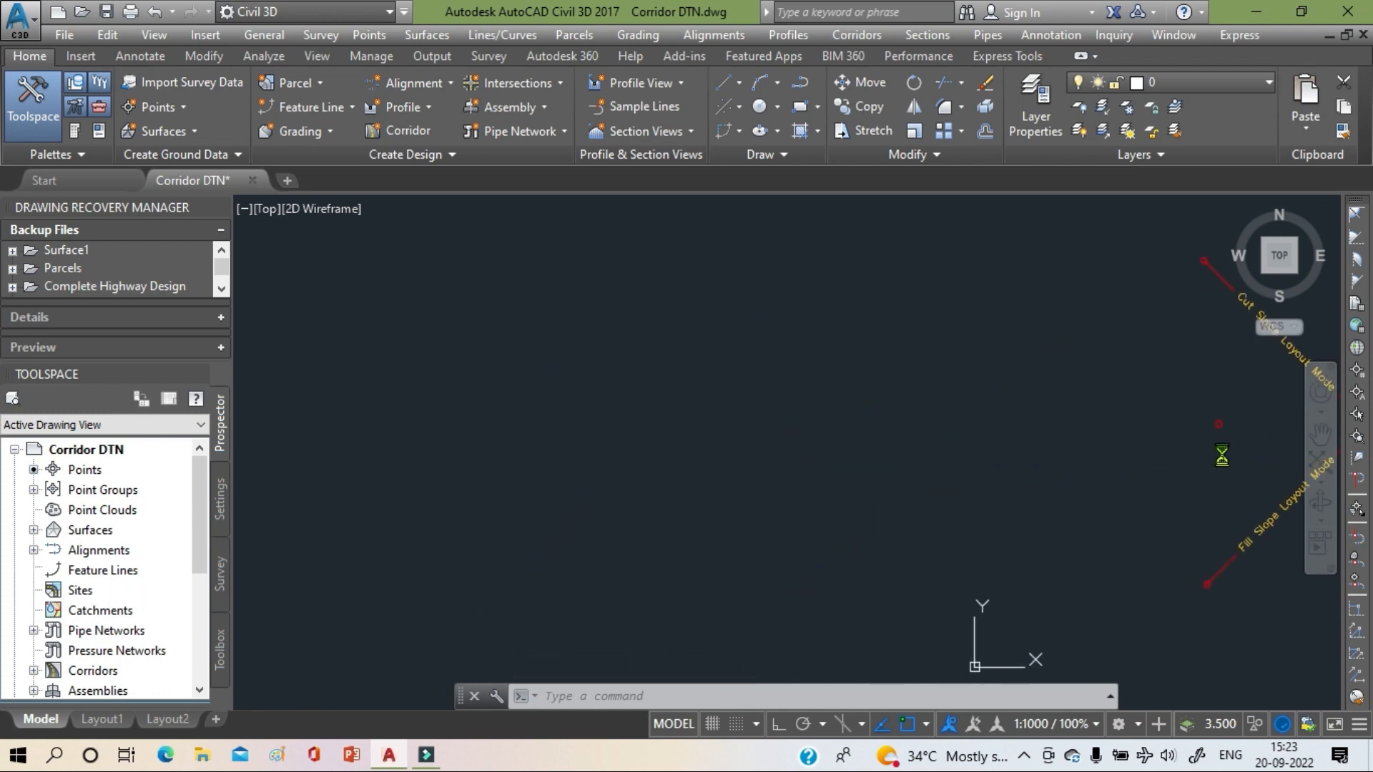
scroll(936, 479, down, 15)
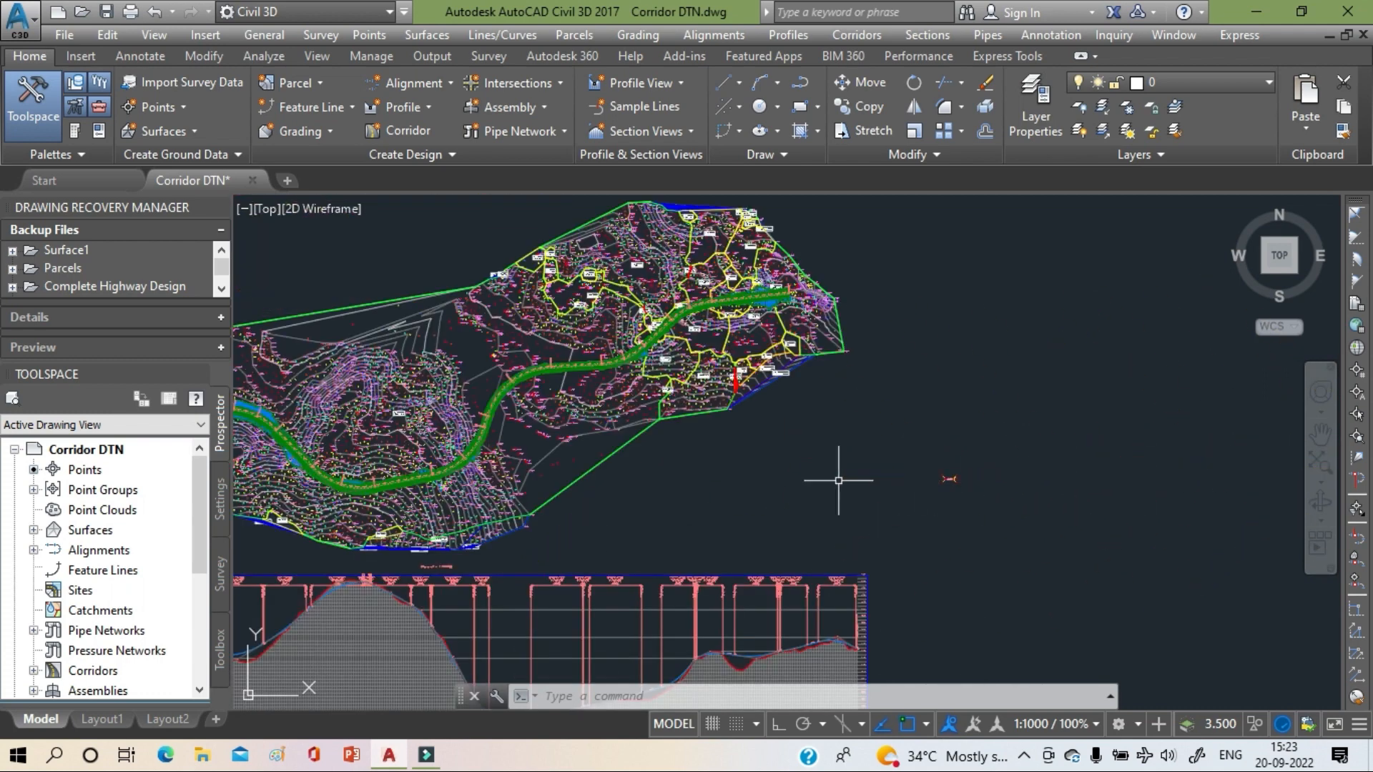
middle_drag(1059, 457, 1212, 452)
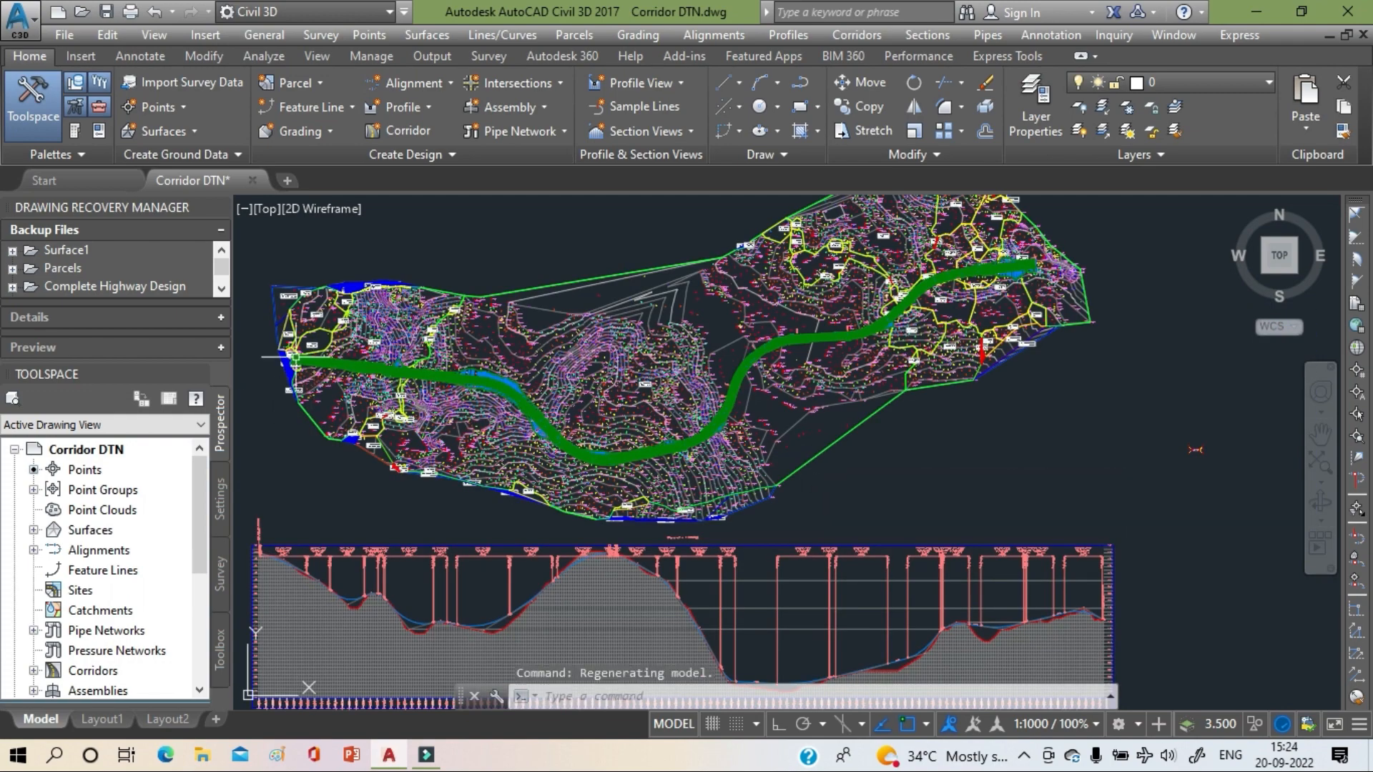
scroll(296, 356, up, 2)
scroll(295, 356, up, 3)
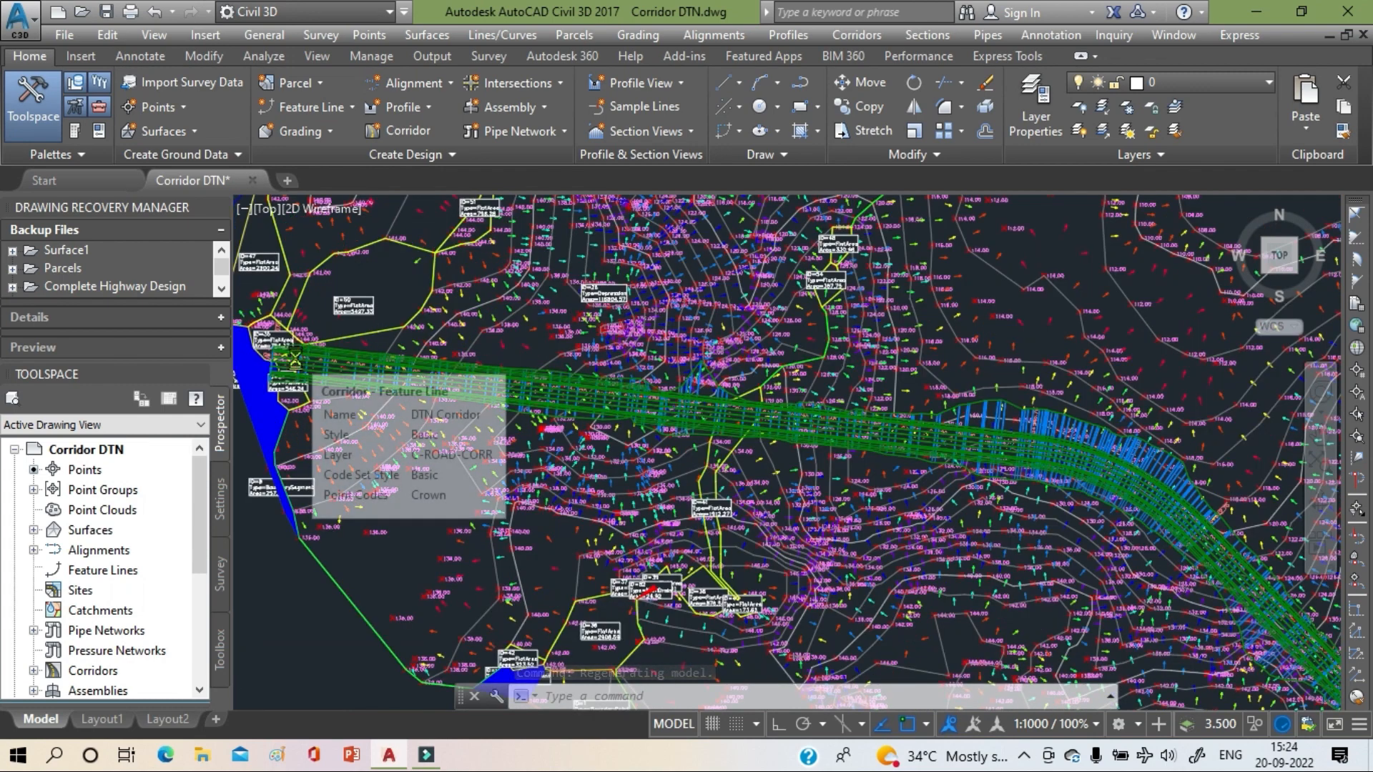
scroll(298, 358, up, 2)
scroll(299, 360, up, 2)
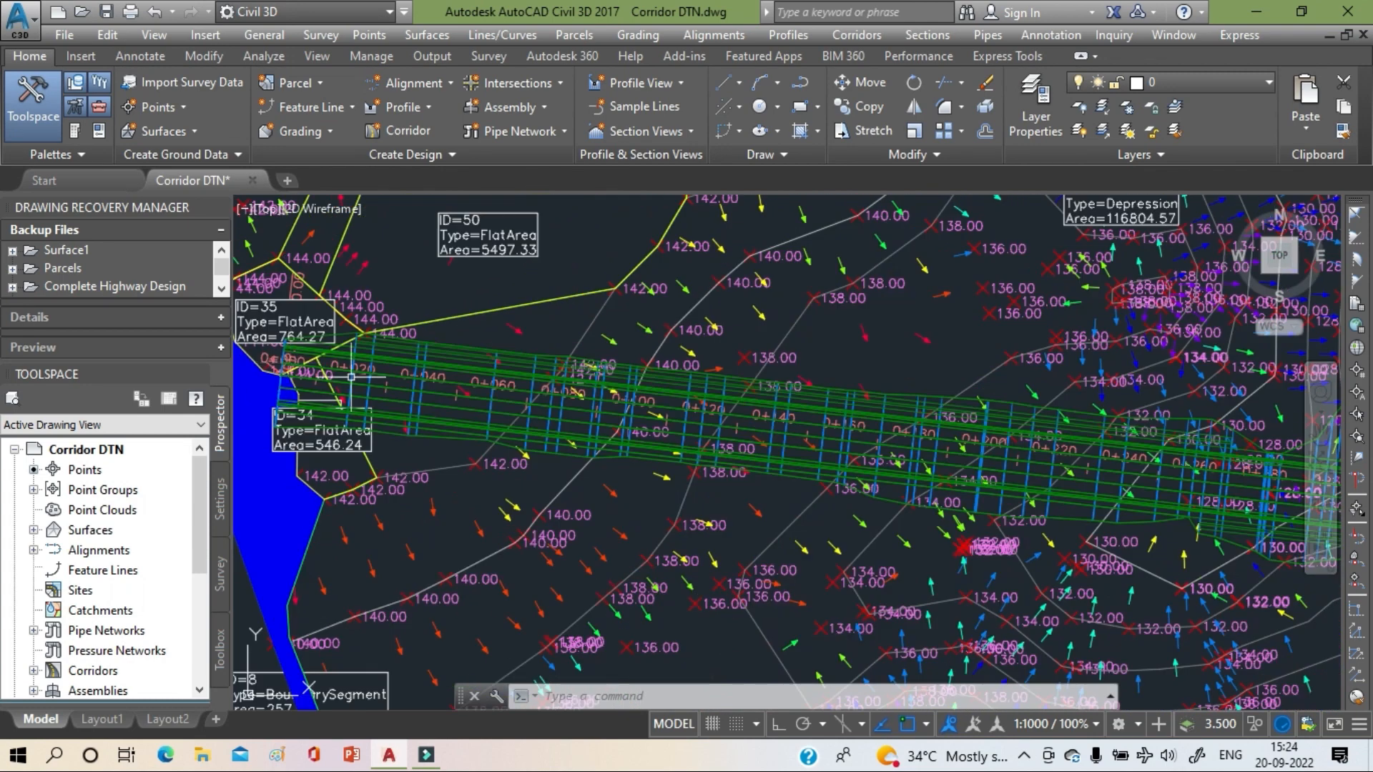
mouse_move(720, 439)
middle_down()
mouse_move(685, 420)
mouse_move(390, 375)
middle_up()
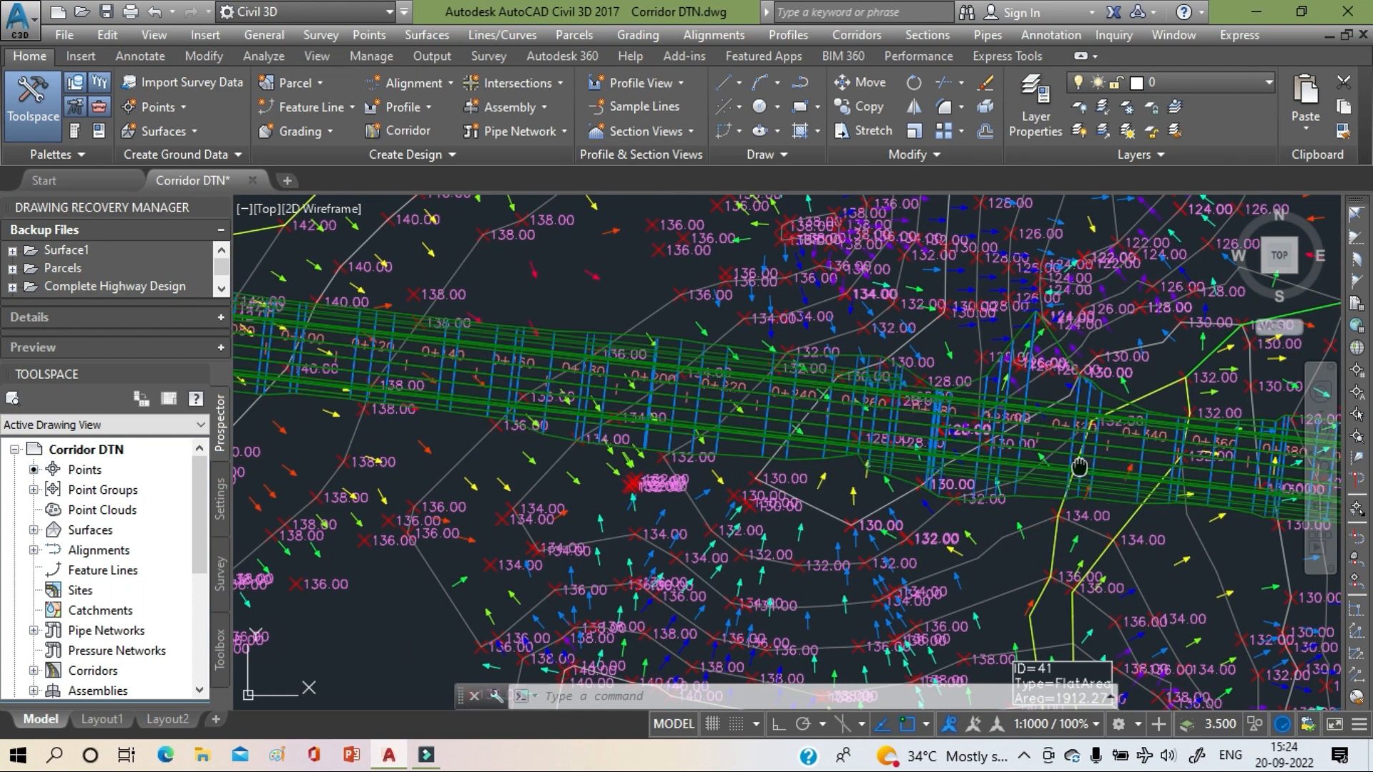
middle_drag(1063, 466, 246, 341)
middle_drag(704, 366, 423, 354)
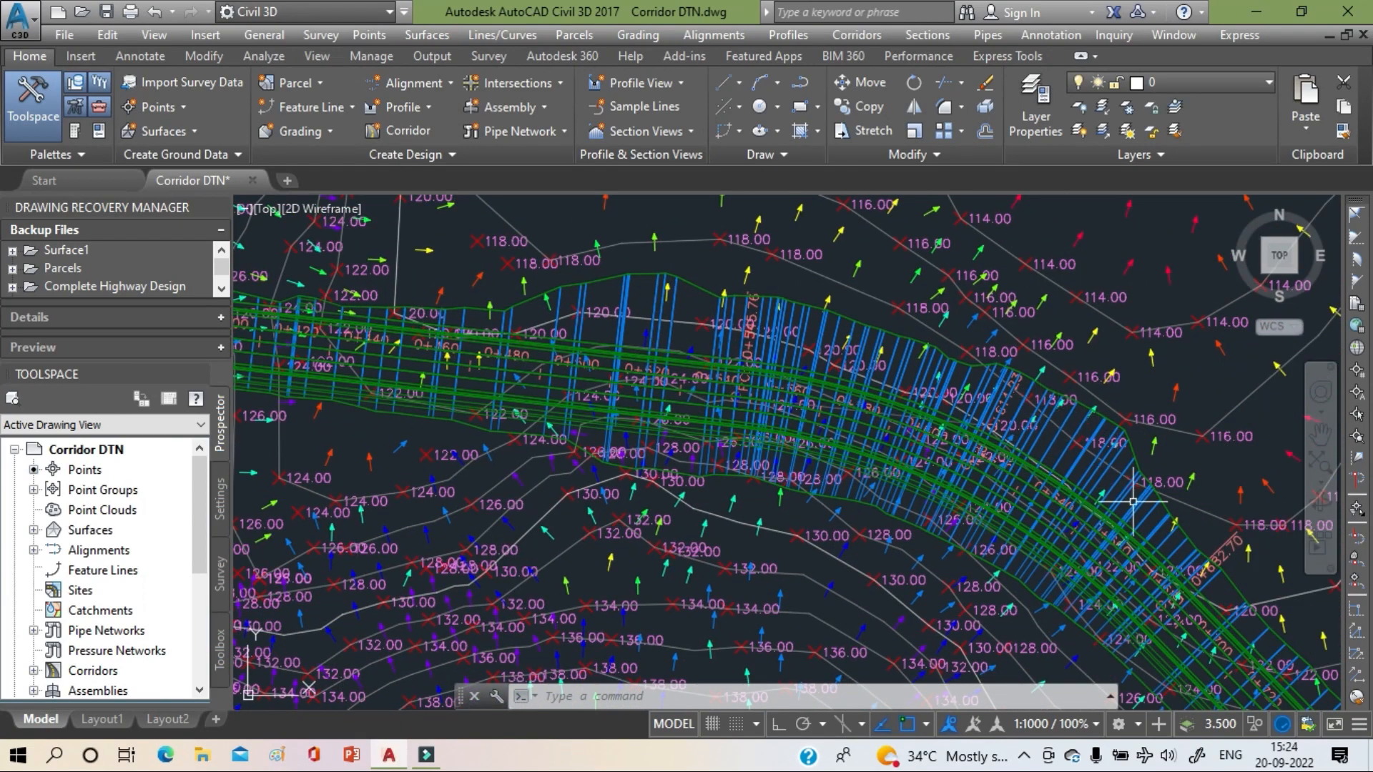
middle_drag(1131, 502, 794, 321)
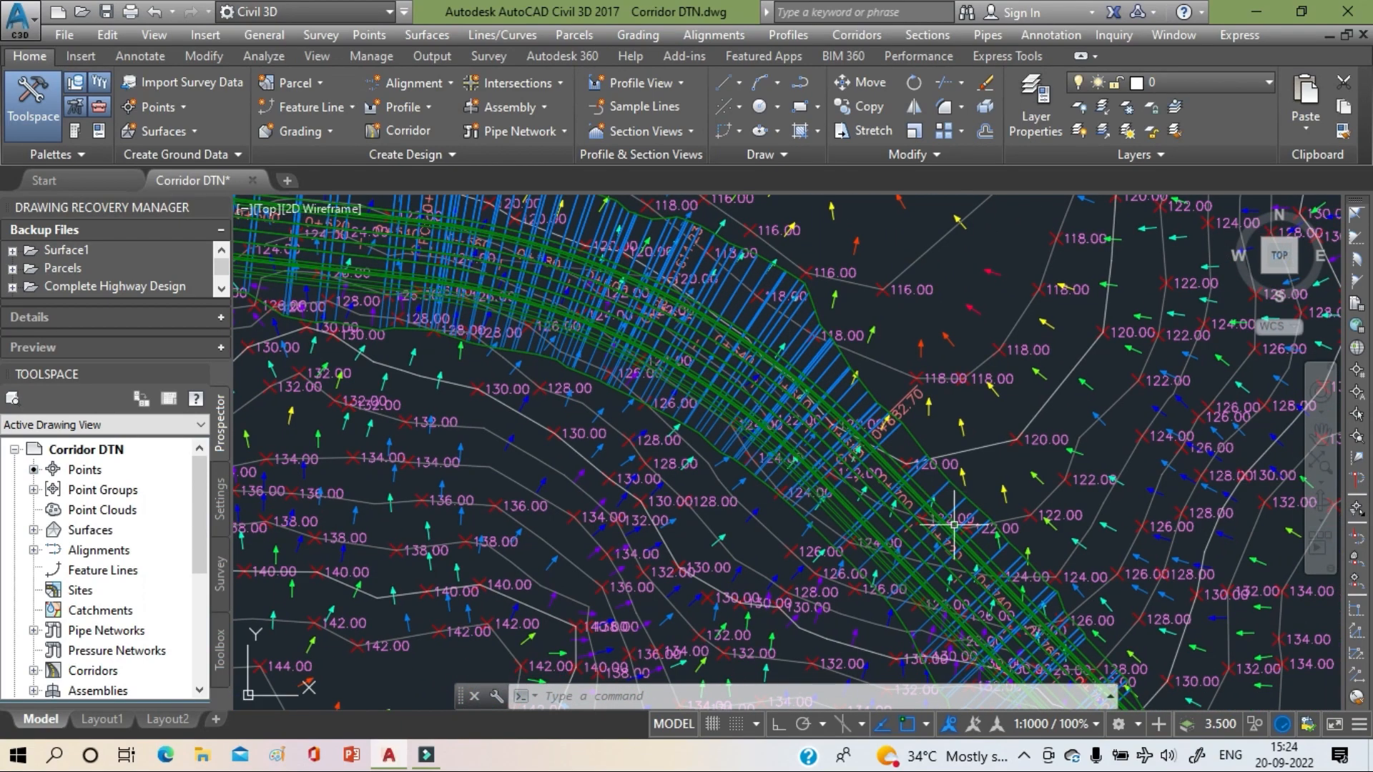
middle_drag(921, 495, 450, 236)
scroll(693, 372, down, 1)
scroll(1056, 529, down, 1)
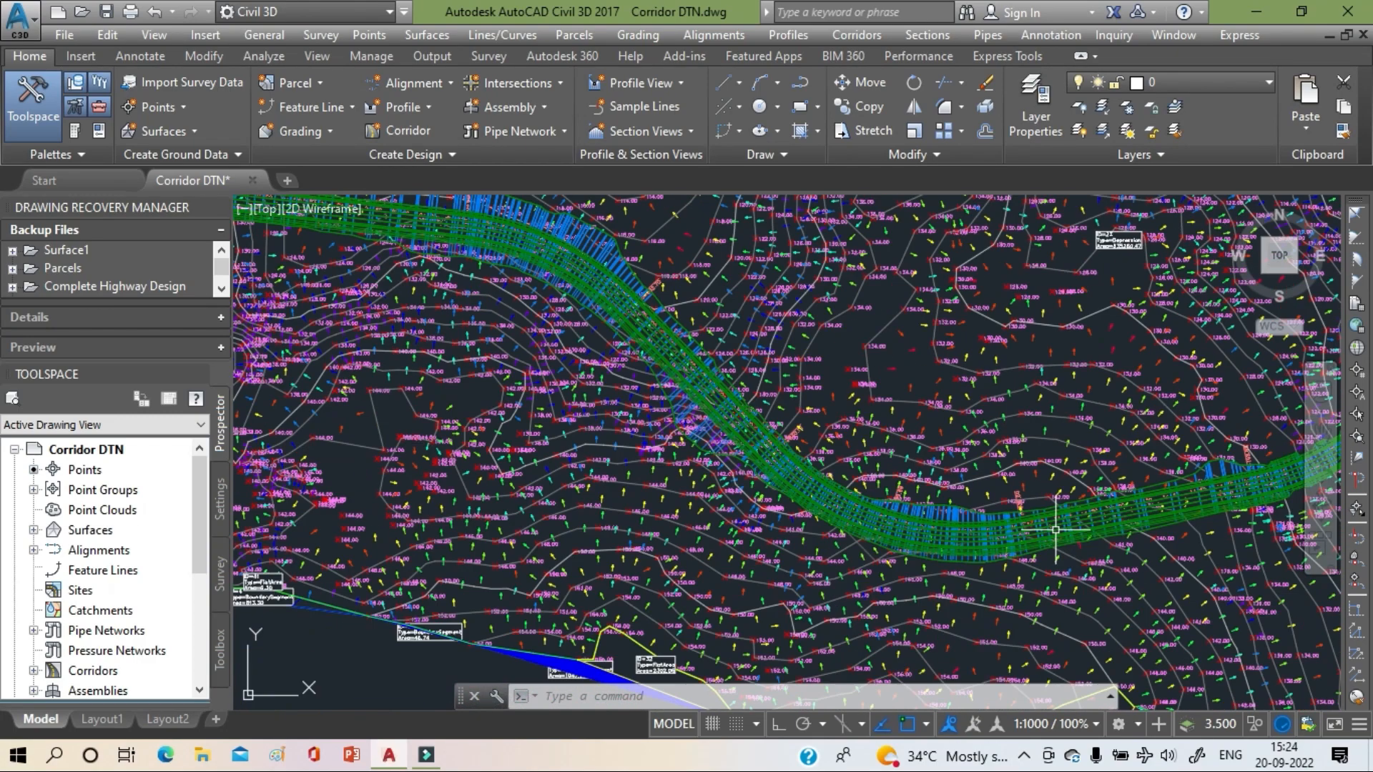
mouse_move(1055, 530)
middle_down()
mouse_move(818, 500)
mouse_move(501, 494)
middle_up()
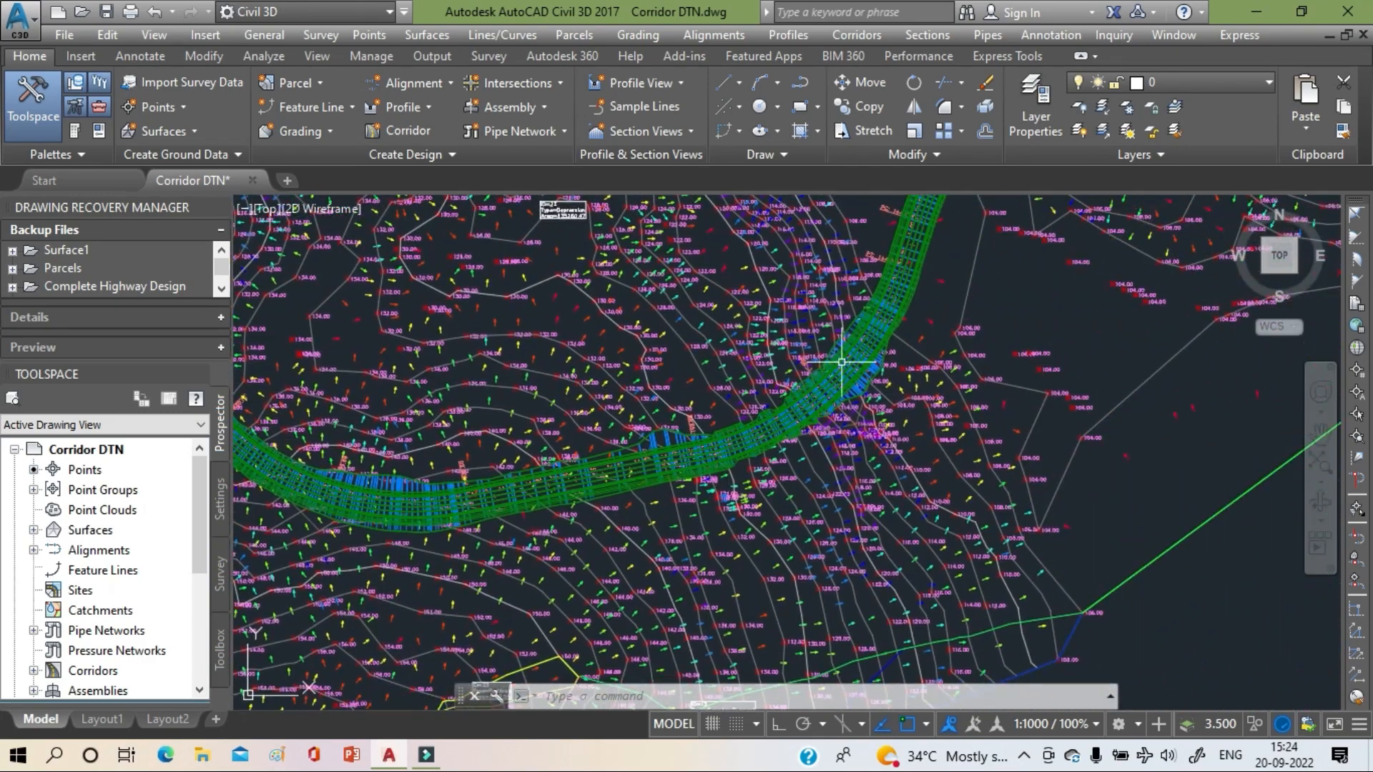
mouse_move(886, 306)
middle_down()
mouse_move(766, 475)
mouse_move(672, 642)
middle_up()
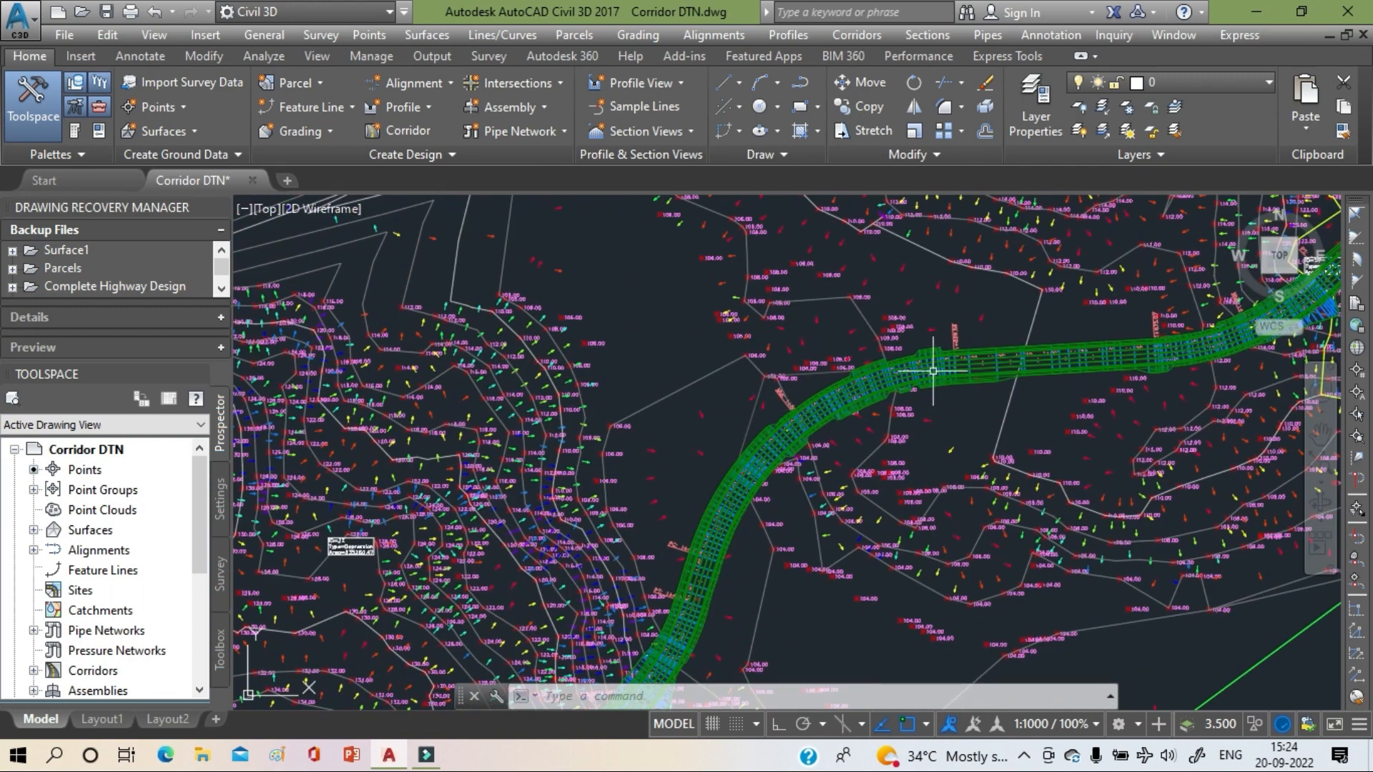
middle_drag(995, 359, 377, 443)
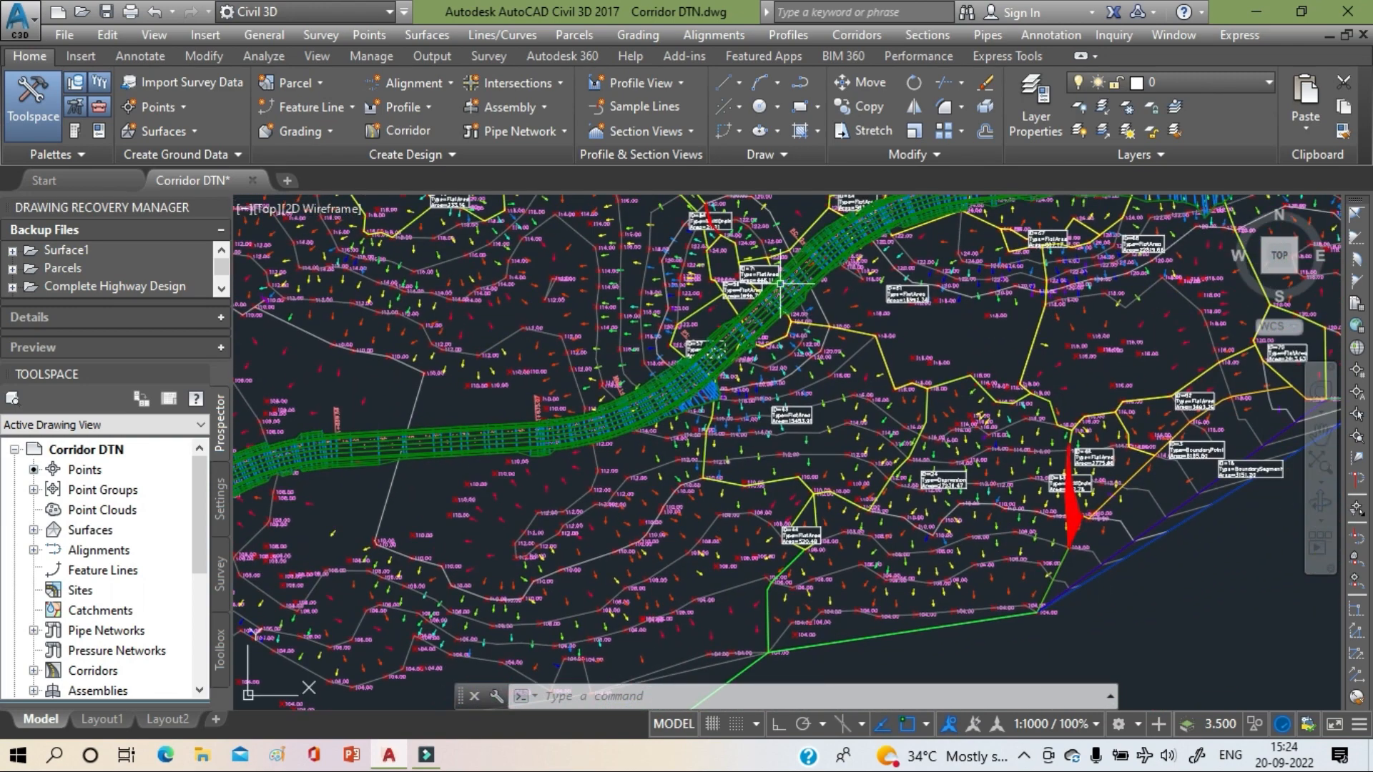
scroll(781, 284, down, 5)
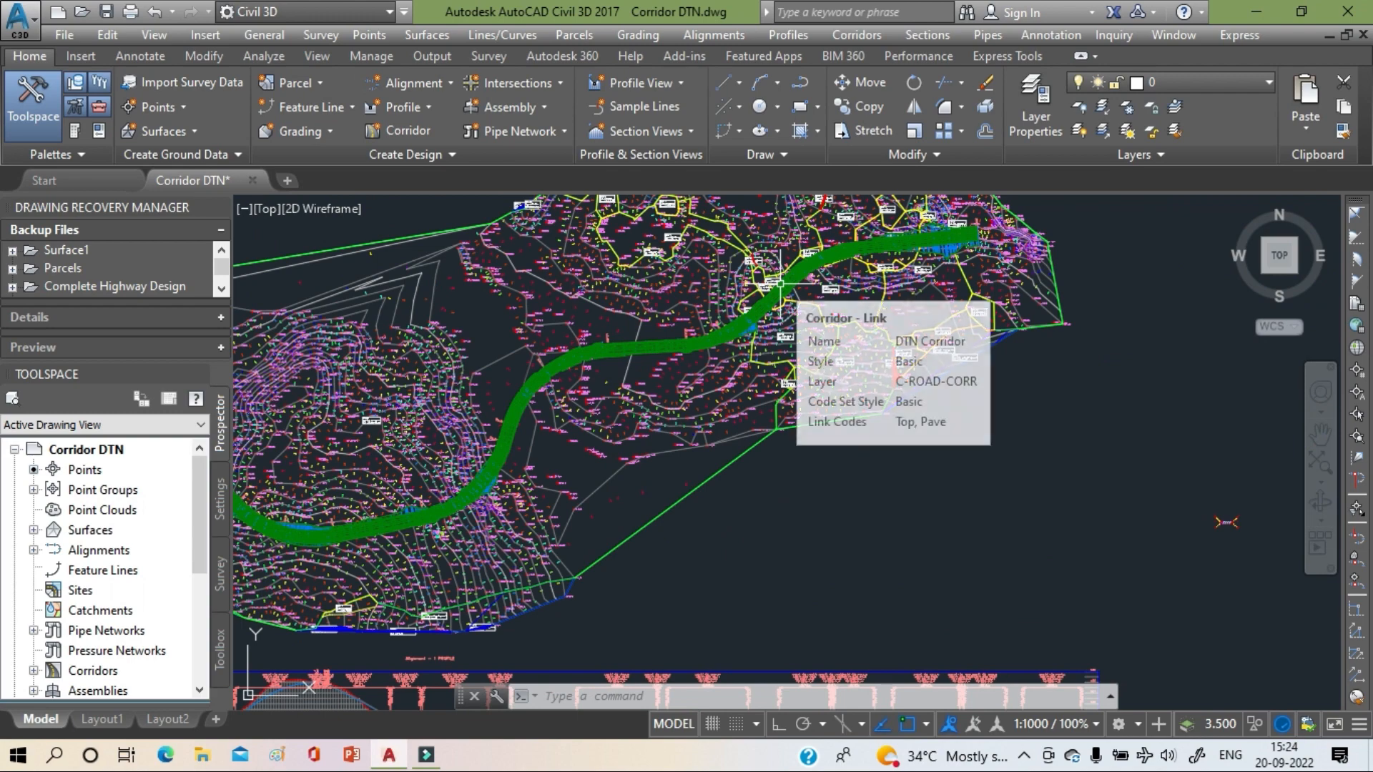
- Review the corridor's overall layout on the existing surface and inspect its western starting section up close
scroll(781, 284, up, 2)
middle_drag(781, 284, 1058, 336)
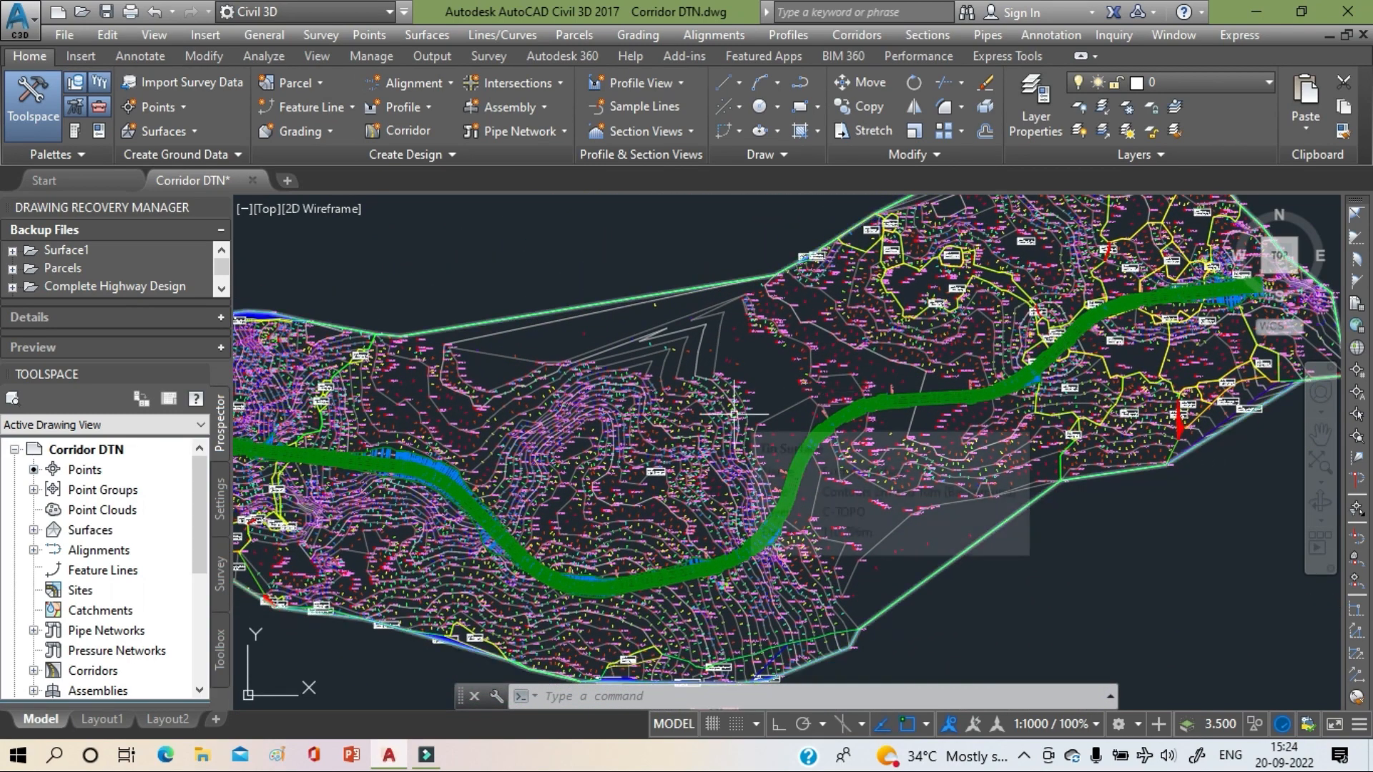
mouse_move(734, 414)
middle_down()
mouse_move(979, 338)
mouse_move(998, 327)
mouse_move(982, 275)
middle_up()
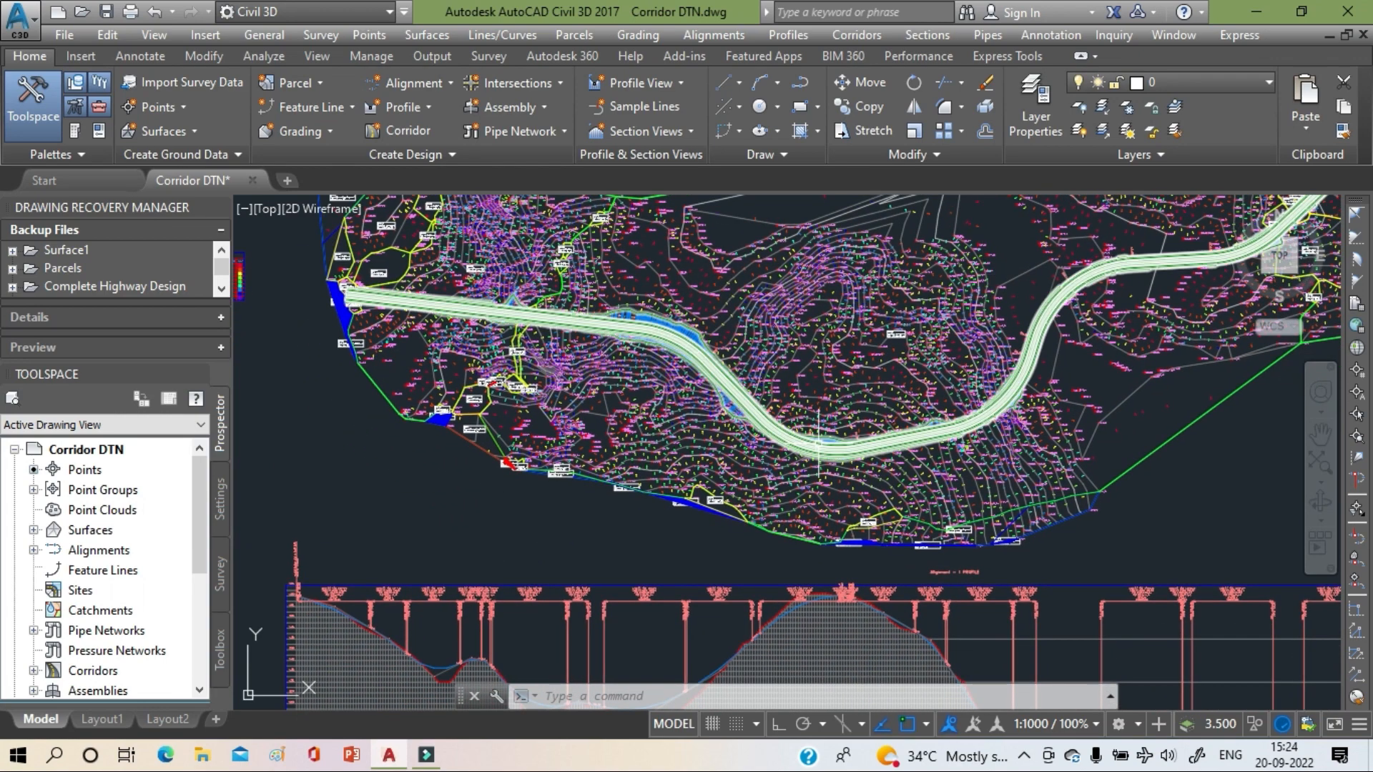
mouse_move(819, 443)
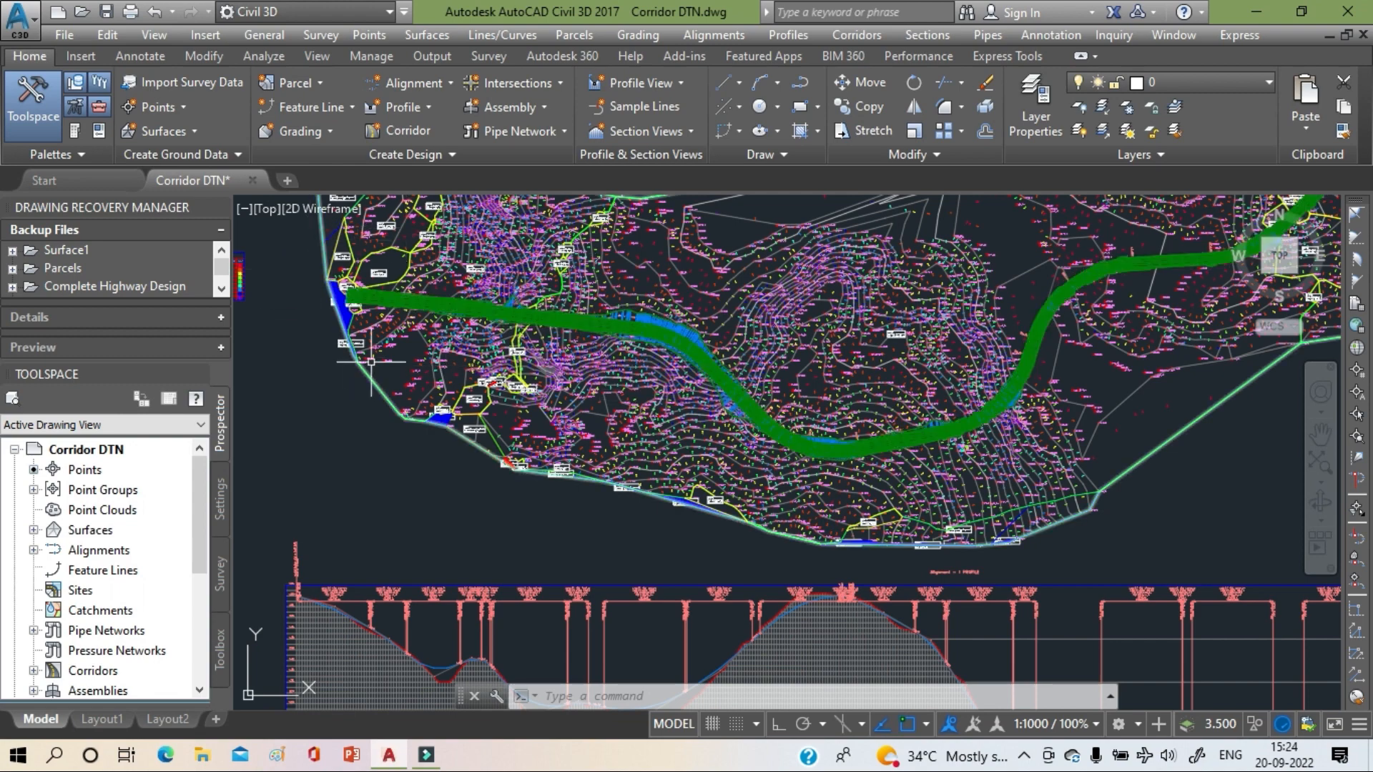
middle_drag(436, 313, 483, 327)
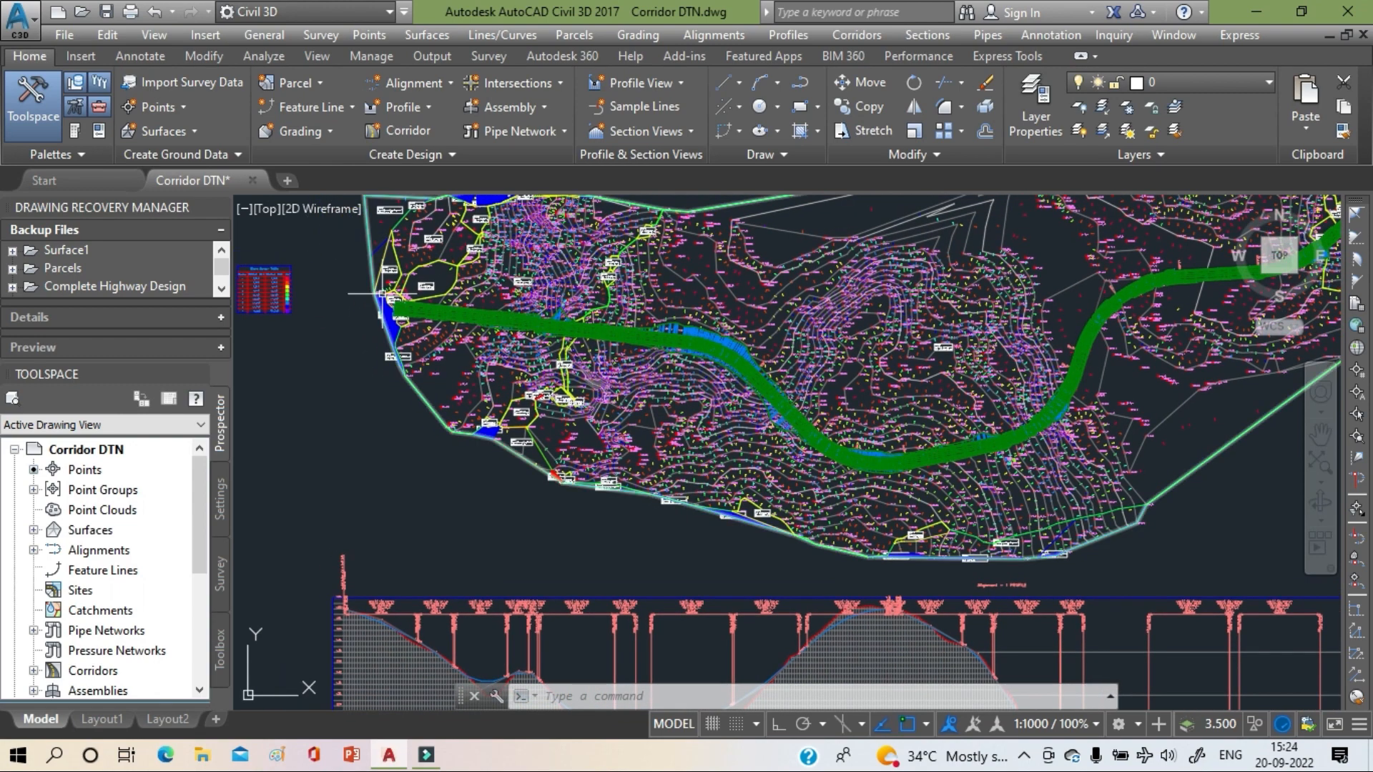
scroll(384, 293, up, 4)
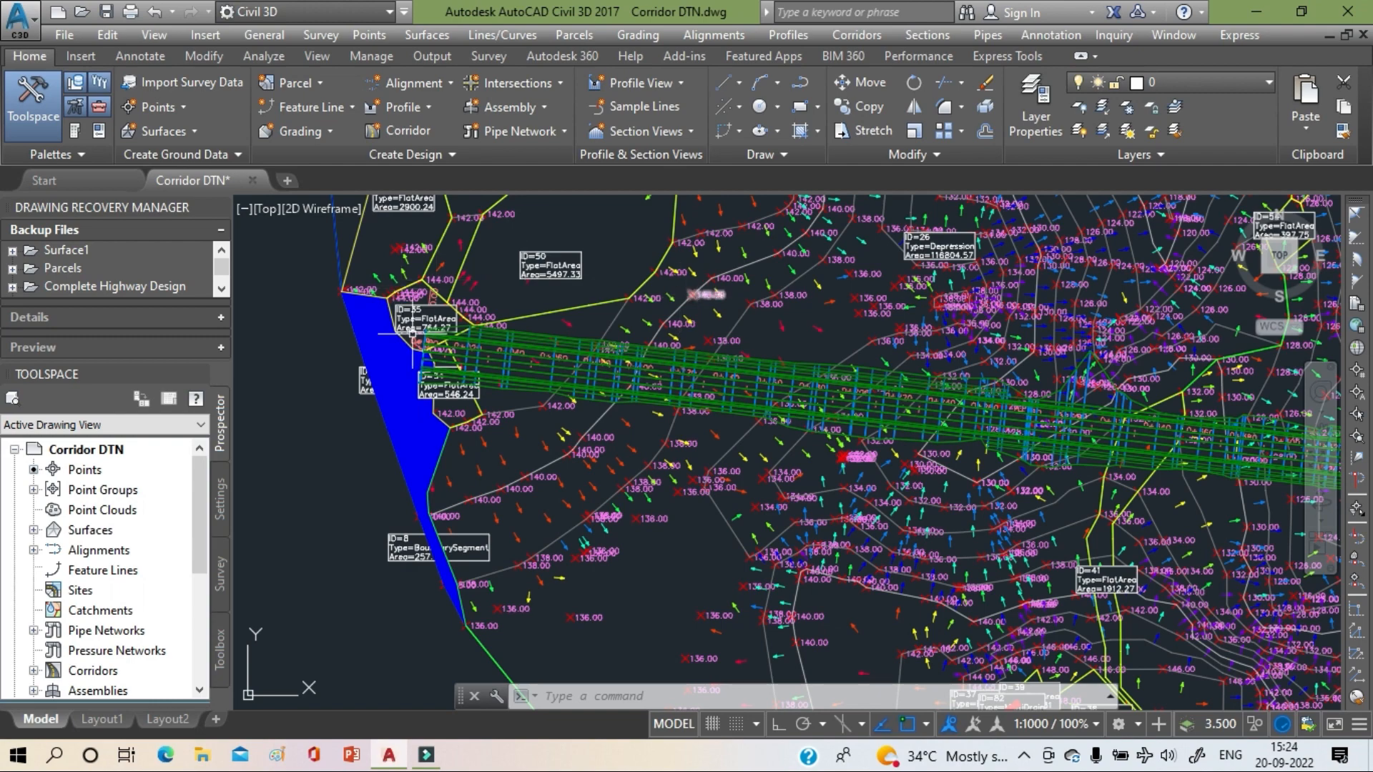
scroll(685, 398, up, 2)
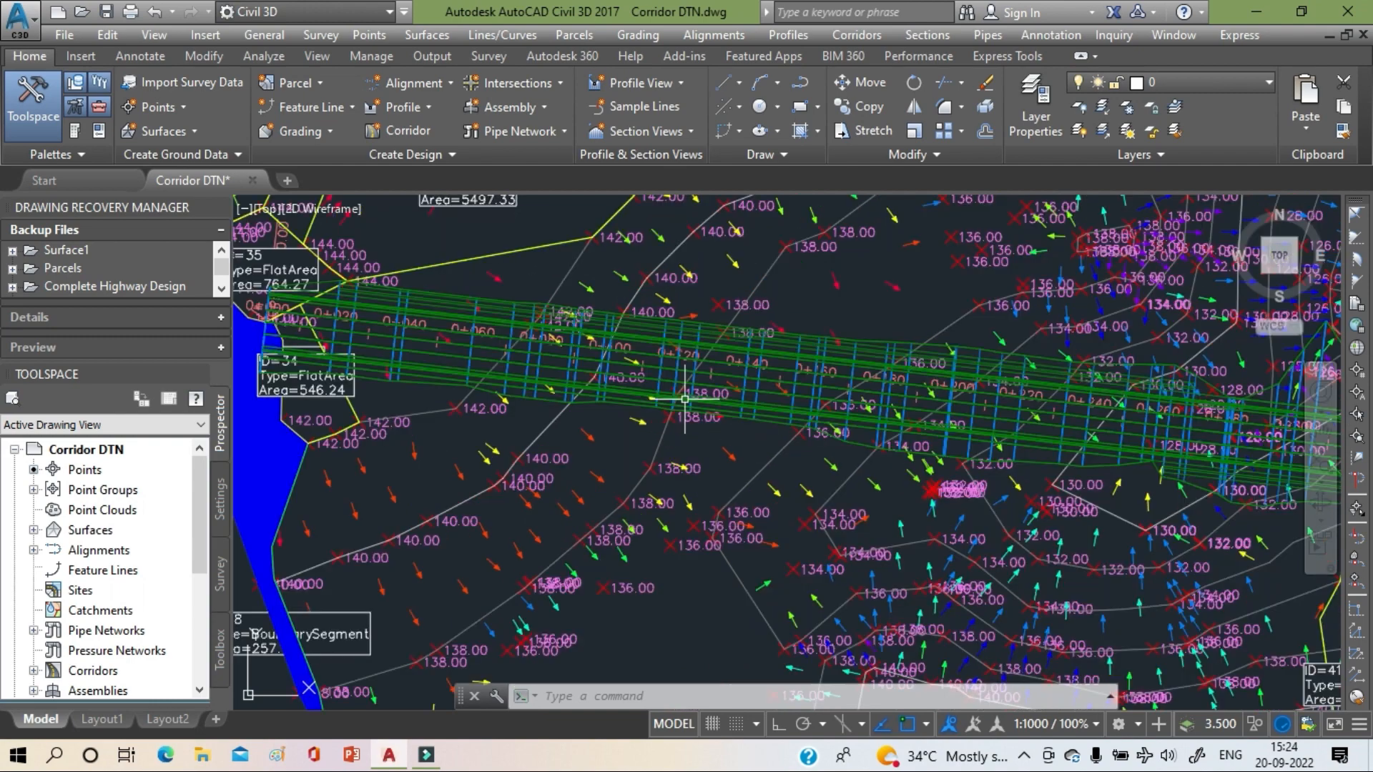
mouse_move(684, 398)
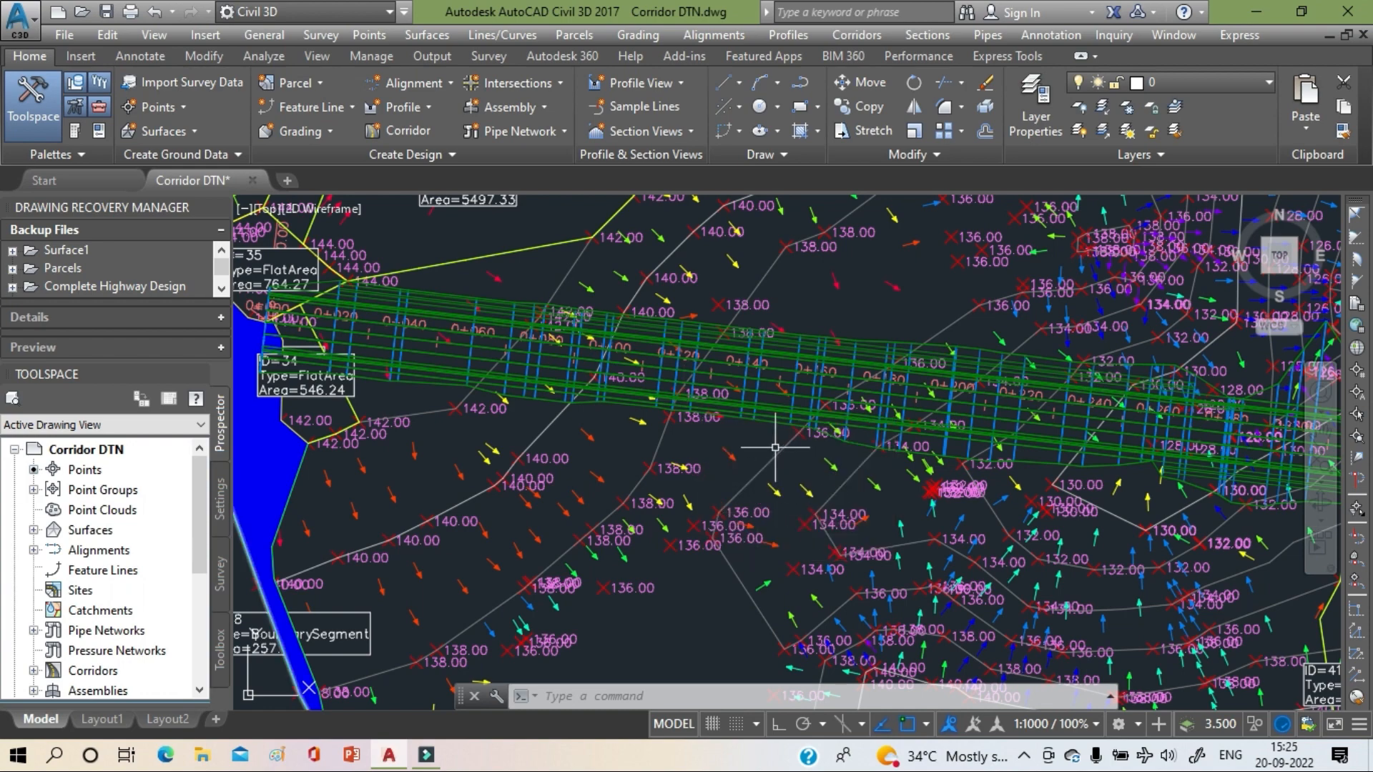
scroll(772, 448, down, 5)
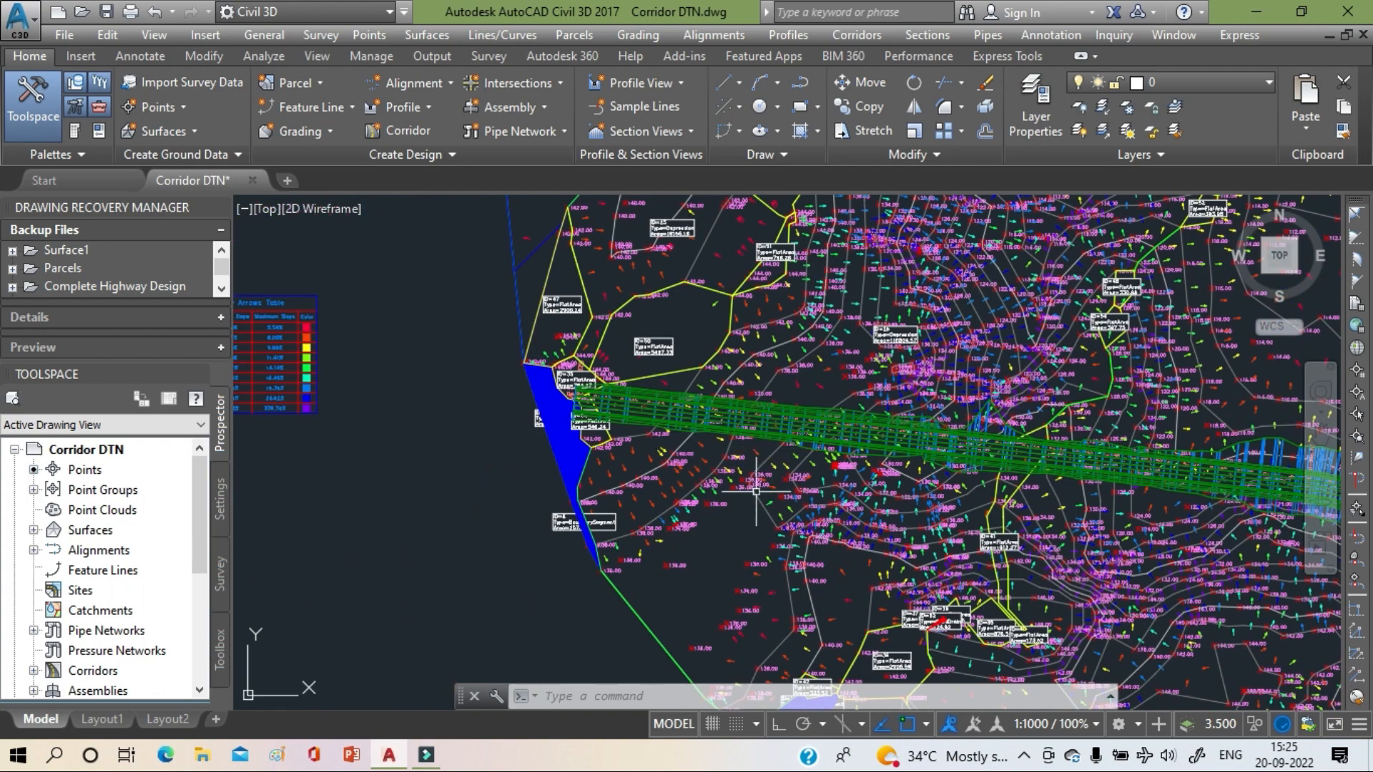
middle_drag(715, 562, 592, 513)
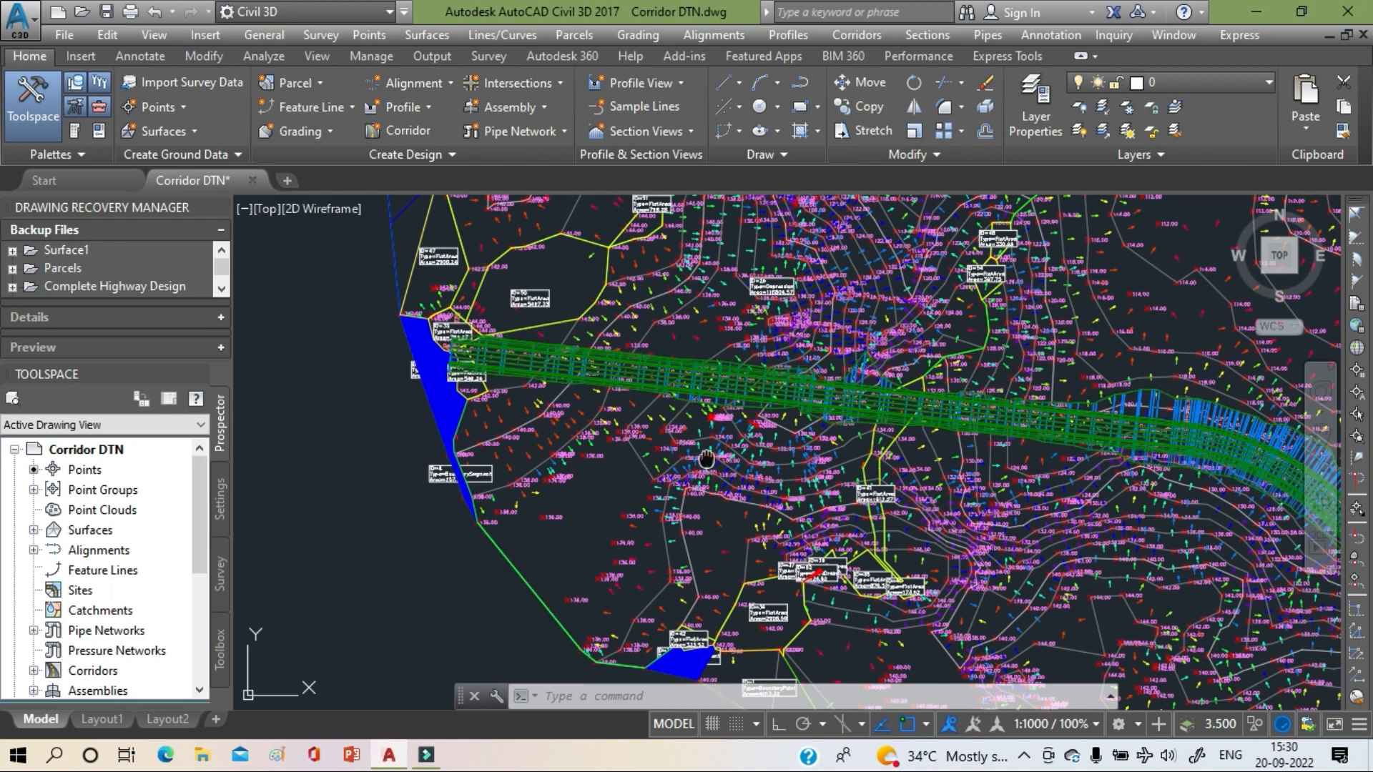
scroll(713, 459, down, 3)
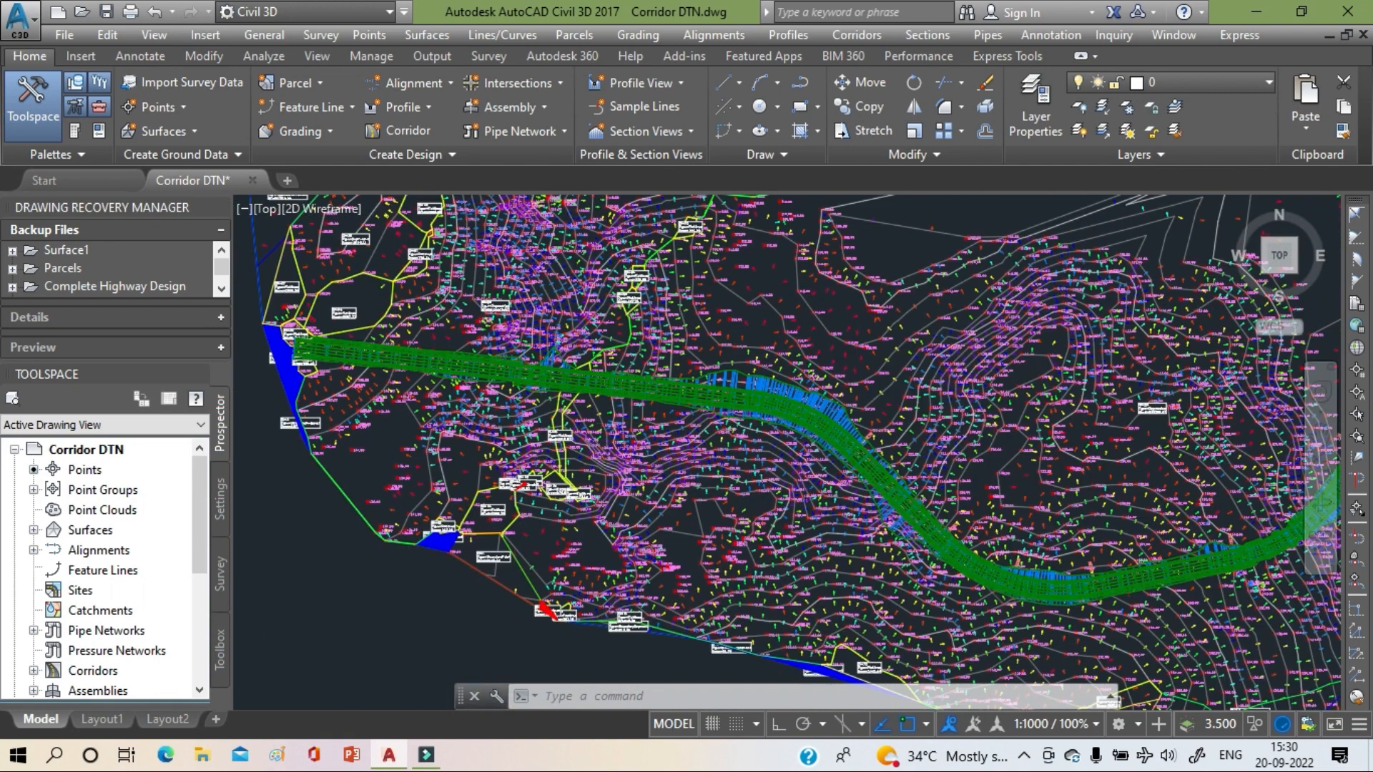
- Open the corridor surface settings of the DTN Corridor and check its surface and boundary lists
scroll(630, 423, up, 3)
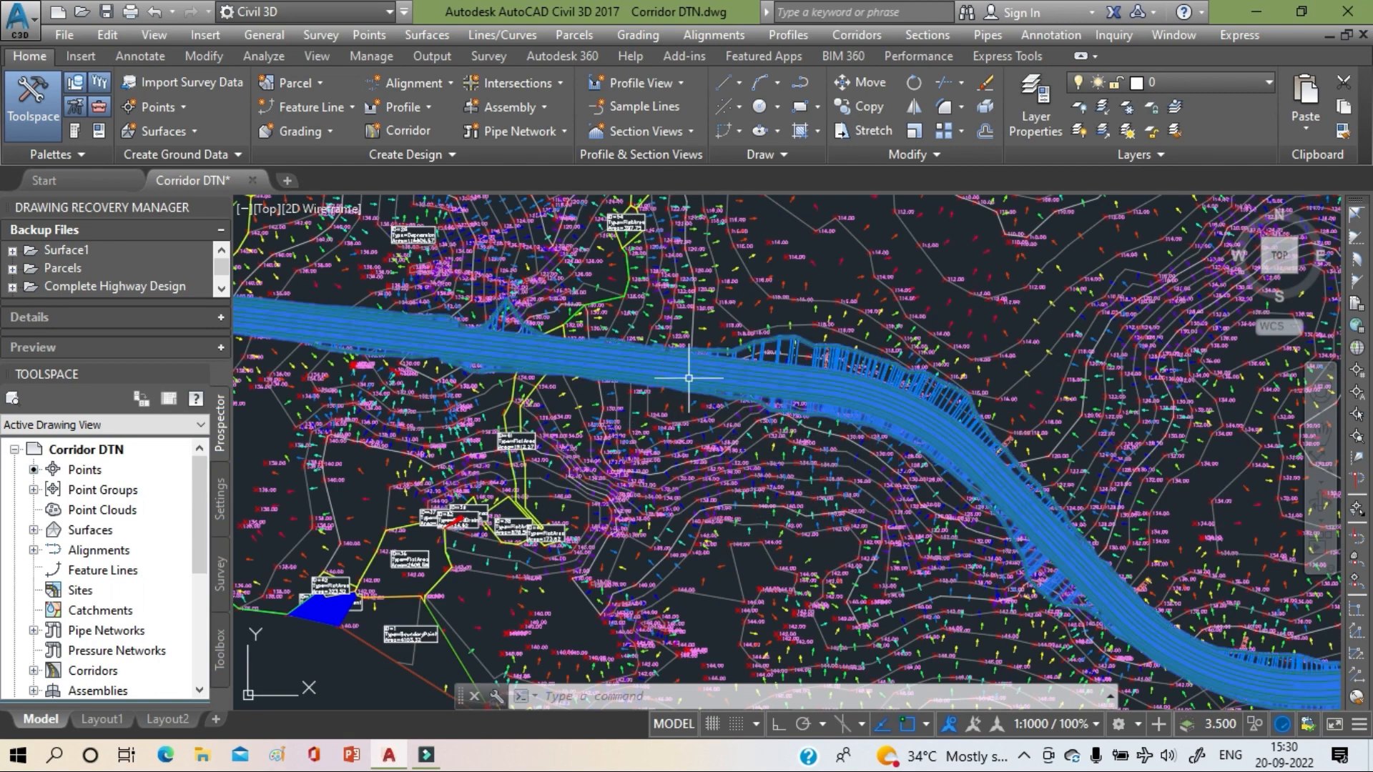
click(688, 378)
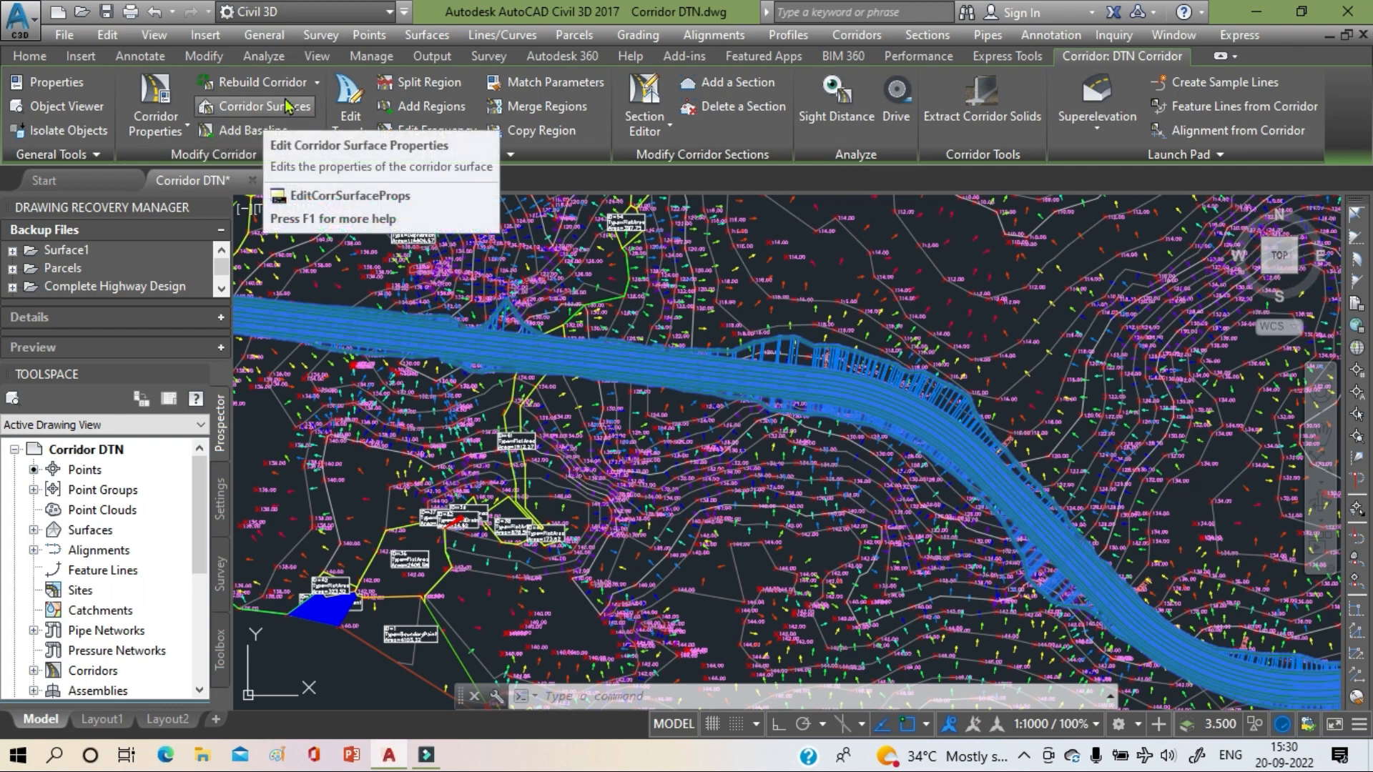
right_click(820, 290)
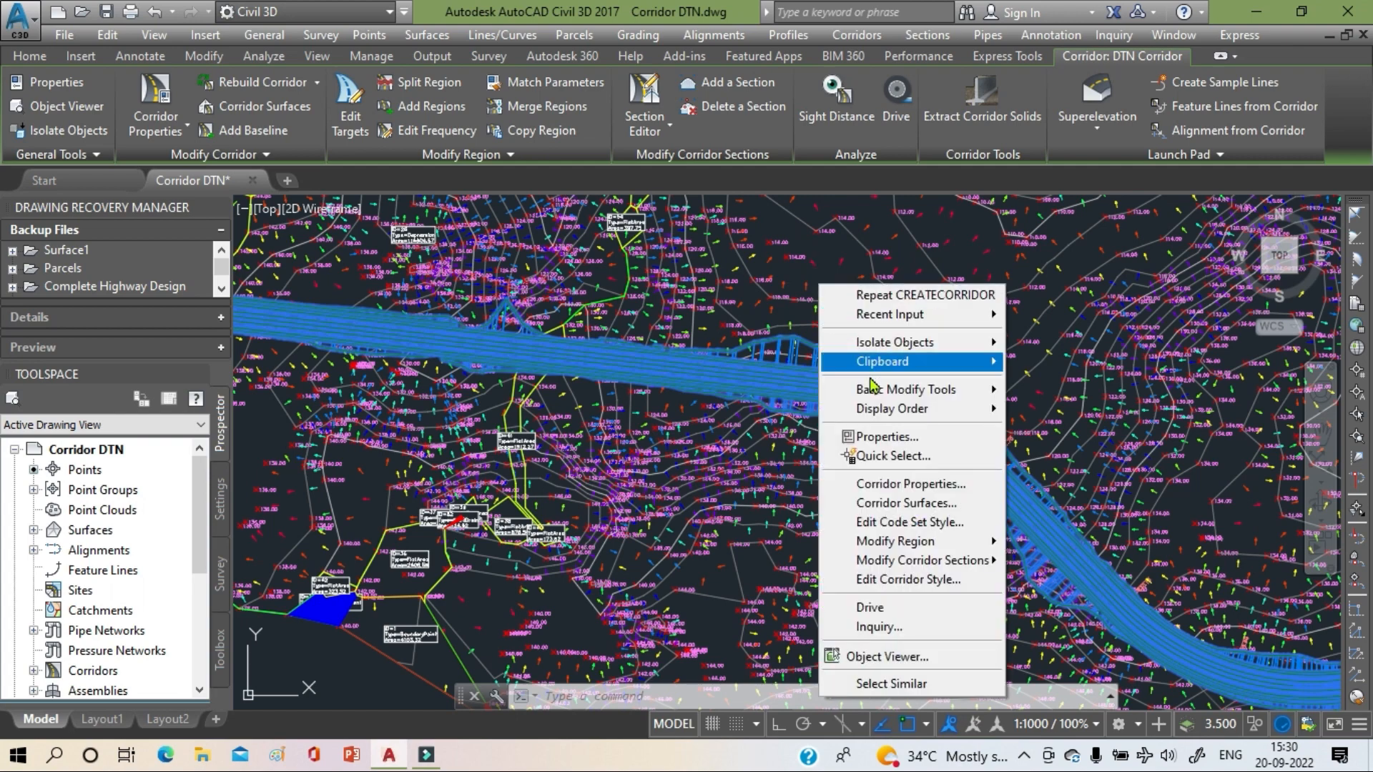
click(886, 504)
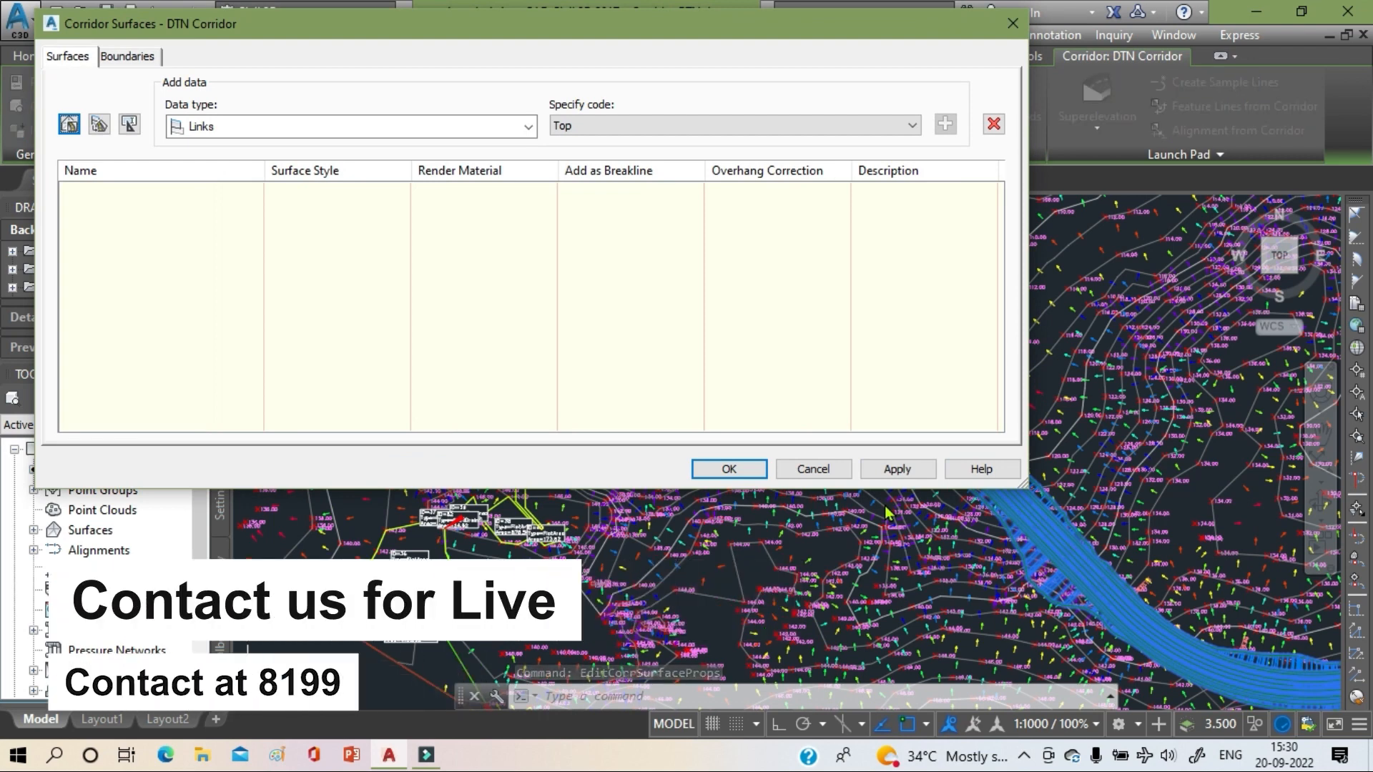
click(129, 57)
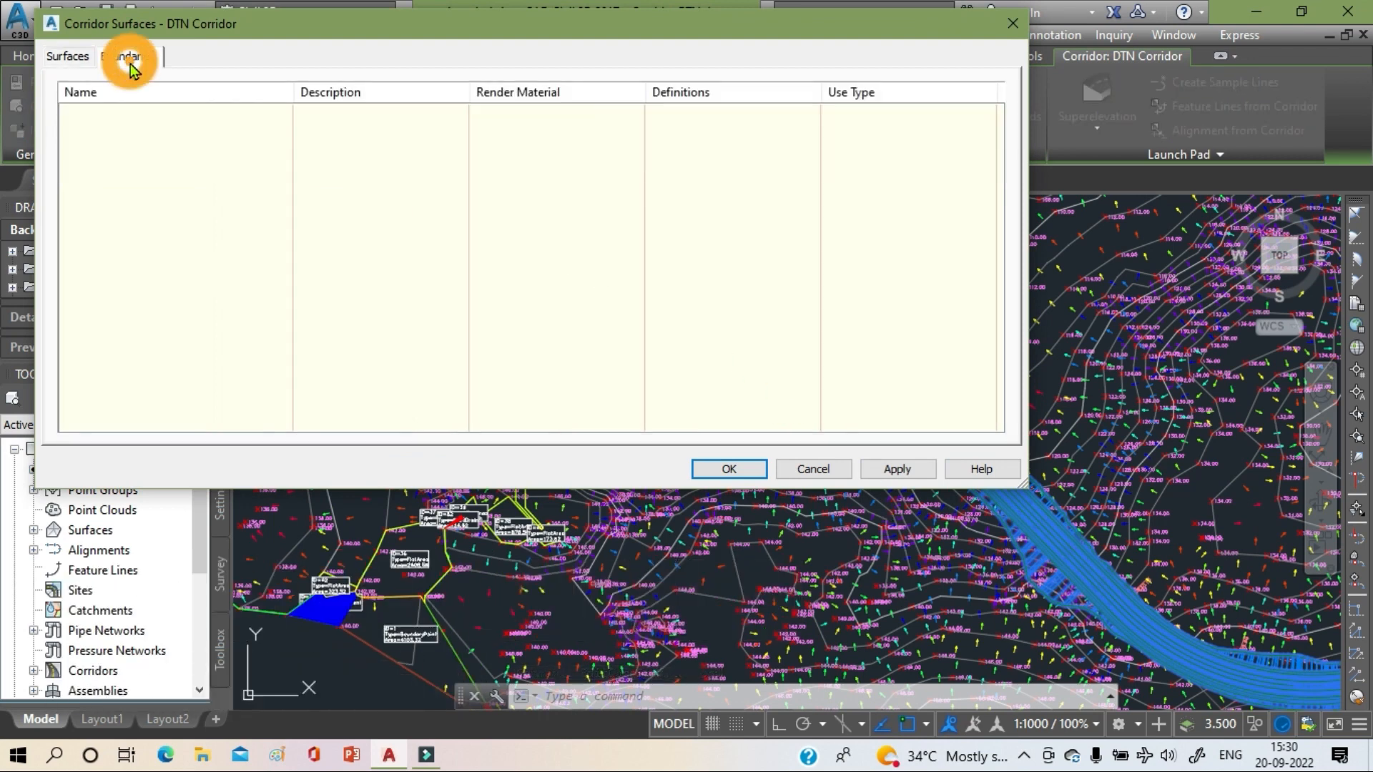
click(68, 57)
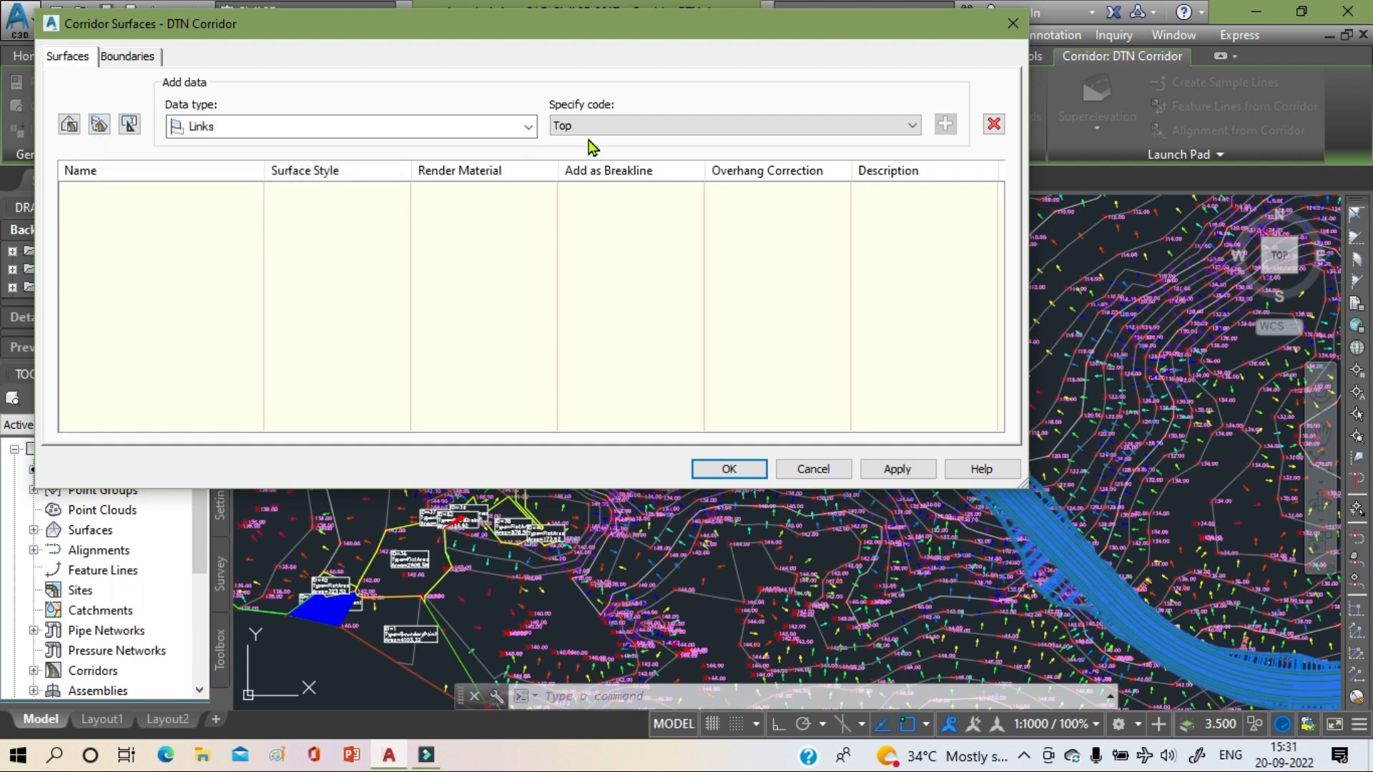
click(606, 126)
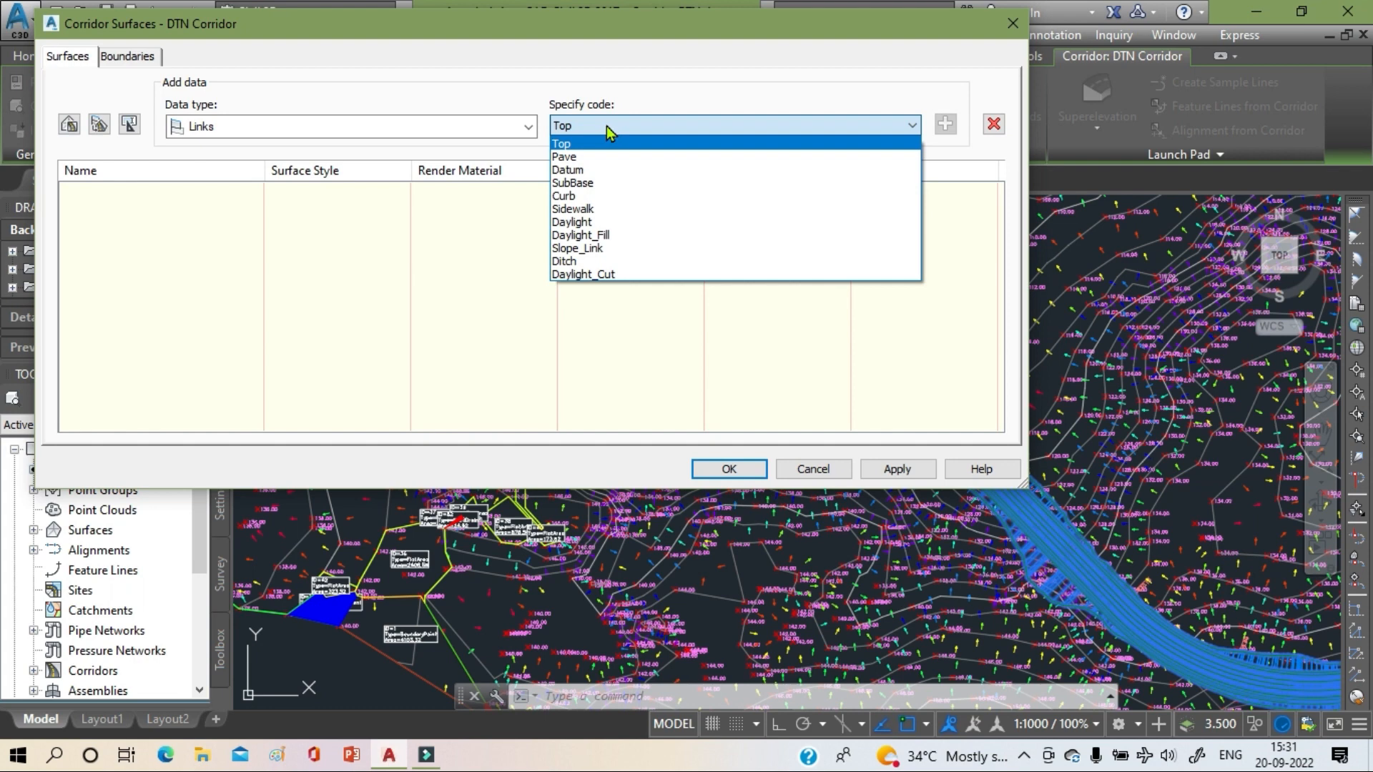
click(611, 172)
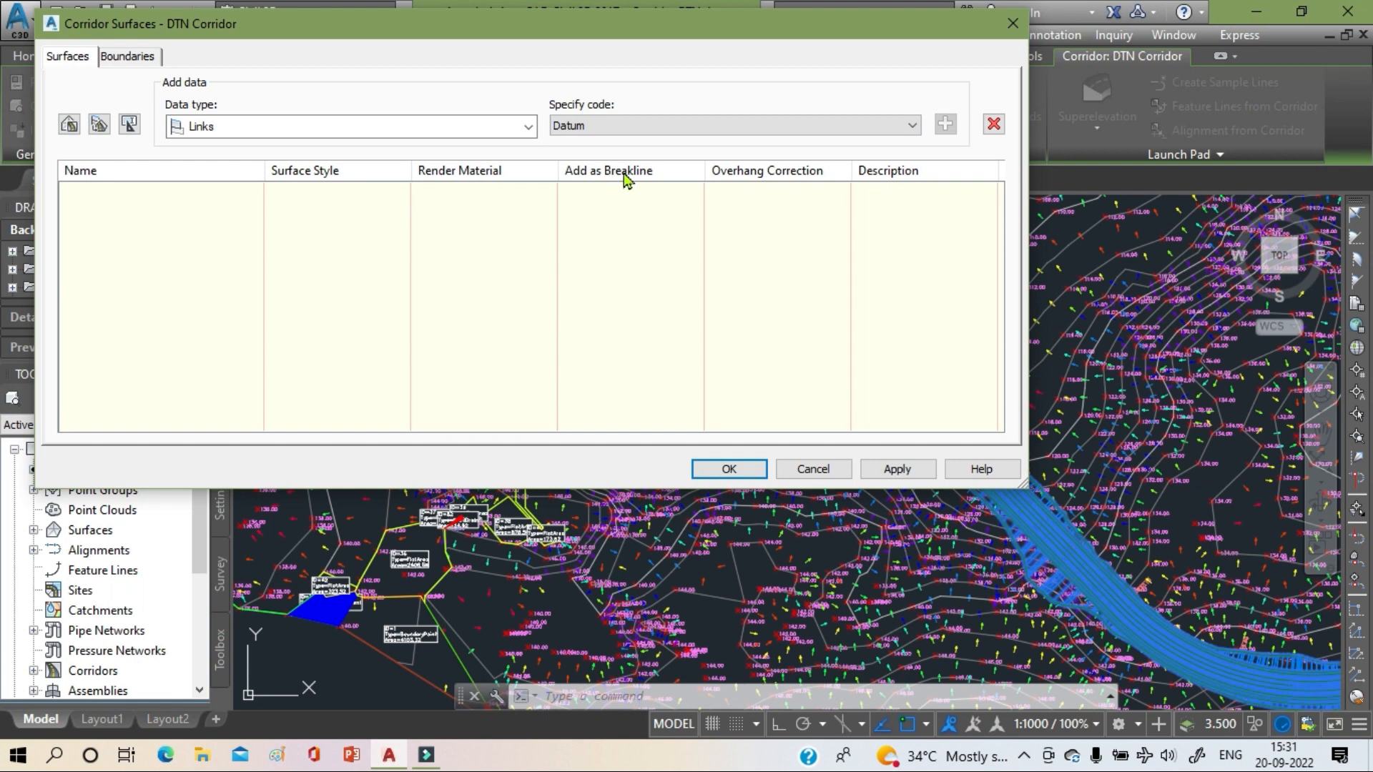
click(679, 125)
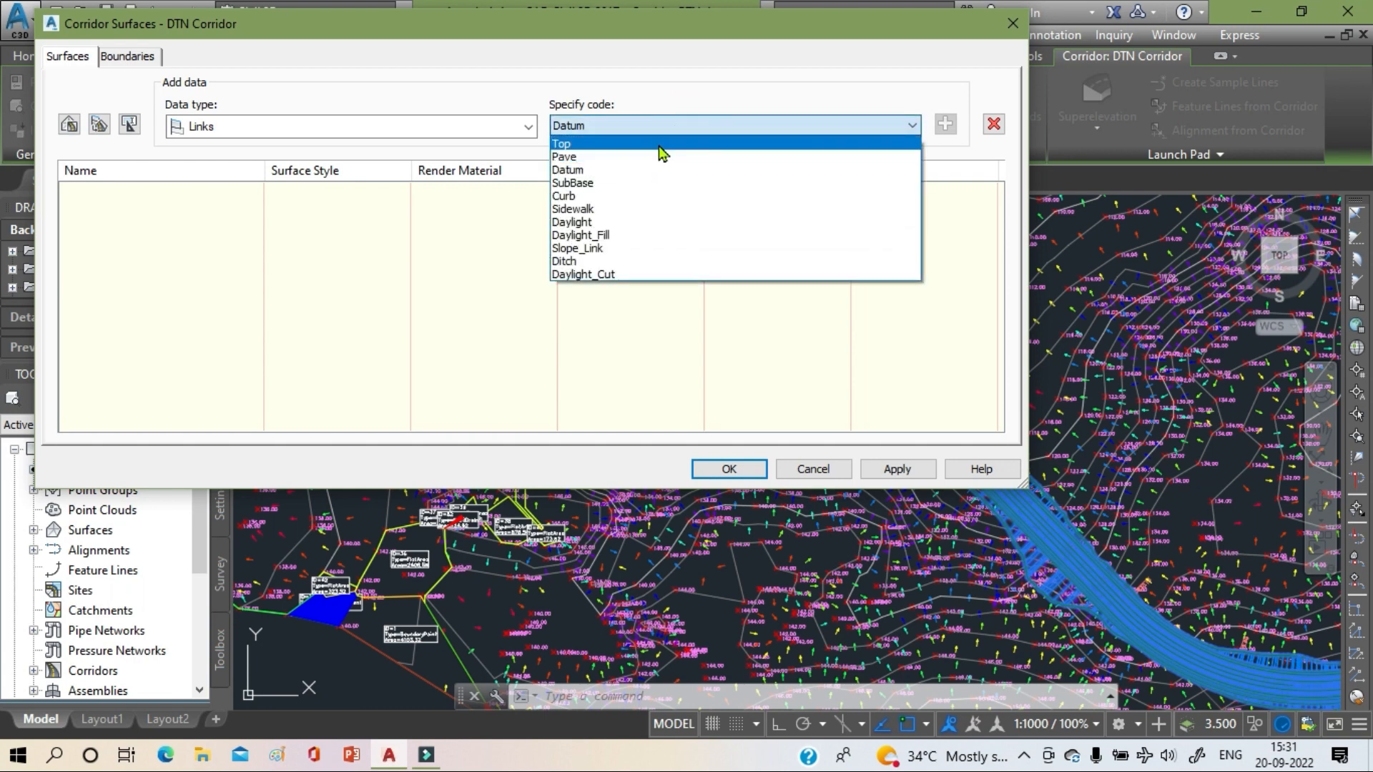
click(661, 147)
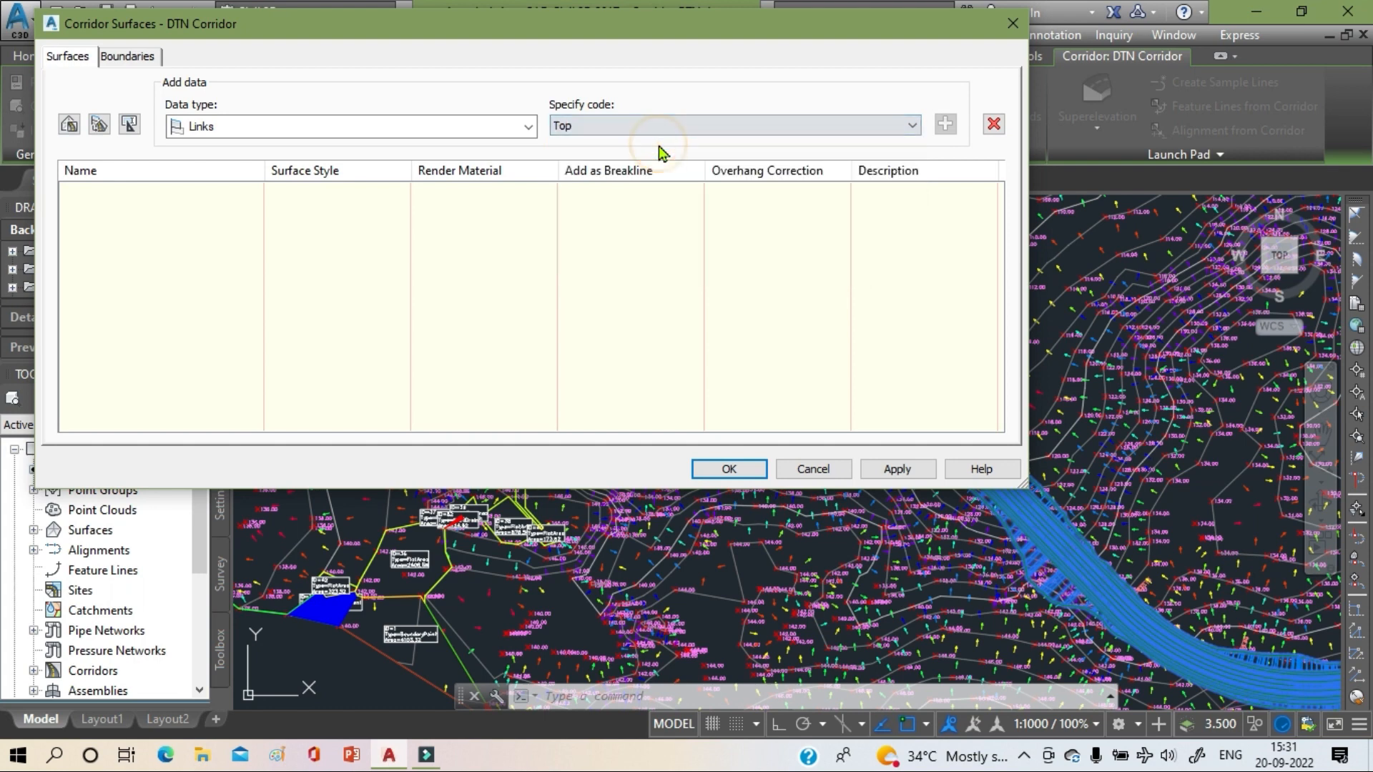
- Create a corridor surface from the Top link data, with overhang correction set to Top Links
click(69, 125)
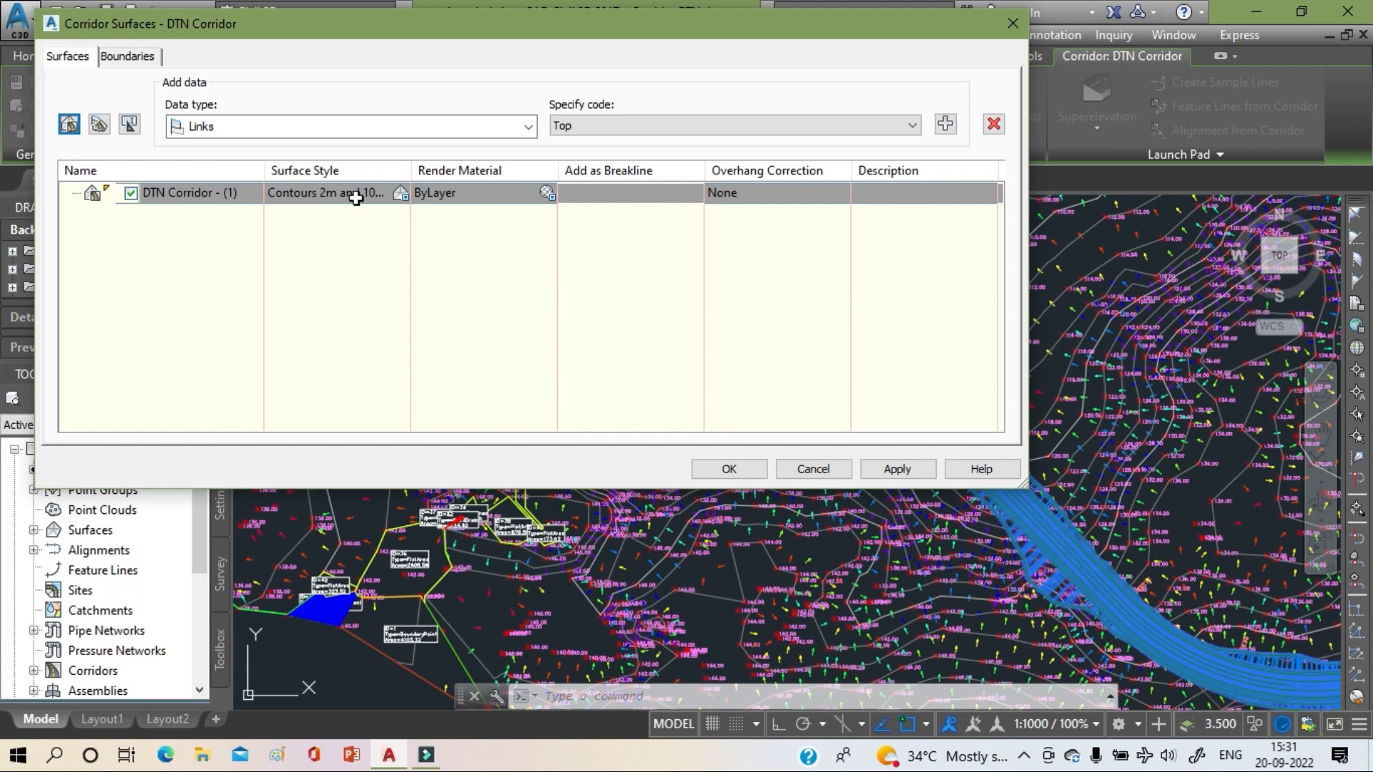
click(805, 191)
click(797, 215)
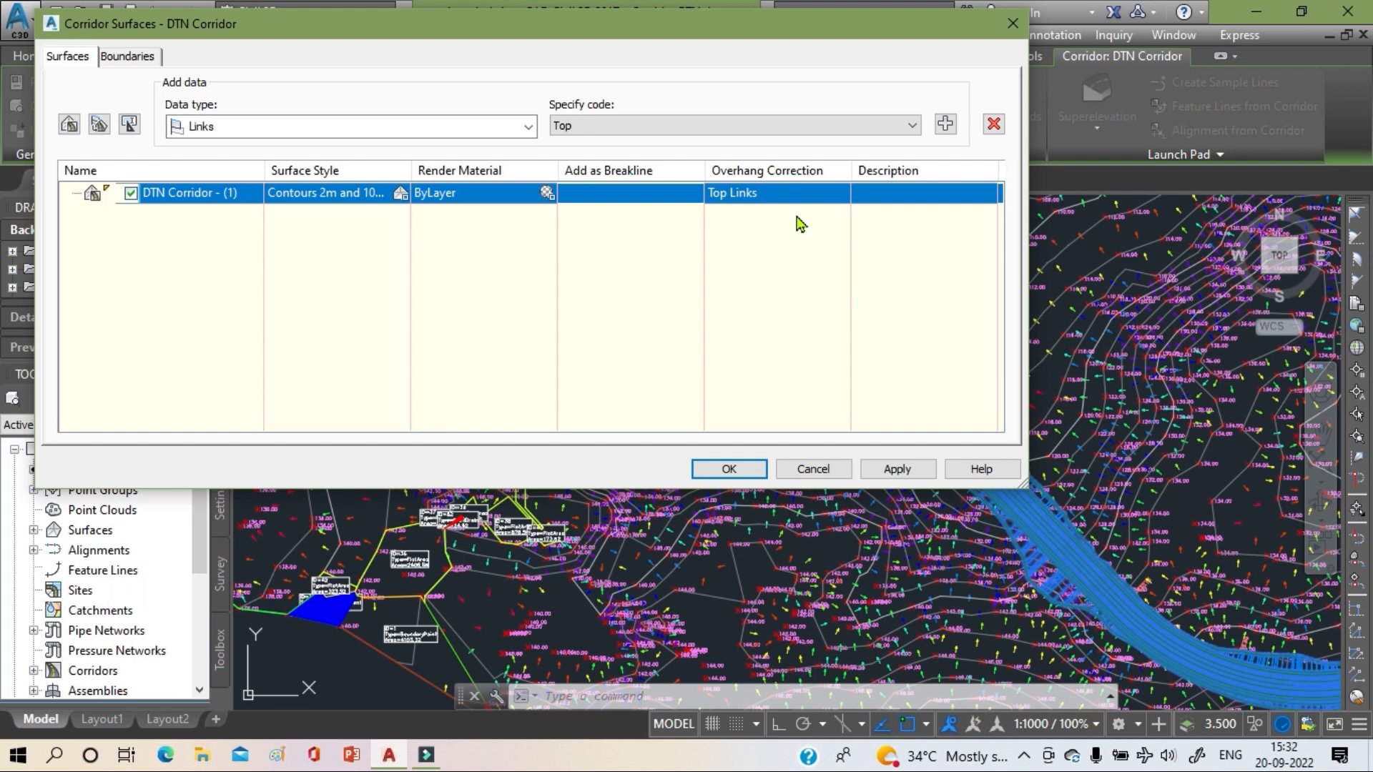
click(945, 124)
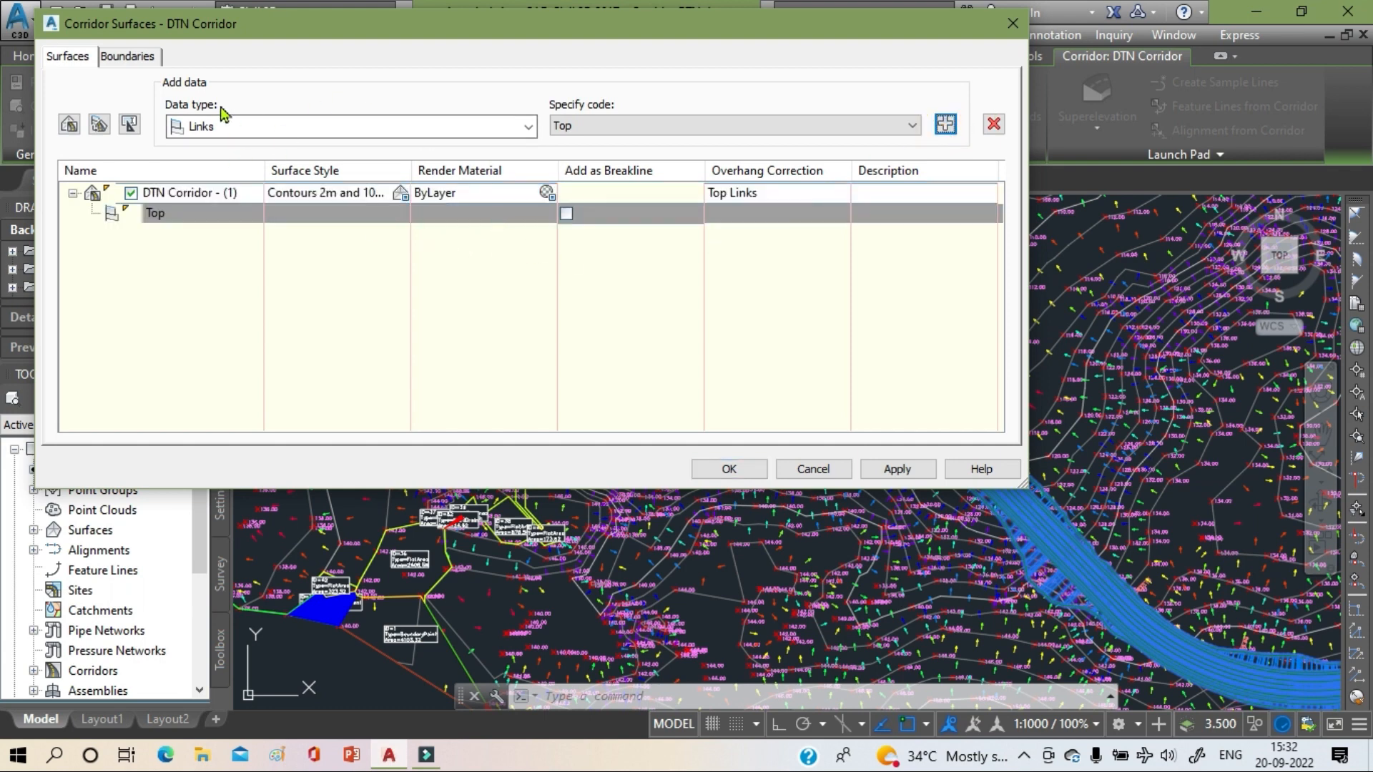
- Add an automatic Daylight boundary to the DTN Corridor - (1) surface
click(129, 58)
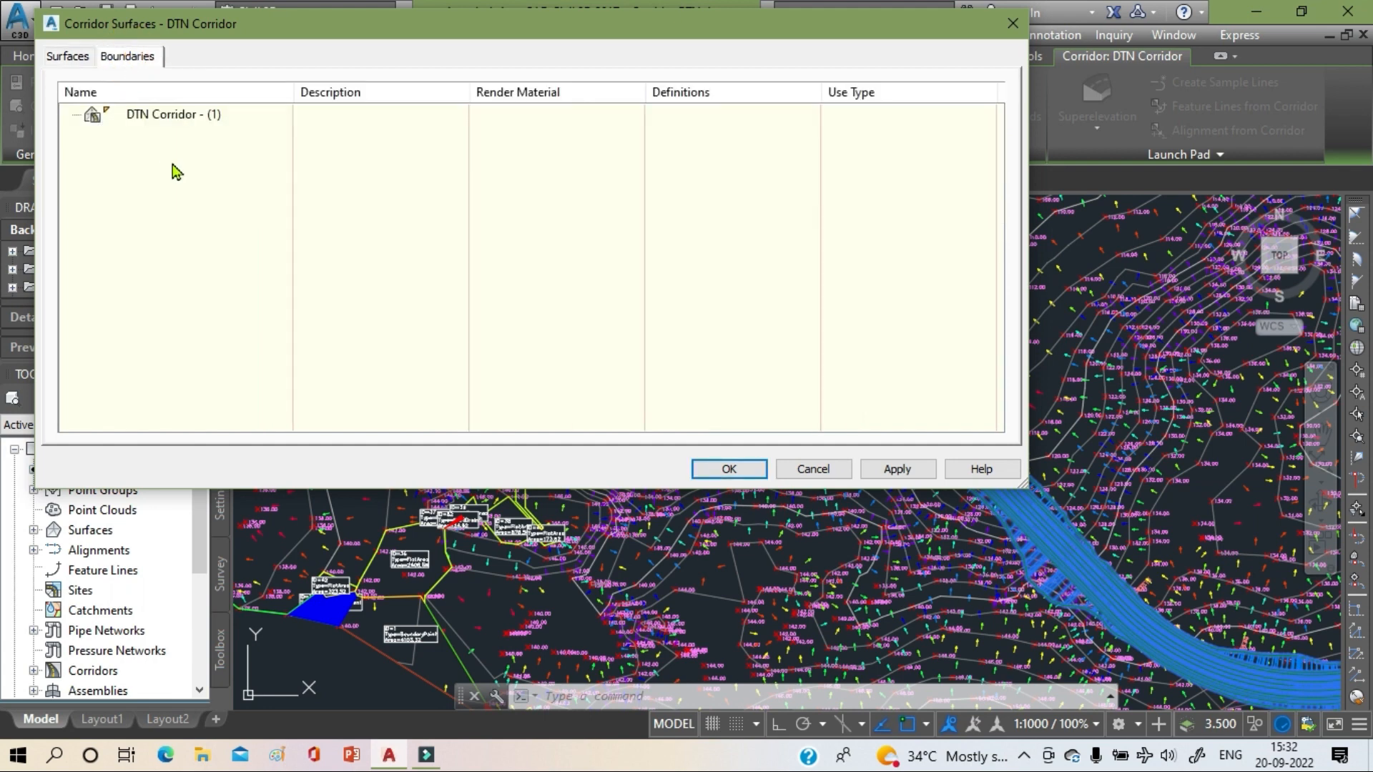
click(167, 118)
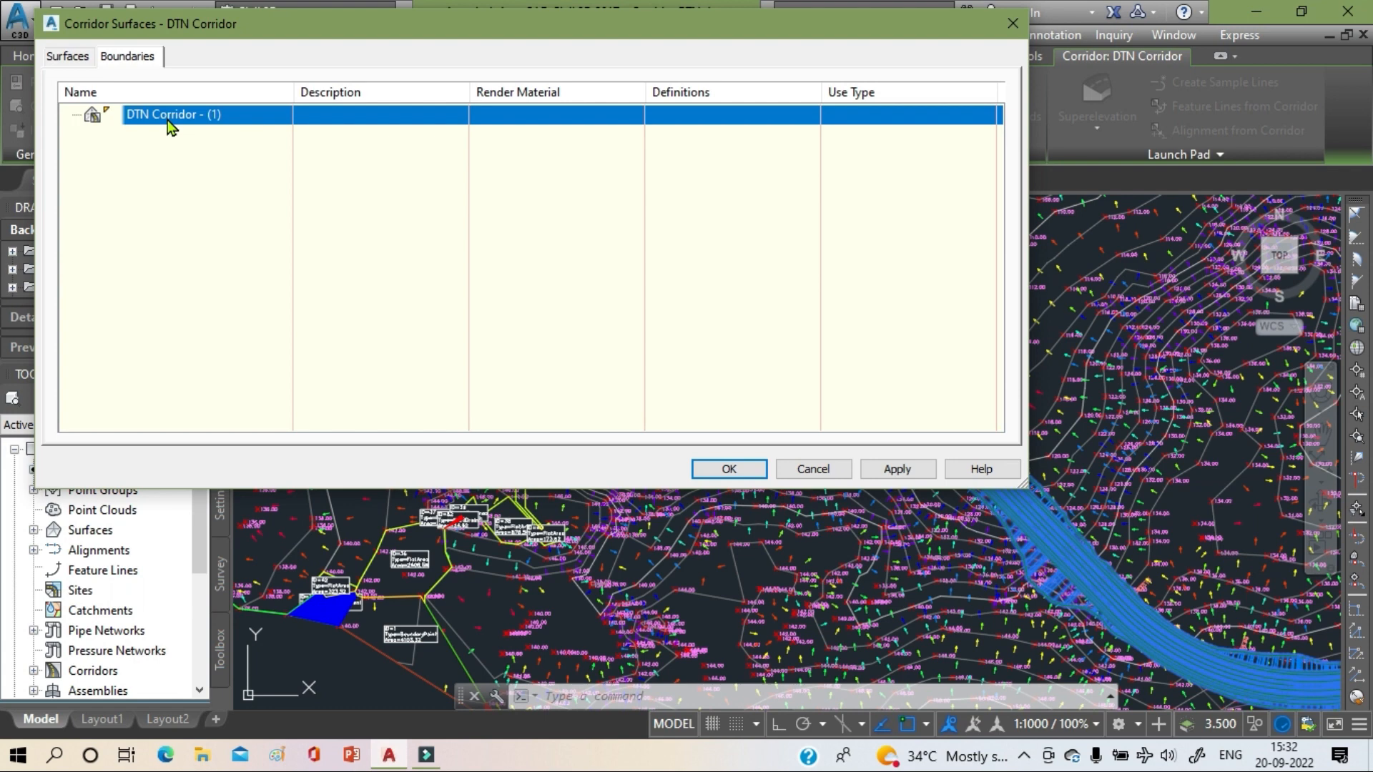
right_click(169, 122)
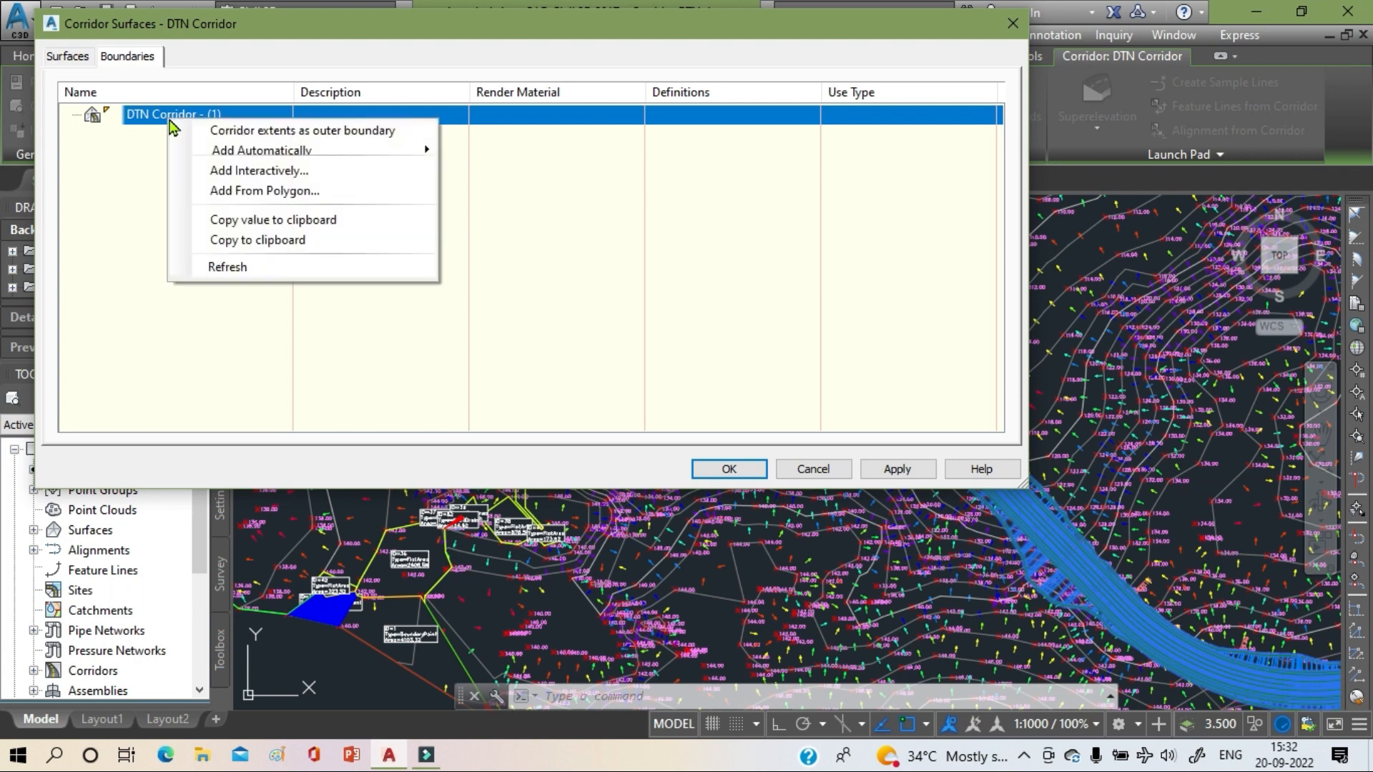
mouse_move(295, 156)
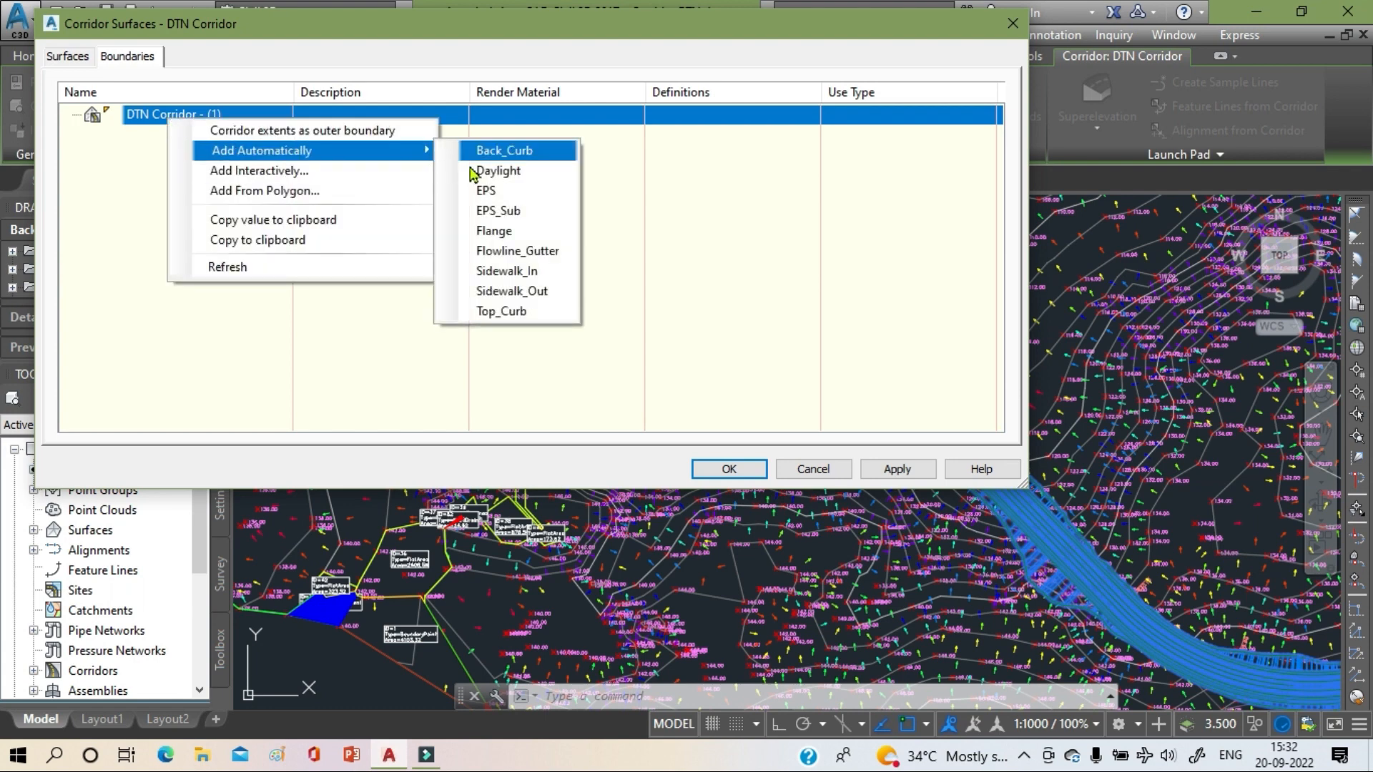
click(528, 177)
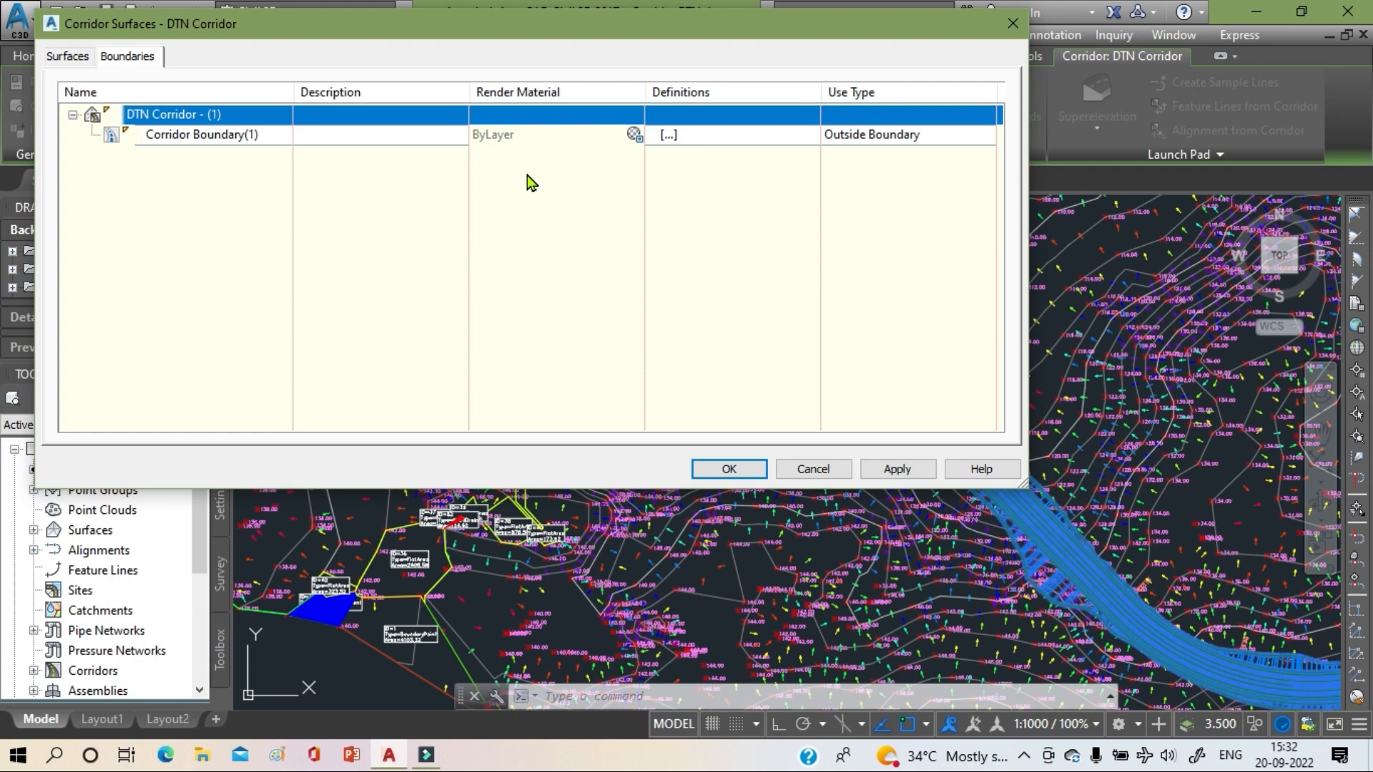
- Apply the corridor surface and boundary definitions by rebuilding the corridor, and accept the settings
click(899, 468)
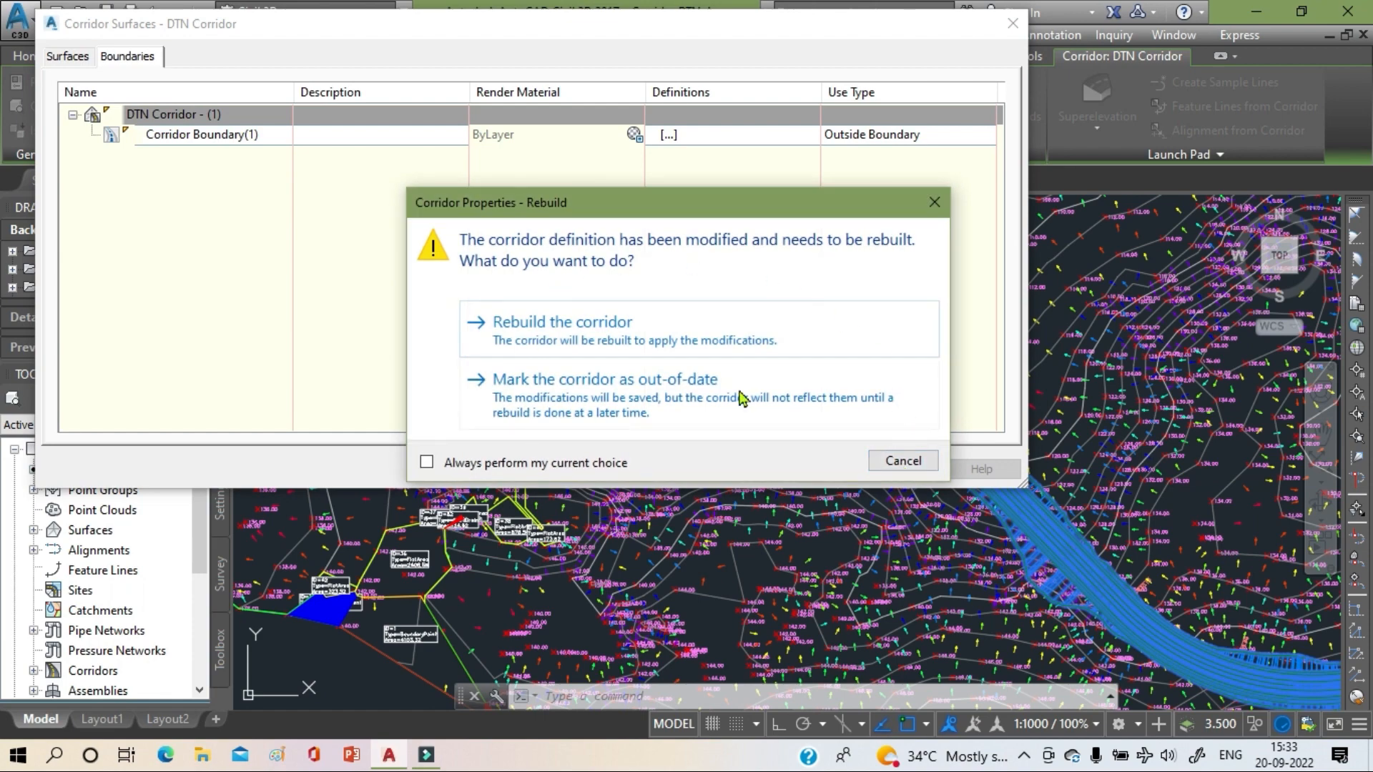
click(722, 342)
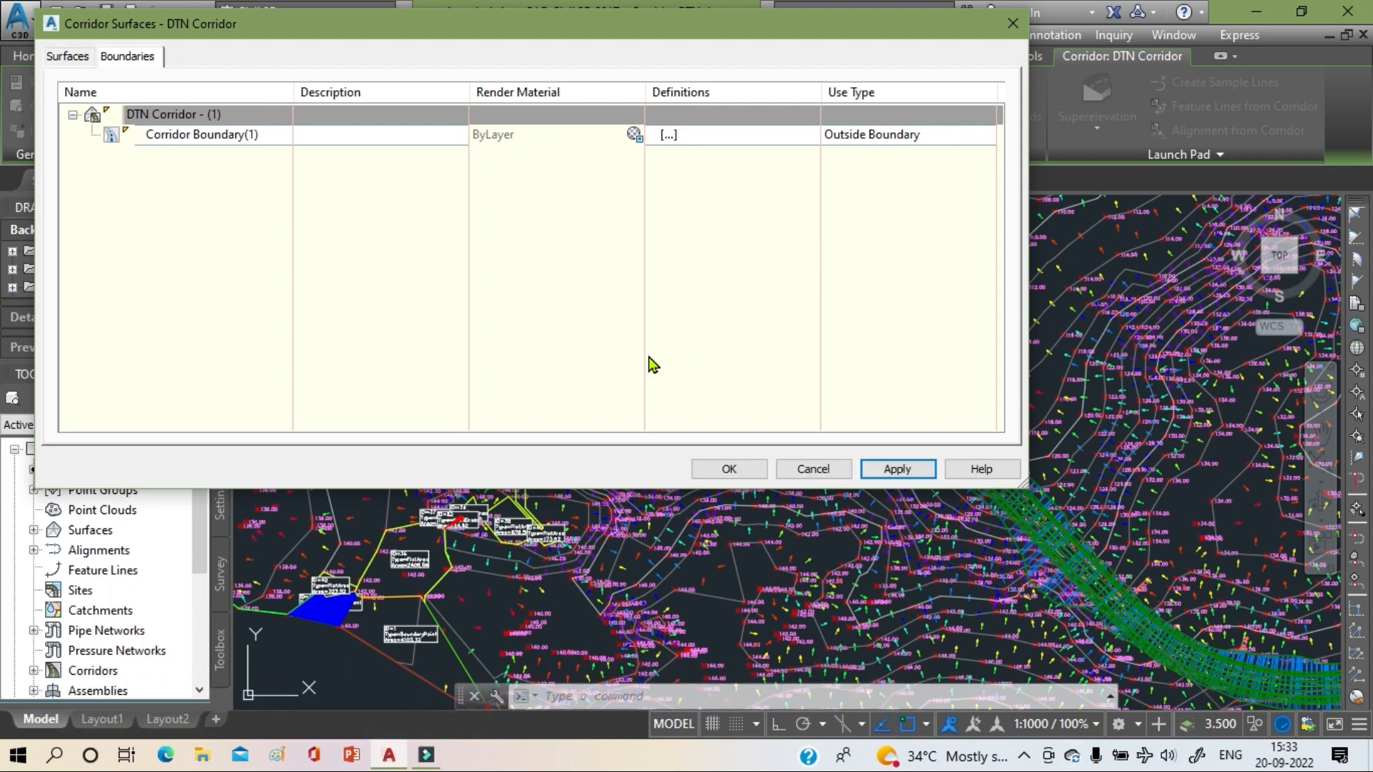
click(724, 469)
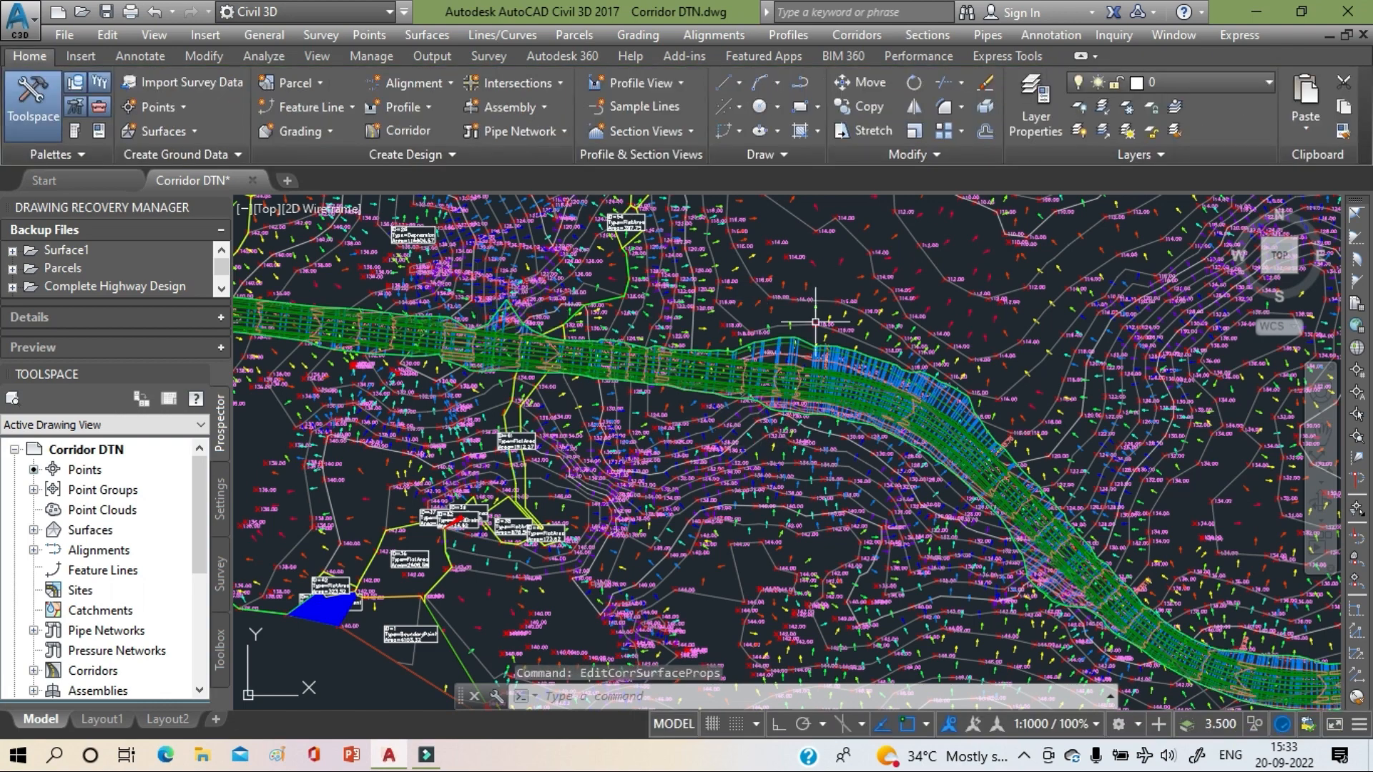
- Examine the rebuilt corridor surface in plan through the eastern curves and stations, and review the overall corridor and profile layout
scroll(815, 322, down, 3)
scroll(847, 362, down, 2)
middle_drag(853, 430, 427, 468)
scroll(815, 350, up, 5)
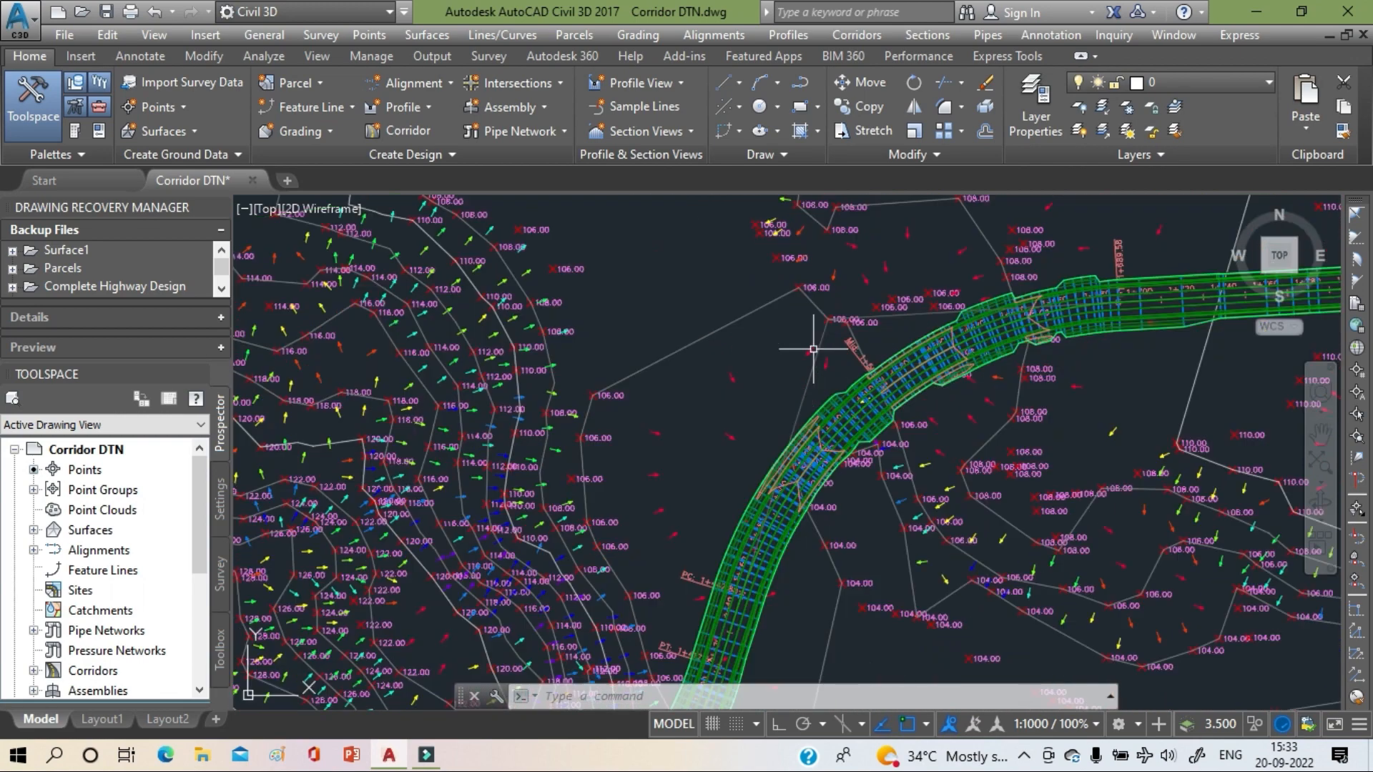
middle_drag(1186, 293, 756, 358)
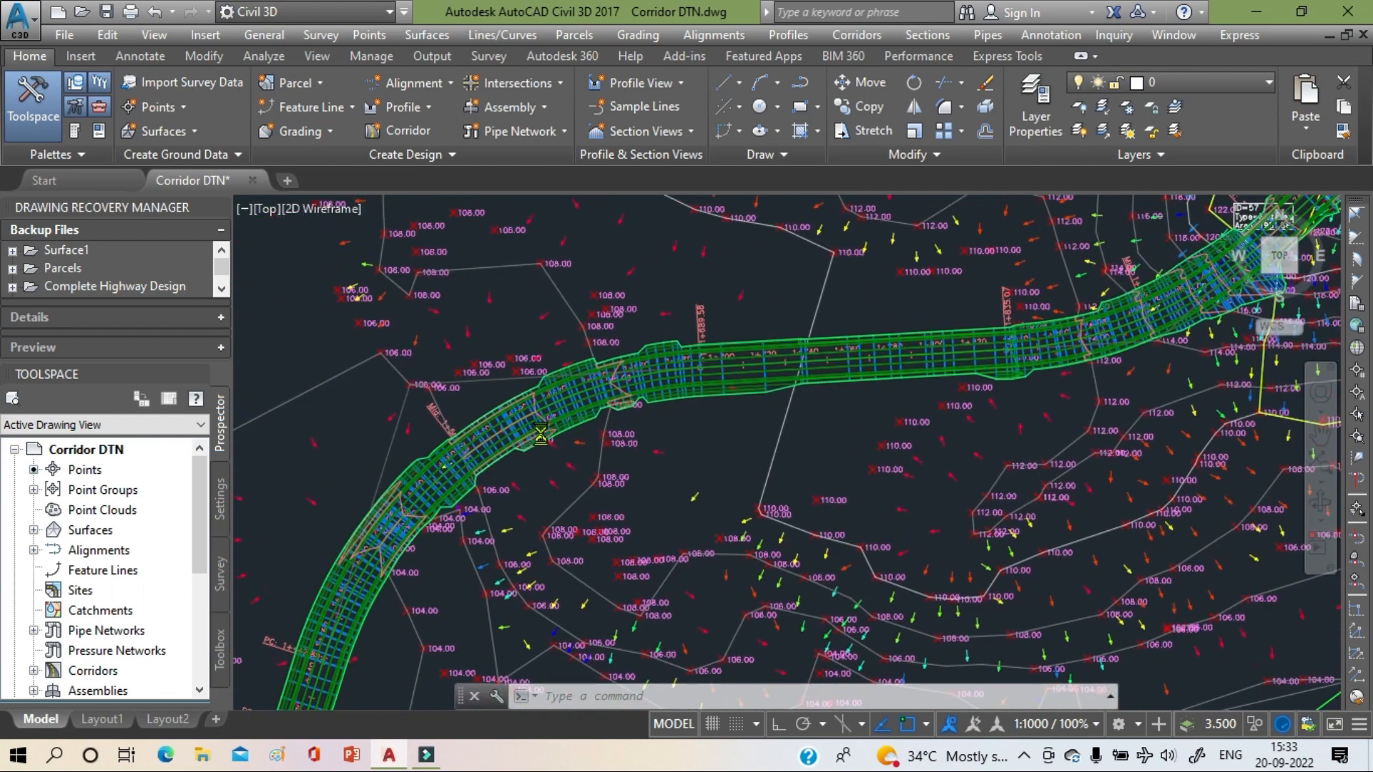
scroll(793, 360, up, 2)
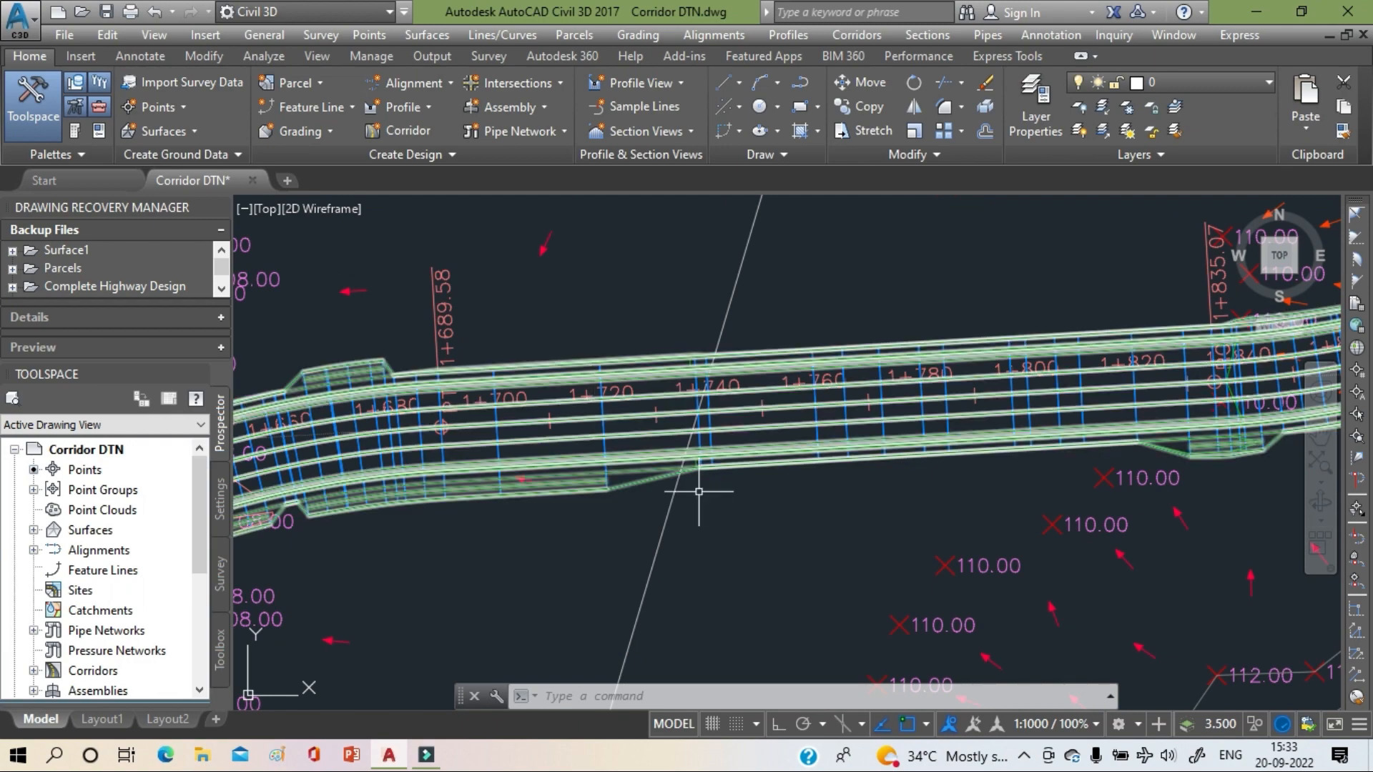
scroll(748, 502, down, 2)
middle_drag(747, 502, 396, 508)
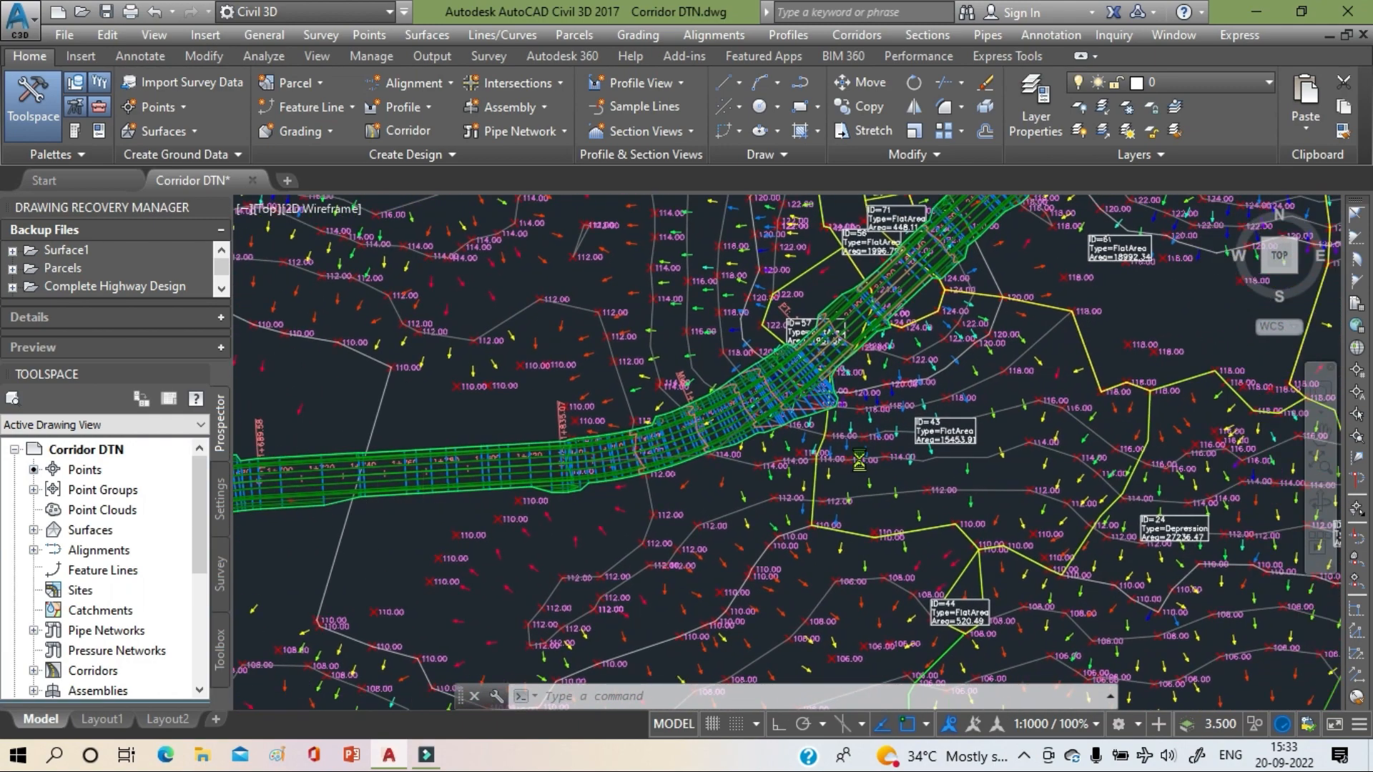
scroll(858, 459, down, 3)
mouse_move(844, 465)
middle_down()
mouse_move(1093, 299)
mouse_move(1023, 358)
mouse_move(856, 450)
mouse_move(867, 406)
middle_up()
scroll(1093, 299, down, 3)
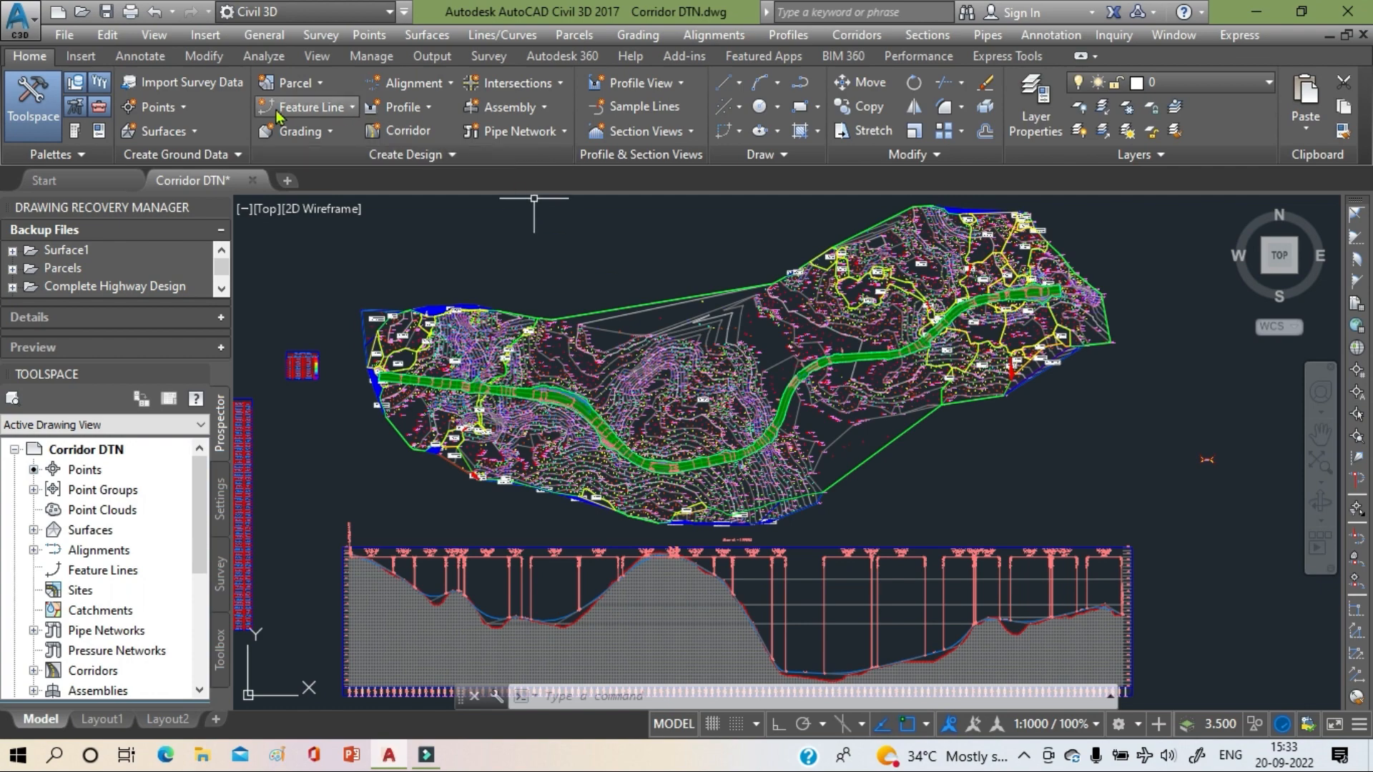
- Start a new TIN volume surface from the Volumes Dashboard and name it Volume Surface
click(263, 58)
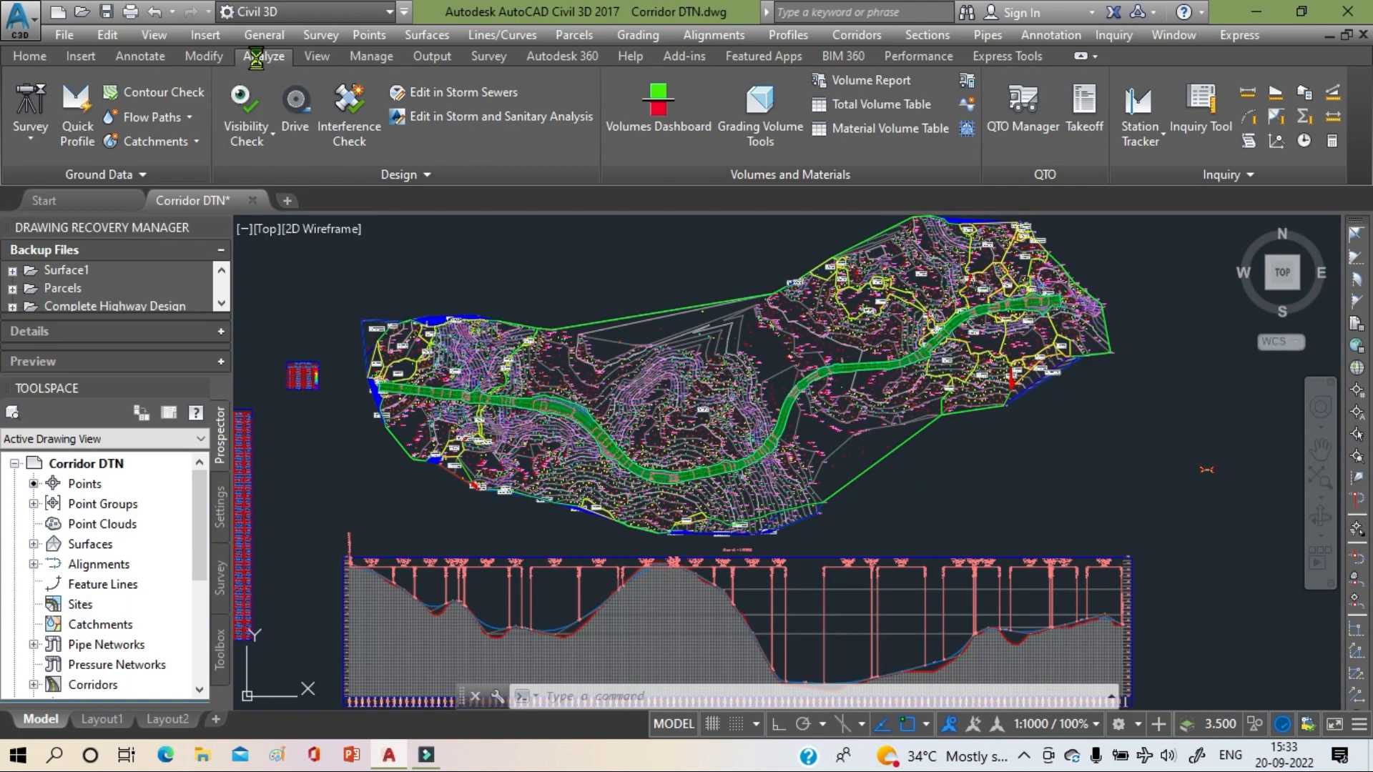
click(651, 128)
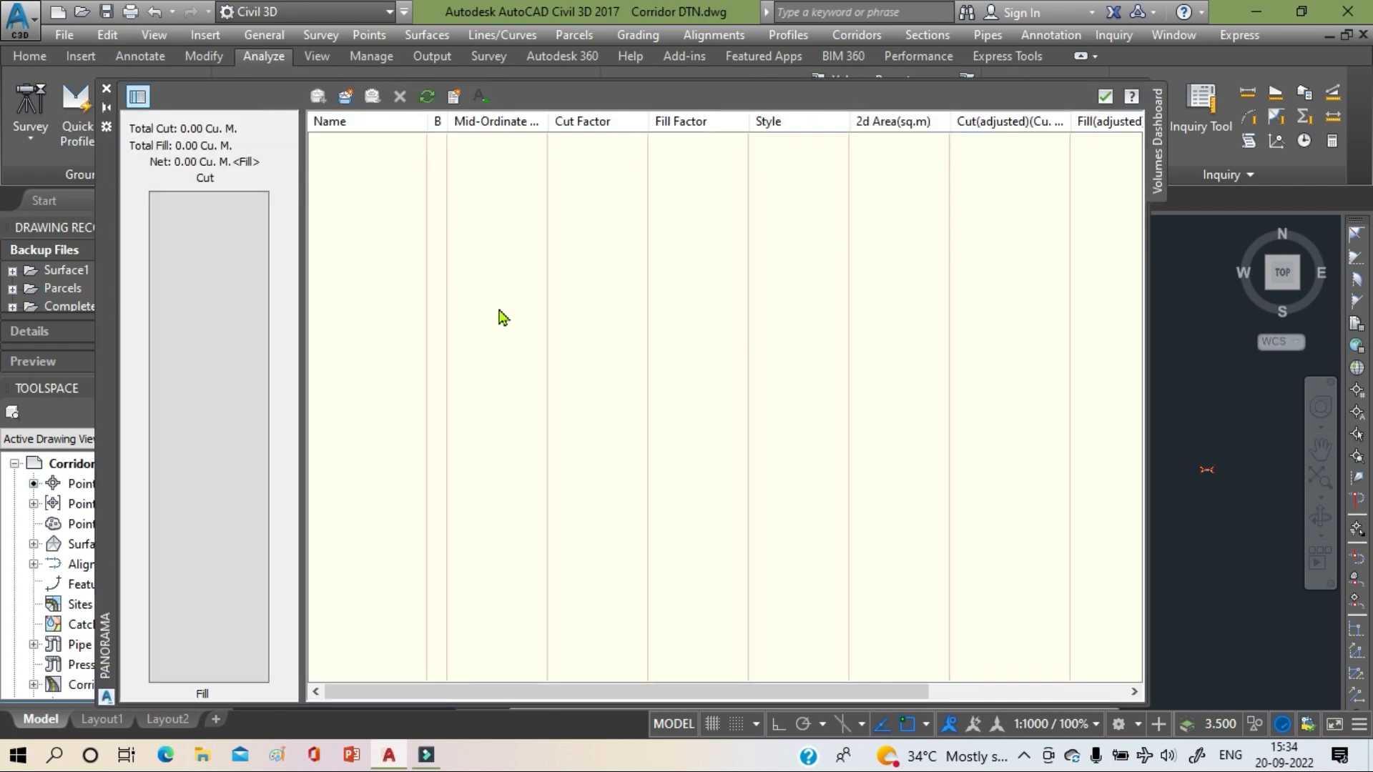
click(346, 98)
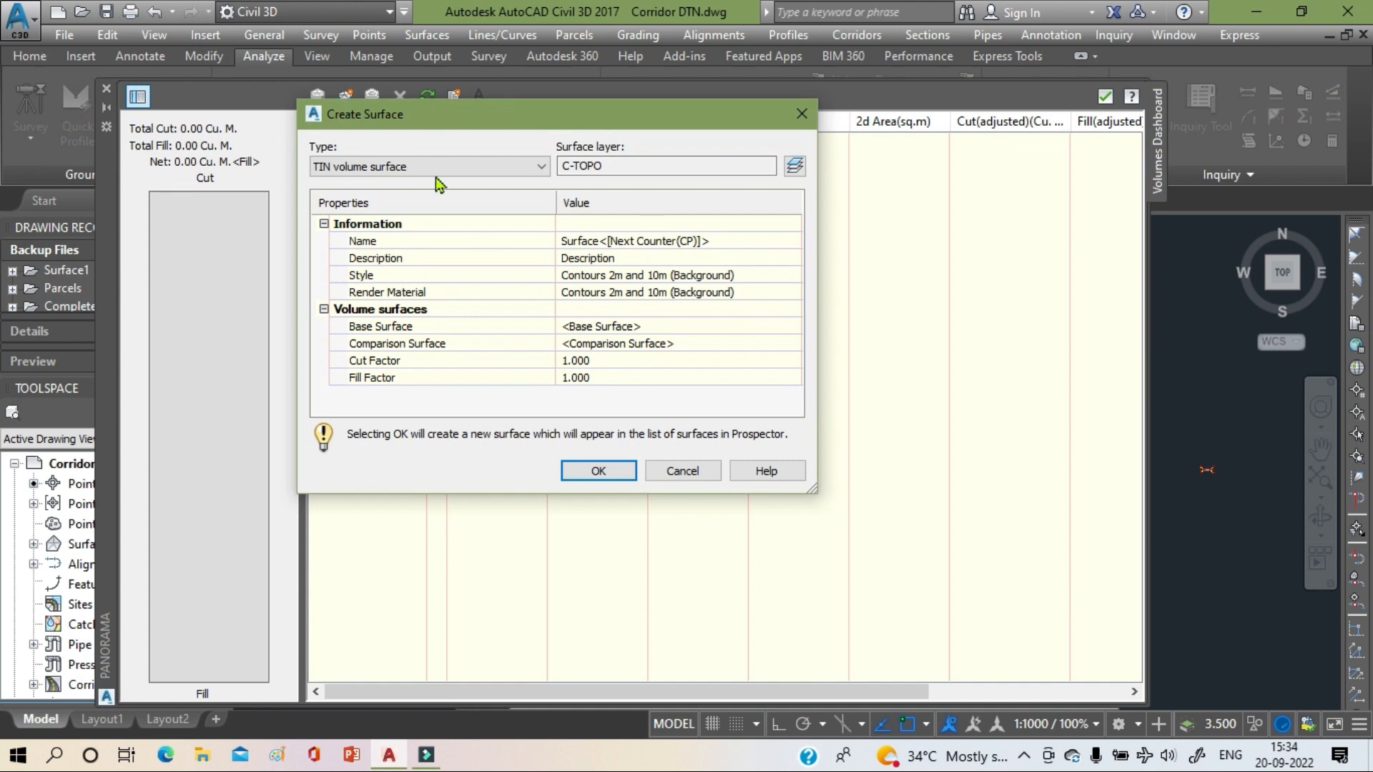
click(715, 242)
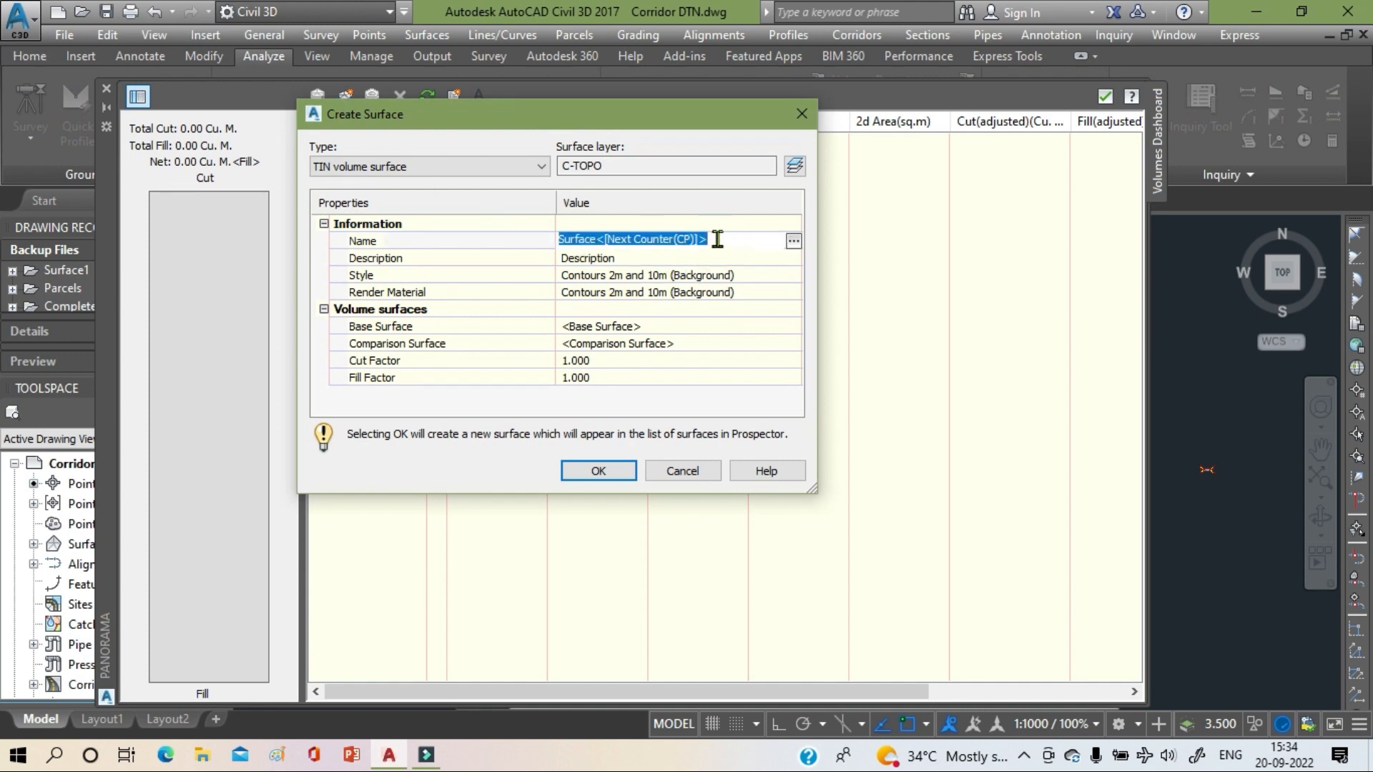
drag(717, 241, 597, 243)
key(BackSpace)
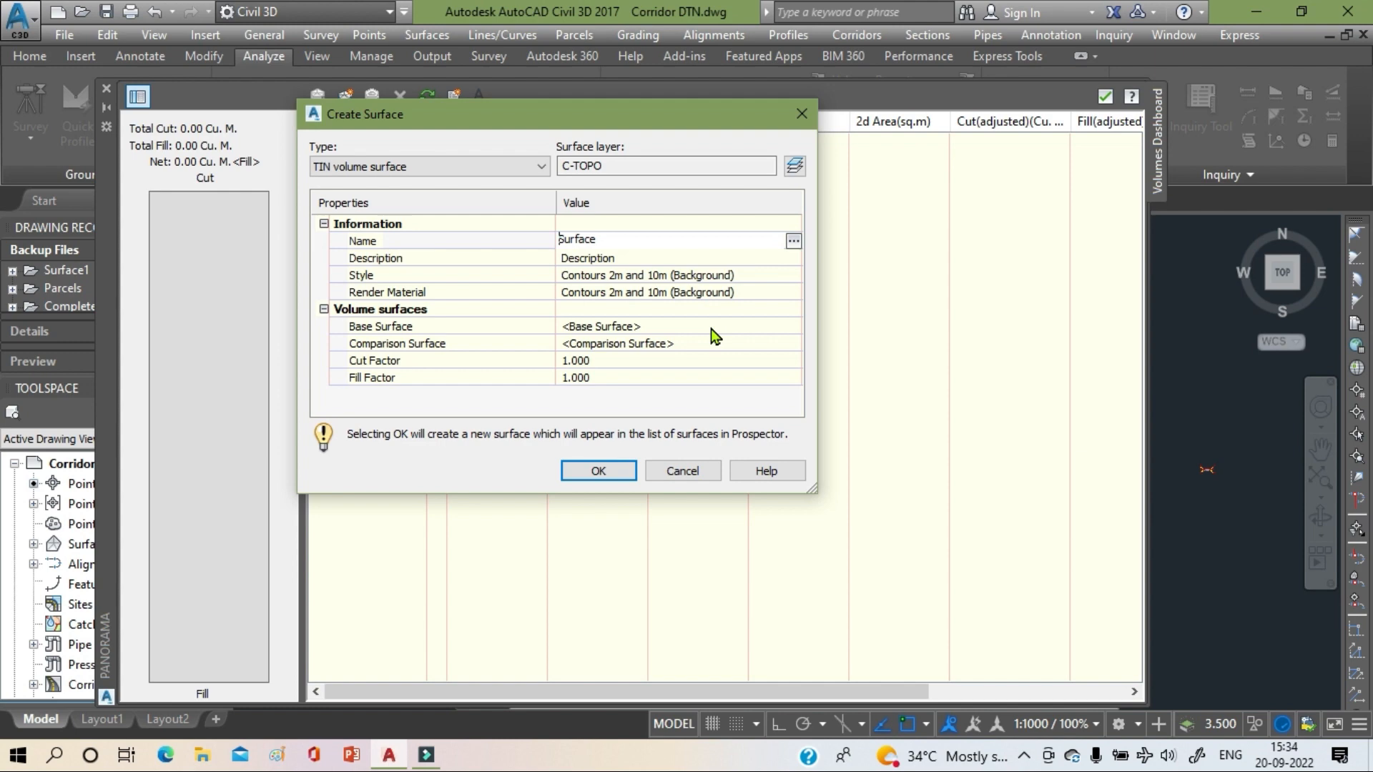
key(Home)
text(Volumee)
key(BackSpace)
- Assign Existing Surface as the base surface of the volume surface
click(698, 326)
click(778, 323)
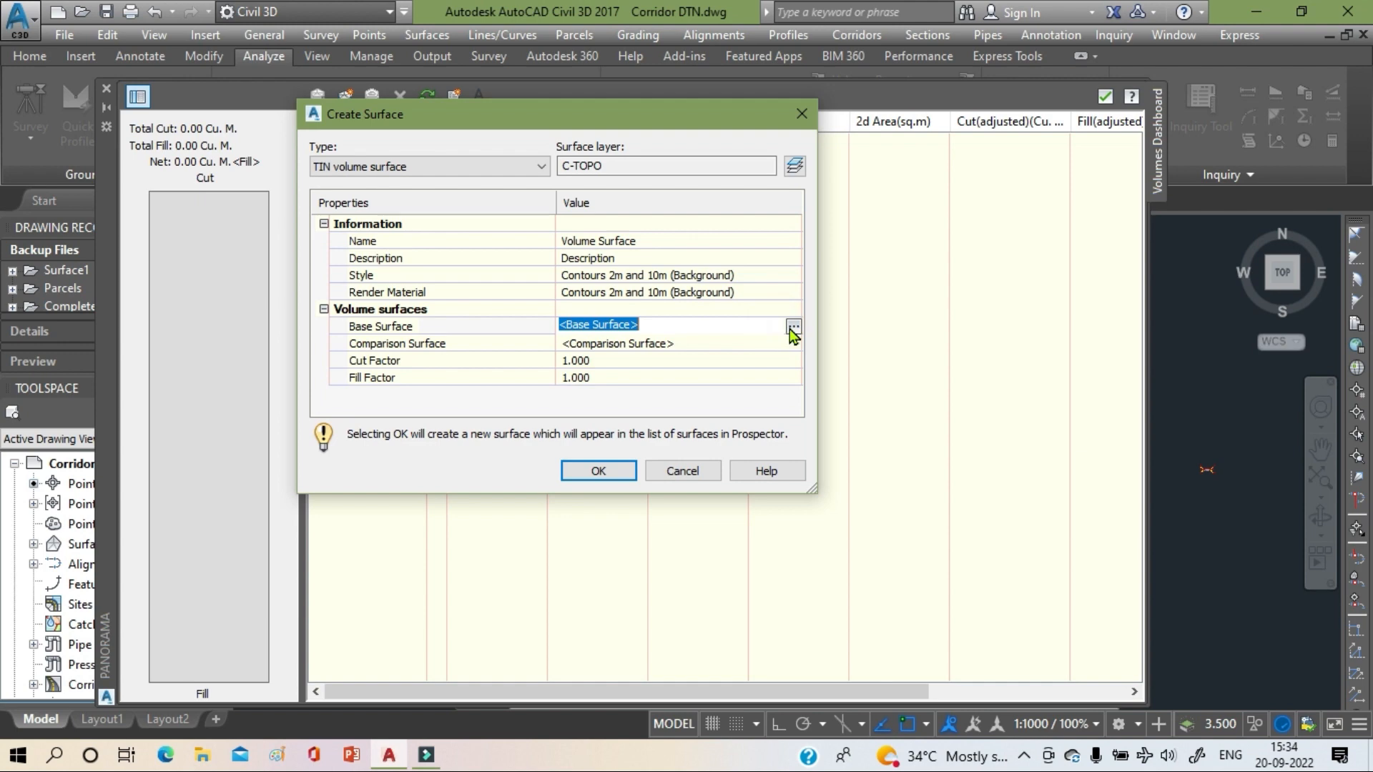
click(793, 327)
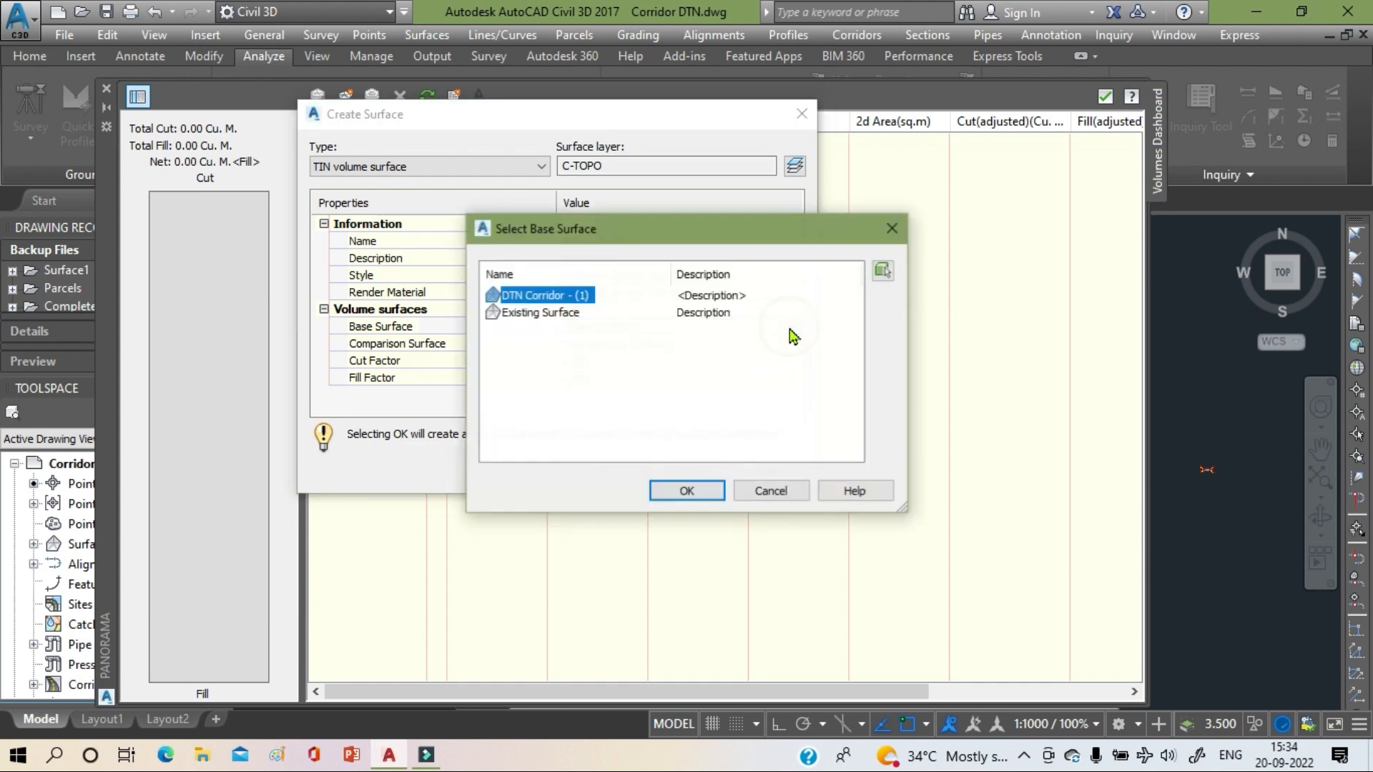
click(549, 315)
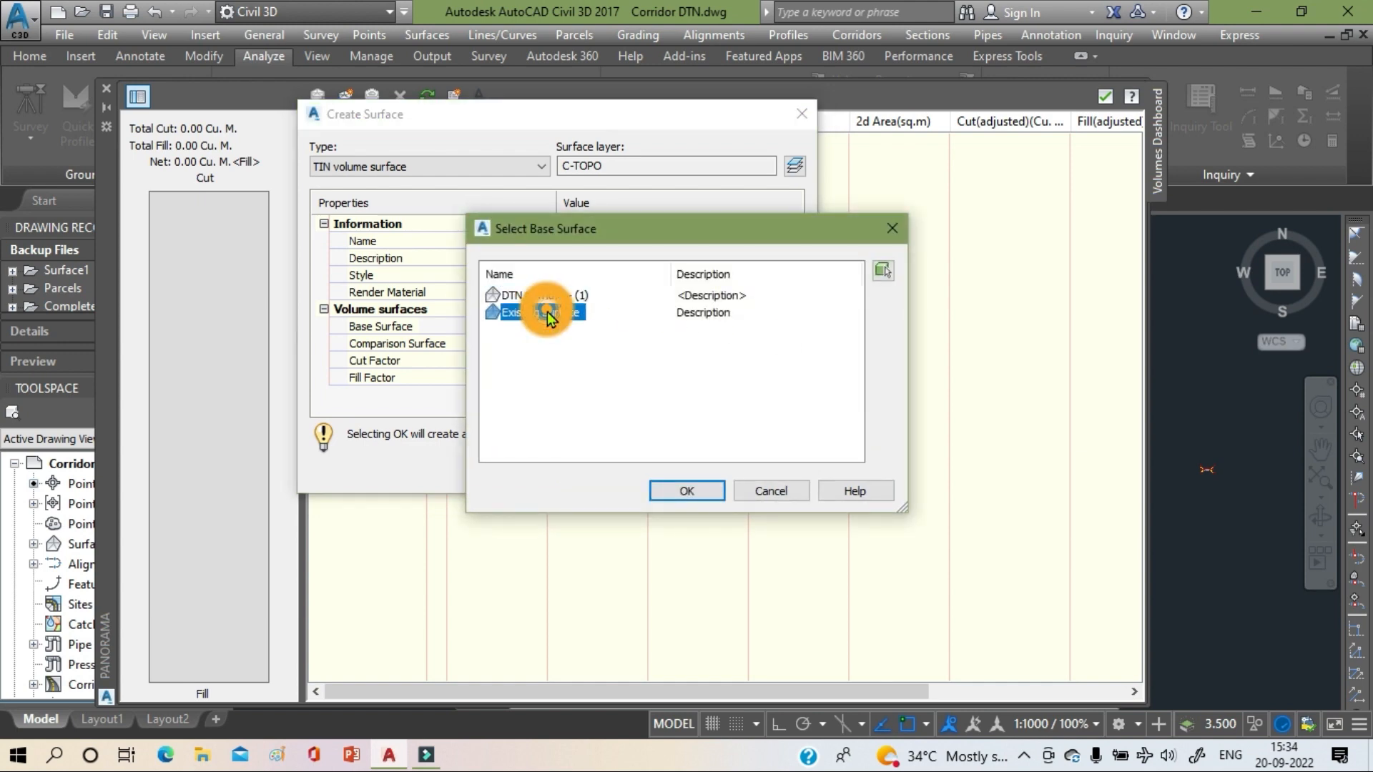
click(686, 492)
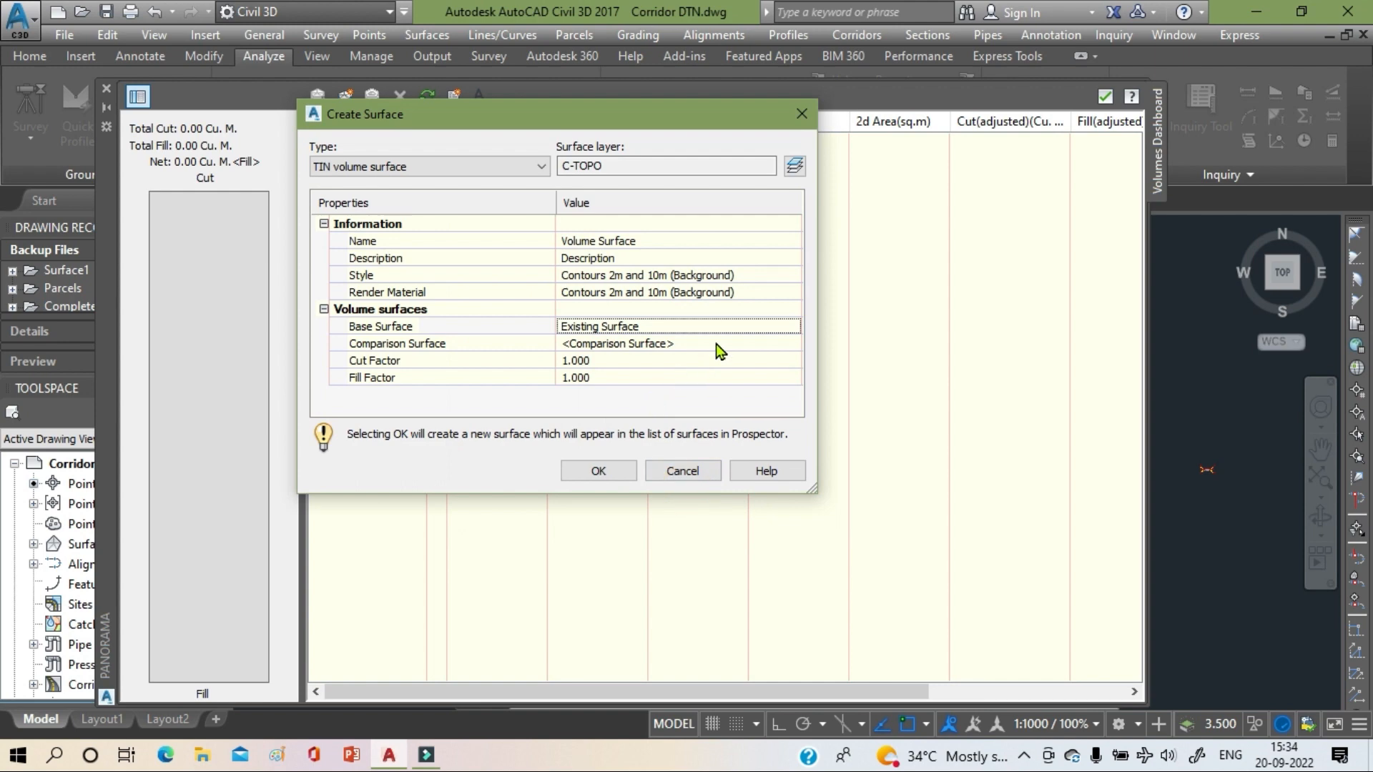
- Assign DTN Corridor - (1) as the comparison surface and create the TIN volume surface
click(717, 343)
click(792, 345)
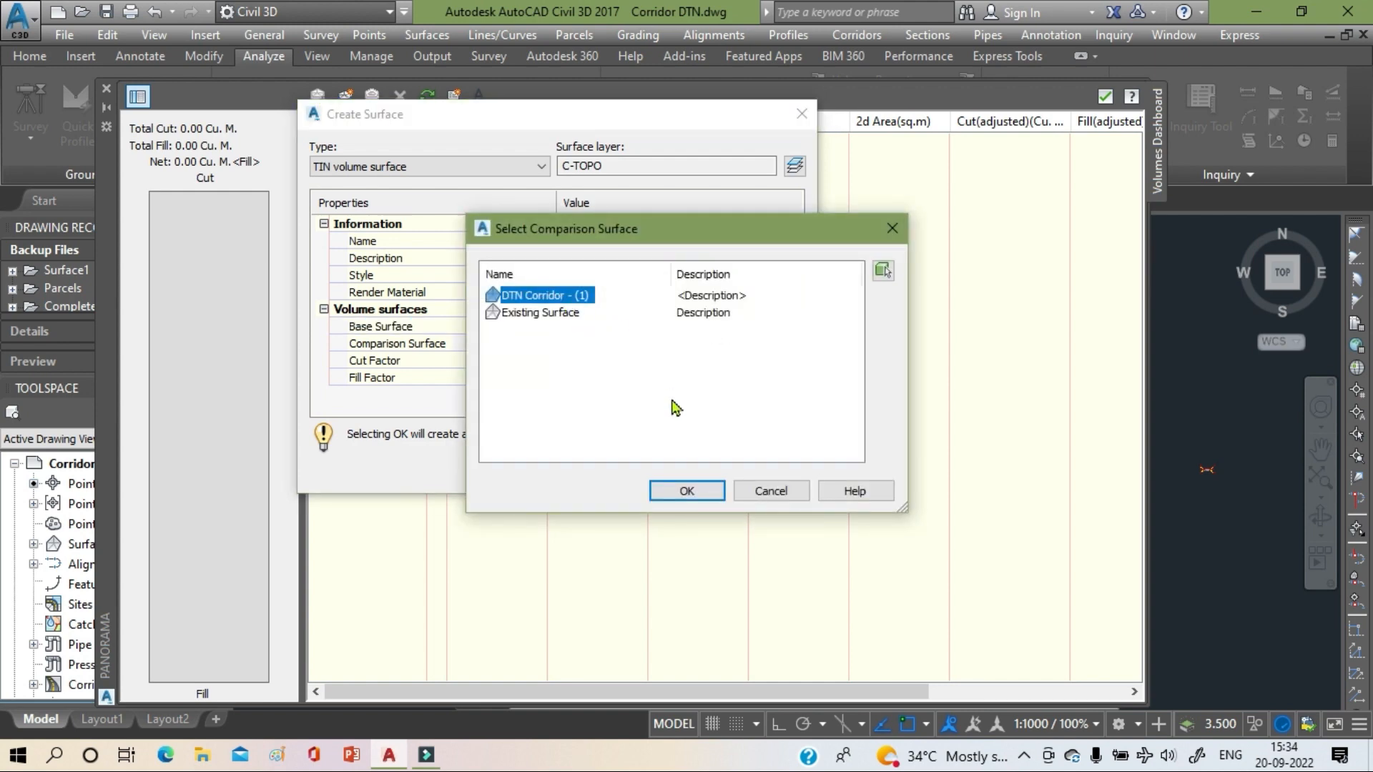
click(678, 491)
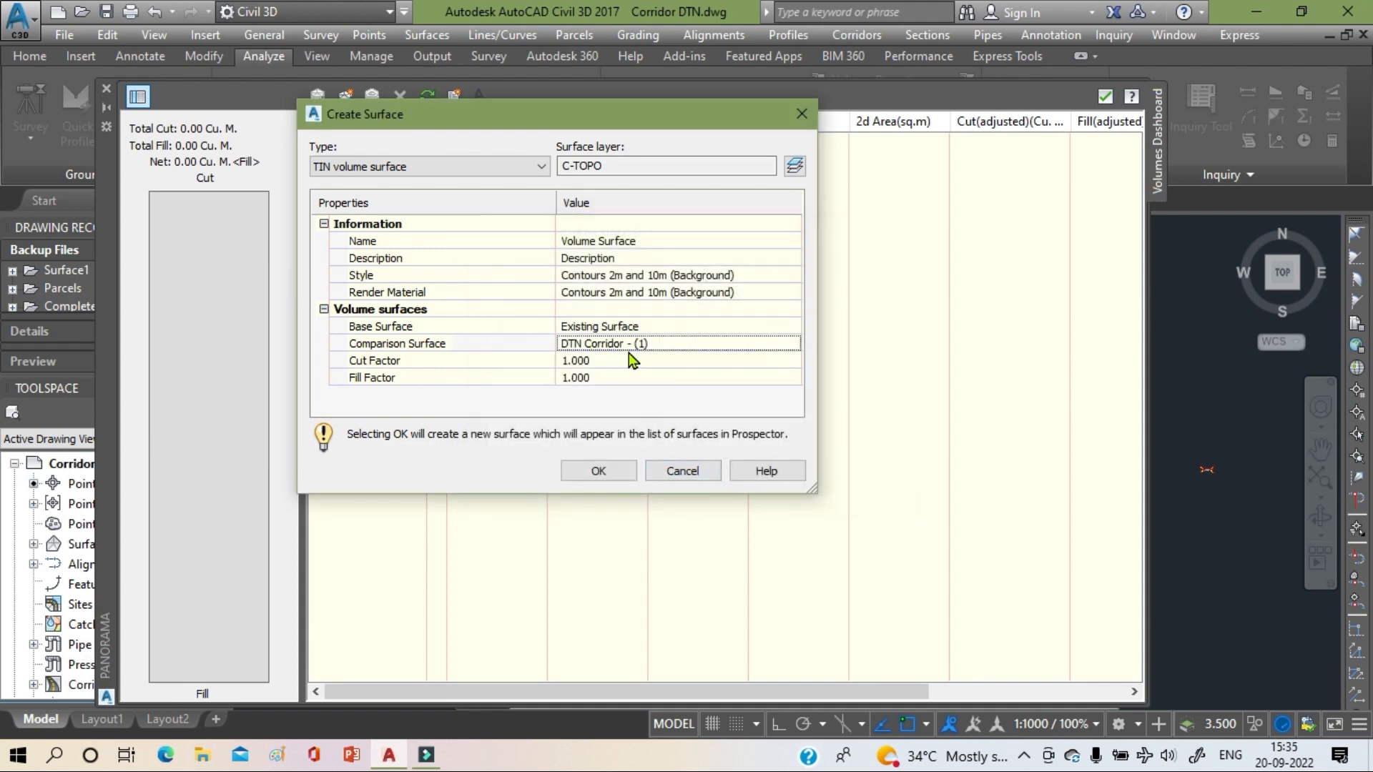
click(598, 471)
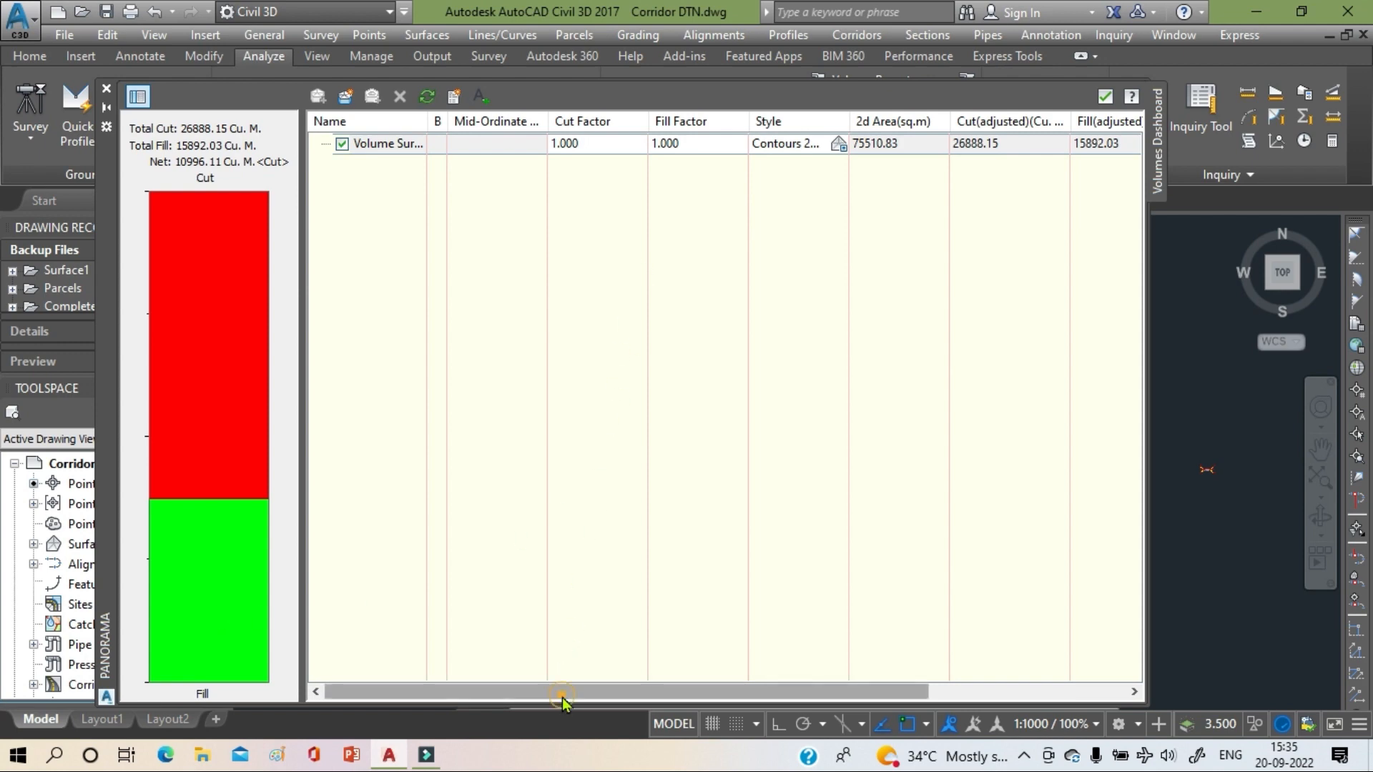
- Review the volume columns for Volume Surface, generate its cut/fill report, and close the report after reading it
drag(563, 700, 759, 700)
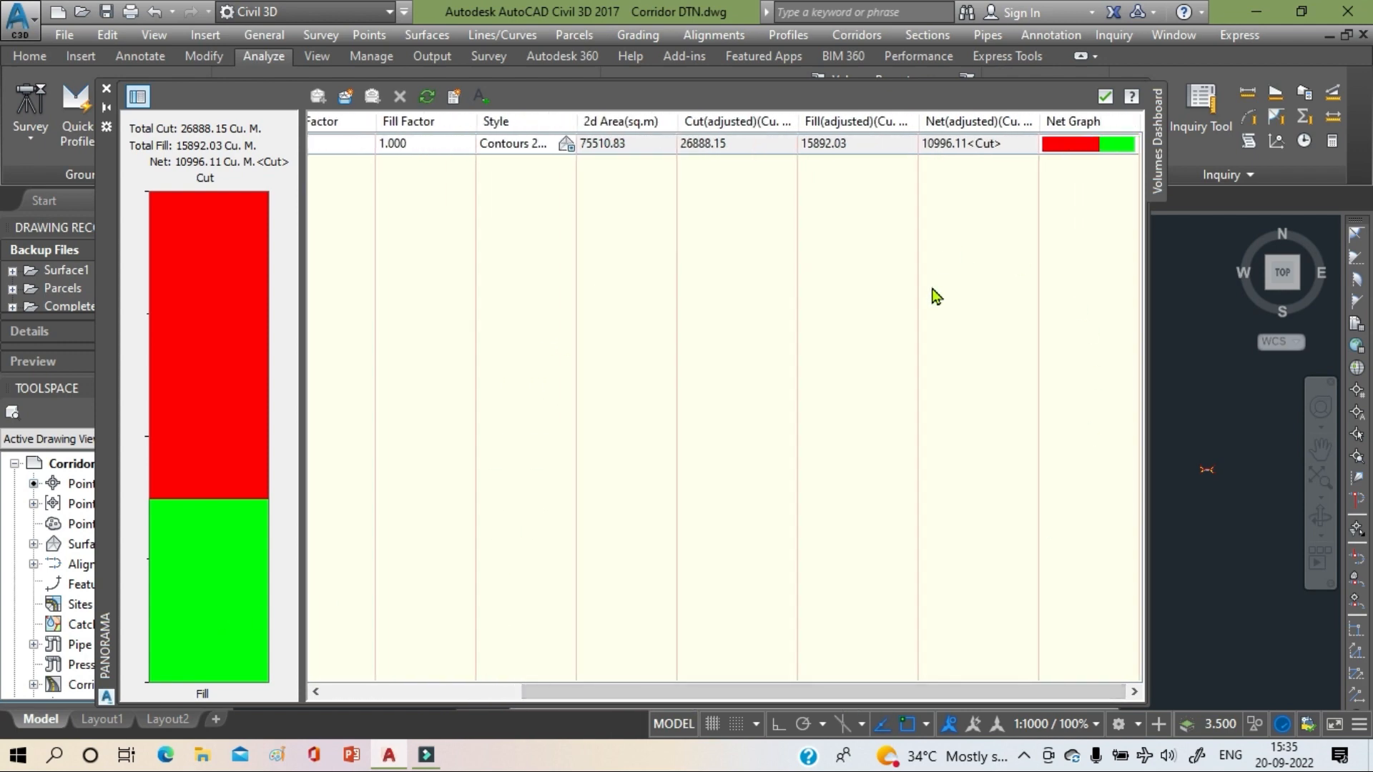
click(449, 101)
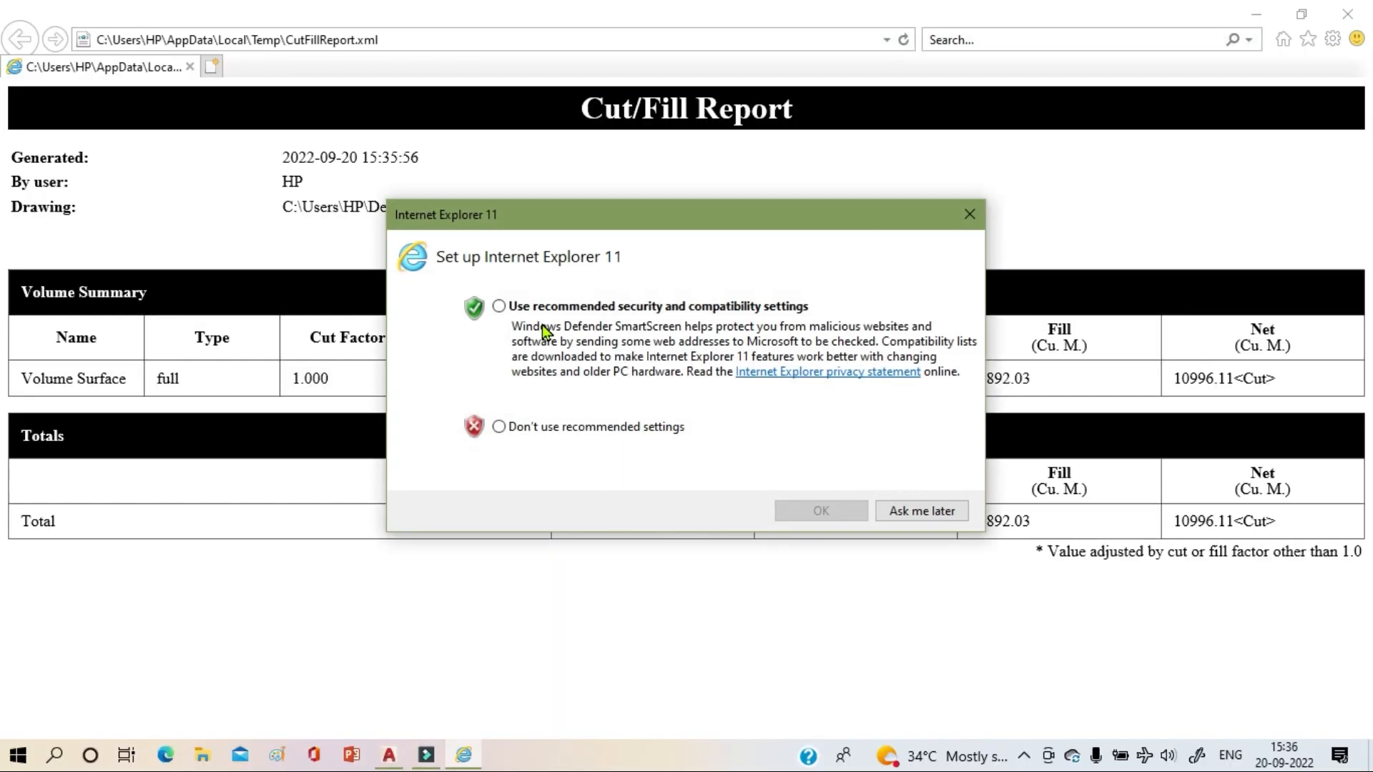
click(969, 213)
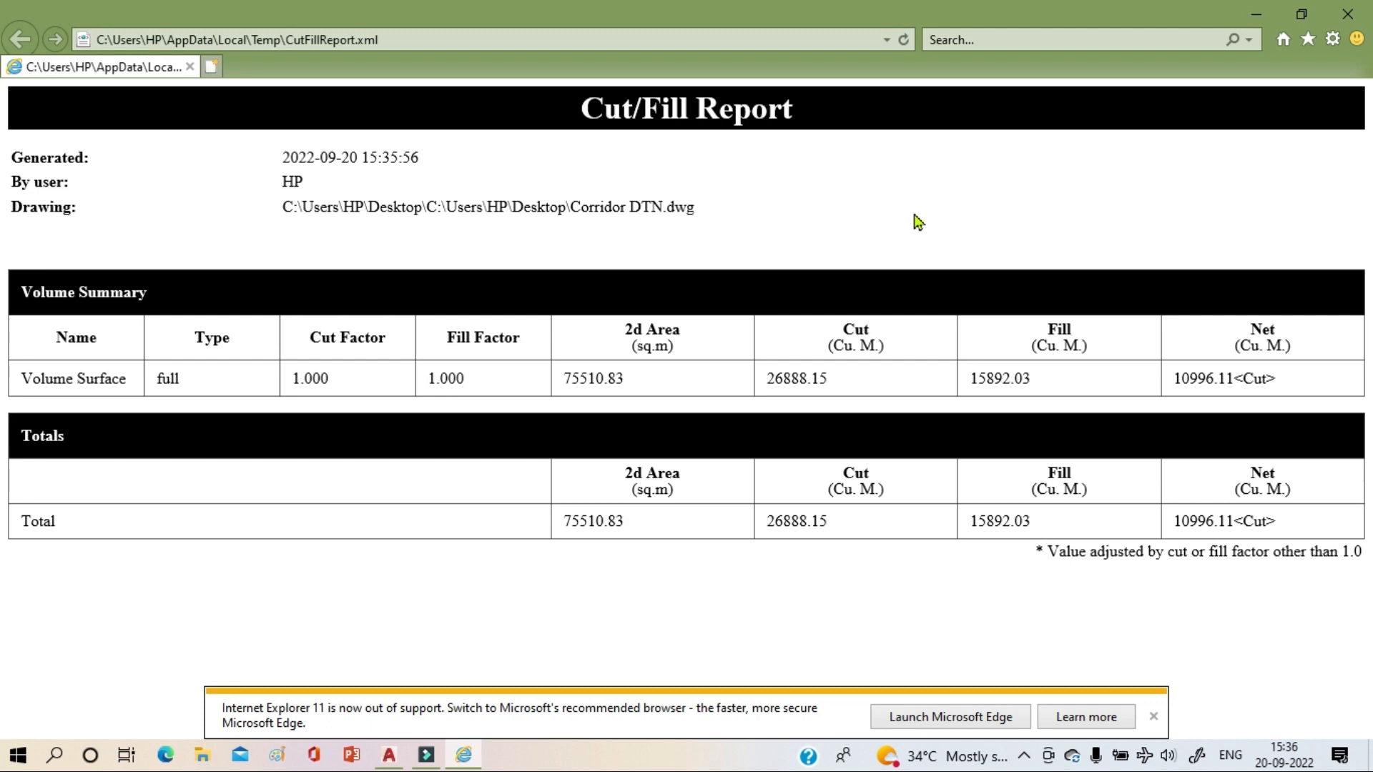
click(1347, 14)
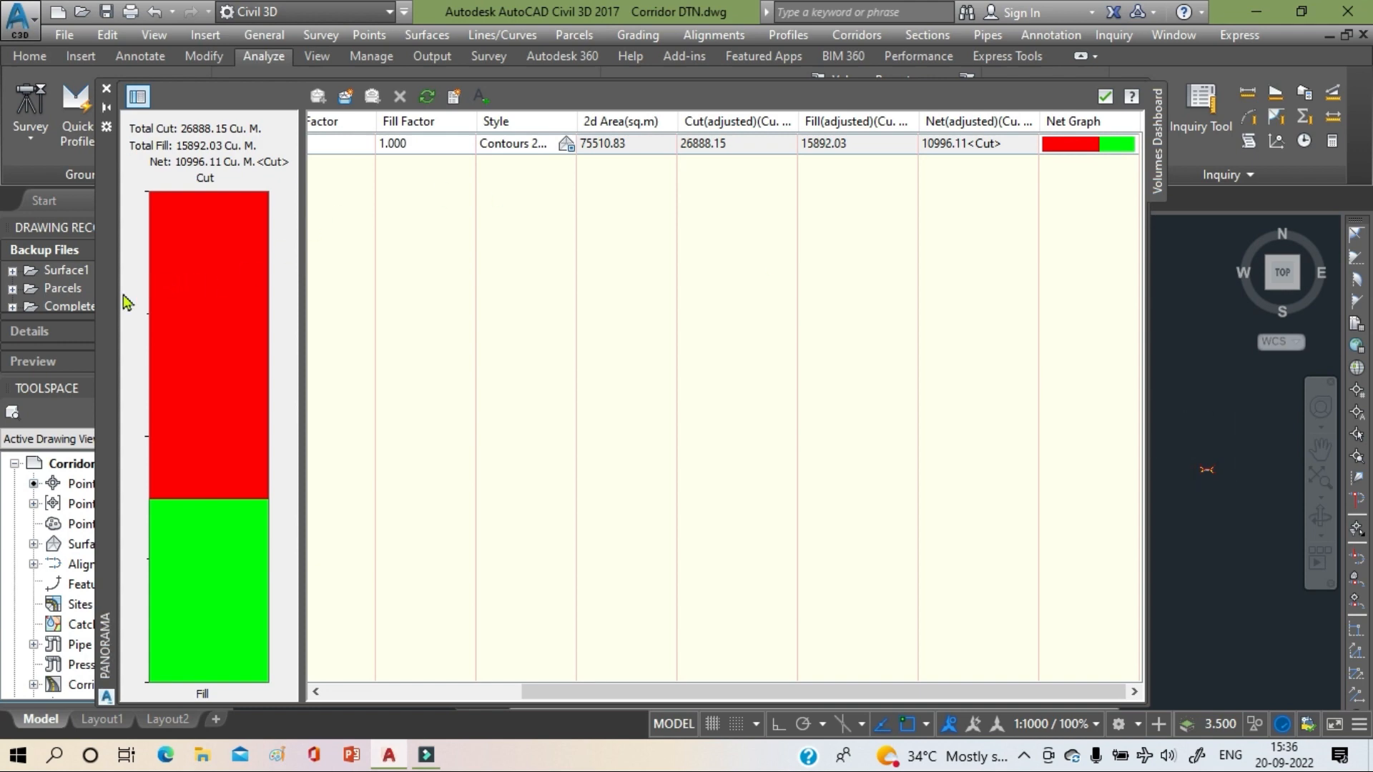
- Insert the Cut/Fill Summary table into empty drawing space beside the corridor layout and close the Volumes Dashboard
mouse_move(103, 303)
mouse_down()
mouse_move(328, 265)
mouse_move(278, 294)
mouse_move(259, 334)
mouse_move(228, 302)
mouse_move(146, 270)
mouse_move(110, 273)
mouse_up()
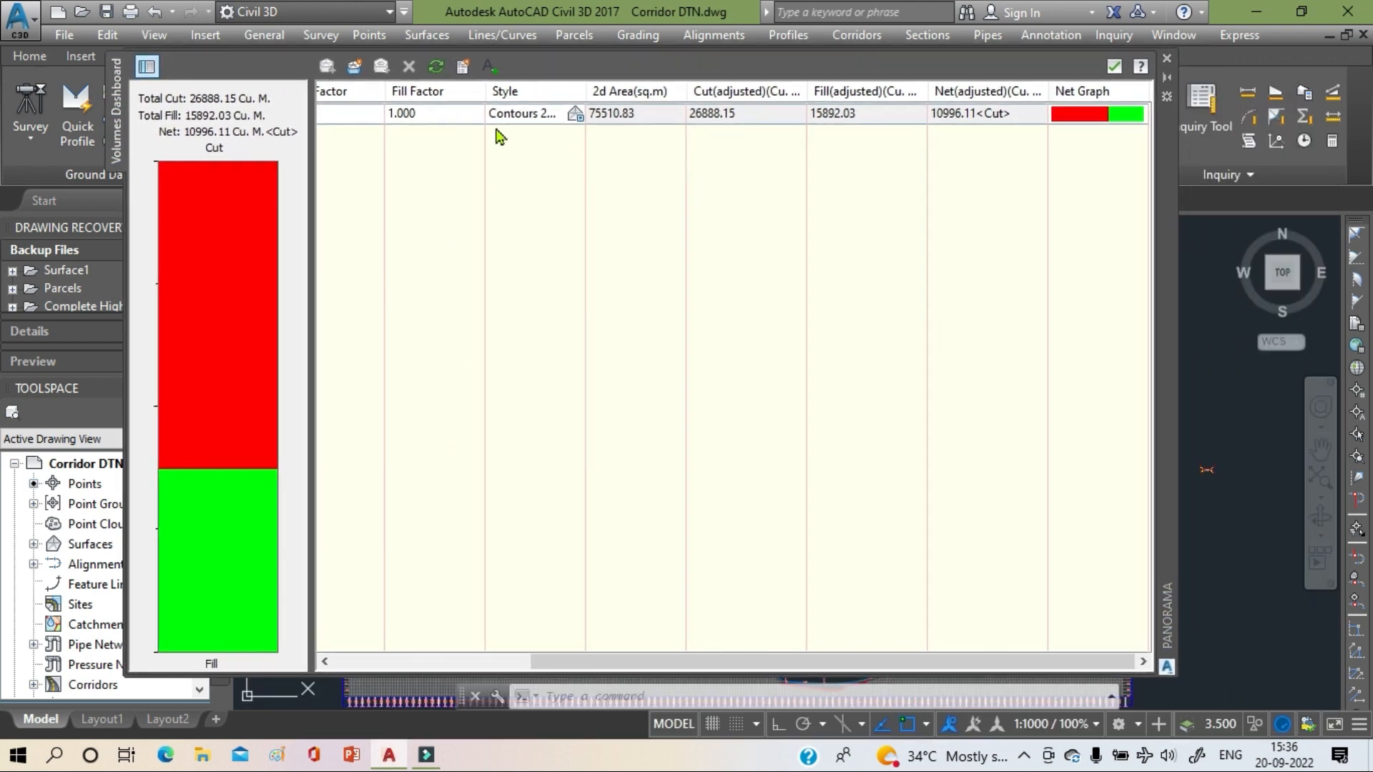
click(490, 68)
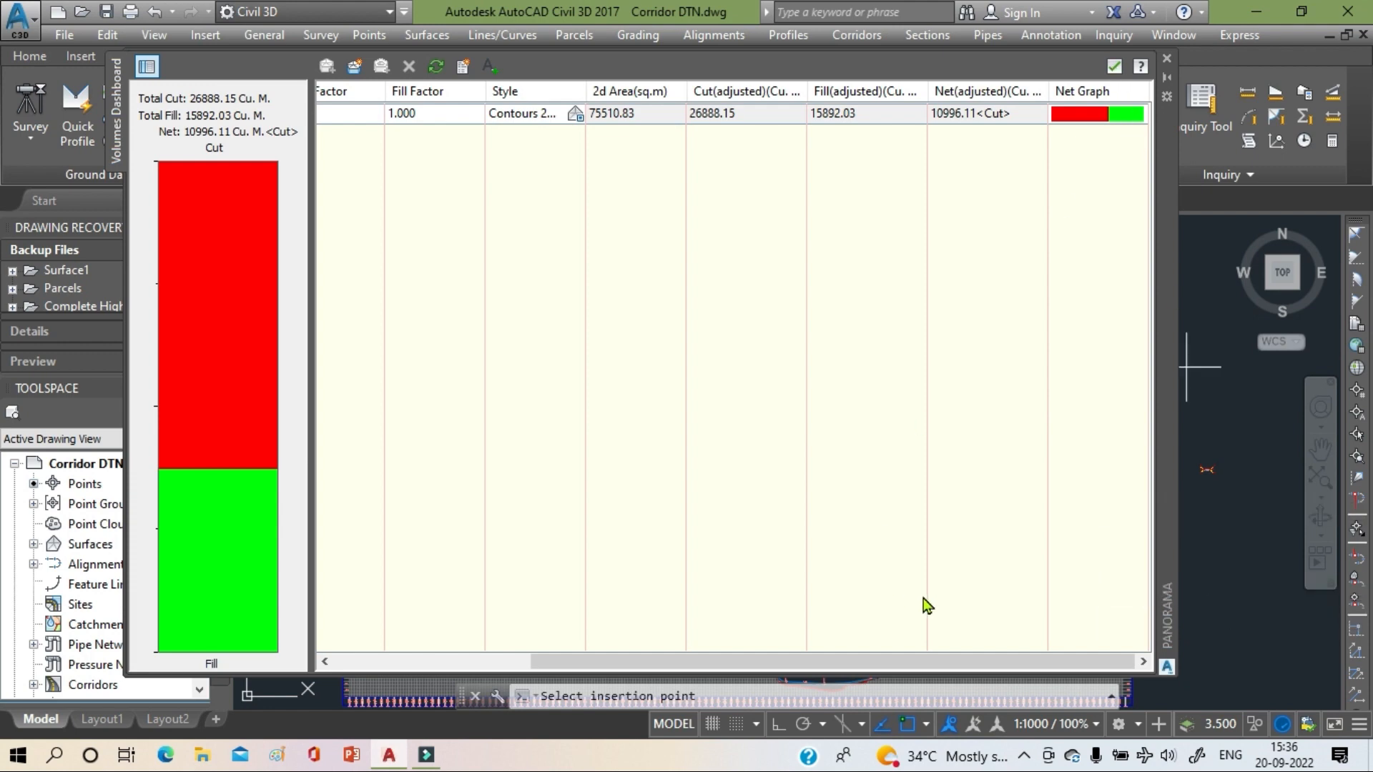
middle_drag(1189, 577, 1251, 545)
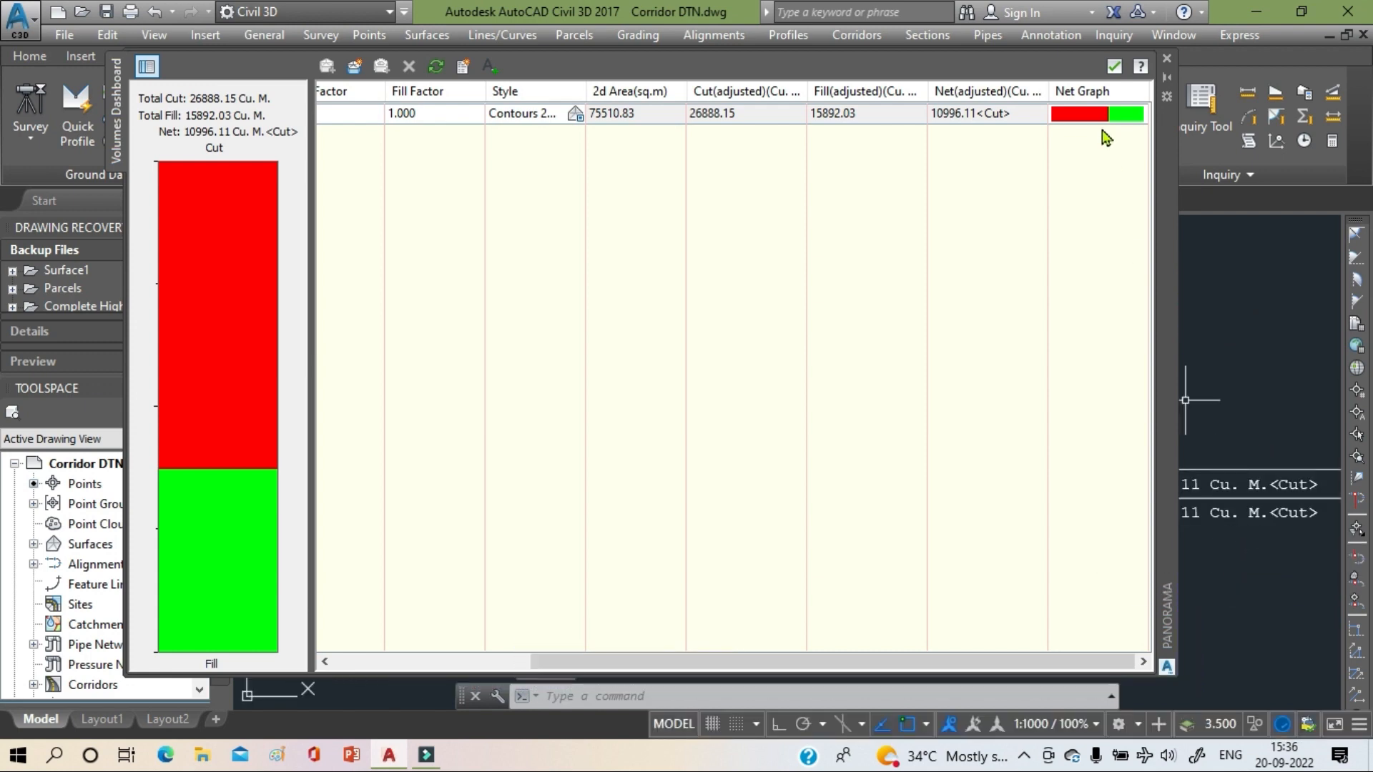
click(1114, 67)
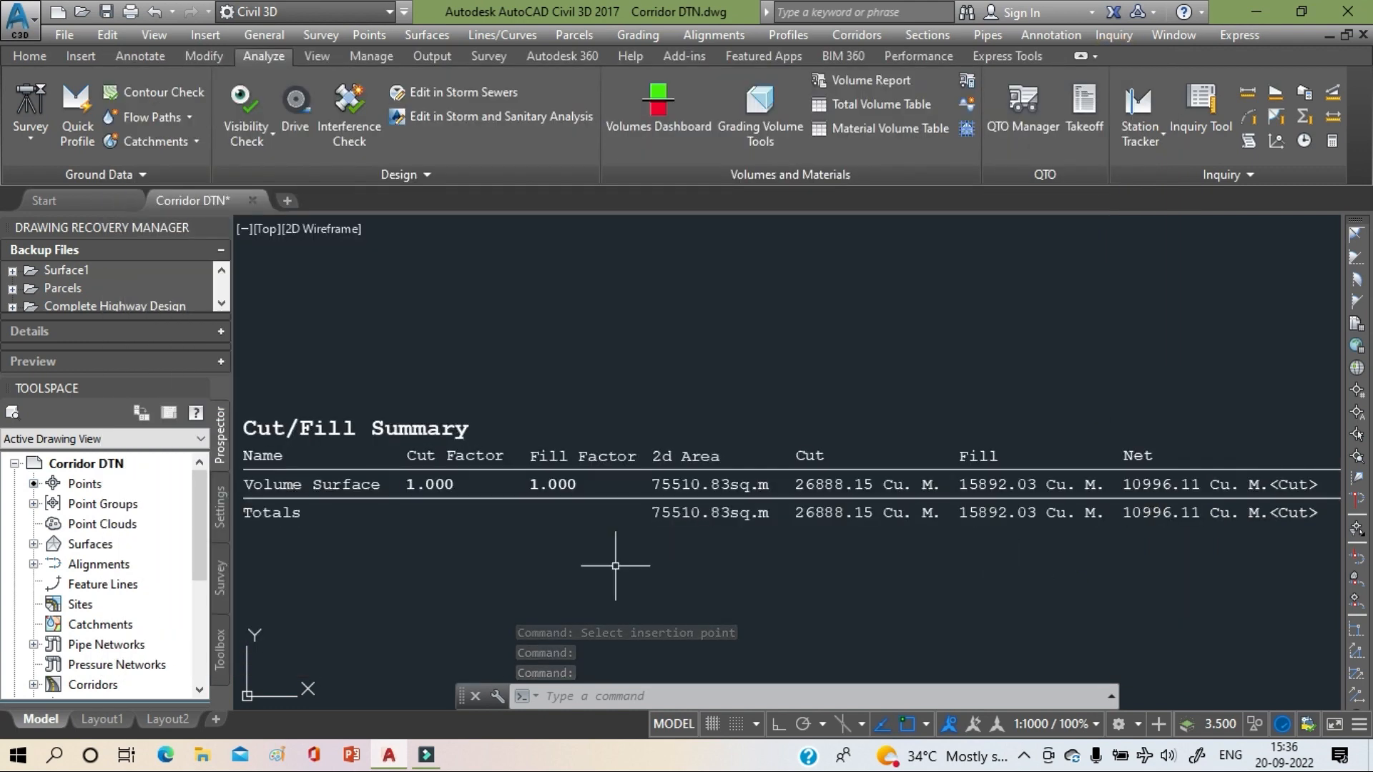
- Review where the Cut/Fill Summary sits relative to the corridor plan and the profile view
scroll(615, 564, down, 8)
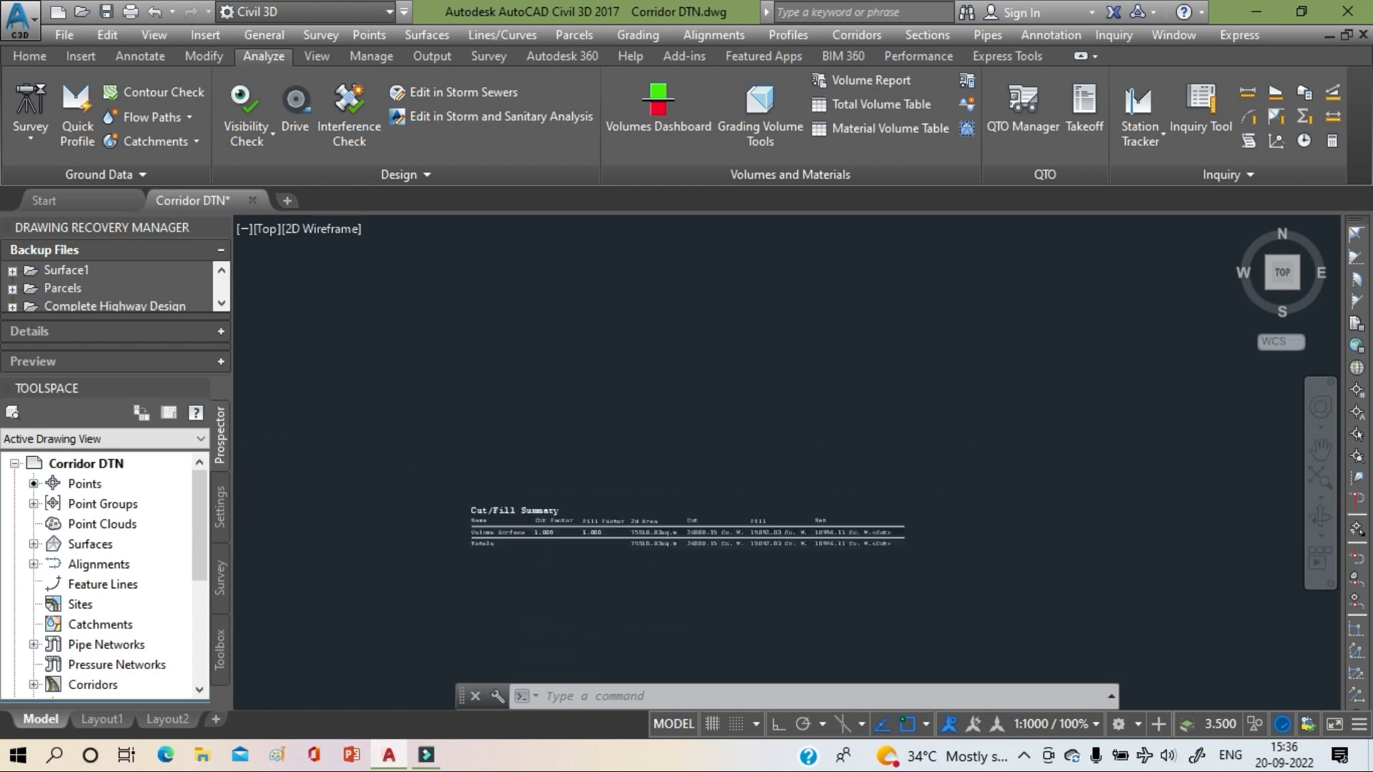
scroll(617, 563, down, 5)
middle_drag(616, 563, 845, 400)
middle_drag(833, 475, 1173, 439)
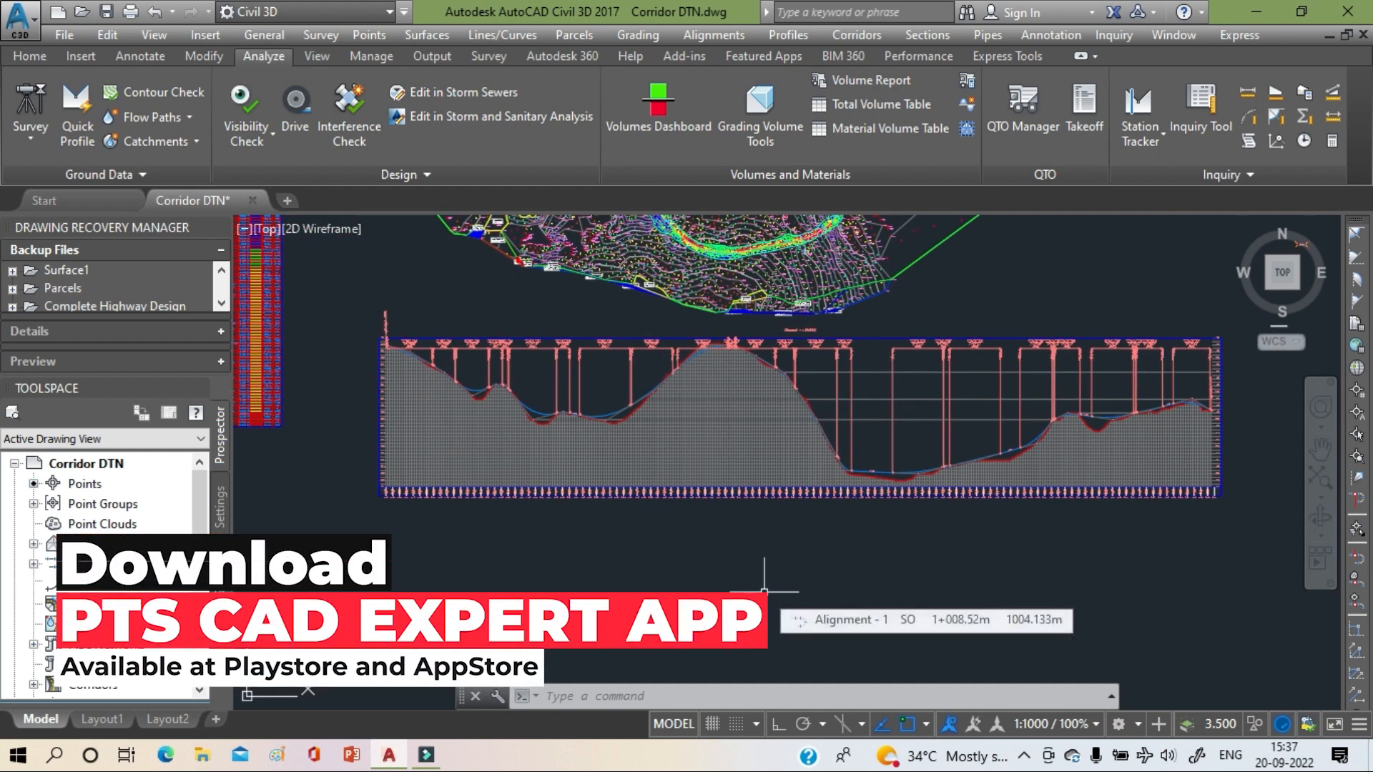
scroll(659, 518, down, 2)
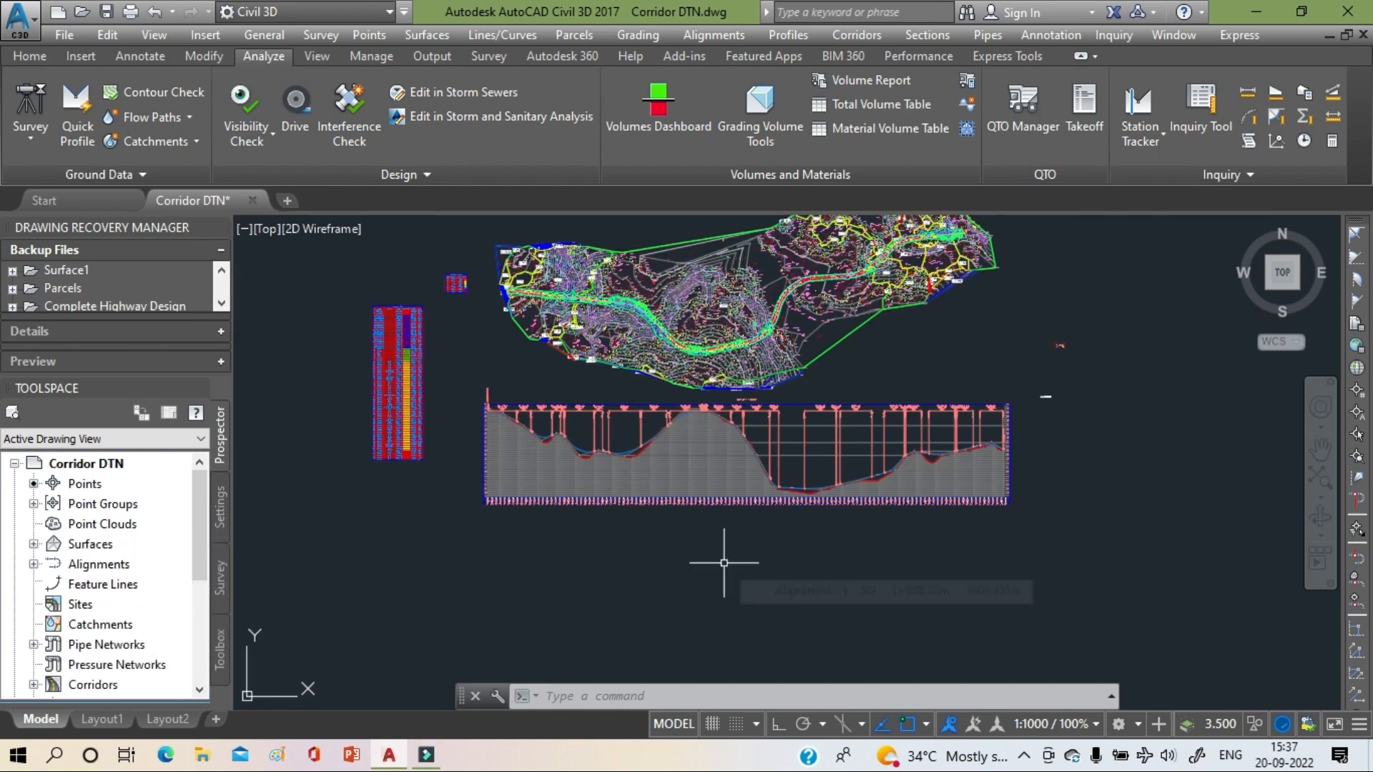
click(29, 56)
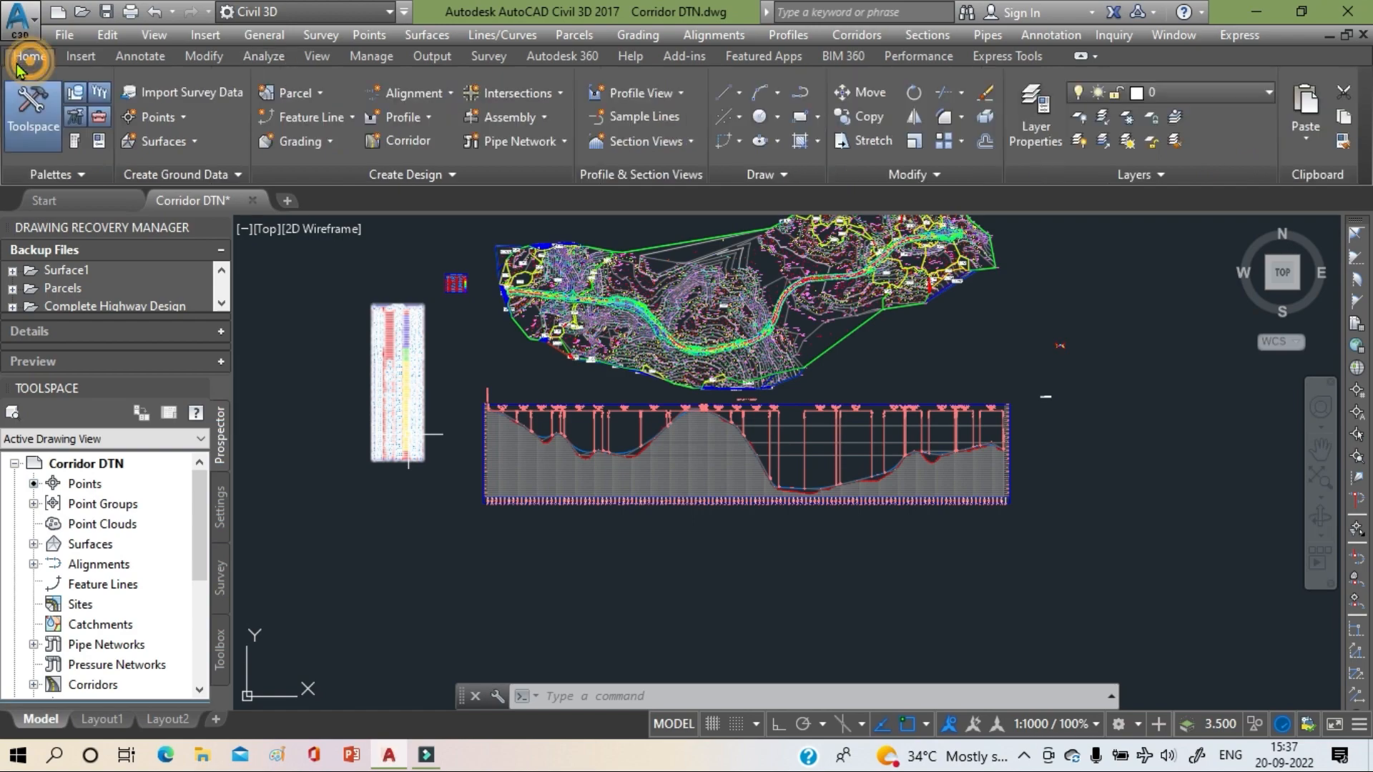
- Examine the slope arrows and daylight edges of the corridor surface in plan from its western start to its eastern end
scroll(558, 336, up, 5)
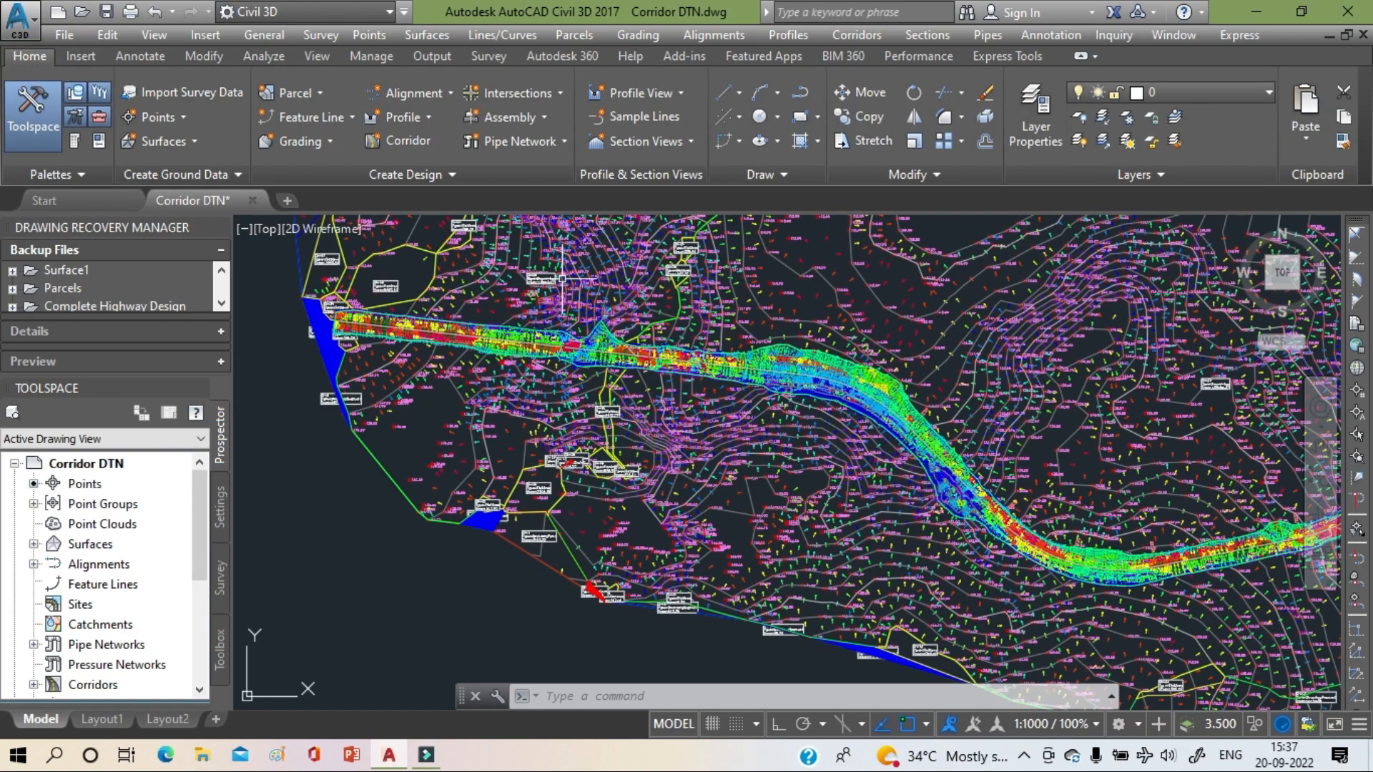
scroll(481, 562, up, 3)
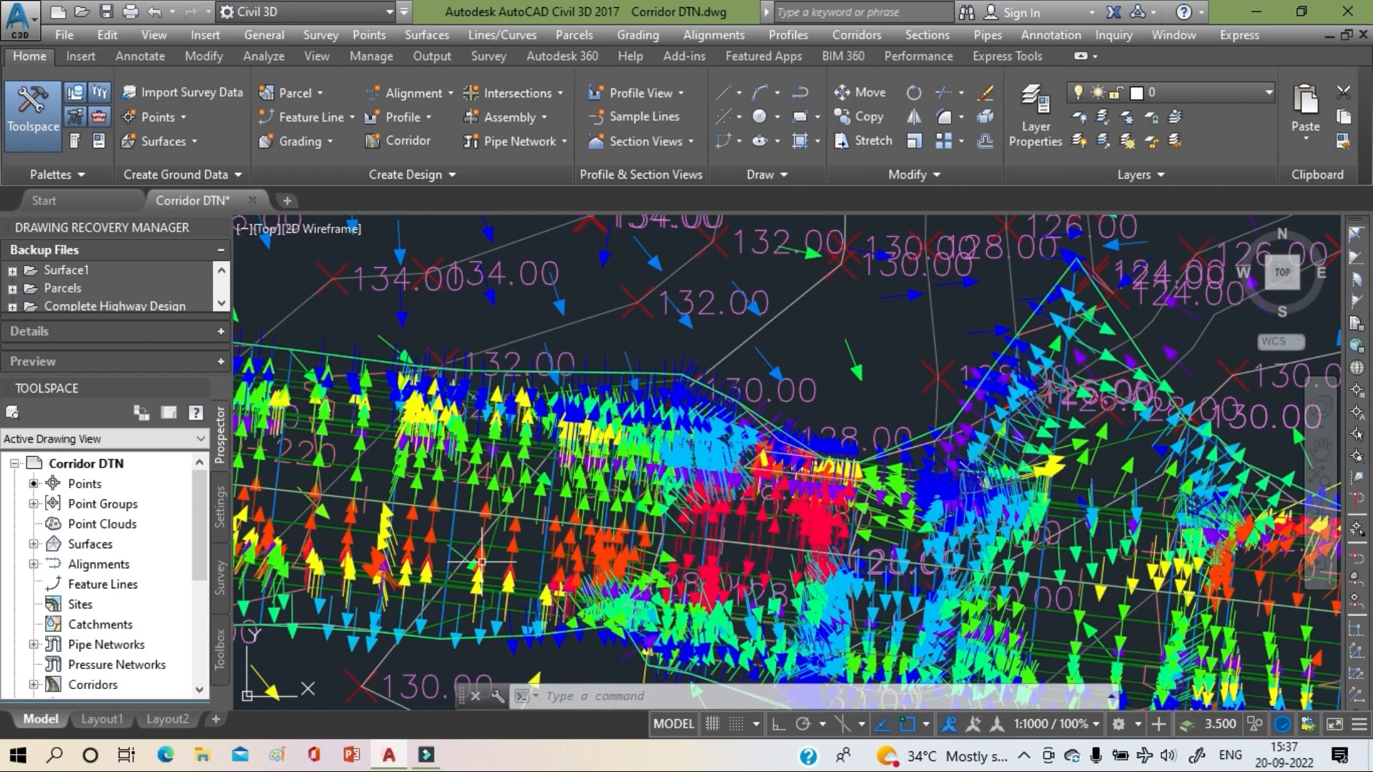
scroll(481, 562, down, 5)
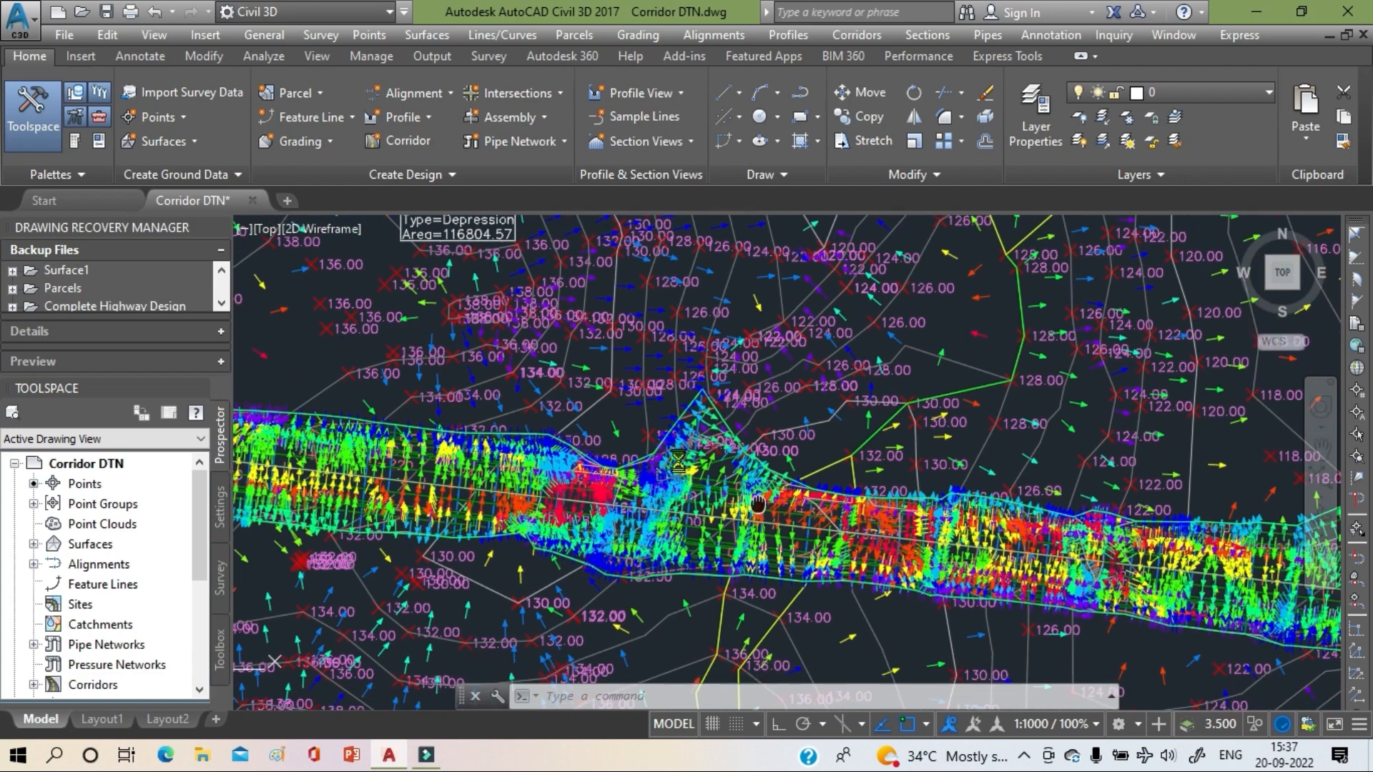
scroll(733, 449, up, 5)
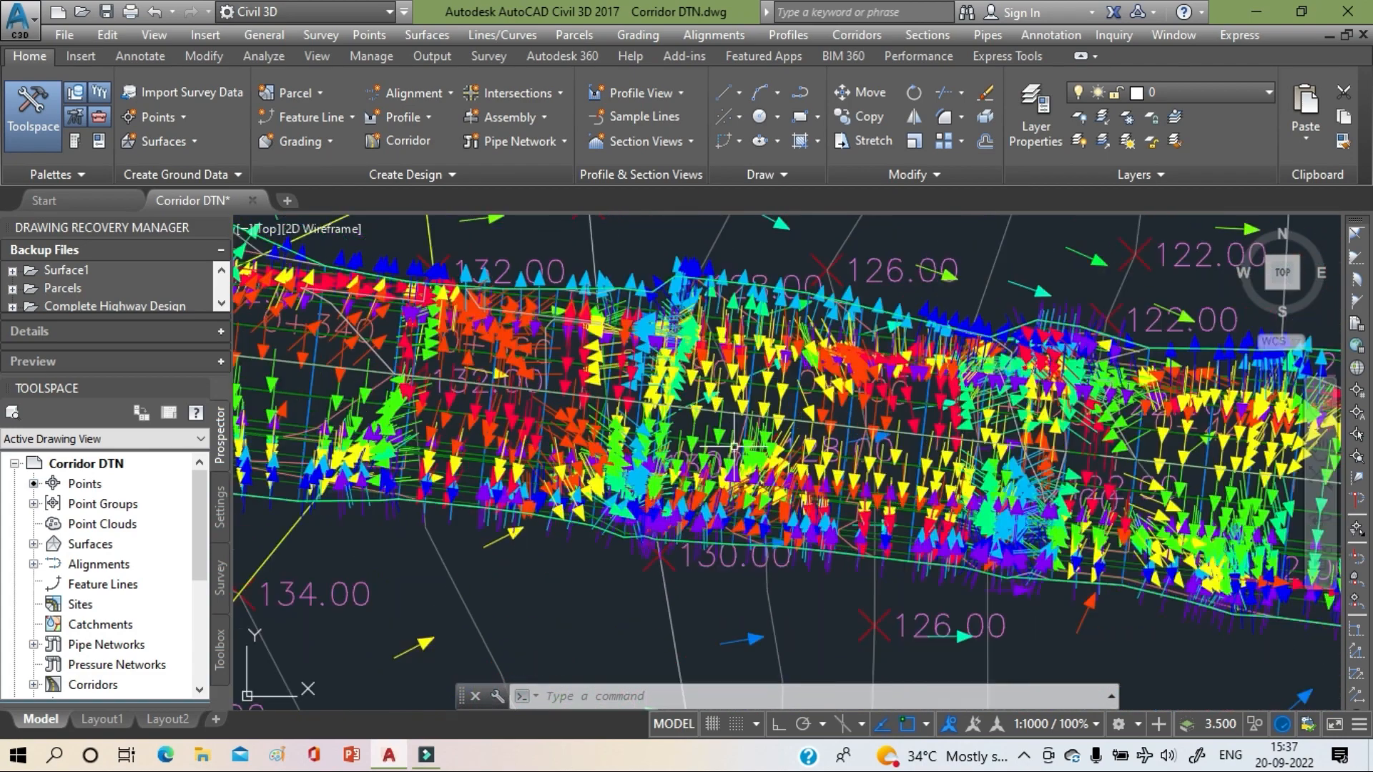
scroll(733, 448, up, 1)
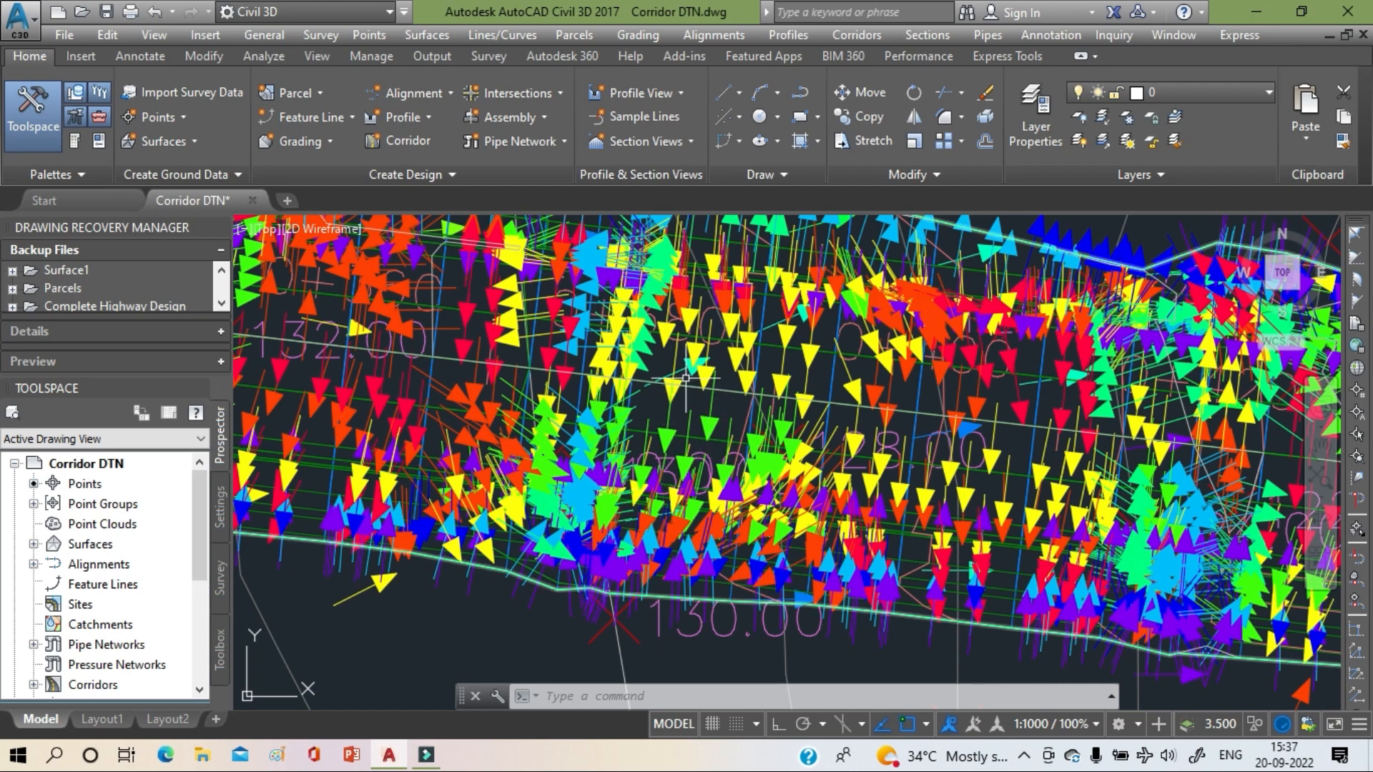
scroll(685, 379, down, 2)
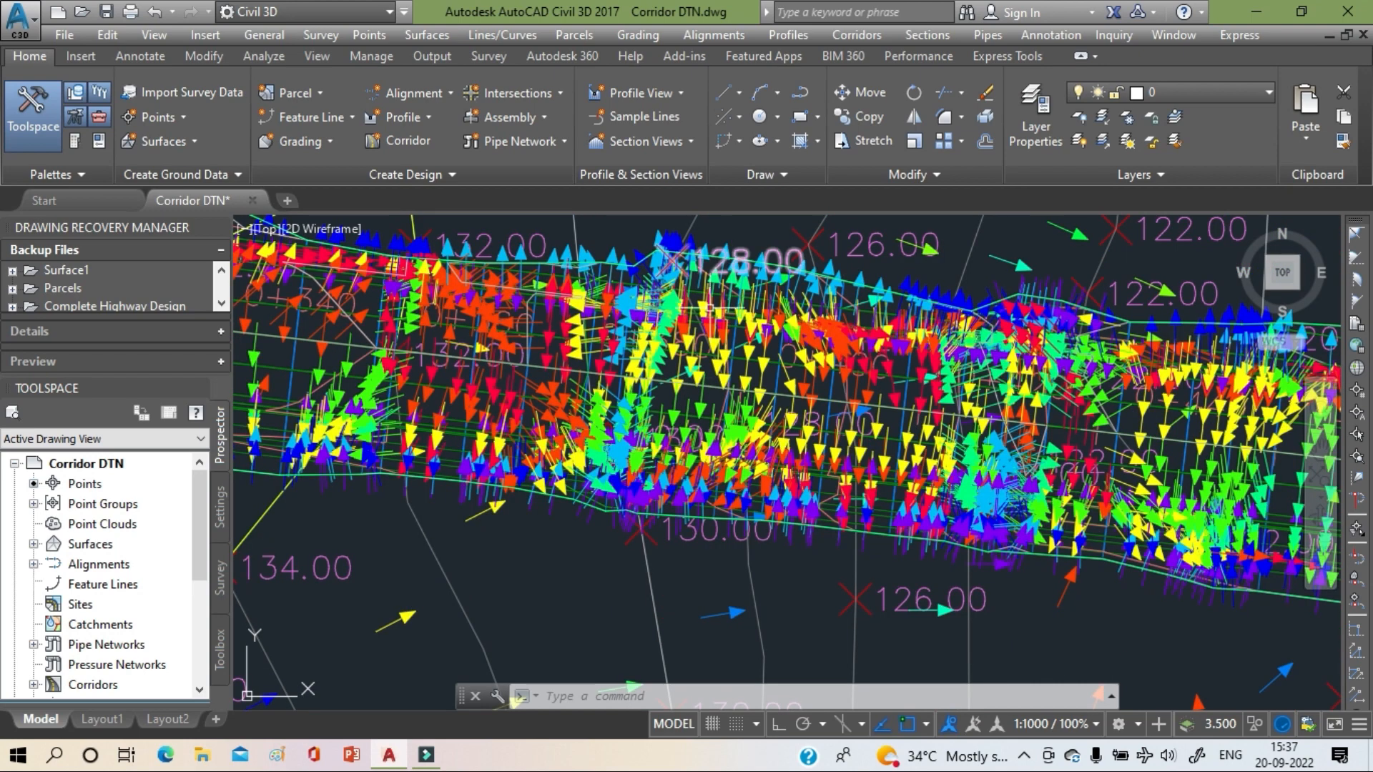
middle_drag(913, 429, 149, 383)
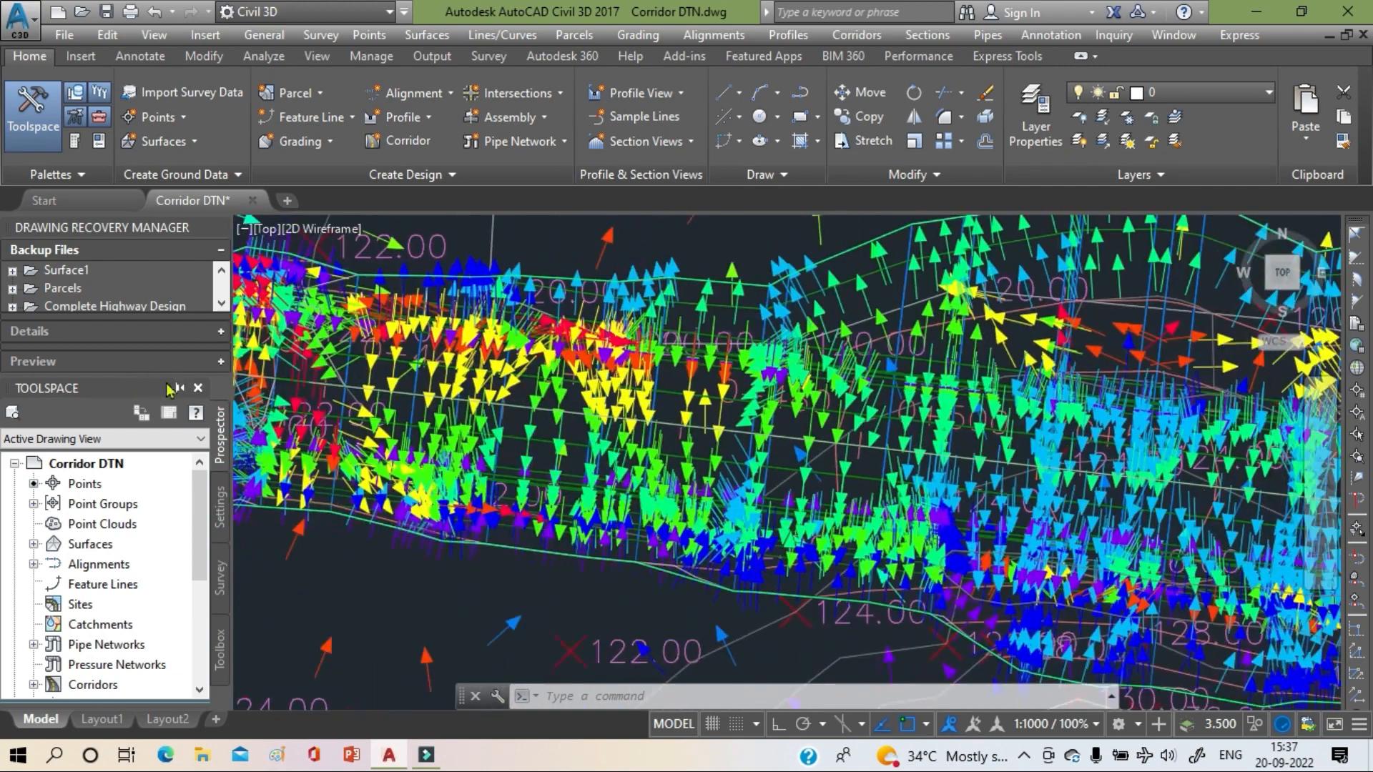
scroll(813, 401, down, 4)
middle_drag(813, 401, 314, 408)
middle_drag(924, 628, 691, 454)
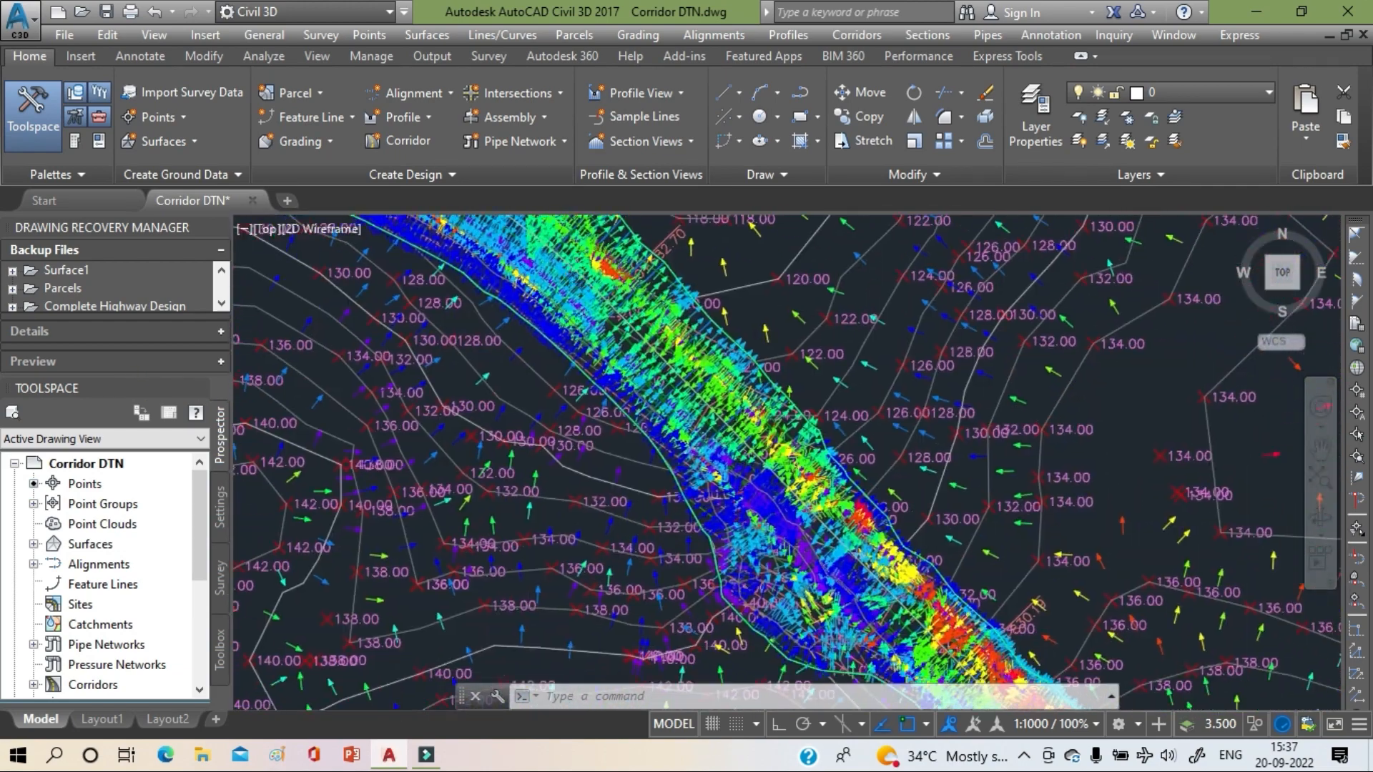
scroll(692, 453, down, 5)
middle_drag(869, 557, 236, 456)
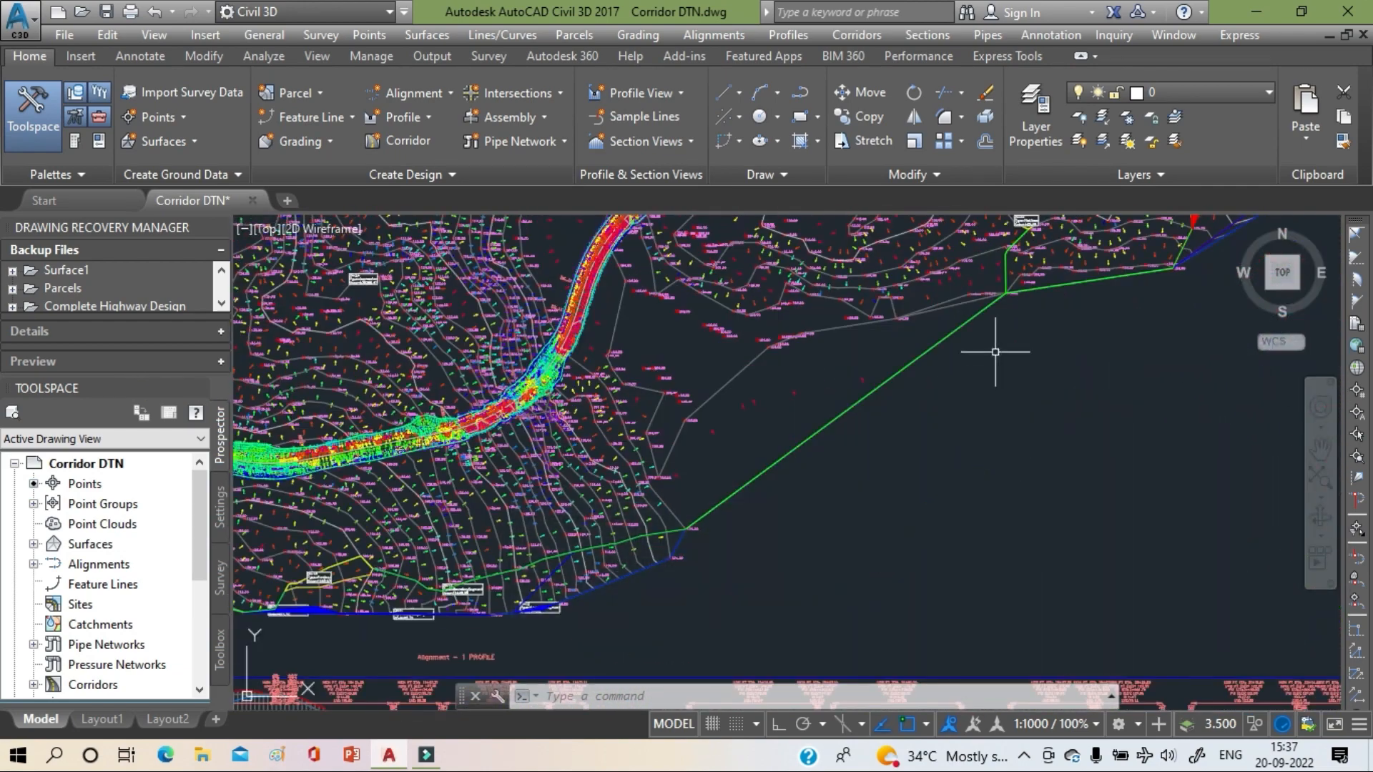
middle_drag(996, 352, 714, 680)
scroll(1008, 334, up, 5)
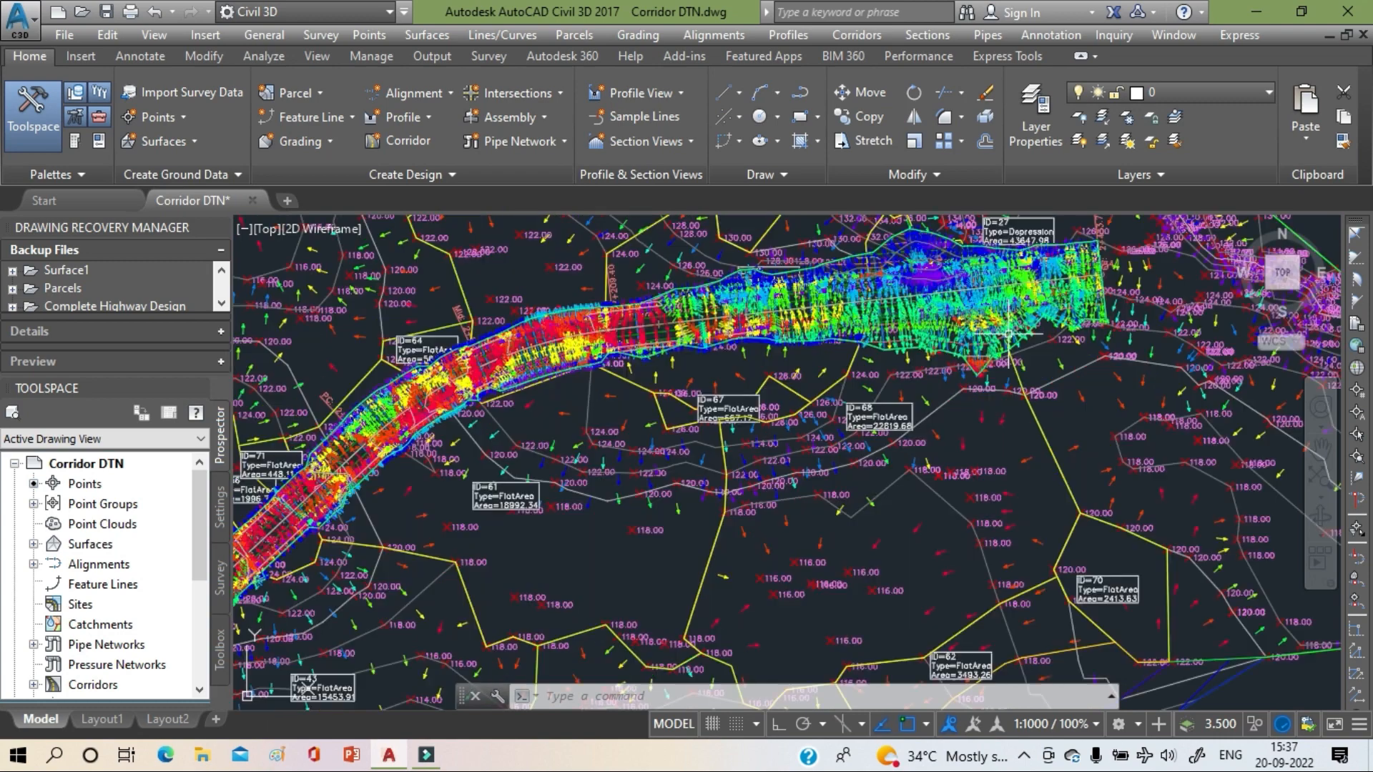
scroll(1008, 333, down, 11)
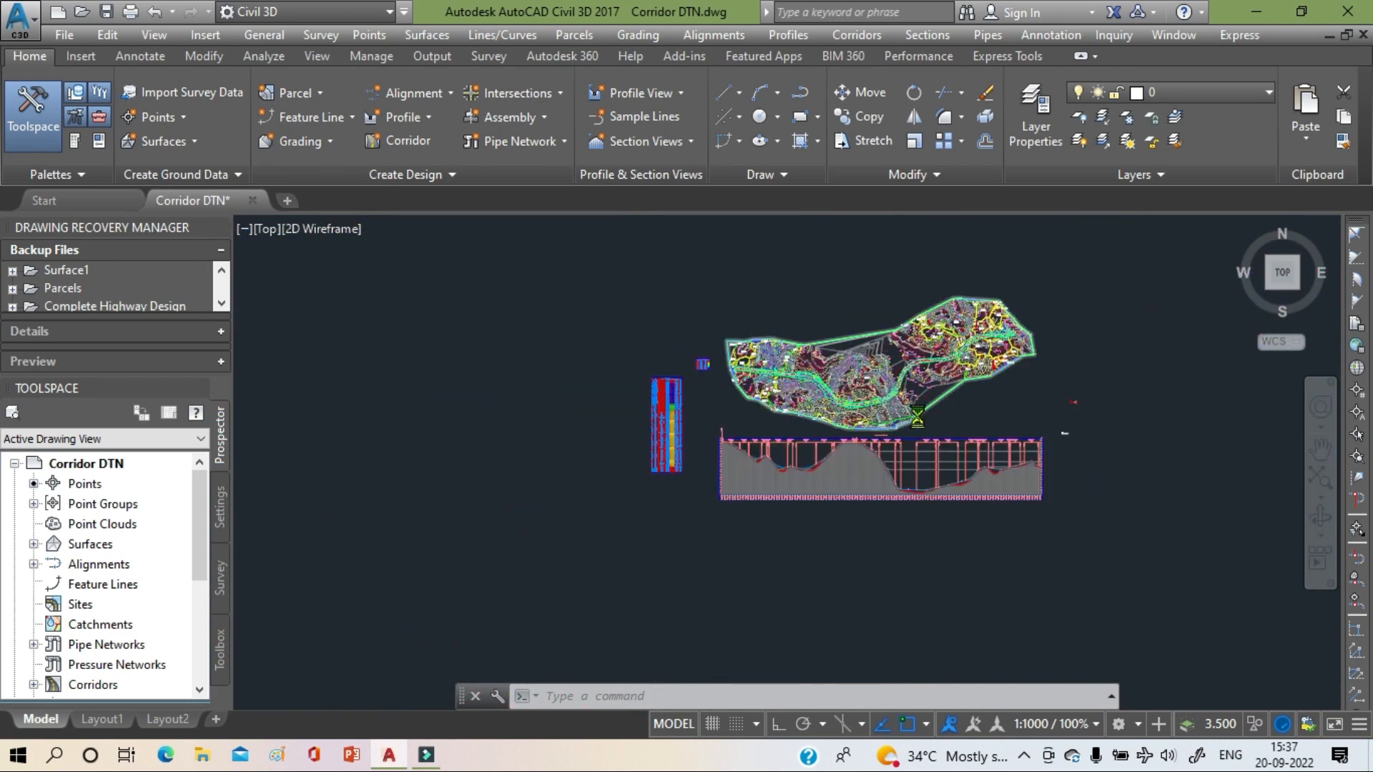
- Compare the design profile with the existing ground line in the Alignment - 1 profile view
scroll(919, 404, up, 4)
middle_drag(915, 418, 874, 382)
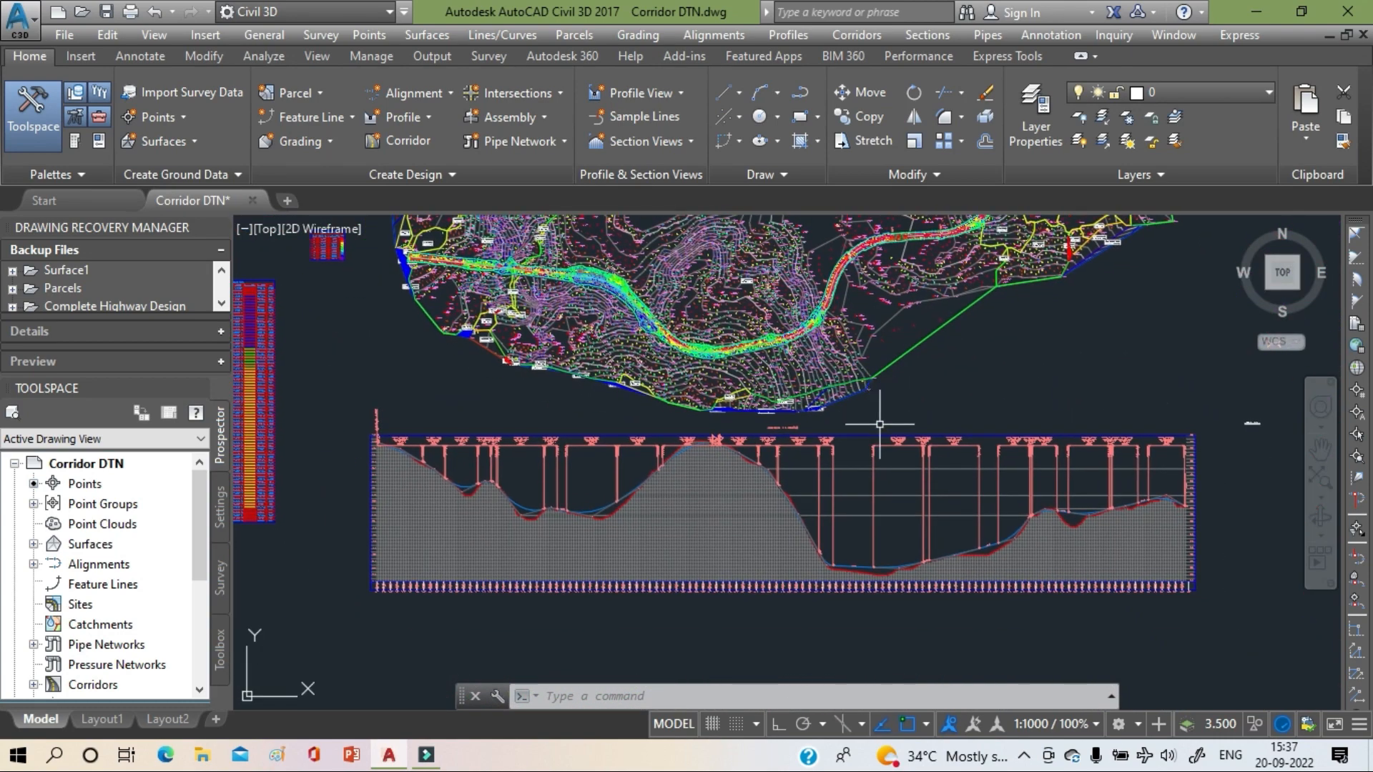
scroll(575, 531, up, 4)
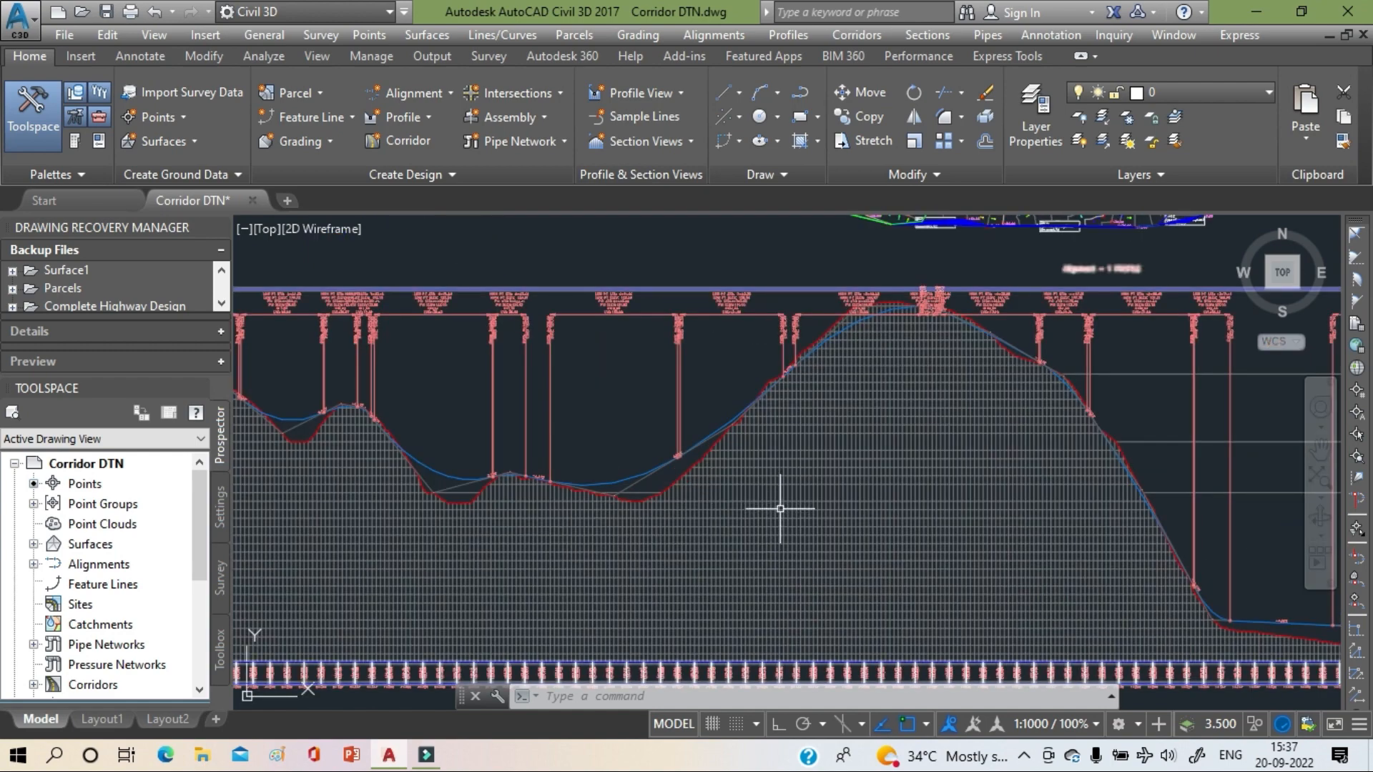
mouse_move(780, 508)
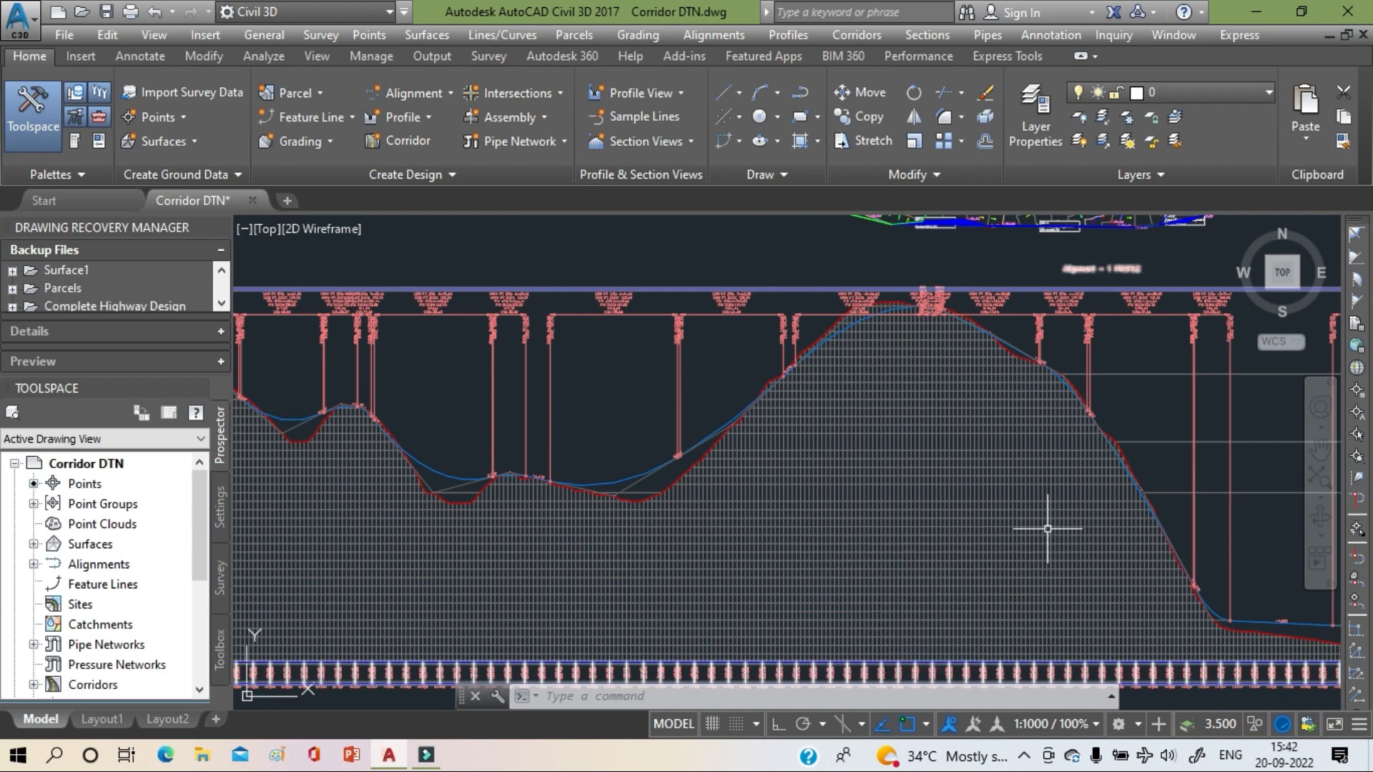
- Open the style of the Alignment - 1 profile view for editing and review its graph, grid, title annotation and axis settings
scroll(1022, 527, down, 5)
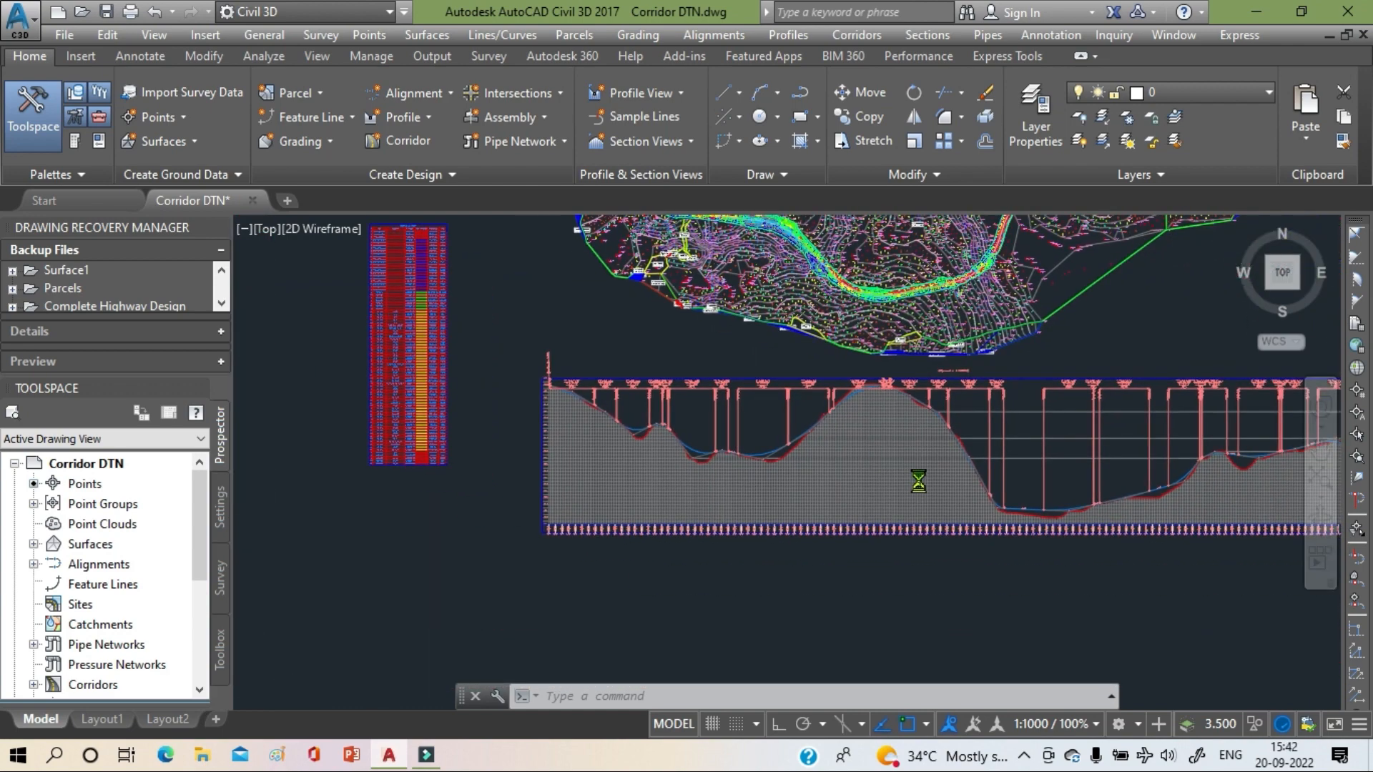
middle_drag(918, 481, 684, 460)
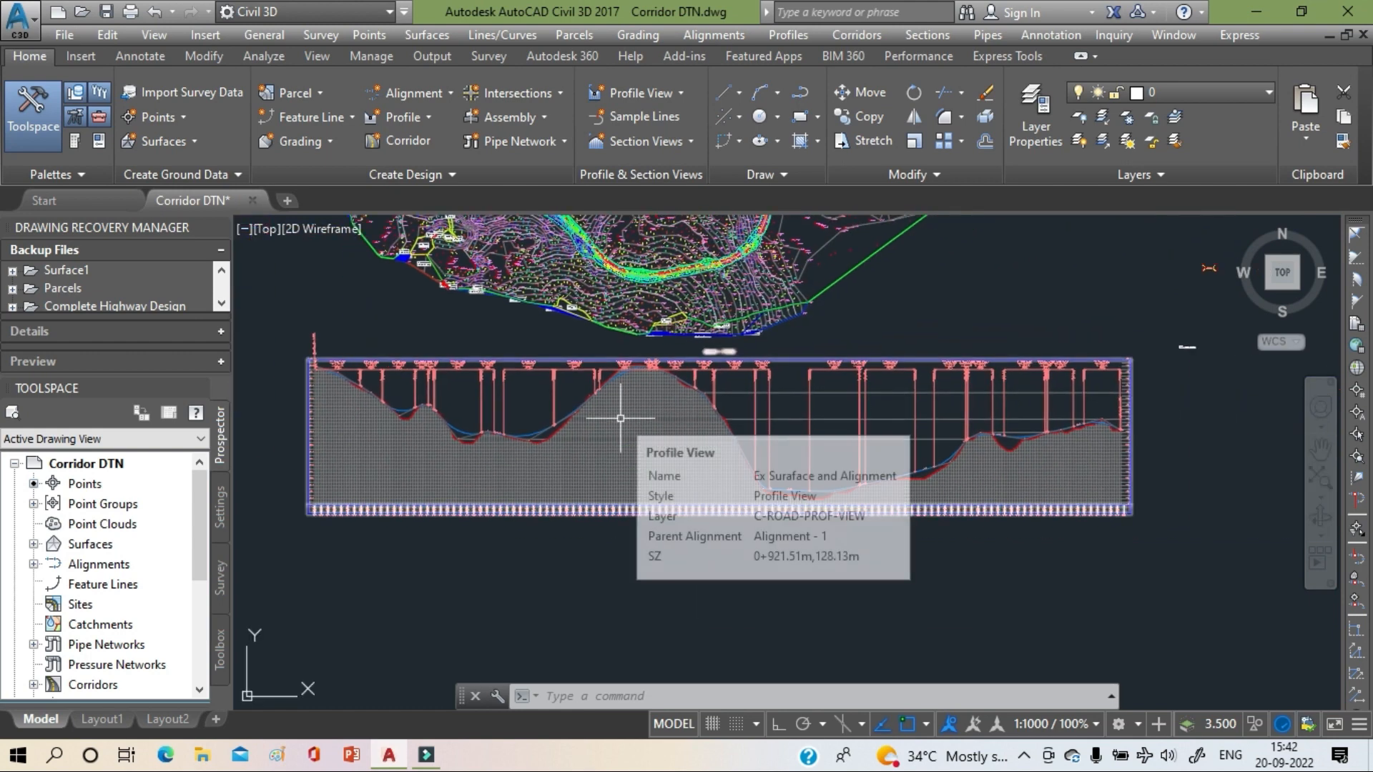
click(620, 418)
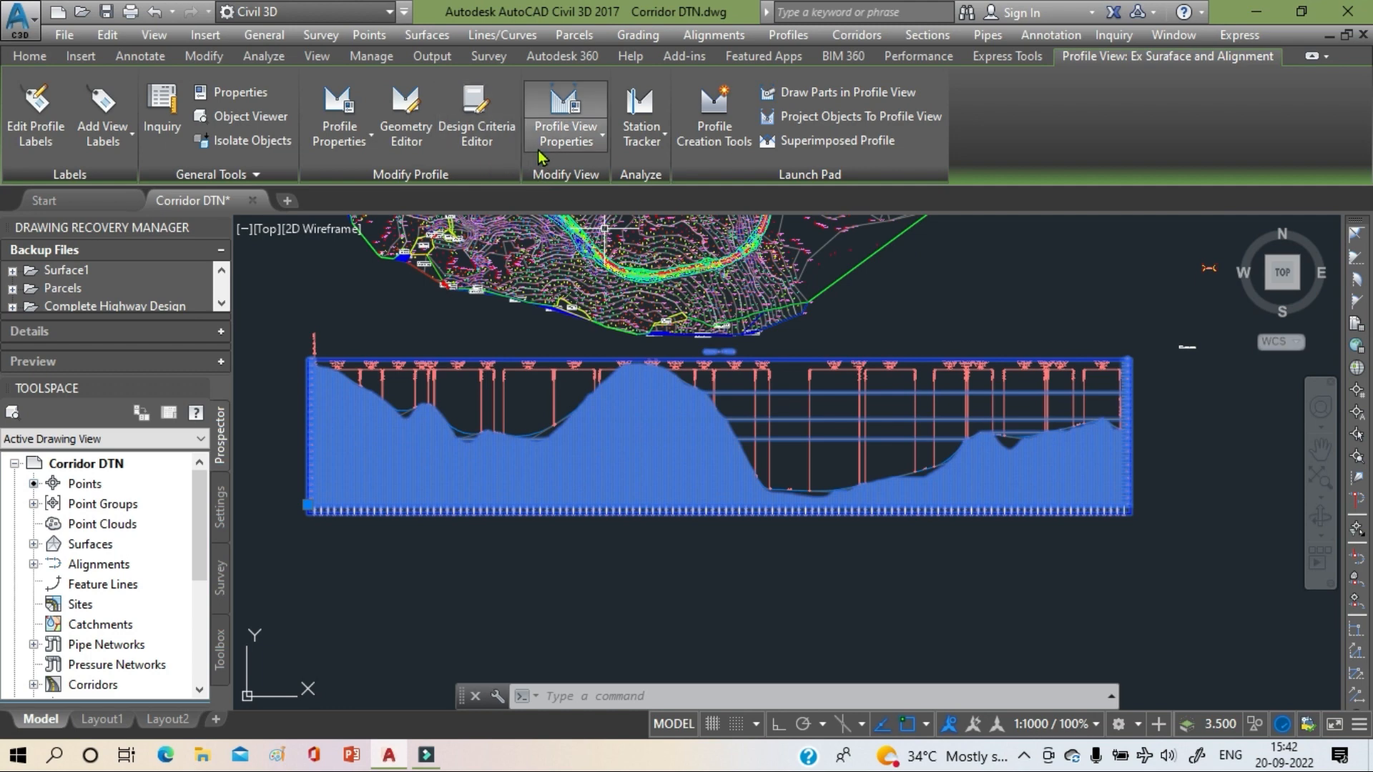
click(541, 157)
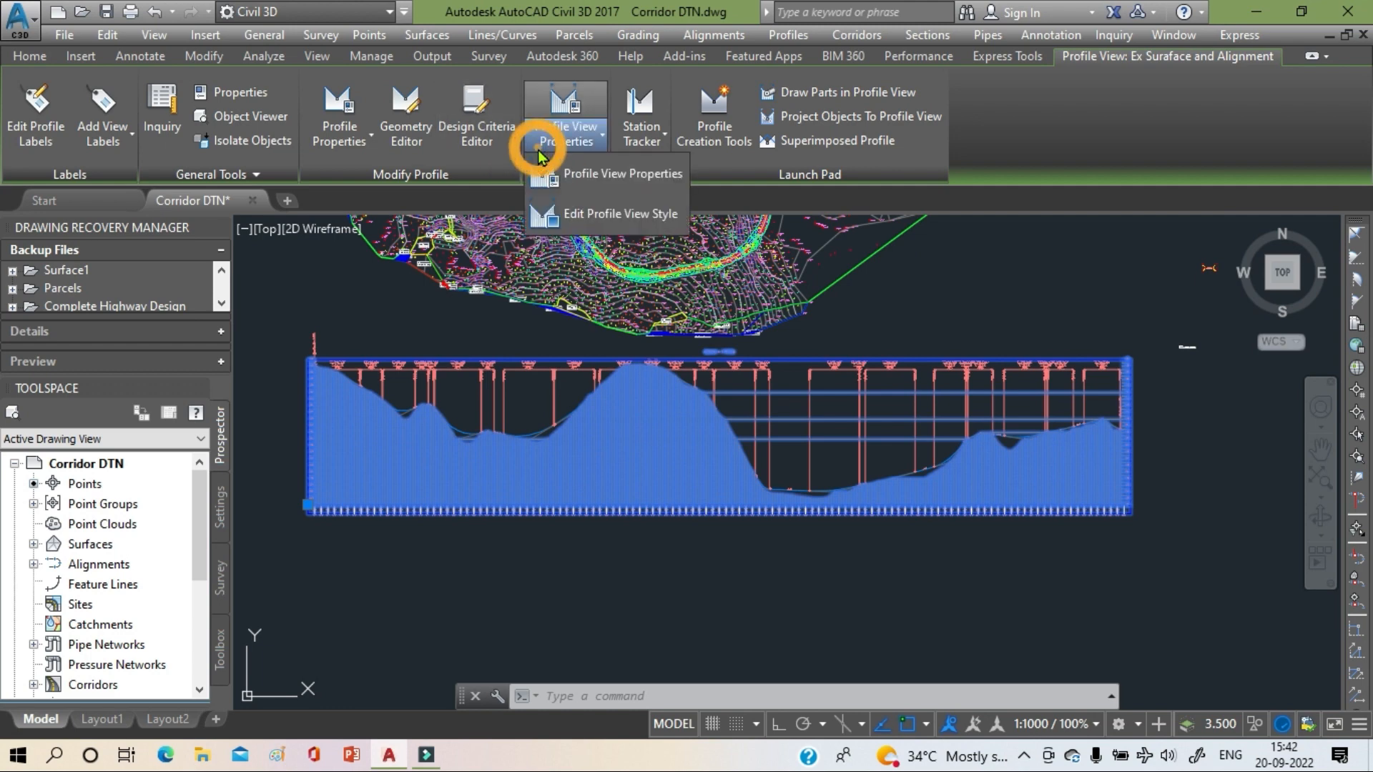
click(627, 214)
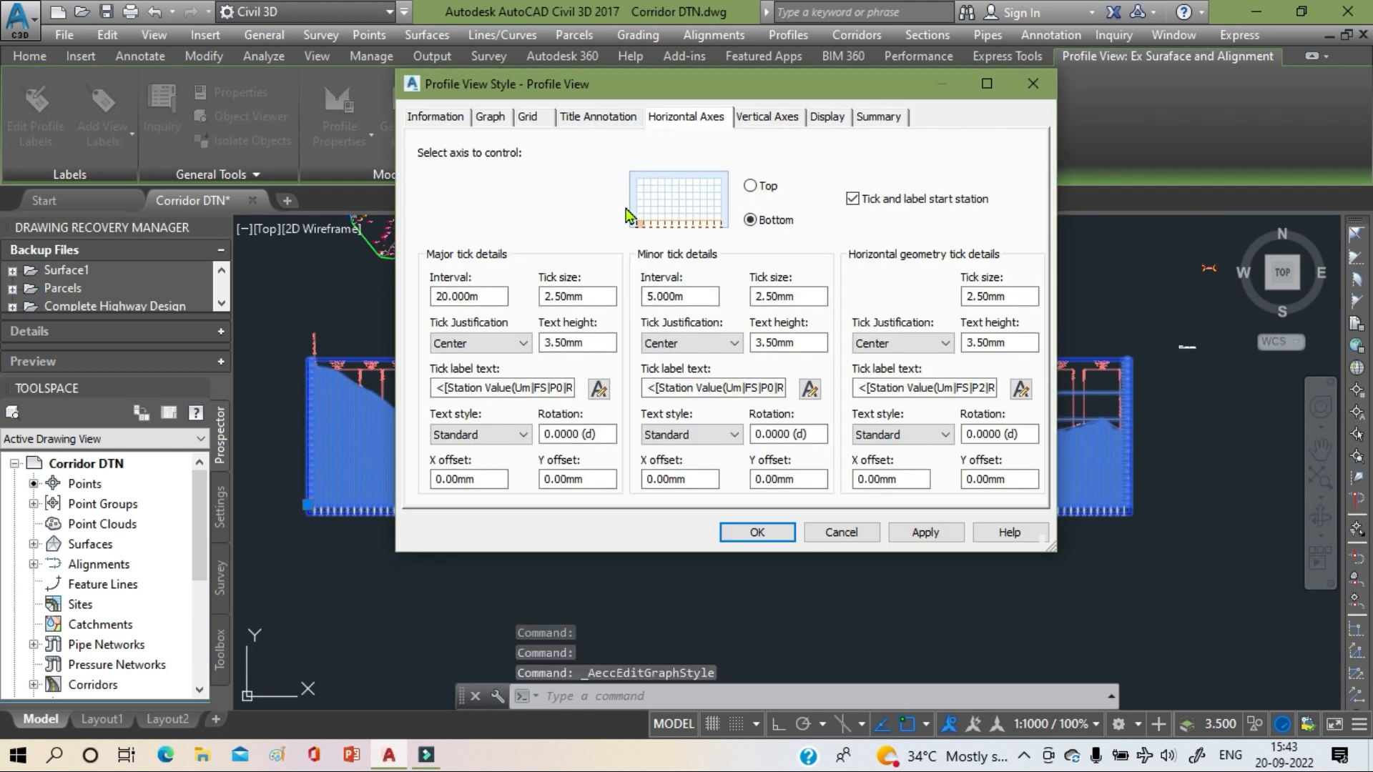
click(499, 119)
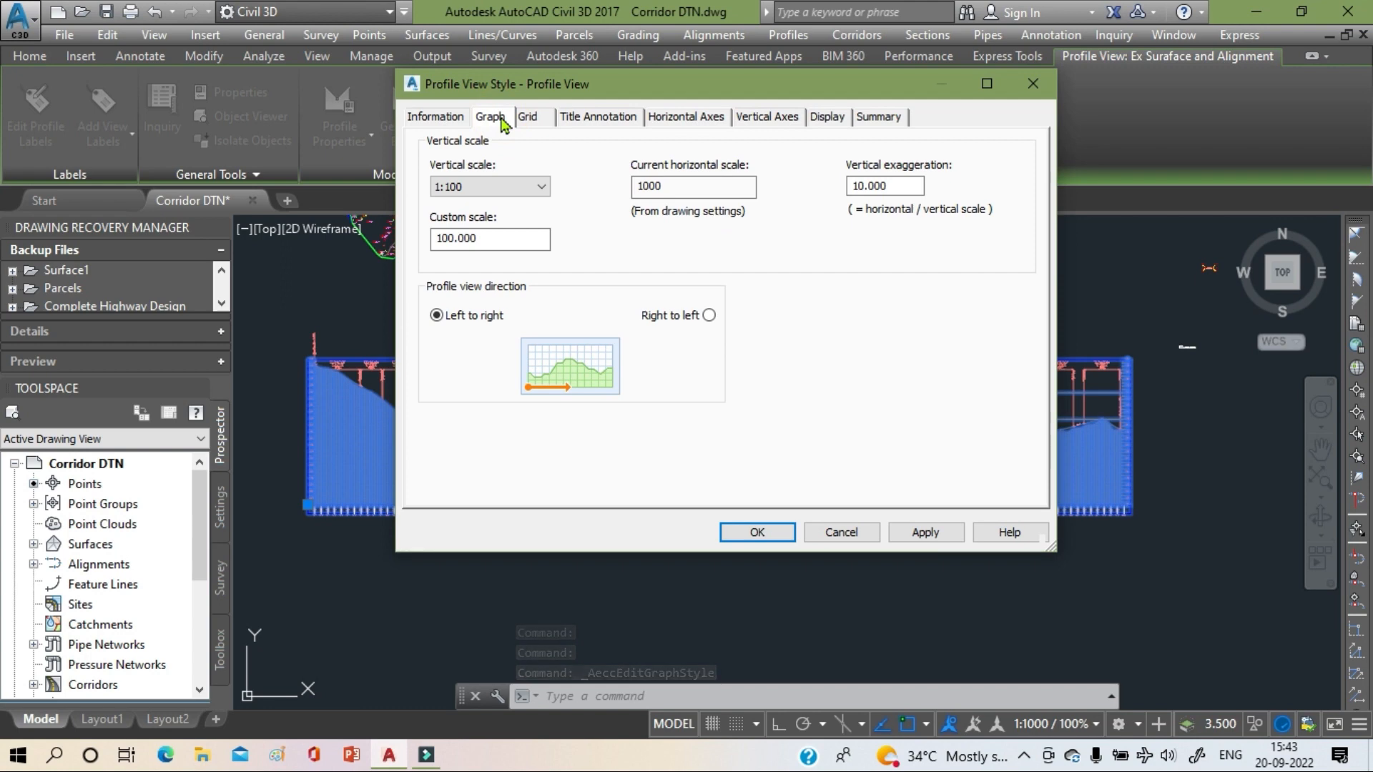
click(535, 123)
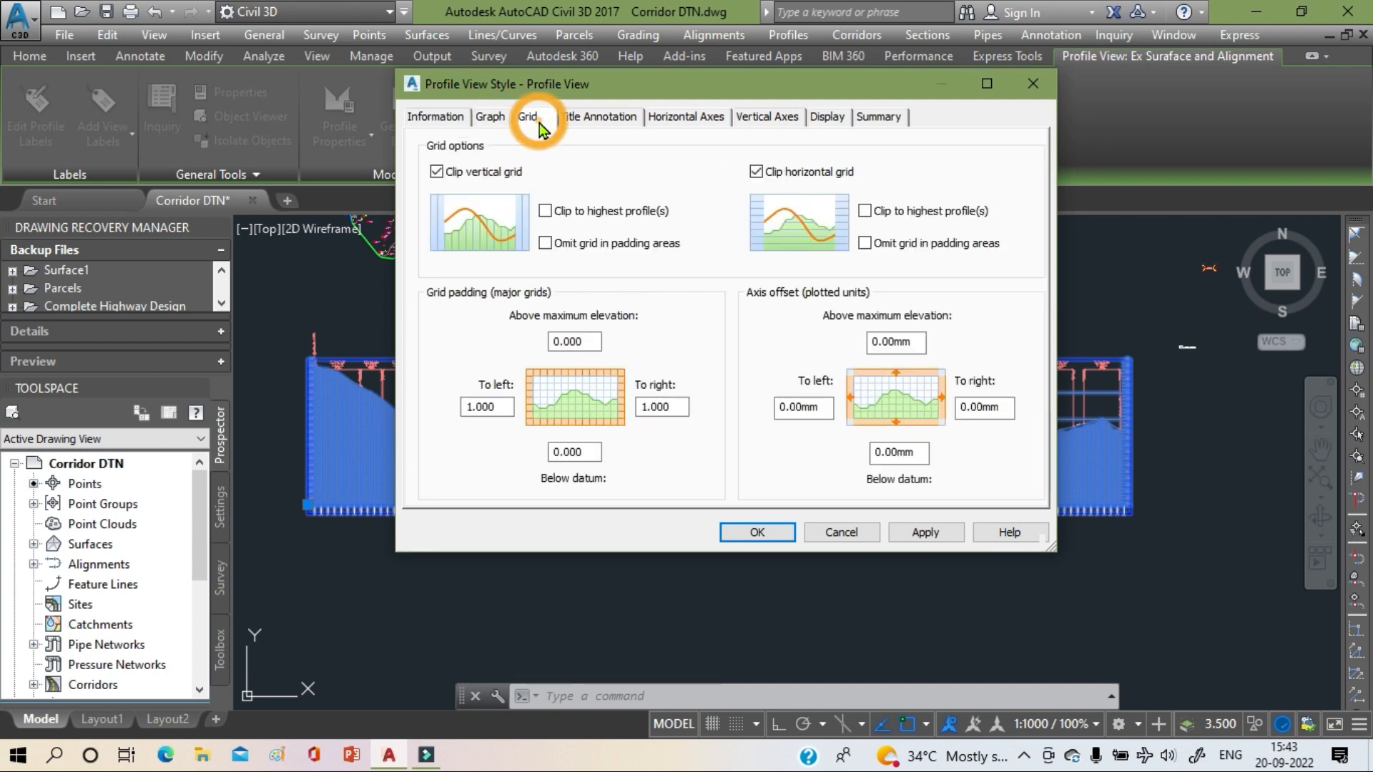
click(601, 120)
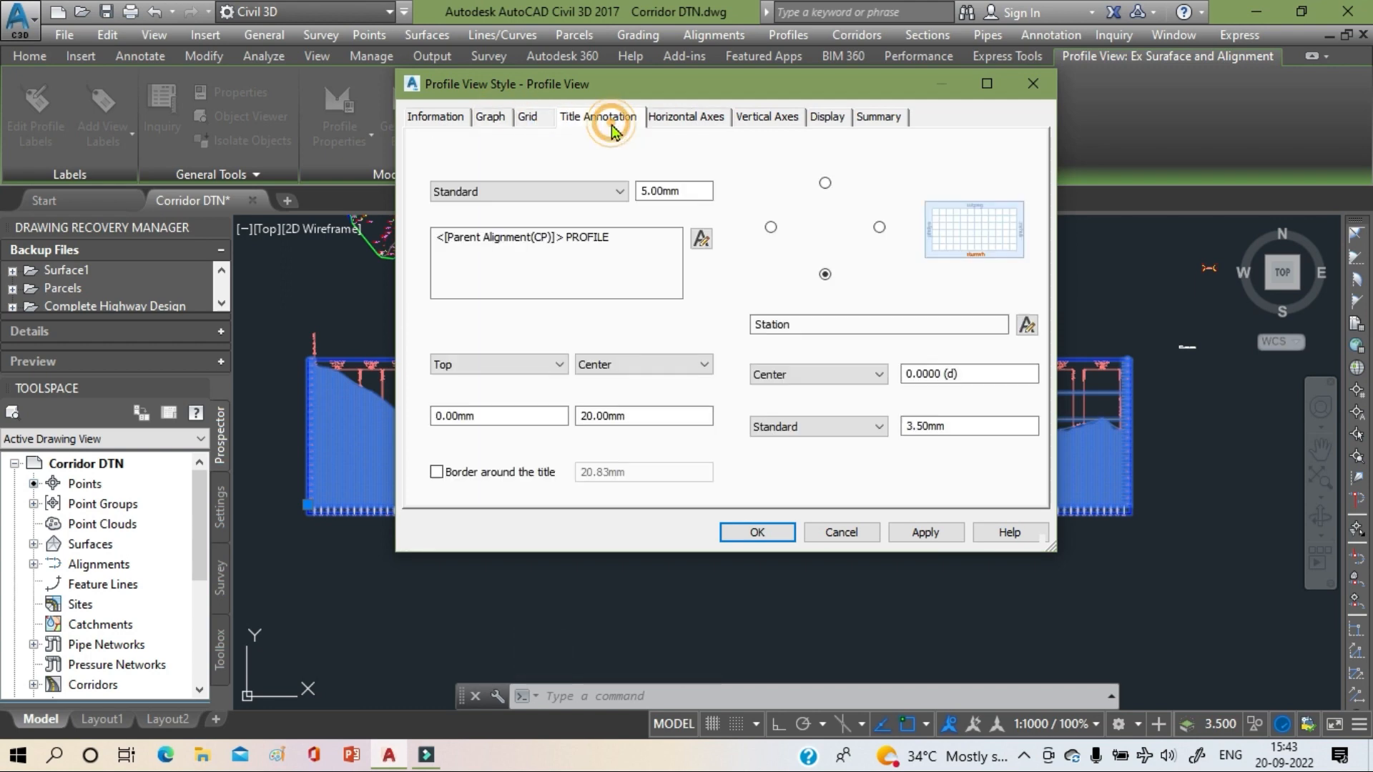
click(678, 121)
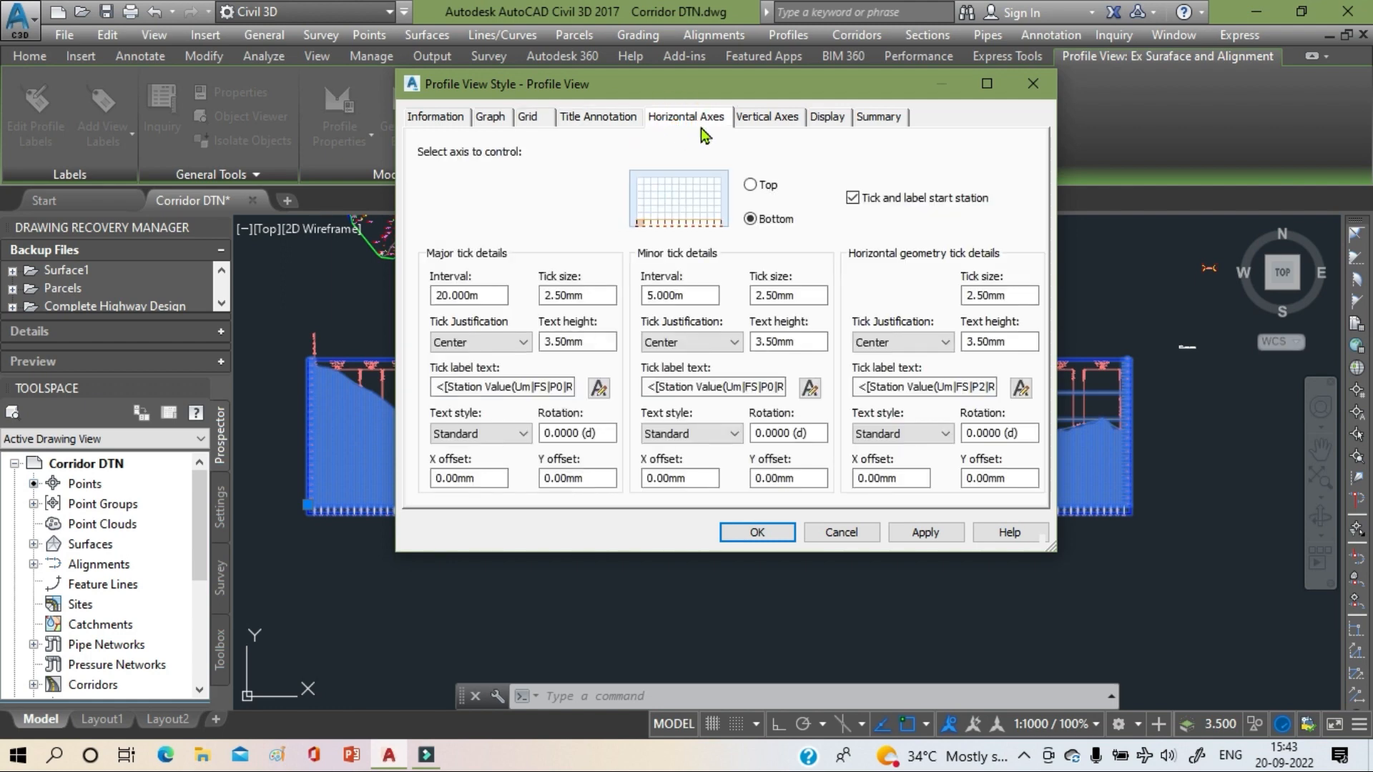
click(758, 120)
- Review the profile view style's component display in Plan direction, its summary and its general information, and close the style without changes
click(826, 122)
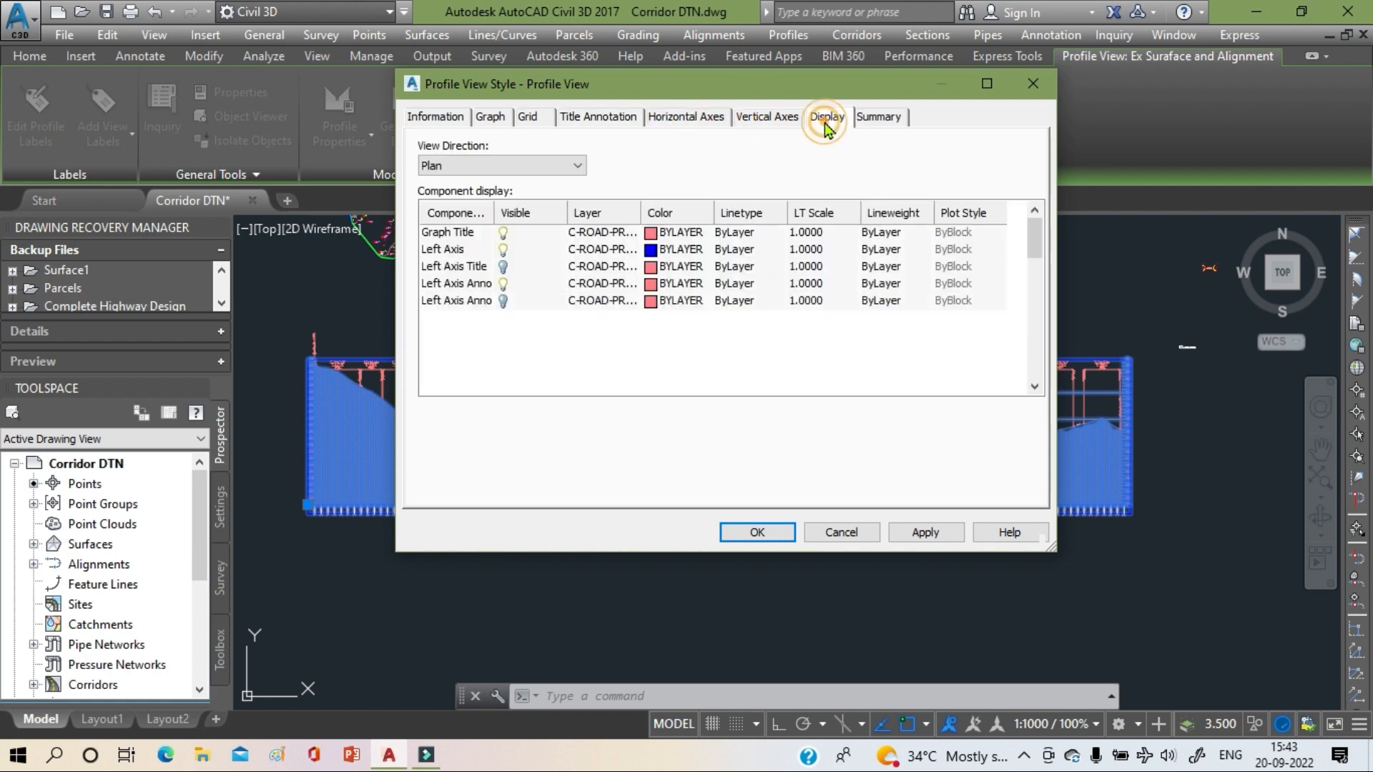
scroll(572, 357, down, 3)
scroll(572, 358, down, 3)
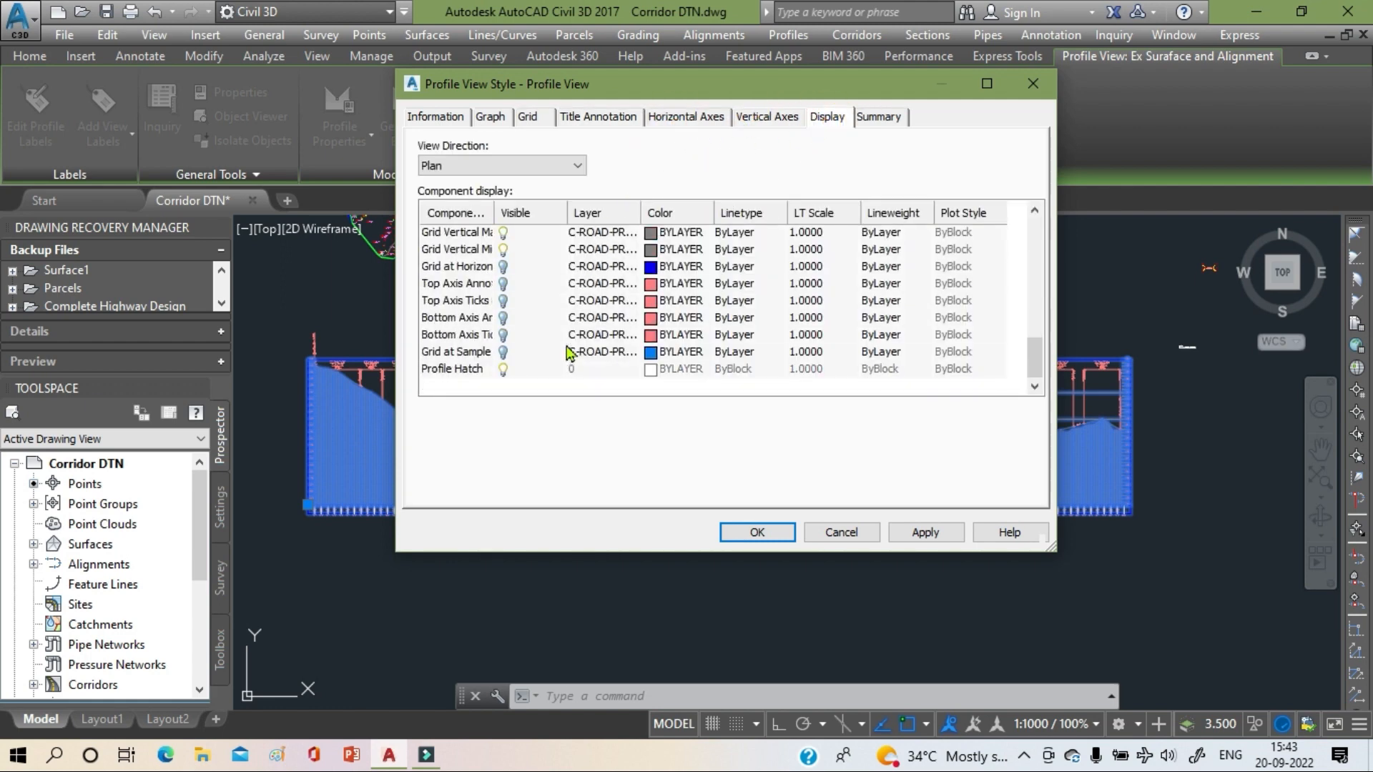
click(557, 168)
click(562, 180)
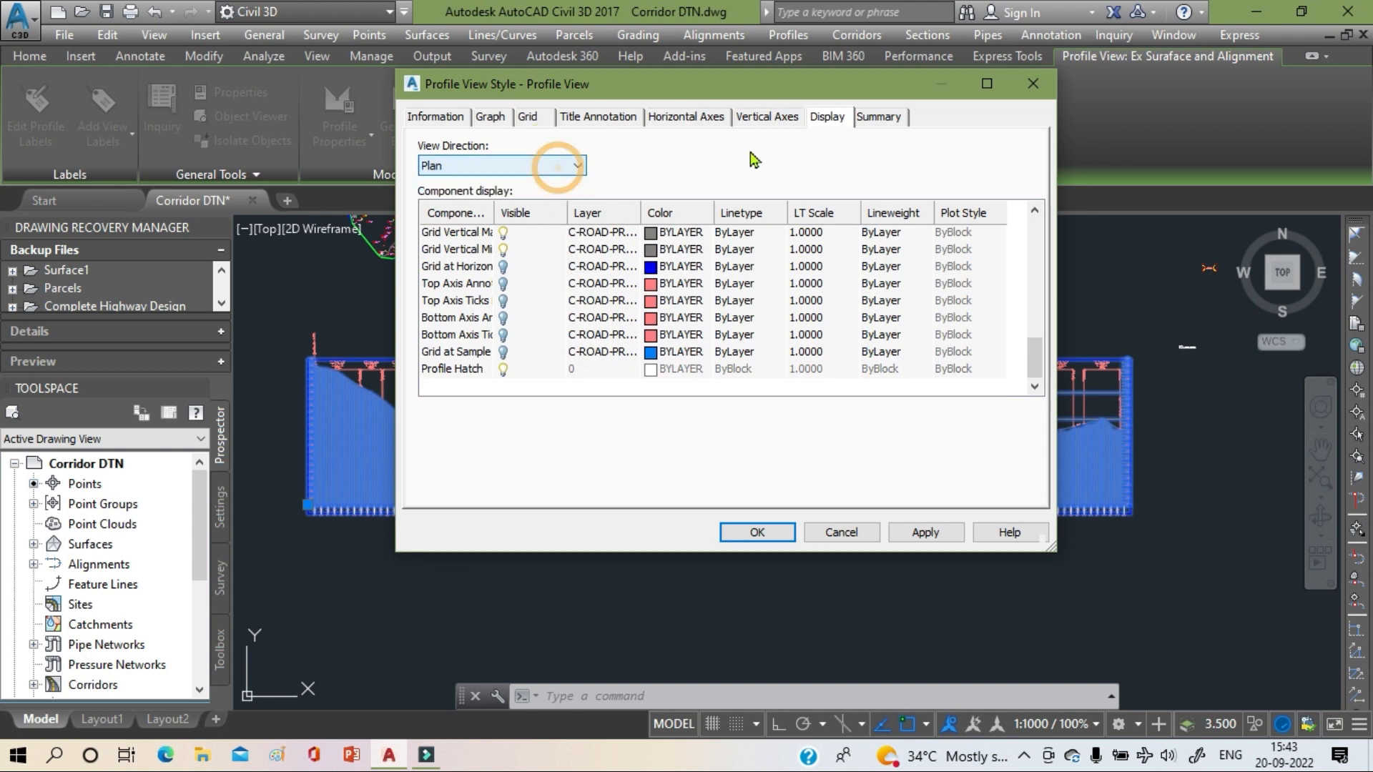
click(877, 118)
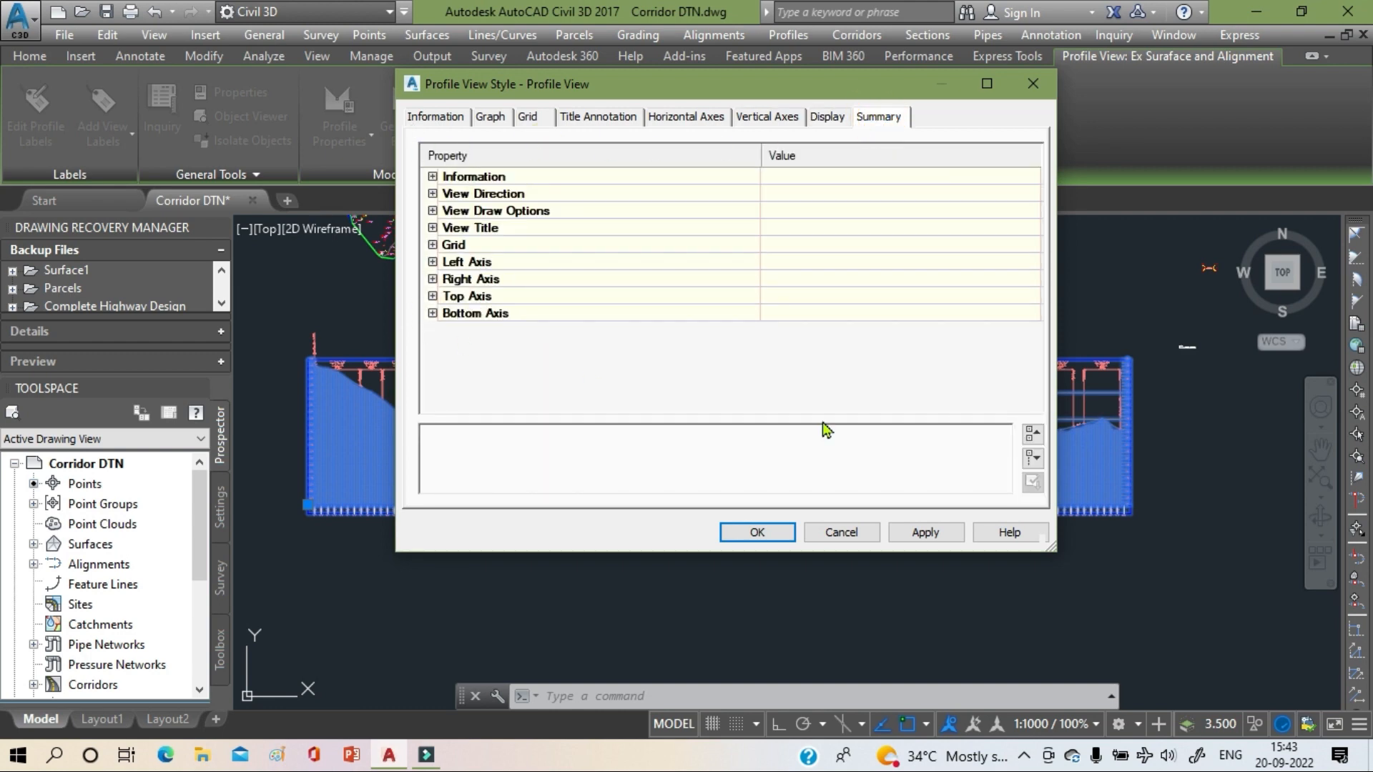
click(453, 118)
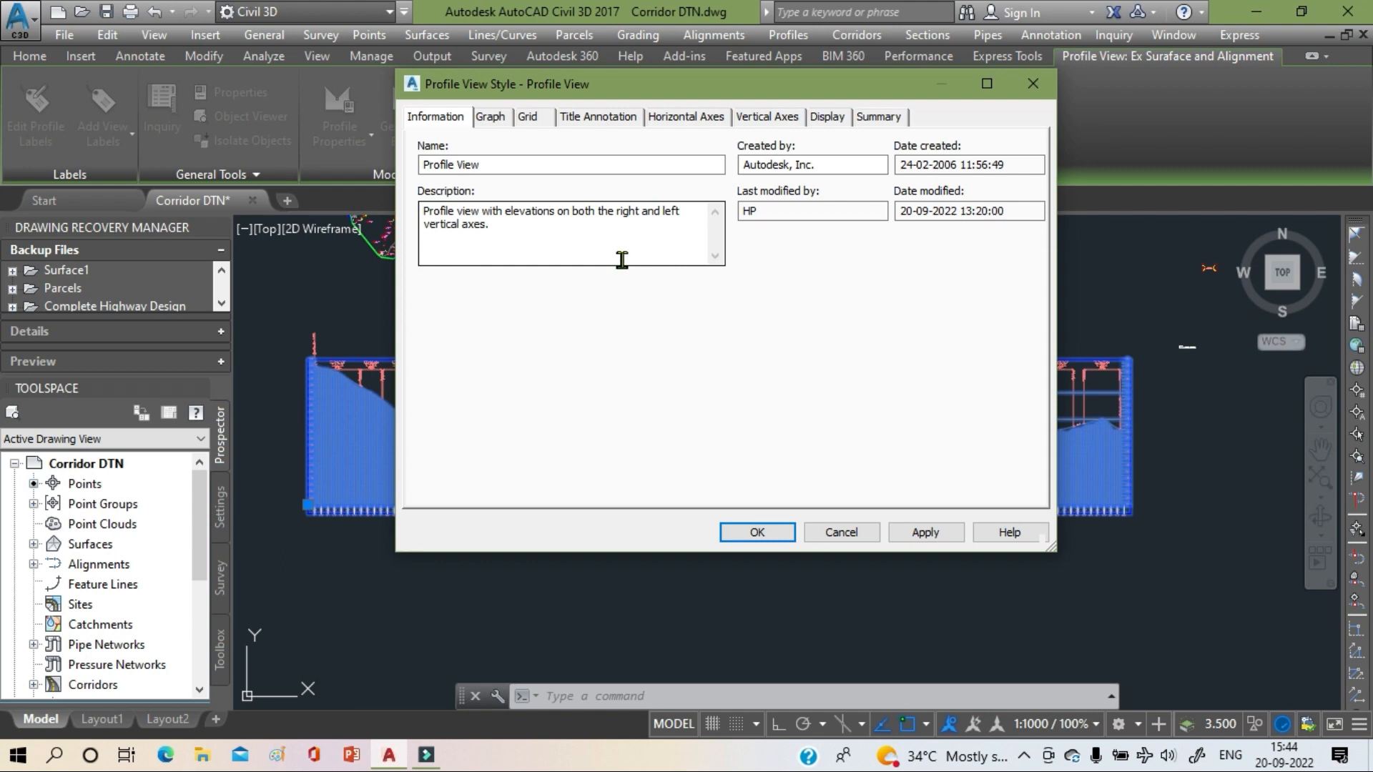
click(1033, 84)
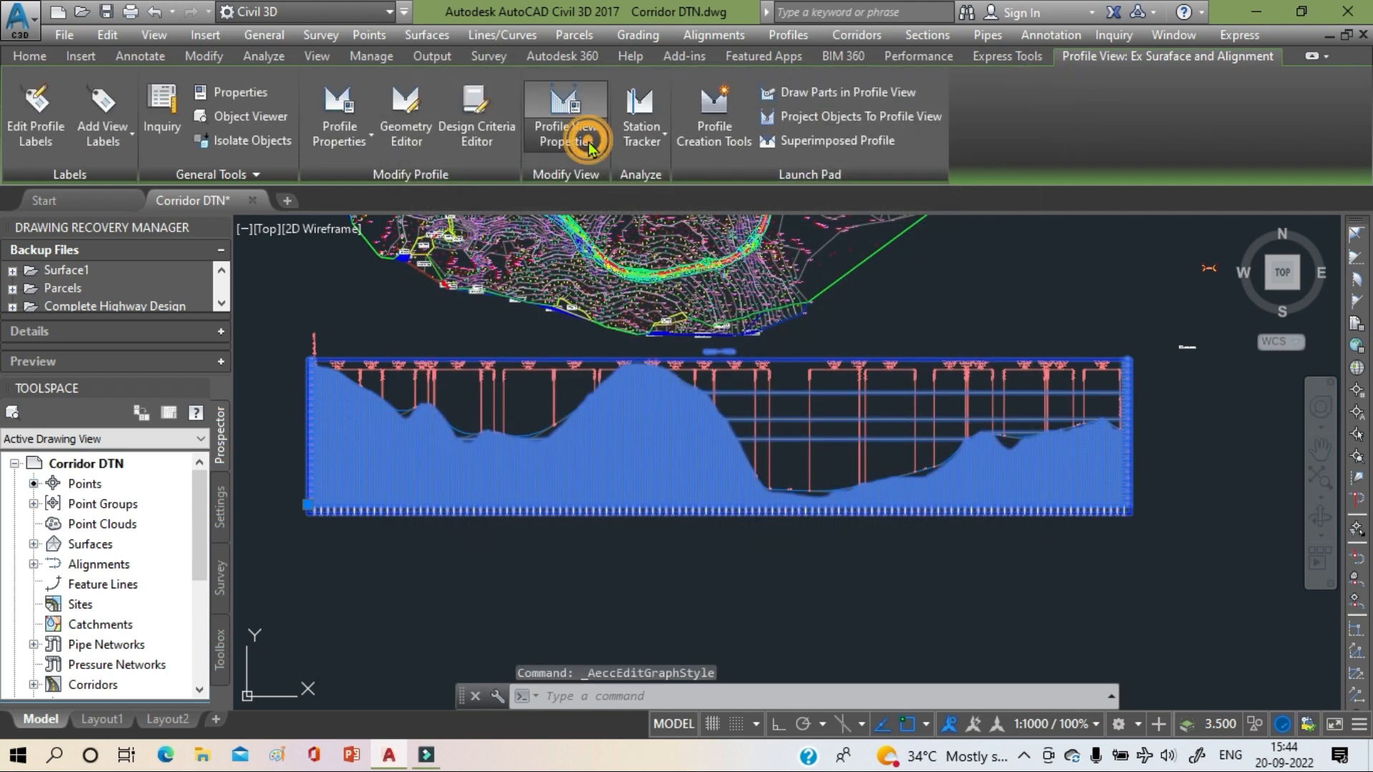
- Add a cut area hatch and a fill area hatch between the existing surface and design profiles in the profile view's properties
click(580, 133)
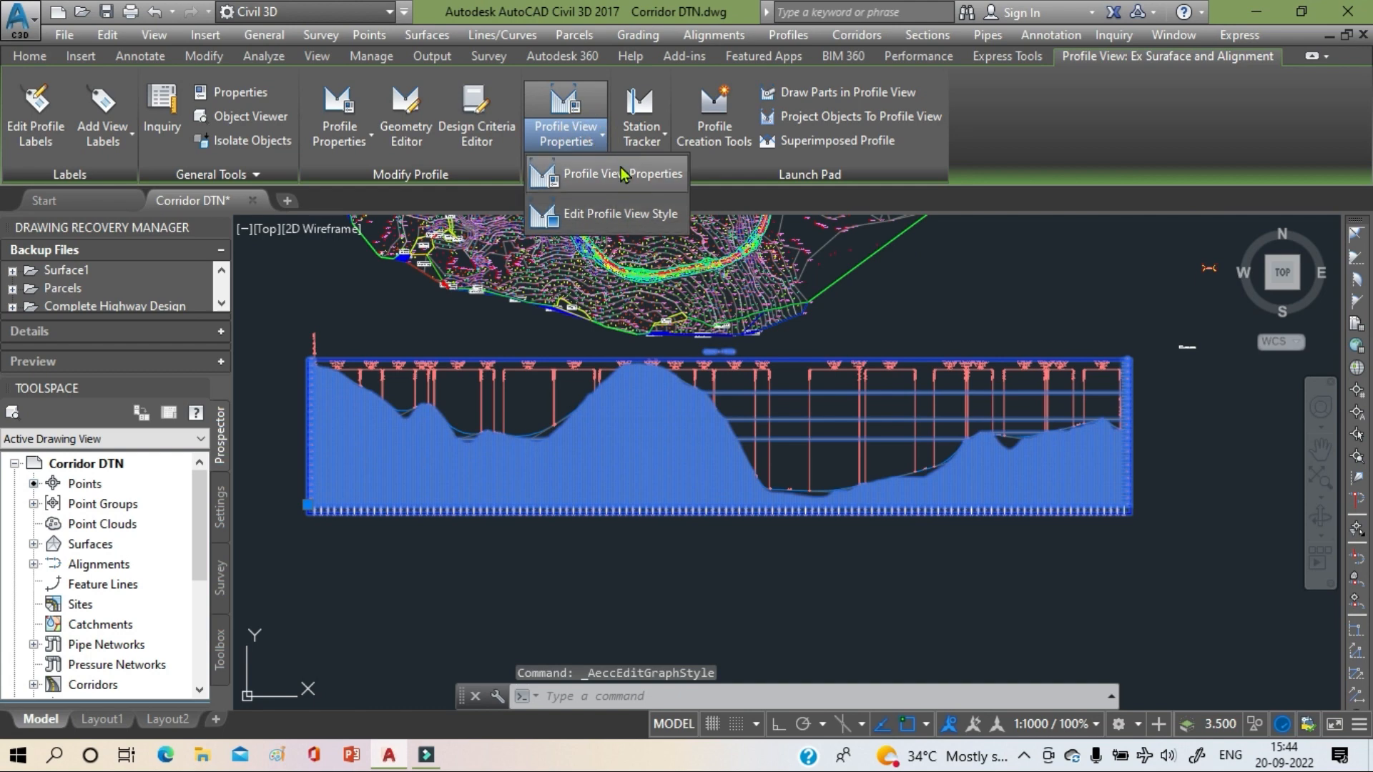
click(624, 176)
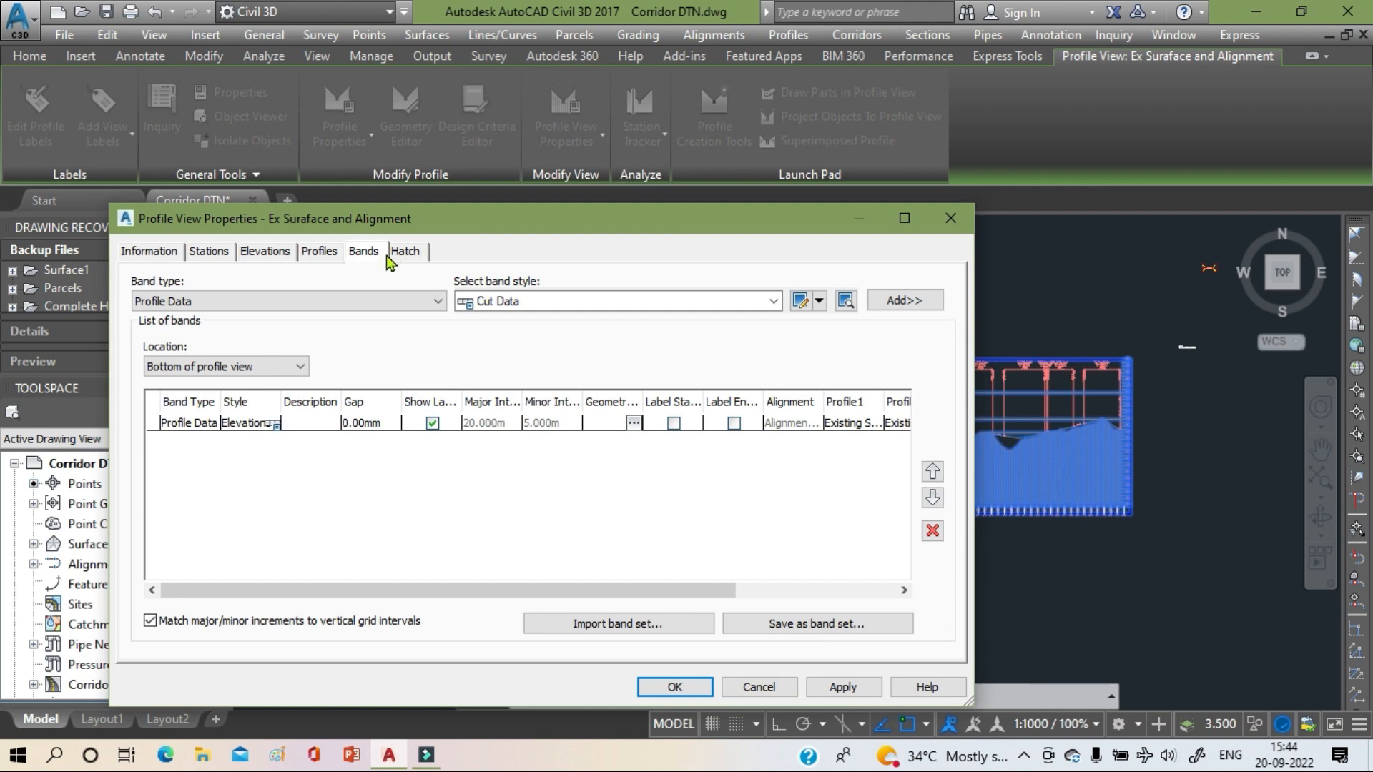
drag(455, 227, 485, 130)
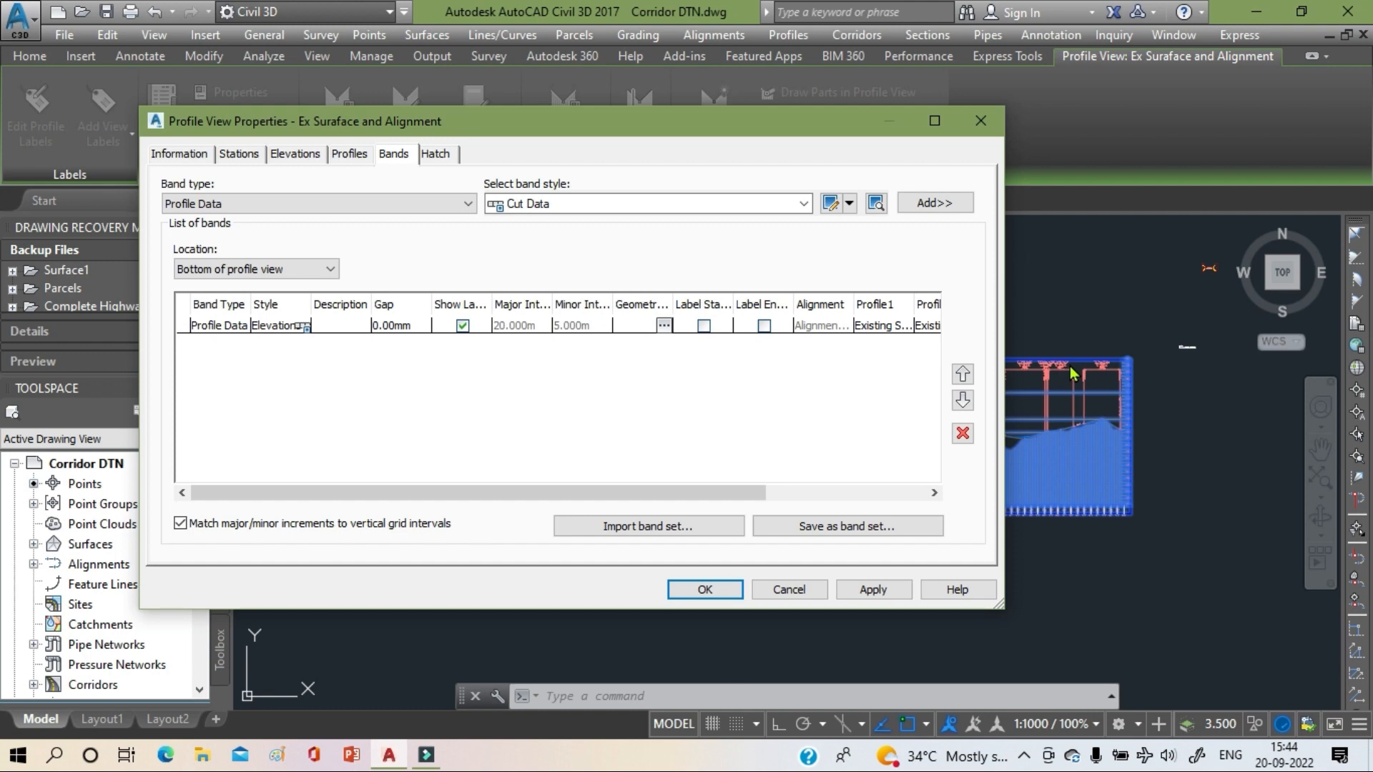
click(437, 154)
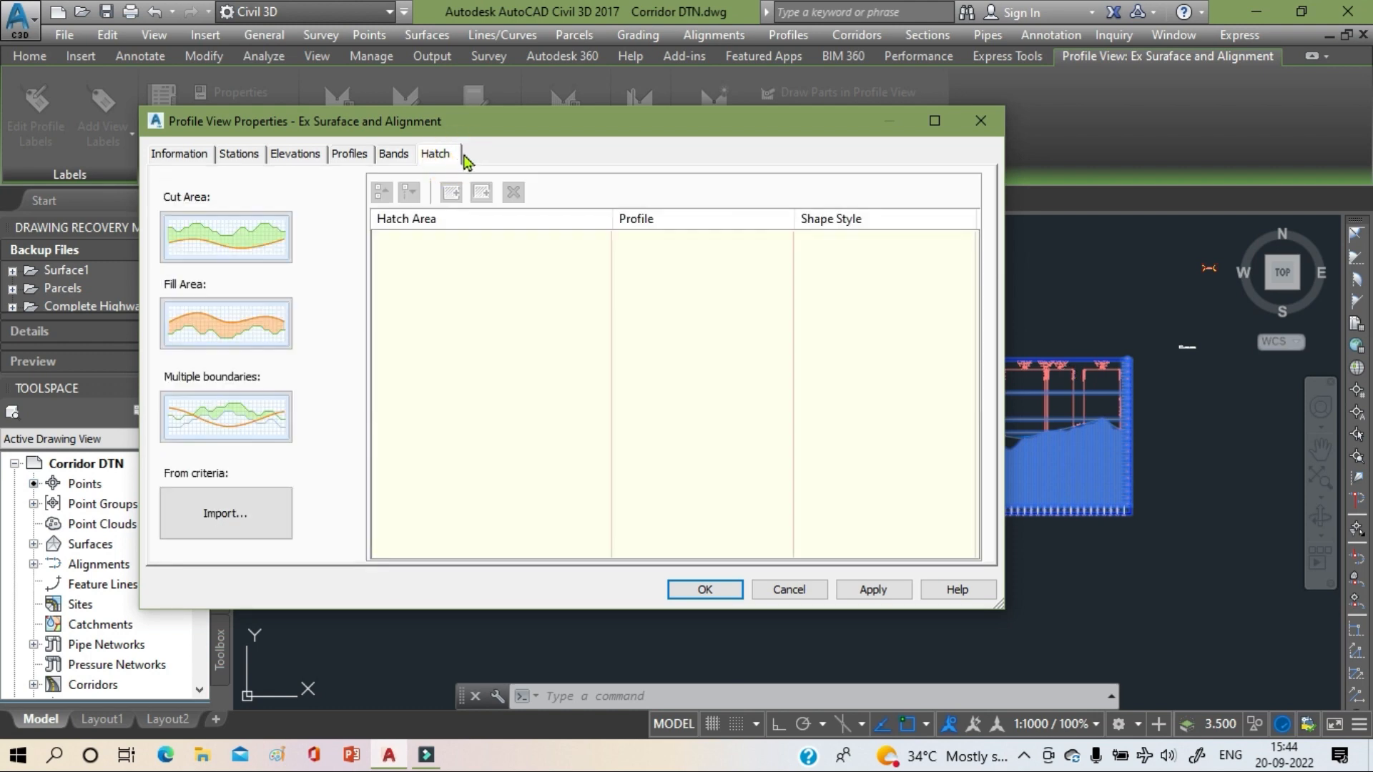
click(271, 235)
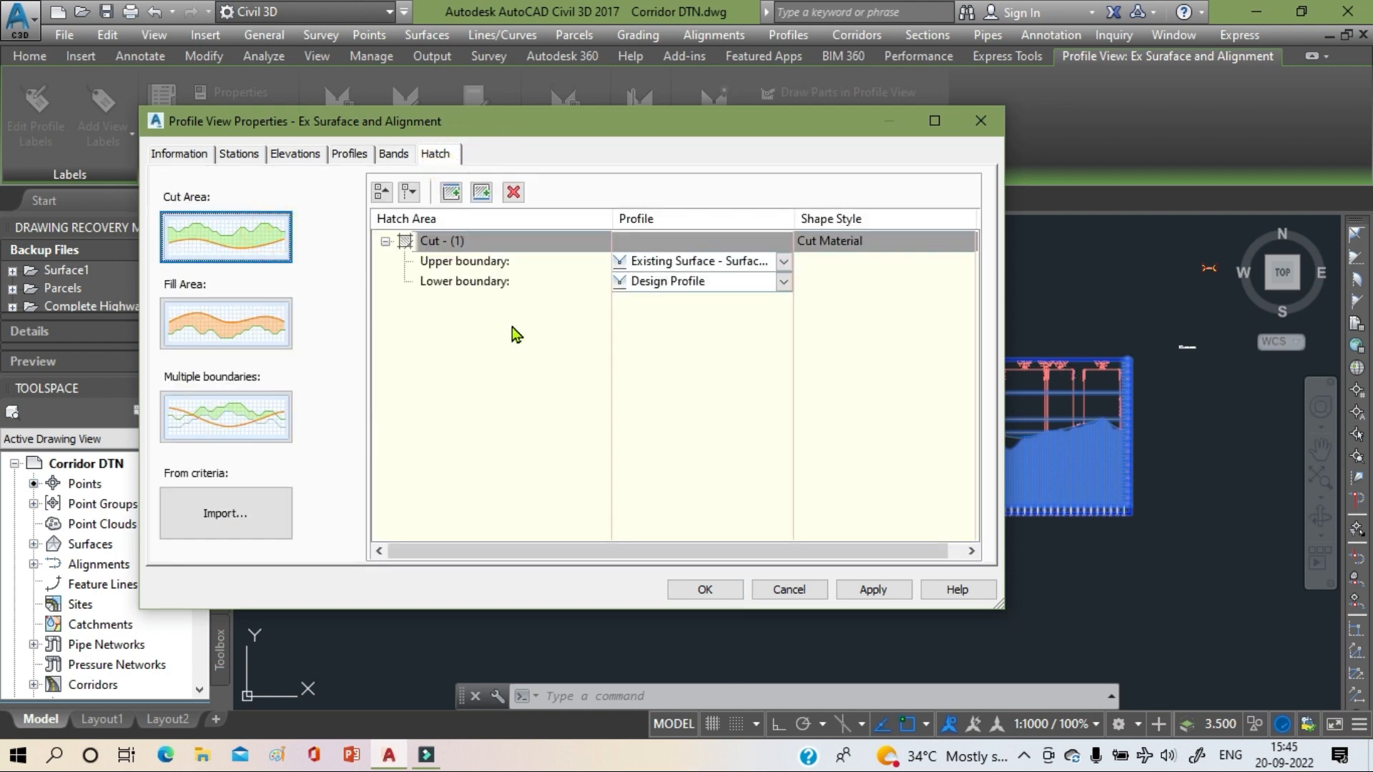
click(223, 330)
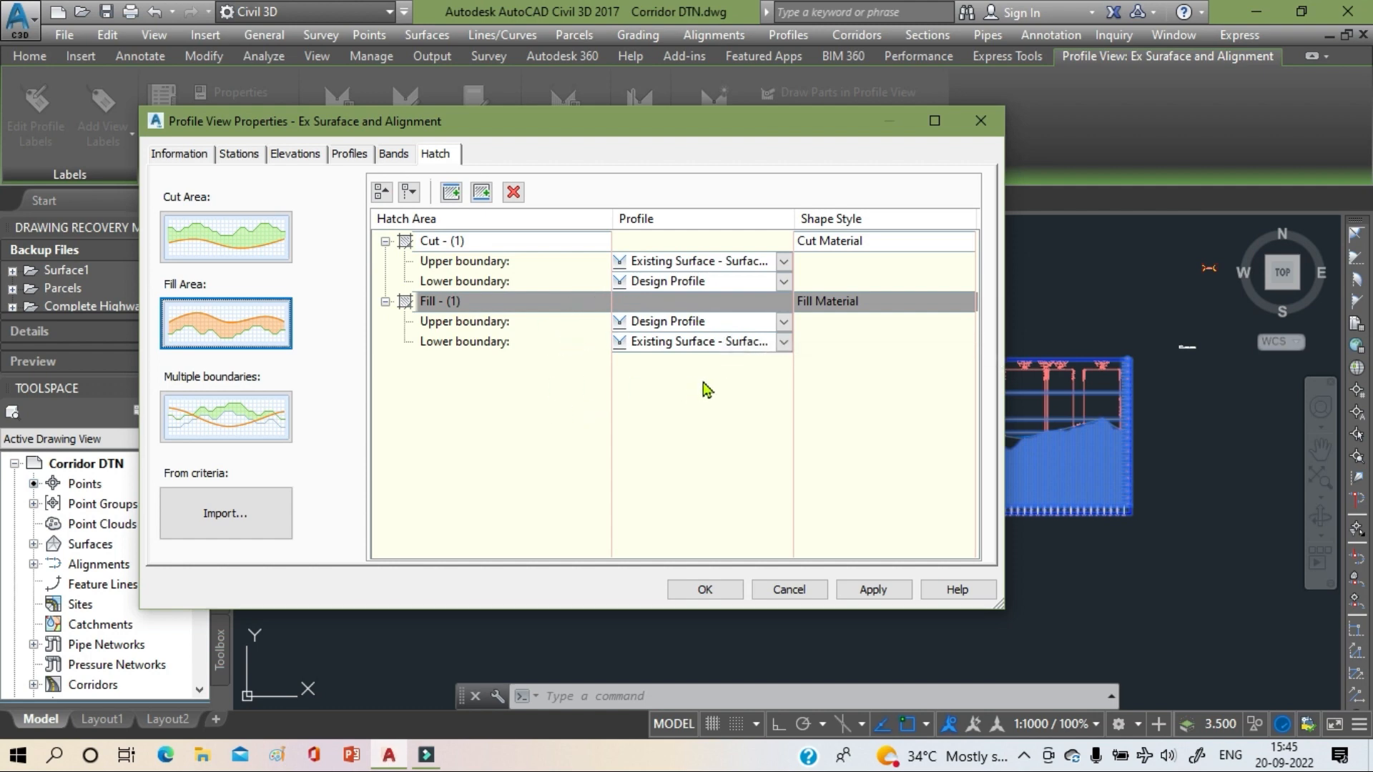
- Keep Existing Surface - Surface (1) as the cut hatch's upper boundary and Design Profile as its lower boundary, and apply the profile view properties
click(786, 285)
click(787, 284)
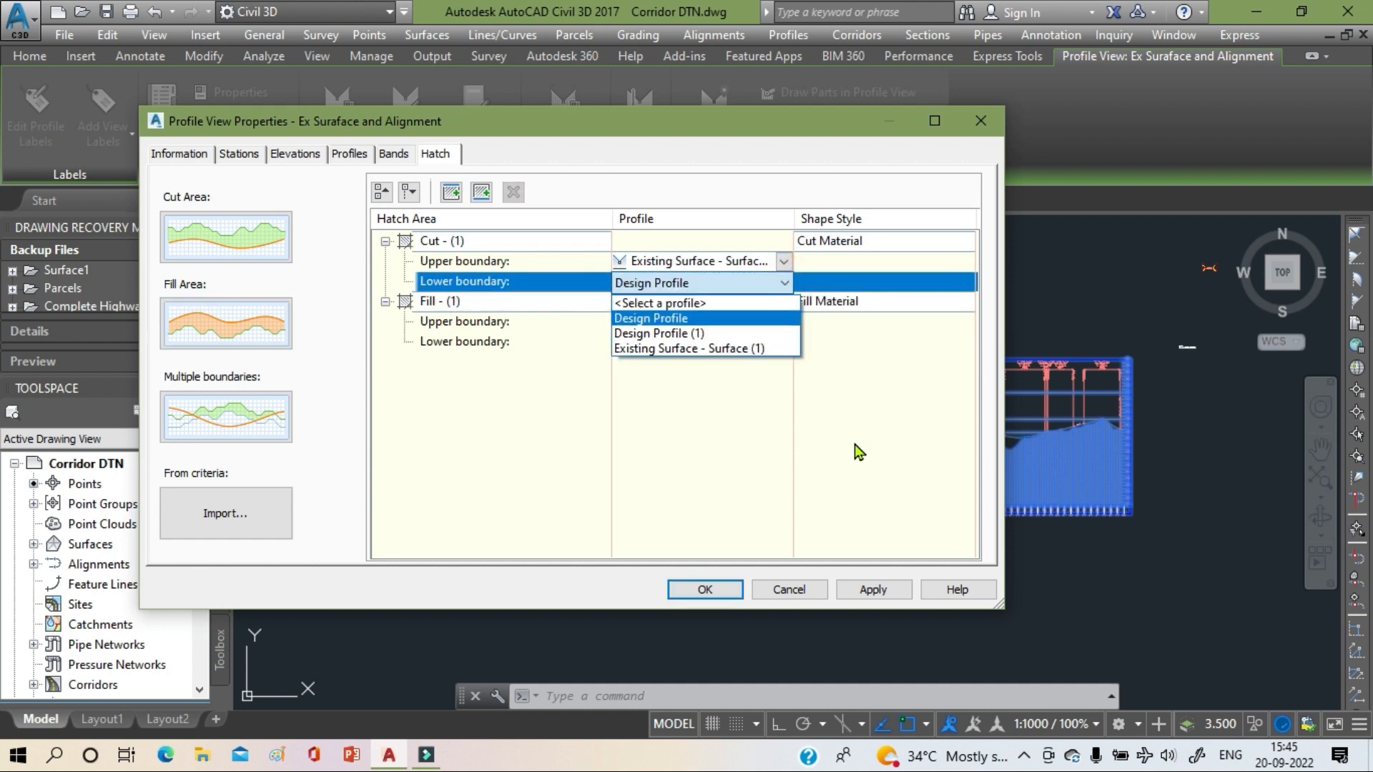
click(855, 444)
click(784, 261)
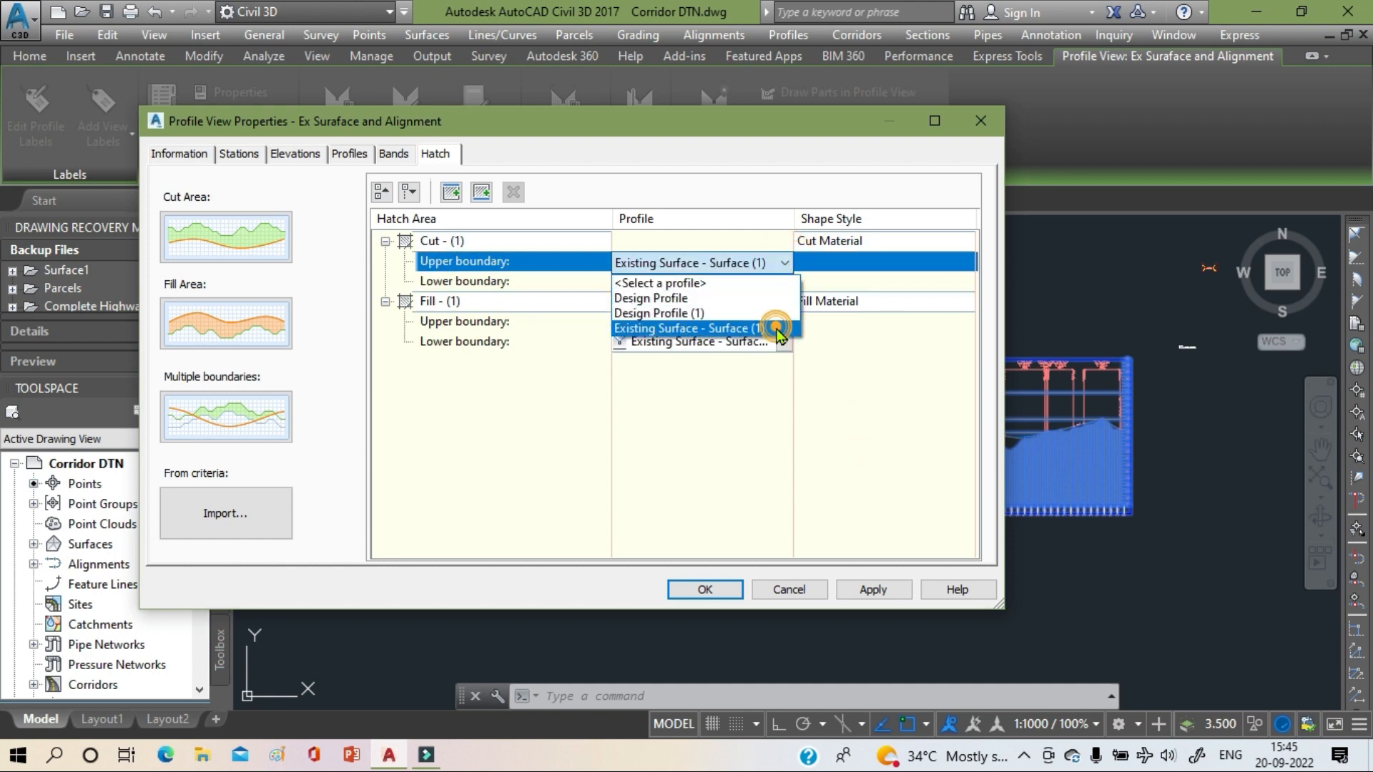
click(872, 440)
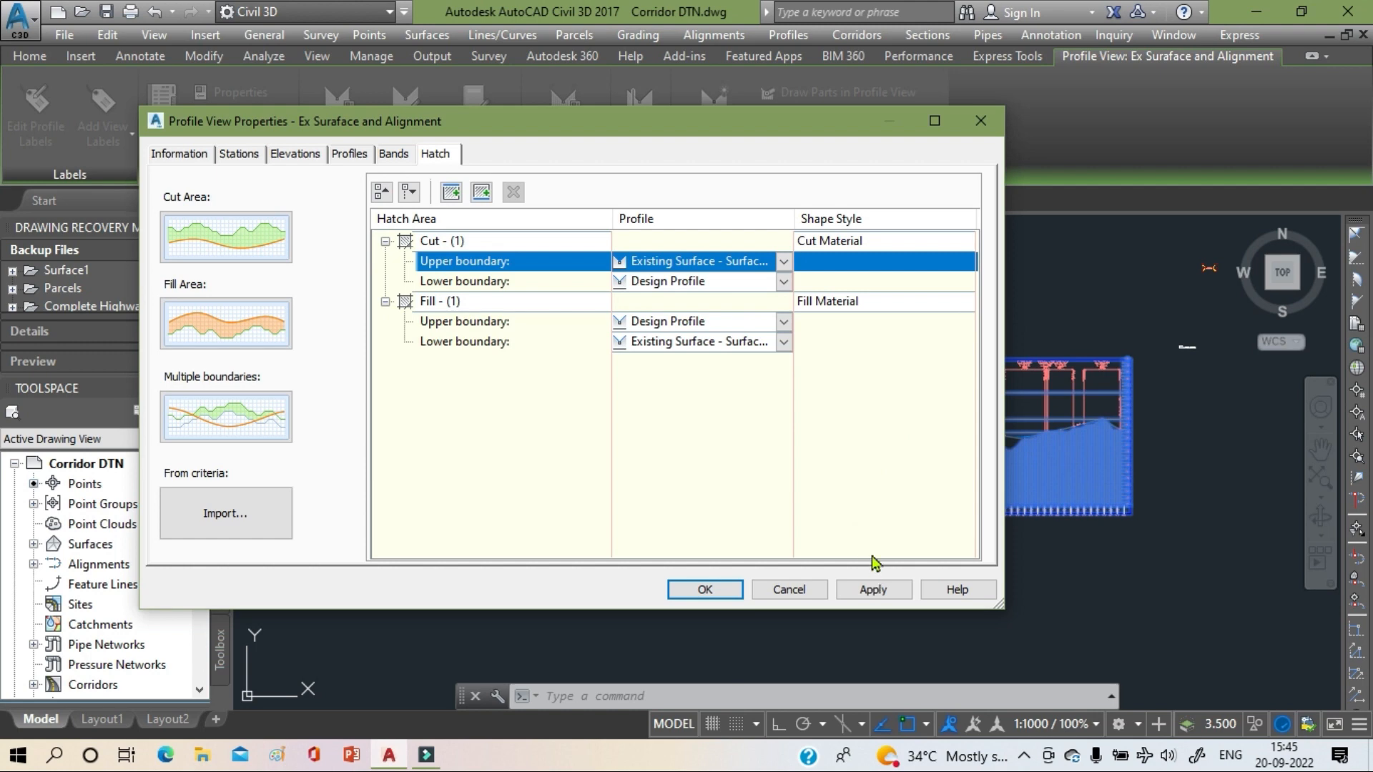
click(860, 598)
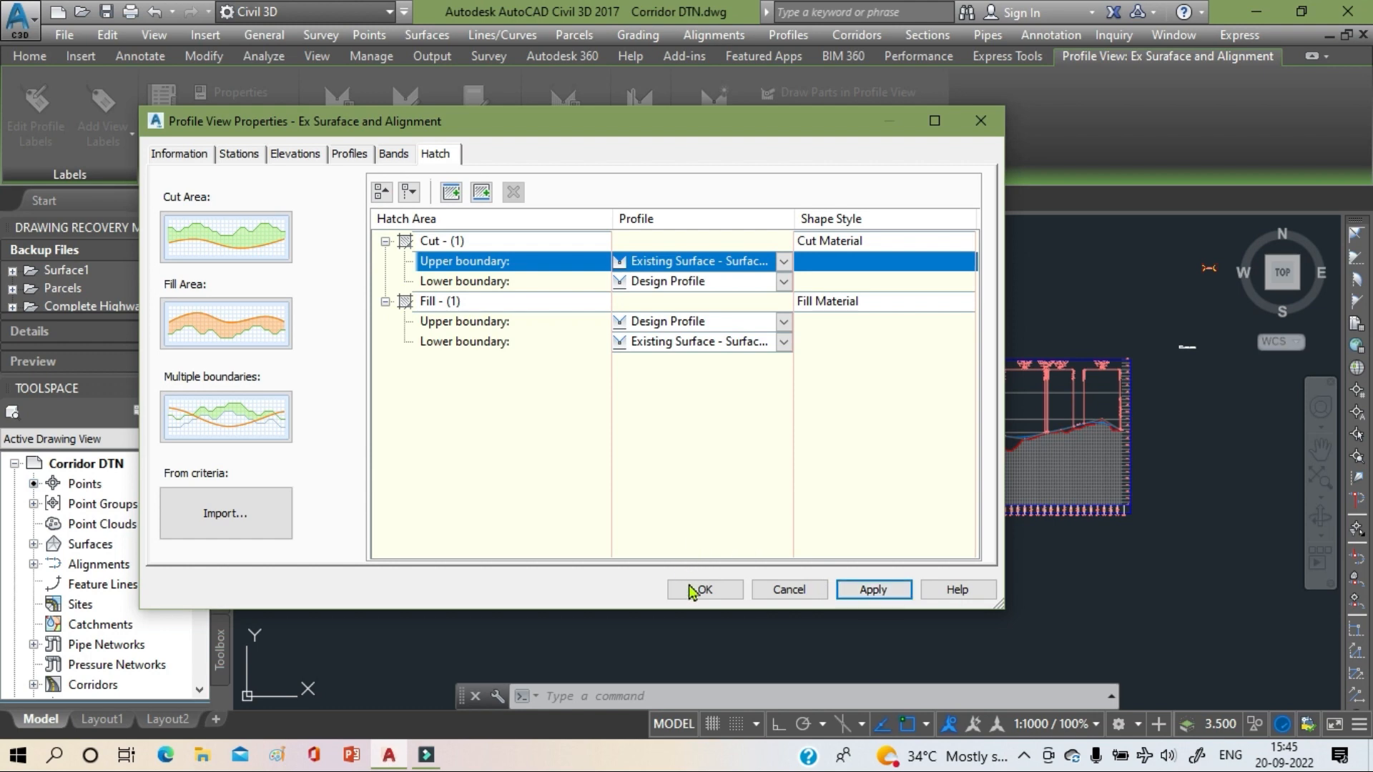
click(700, 591)
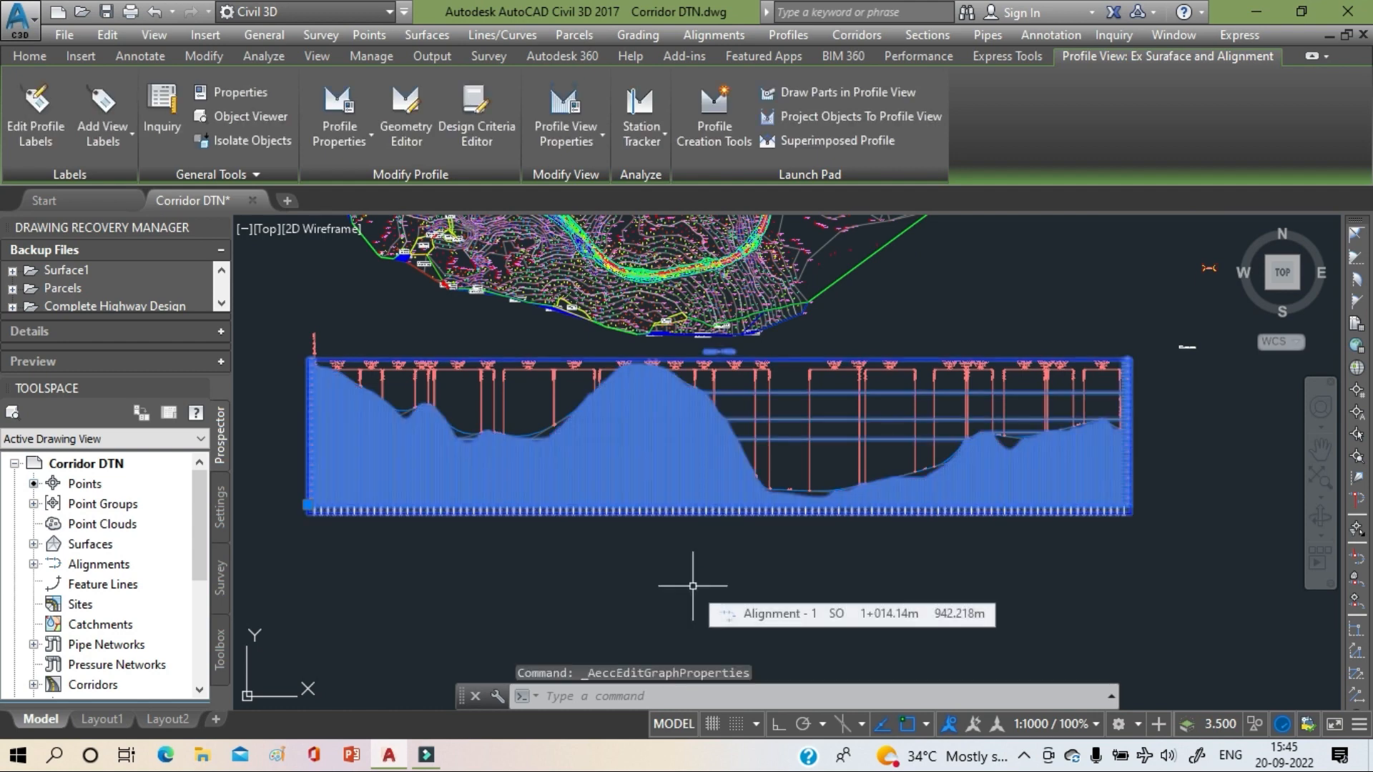
- Deselect the profile view and inspect the areas between the design and ground lines at the crest and the valley for cut and fill hatching
key(Escape)
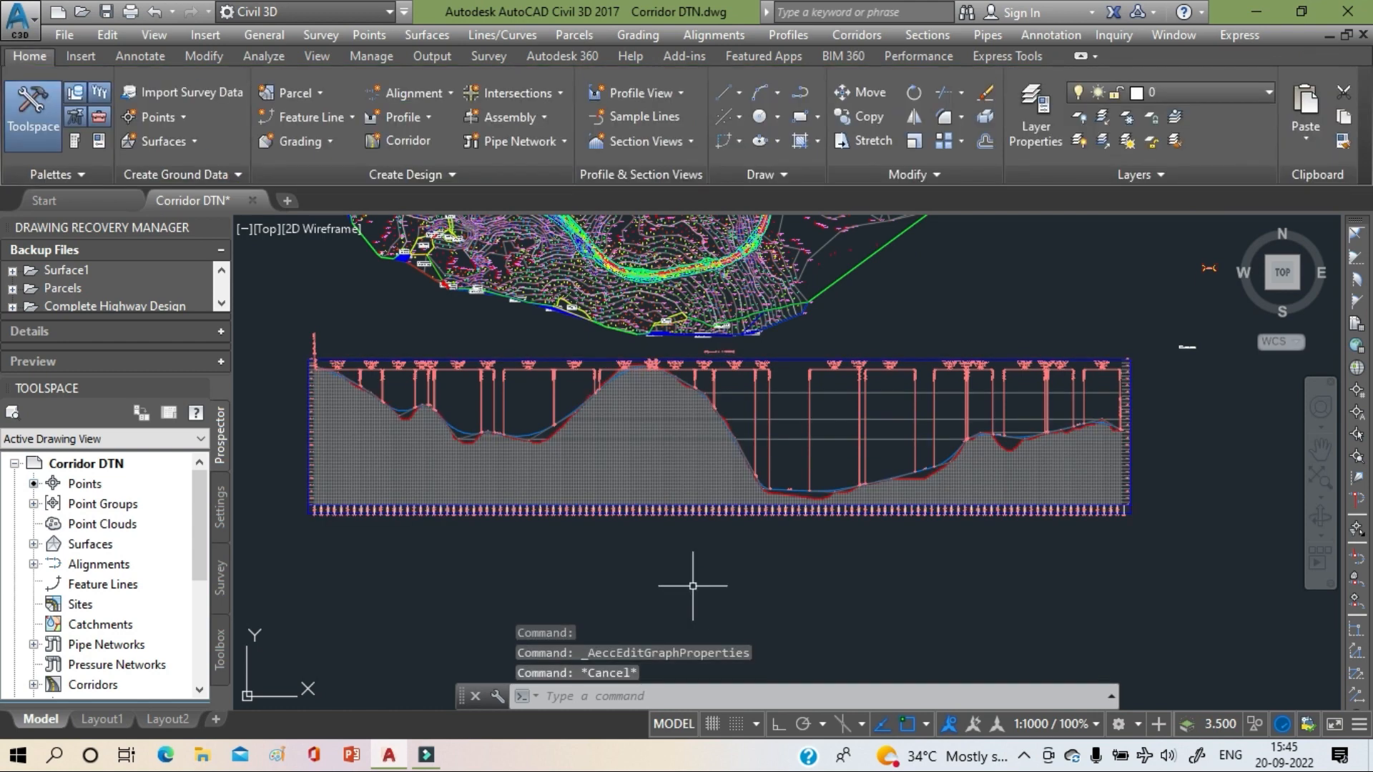
scroll(647, 366, up, 5)
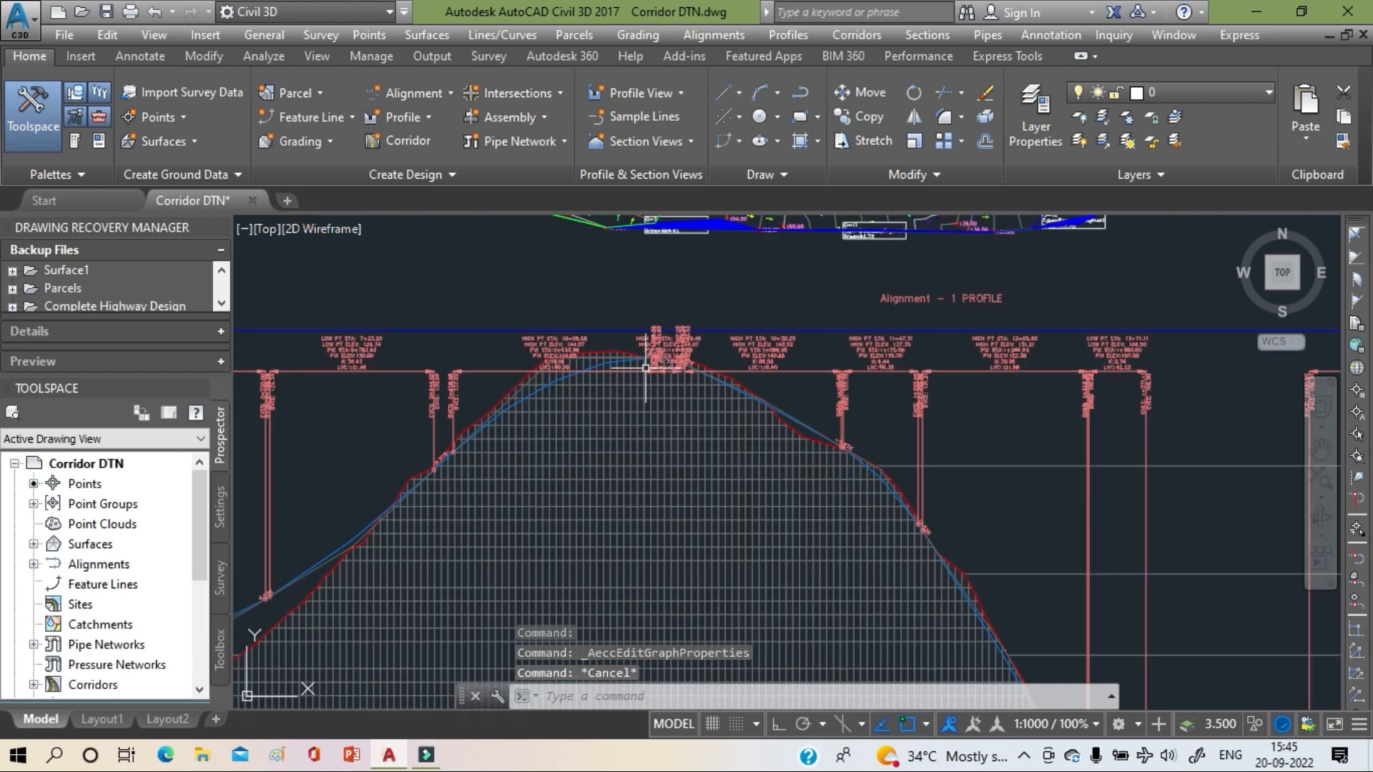
scroll(563, 380, up, 4)
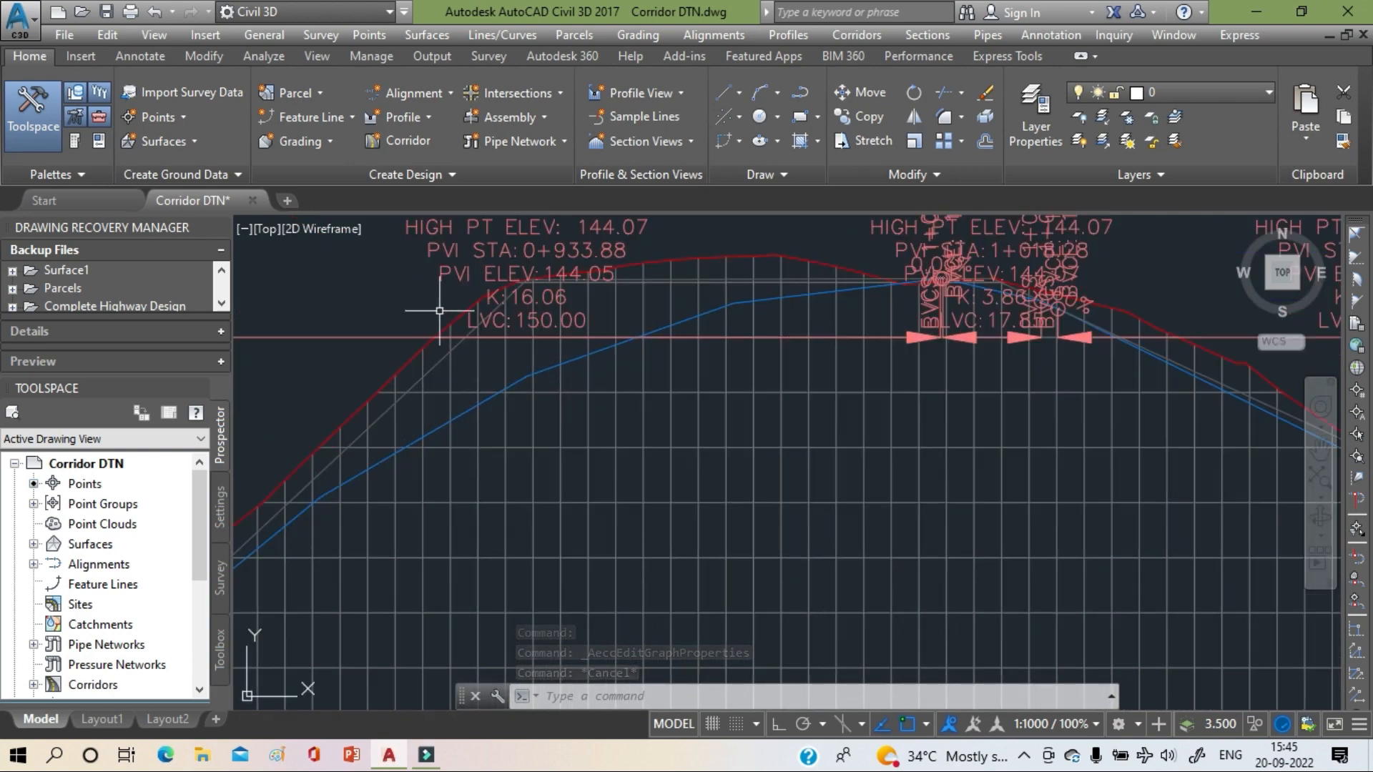
scroll(653, 322, down, 6)
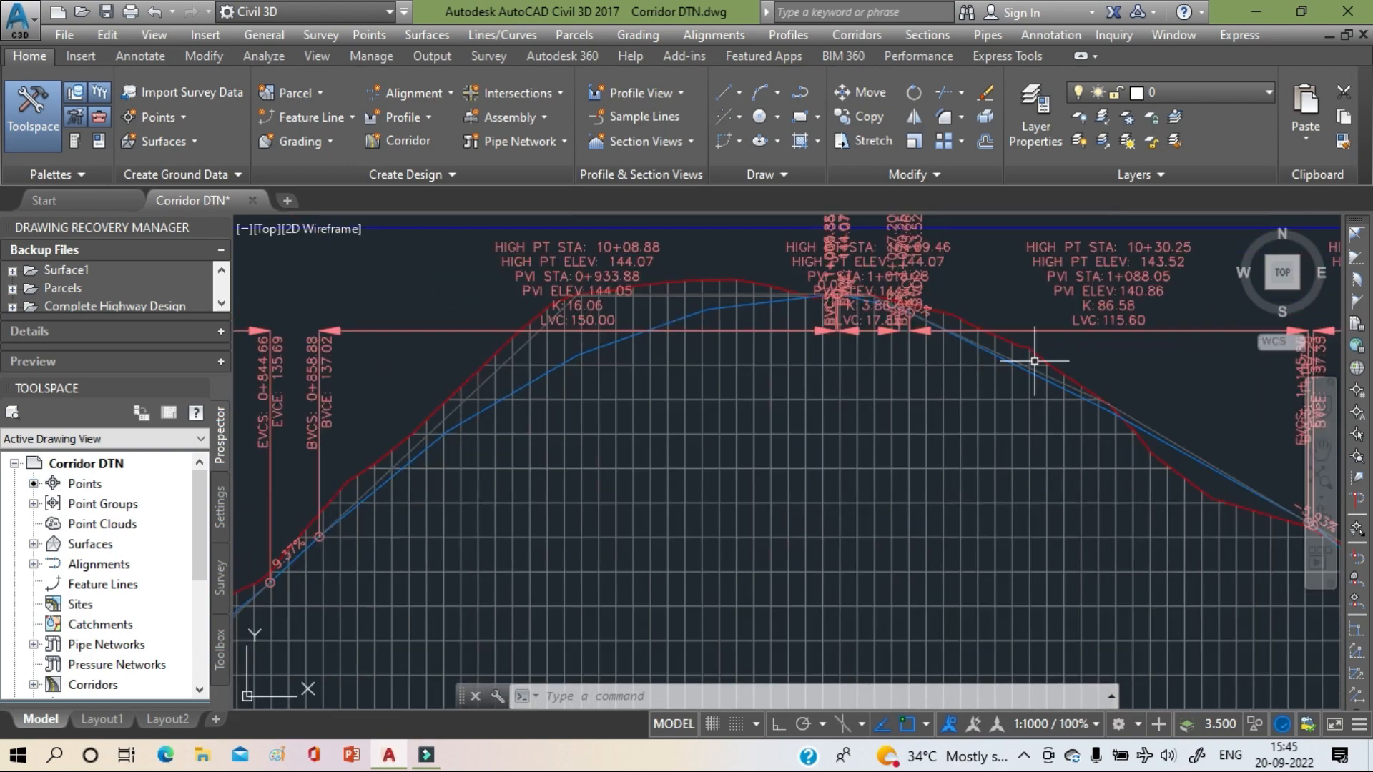
middle_drag(1009, 357, 342, 225)
middle_drag(536, 431, 451, 245)
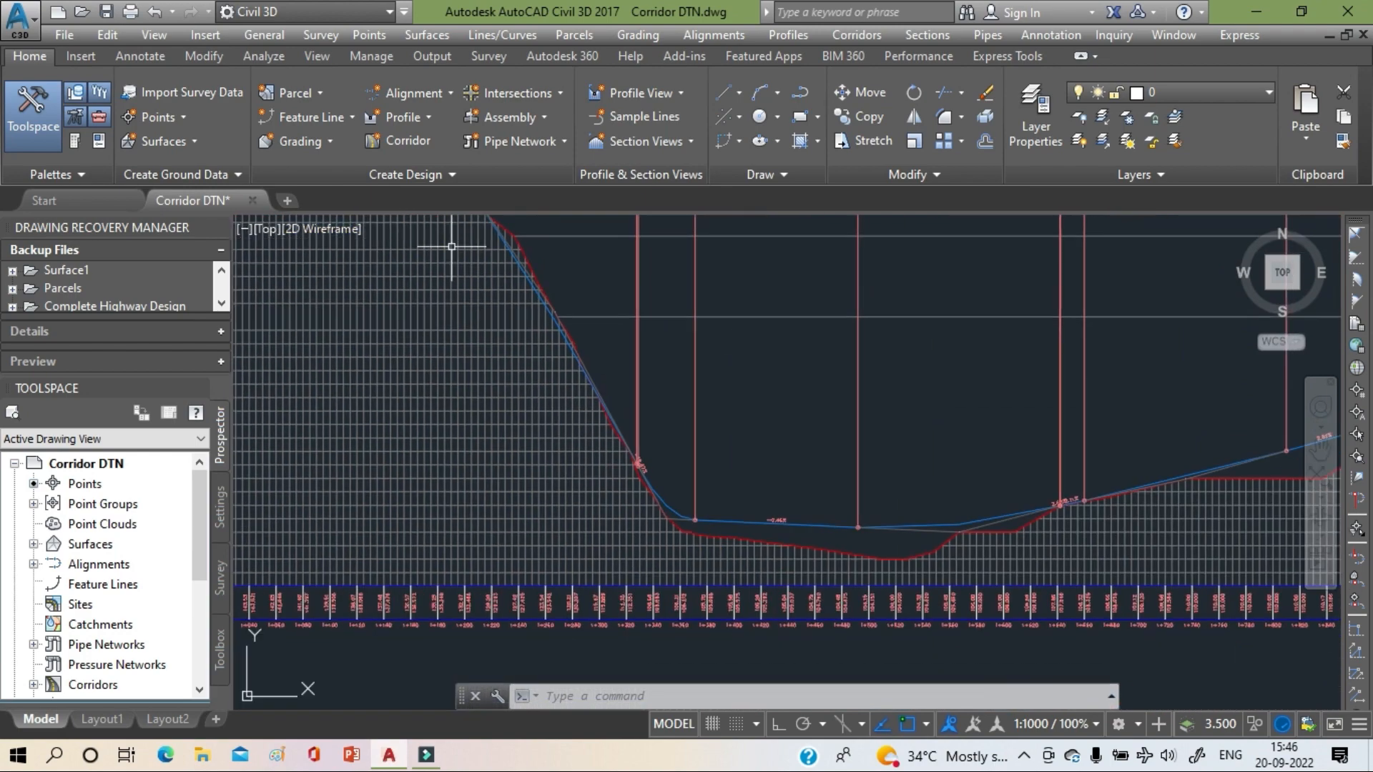
scroll(759, 473, down, 6)
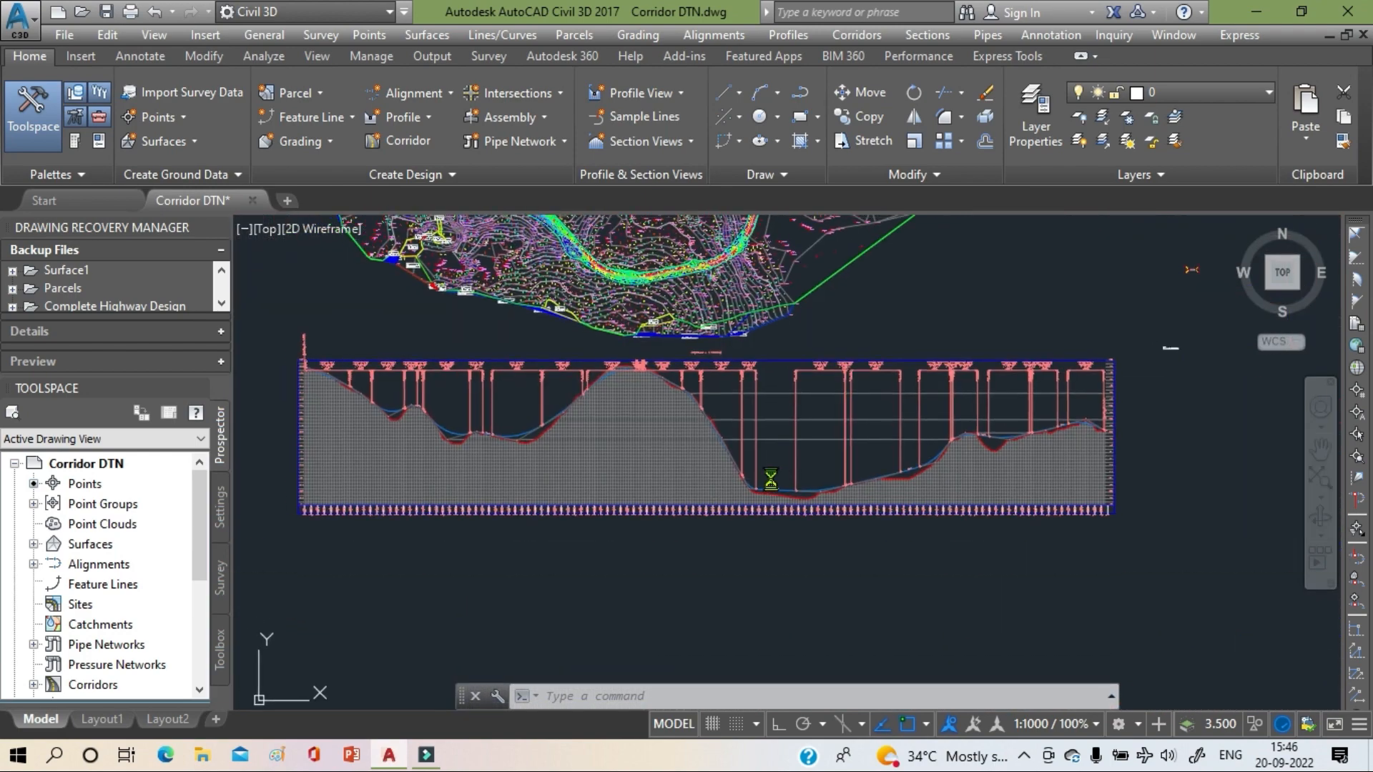
click(685, 432)
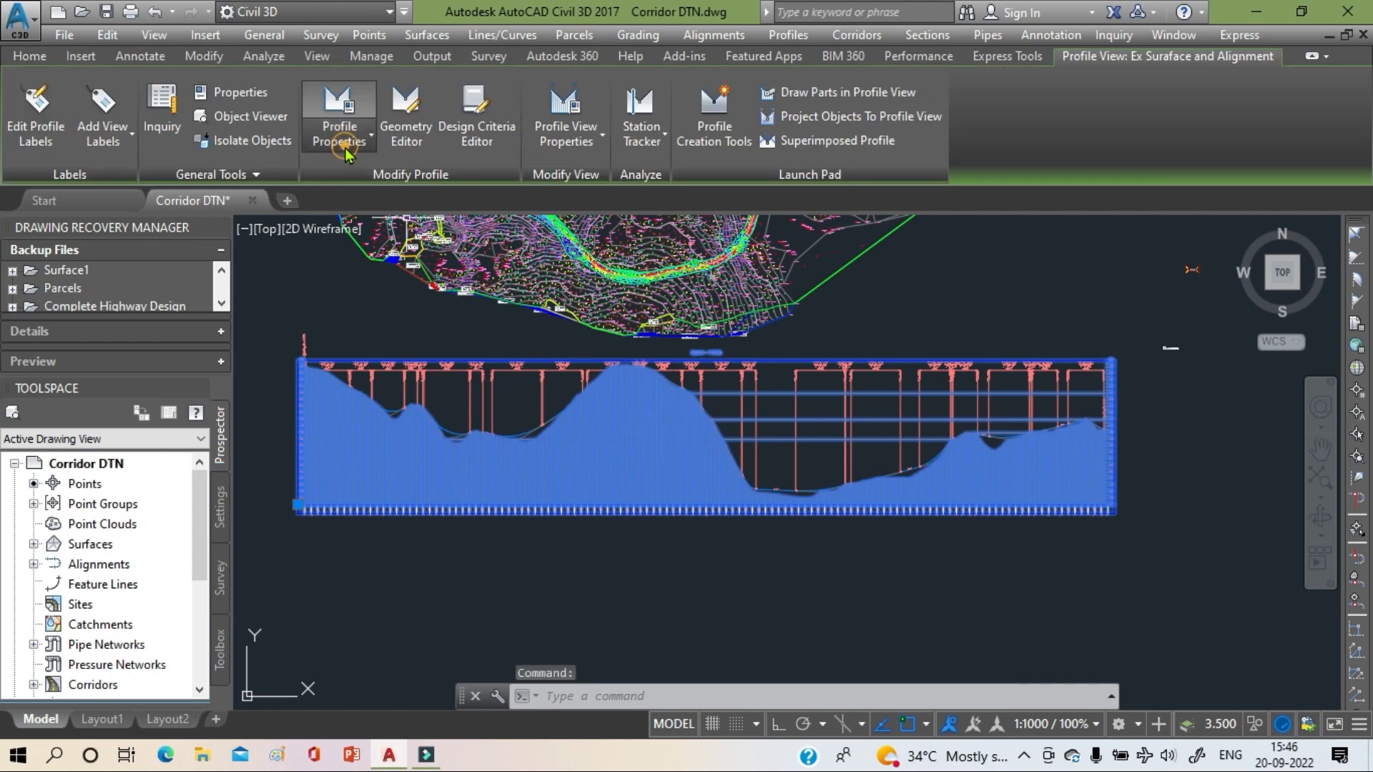
click(345, 142)
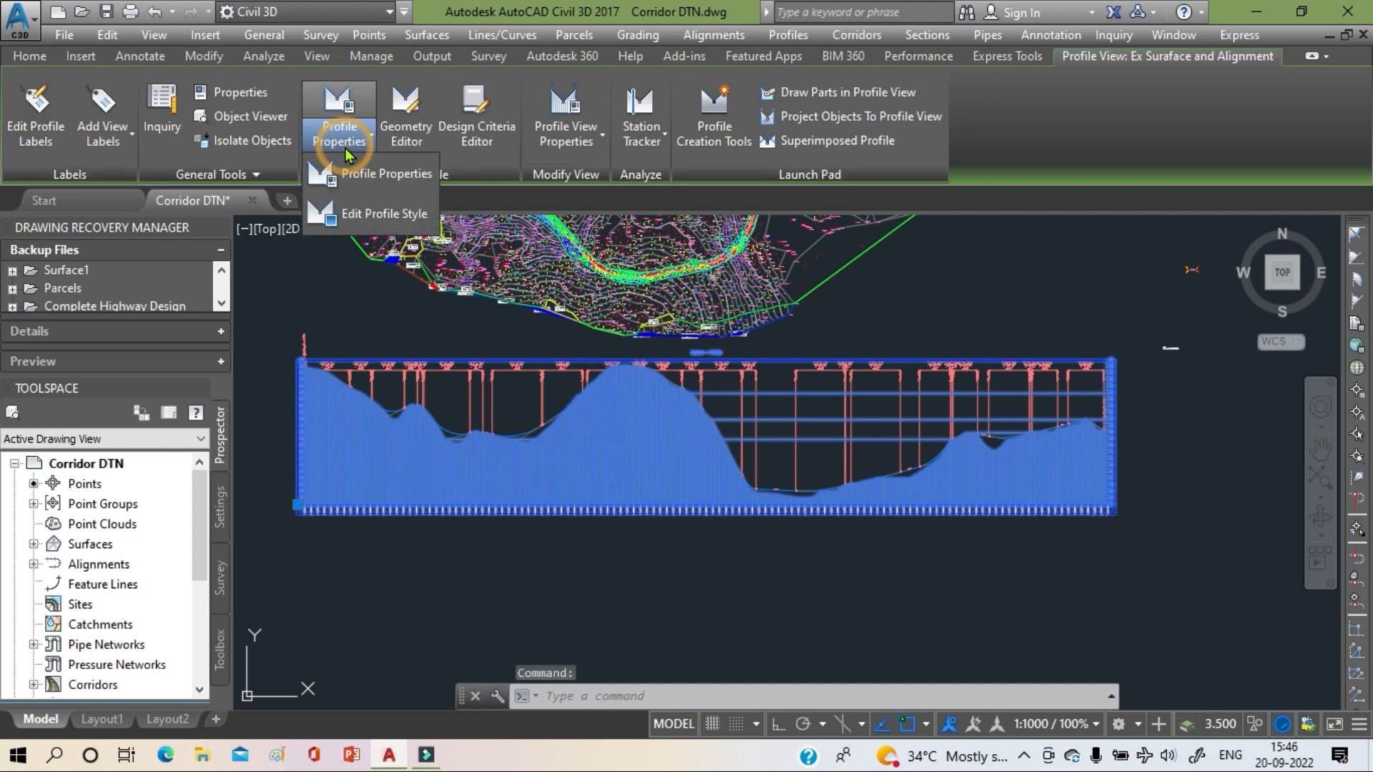
click(386, 215)
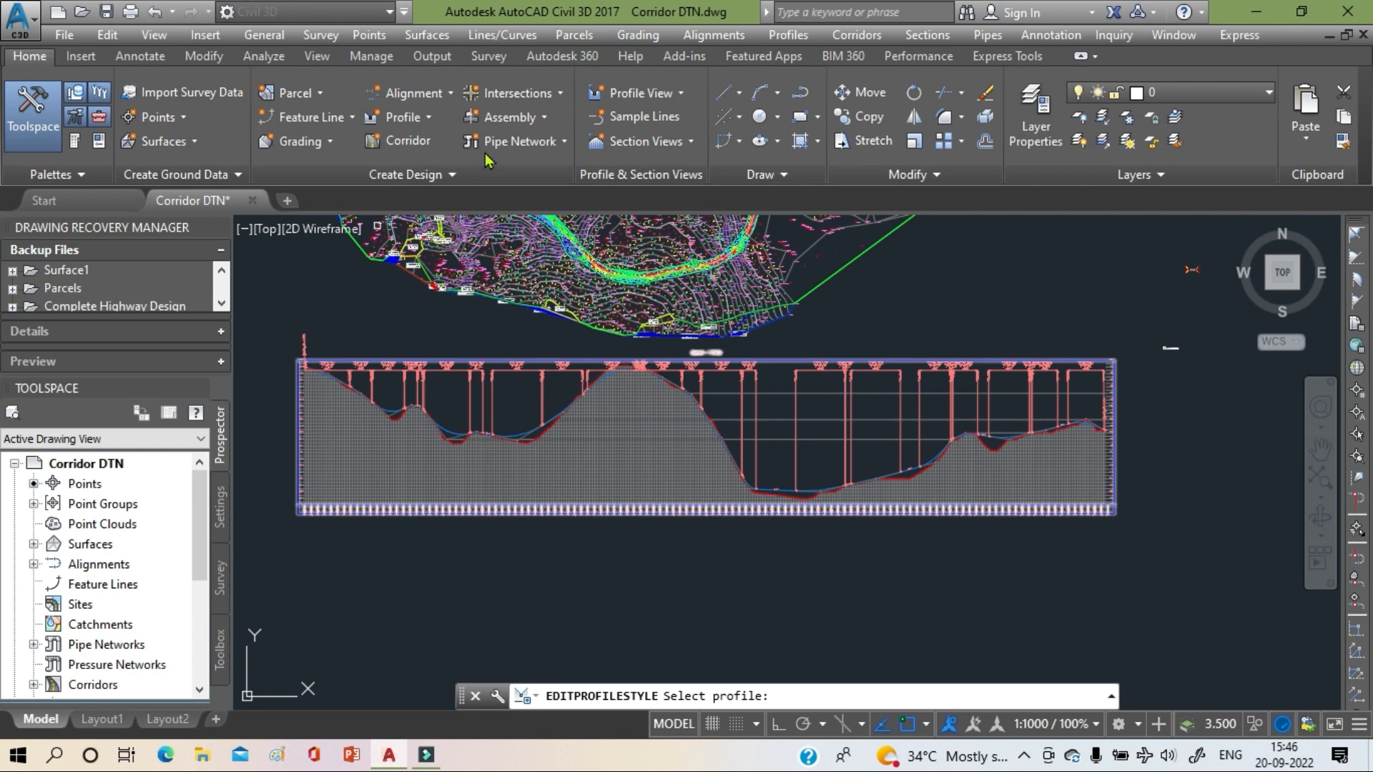
key(Escape)
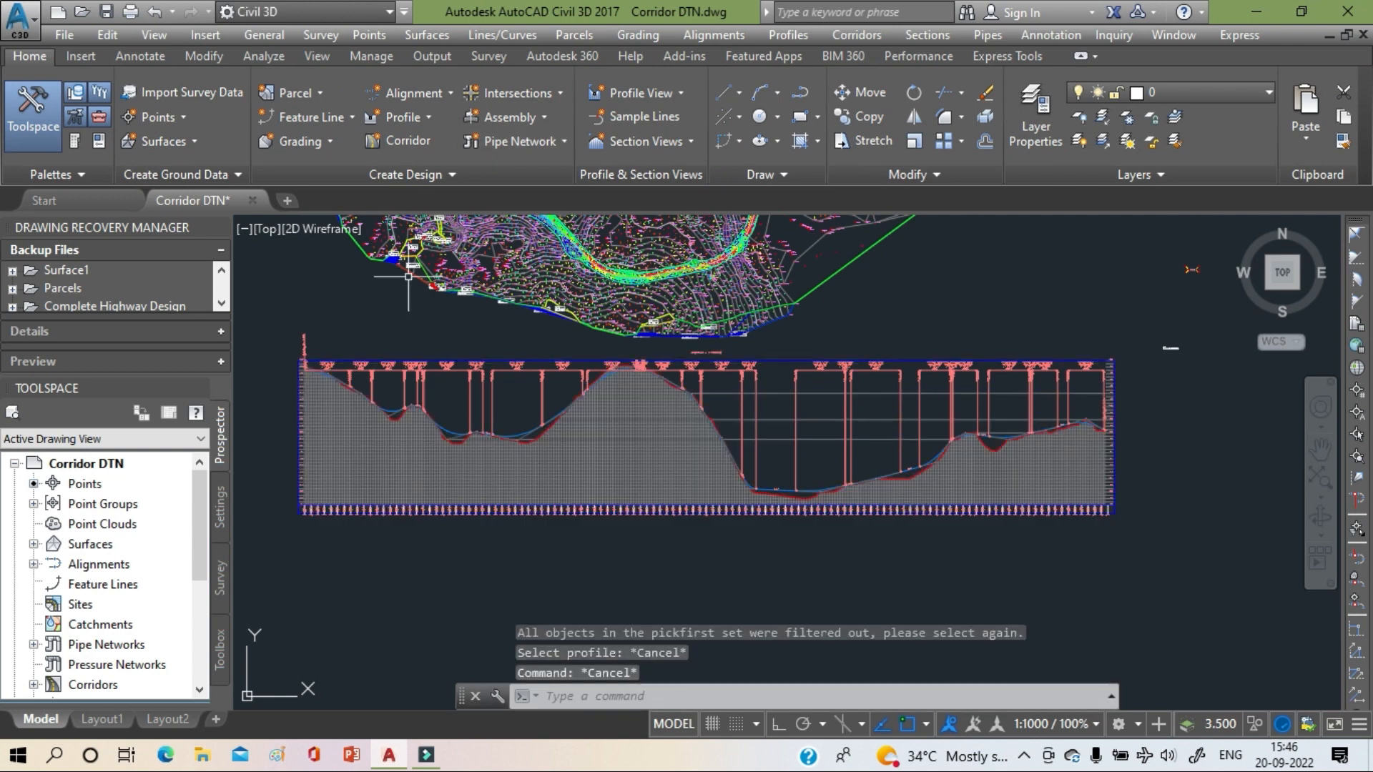
- Reopen the profile view's properties and add a multiple-boundary hatch area
click(602, 436)
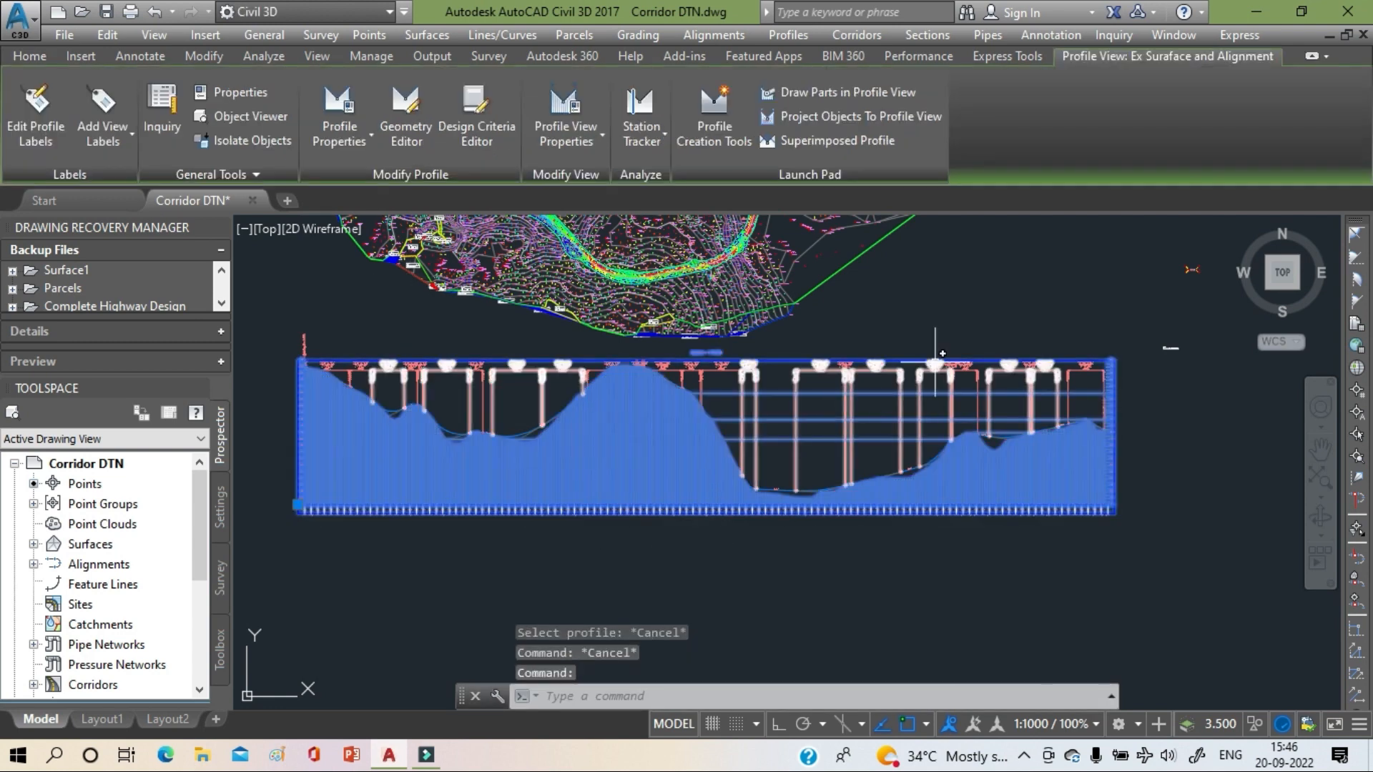
right_click(937, 334)
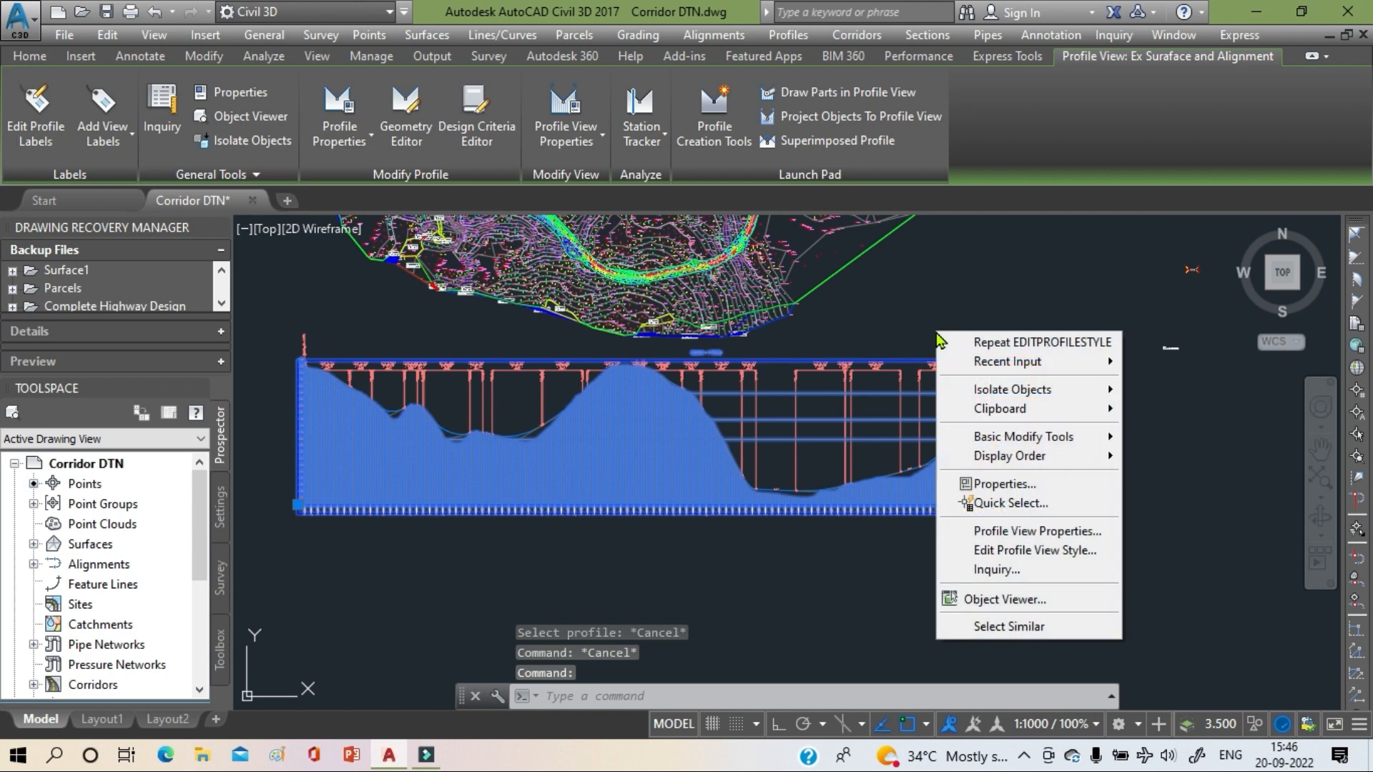
click(1016, 529)
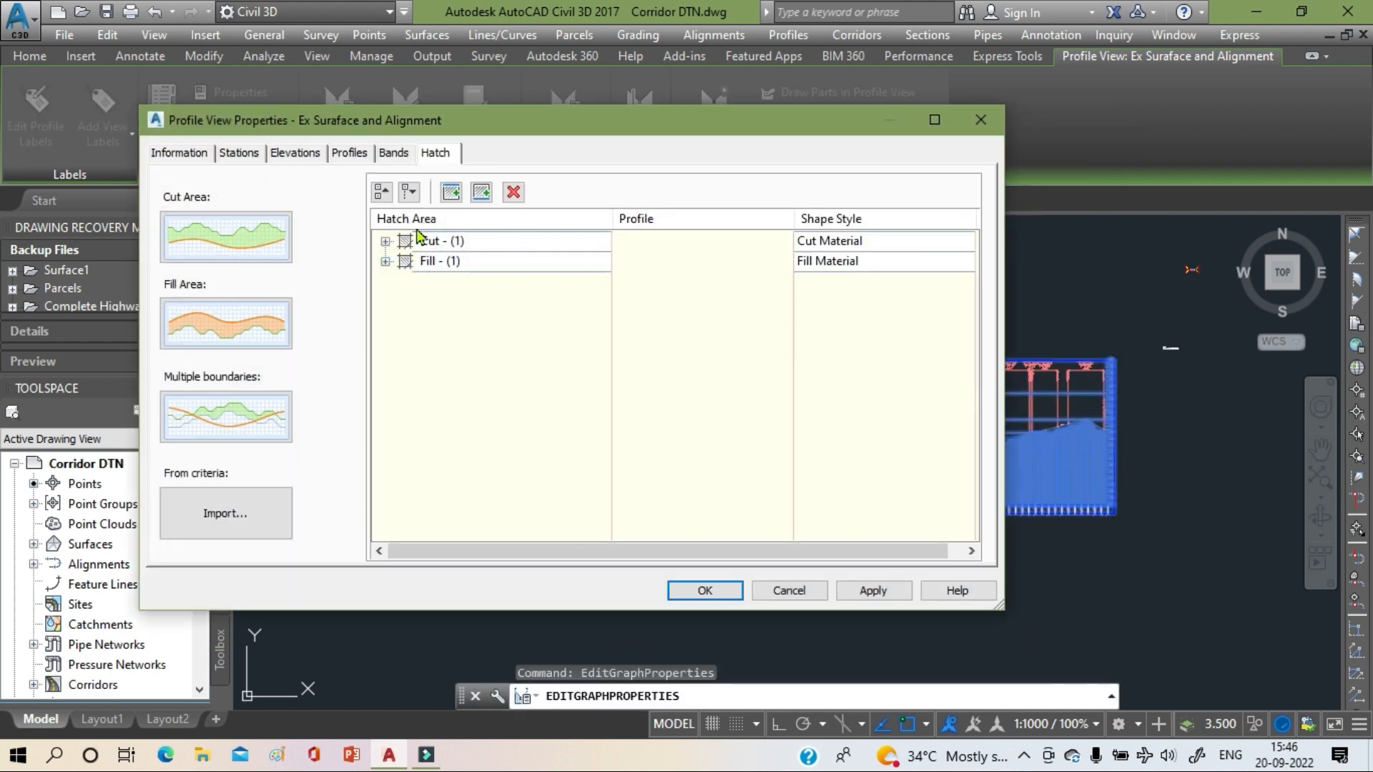
click(228, 427)
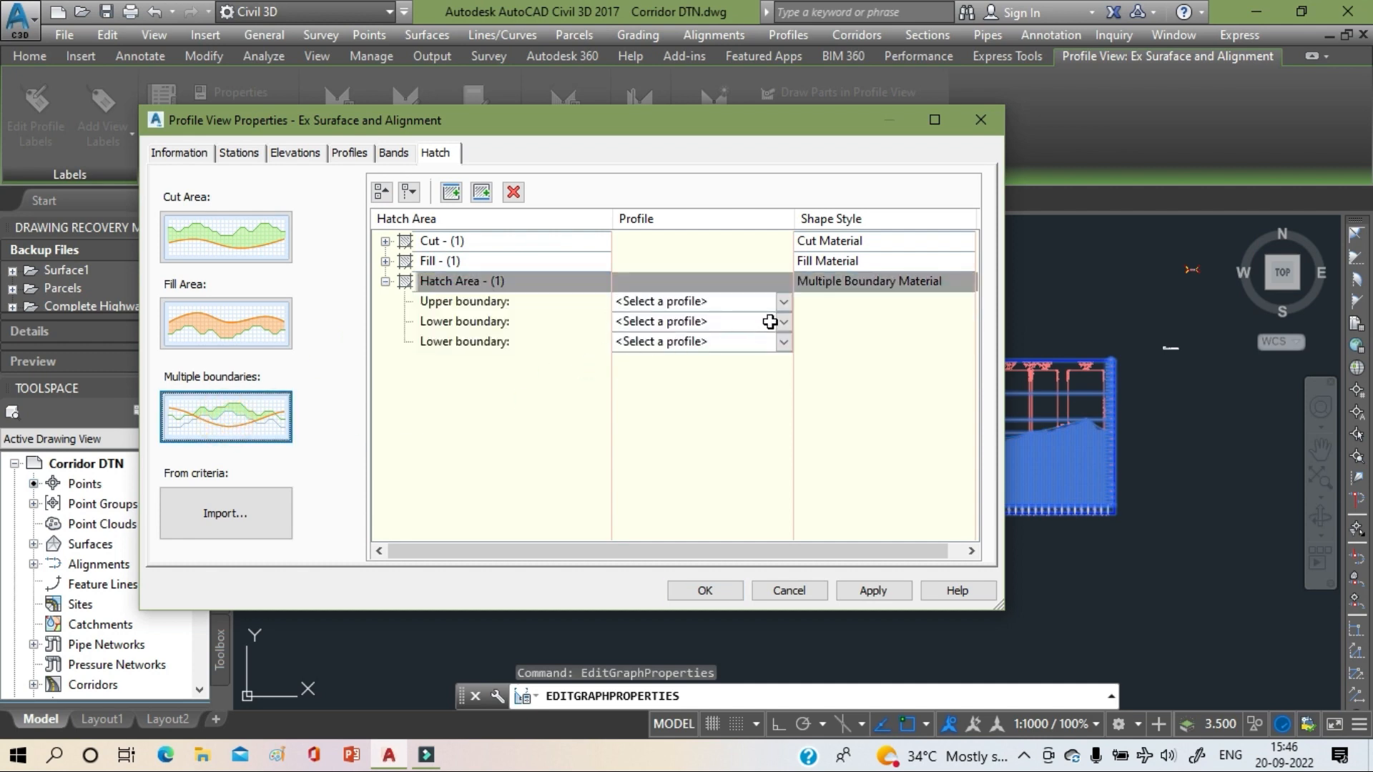
- Check the profile choices for the multiple-boundary hatch area's upper and lower boundaries, and delete that hatch area
click(784, 306)
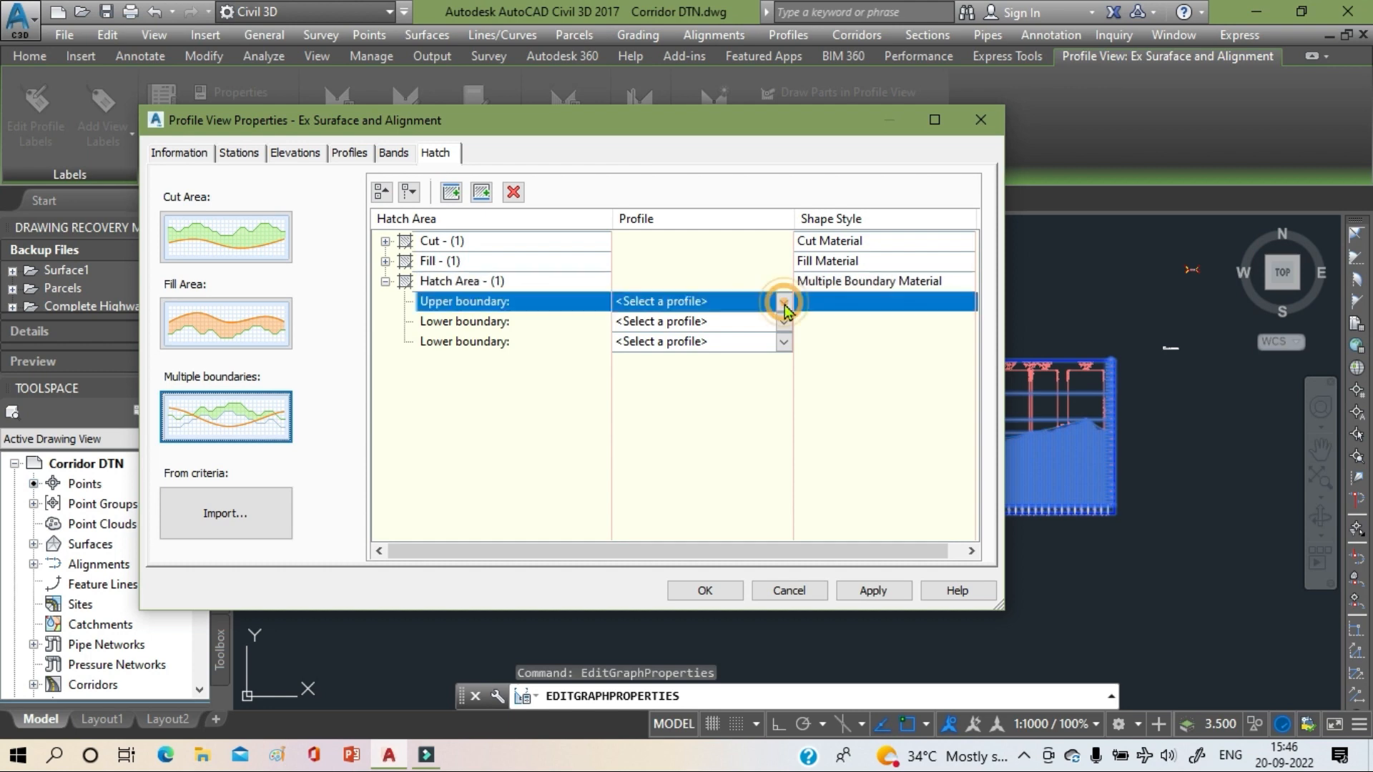
click(784, 303)
click(784, 301)
click(789, 320)
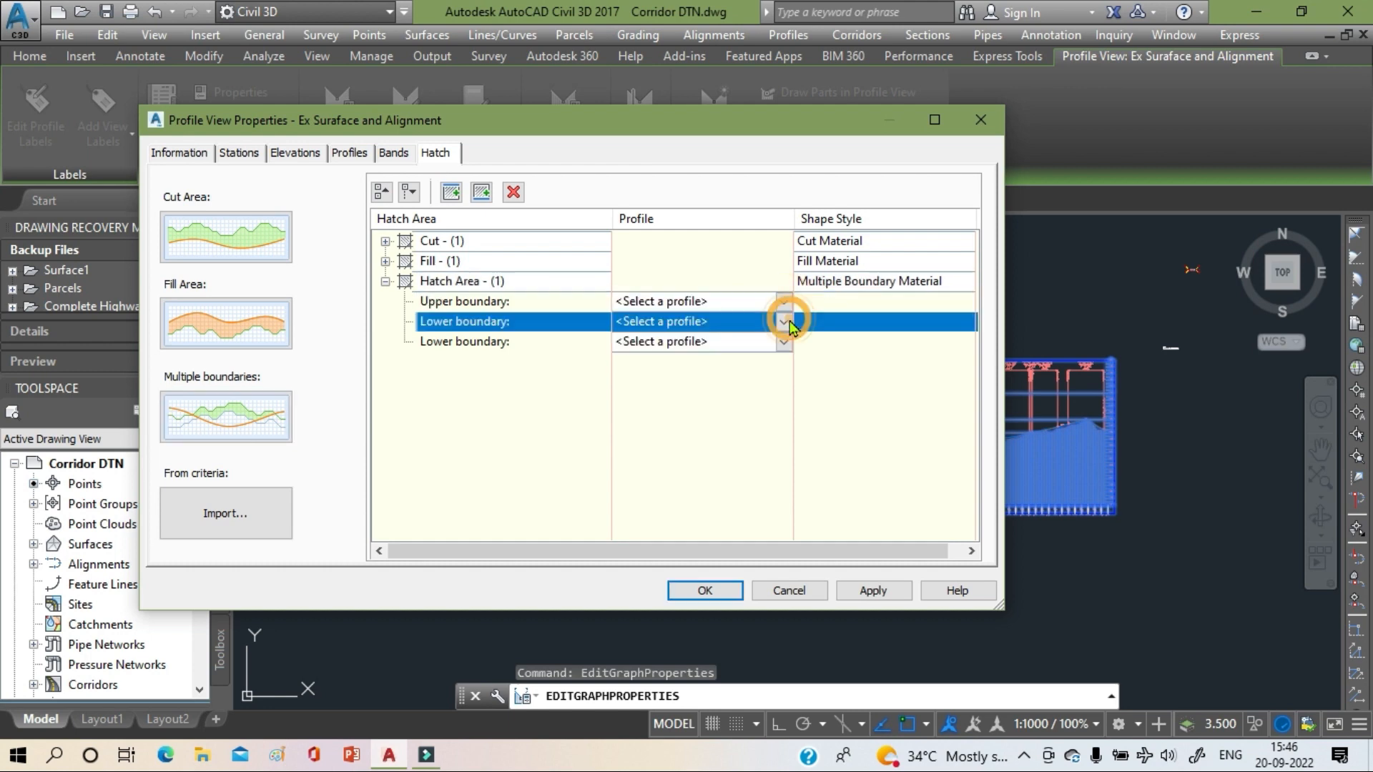
click(789, 321)
click(790, 321)
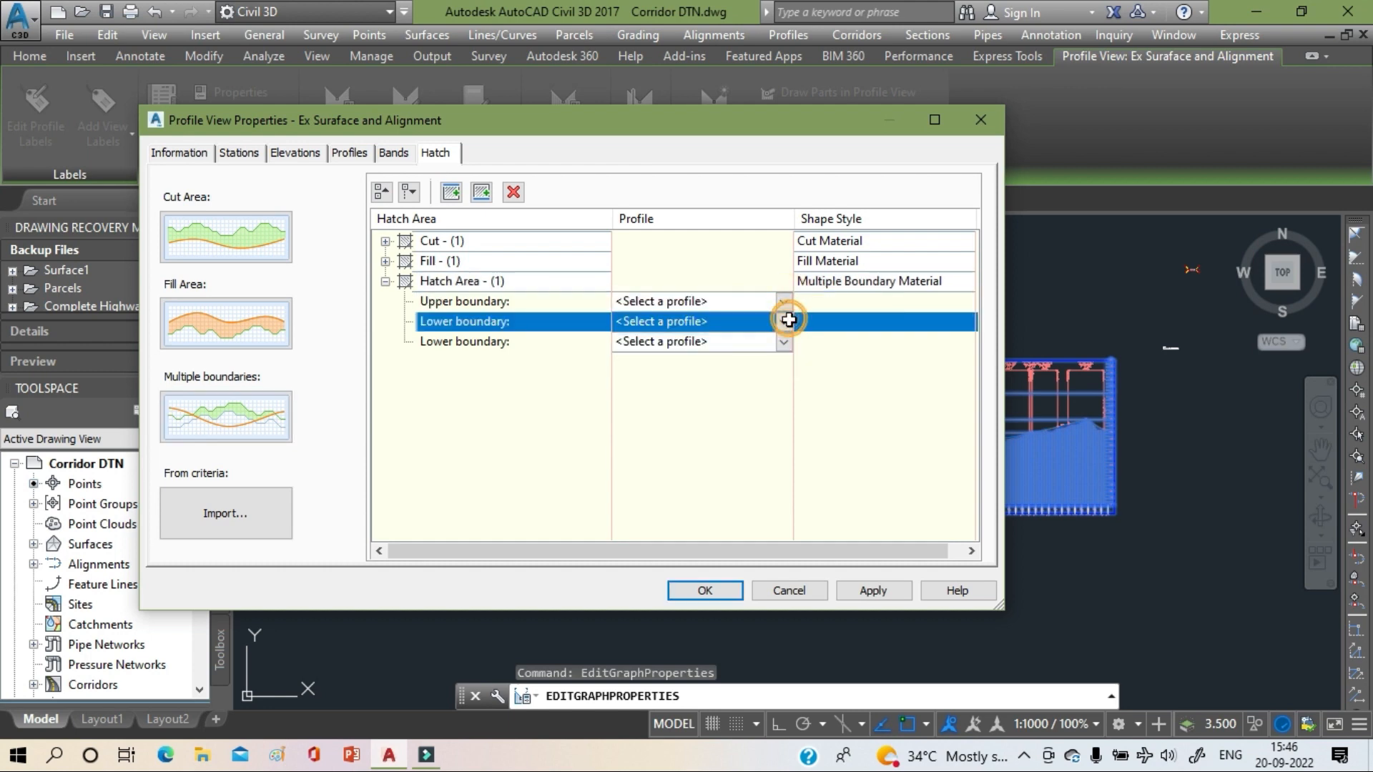
click(786, 343)
click(789, 345)
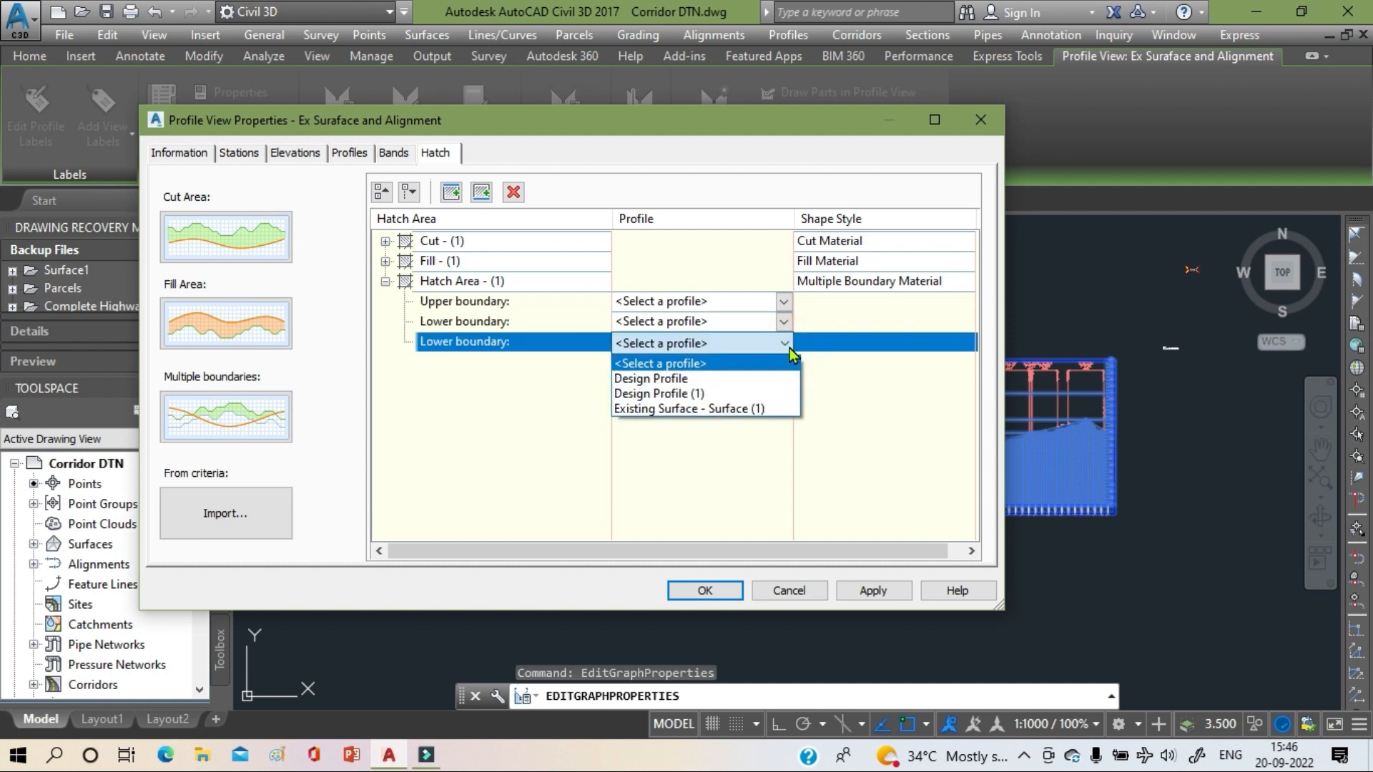
click(786, 344)
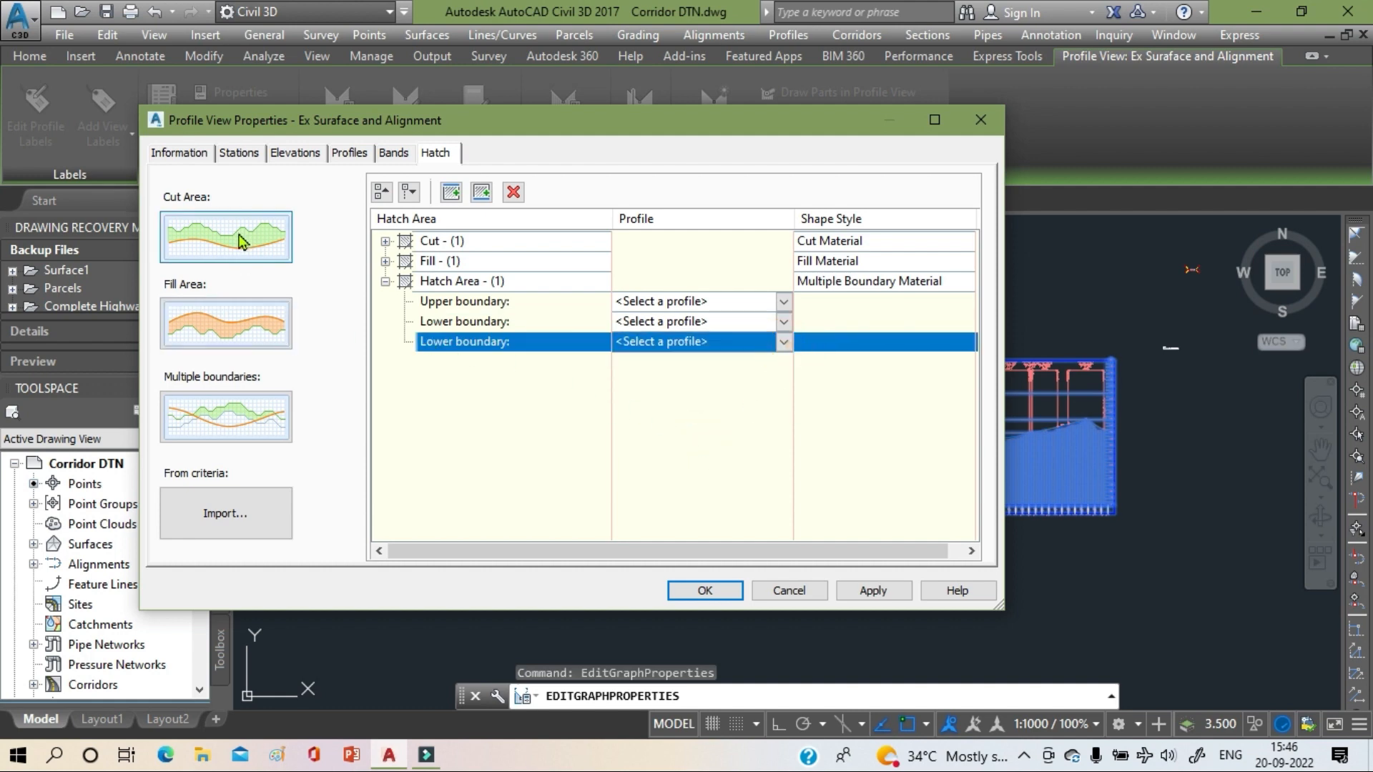
click(386, 282)
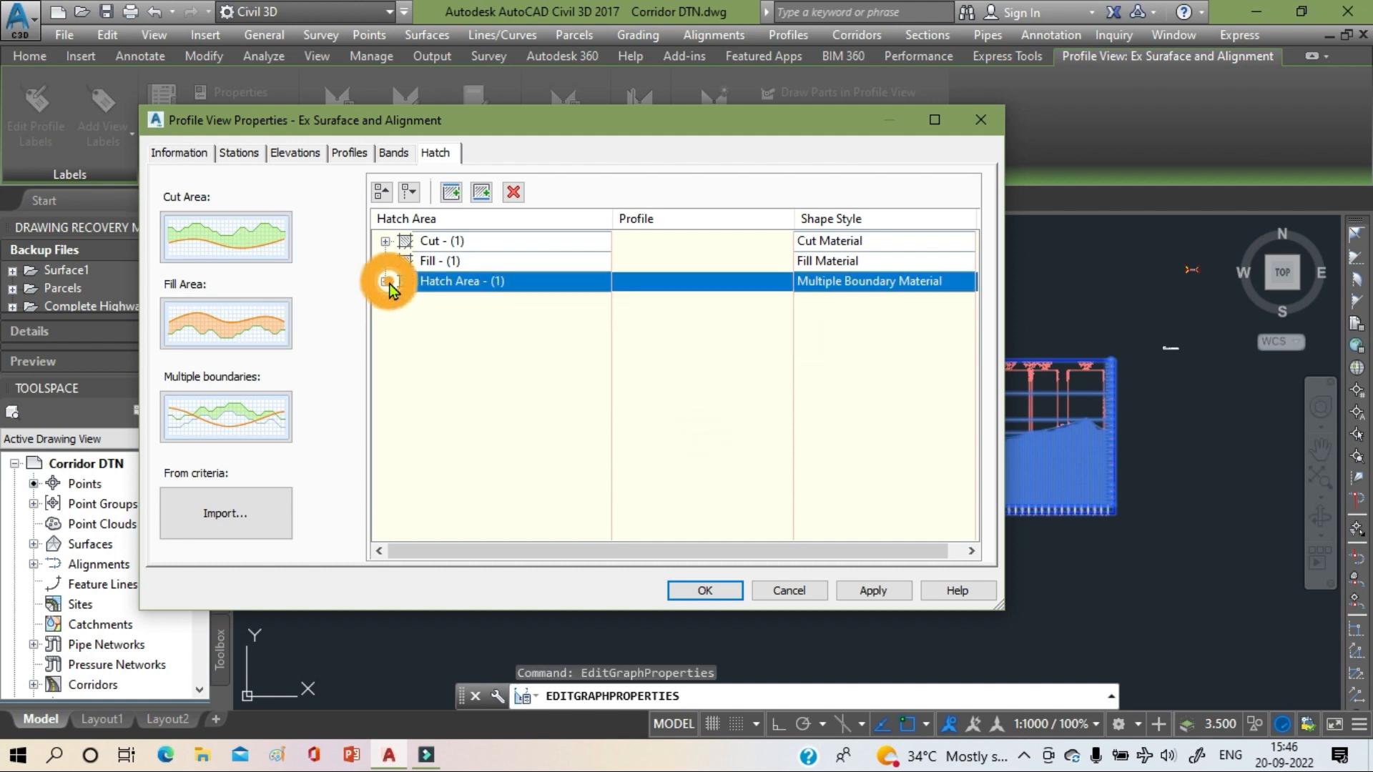
click(513, 194)
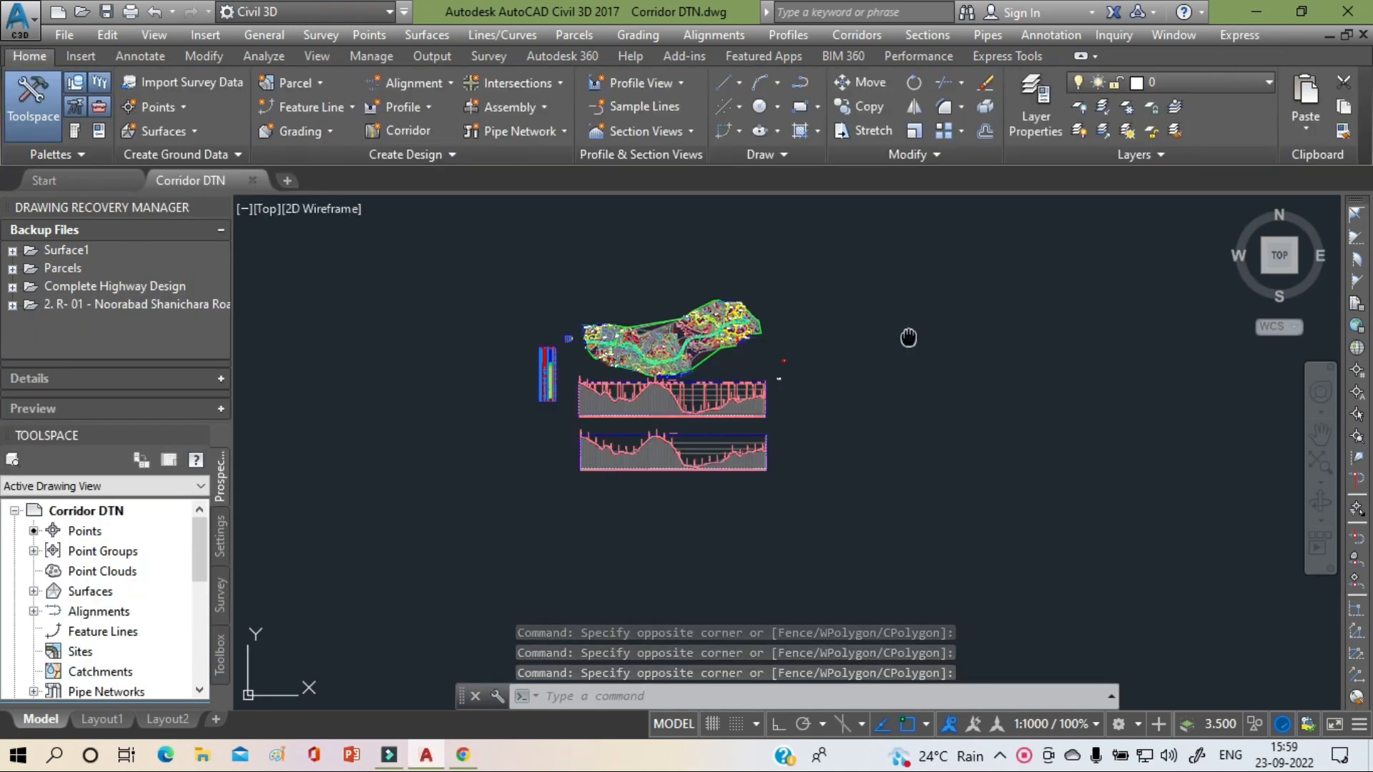
- Examine the corridor and the surface's slope arrows and watershed areas along the alignment up to its start
middle_drag(907, 338, 940, 333)
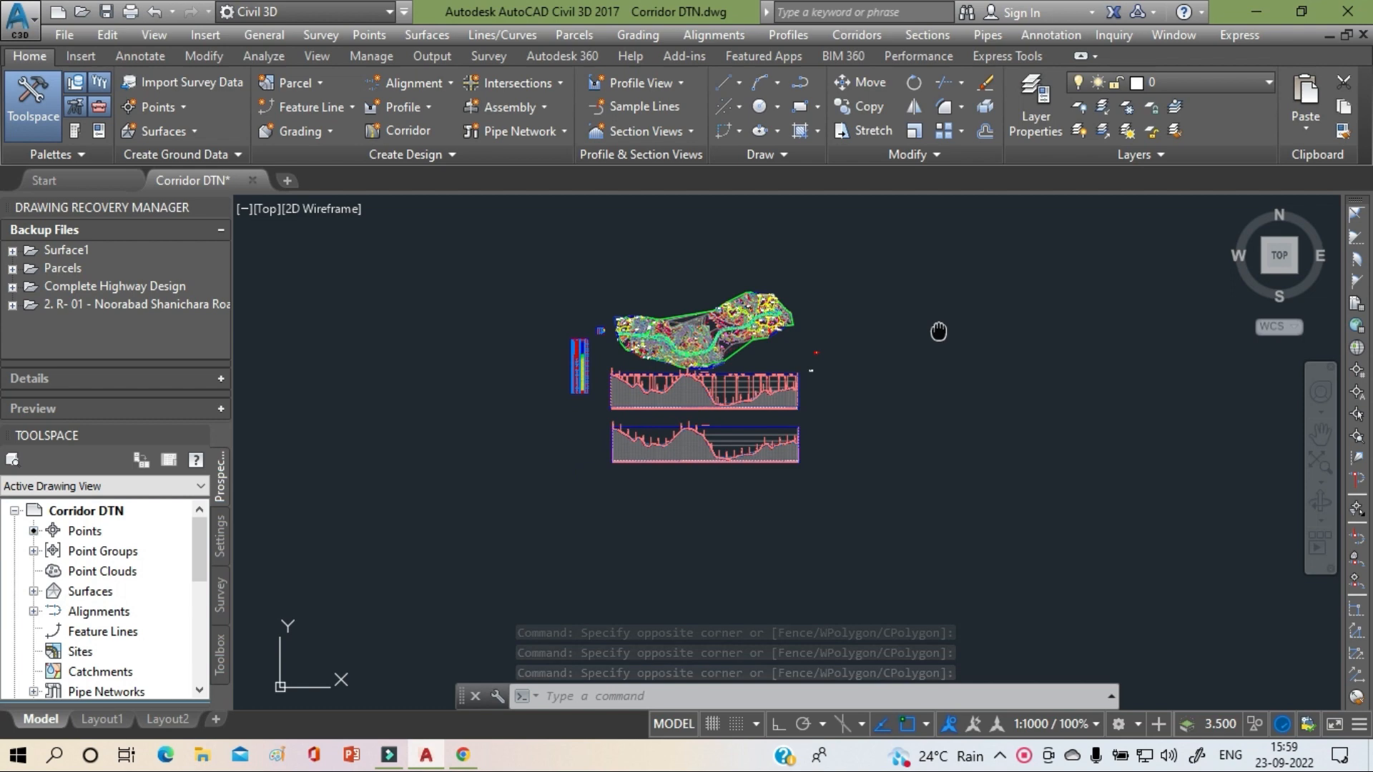
click(1147, 563)
click(975, 372)
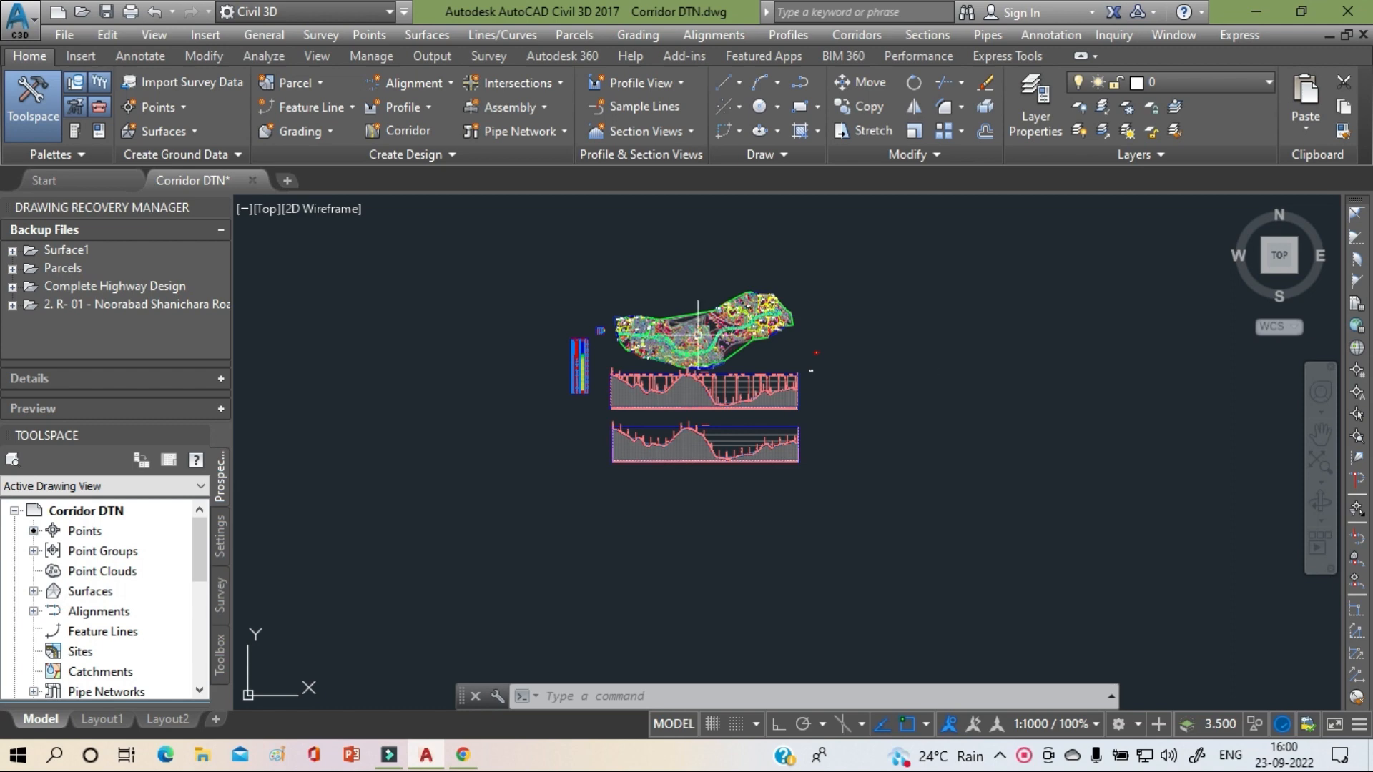
scroll(675, 348, up, 2)
scroll(674, 348, up, 8)
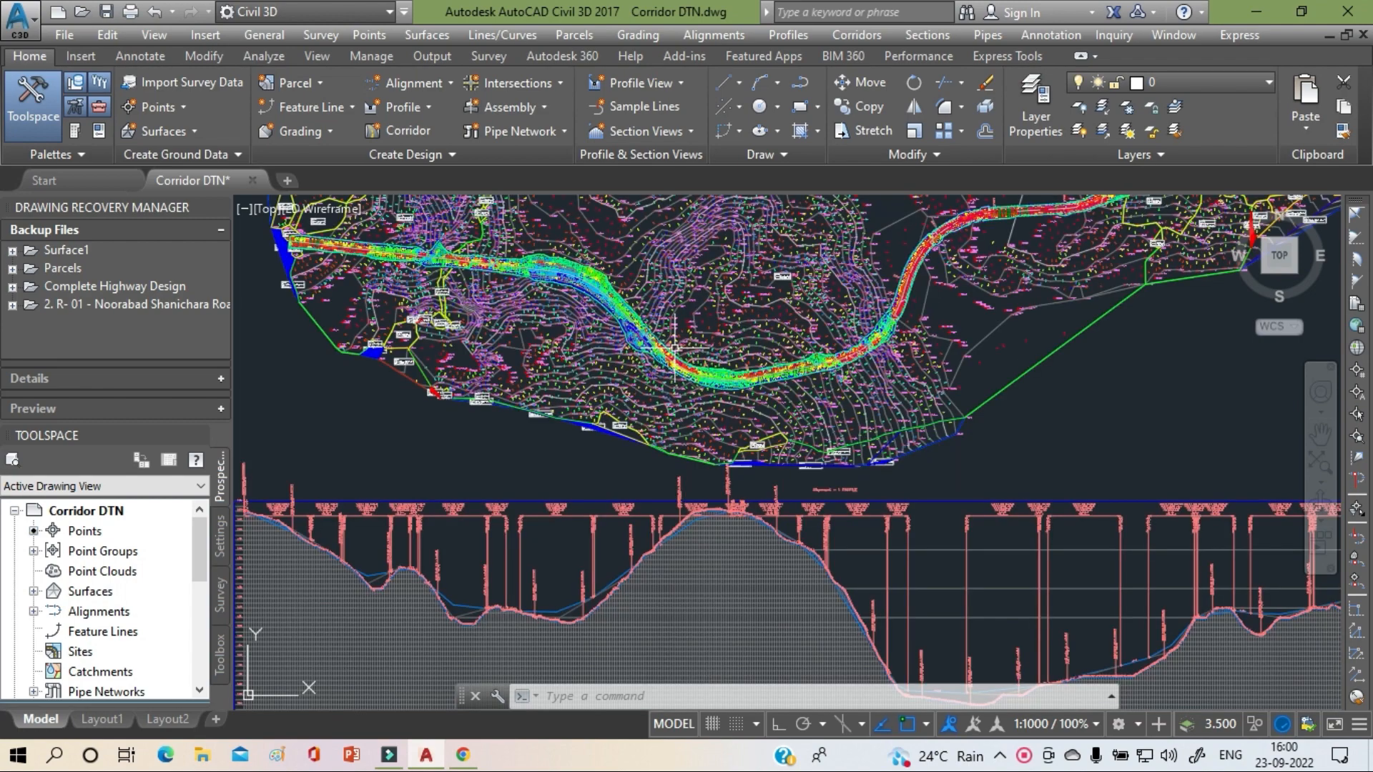
scroll(674, 348, up, 2)
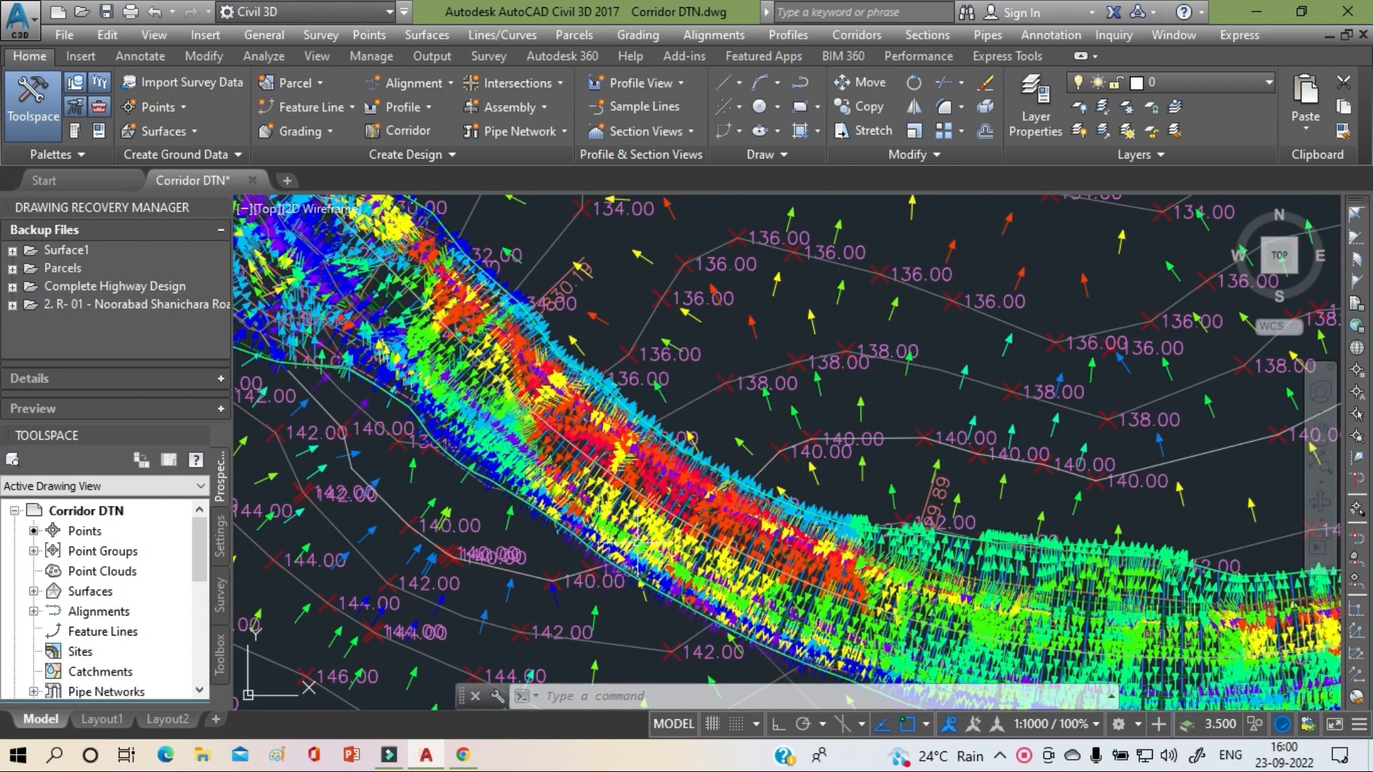
scroll(655, 513, down, 2)
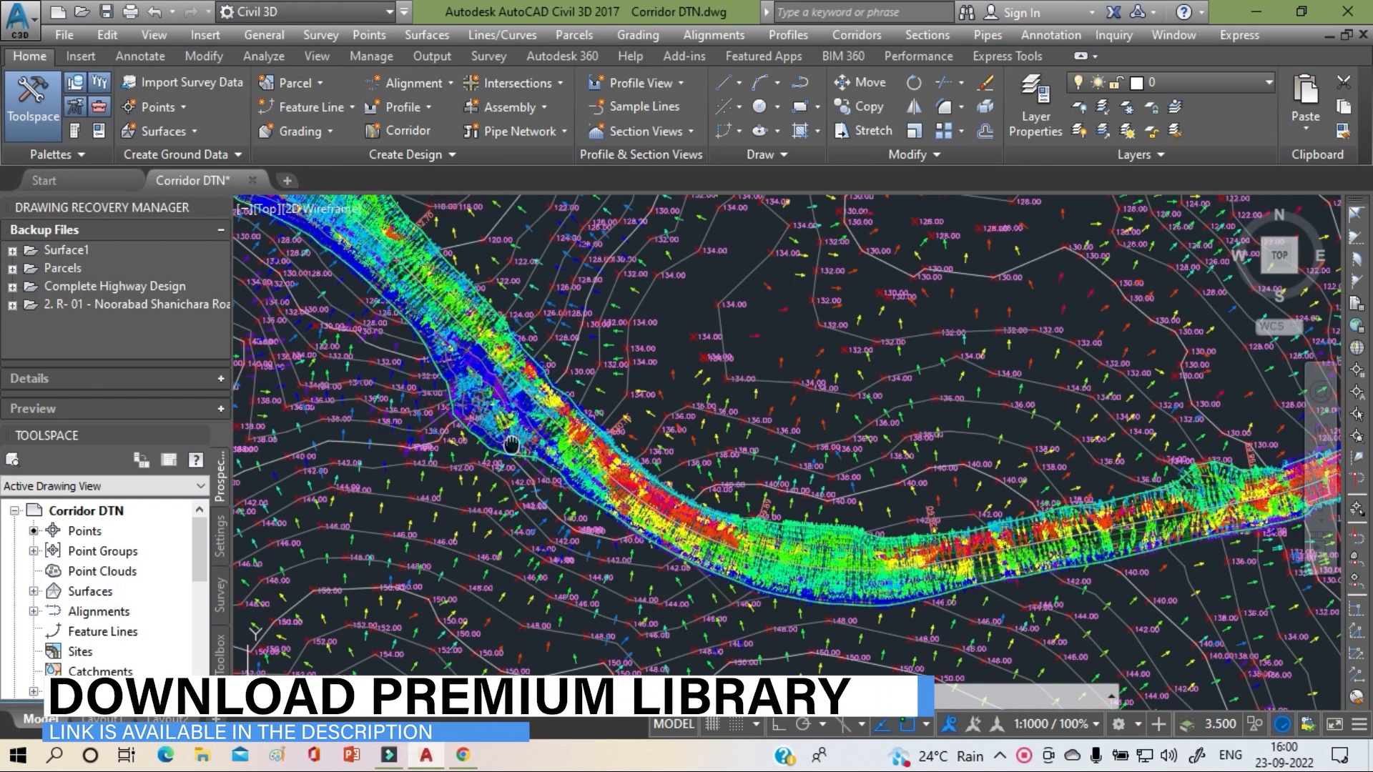
middle_drag(371, 273, 684, 456)
scroll(683, 456, down, 10)
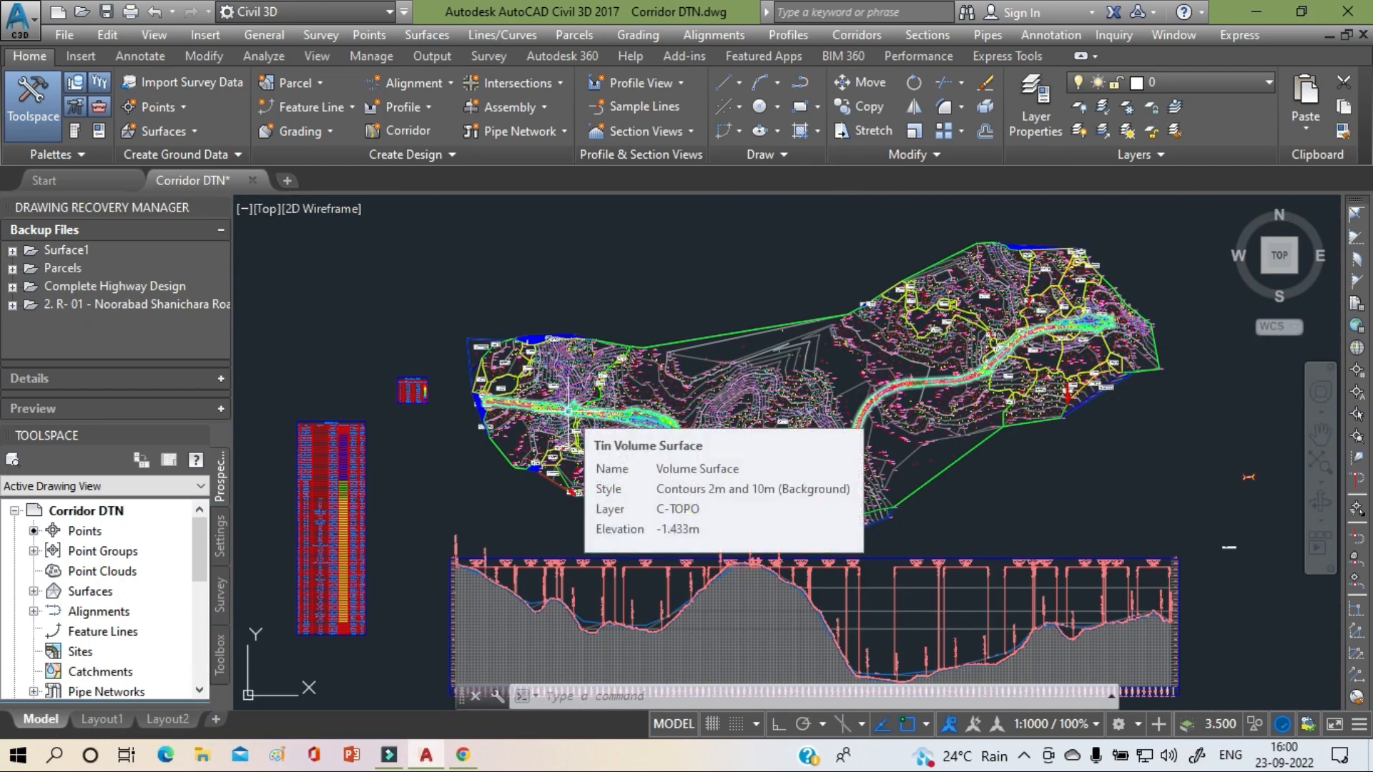
middle_drag(568, 411, 529, 387)
scroll(438, 375, up, 8)
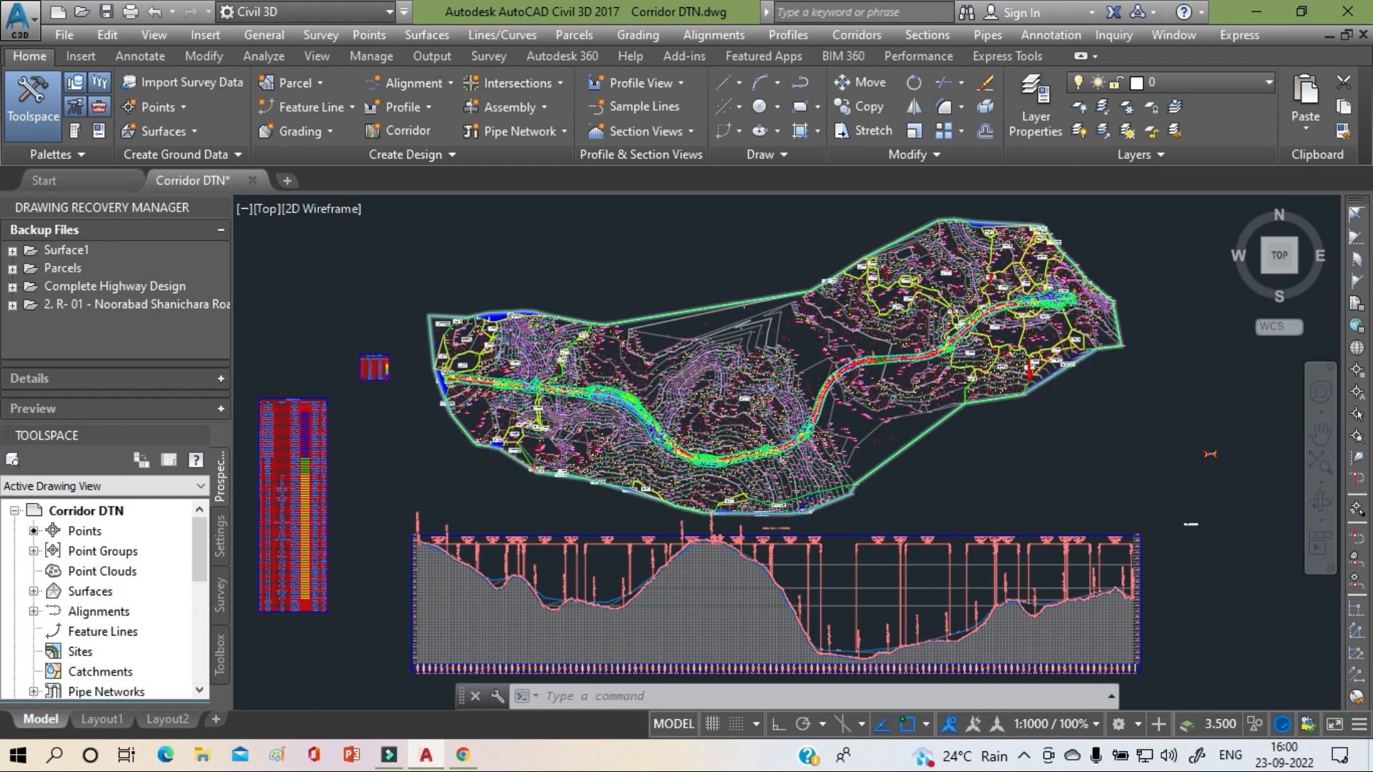
scroll(511, 408, up, 2)
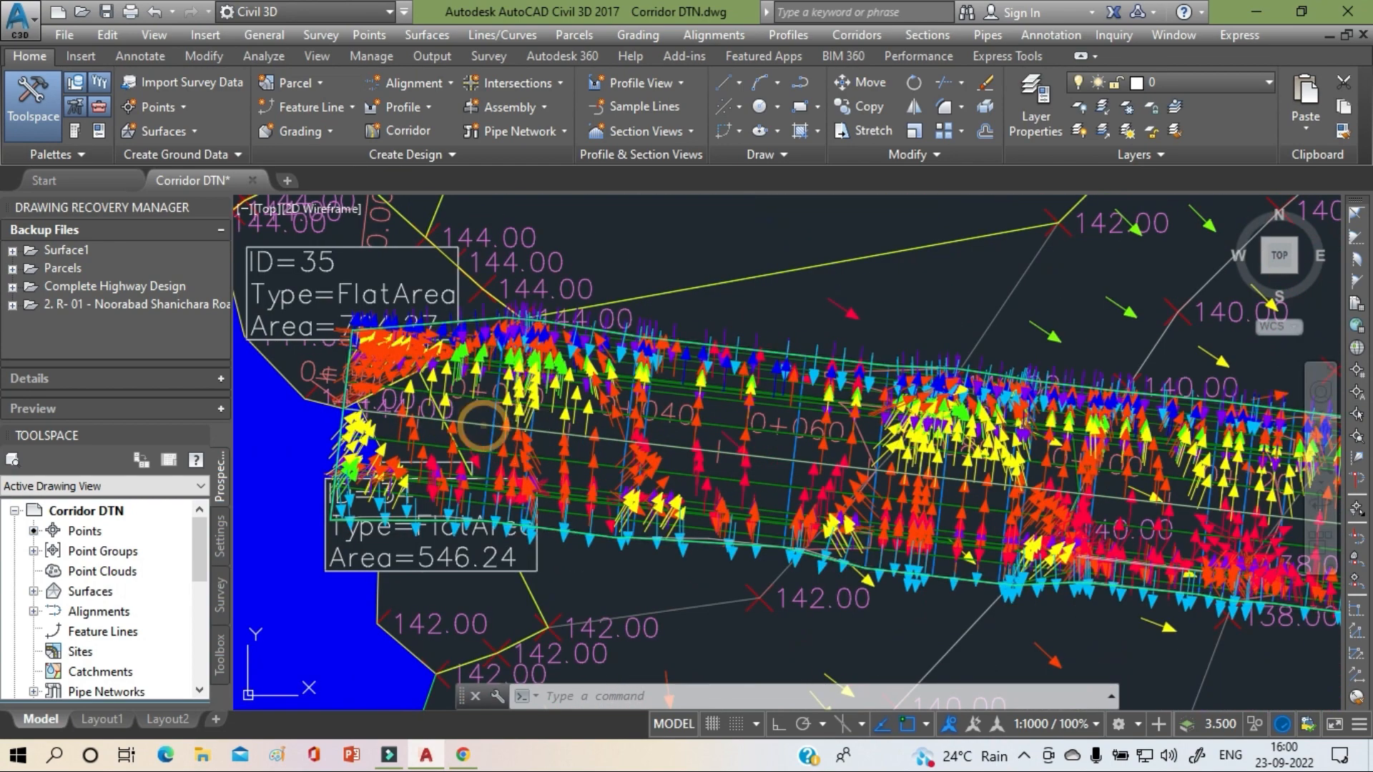
- Turn off Slope Arrows and Watersheds for the Plan direction in the Volume Surface's style, apply it, and deselect the surface
click(484, 427)
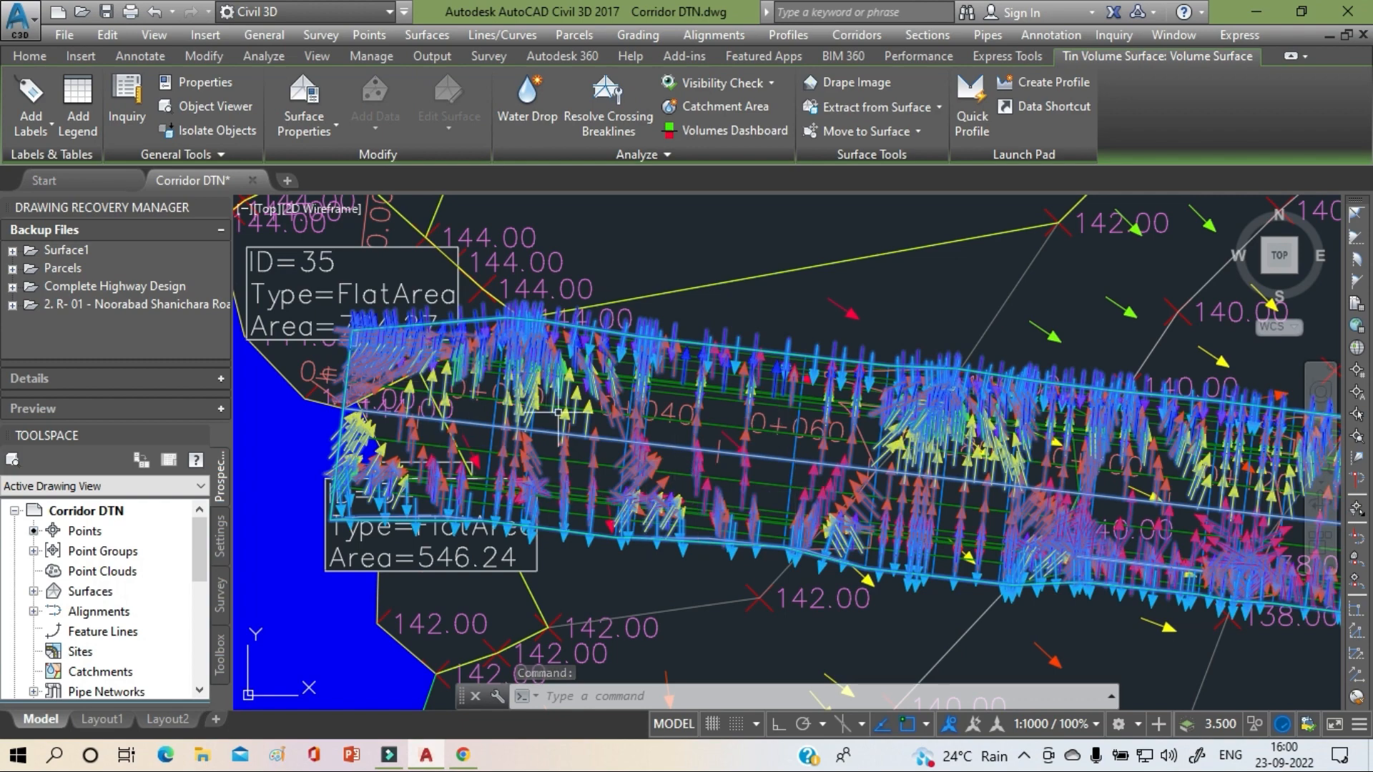
scroll(572, 419, down, 4)
middle_drag(572, 418, 519, 413)
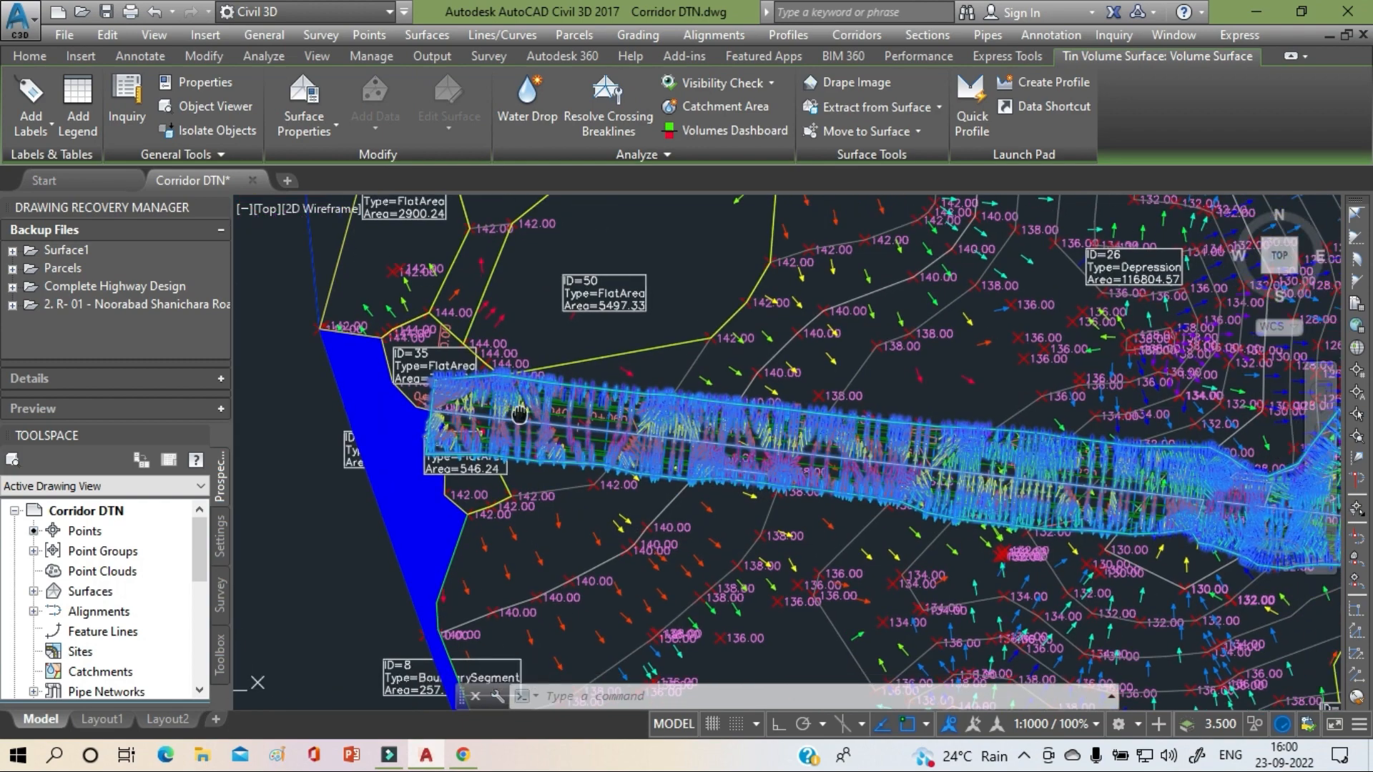
click(315, 140)
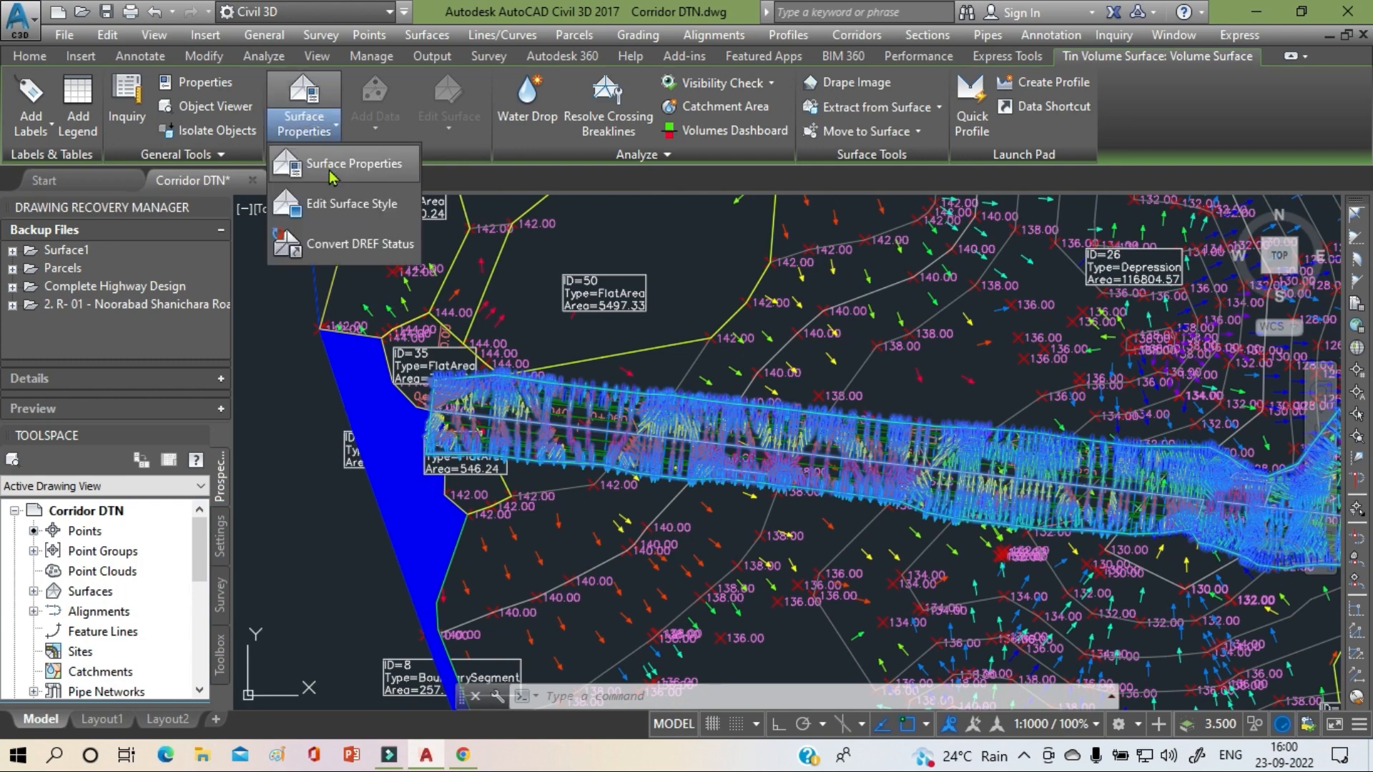
click(356, 211)
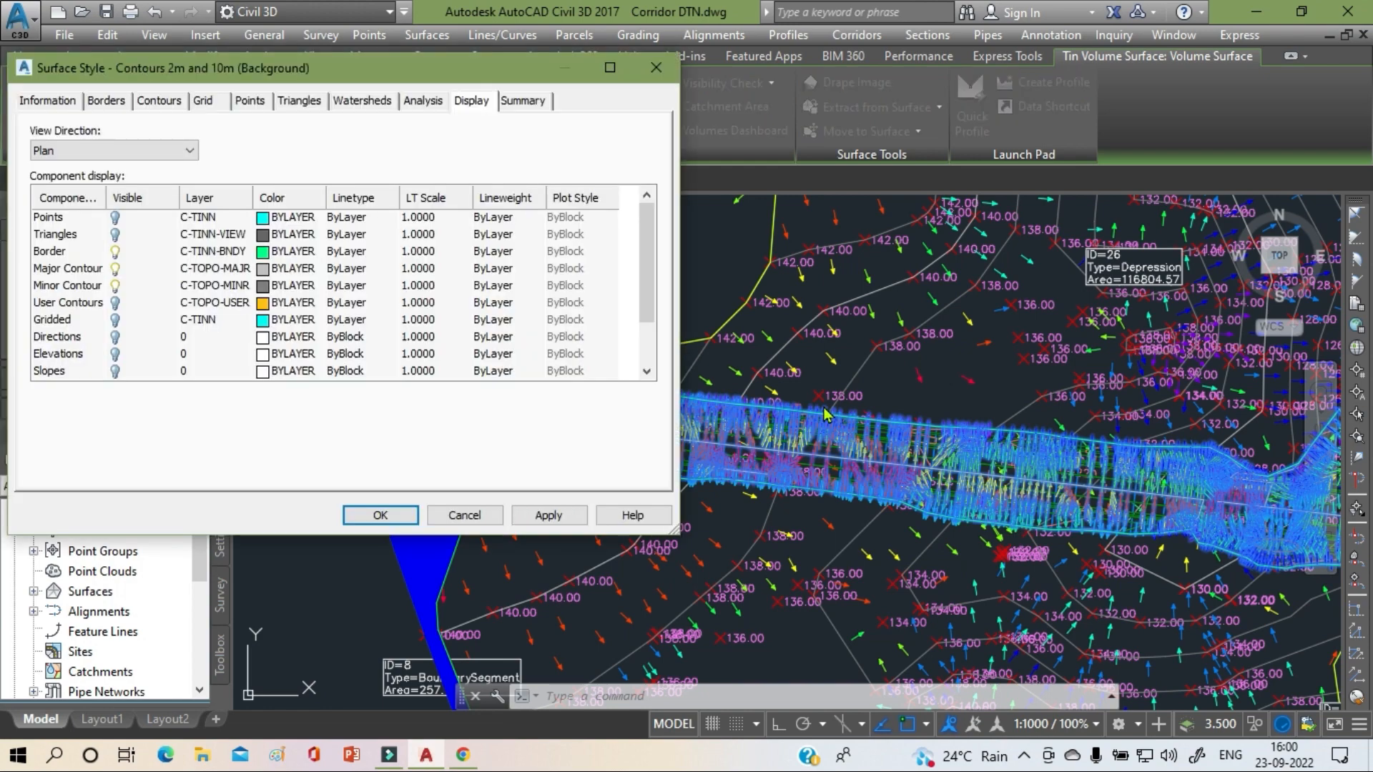
scroll(146, 277, down, 1)
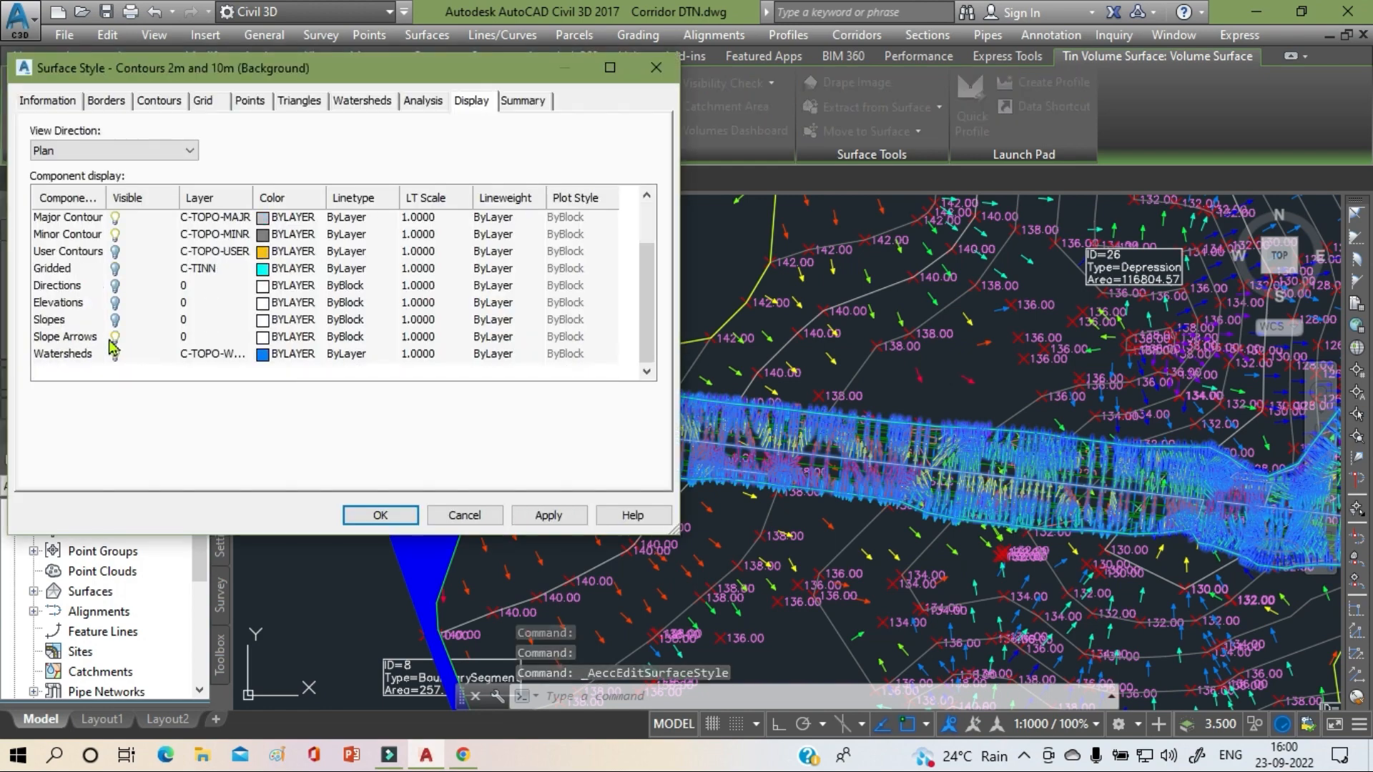
click(118, 342)
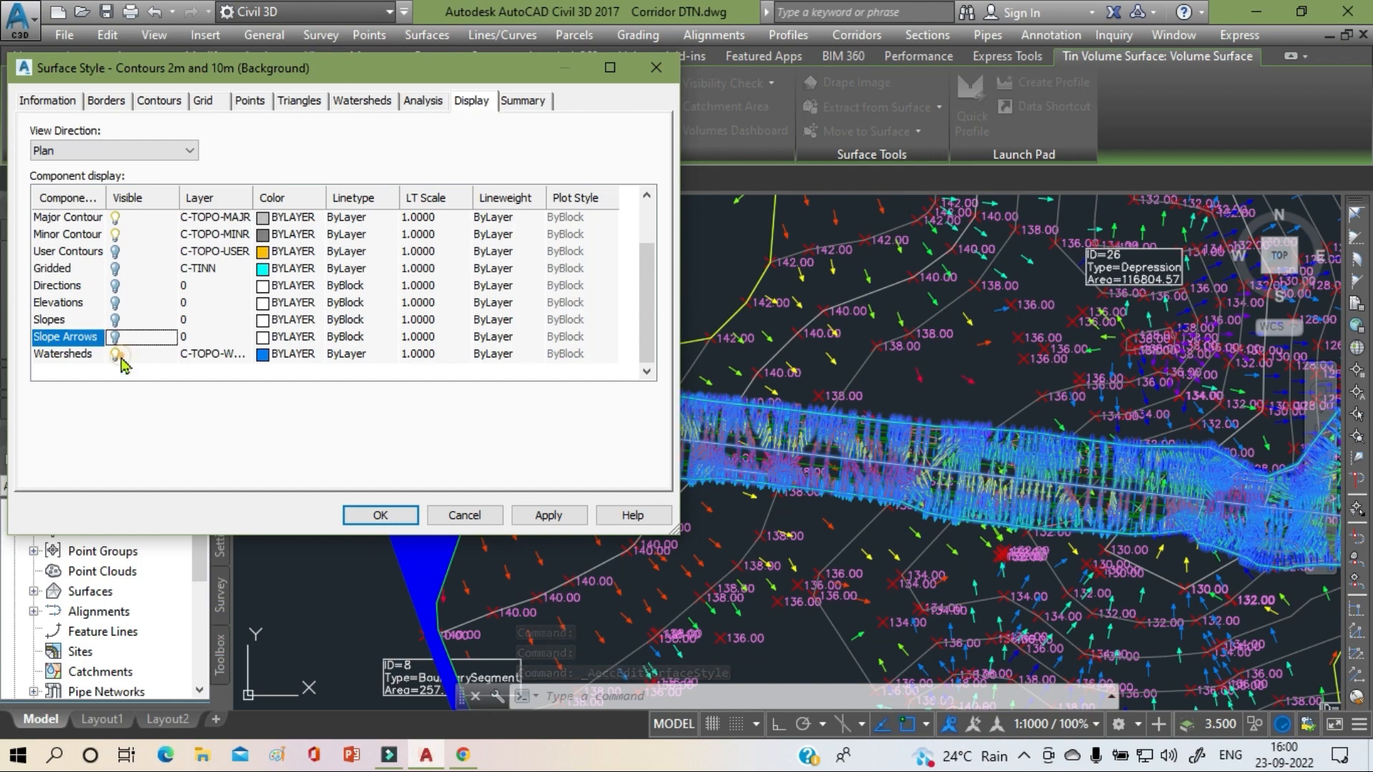
click(116, 353)
click(534, 516)
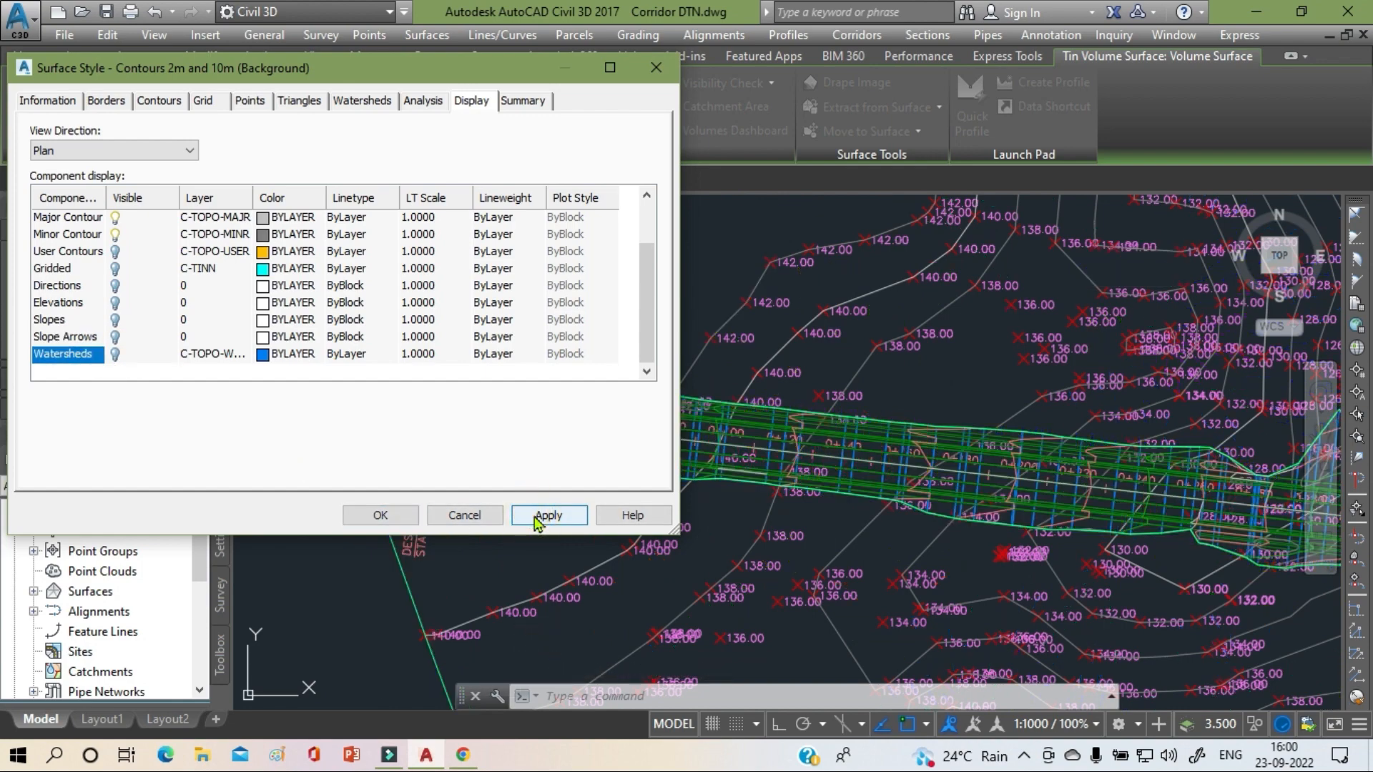
click(380, 515)
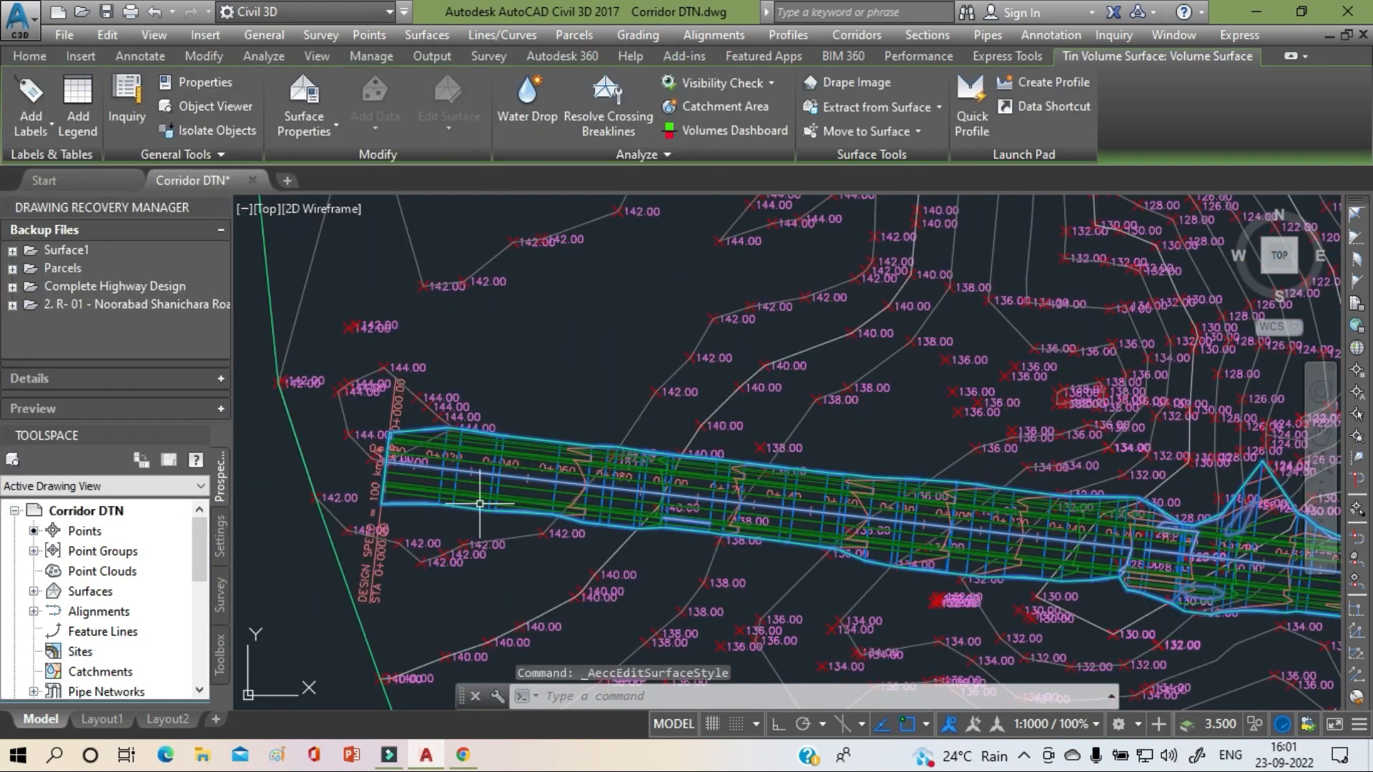
key(Escape)
key(Escape)
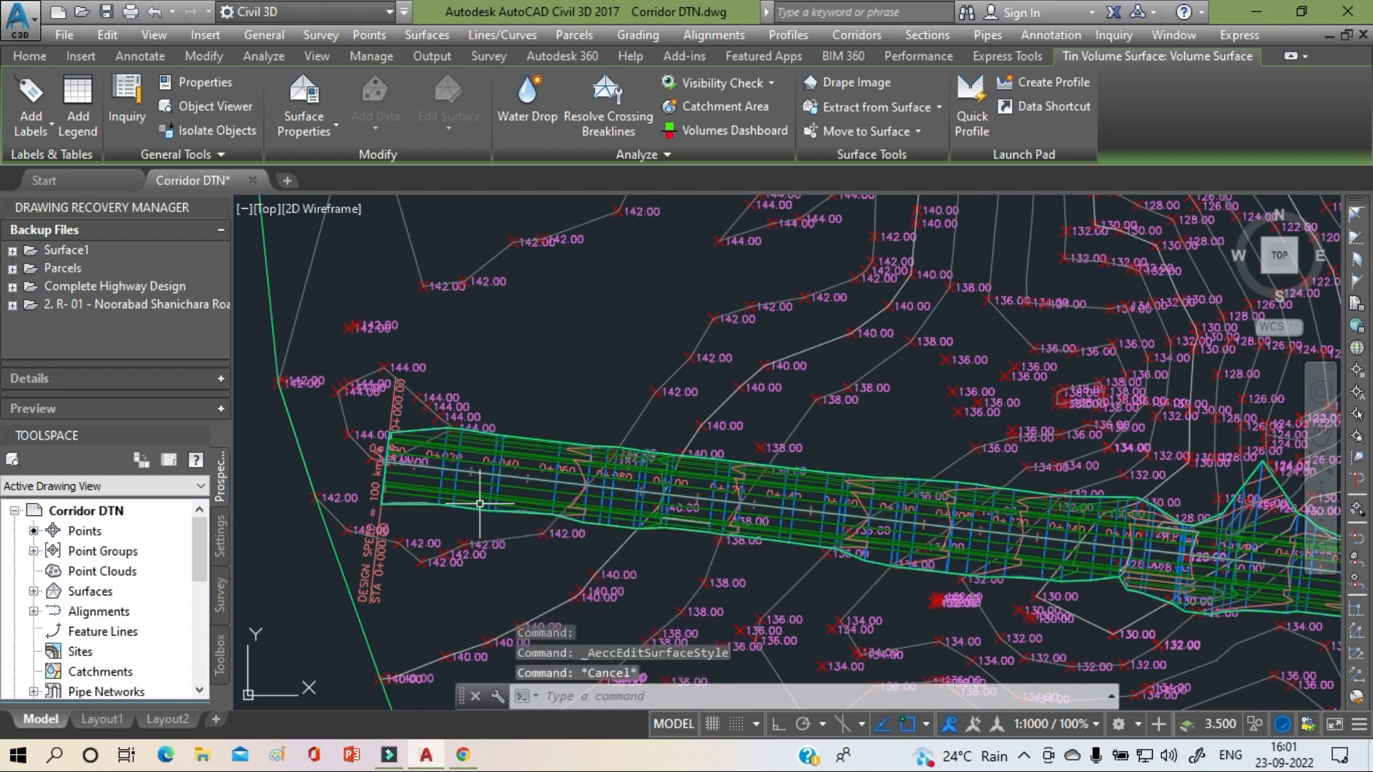
- Start creating sample lines from the DTN Corridor and choose Alignment - 1 as their alignment
scroll(480, 503, up, 2)
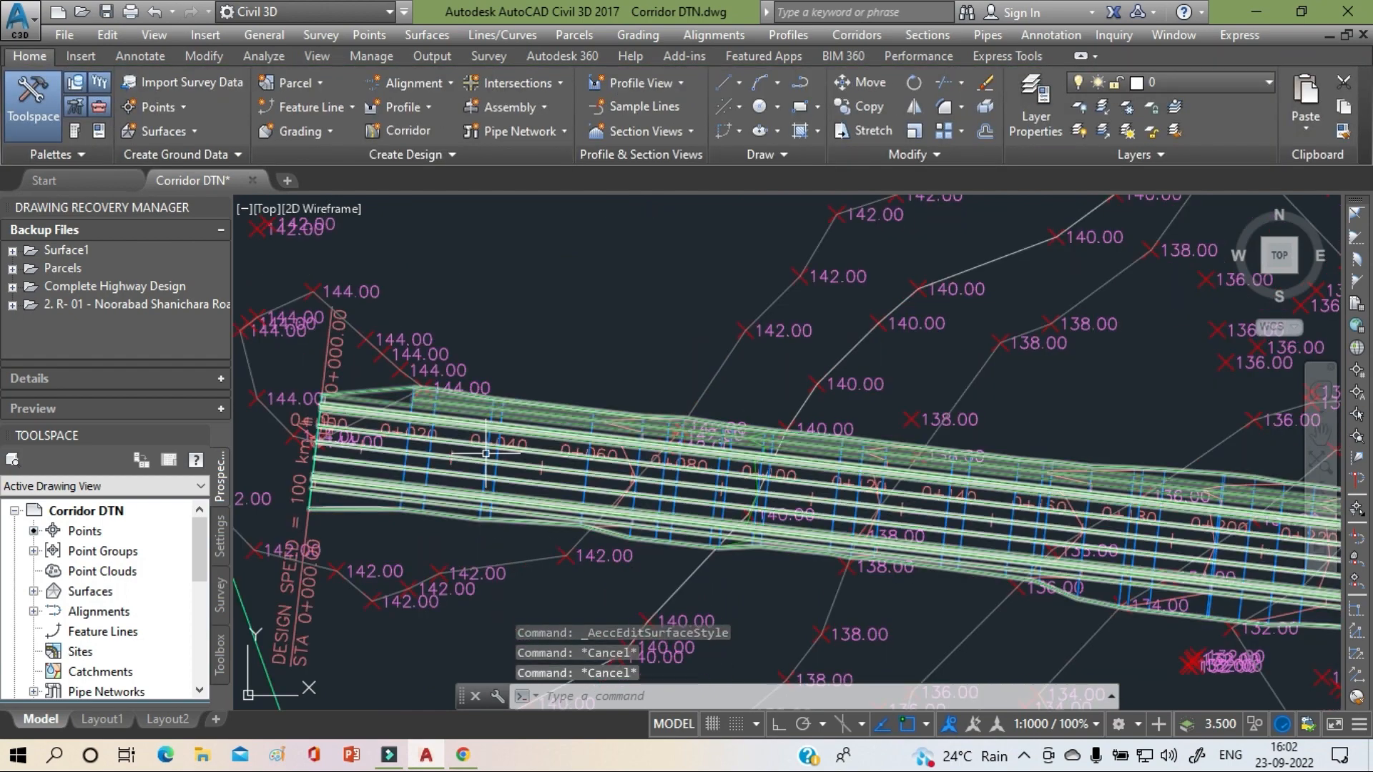
click(467, 497)
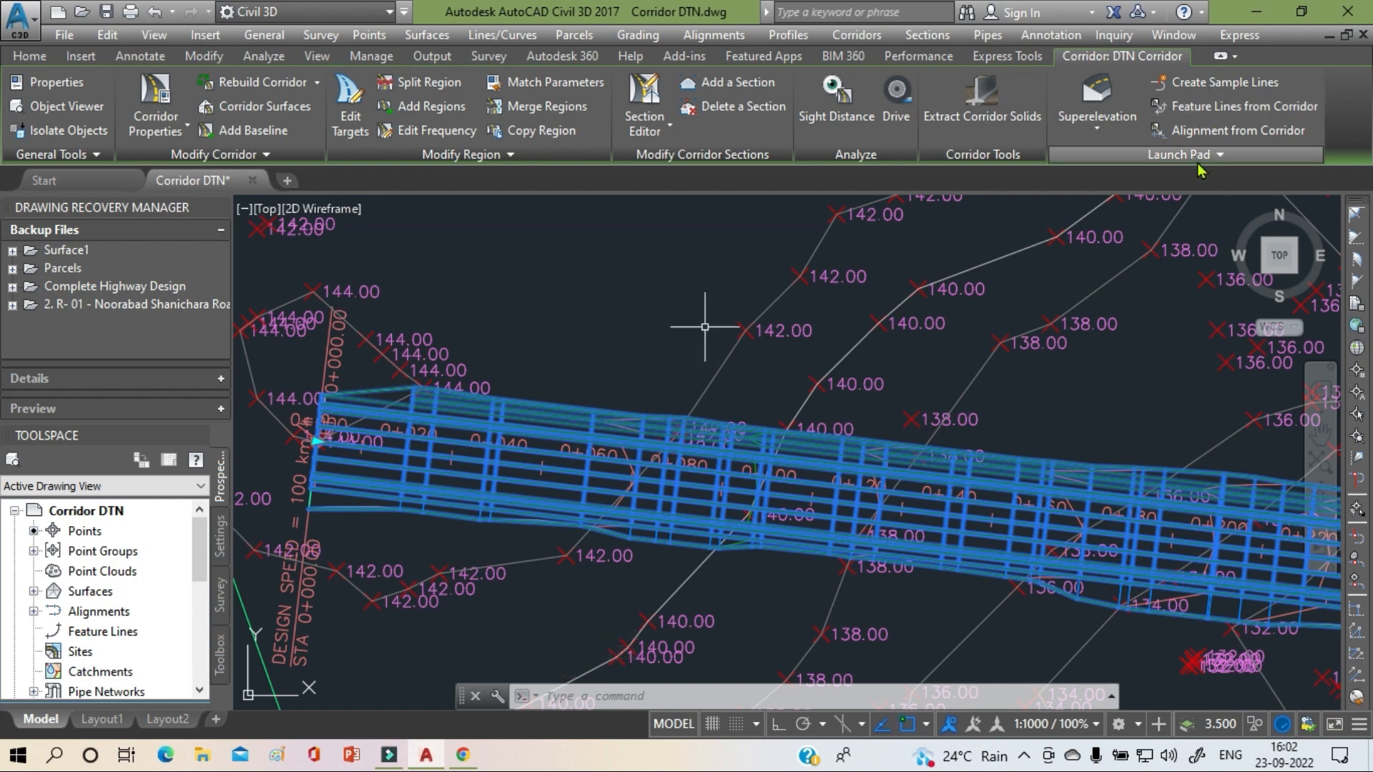
click(1224, 82)
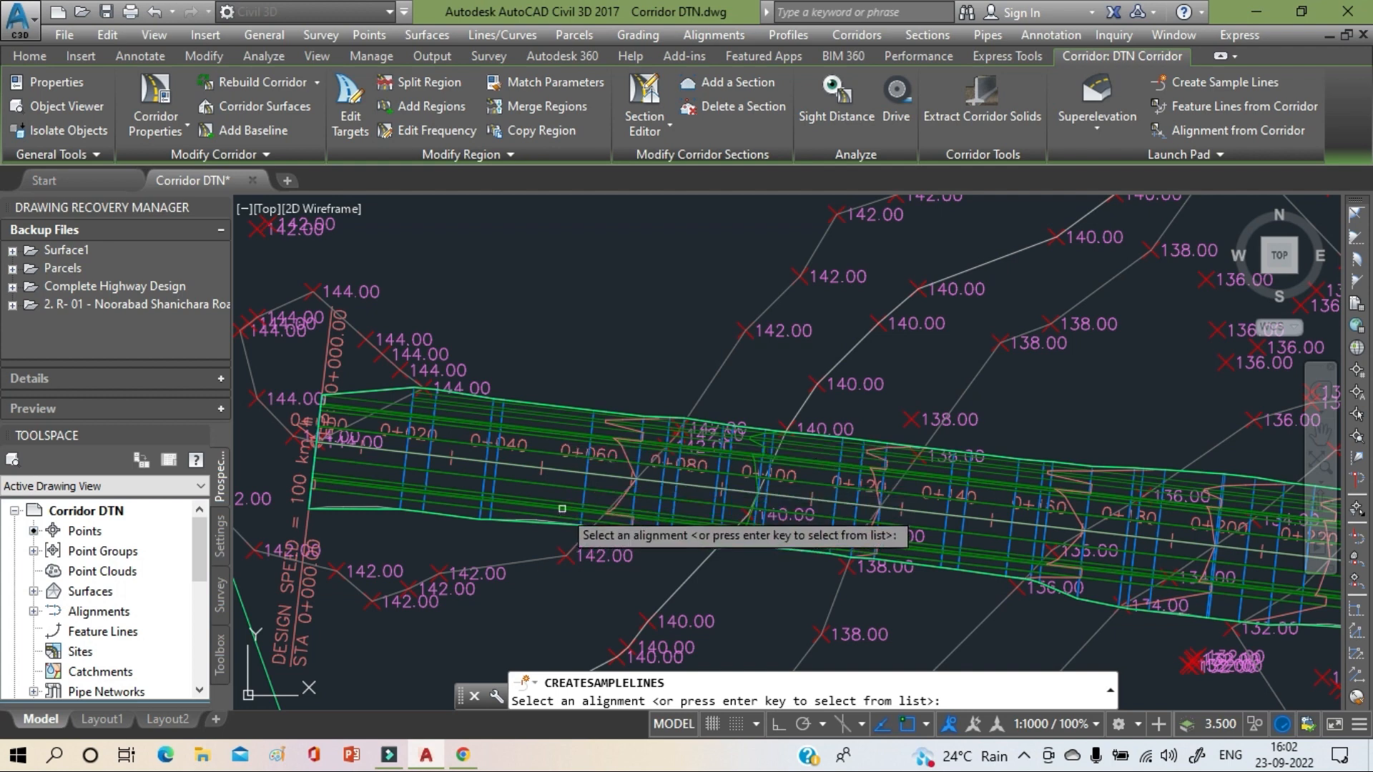
click(554, 471)
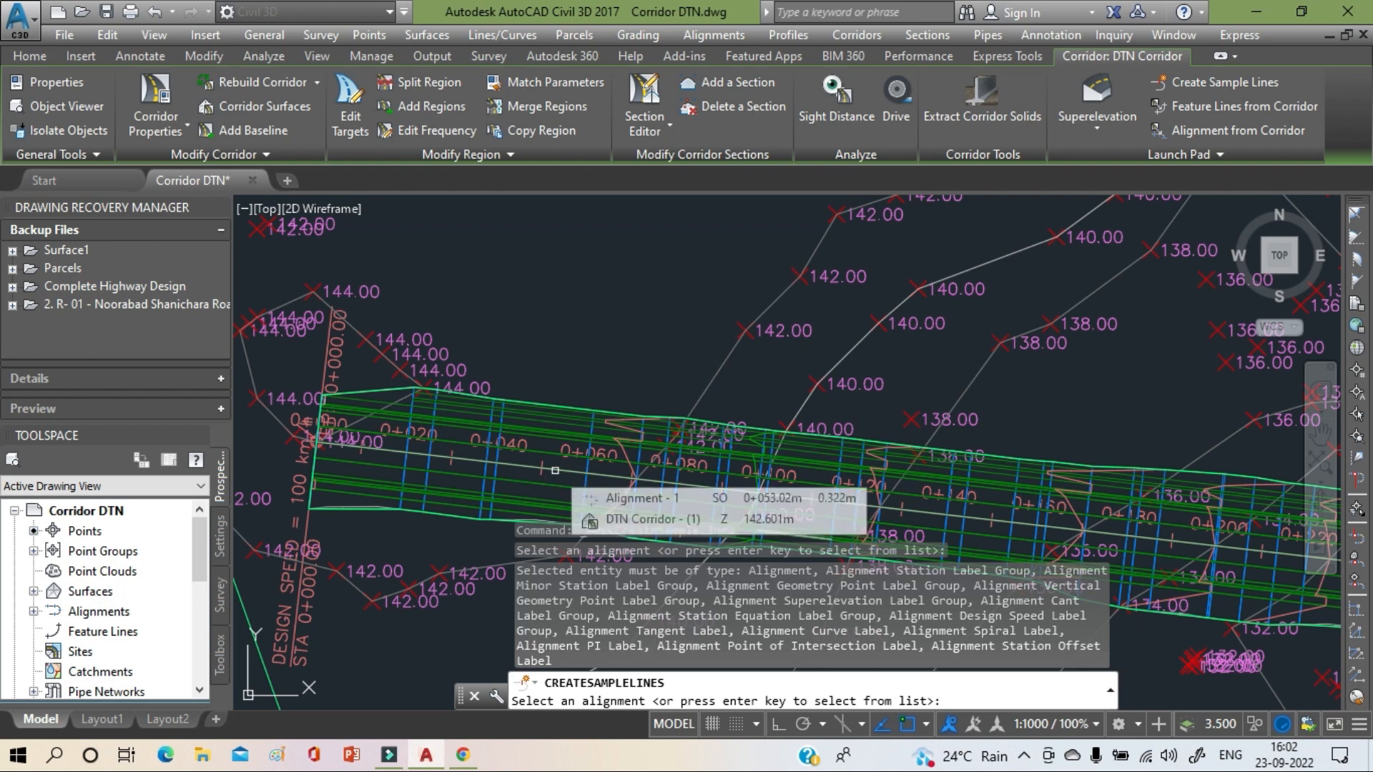
click(446, 493)
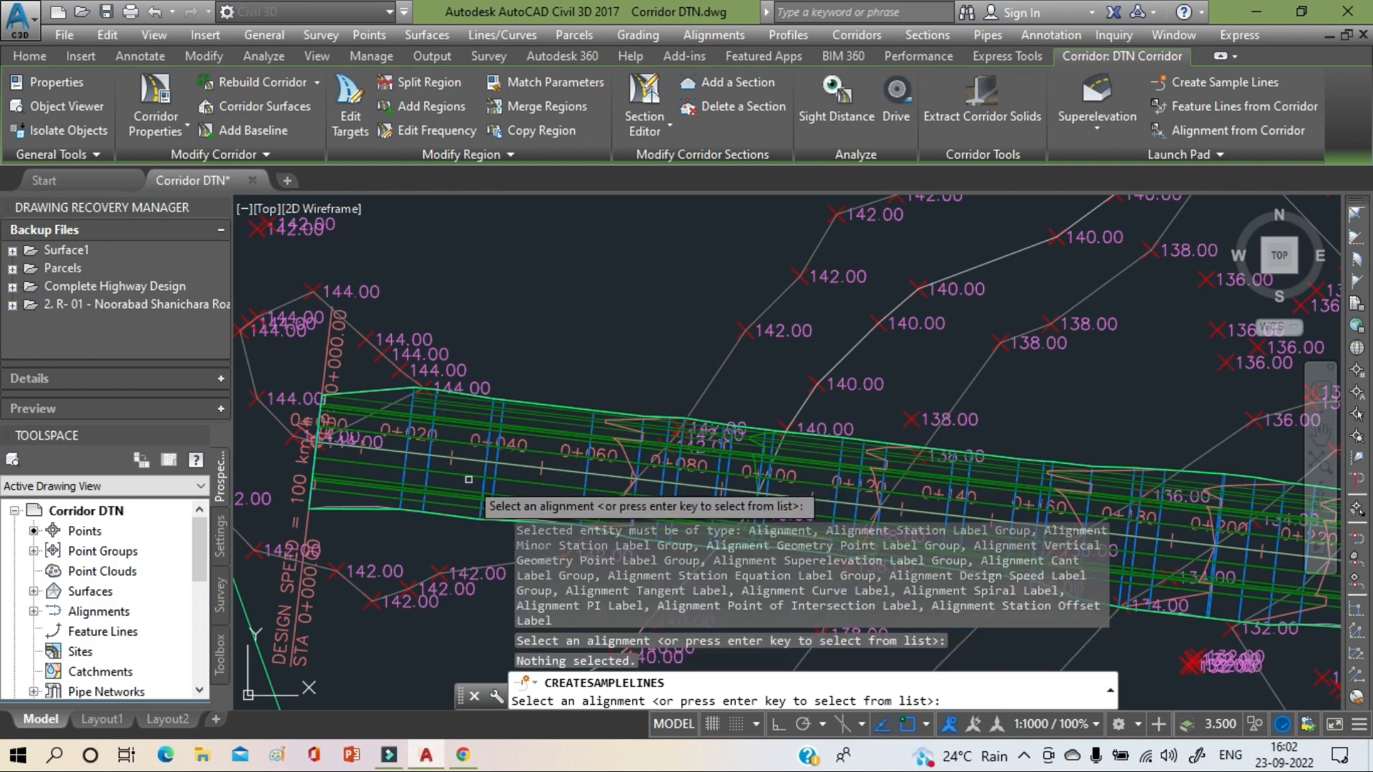
key(Return)
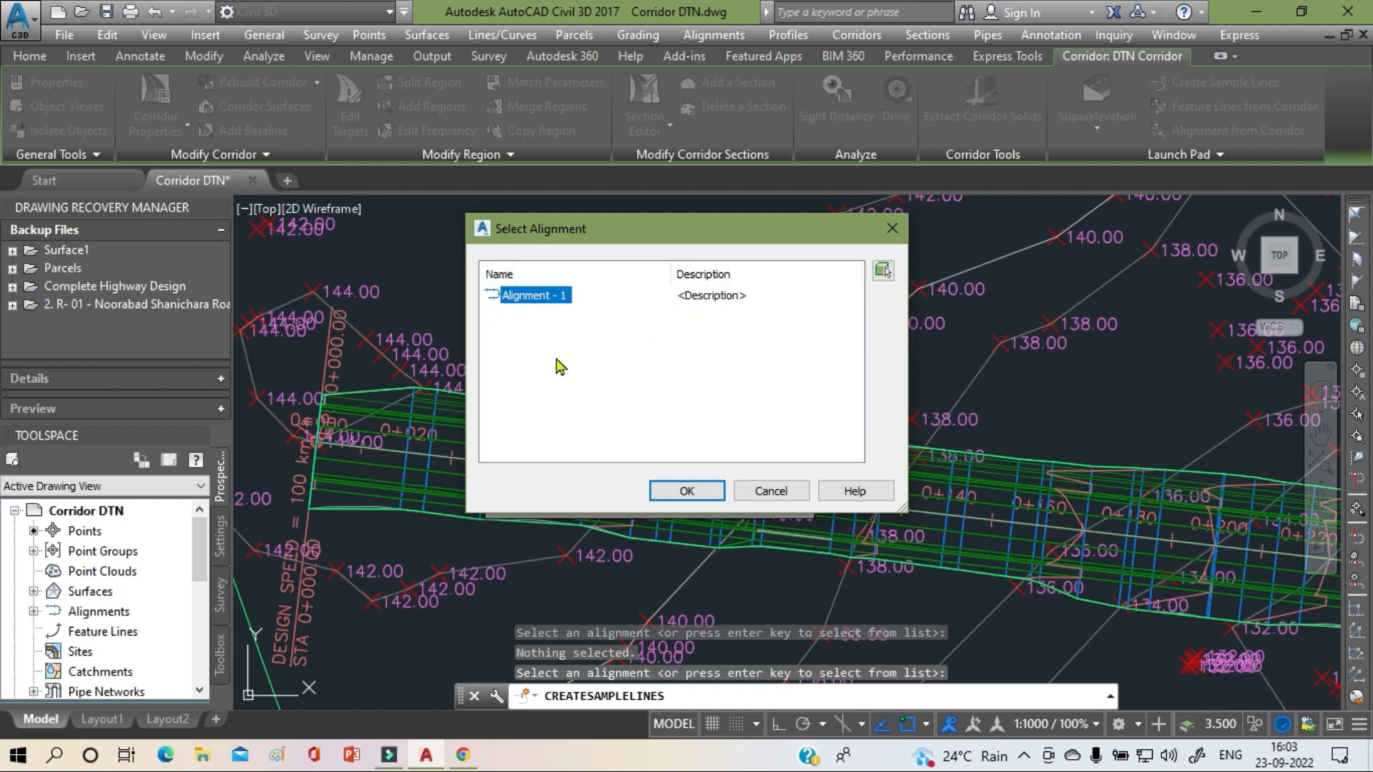
click(685, 492)
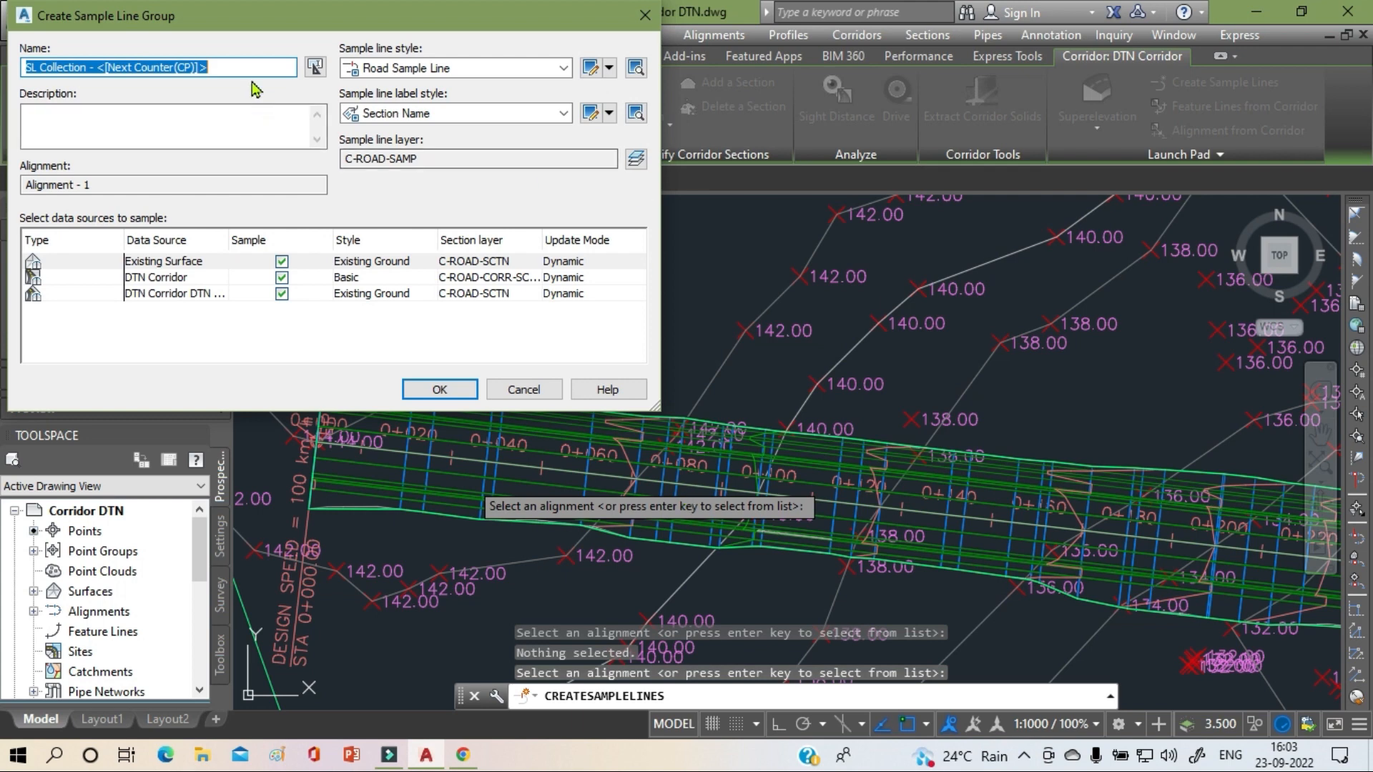
- Create a sample line group named SL Collection - 1 with the Road Sample Line style and Section Name and Marks labels, sampling all data sources
click(238, 67)
shift+click(101, 66)
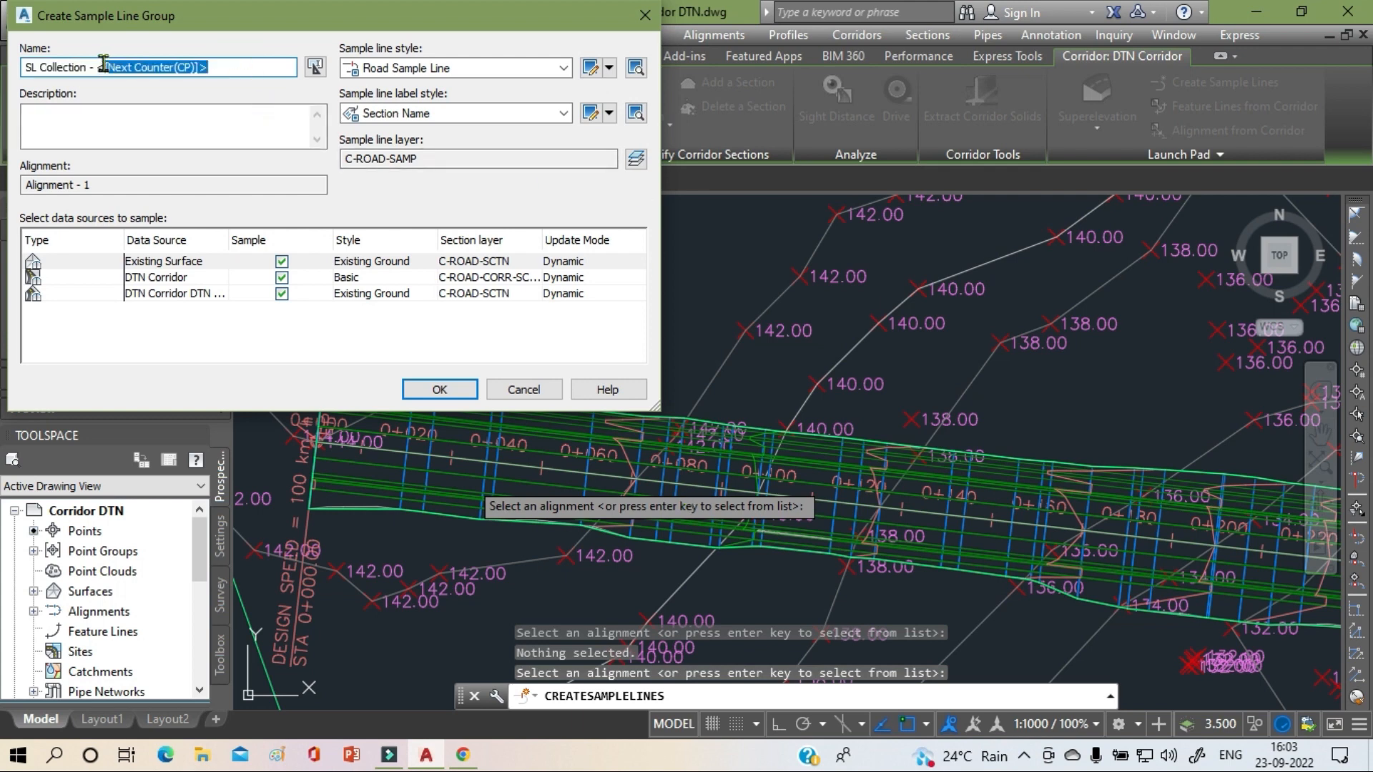
text(1)
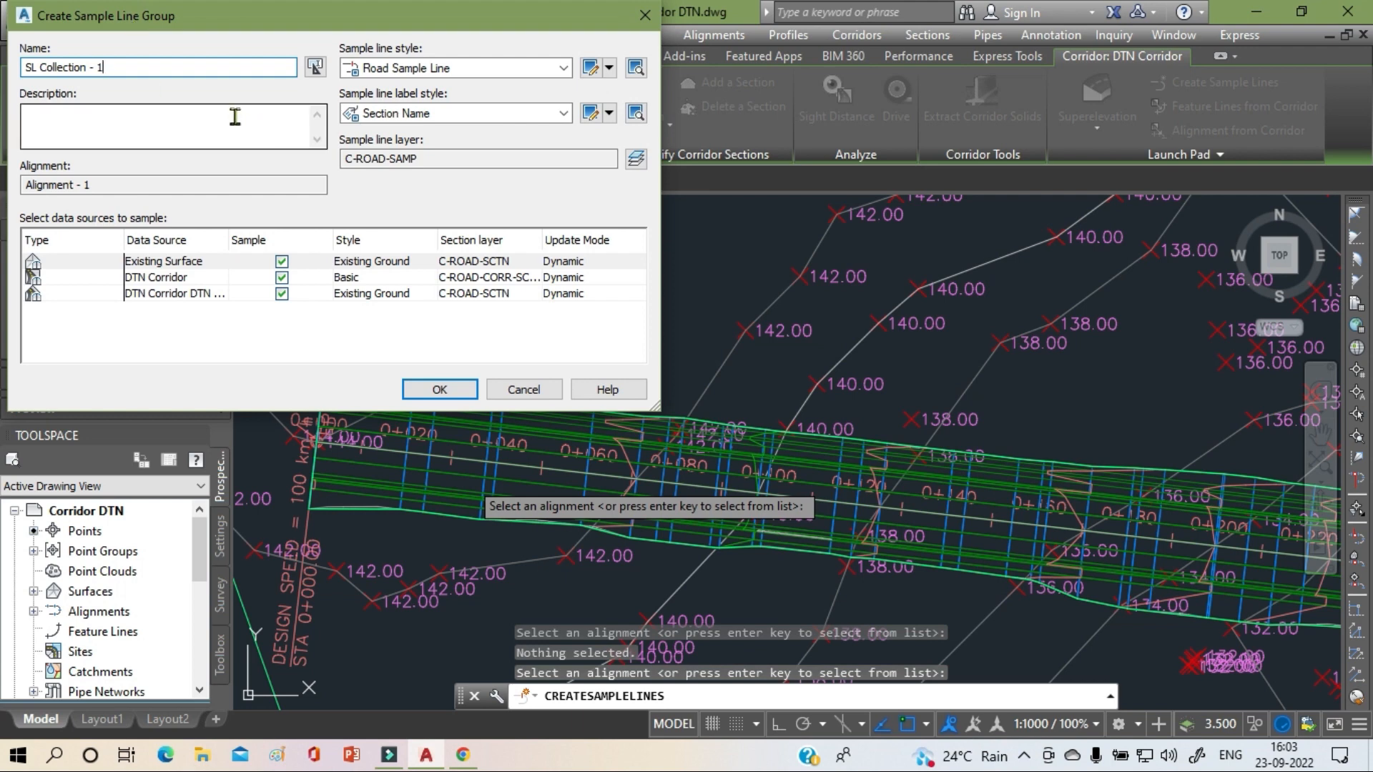
click(564, 114)
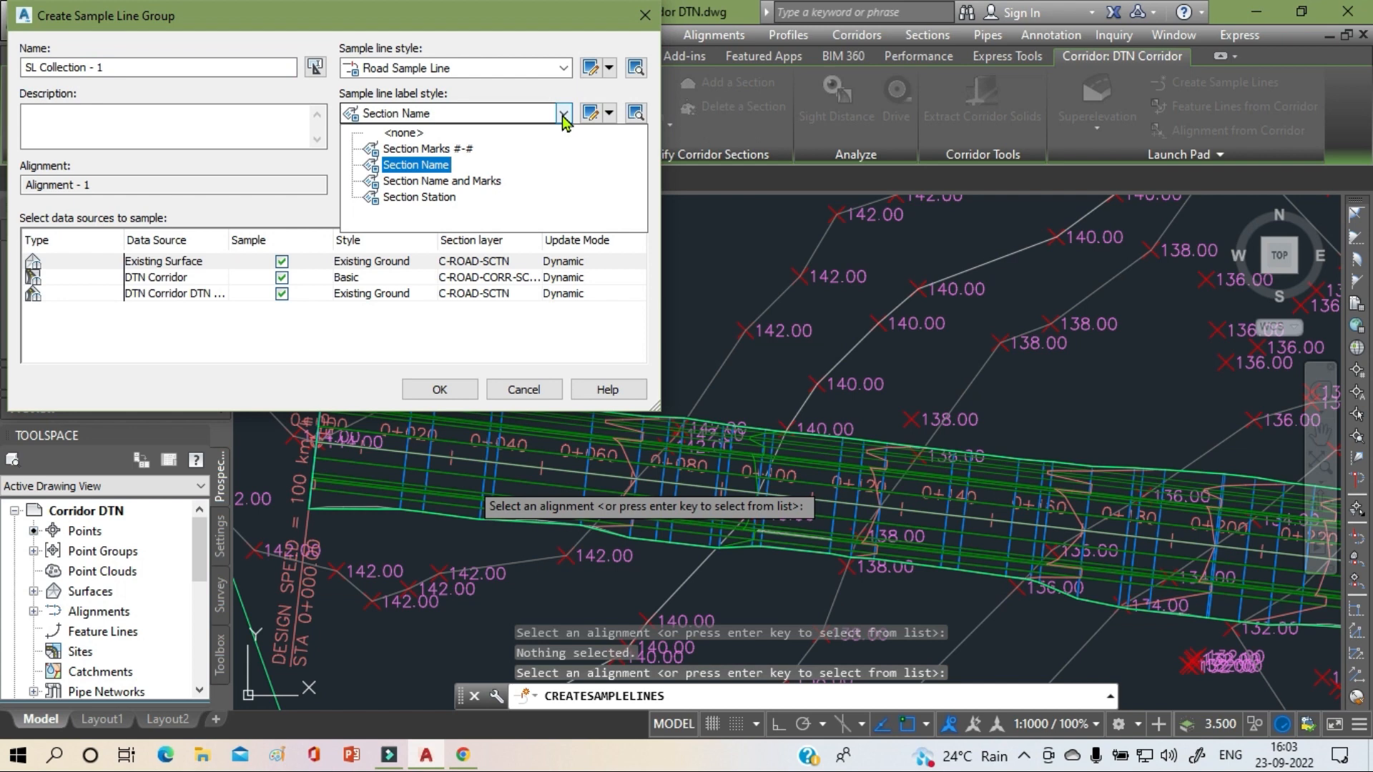
click(476, 185)
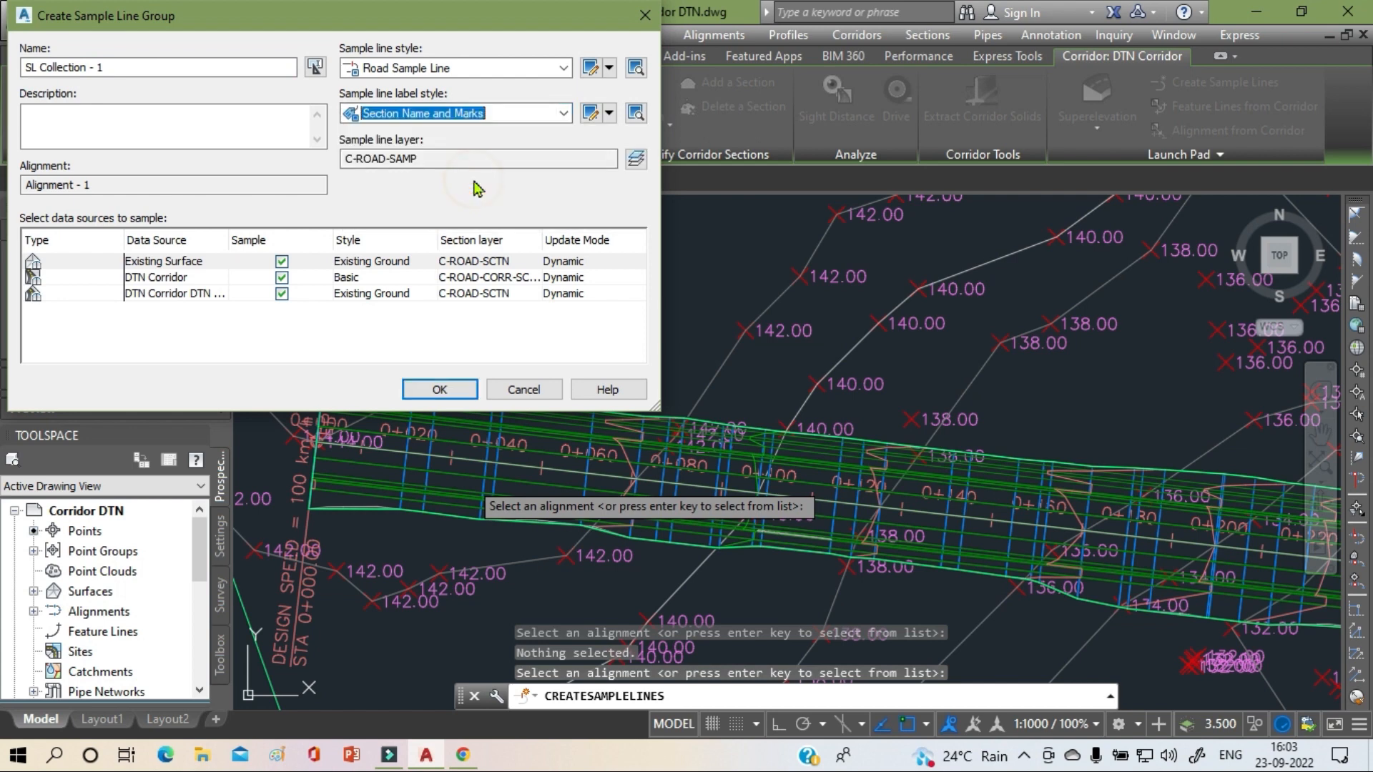
click(565, 69)
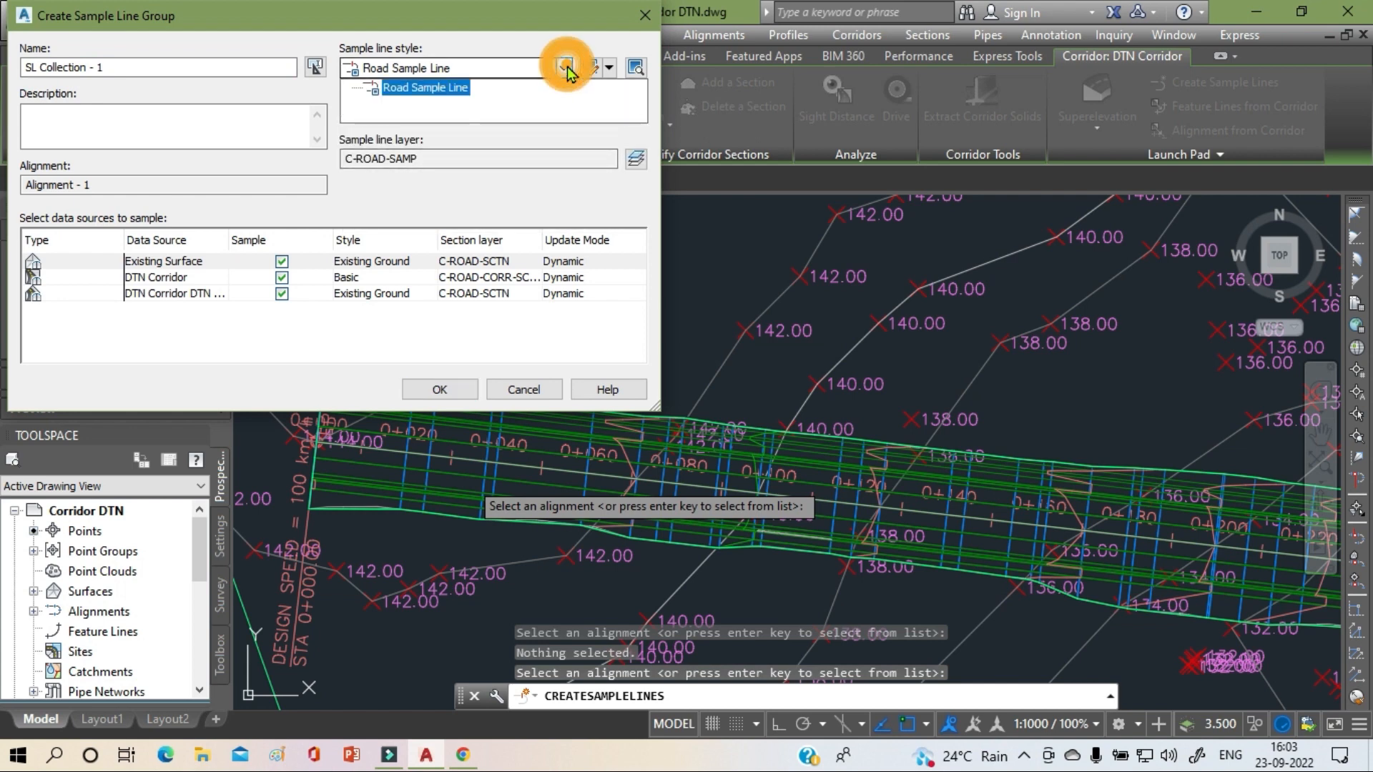
click(565, 68)
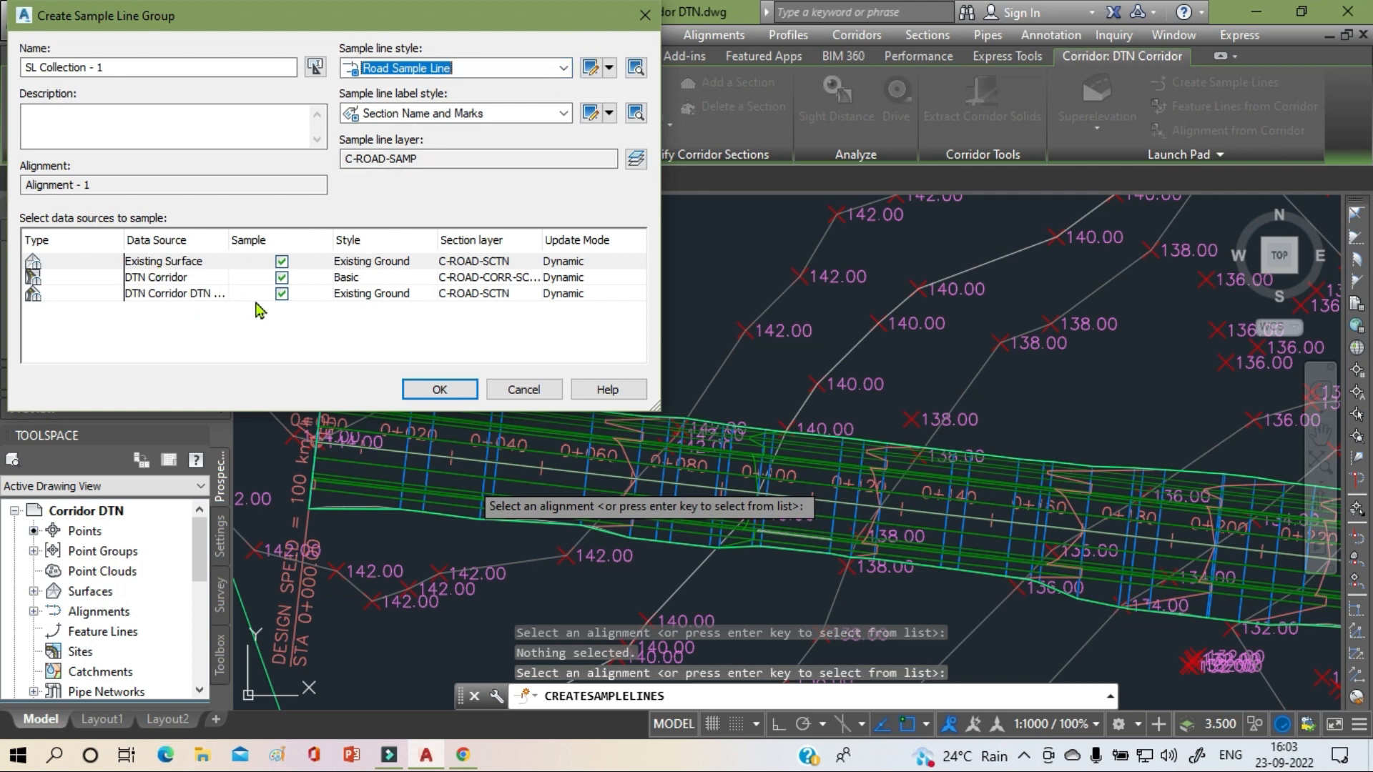
click(439, 390)
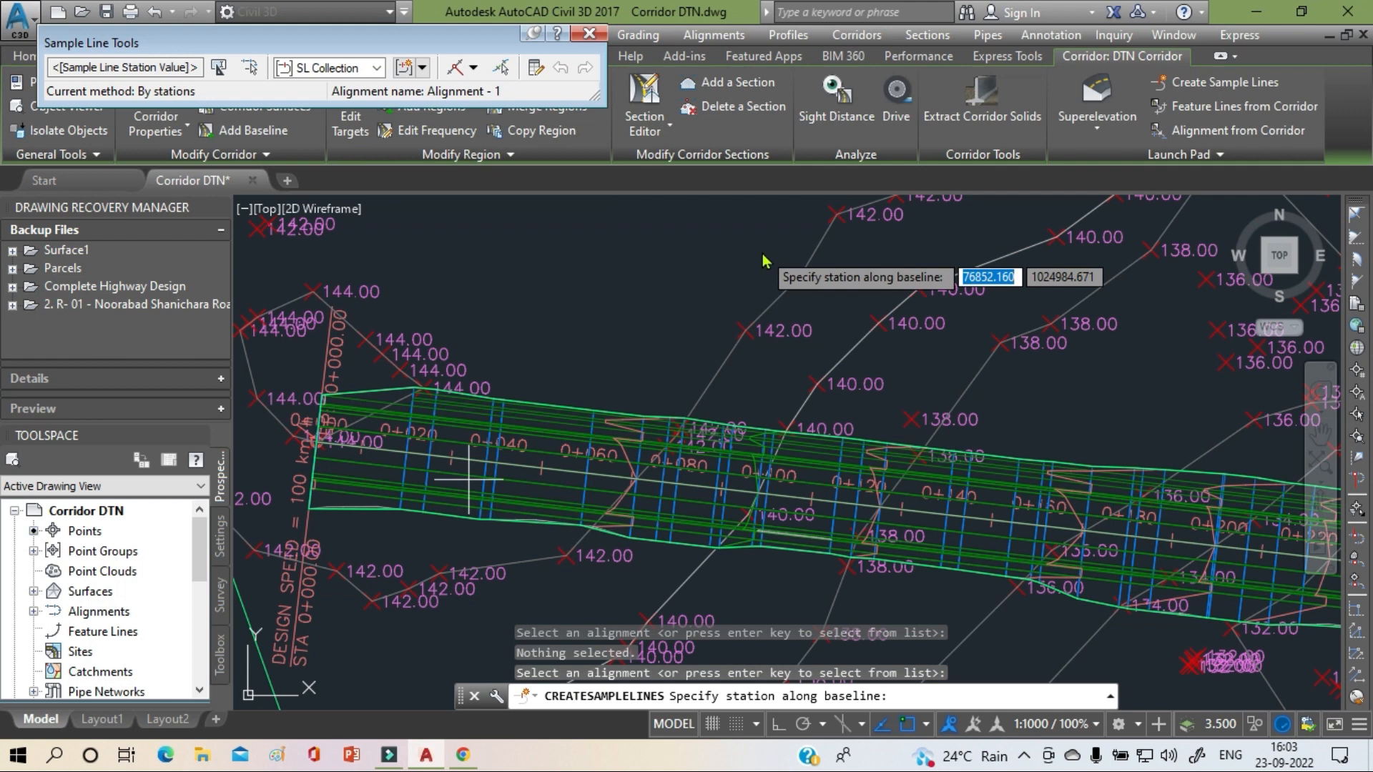
- Create sample lines by range of stations over the whole alignment, with 20 m swath widths and 20 m increments, and finish the command
click(473, 67)
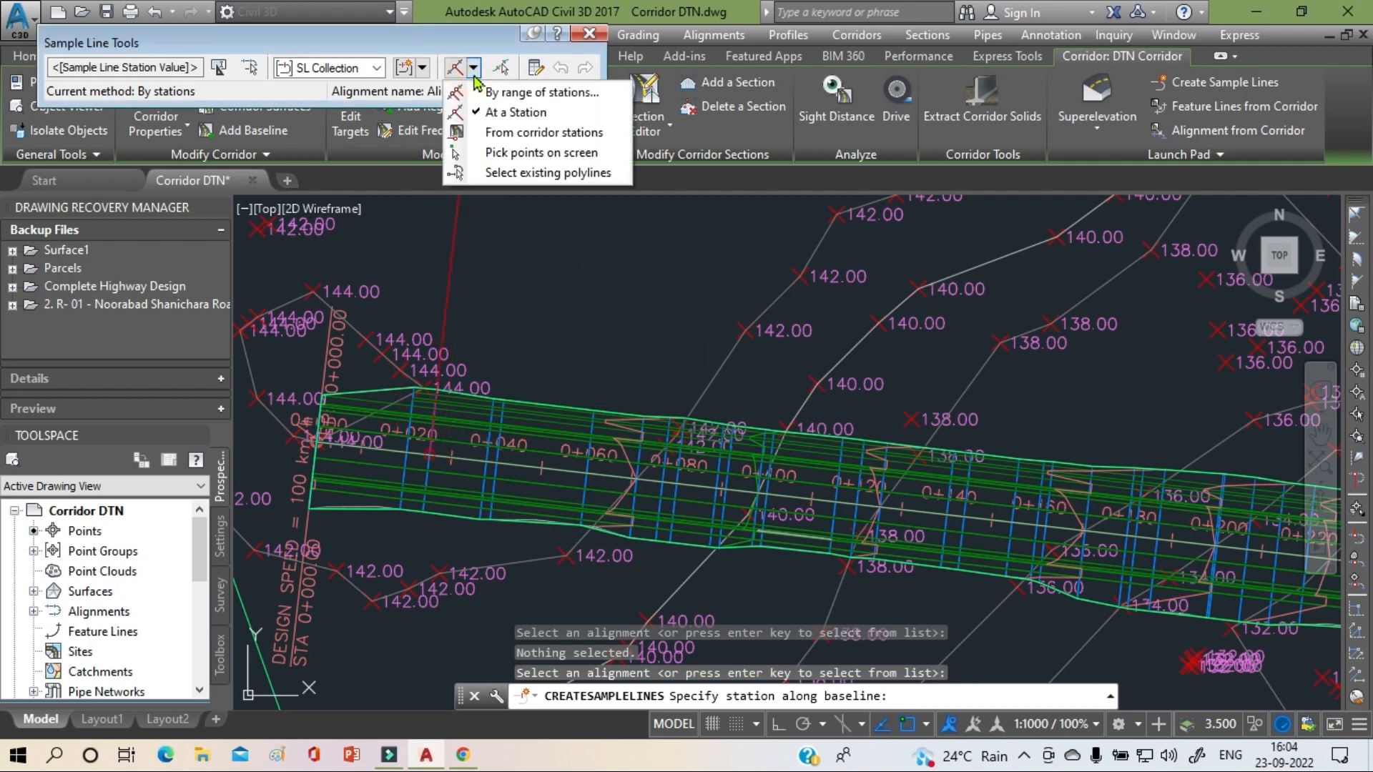
click(527, 100)
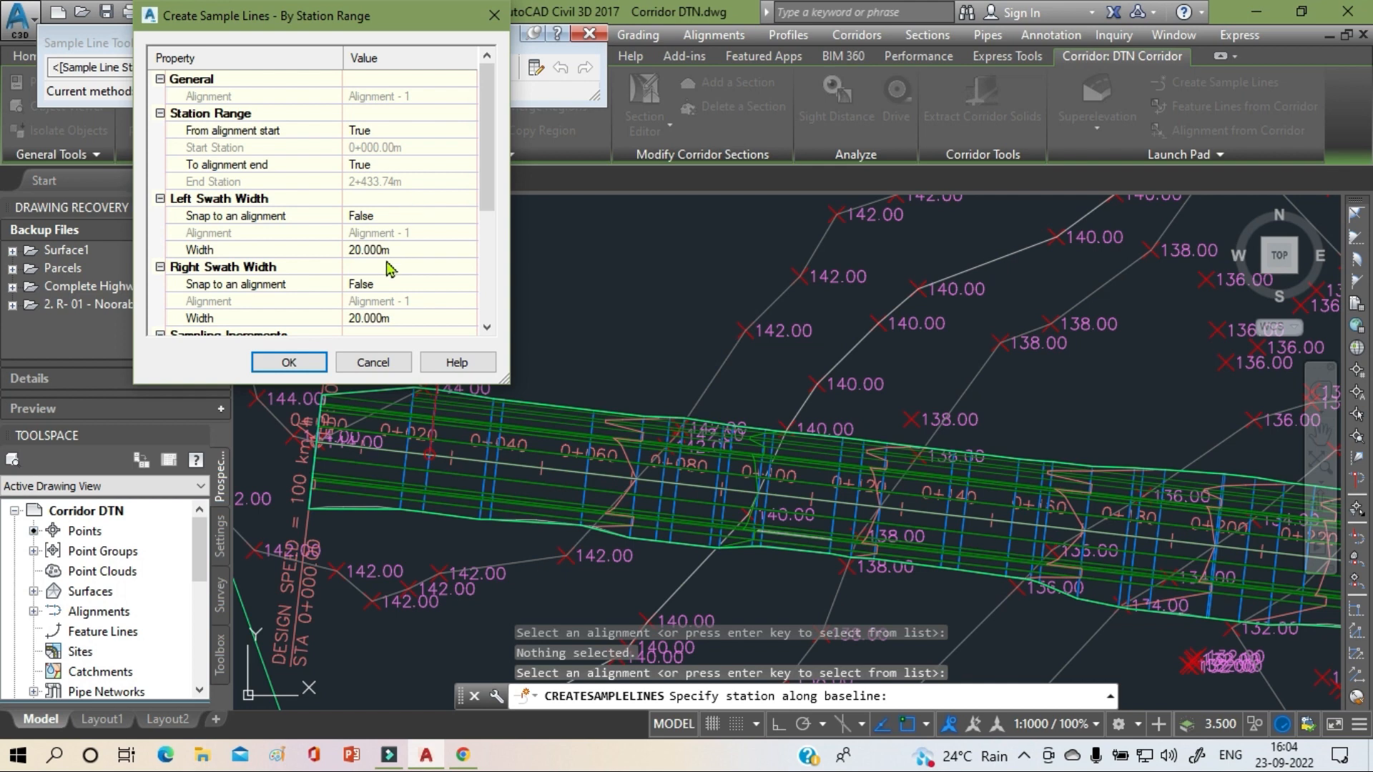
scroll(390, 259, down, 1)
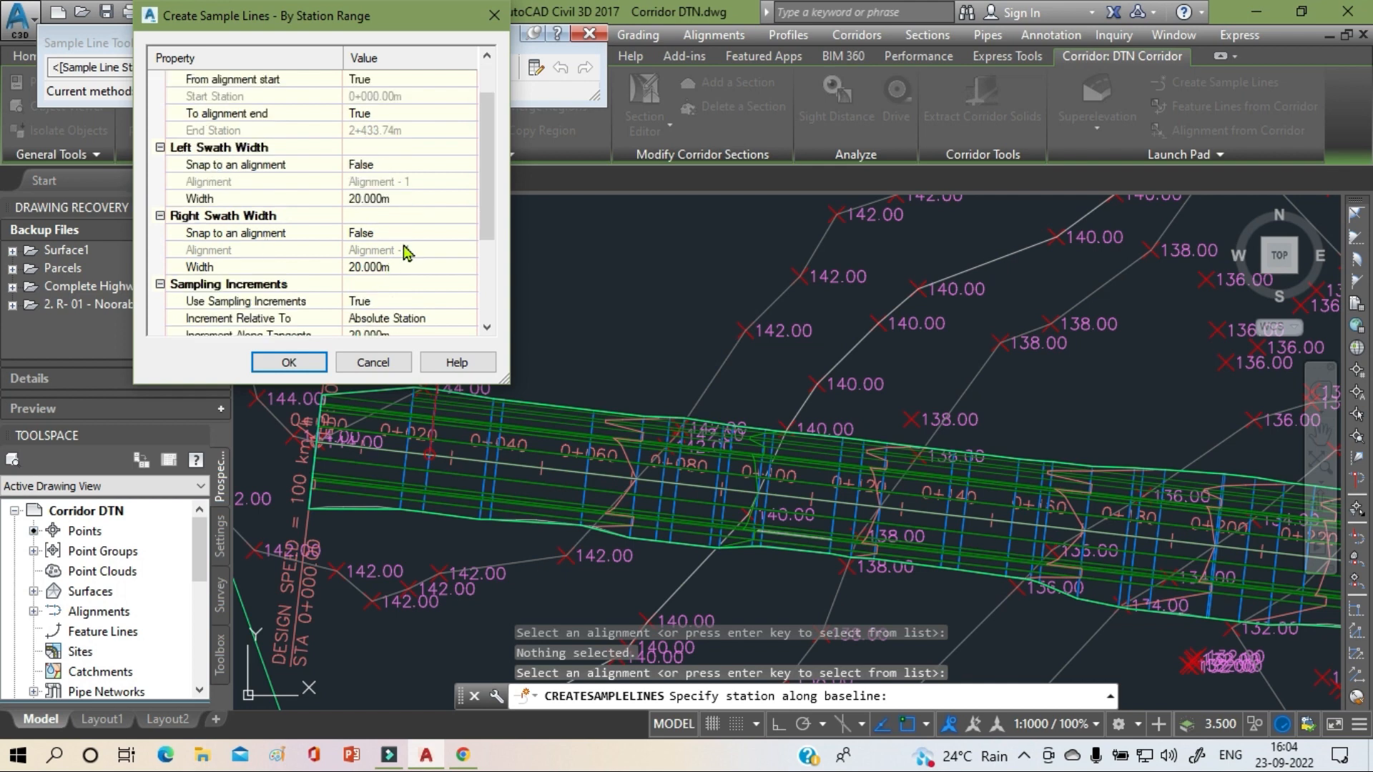
scroll(384, 262, down, 1)
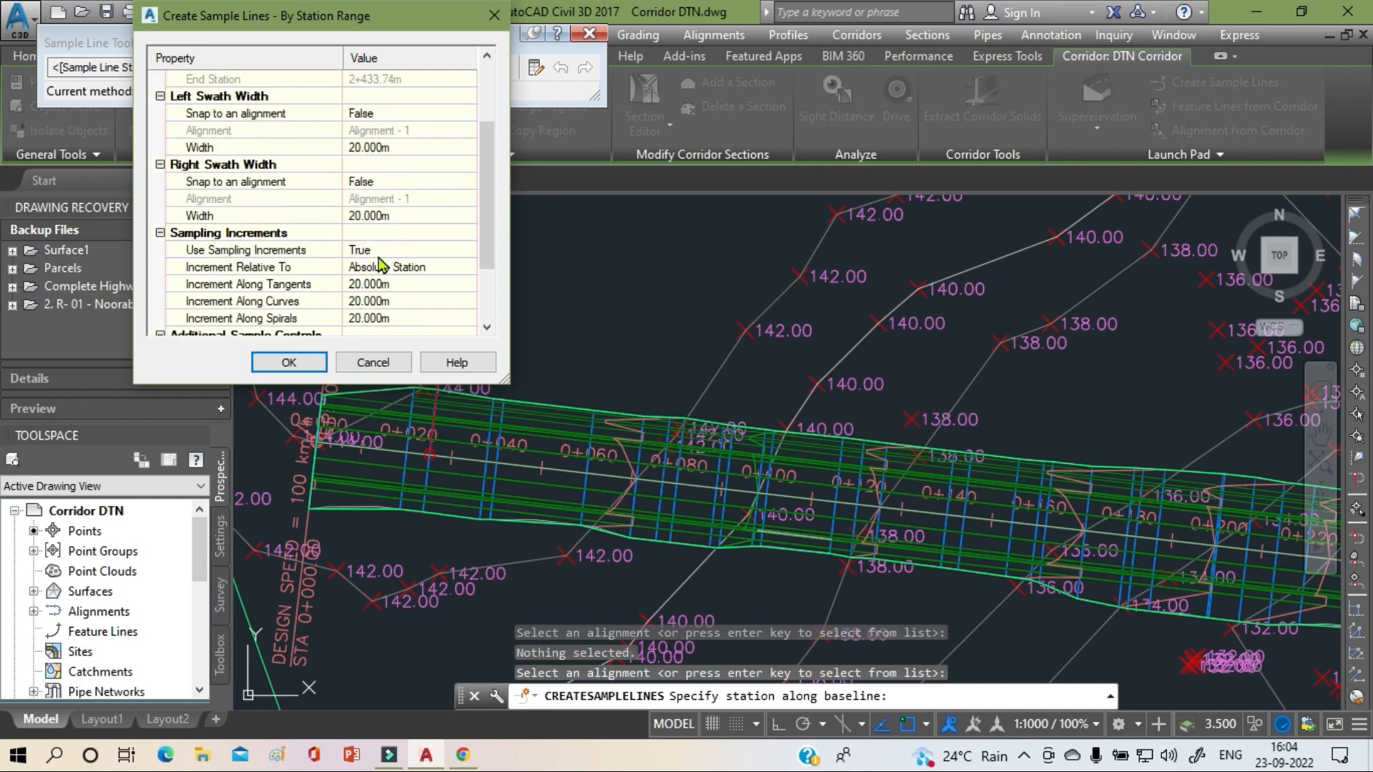
scroll(384, 263, down, 2)
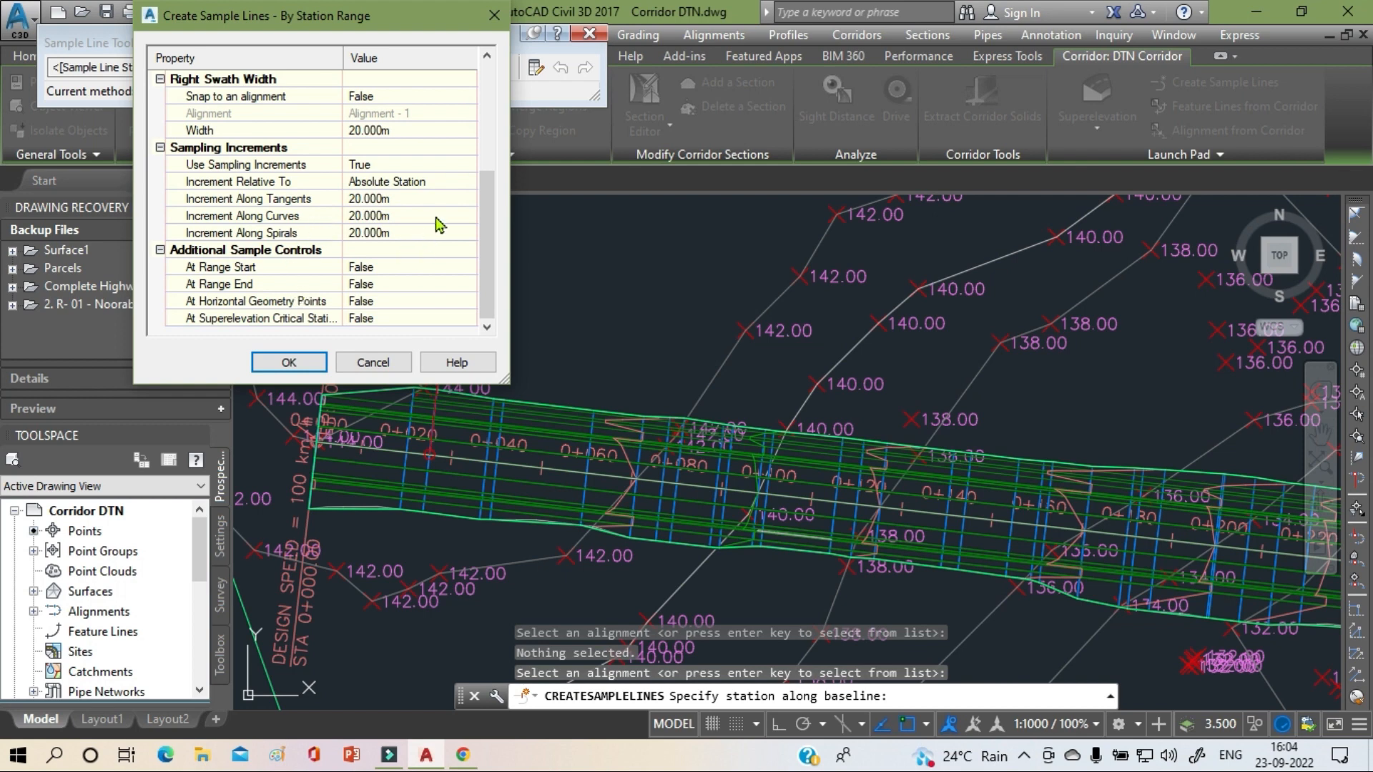
click(382, 235)
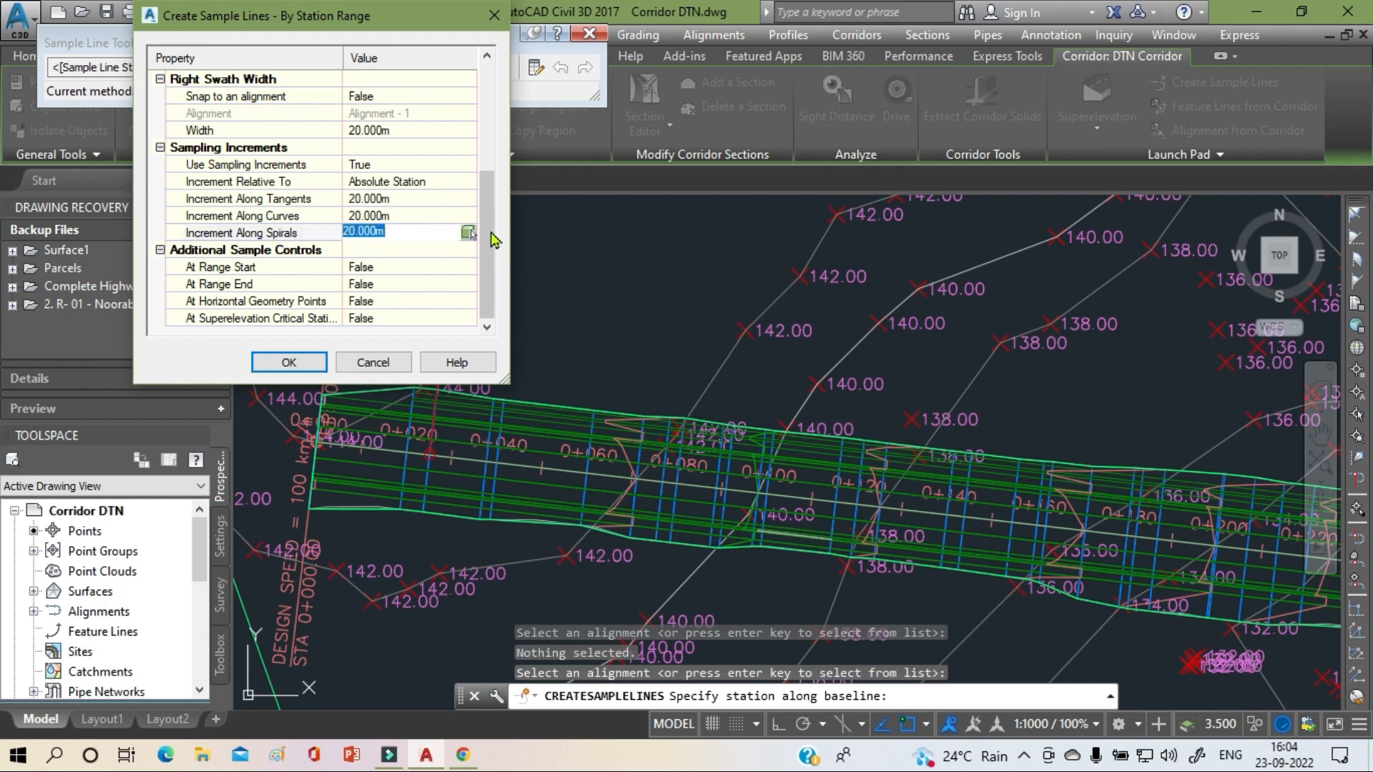
mouse_move(482, 236)
mouse_down()
mouse_move(483, 204)
mouse_move(483, 250)
mouse_up()
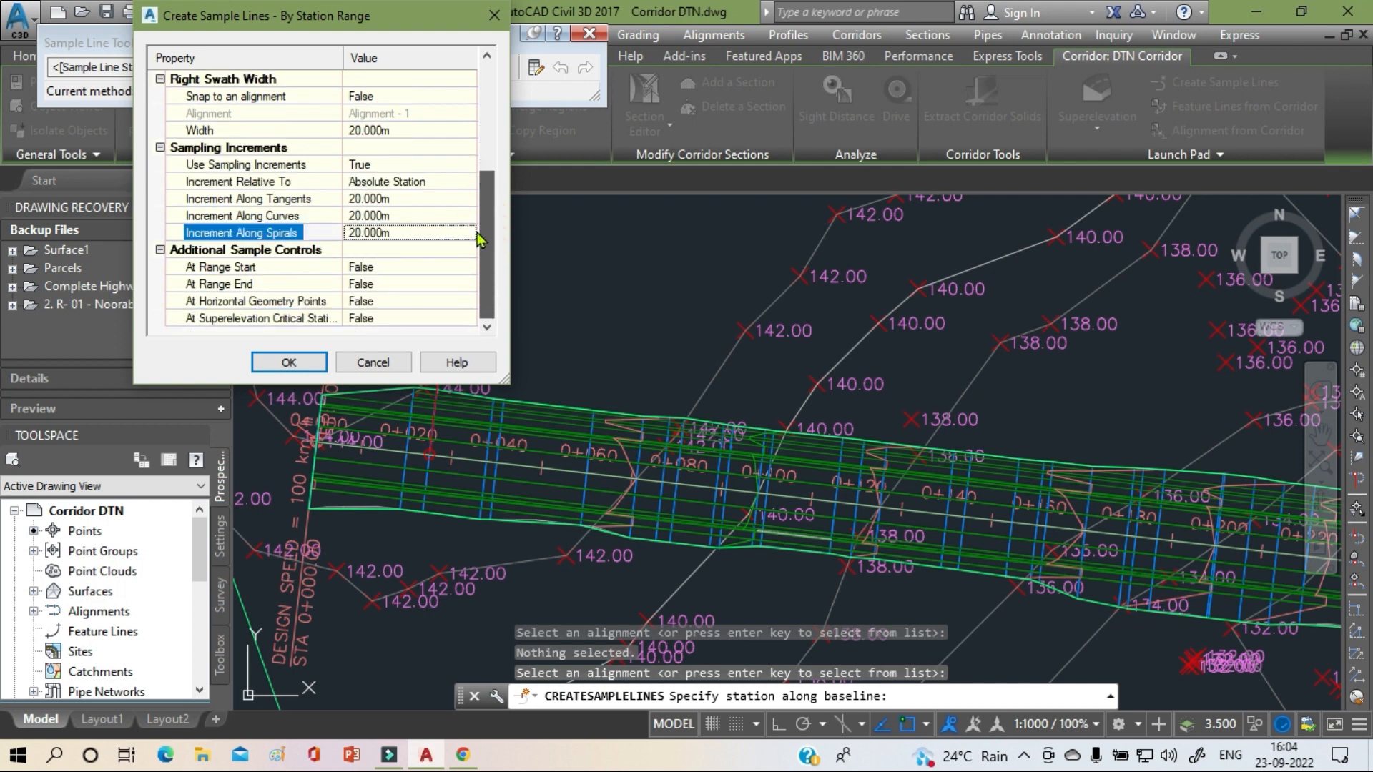
click(289, 362)
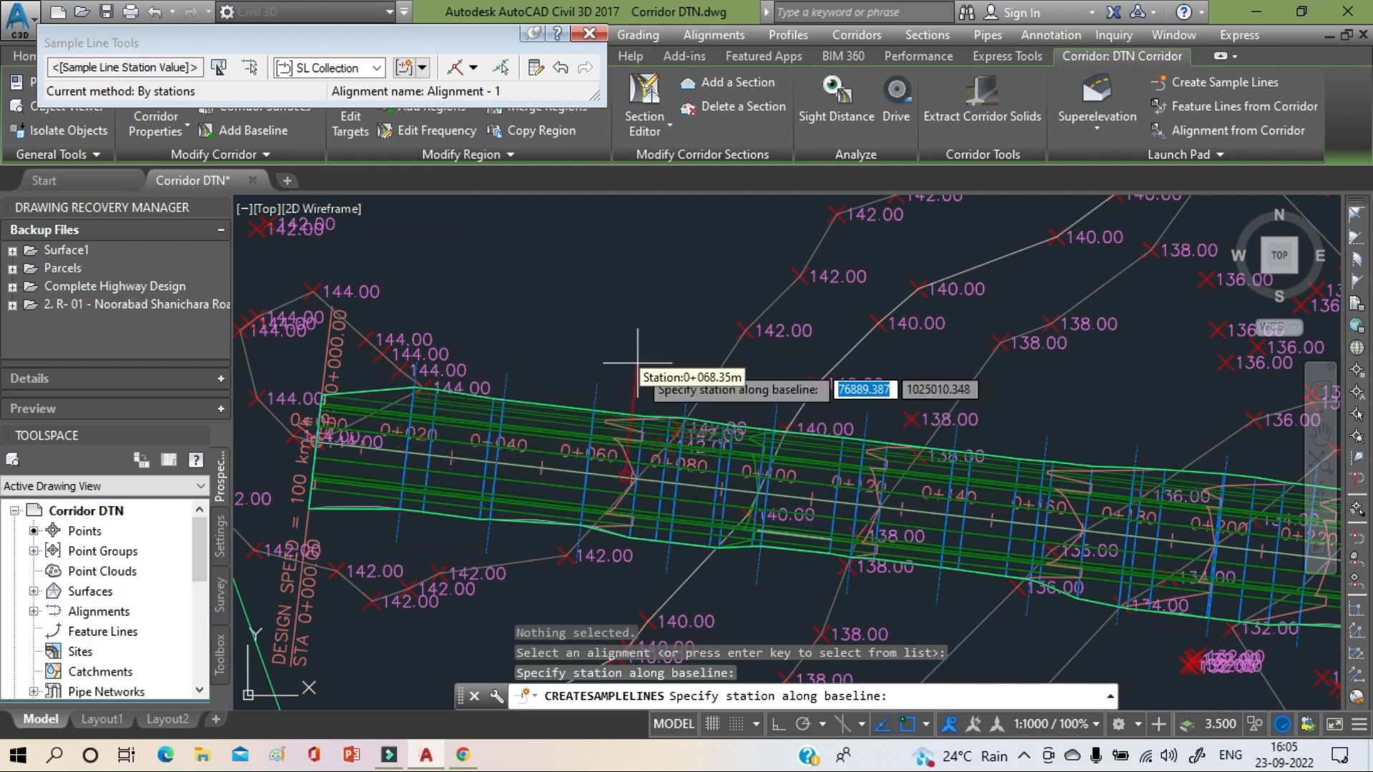
key(Escape)
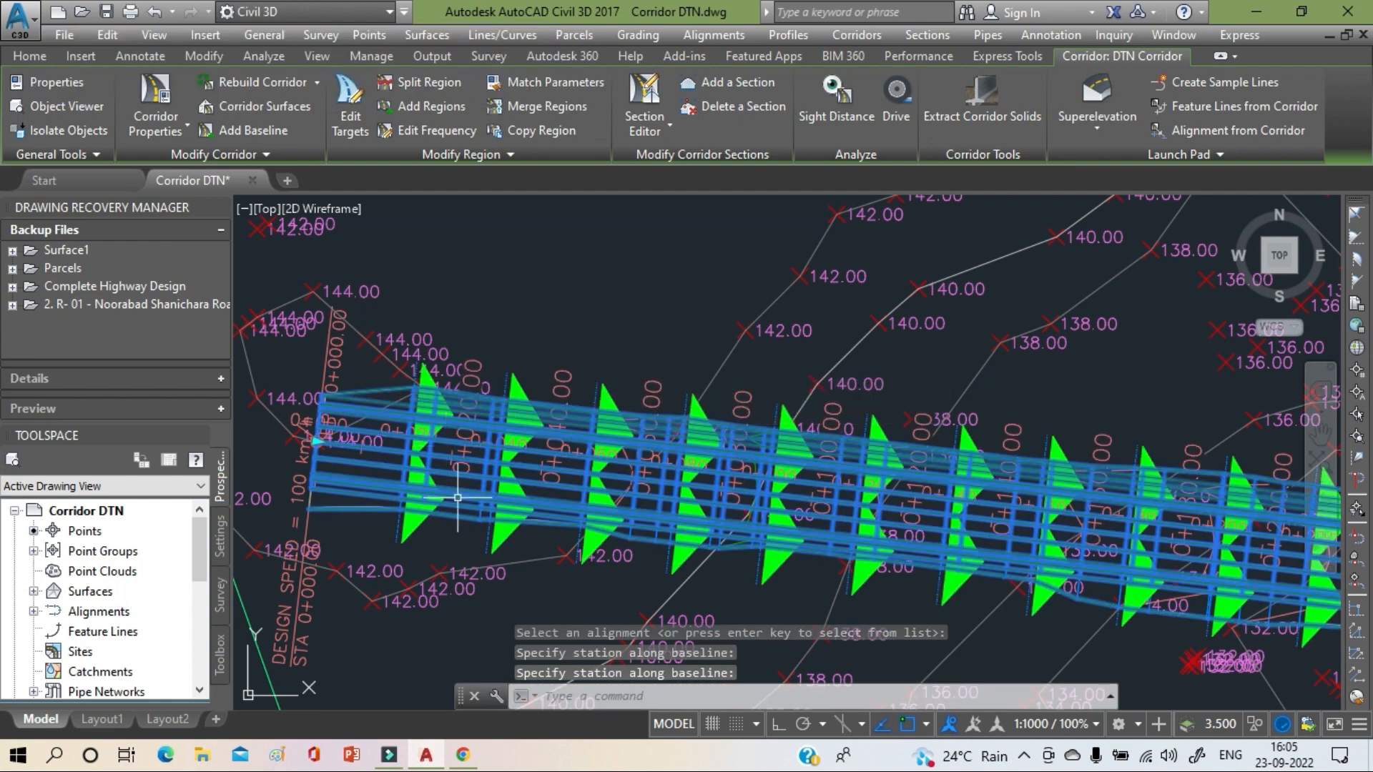
- Examine the new sample lines and their section marks along the corridor, including the curve around station 1+000
scroll(506, 415, down, 2)
middle_drag(552, 413, 236, 386)
scroll(730, 455, down, 2)
middle_drag(730, 455, 421, 259)
scroll(1039, 542, up, 8)
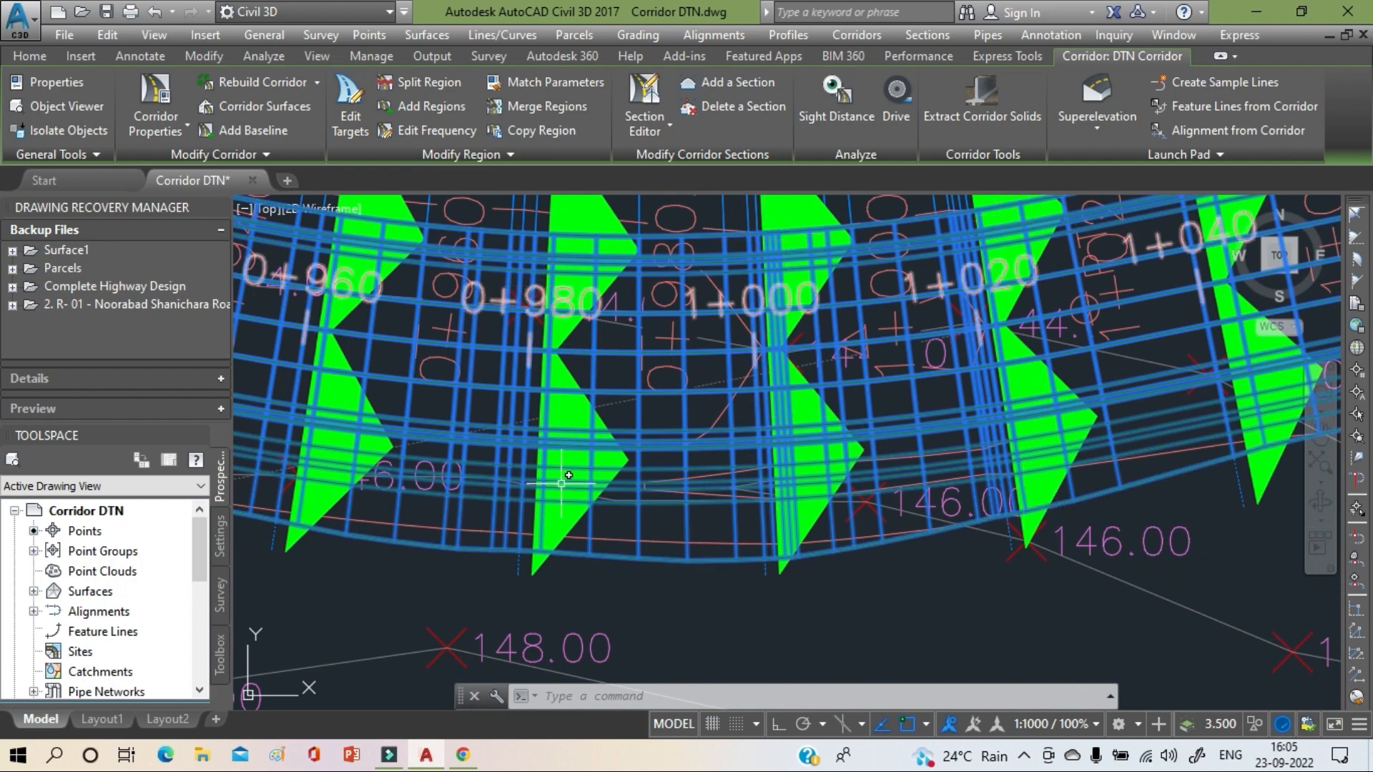
scroll(1164, 445, down, 10)
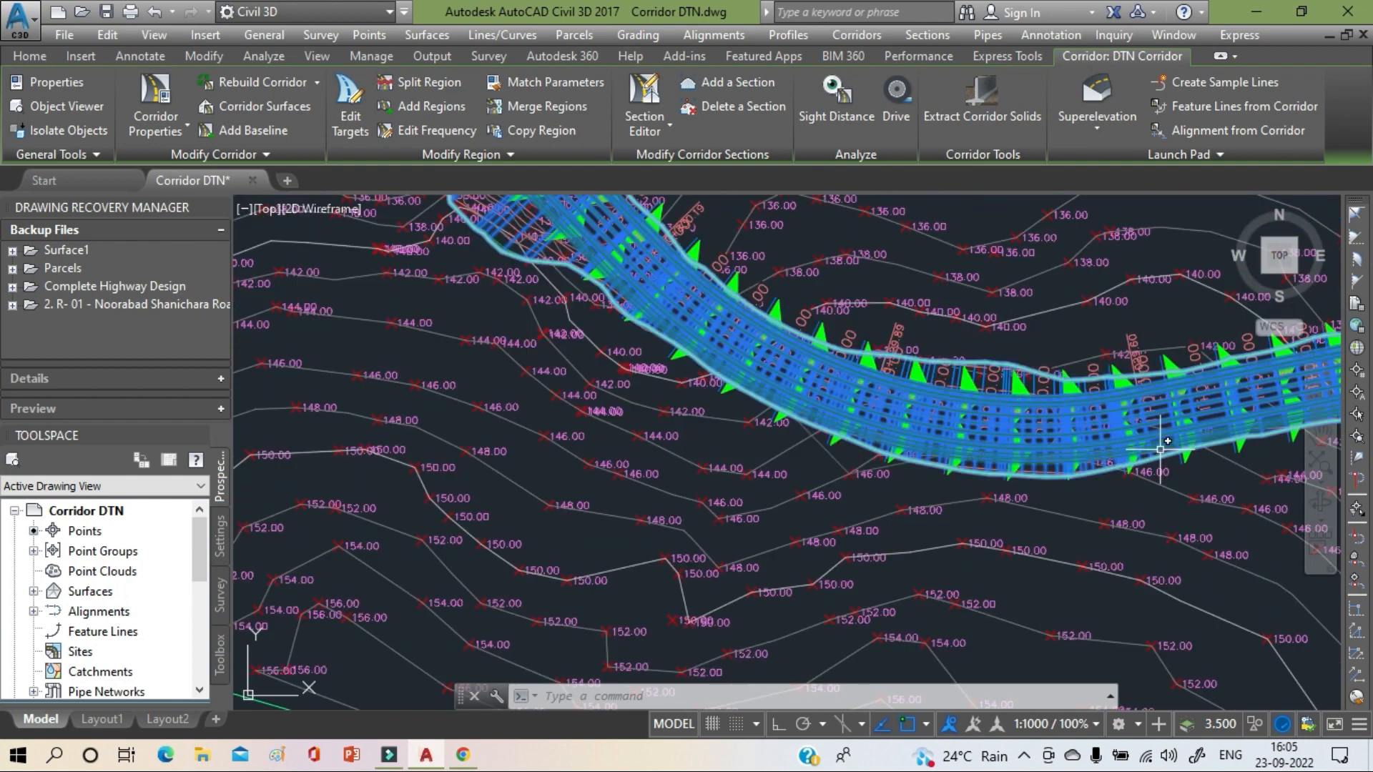
mouse_move(1159, 449)
middle_down()
mouse_move(796, 383)
mouse_move(613, 413)
mouse_move(619, 451)
mouse_move(597, 375)
middle_up()
scroll(796, 383, down, 4)
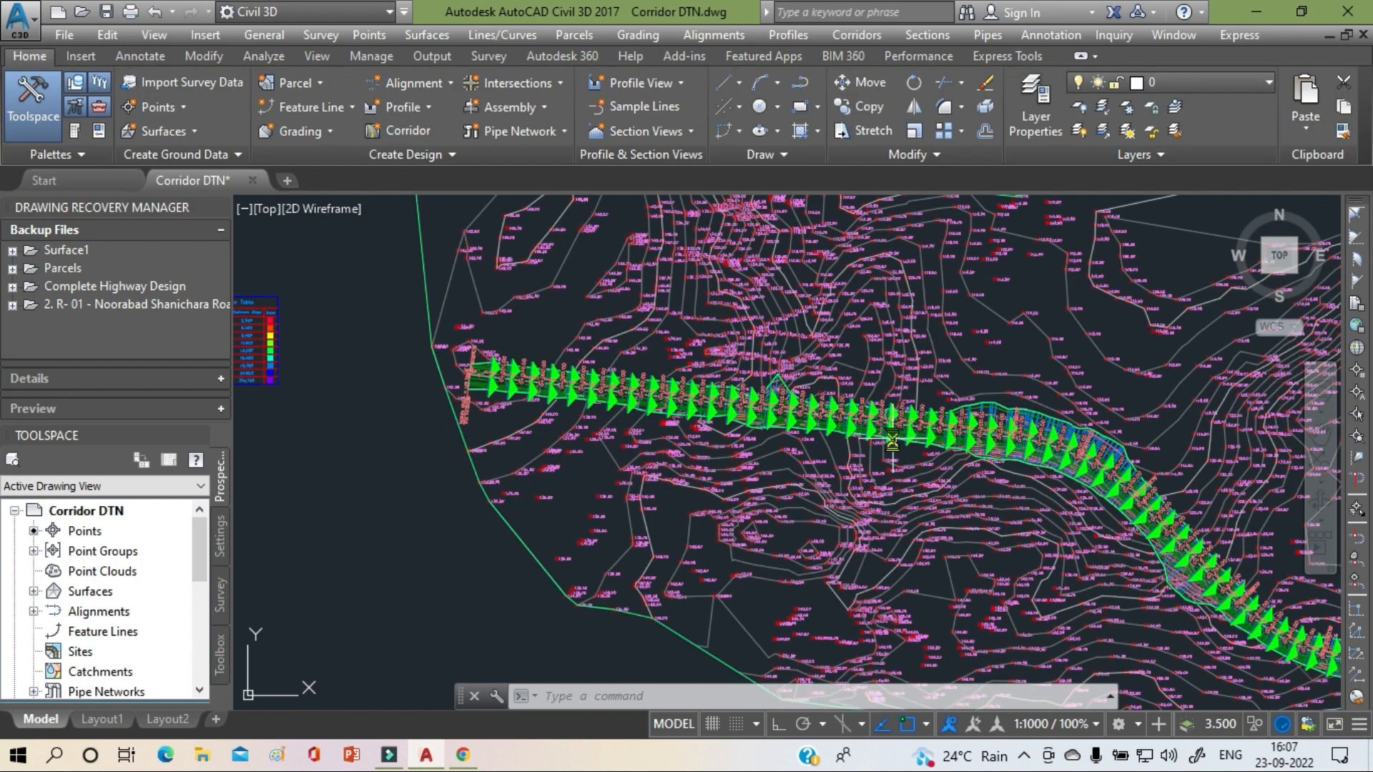
- Inspect the sample lines near stations 0+440 and 1+000, highlight their label group and the corridor, and clear the selection
scroll(972, 393, up, 6)
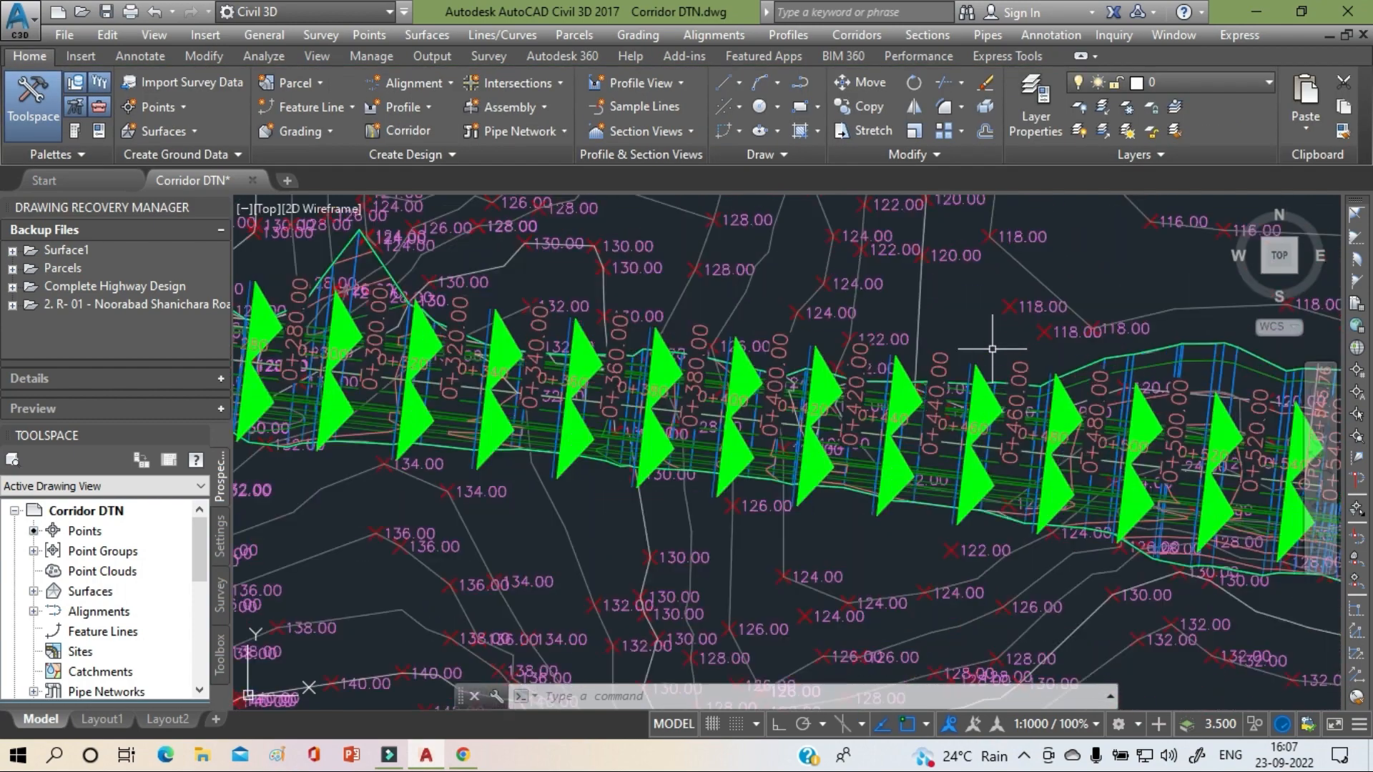
middle_drag(965, 425, 922, 319)
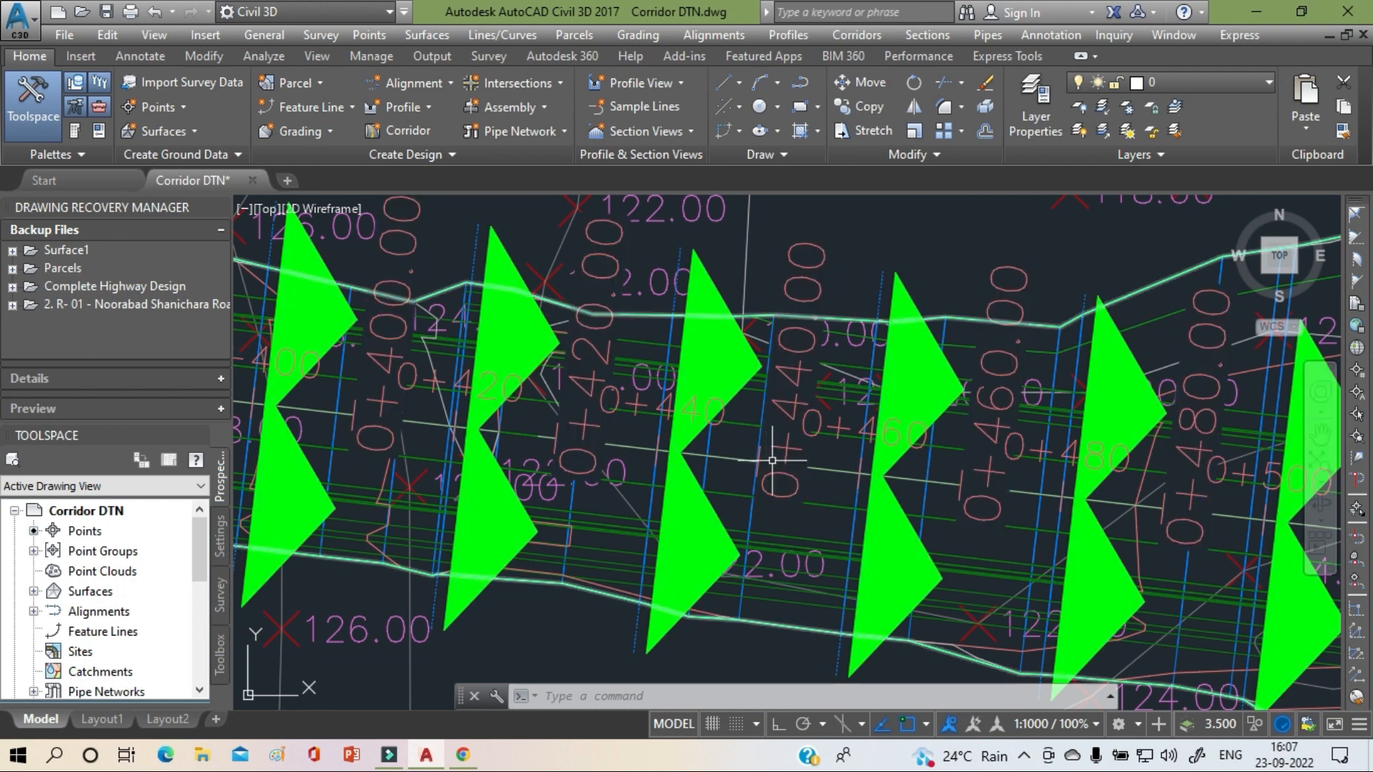
mouse_move(772, 460)
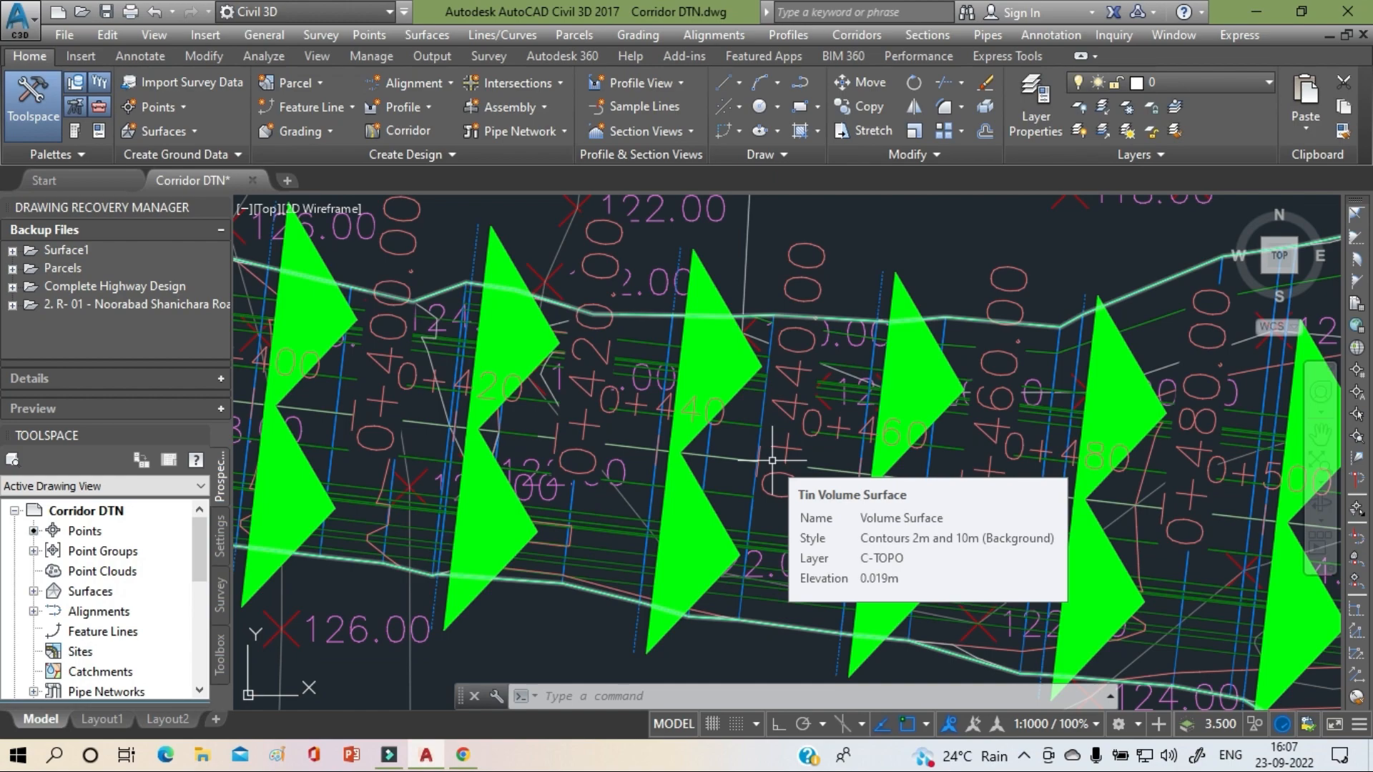
scroll(772, 460, down, 6)
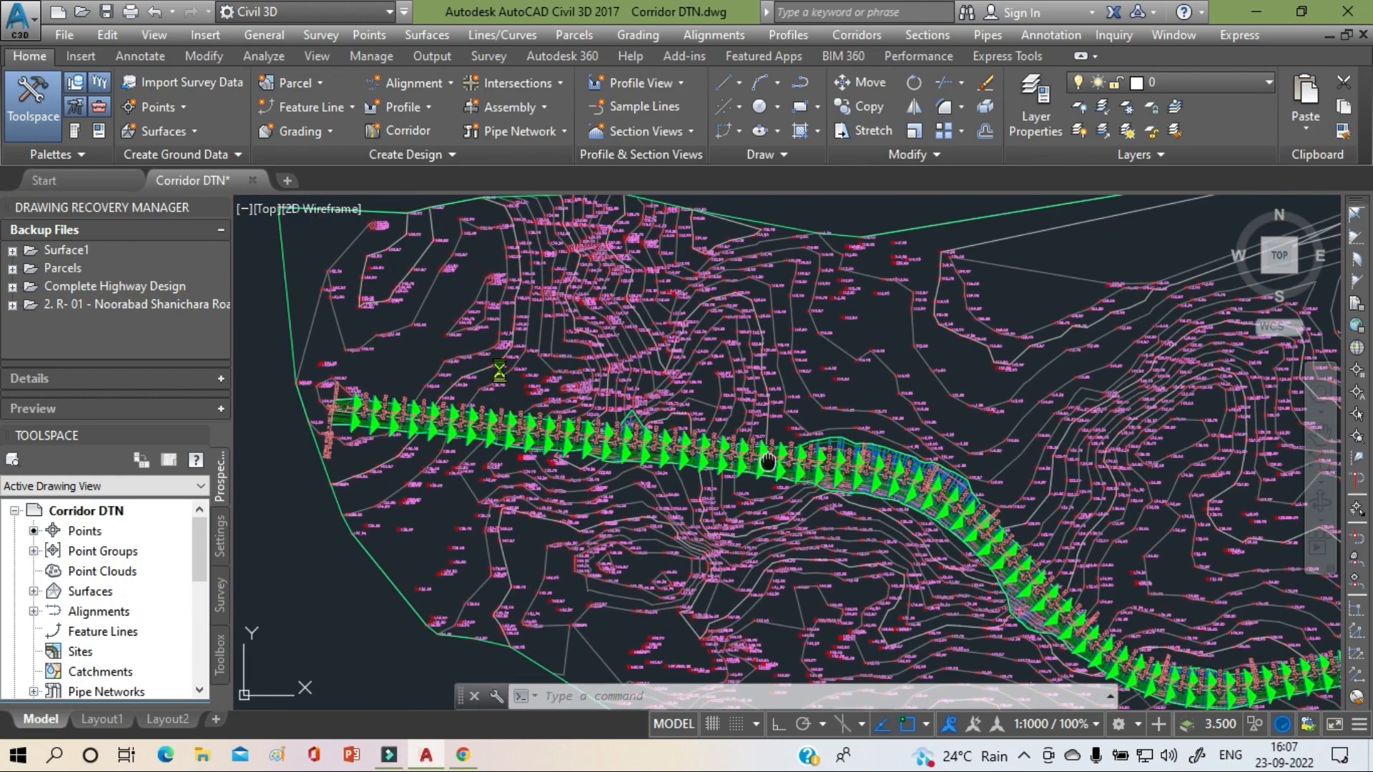
middle_drag(767, 462, 222, 315)
scroll(899, 595, up, 4)
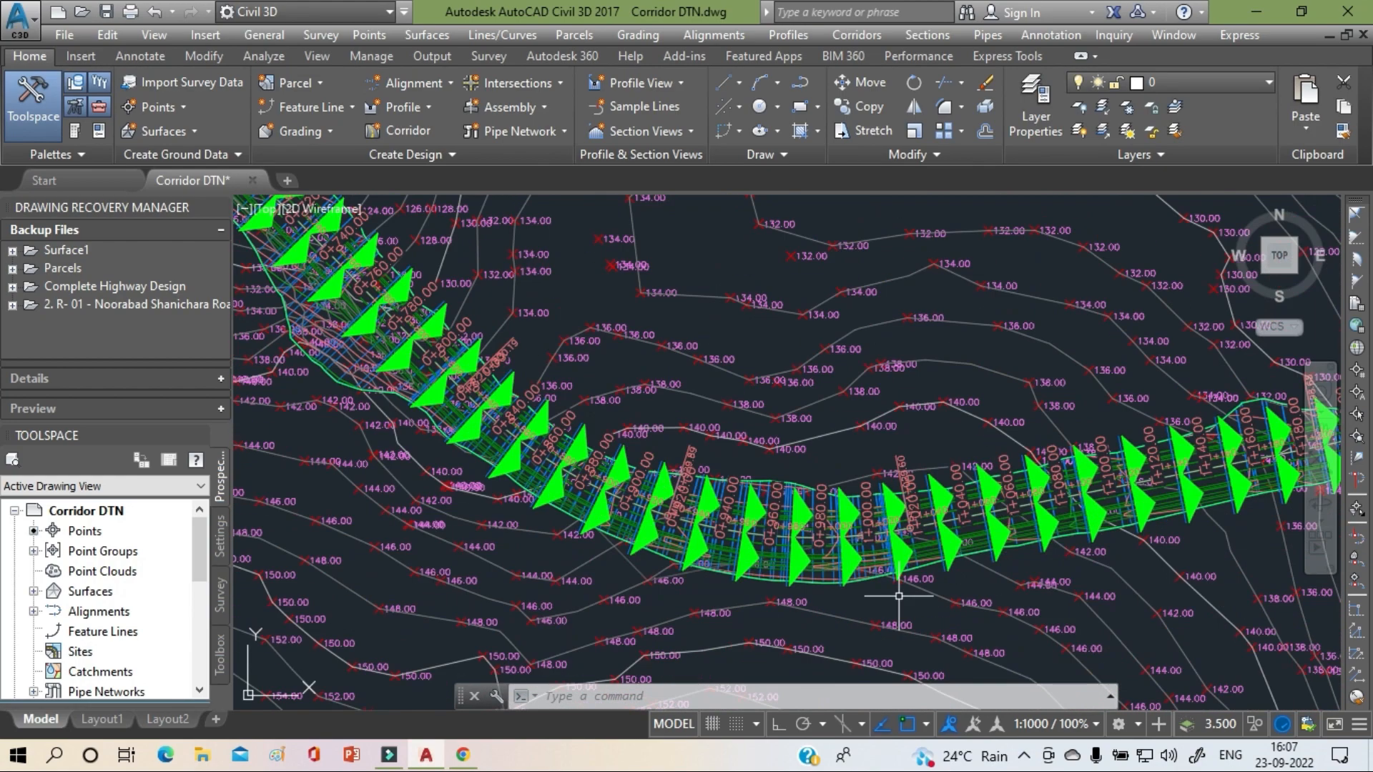
middle_drag(898, 596, 759, 513)
mouse_move(739, 465)
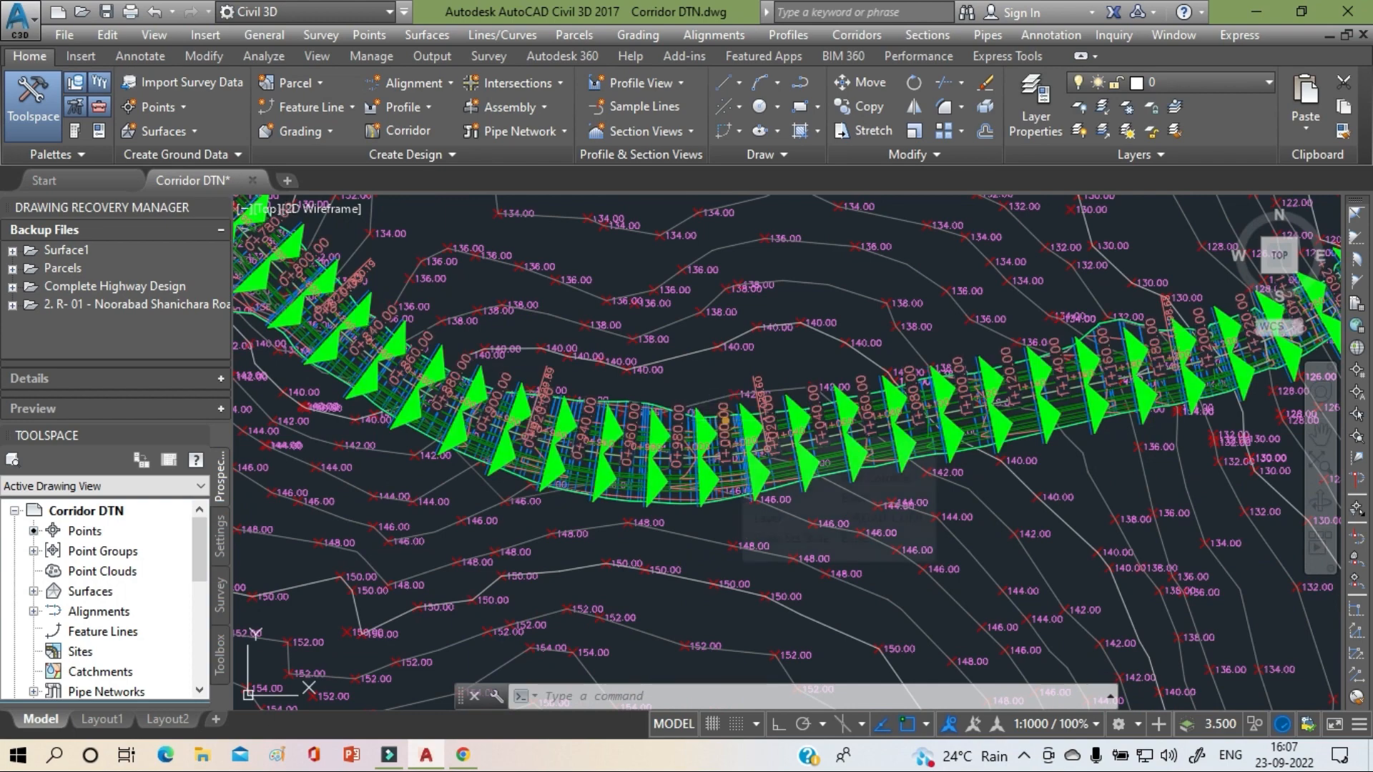
click(724, 437)
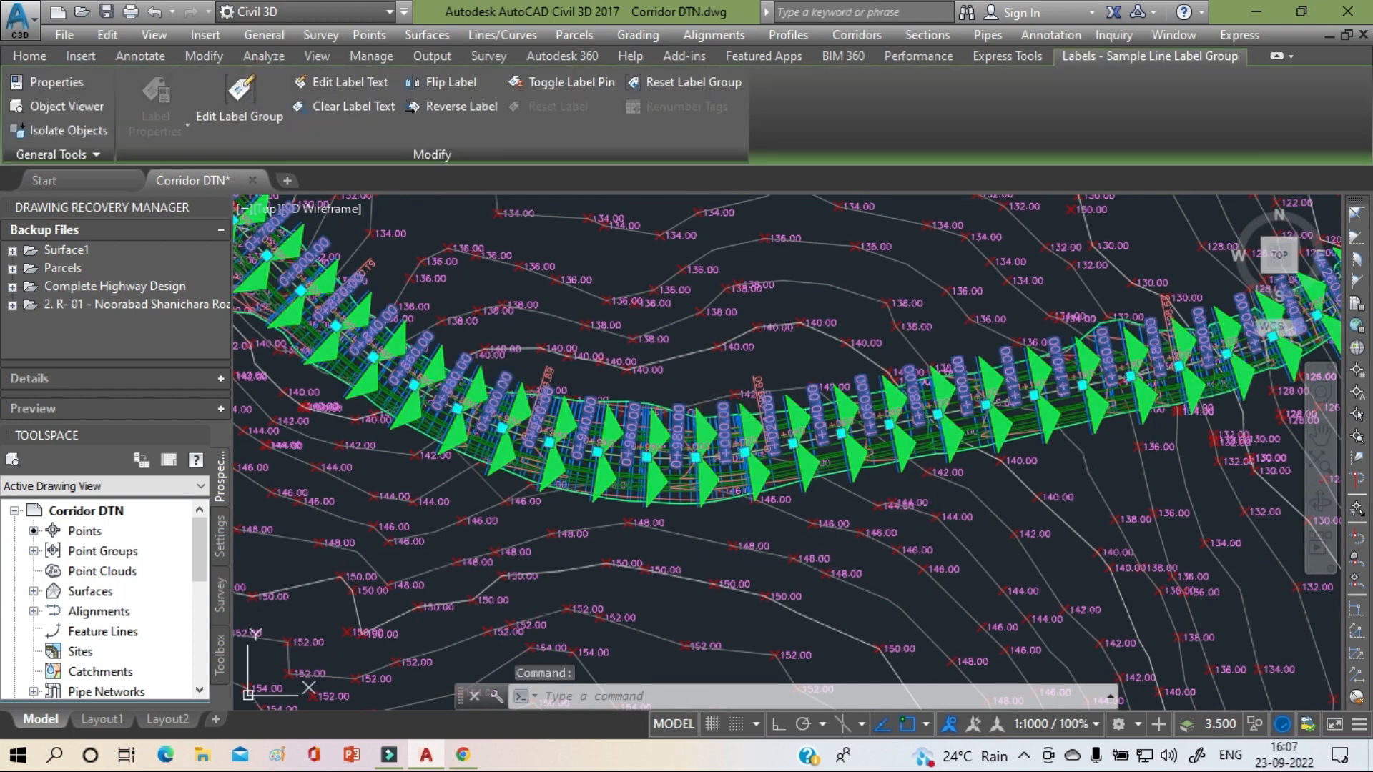
click(790, 466)
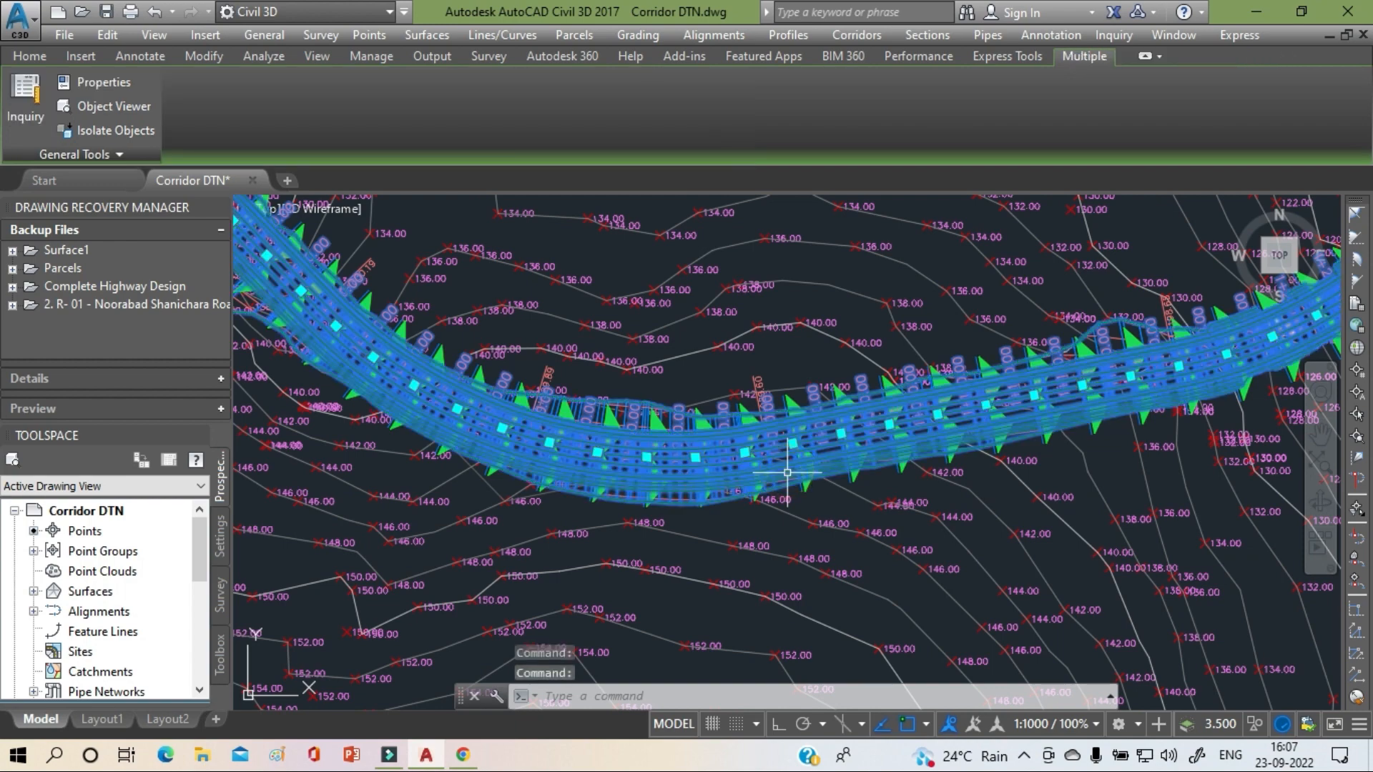
key(Escape)
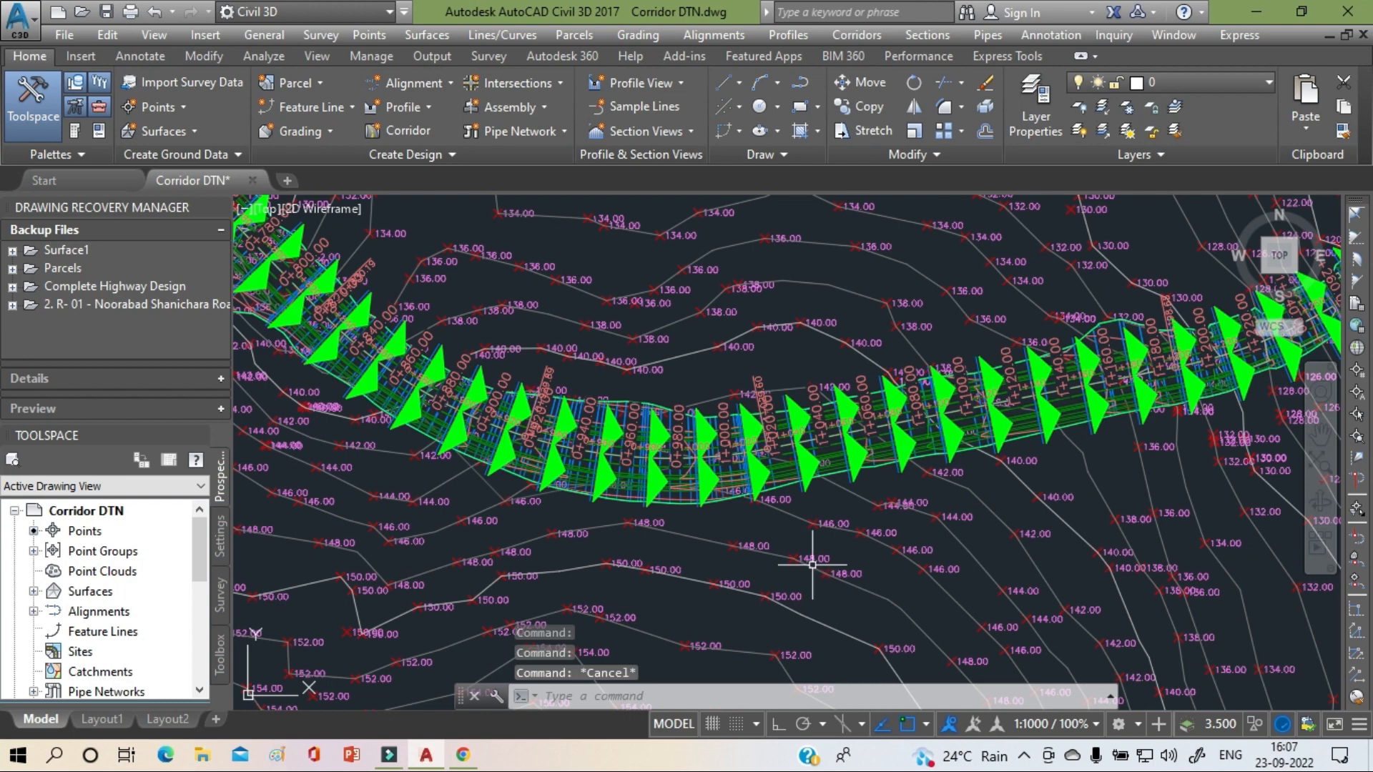
scroll(808, 564, down, 5)
middle_drag(803, 565, 587, 663)
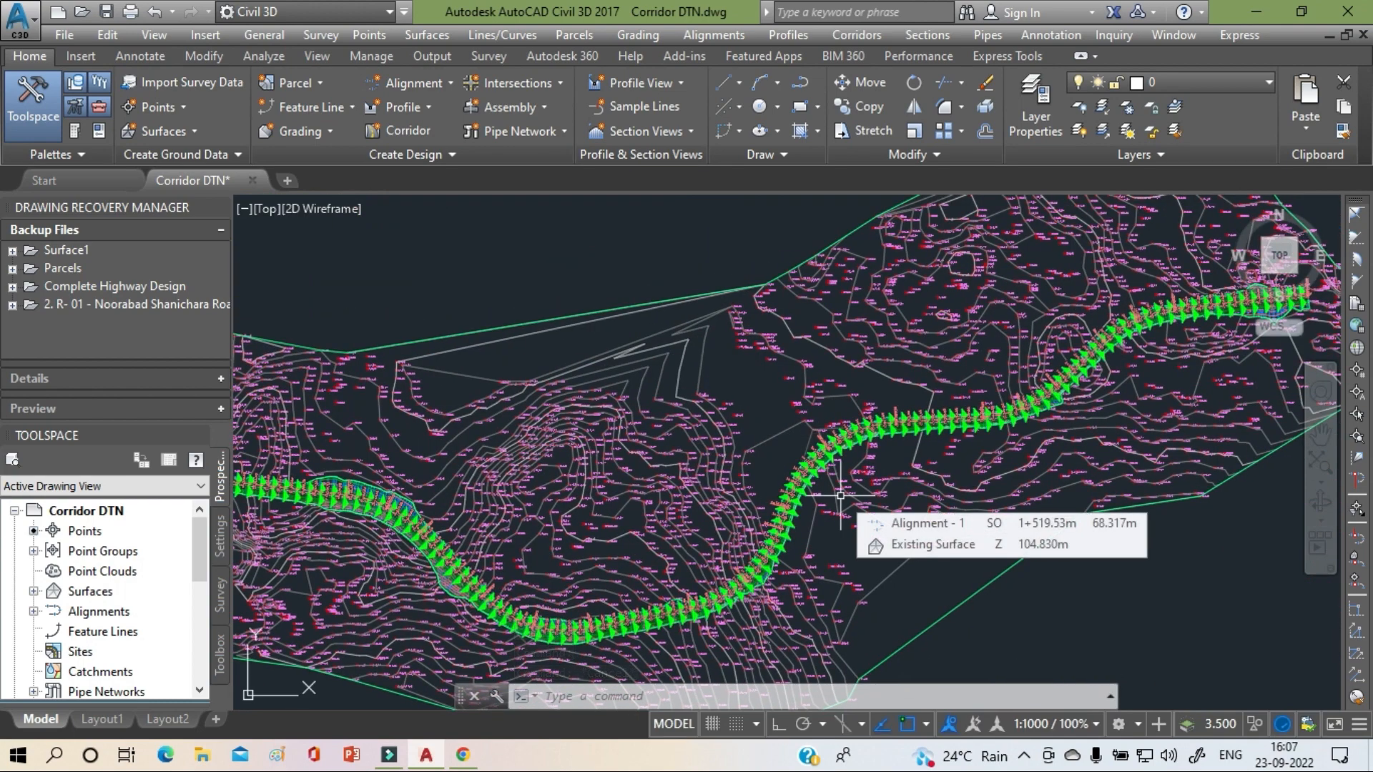
scroll(821, 499, up, 5)
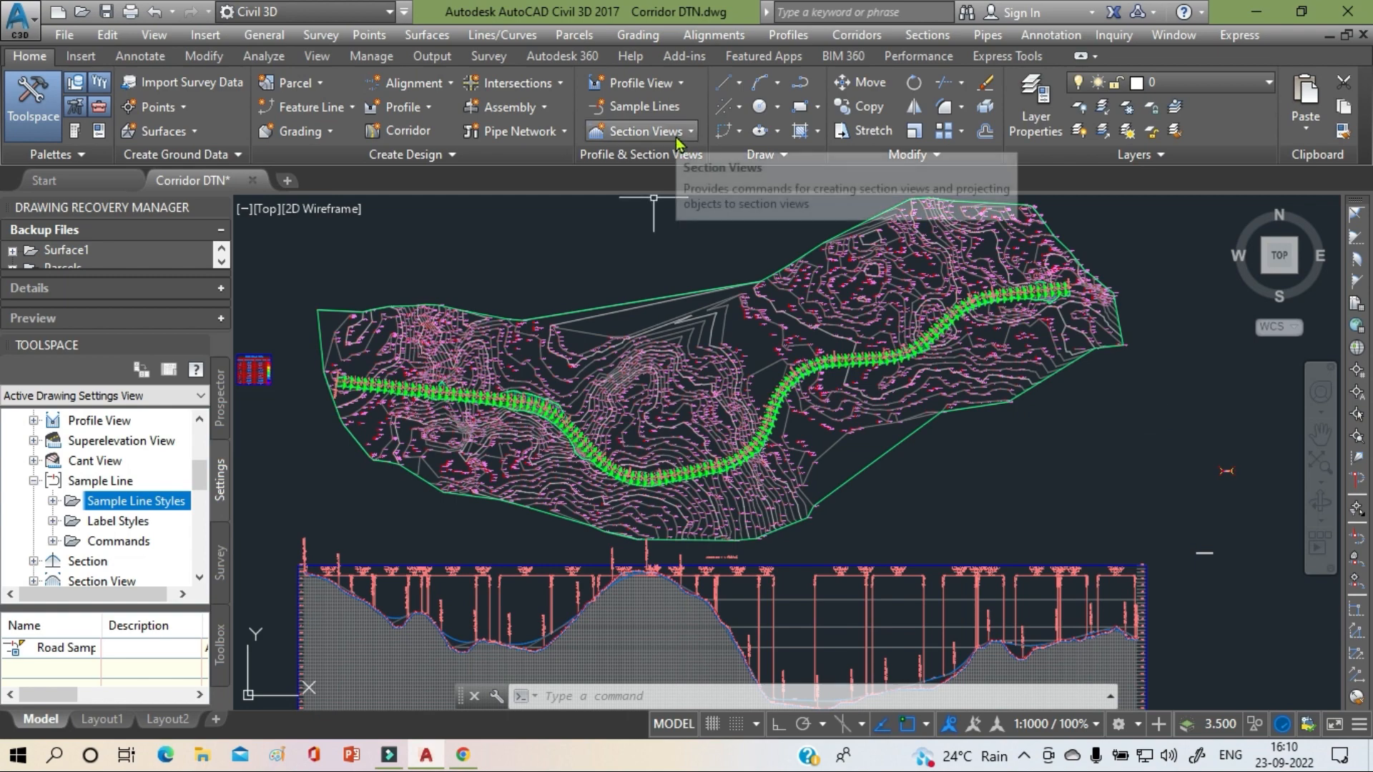
scroll(805, 466, down, 4)
middle_drag(893, 490, 671, 400)
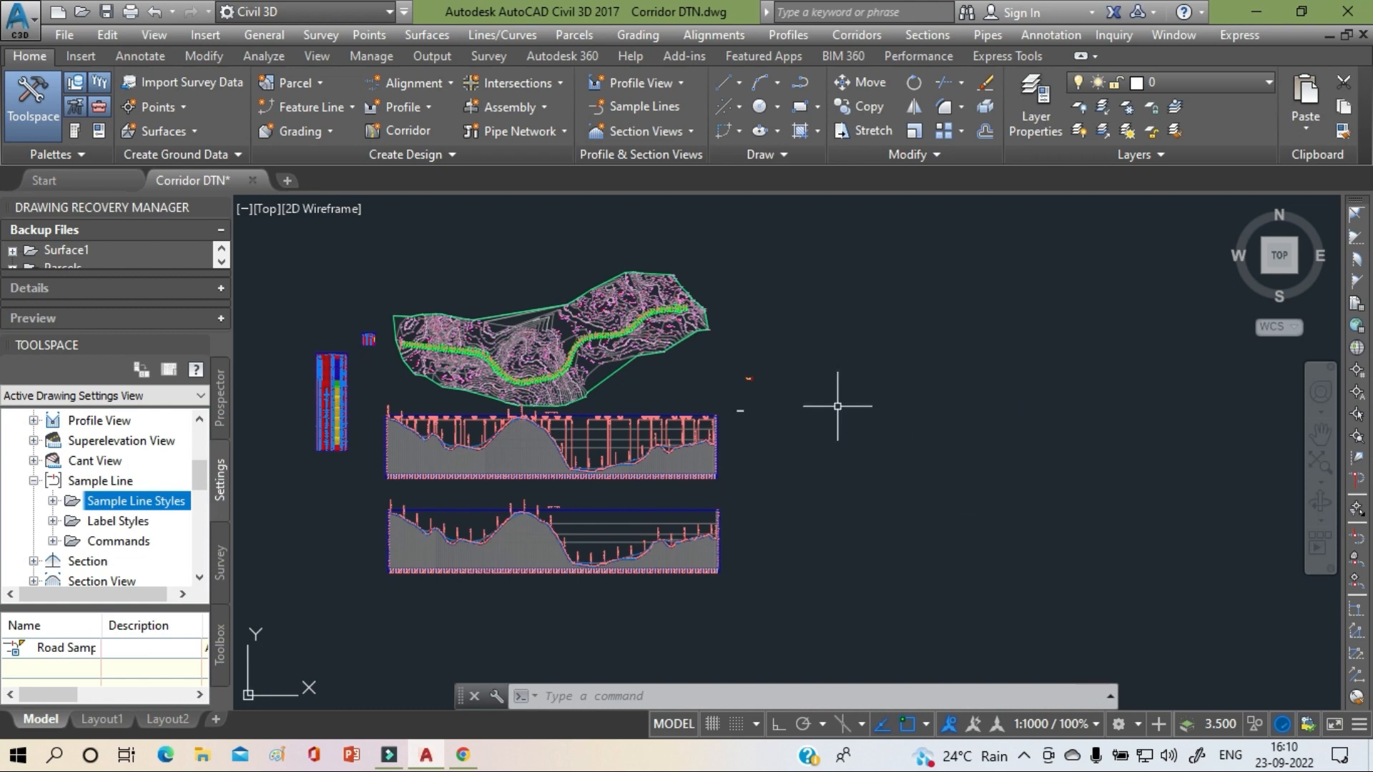
mouse_move(802, 375)
mouse_down()
mouse_move(849, 426)
mouse_move(1134, 606)
mouse_up()
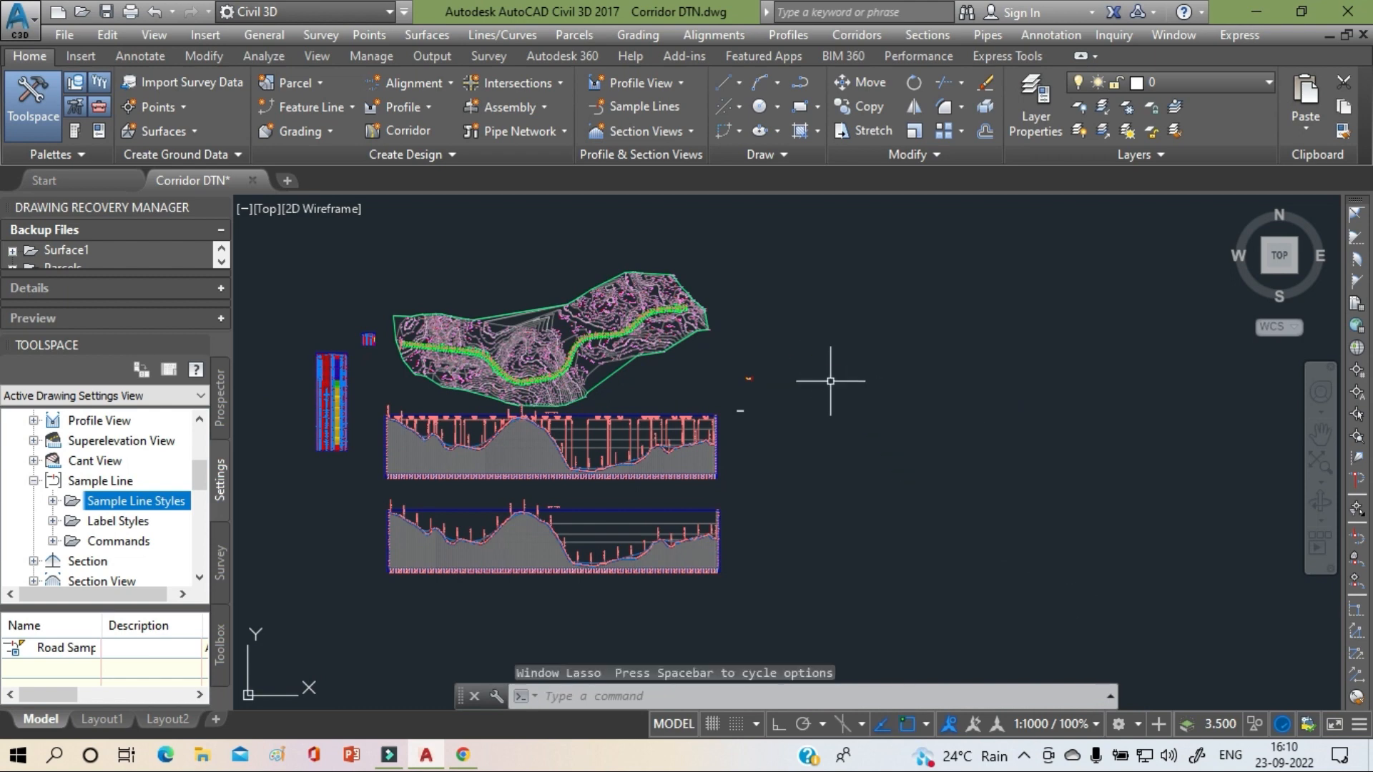
click(830, 380)
click(1278, 630)
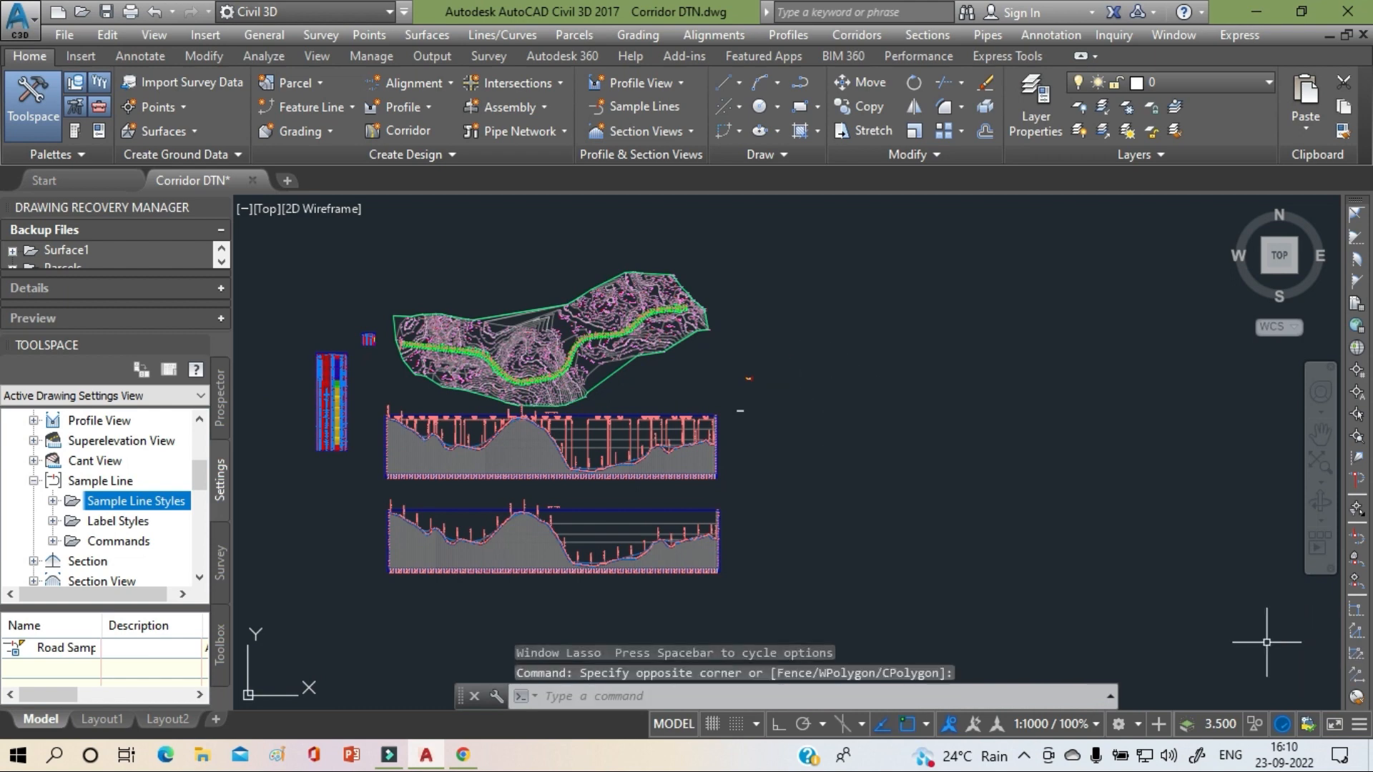
- Start creating multiple section views for SL Collection - 1 on Alignment - 1, with Road Section style, Draft placement, and automatic offset and elevation ranges
click(659, 135)
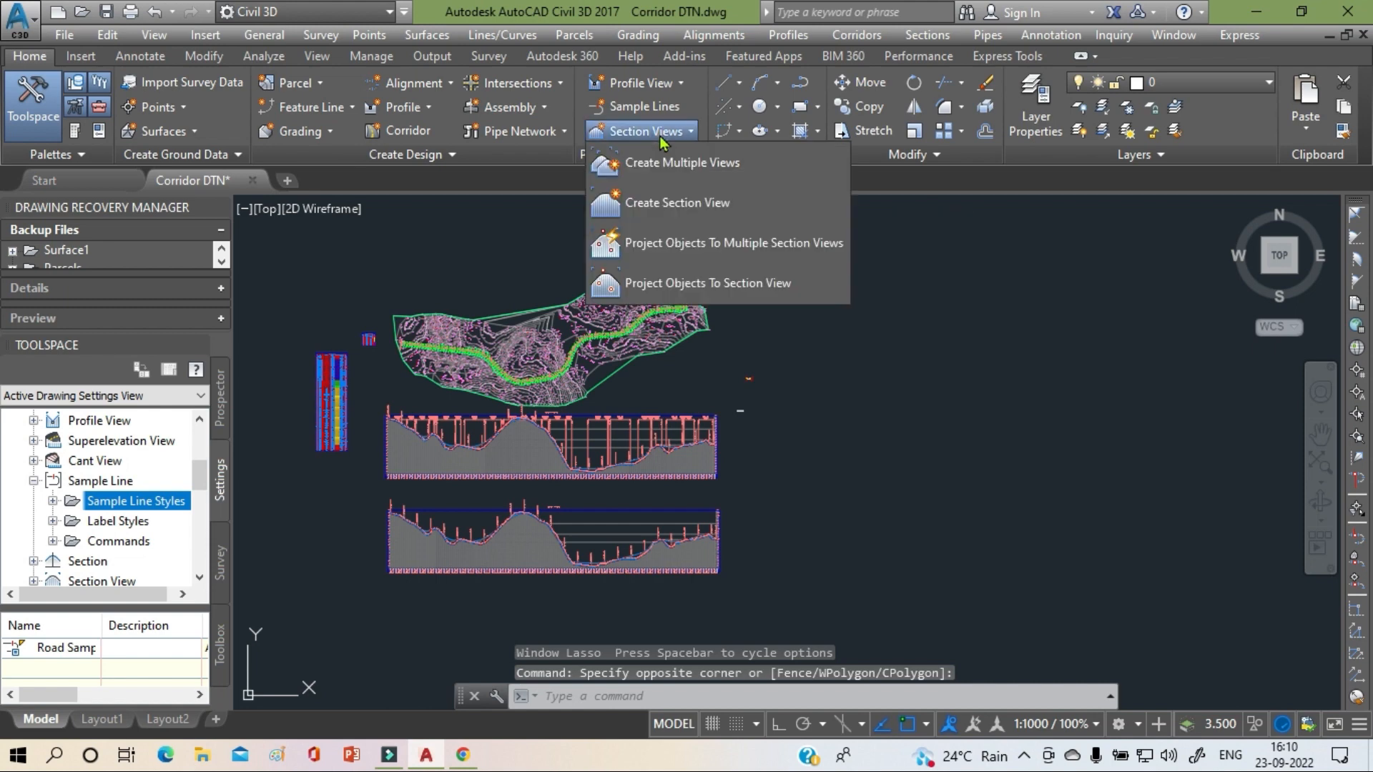
click(683, 165)
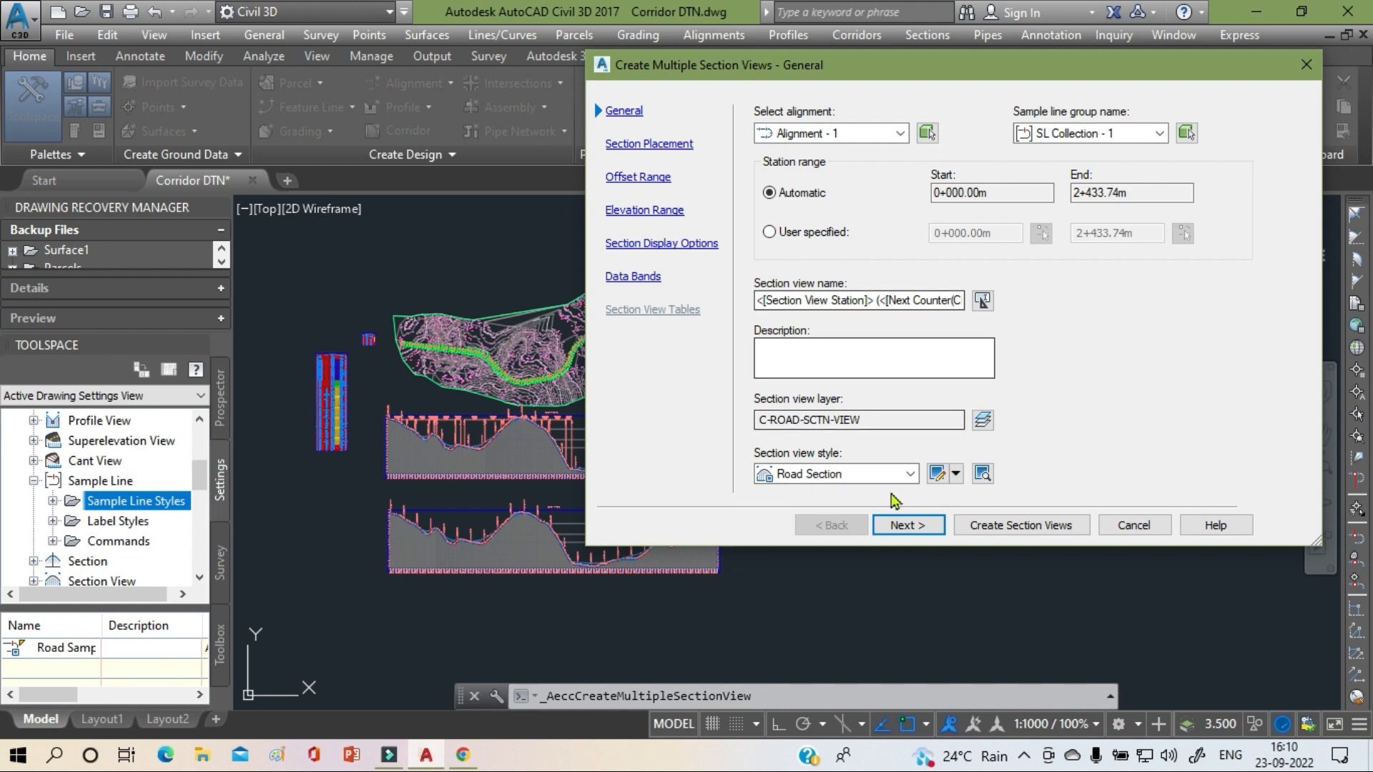
click(910, 475)
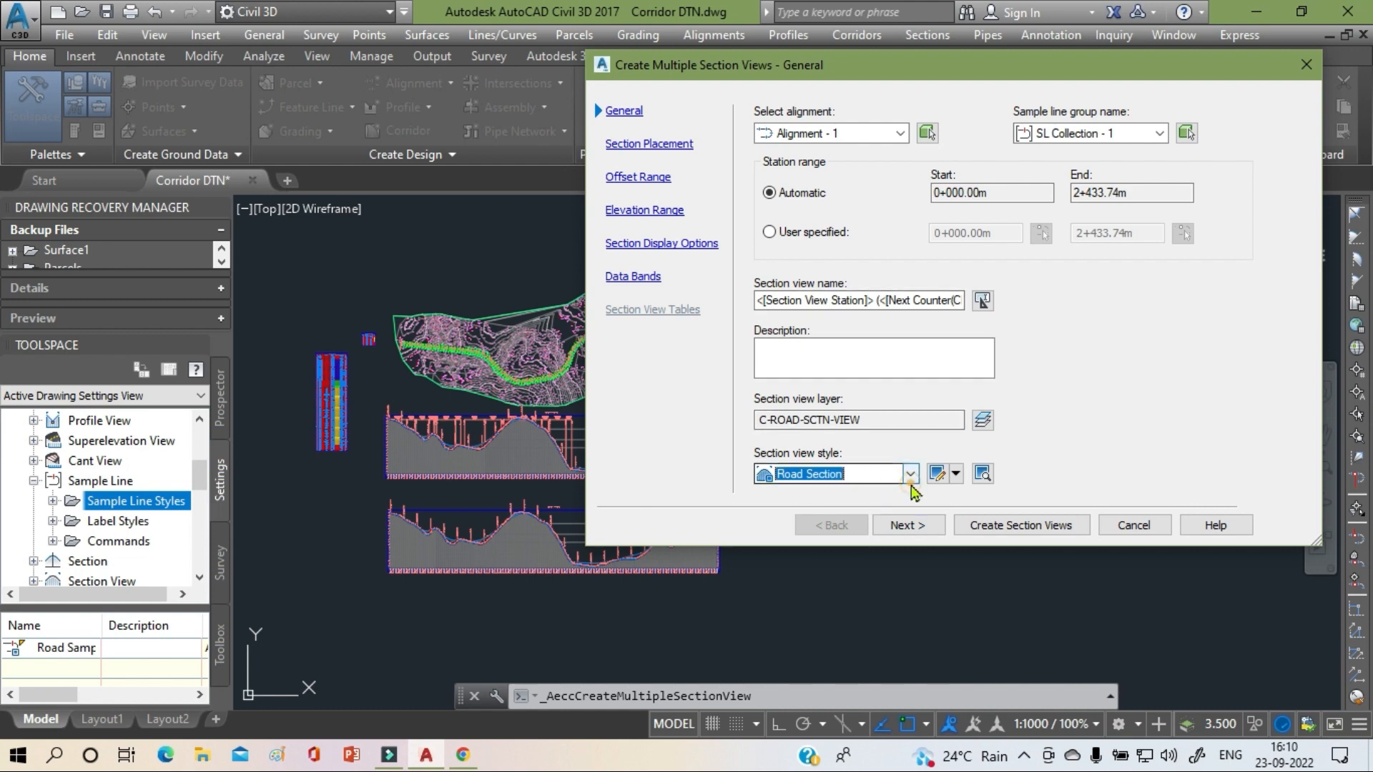
click(904, 533)
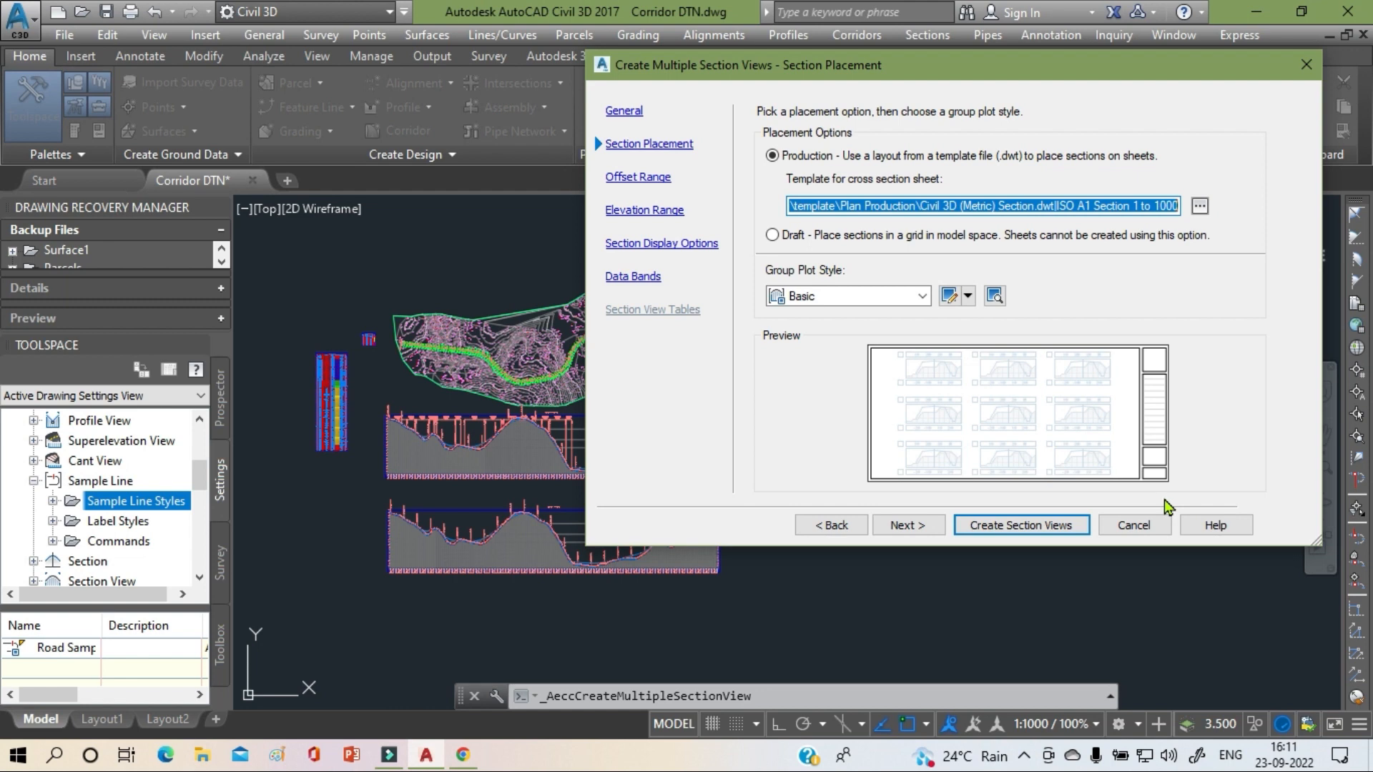
click(774, 236)
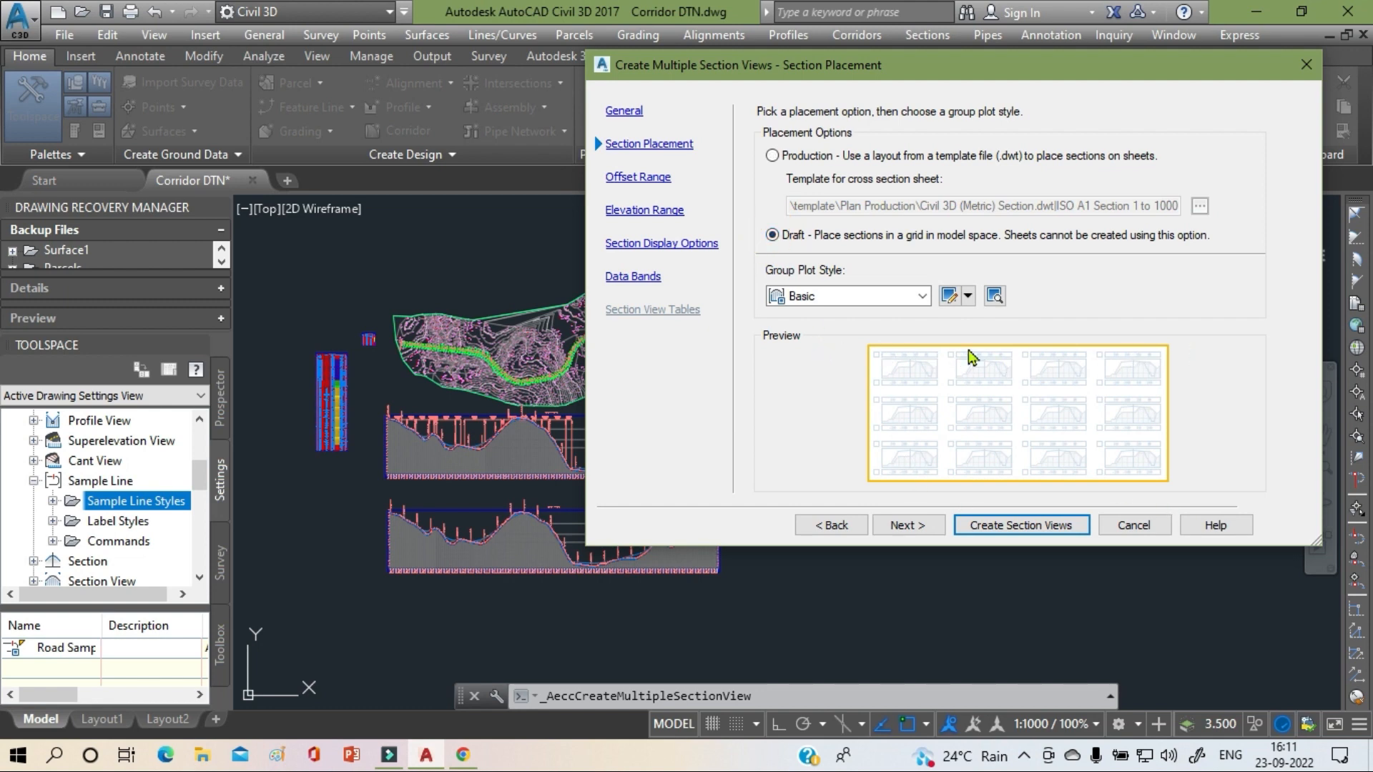
click(906, 531)
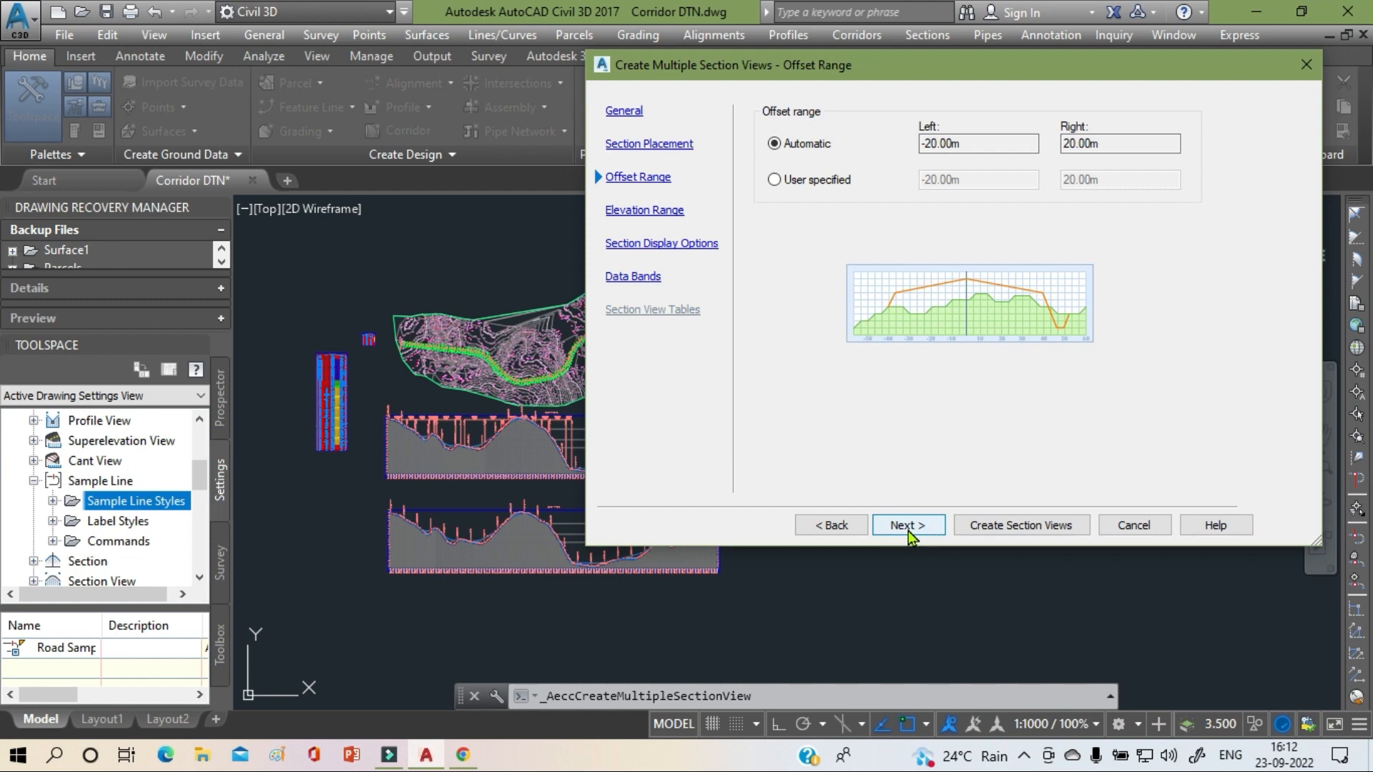
click(907, 525)
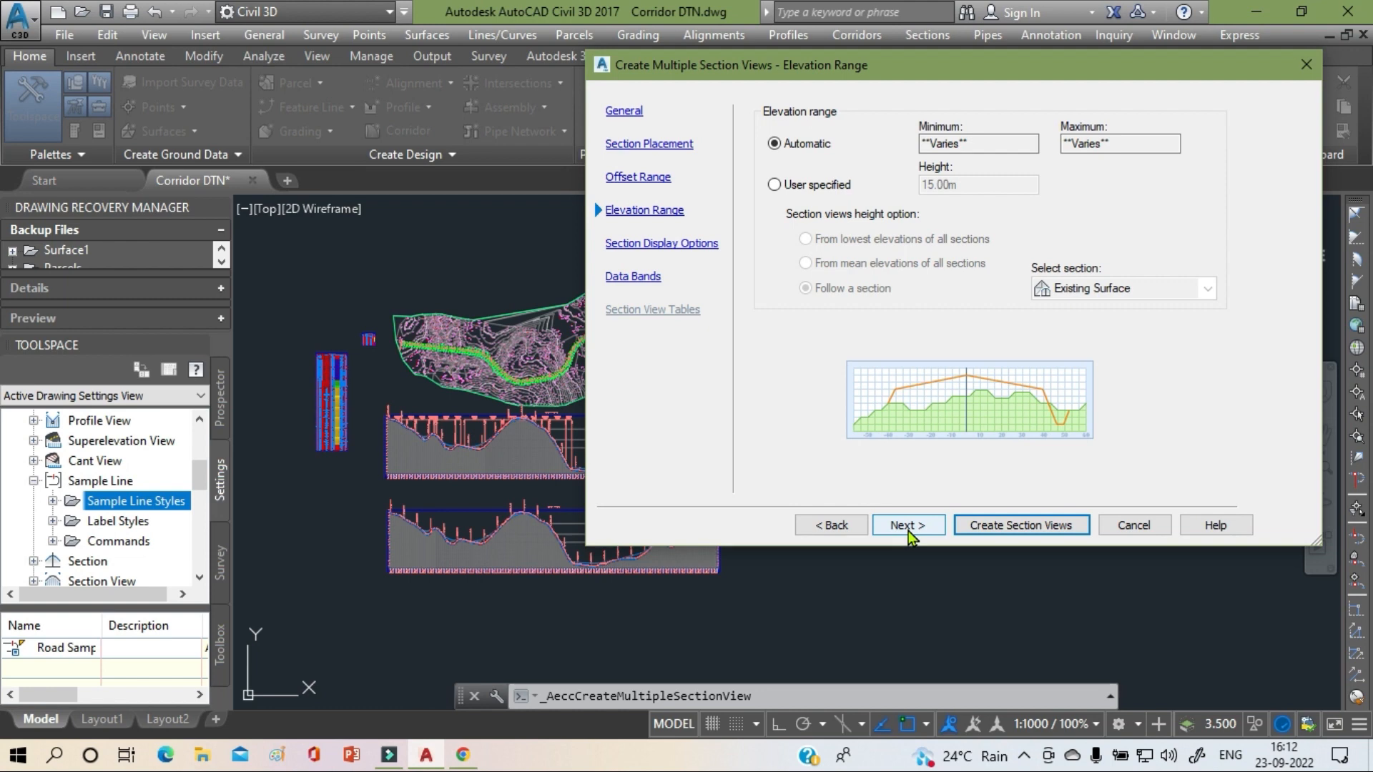
click(907, 528)
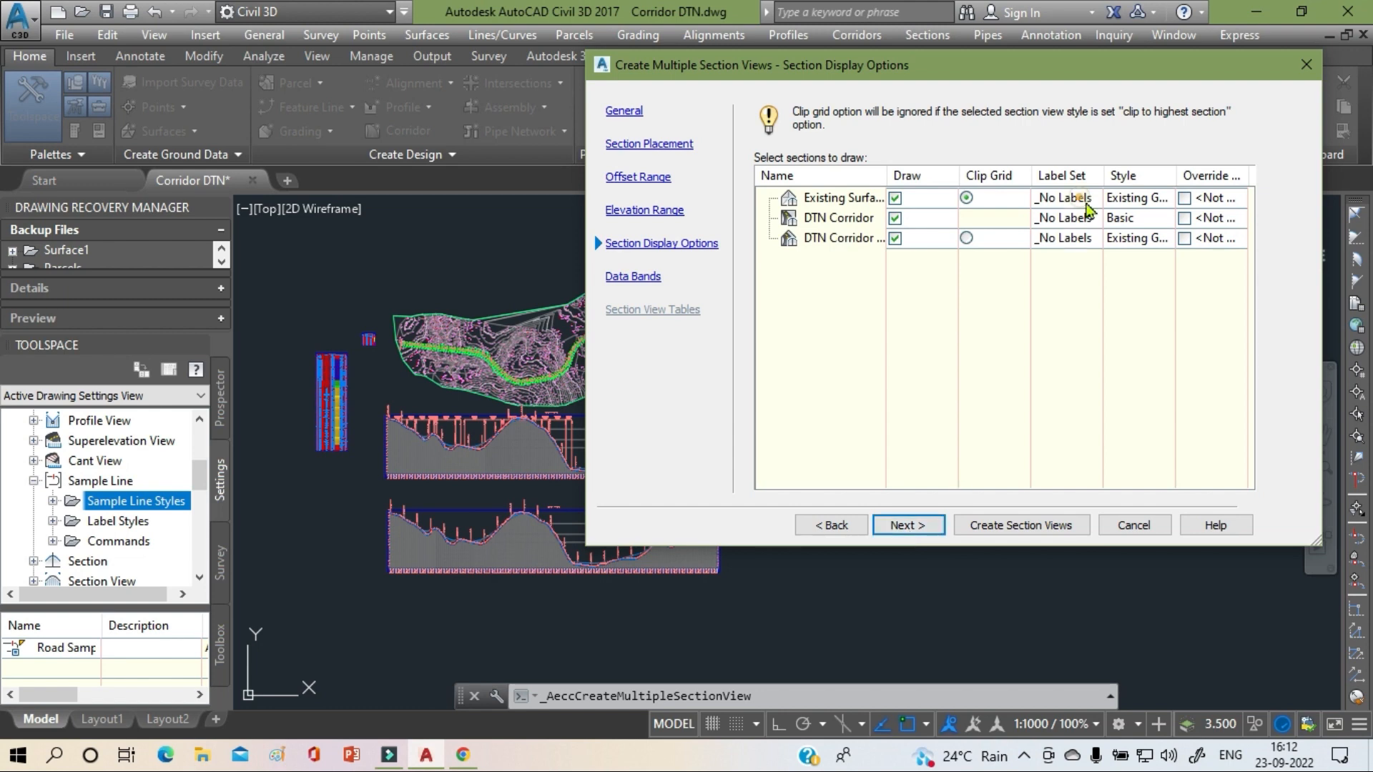
- Assign the EG Section Labels label set to the Existing Surface section
click(1088, 207)
click(588, 259)
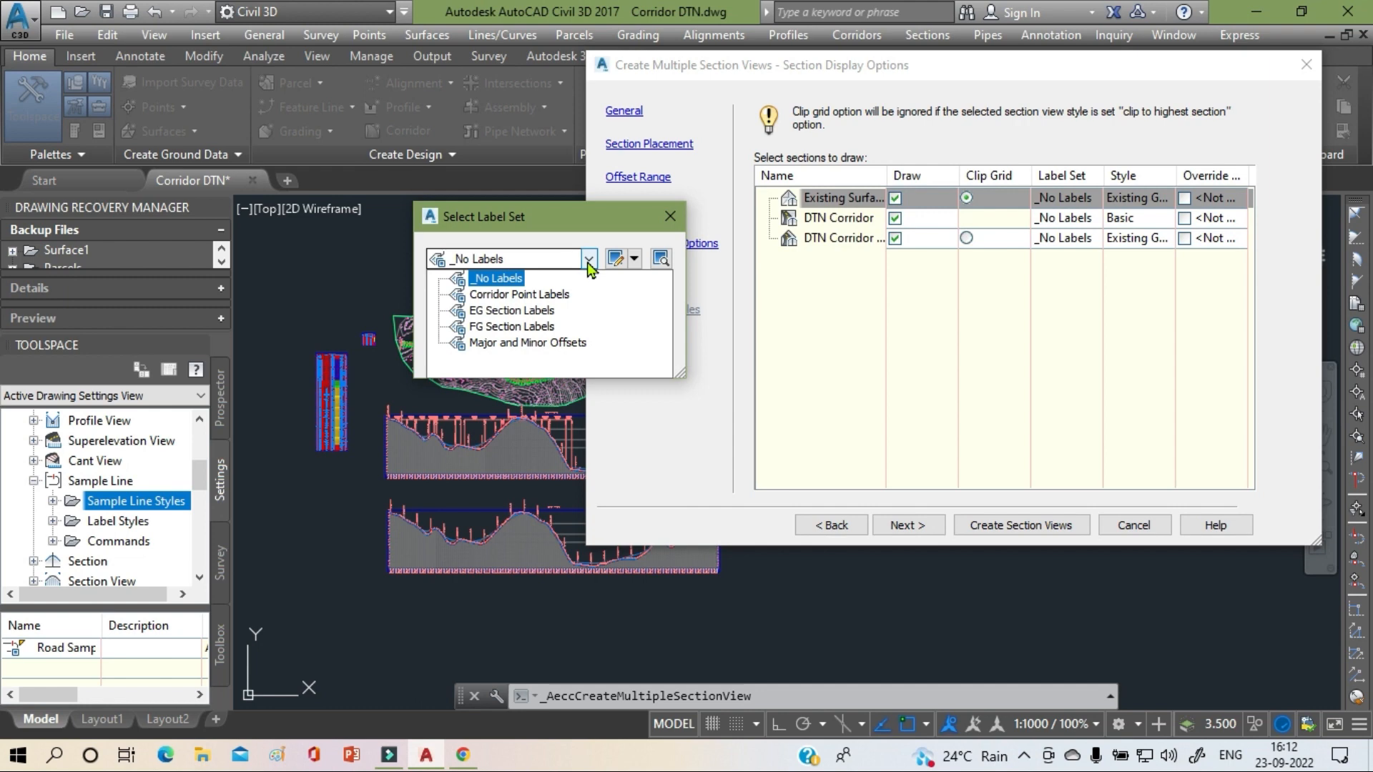
click(526, 327)
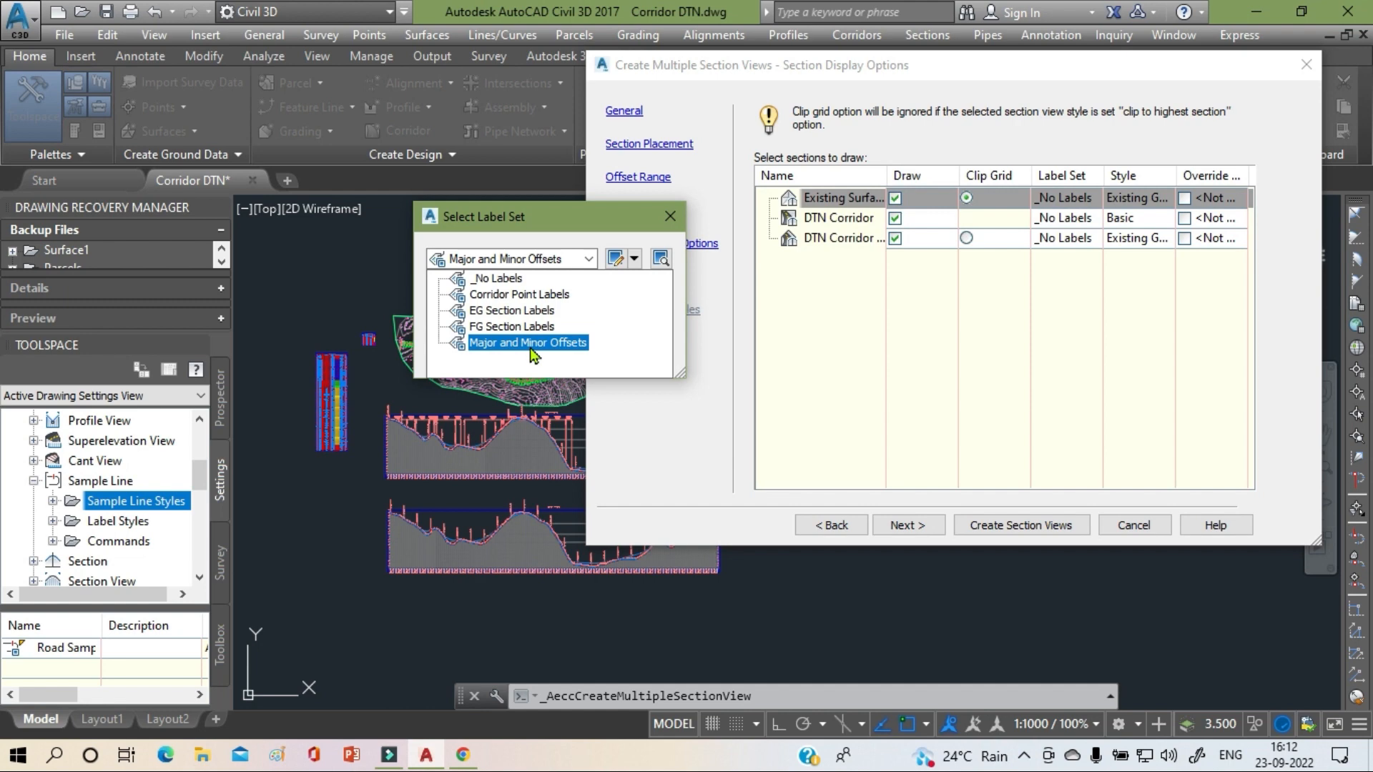
click(527, 311)
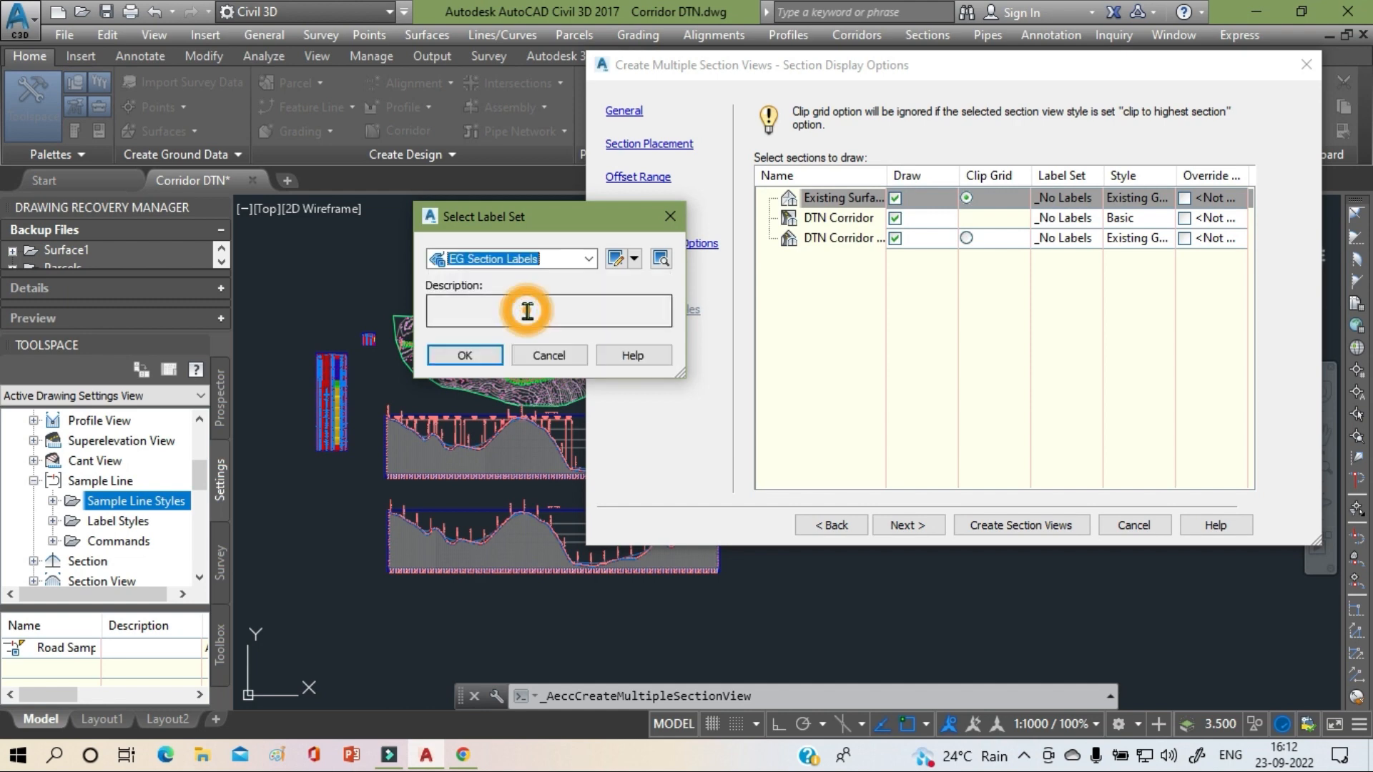
click(481, 353)
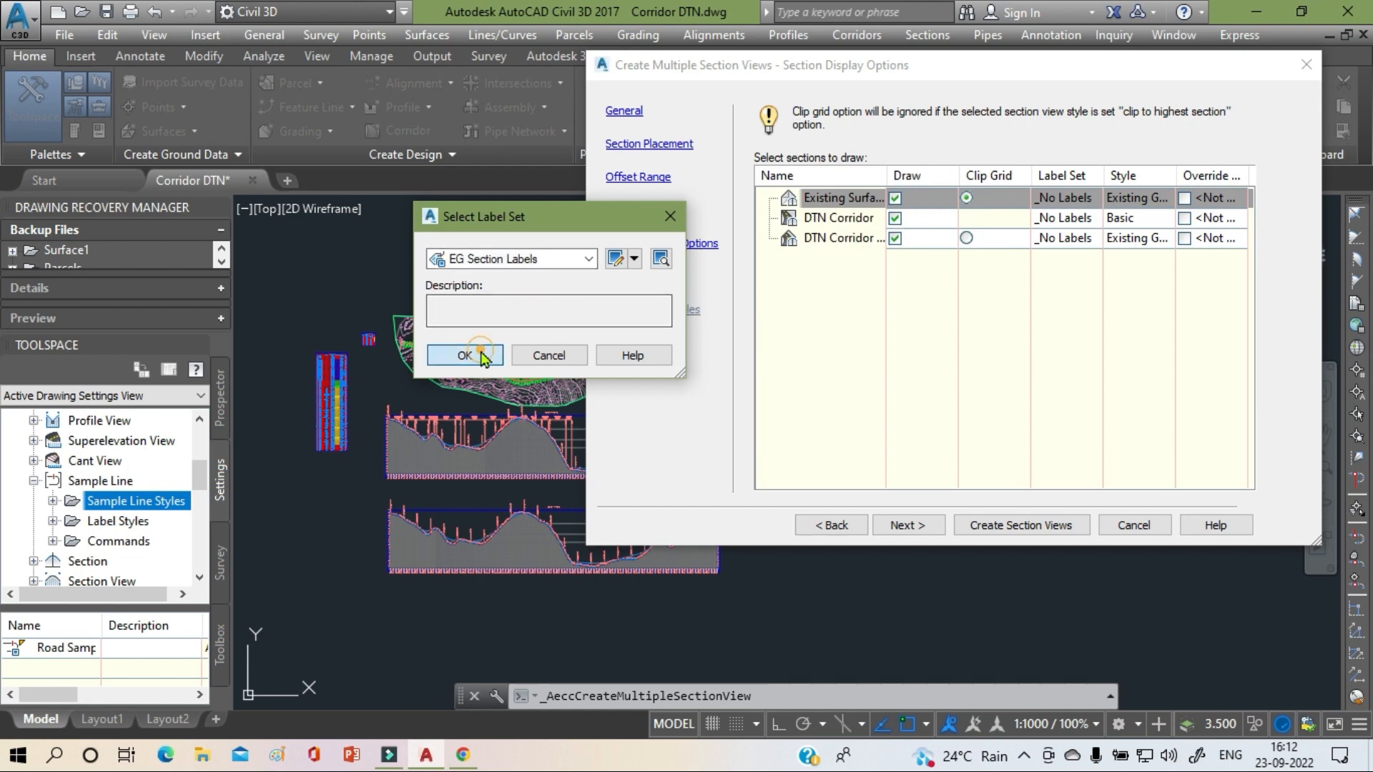
- Assign FG Section Labels to the DTN Corridor section and Corridor Point Labels to the corridor surface section listed below it
click(1078, 220)
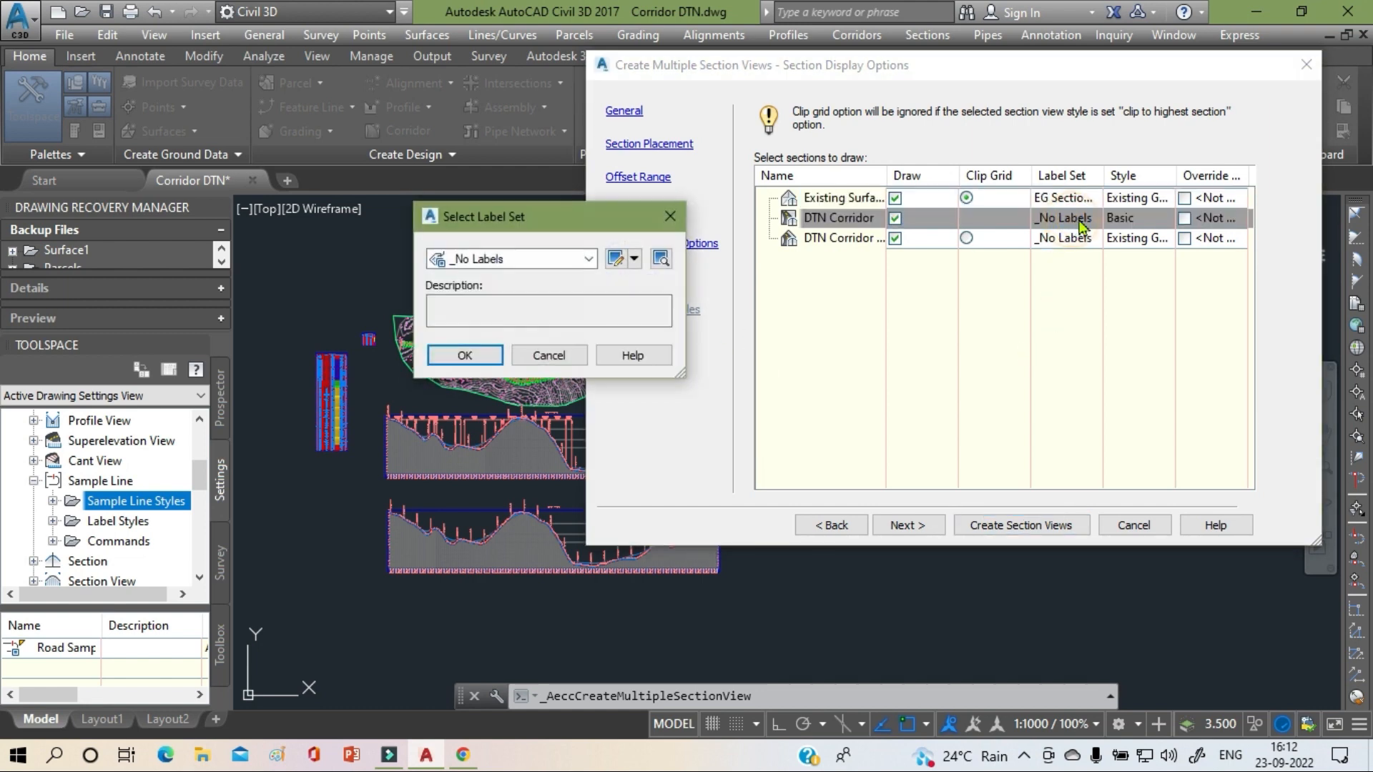
click(587, 259)
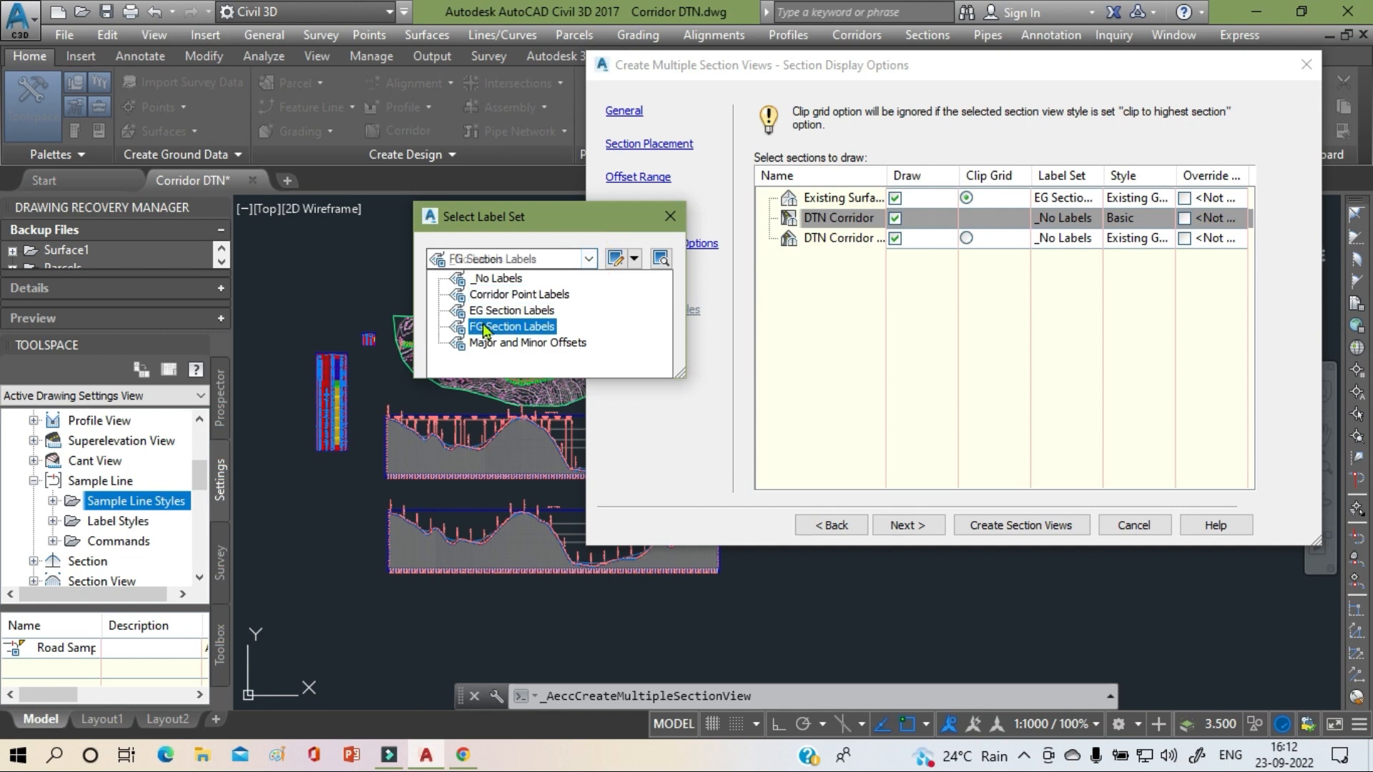
click(484, 327)
click(484, 355)
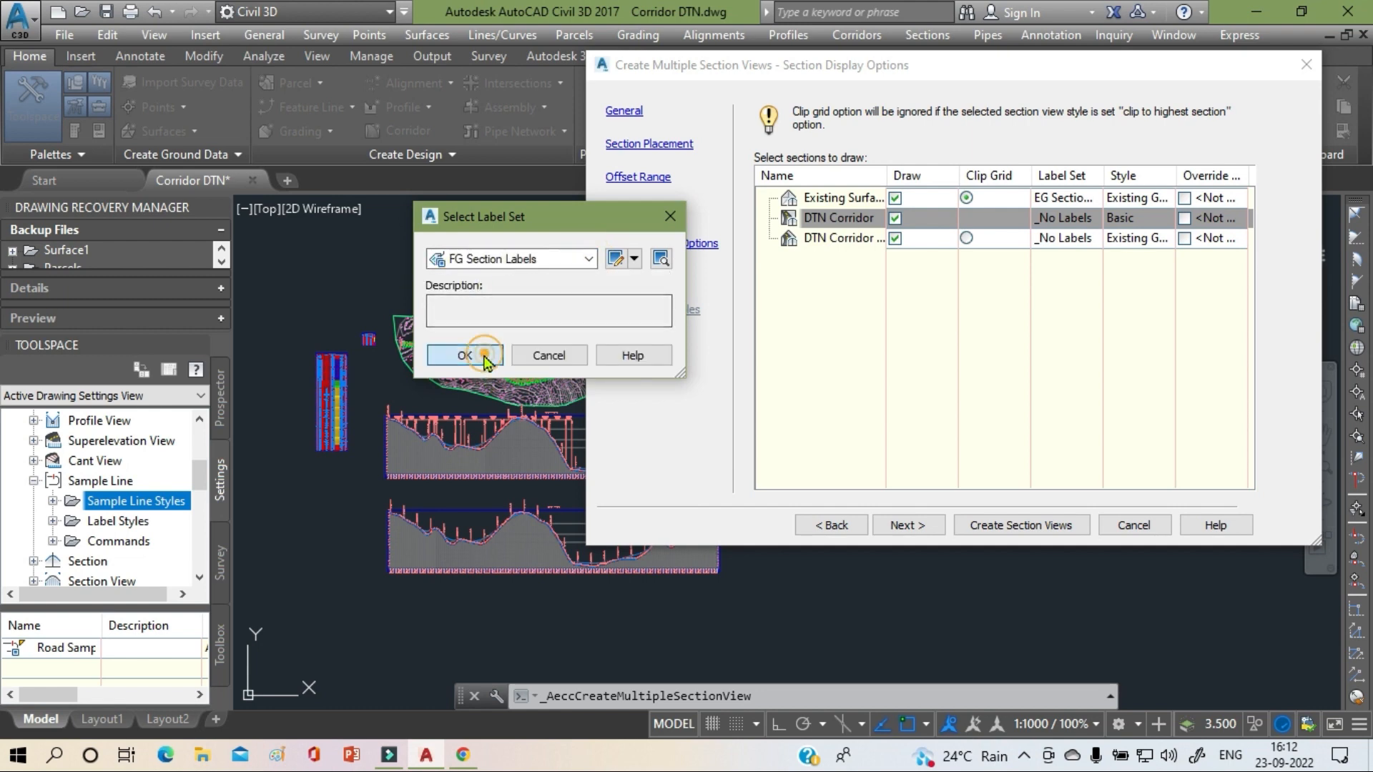
click(1084, 246)
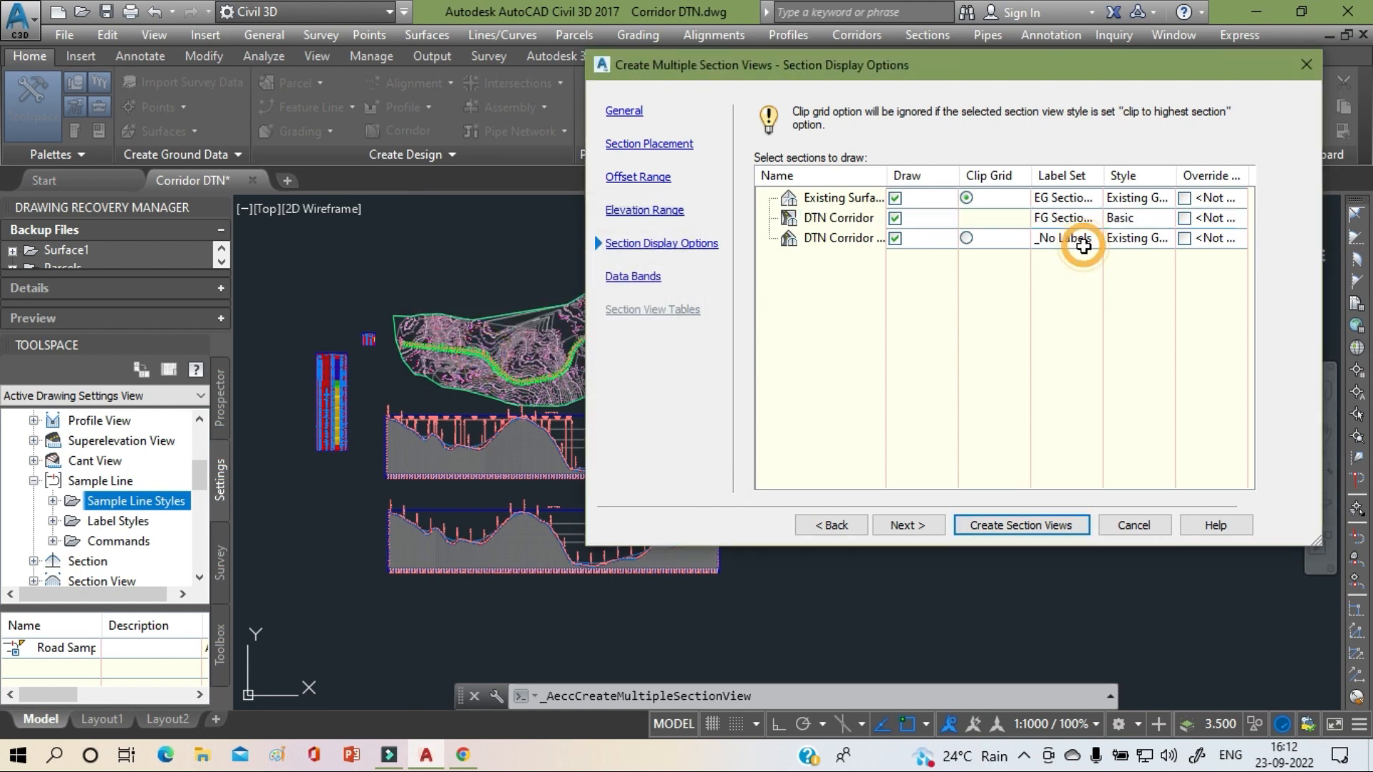
click(588, 259)
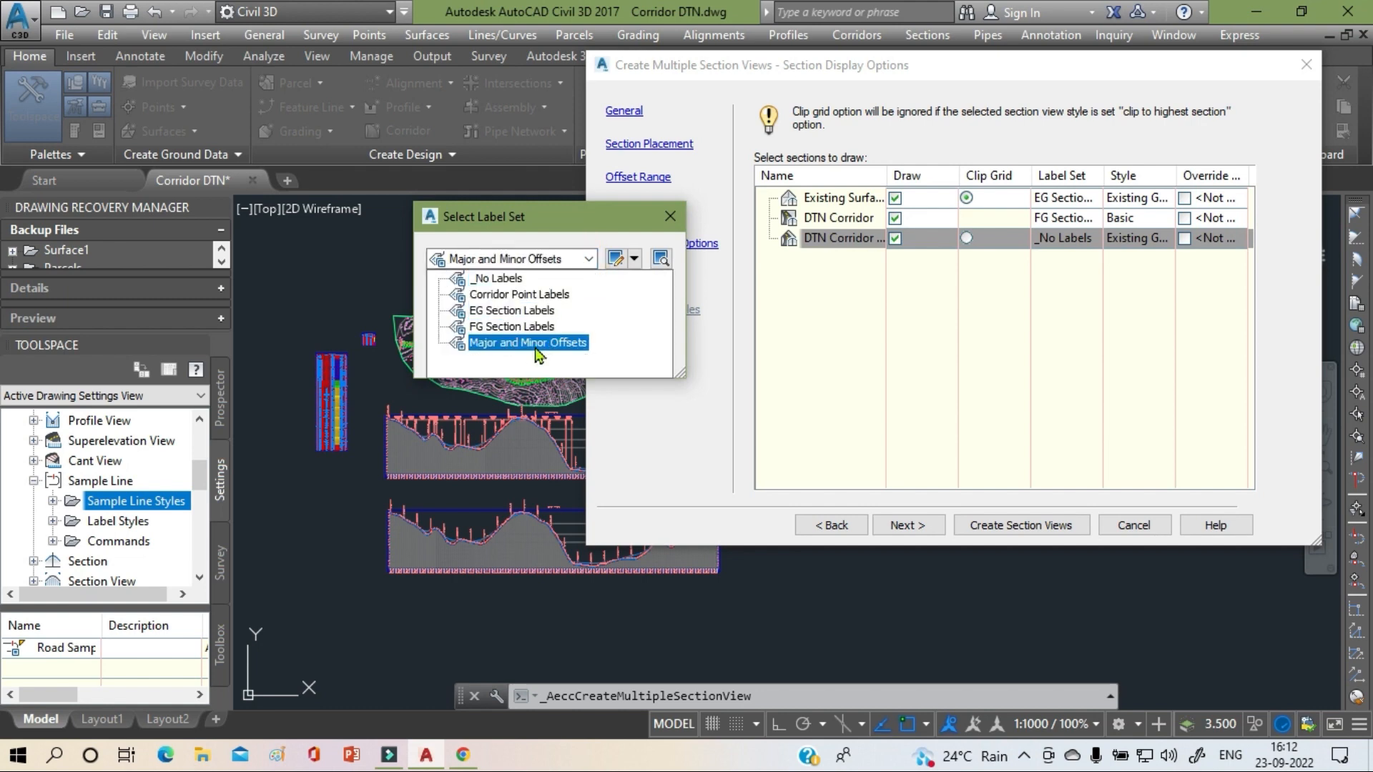
click(532, 295)
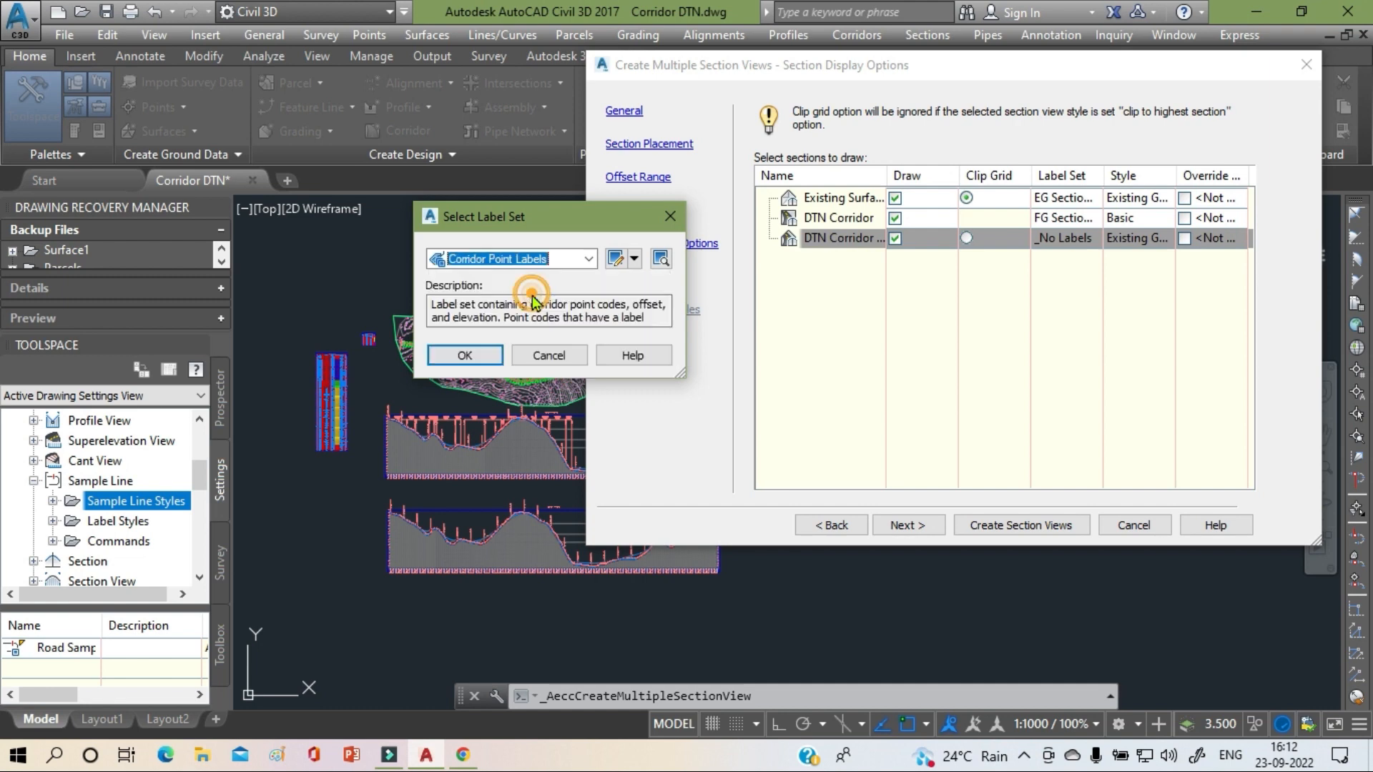
click(465, 355)
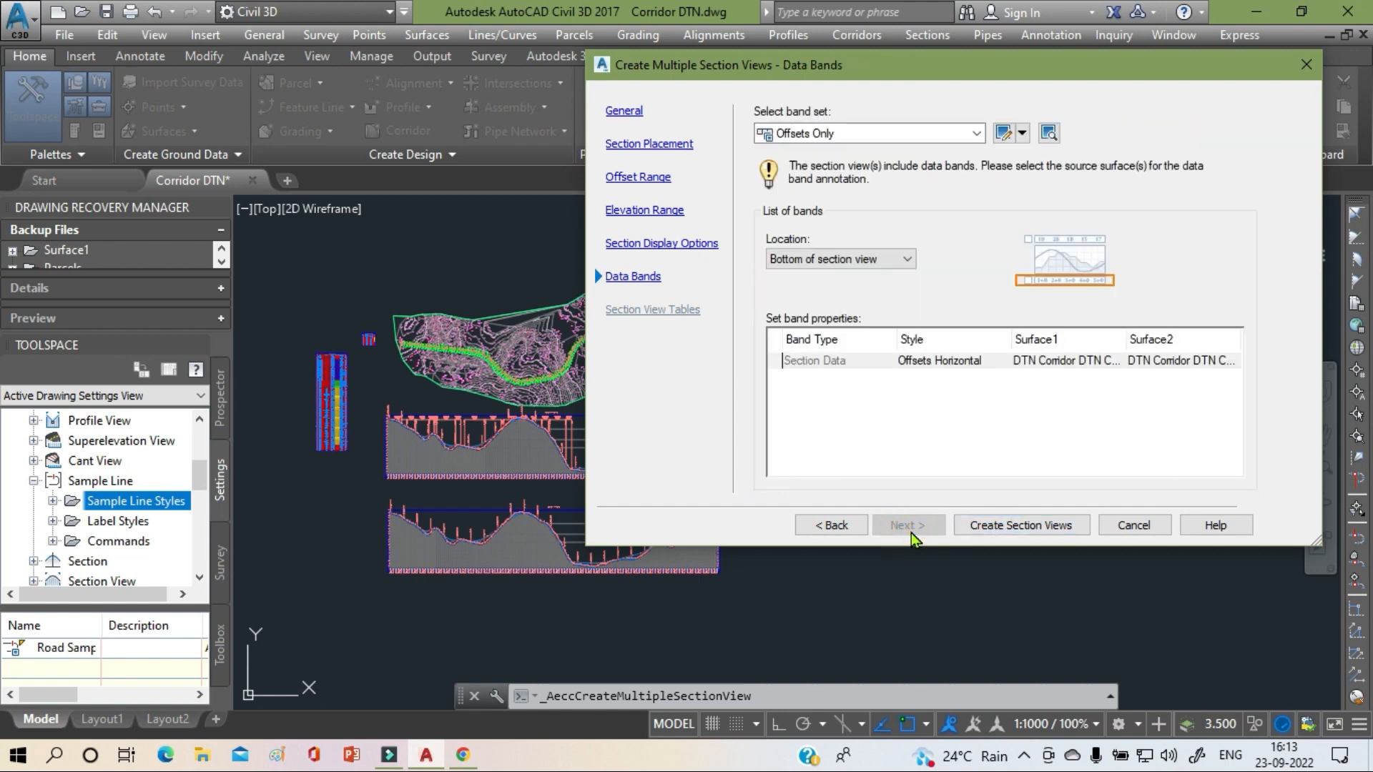
- Set the section view band set to Major Stations Offset and Elevations, keeping the corridor surface as Surface1 for the EG Elevations band
click(977, 133)
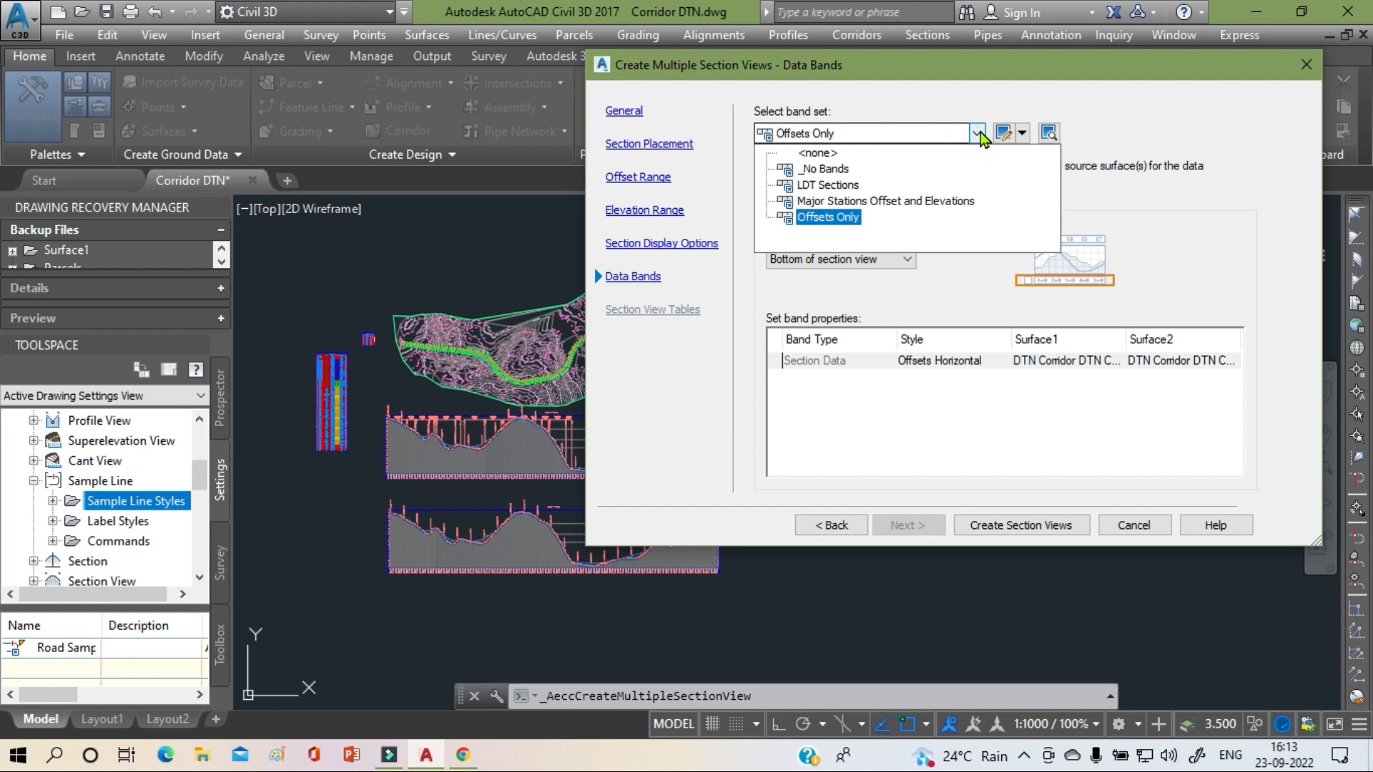
click(945, 203)
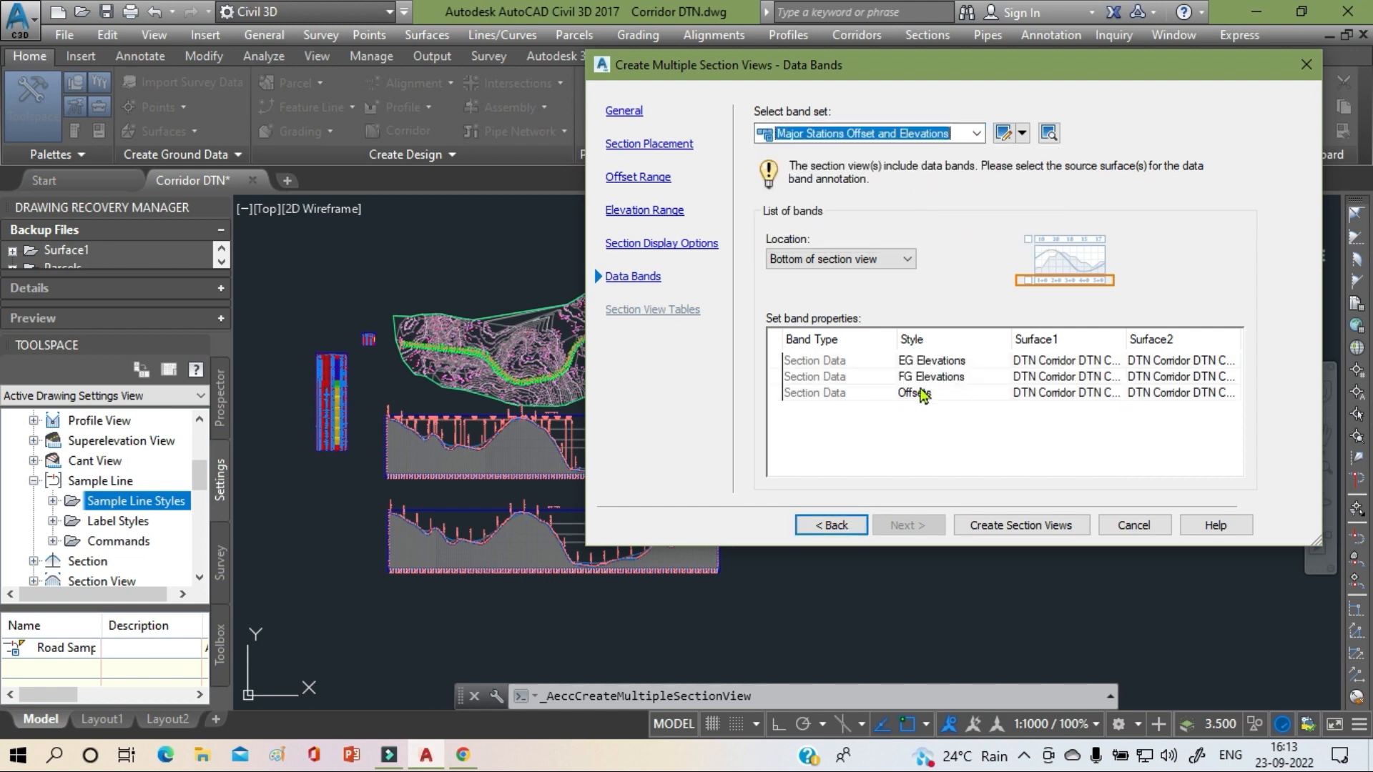
click(1083, 363)
click(1084, 363)
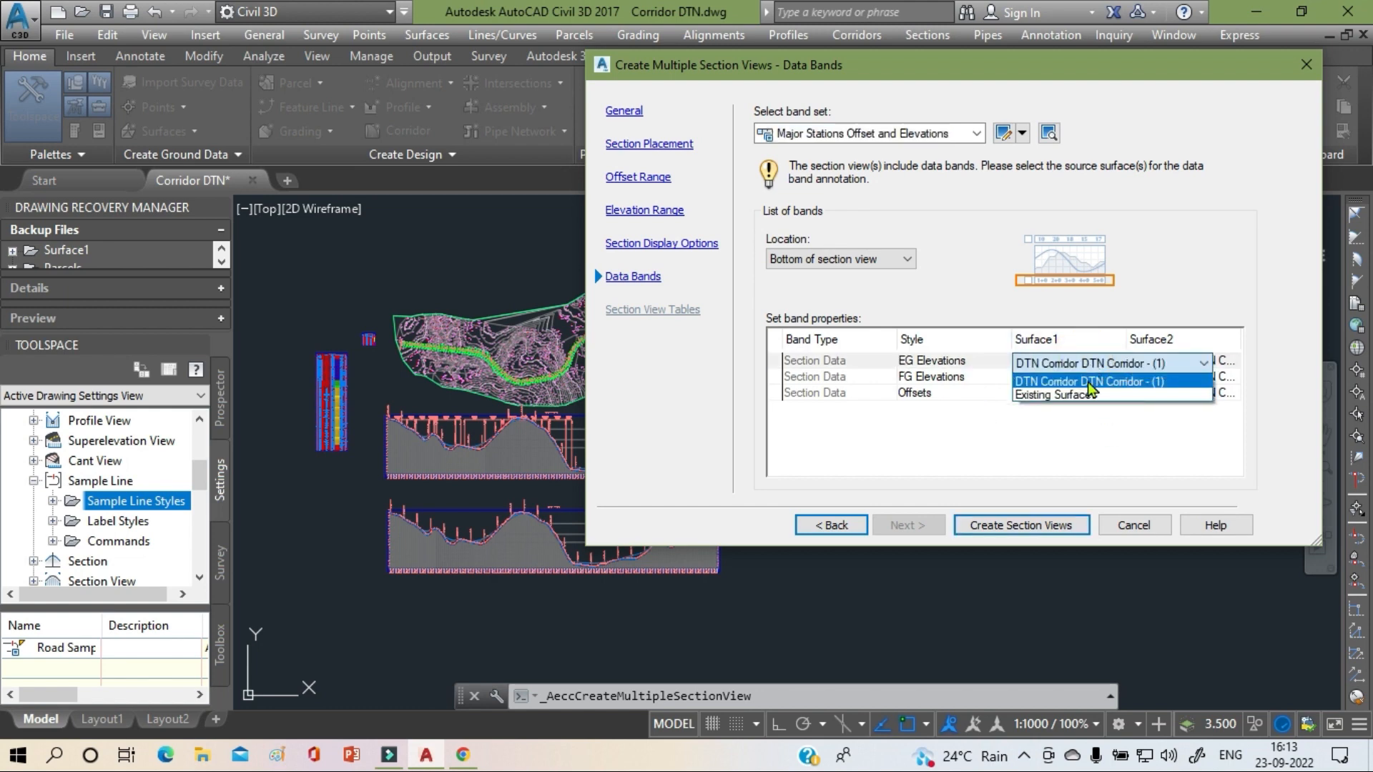
click(1051, 444)
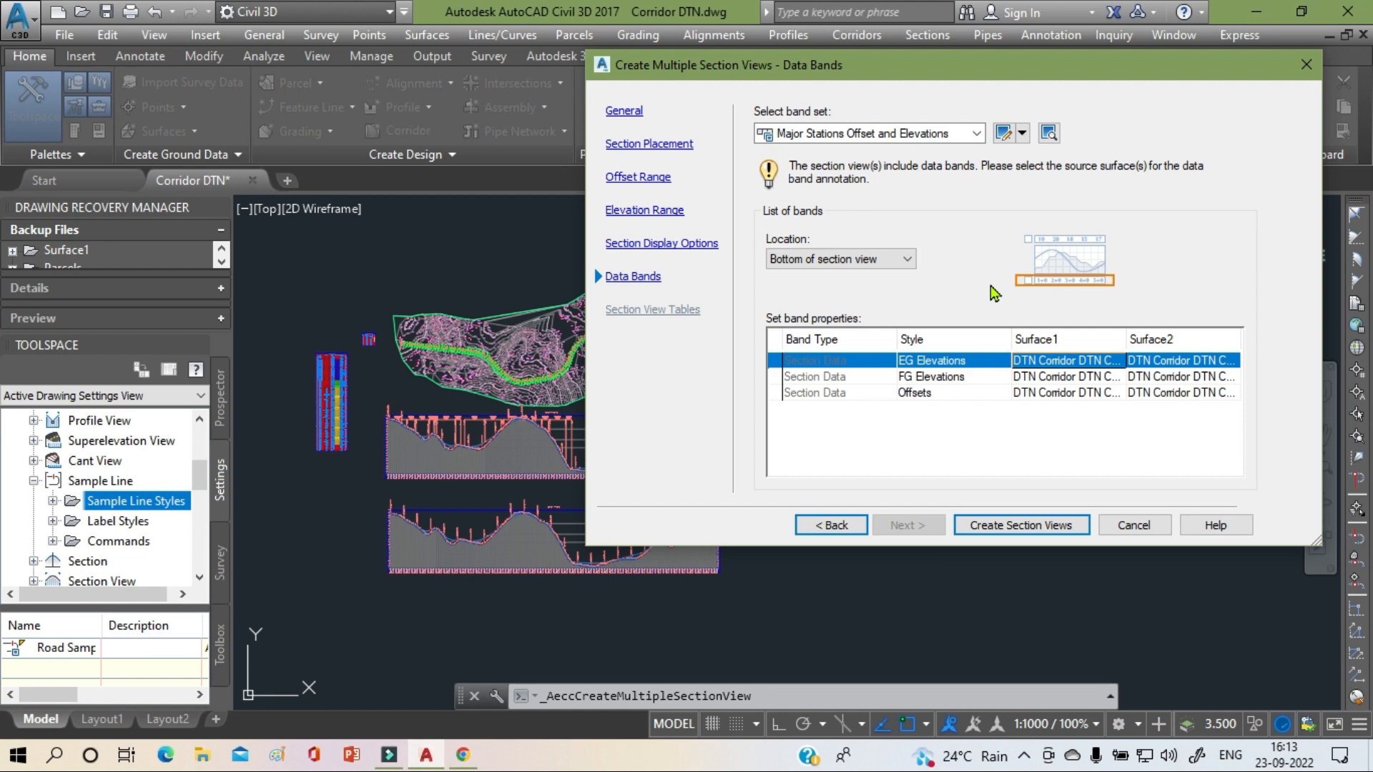
- Create the section views and place their grid in the empty model space east of the profile views
click(1018, 538)
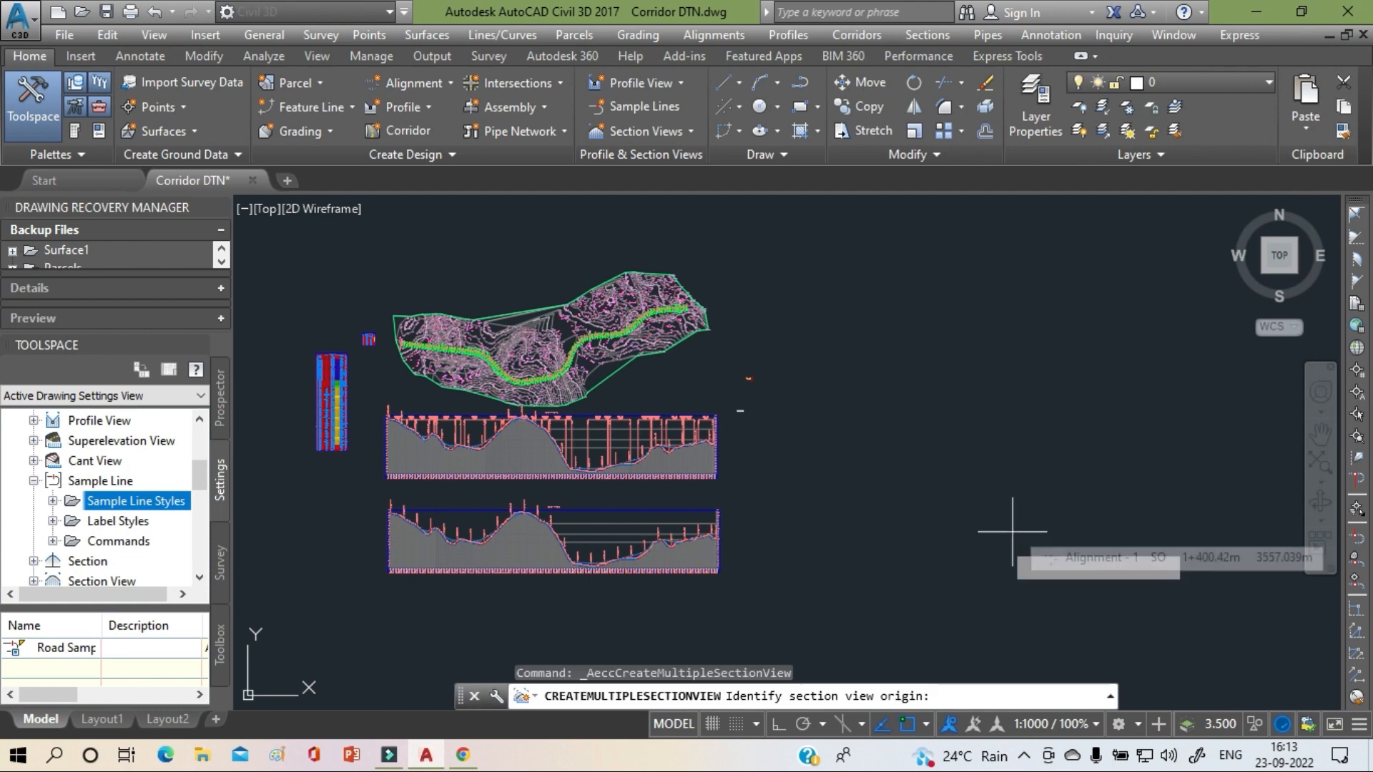
click(873, 401)
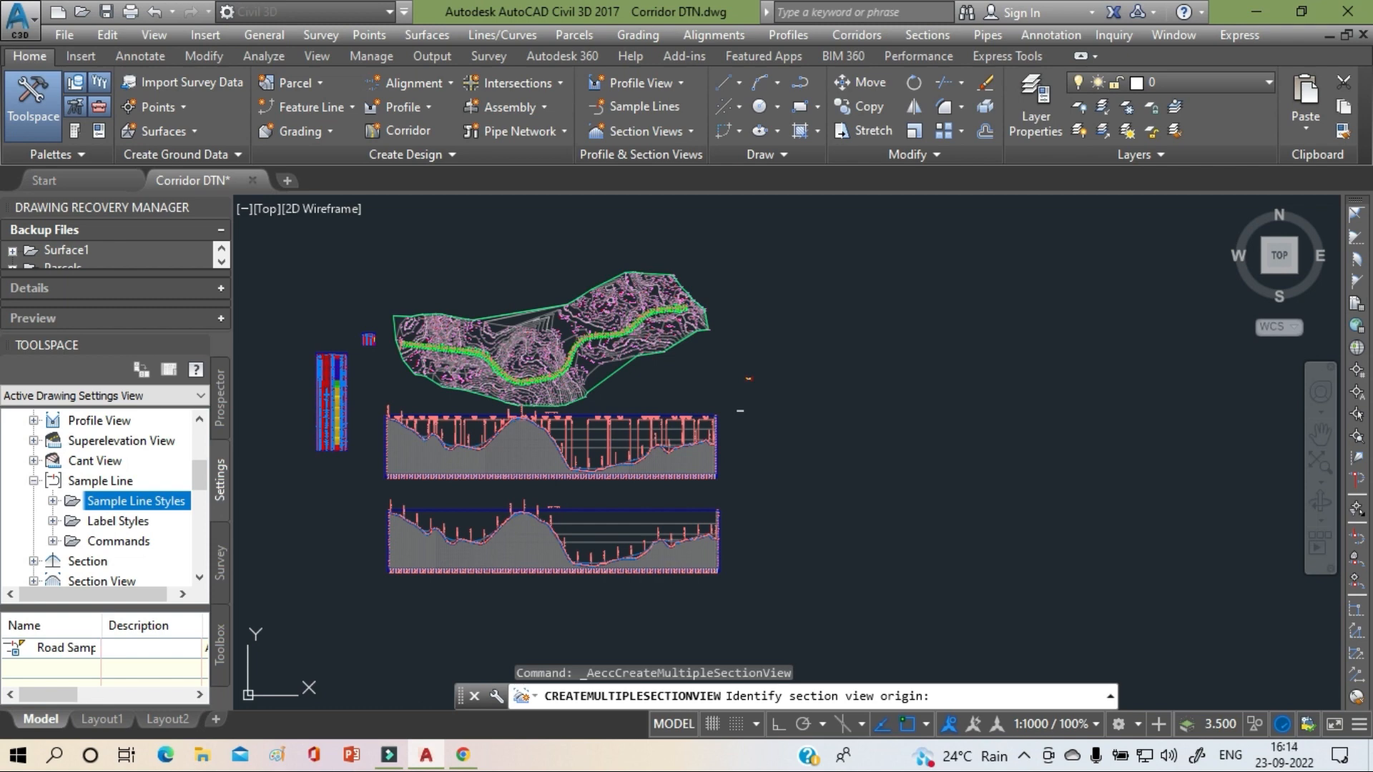
click(1085, 631)
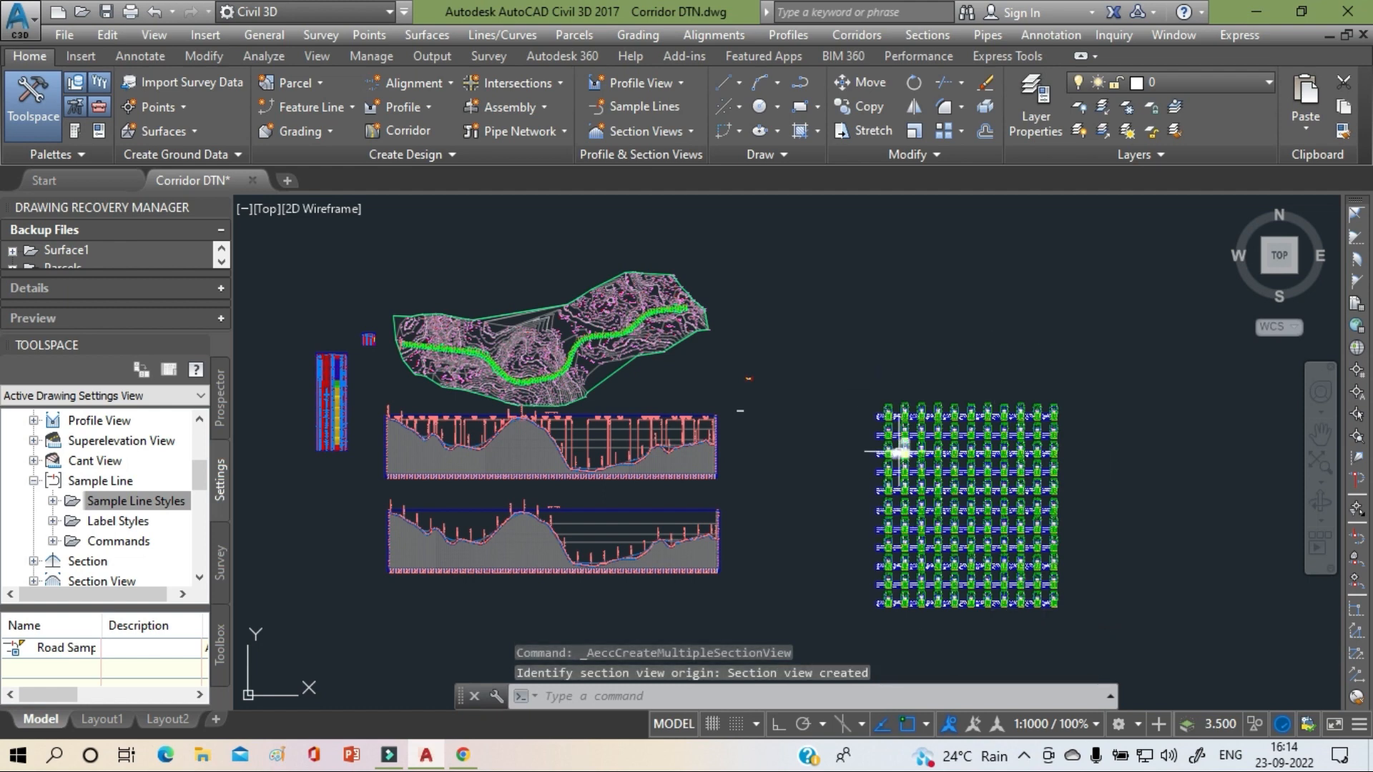
- Examine the new section views' elevation and offset bands and the corridor cross-section against the existing ground
scroll(948, 416, up, 5)
scroll(857, 397, up, 3)
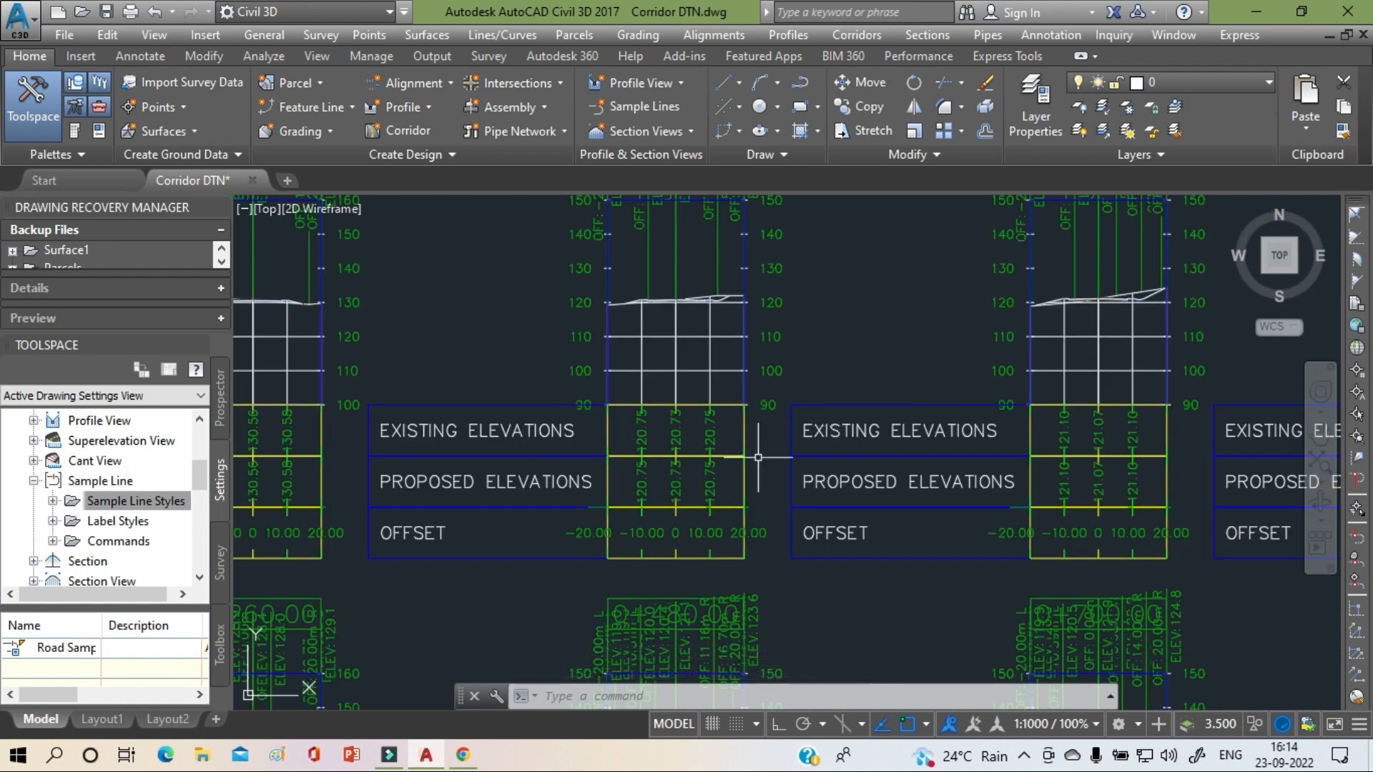
scroll(683, 377, up, 8)
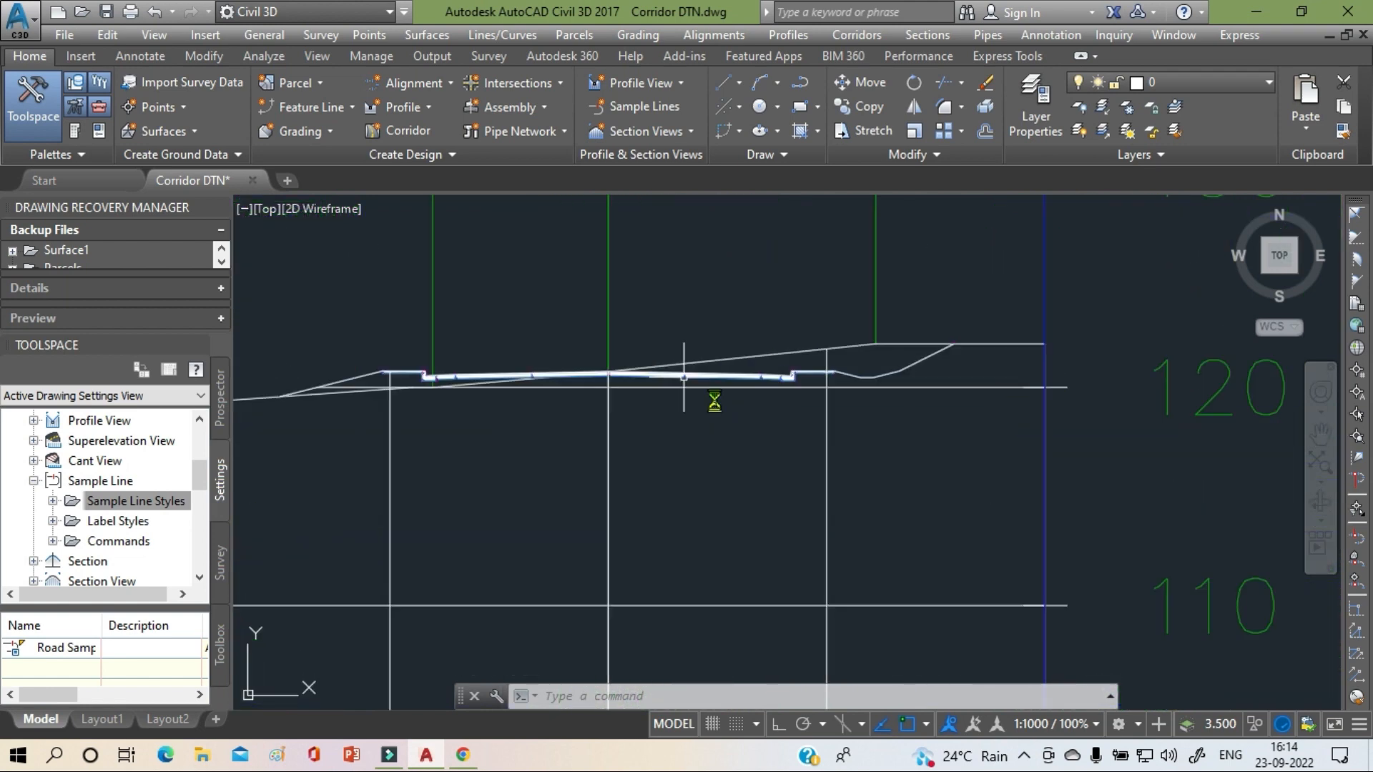
middle_drag(683, 377, 810, 454)
scroll(691, 419, up, 4)
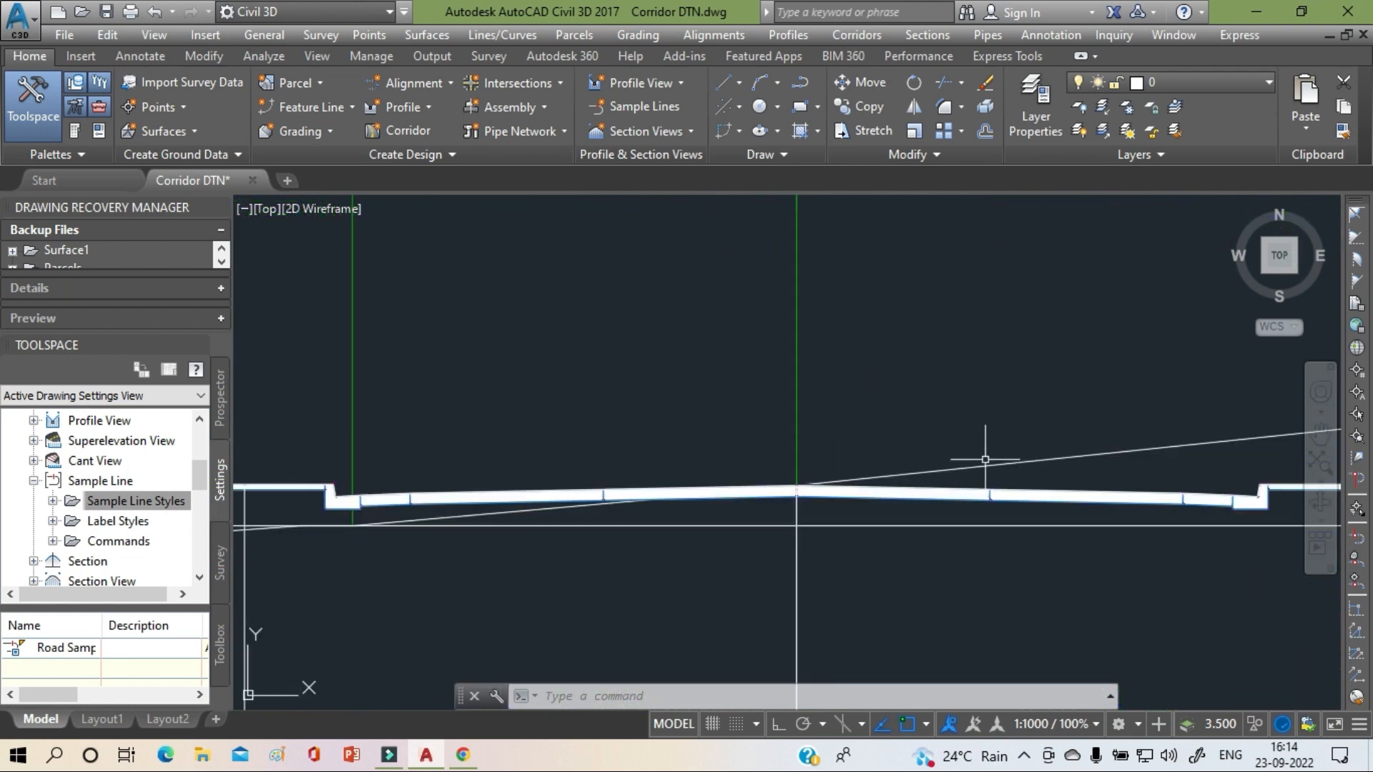
scroll(985, 460, down, 2)
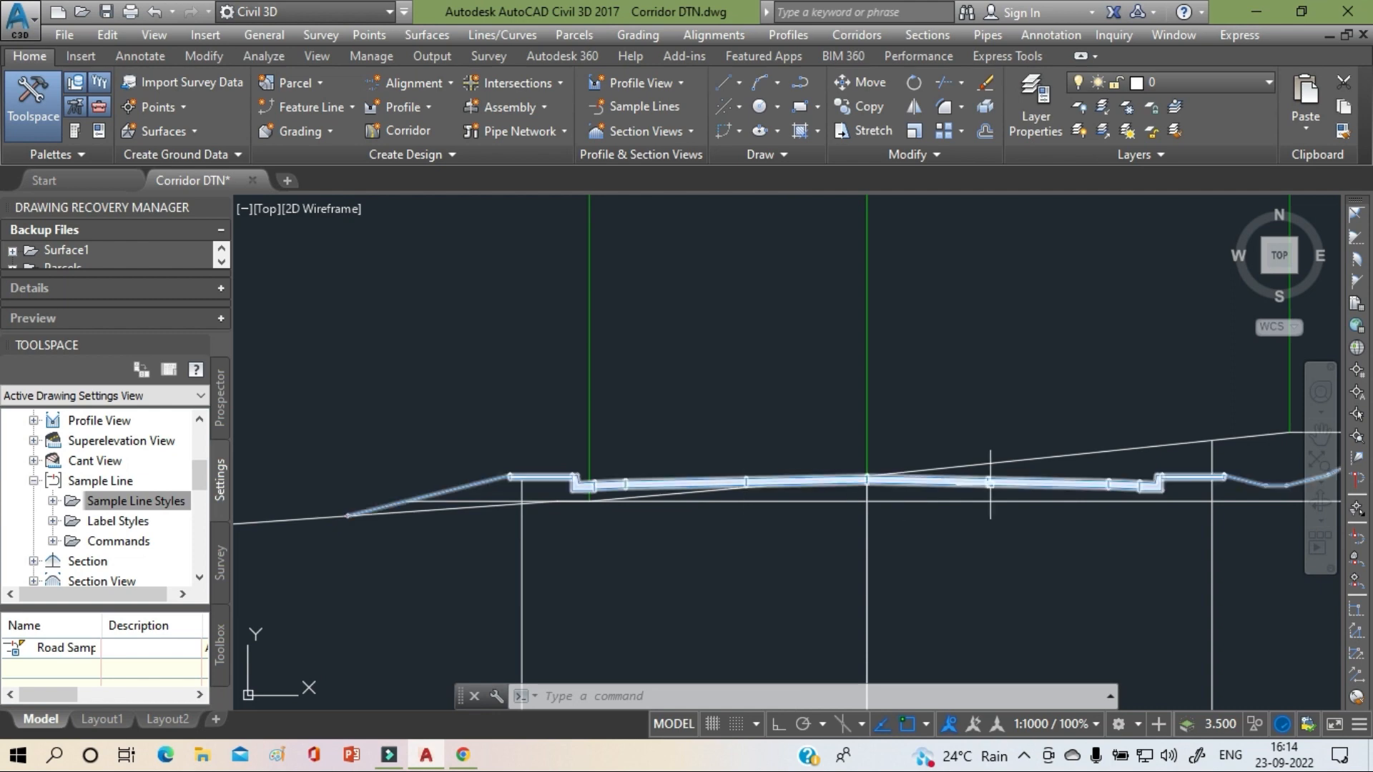
- Examine the offset and elevation labels and the section lines in neighbouring section views, including the one at station 0+900.00
middle_drag(457, 566, 249, 536)
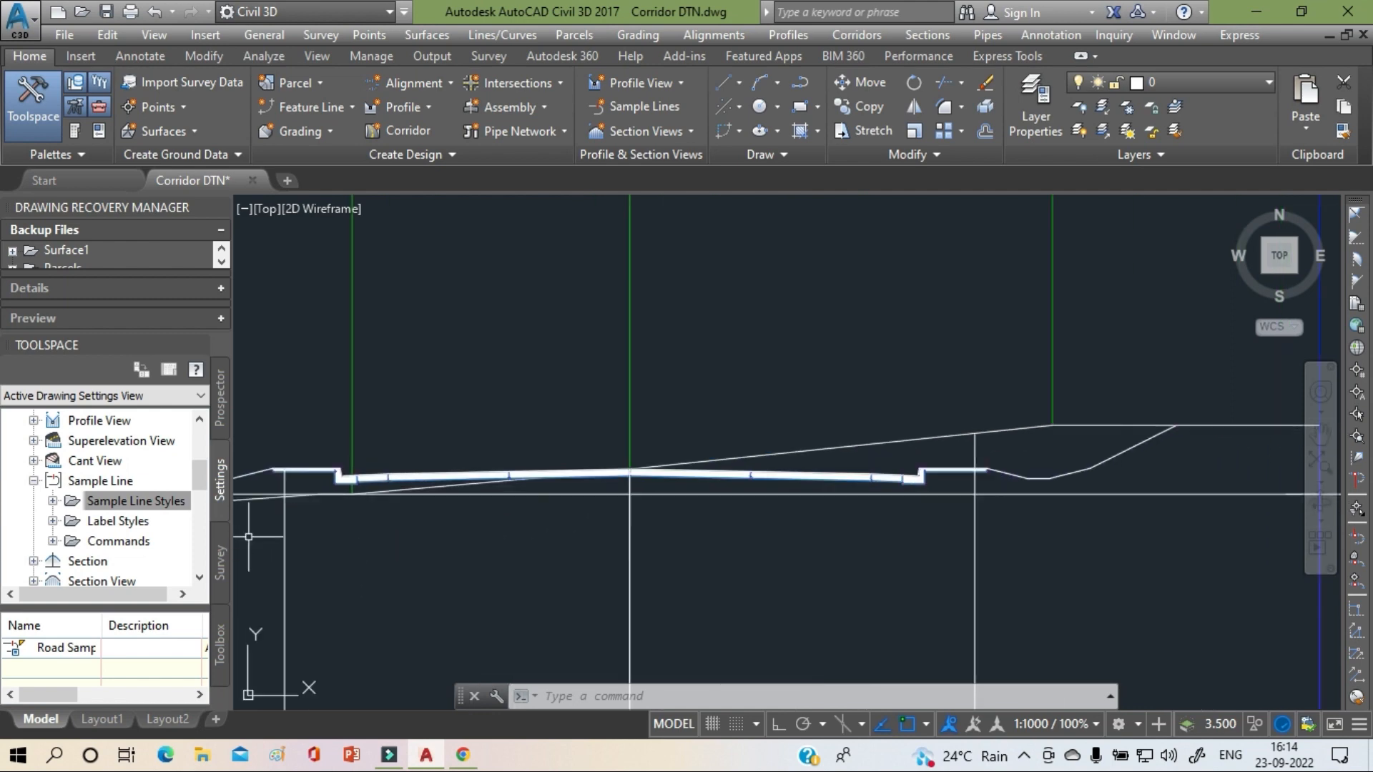
scroll(553, 423, down, 8)
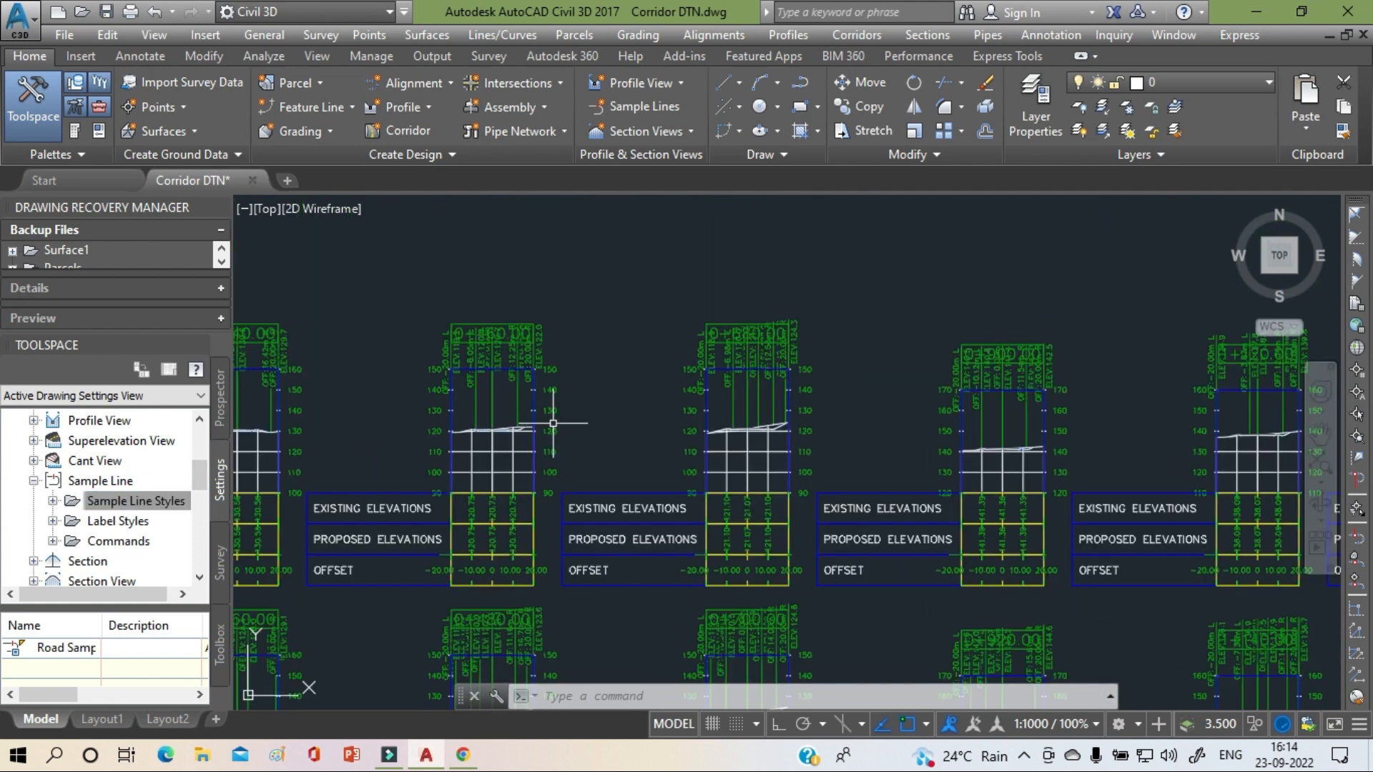
middle_drag(552, 423, 453, 384)
scroll(697, 308, up, 4)
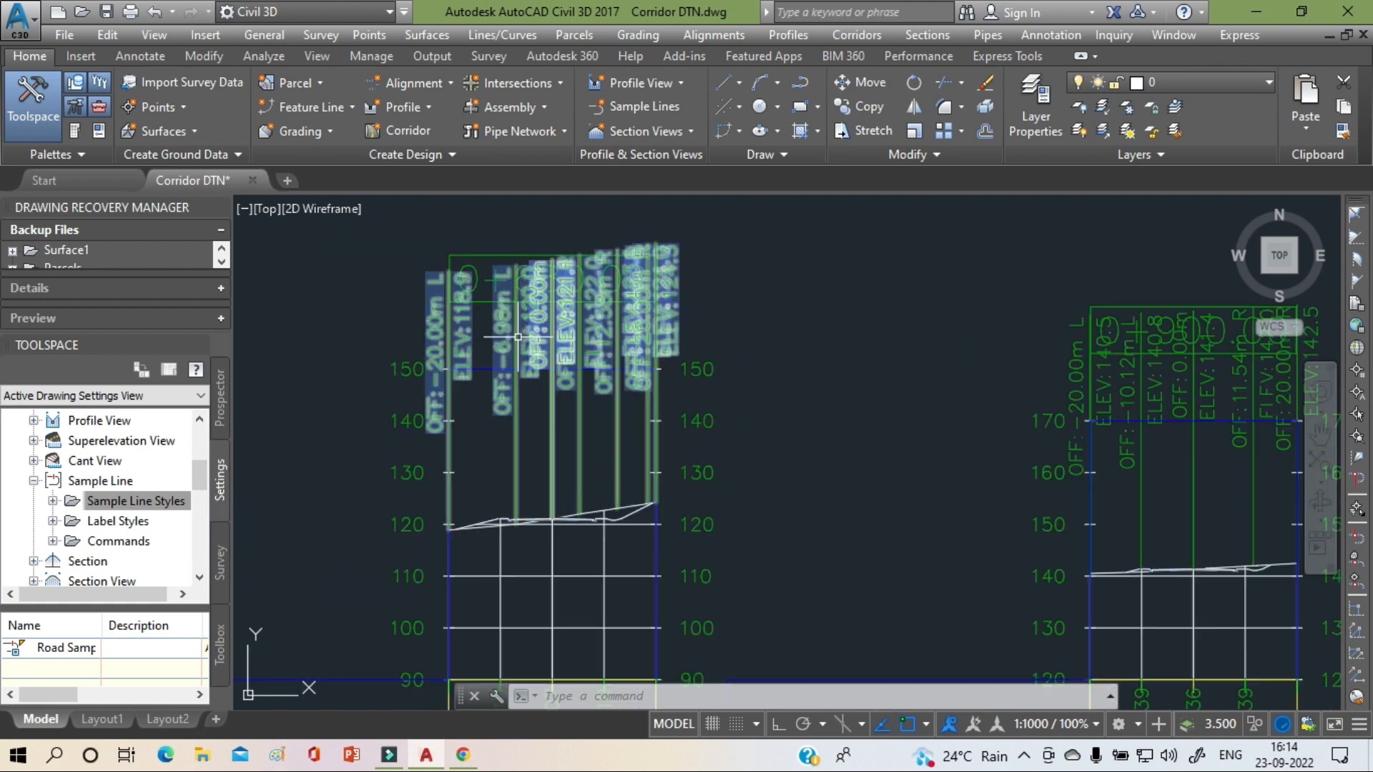
scroll(540, 457, up, 4)
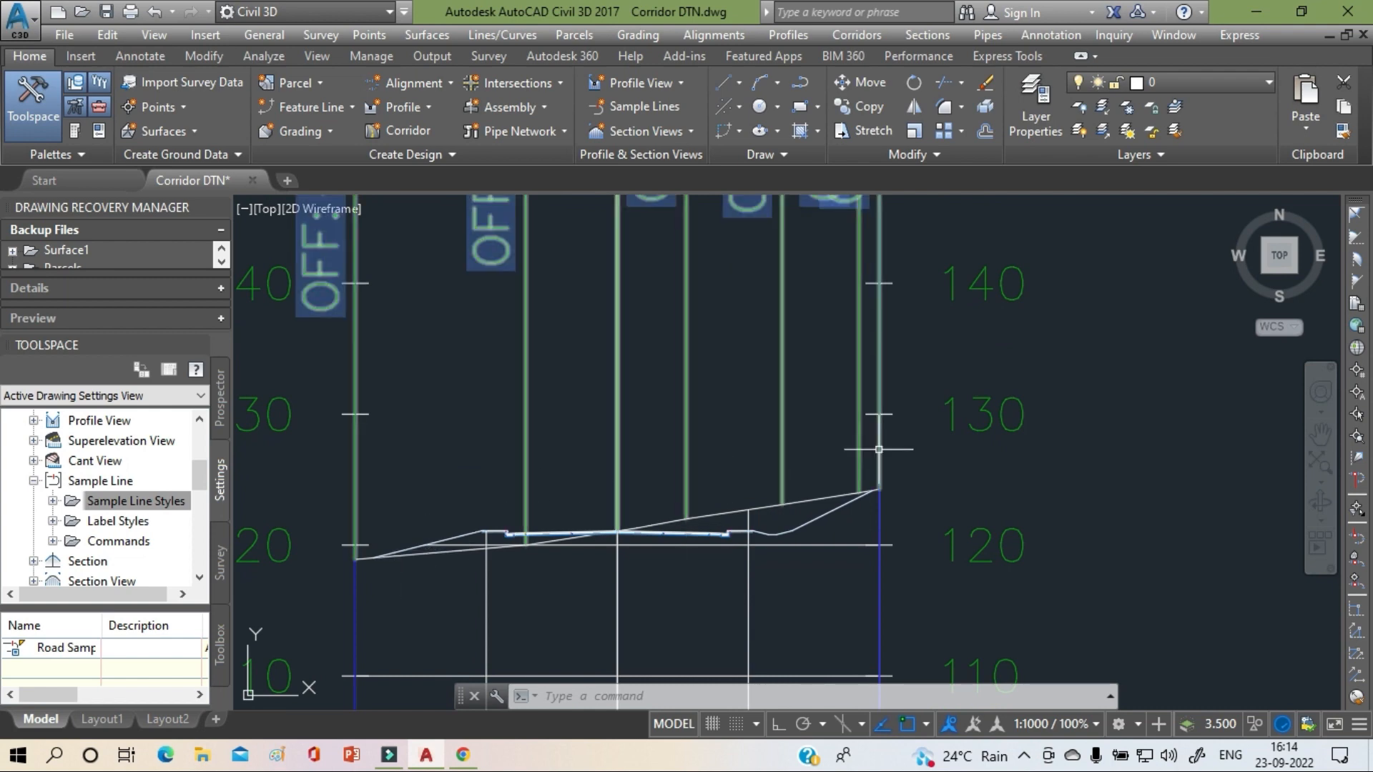
scroll(551, 460, down, 2)
middle_drag(551, 460, 199, 538)
scroll(752, 404, up, 2)
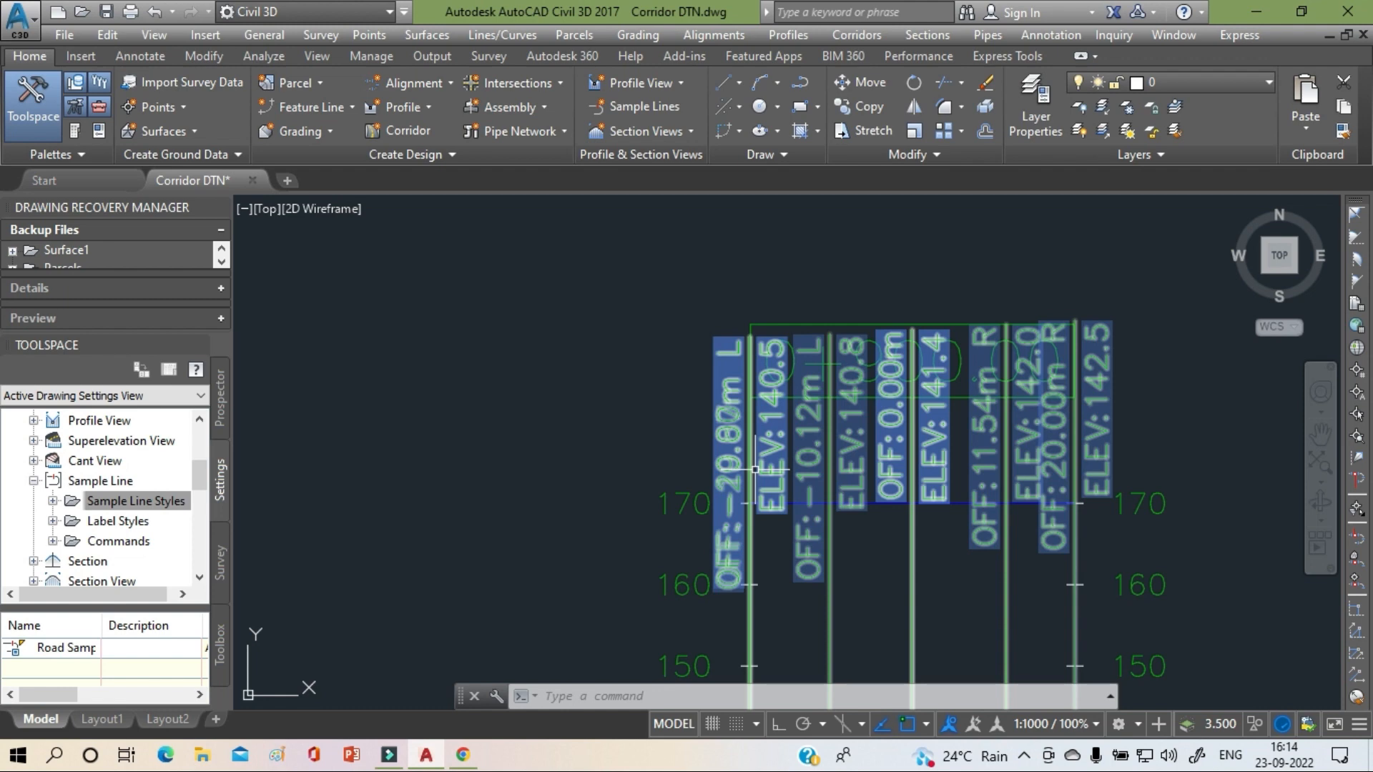
scroll(755, 469, down, 2)
scroll(744, 451, down, 3)
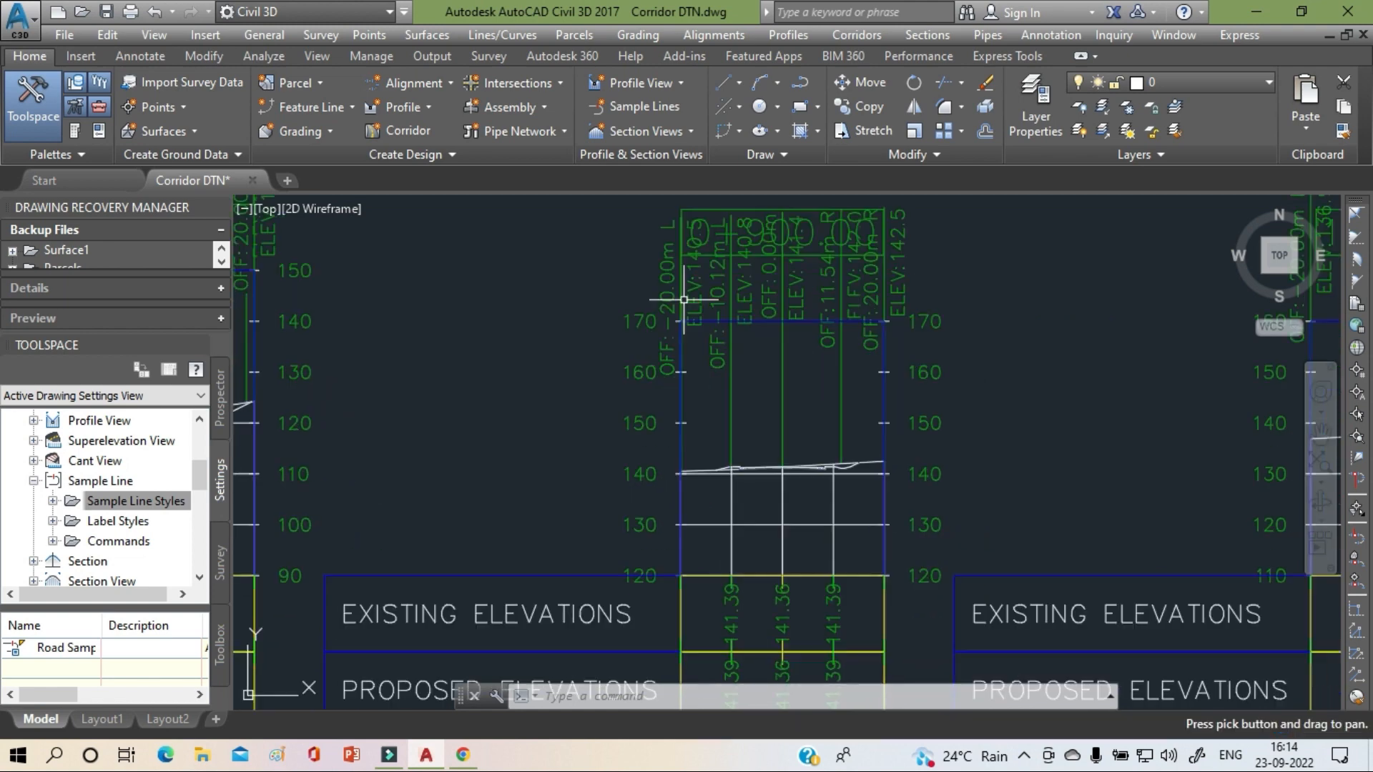
middle_drag(782, 445, 782, 399)
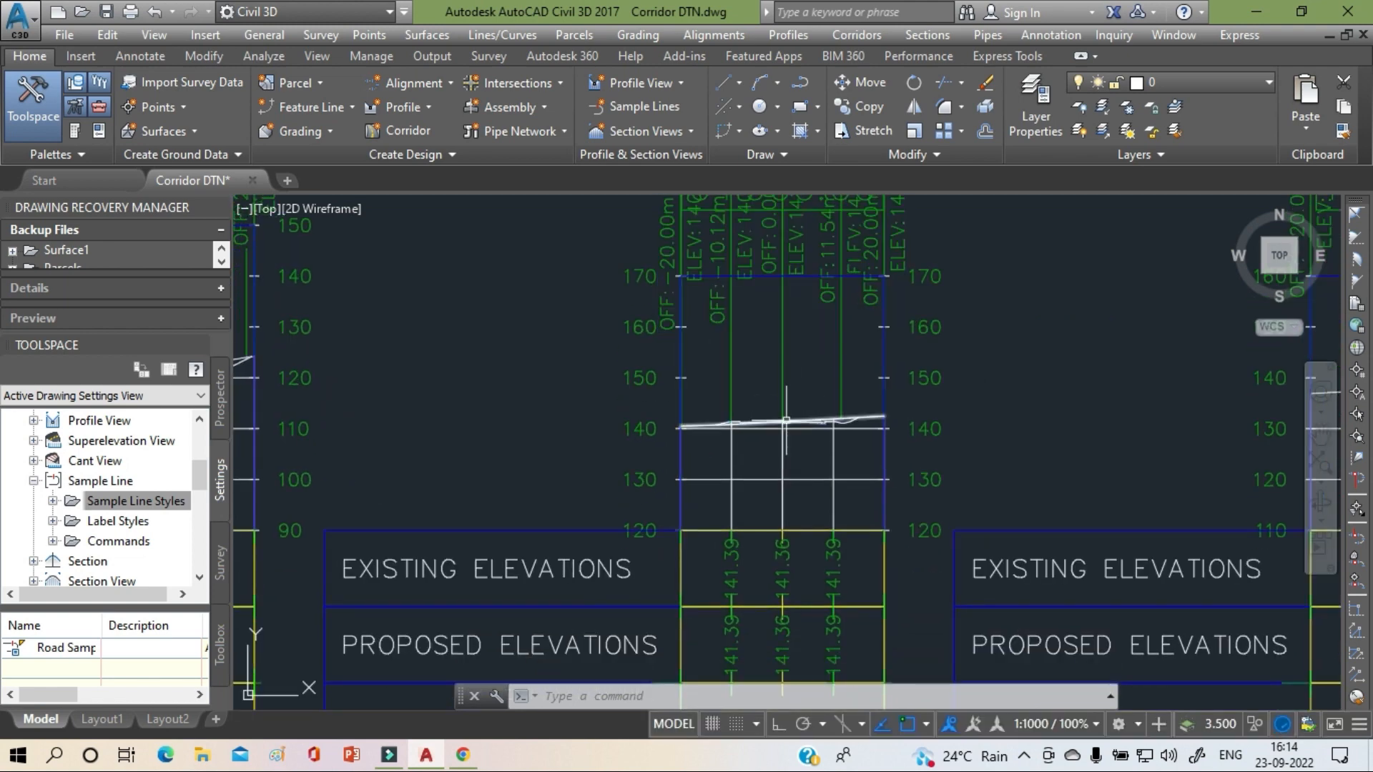
- Review the grid, vertical axis, horizontal axis and component display settings of the Road Section view style, closing it without edits
click(841, 479)
right_click(1077, 312)
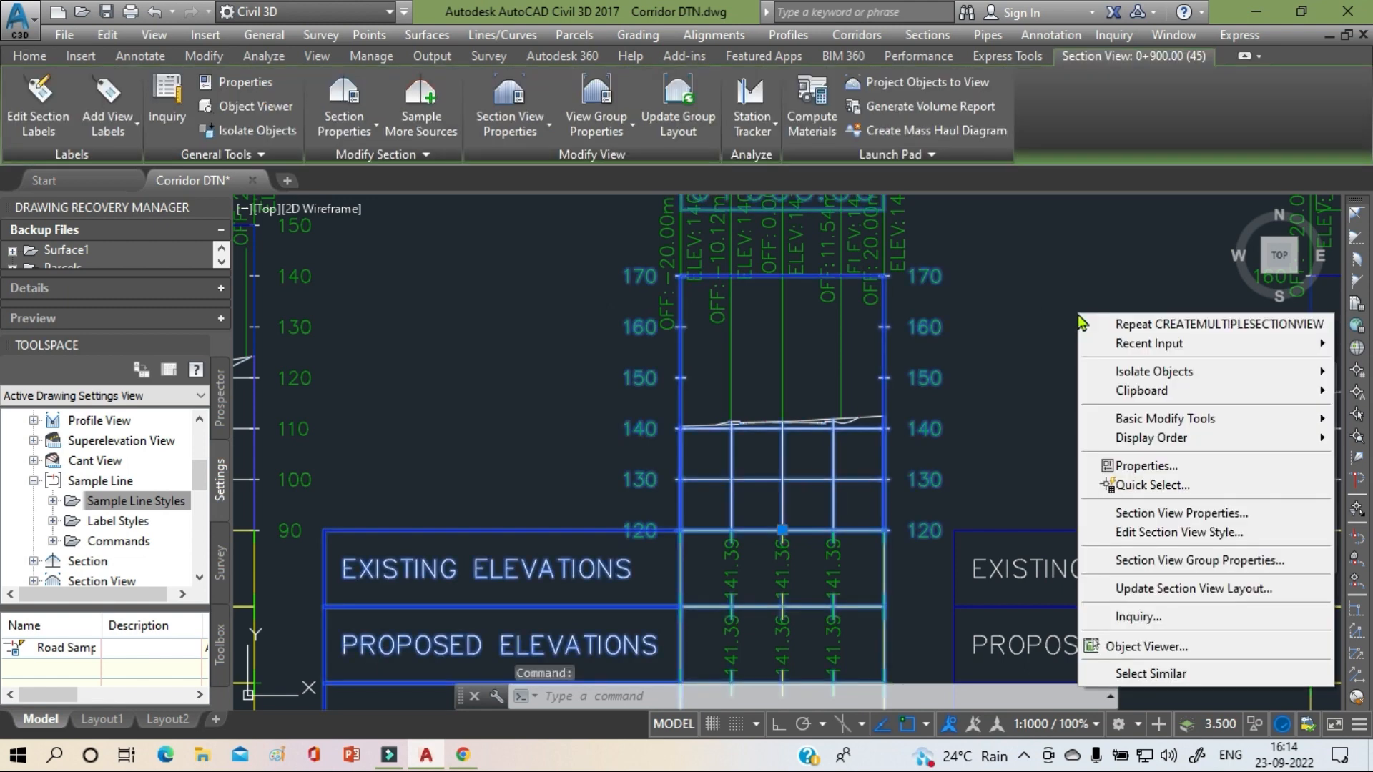
click(1211, 539)
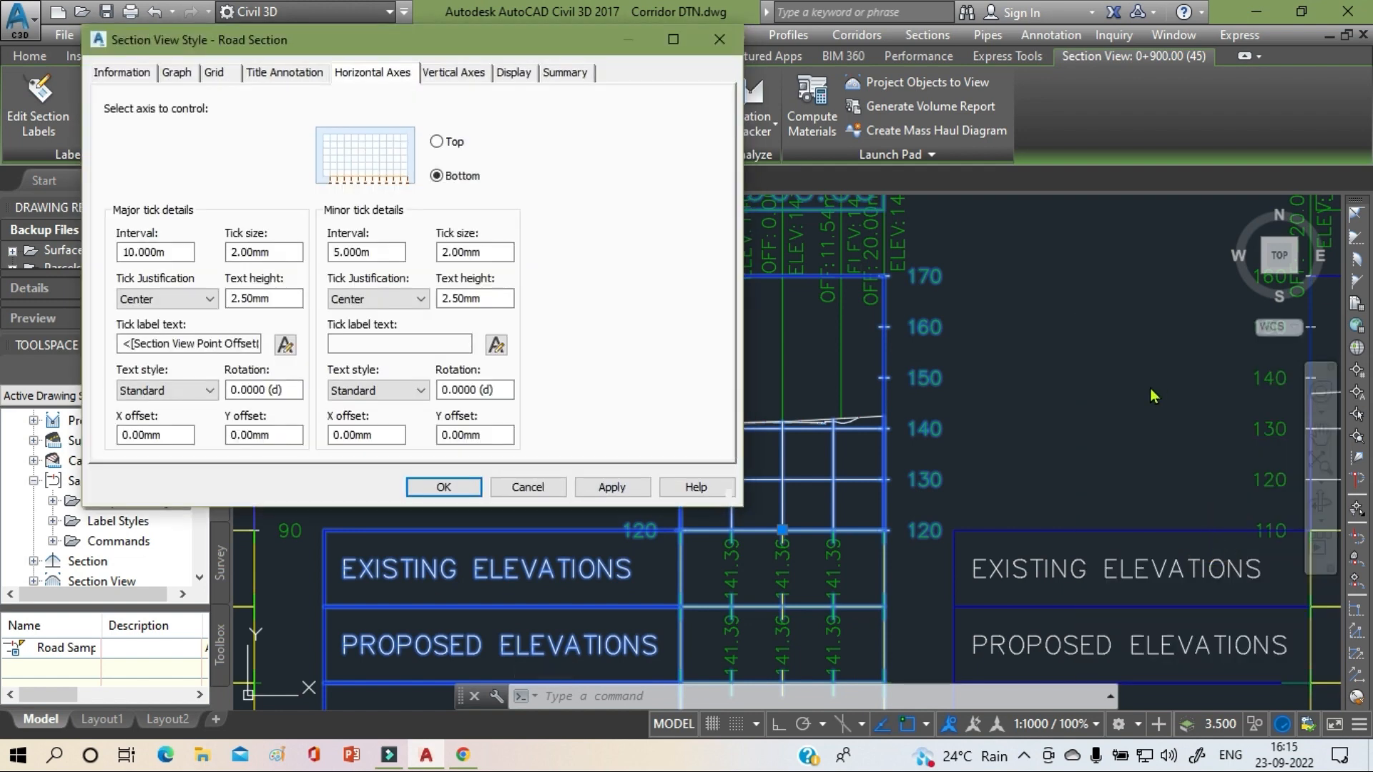
click(208, 80)
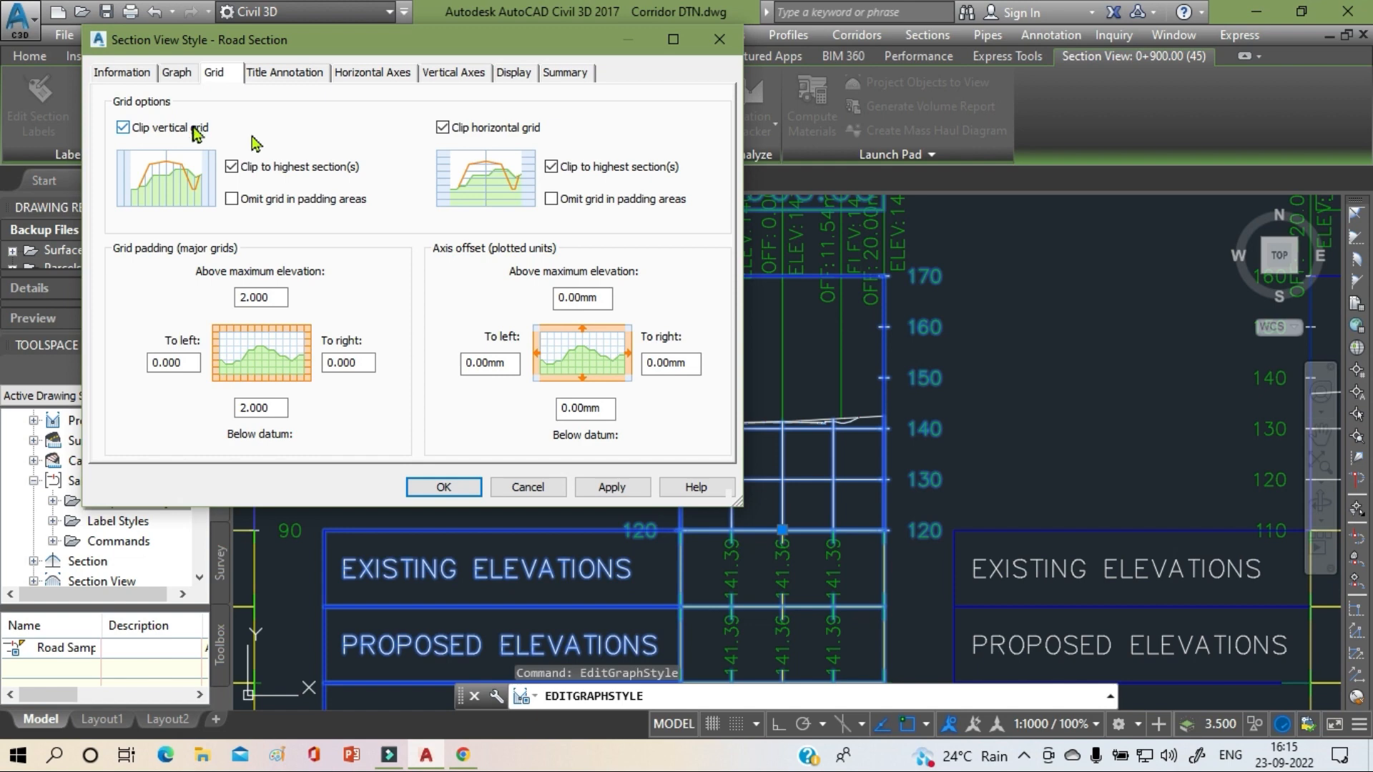
click(450, 74)
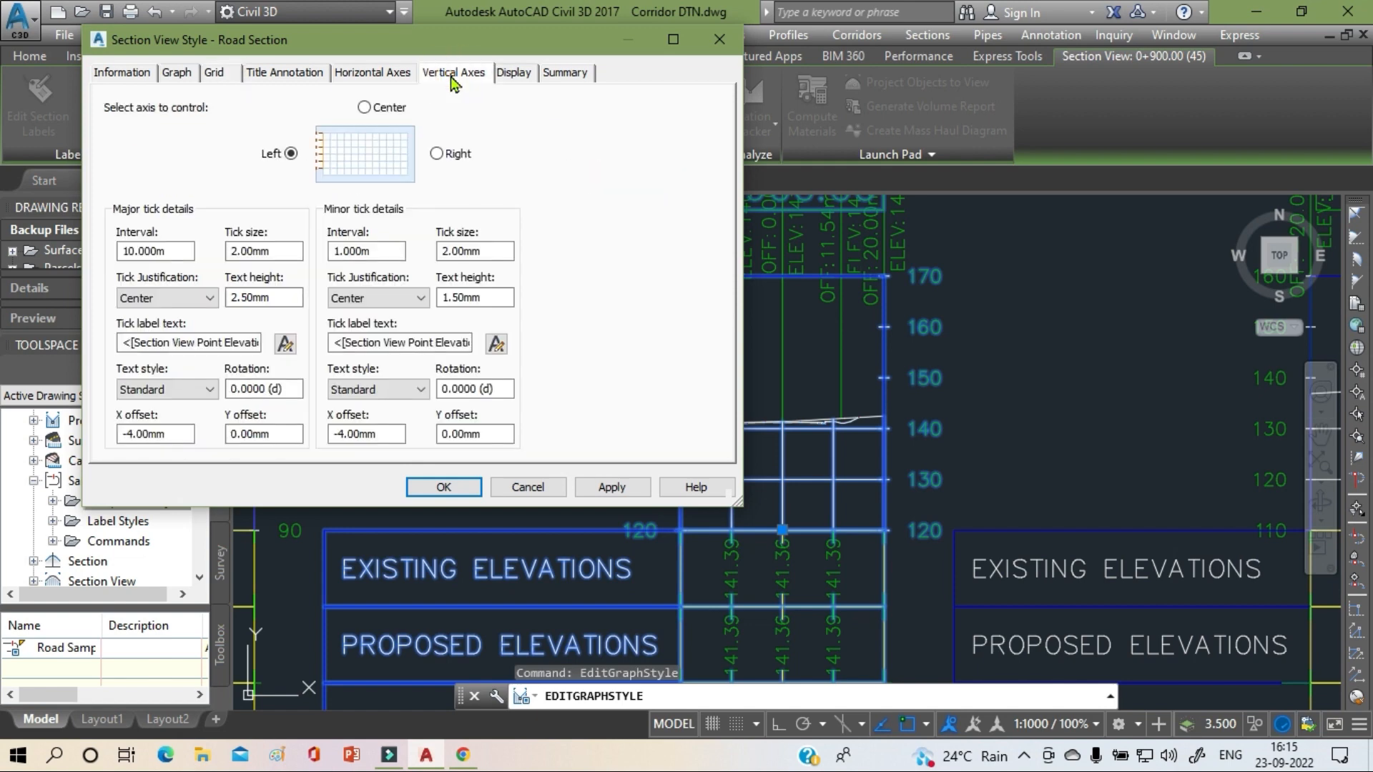
click(394, 80)
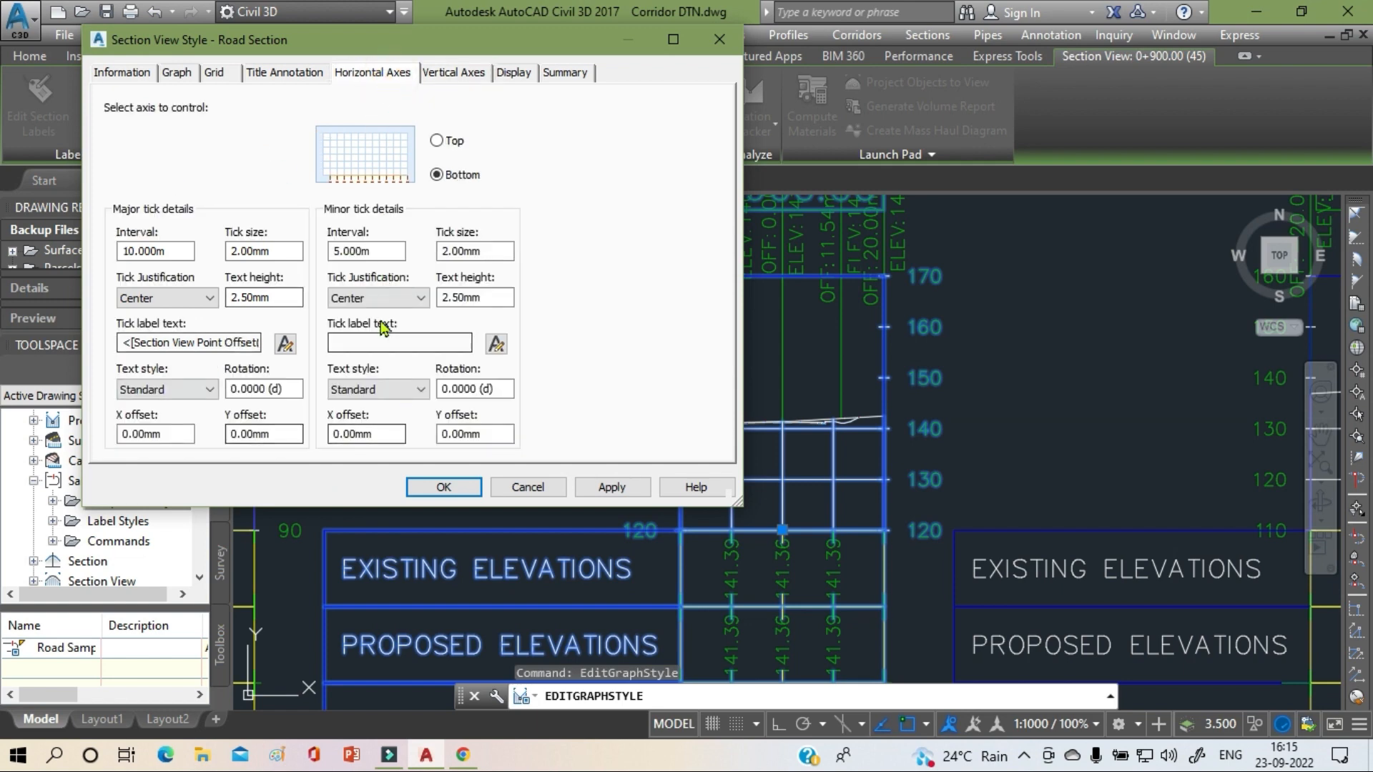
click(516, 72)
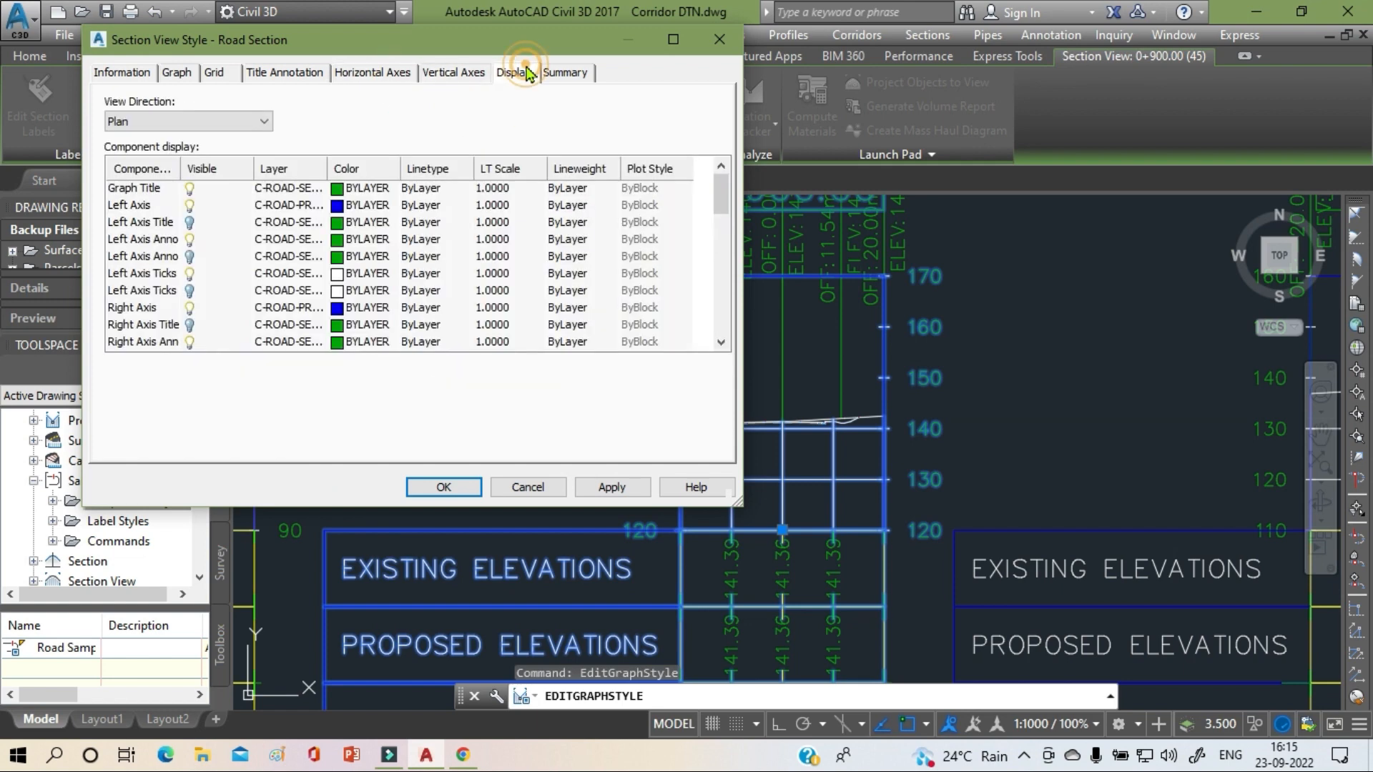
scroll(215, 286, down, 6)
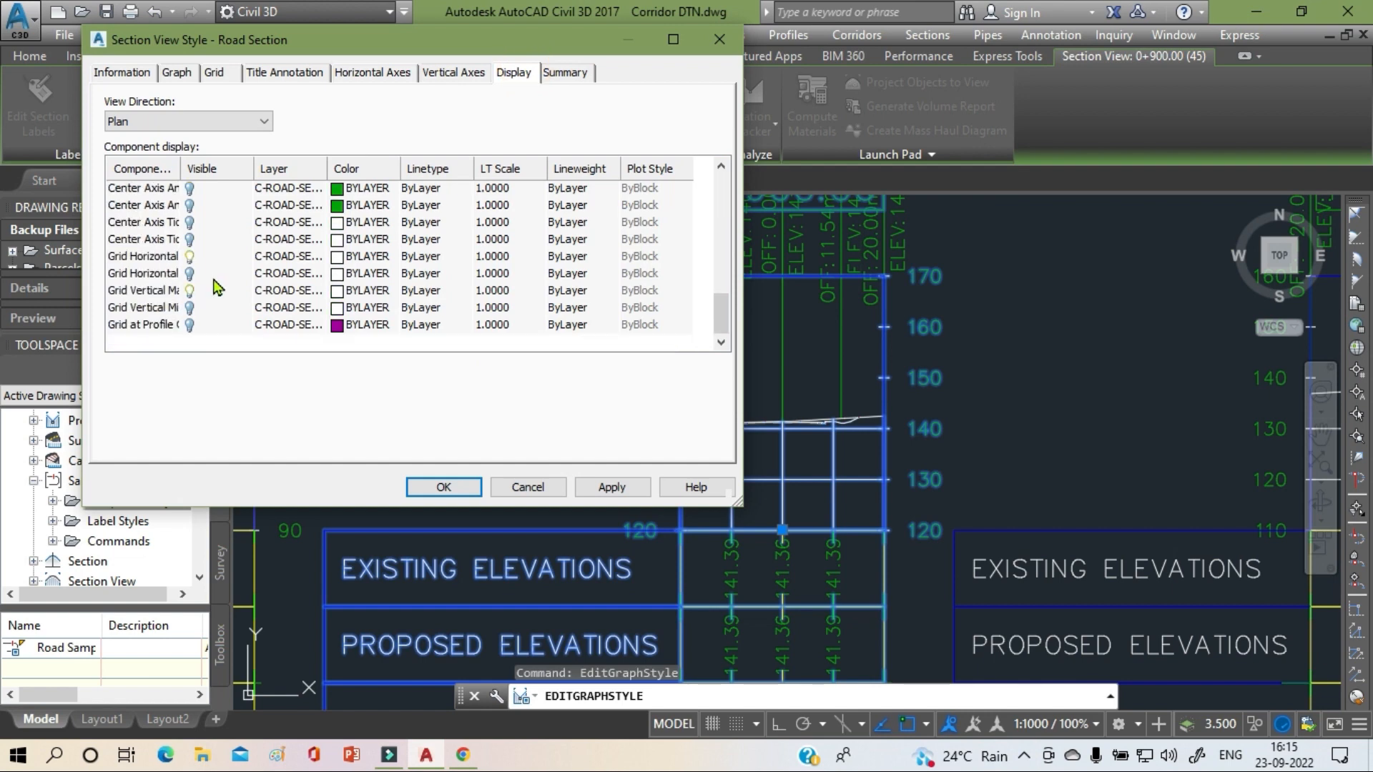
scroll(217, 288, up, 6)
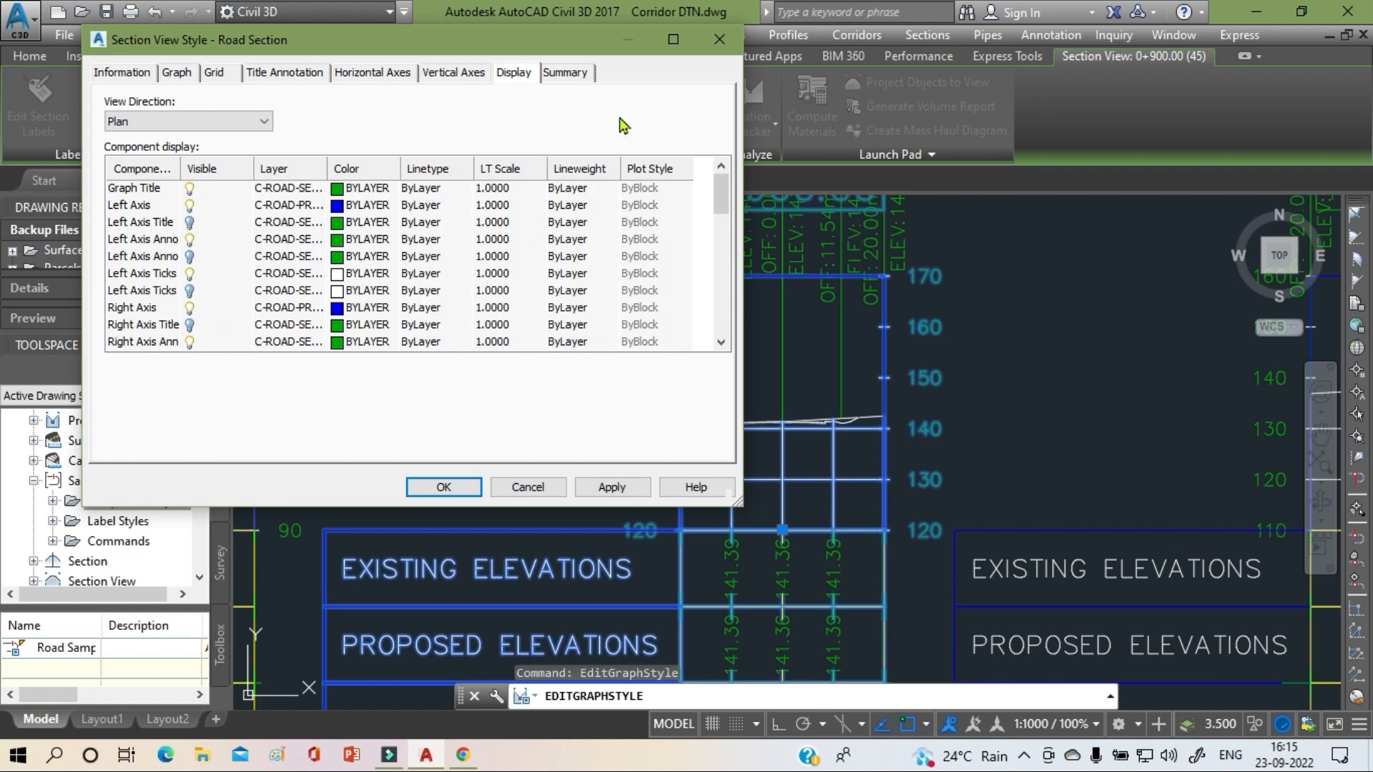
click(732, 41)
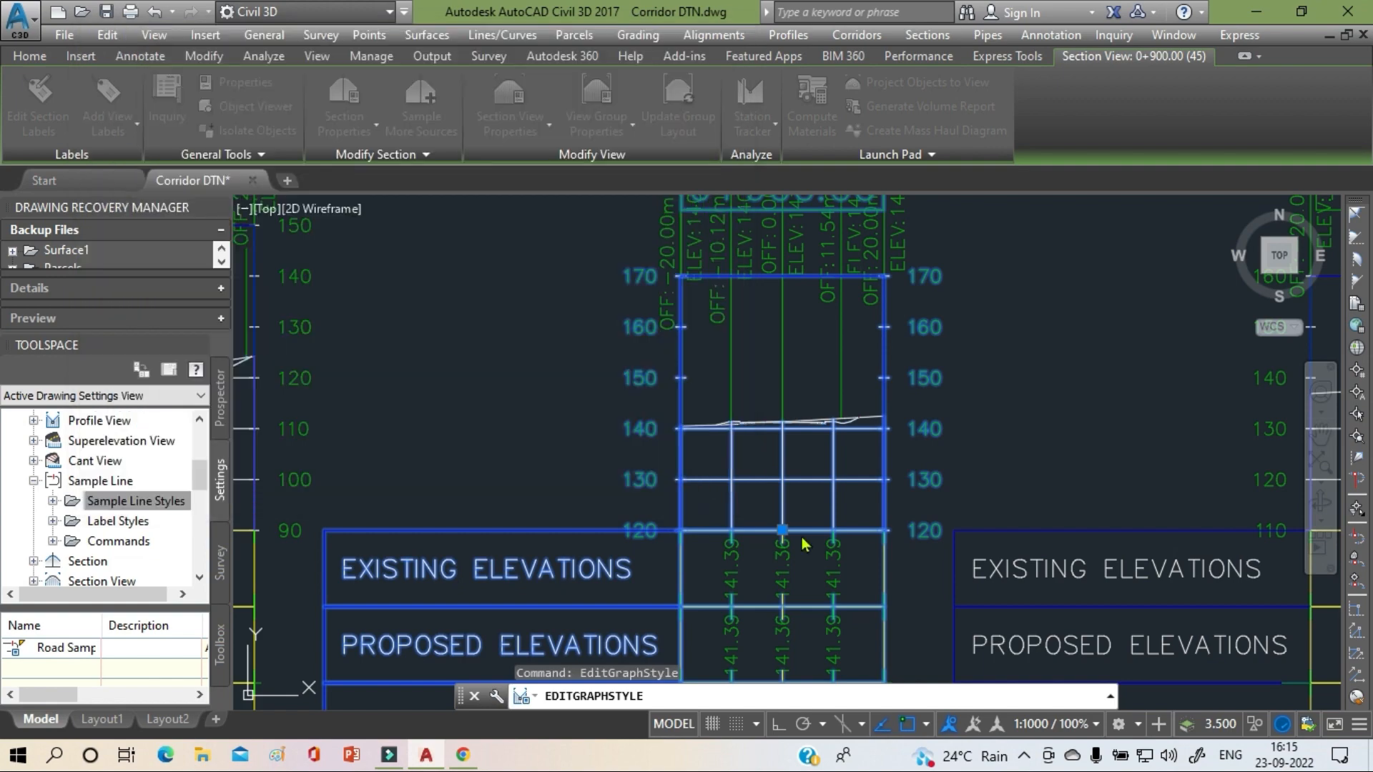
scroll(1060, 532, down, 5)
middle_drag(1060, 532, 780, 267)
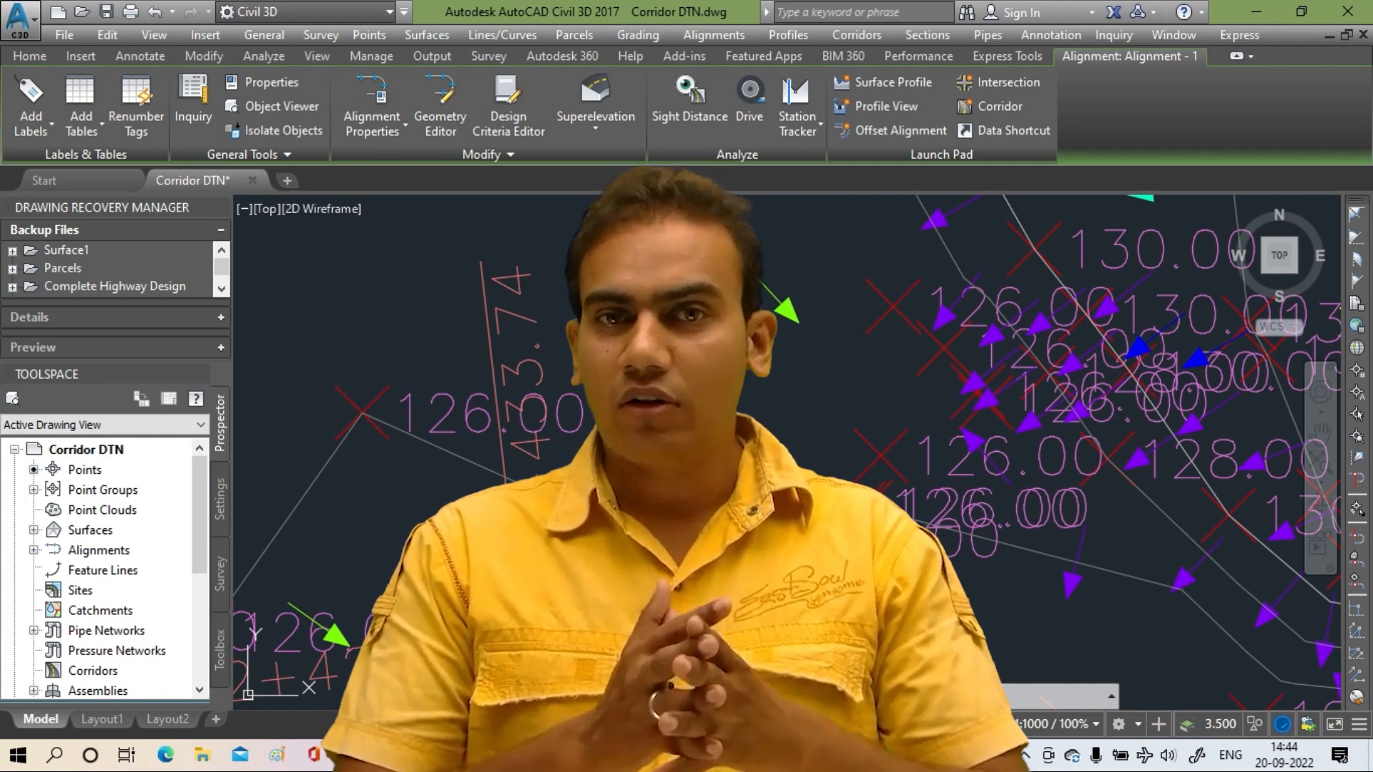
scroll(373, 450, down, 8)
middle_drag(373, 450, 417, 446)
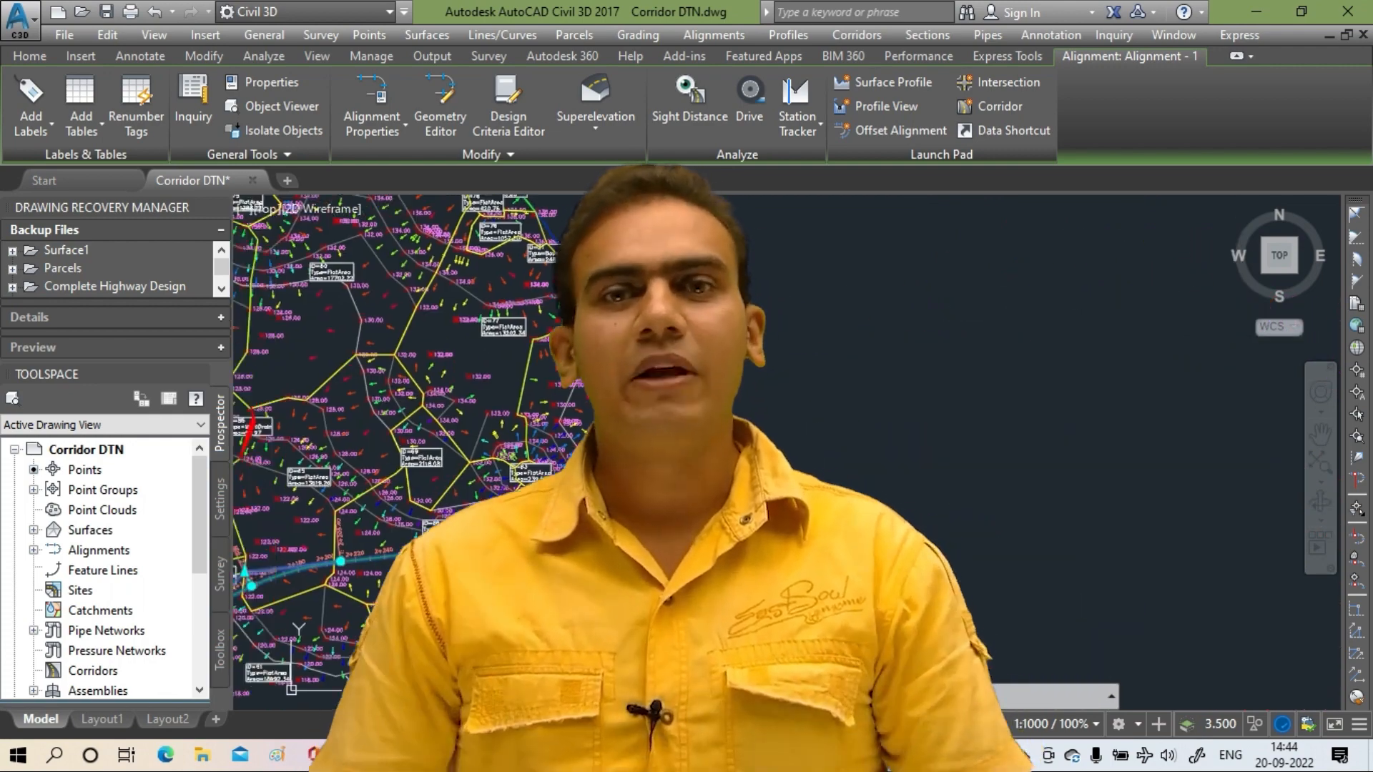
middle_drag(409, 554, 877, 450)
scroll(849, 464, down, 4)
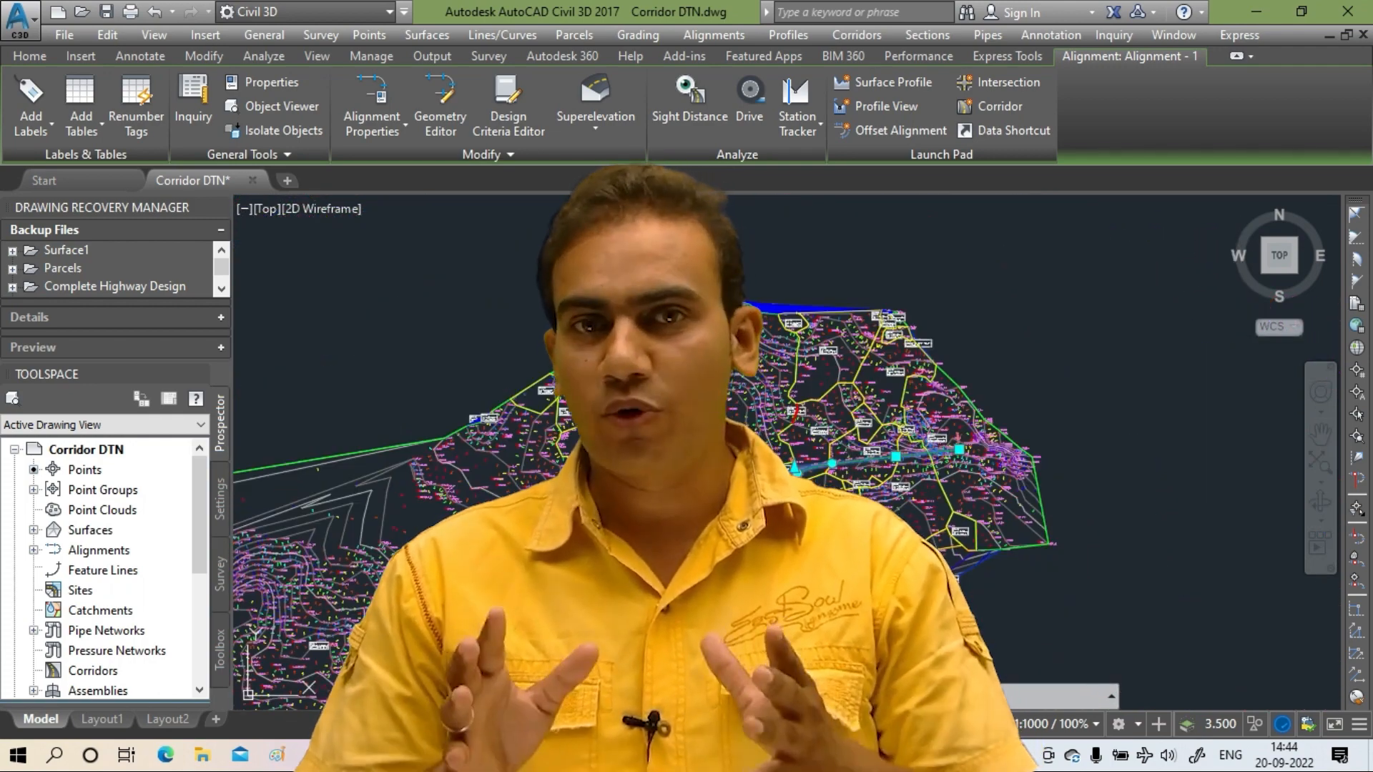
scroll(893, 401, up, 6)
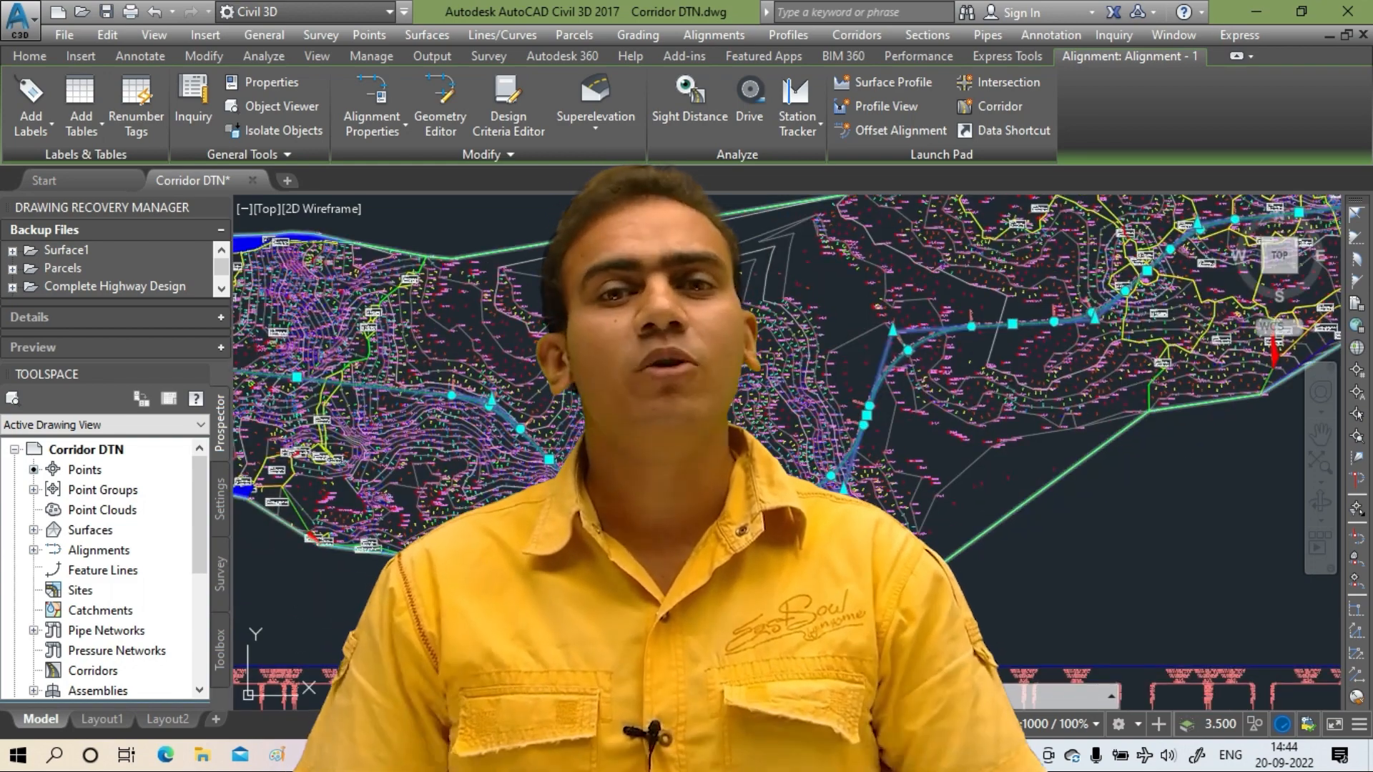
middle_drag(787, 486, 680, 563)
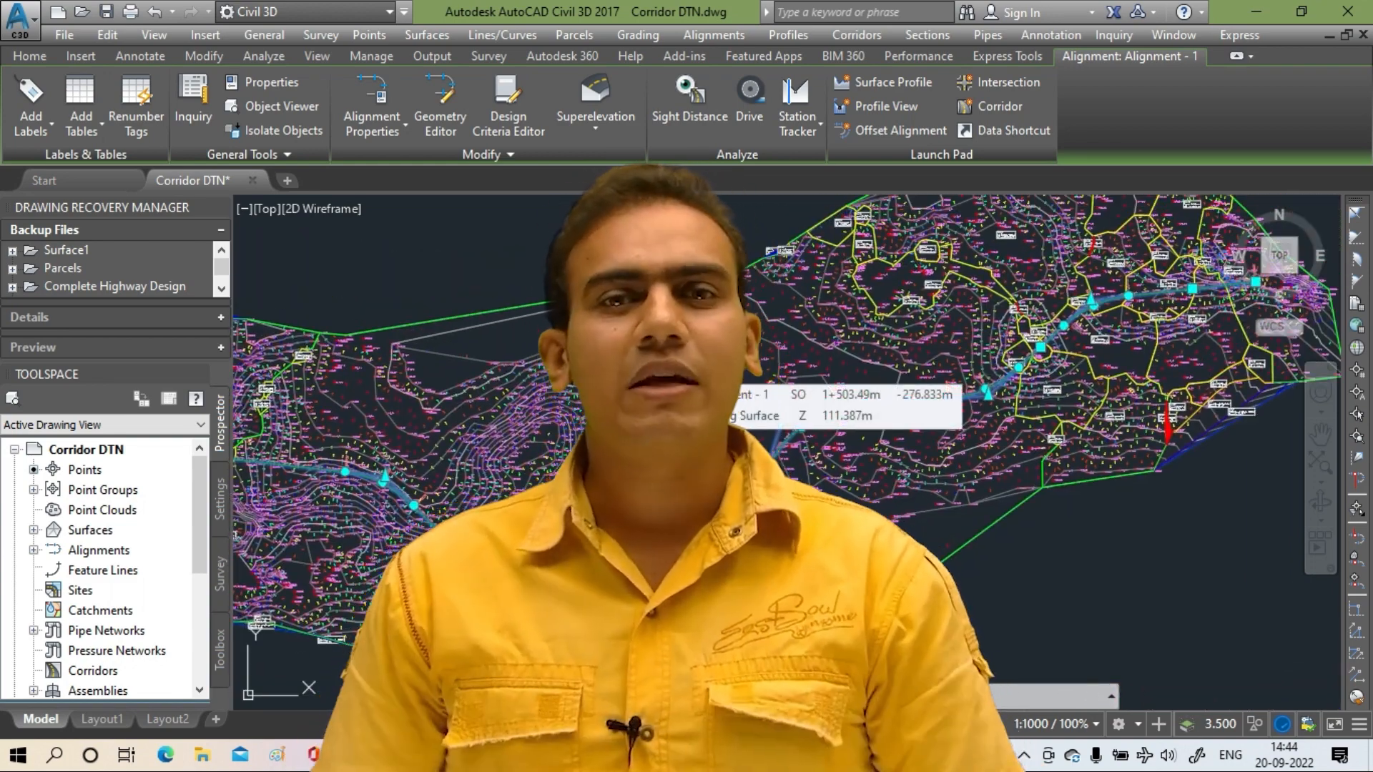
scroll(715, 401, up, 5)
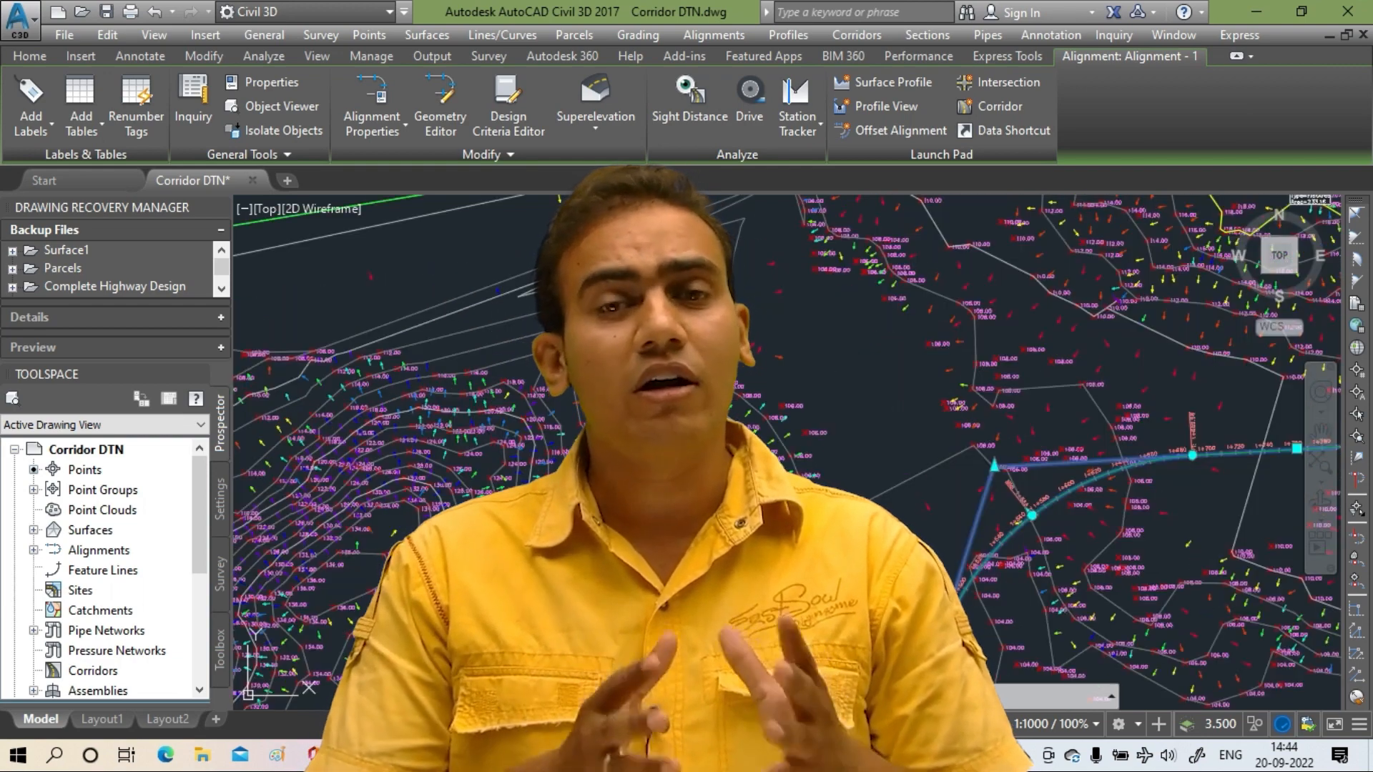